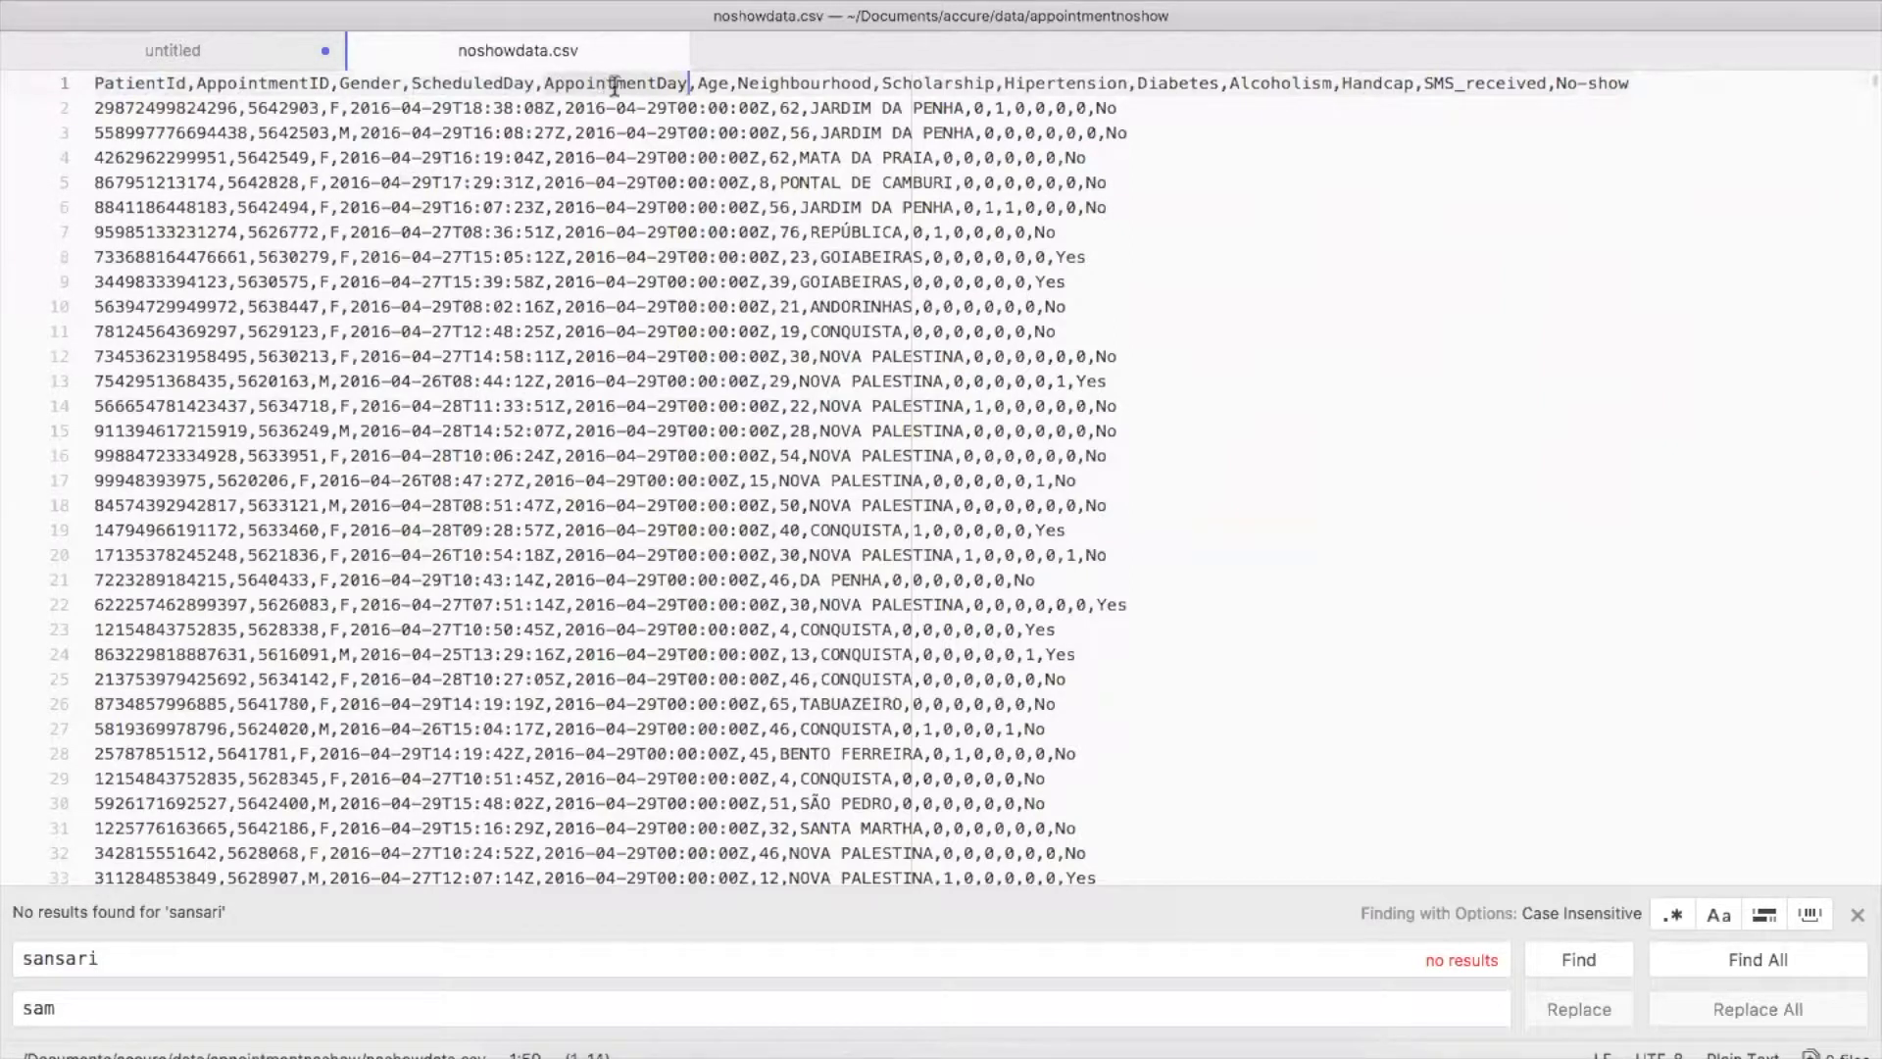
# Step: Examine the header columns of noshowdata.csv, including AppointmentDay, SMS_received and No-show
pyautogui.click(708, 85)
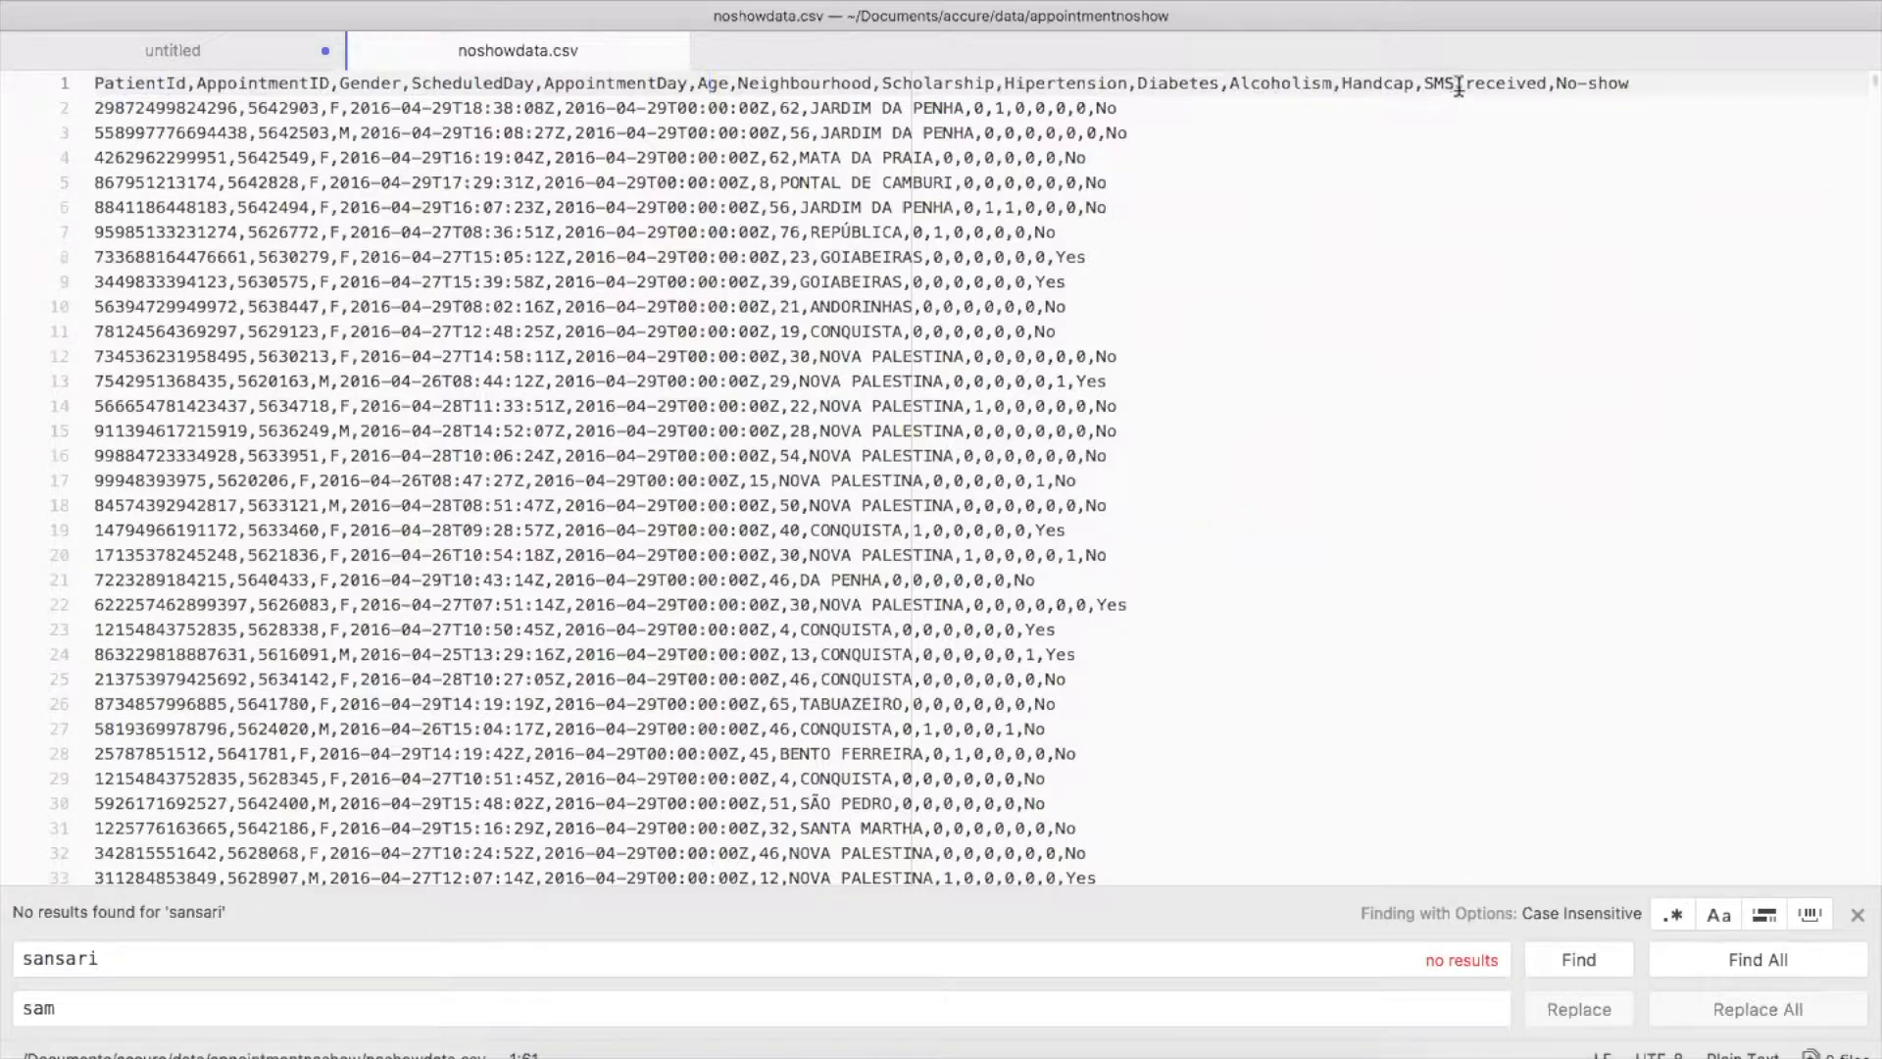
pyautogui.moveTo(1423, 88); pyautogui.dragTo(1548, 89)
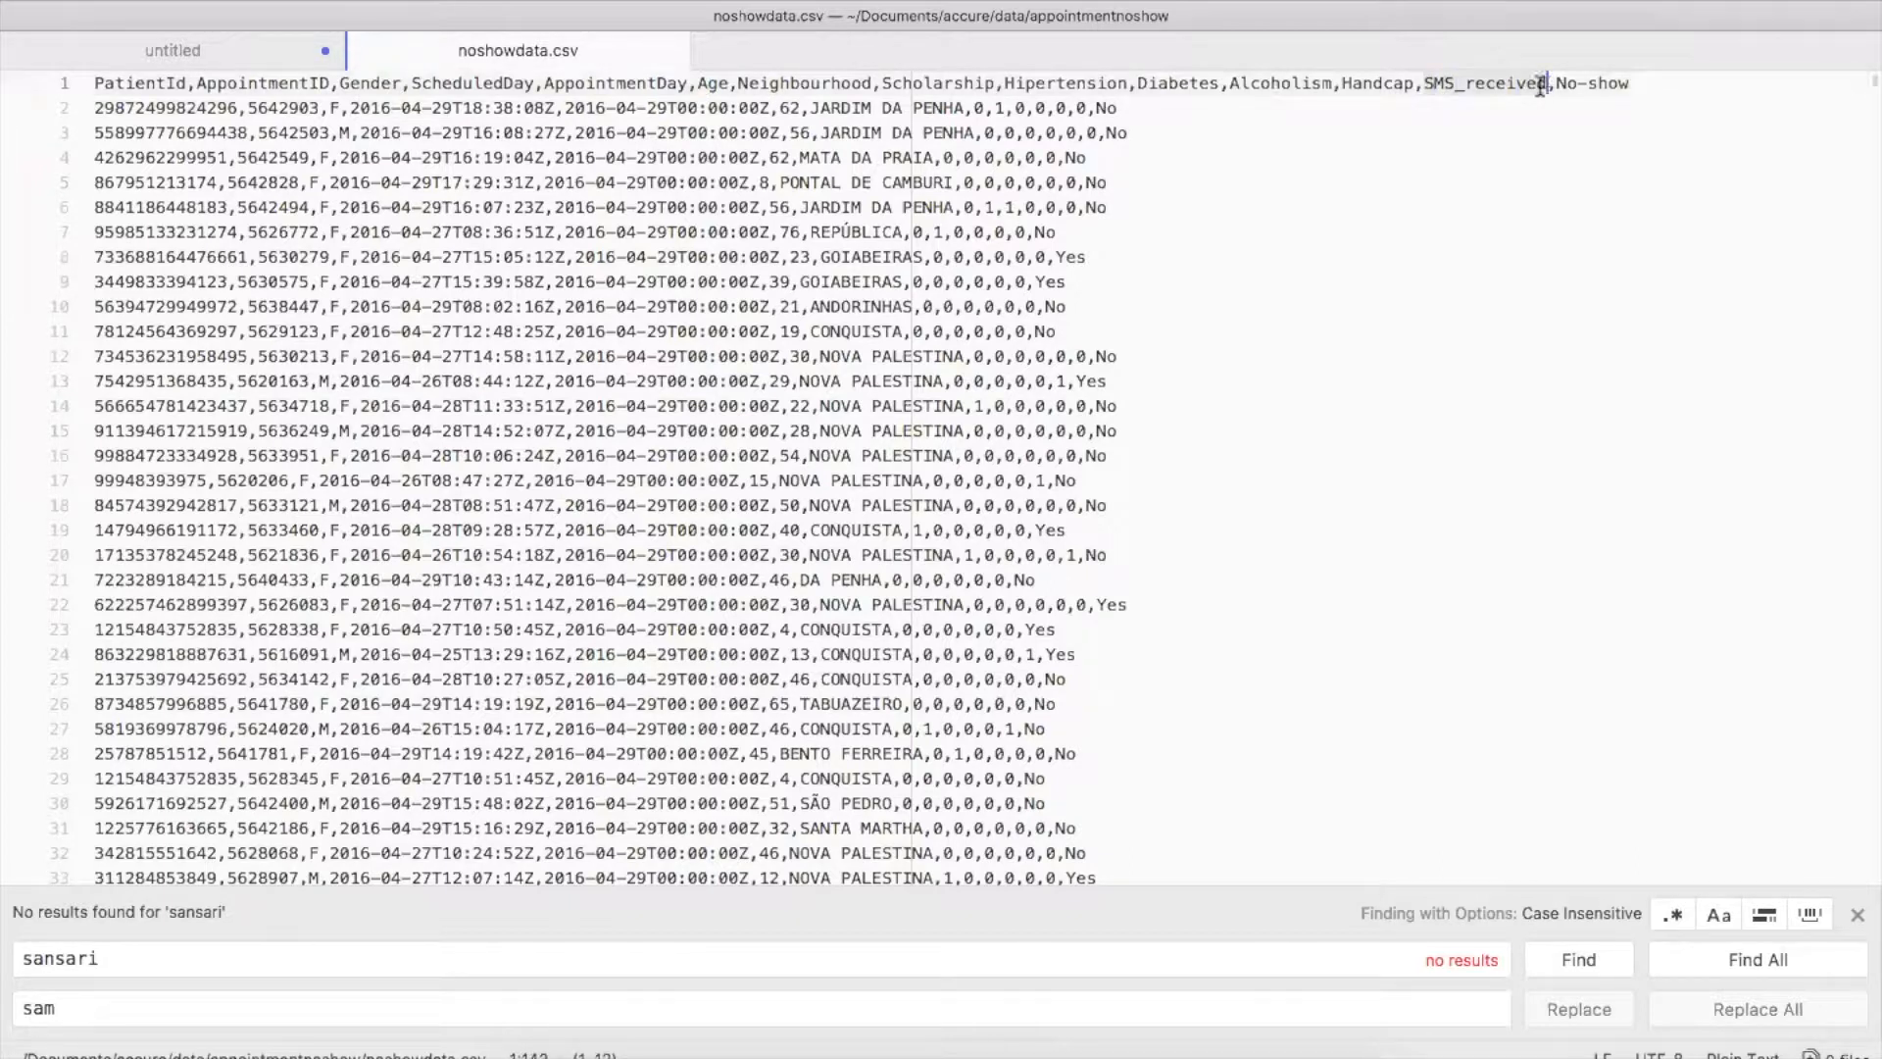
pyautogui.moveTo(1634, 86); pyautogui.dragTo(1556, 89)
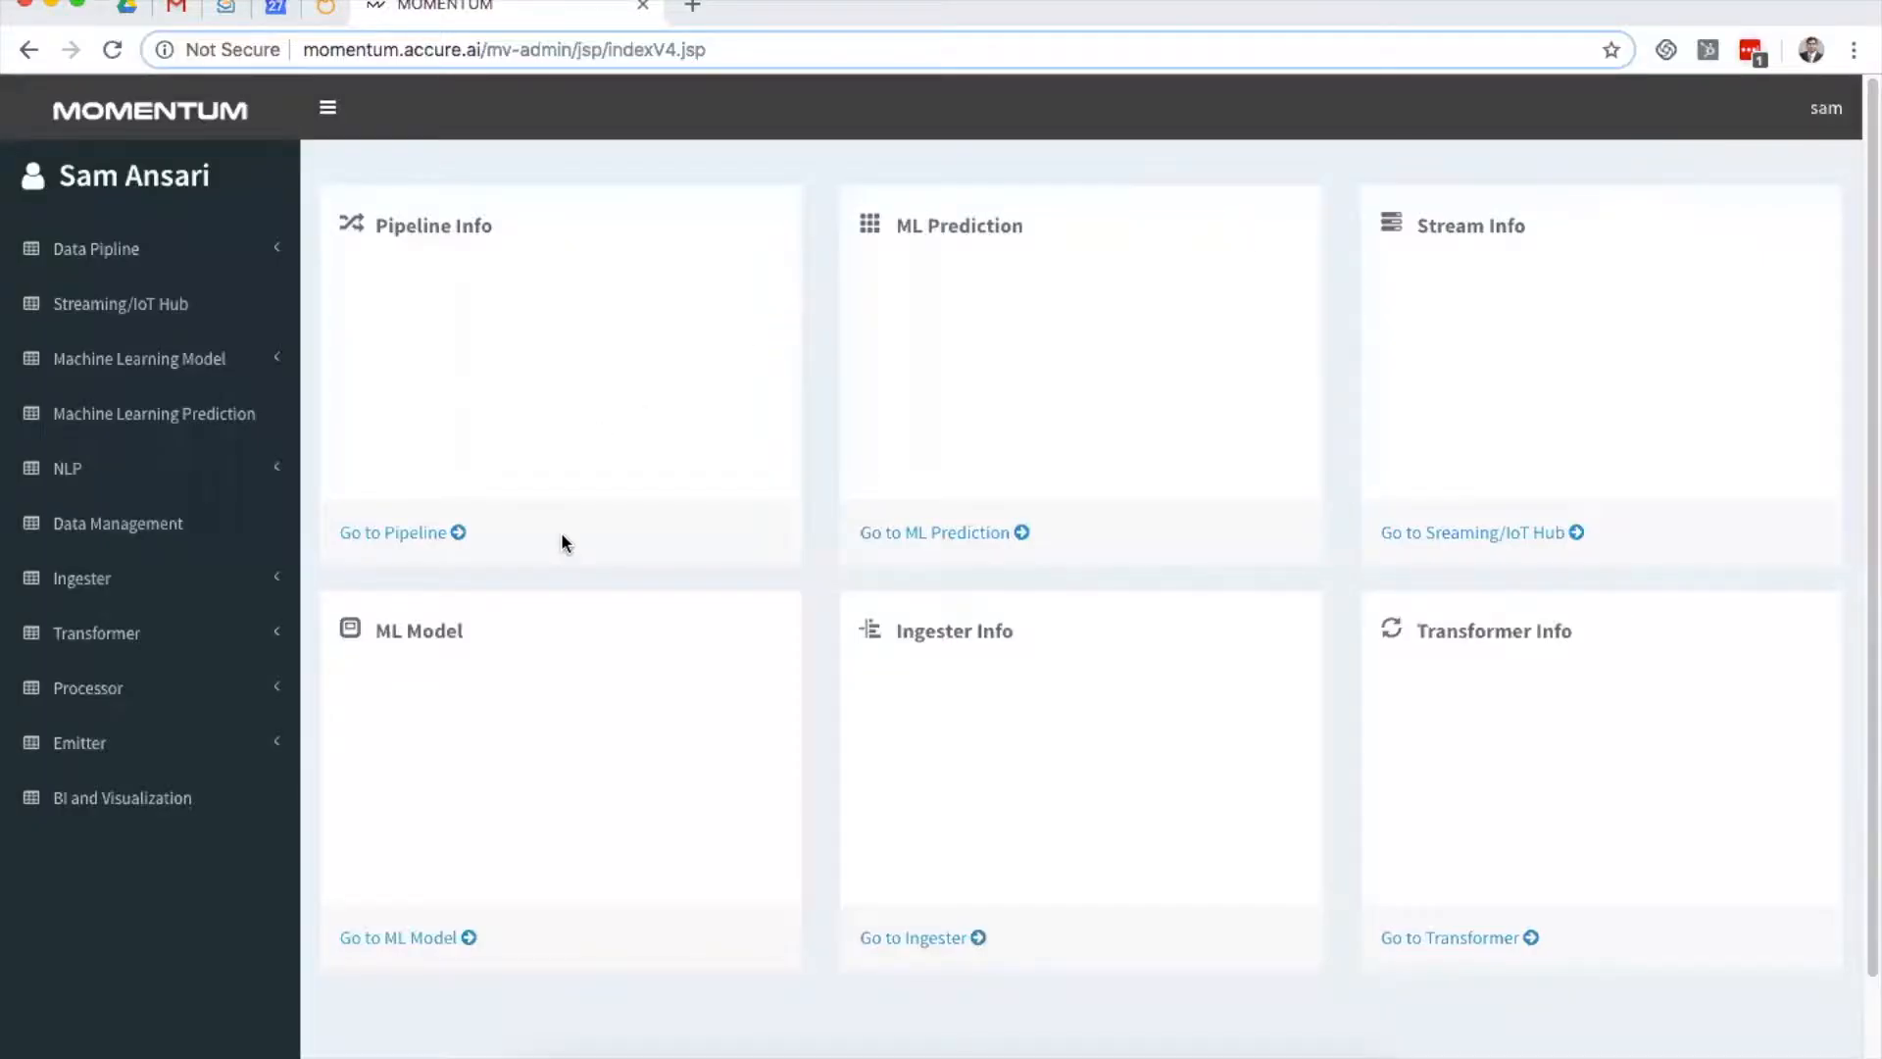
# Step: In Momentum's data management, start a file upload with the directory name noshowcsvdata
pyautogui.click(124, 530)
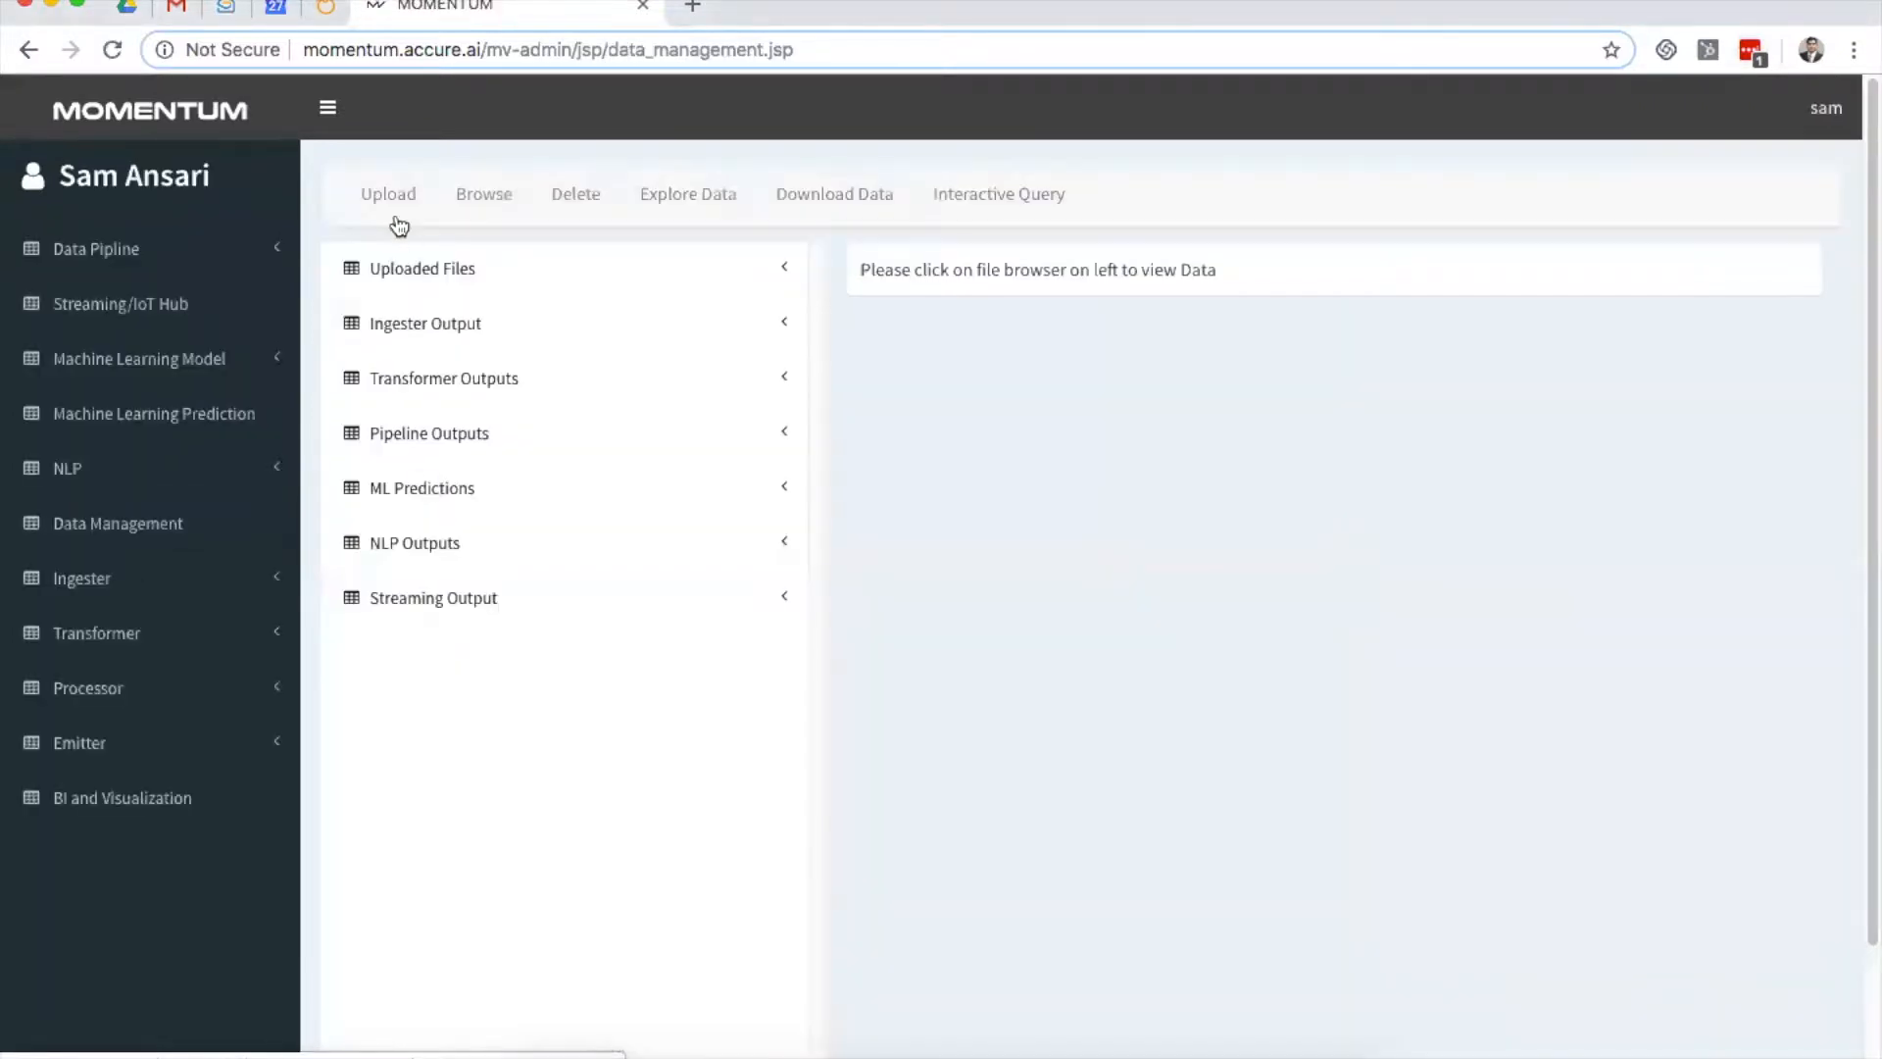
pyautogui.click(397, 199)
pyautogui.click(870, 337)
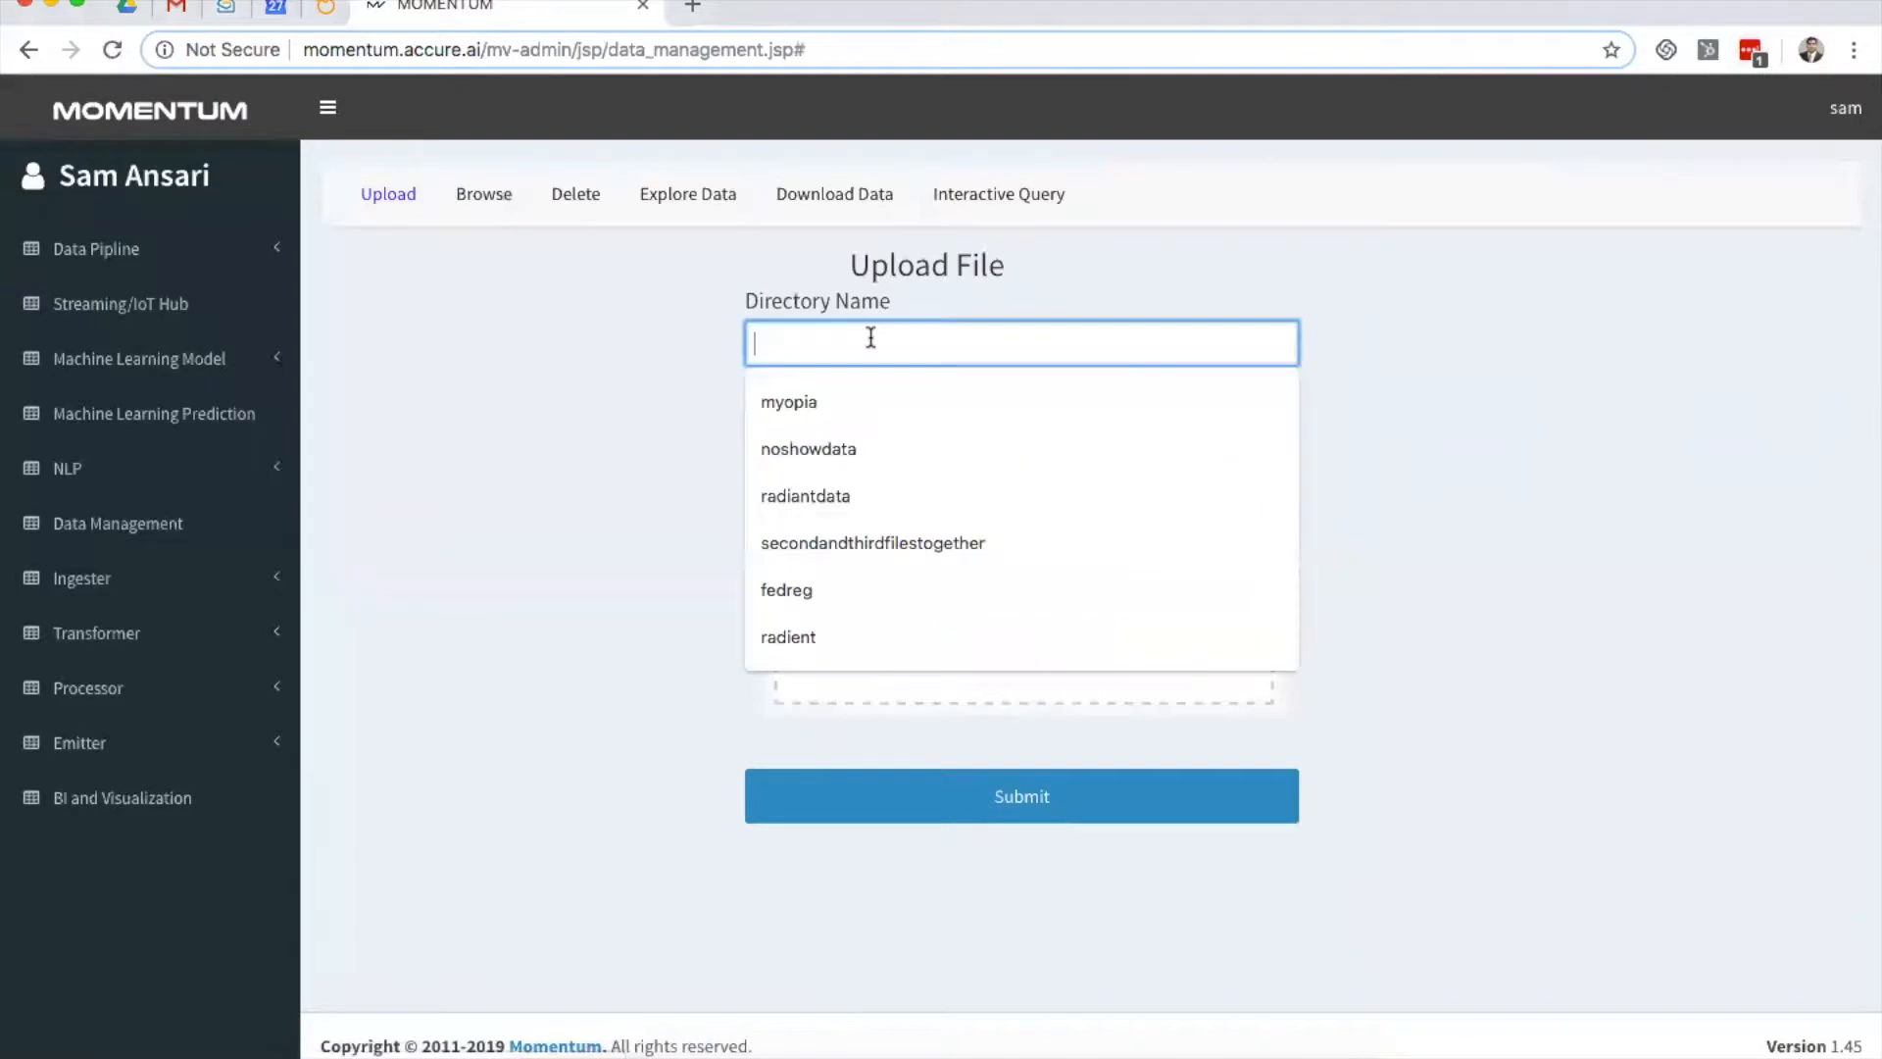
pyautogui.write('noshowdata')
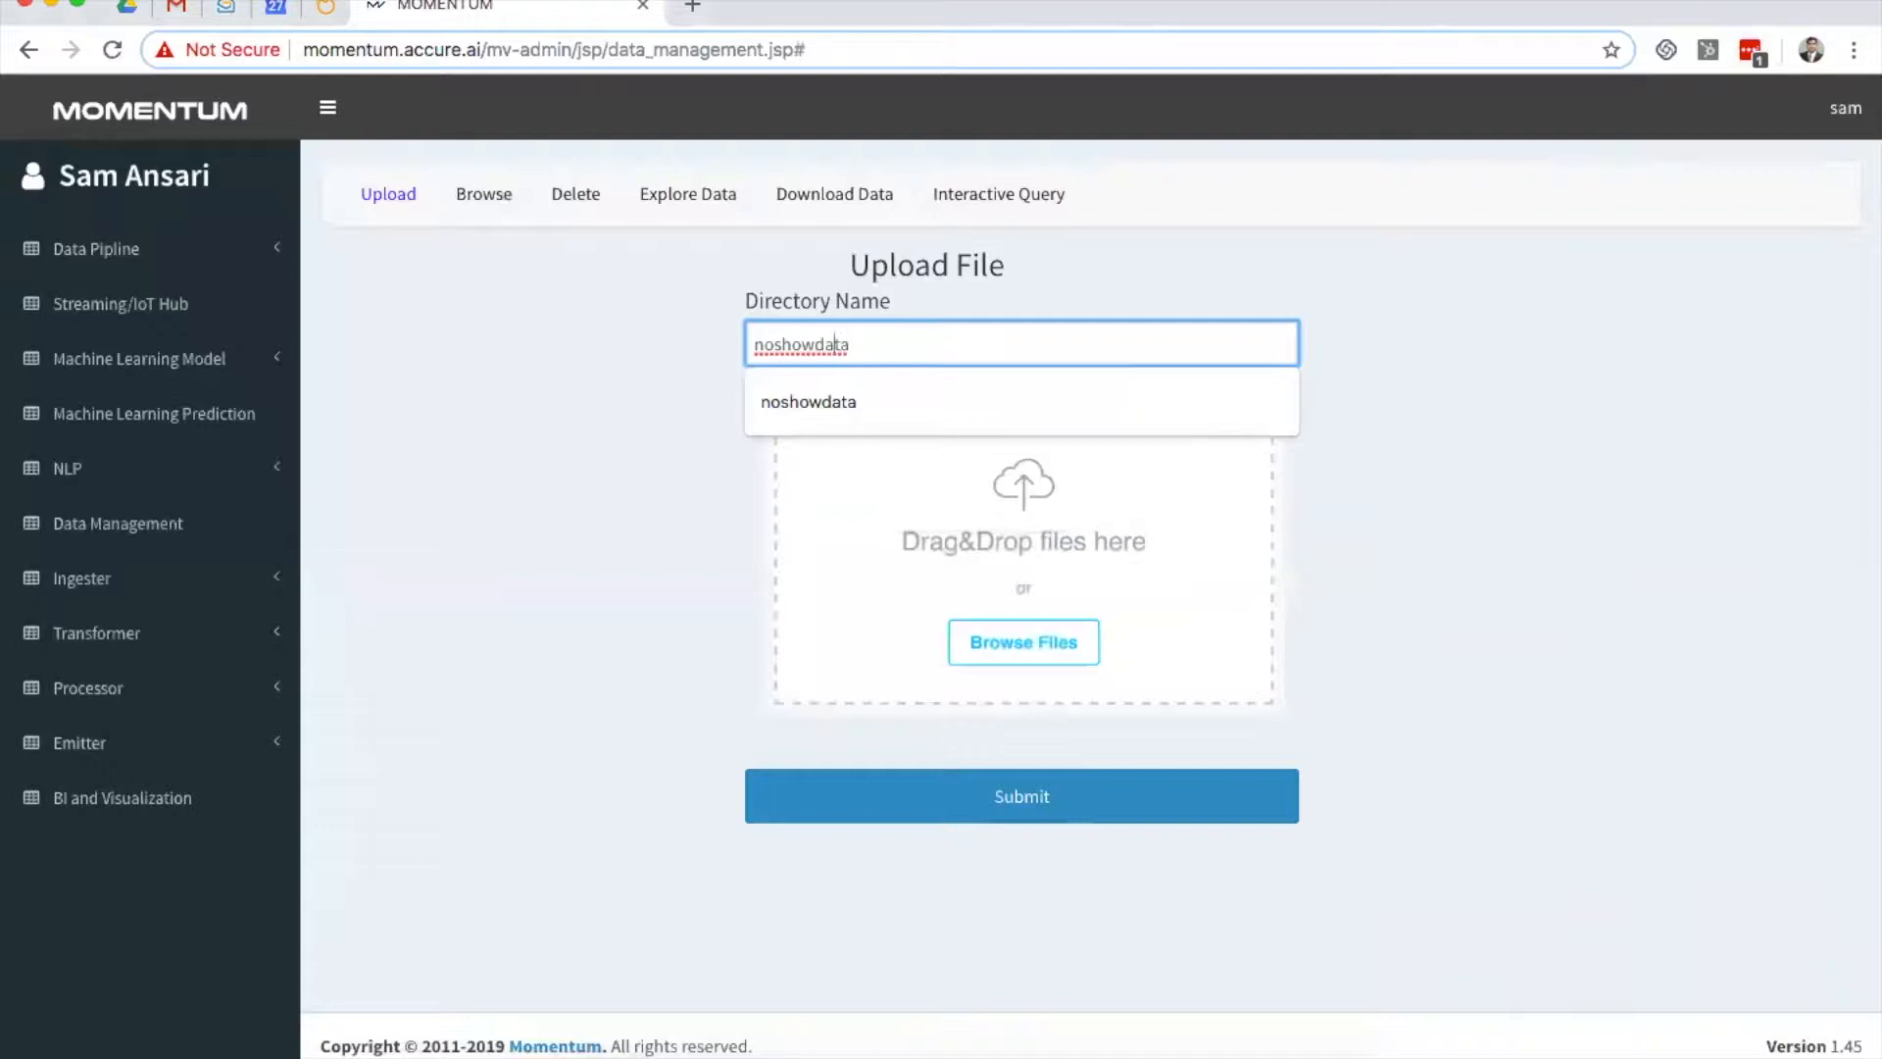
pyautogui.press('Left')
pyautogui.press('Left')
pyautogui.press('Left')
pyautogui.press('Left')
pyautogui.write('csv')
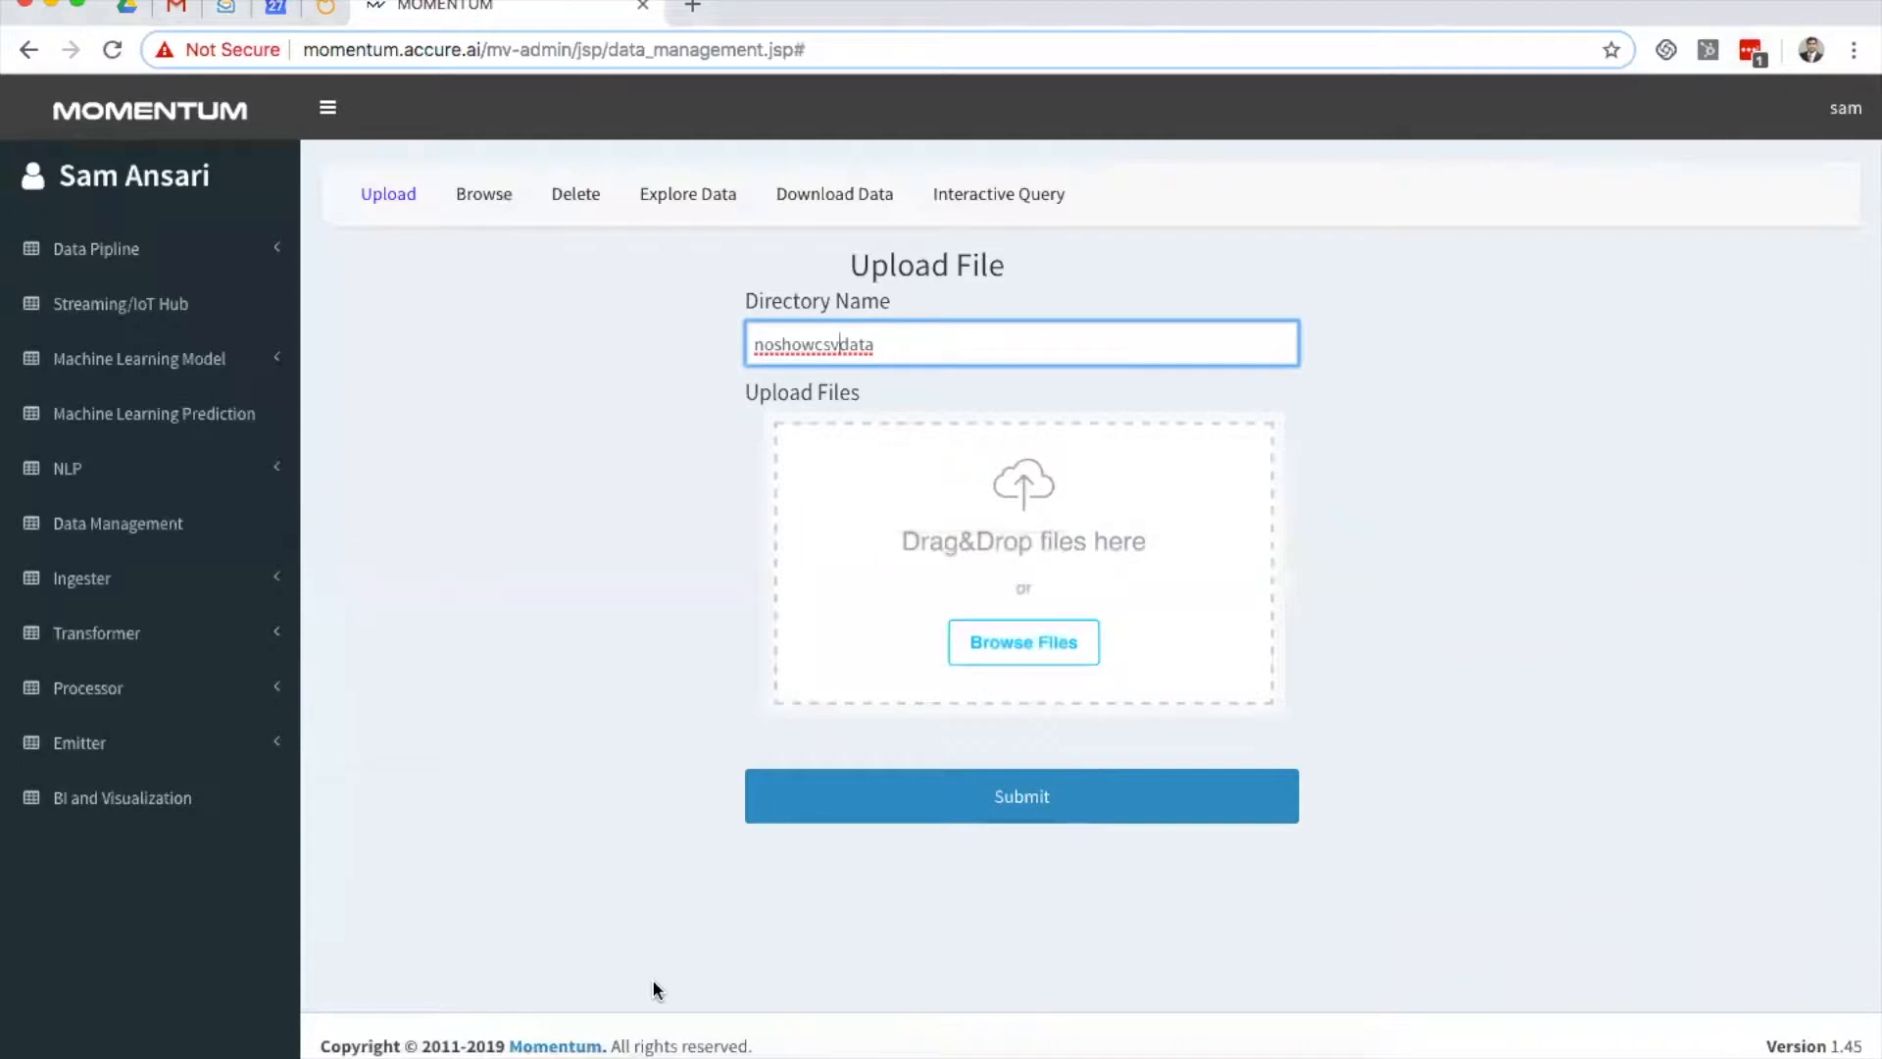
# Step: Add noshowdata.csv to the upload and submit it
pyautogui.click(490, 1055)
pyautogui.moveTo(1023, 881); pyautogui.dragTo(1060, 588)
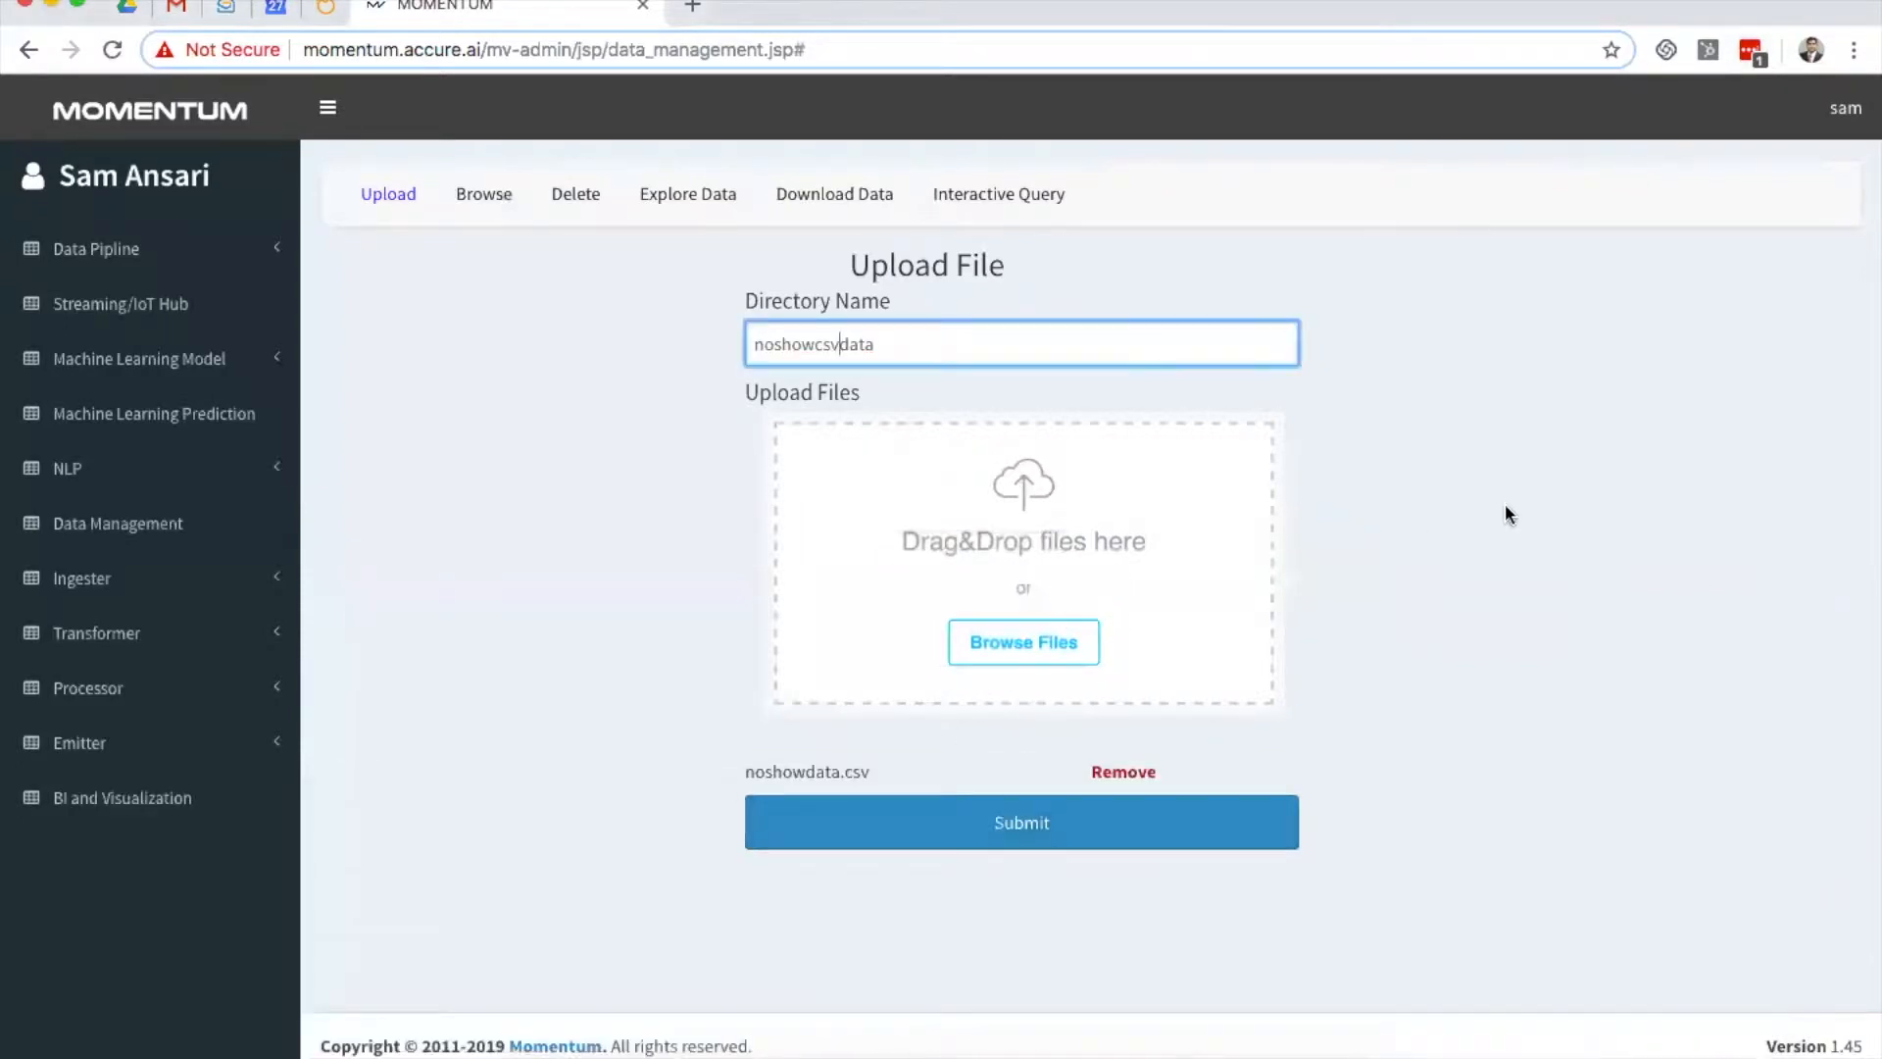
pyautogui.click(1157, 841)
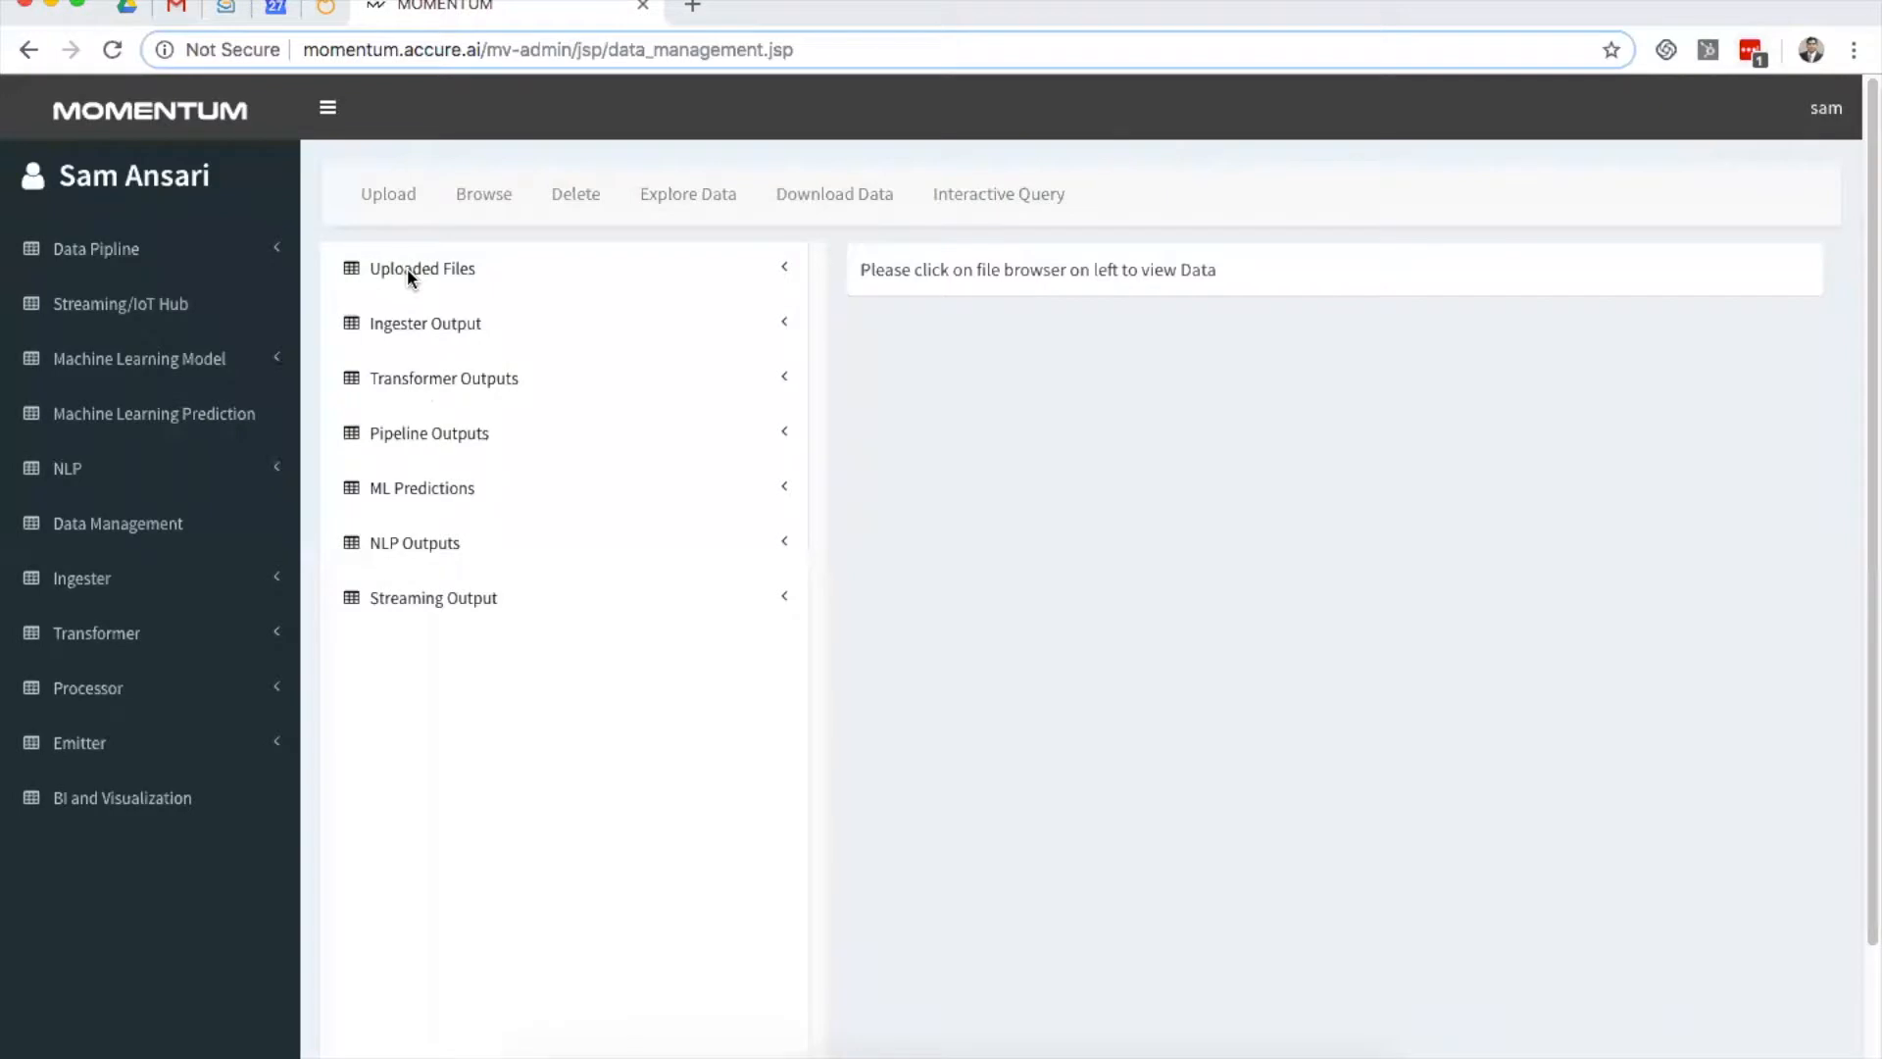
# Step: View the contents of noshowdata.csv in the uploaded noshowcsvdata directory
pyautogui.click(408, 270)
pyautogui.click(462, 317)
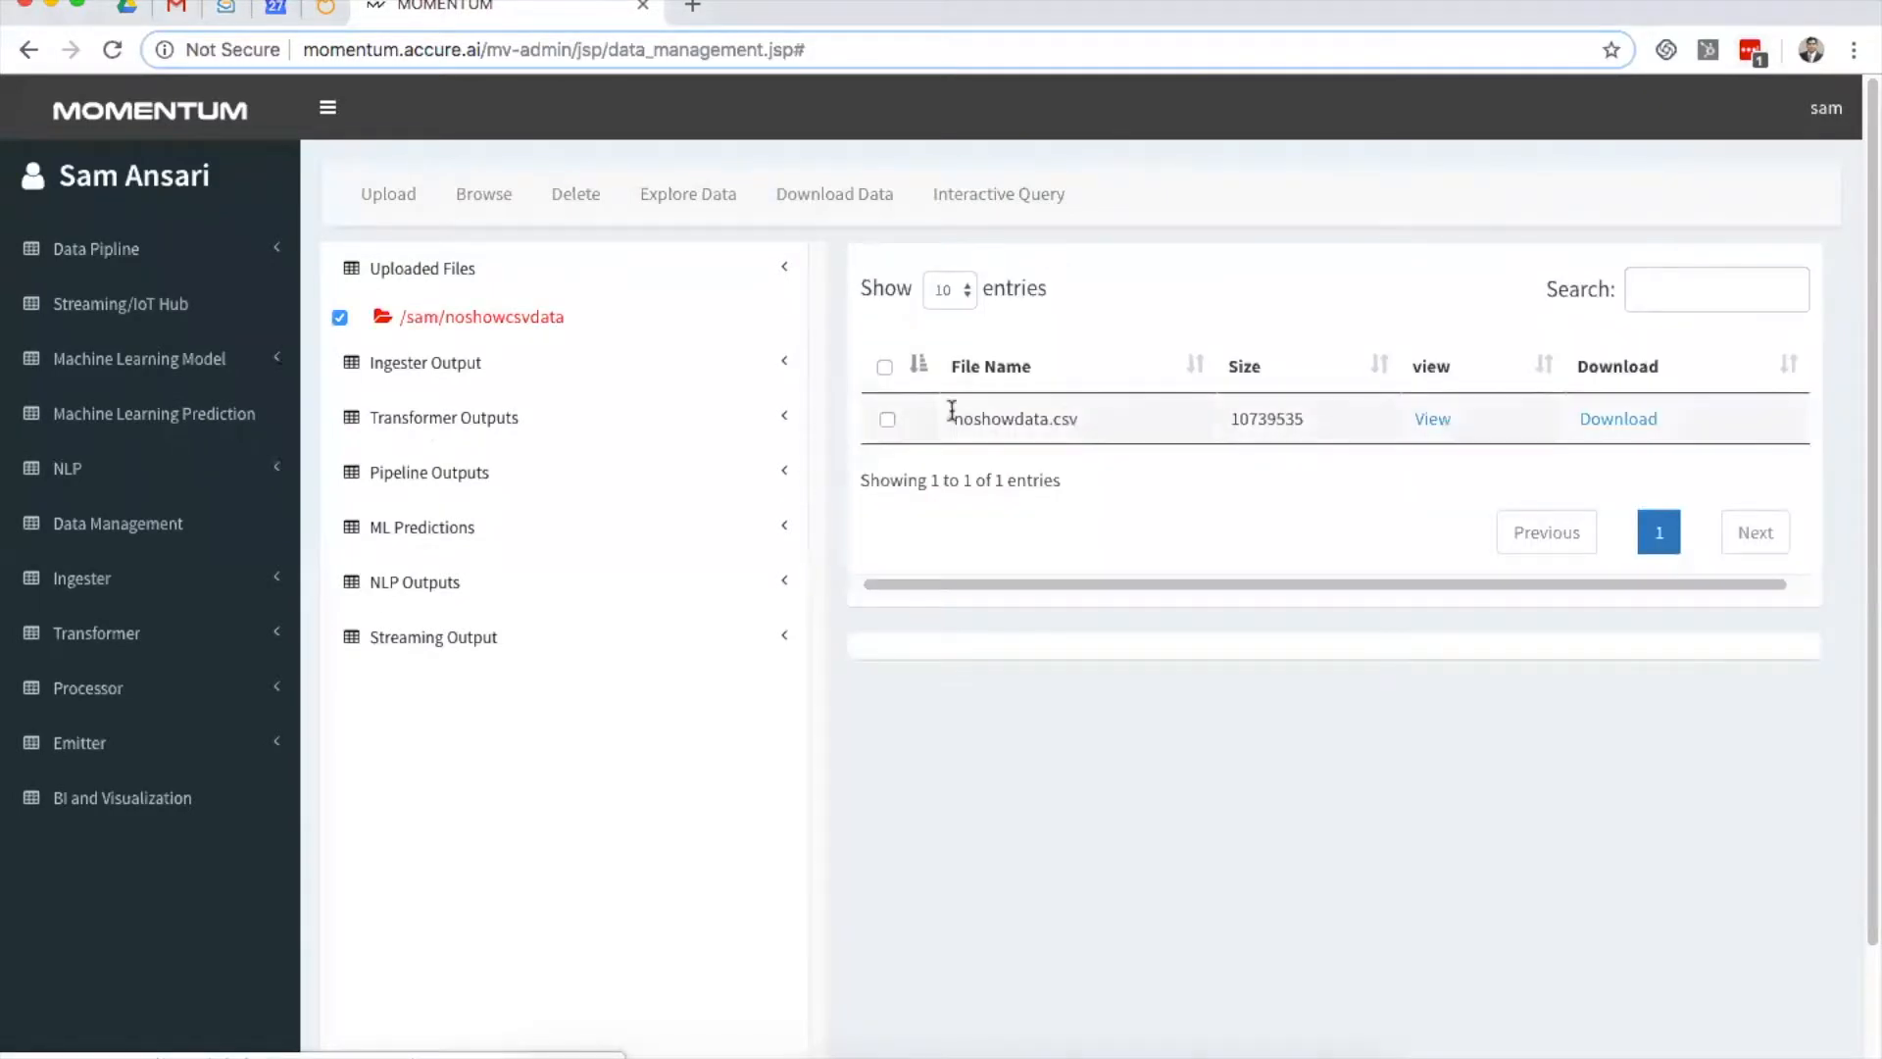
pyautogui.click(1433, 419)
pyautogui.moveTo(875, 660); pyautogui.dragTo(1513, 753)
pyautogui.click(1492, 796)
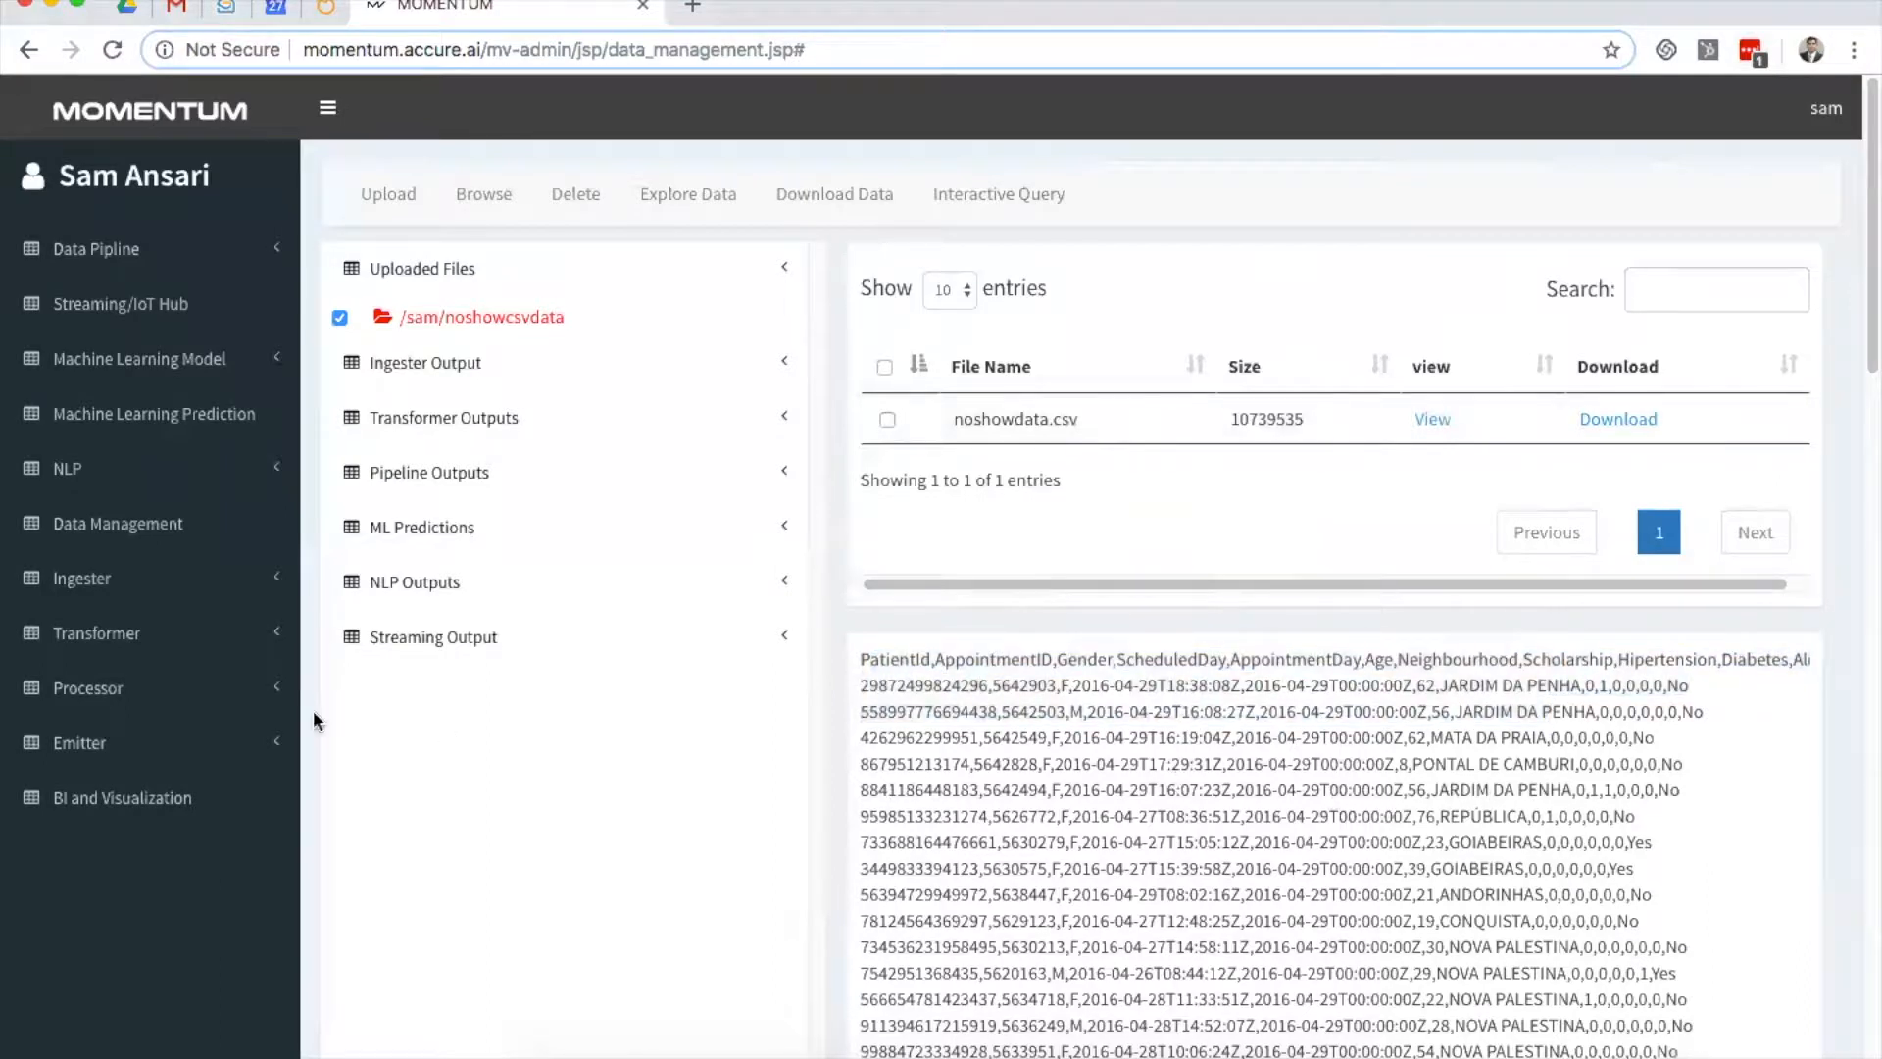
# Step: Create a delimited-file ingester with the datasource name noshowdataingester
pyautogui.click(145, 586)
pyautogui.click(106, 630)
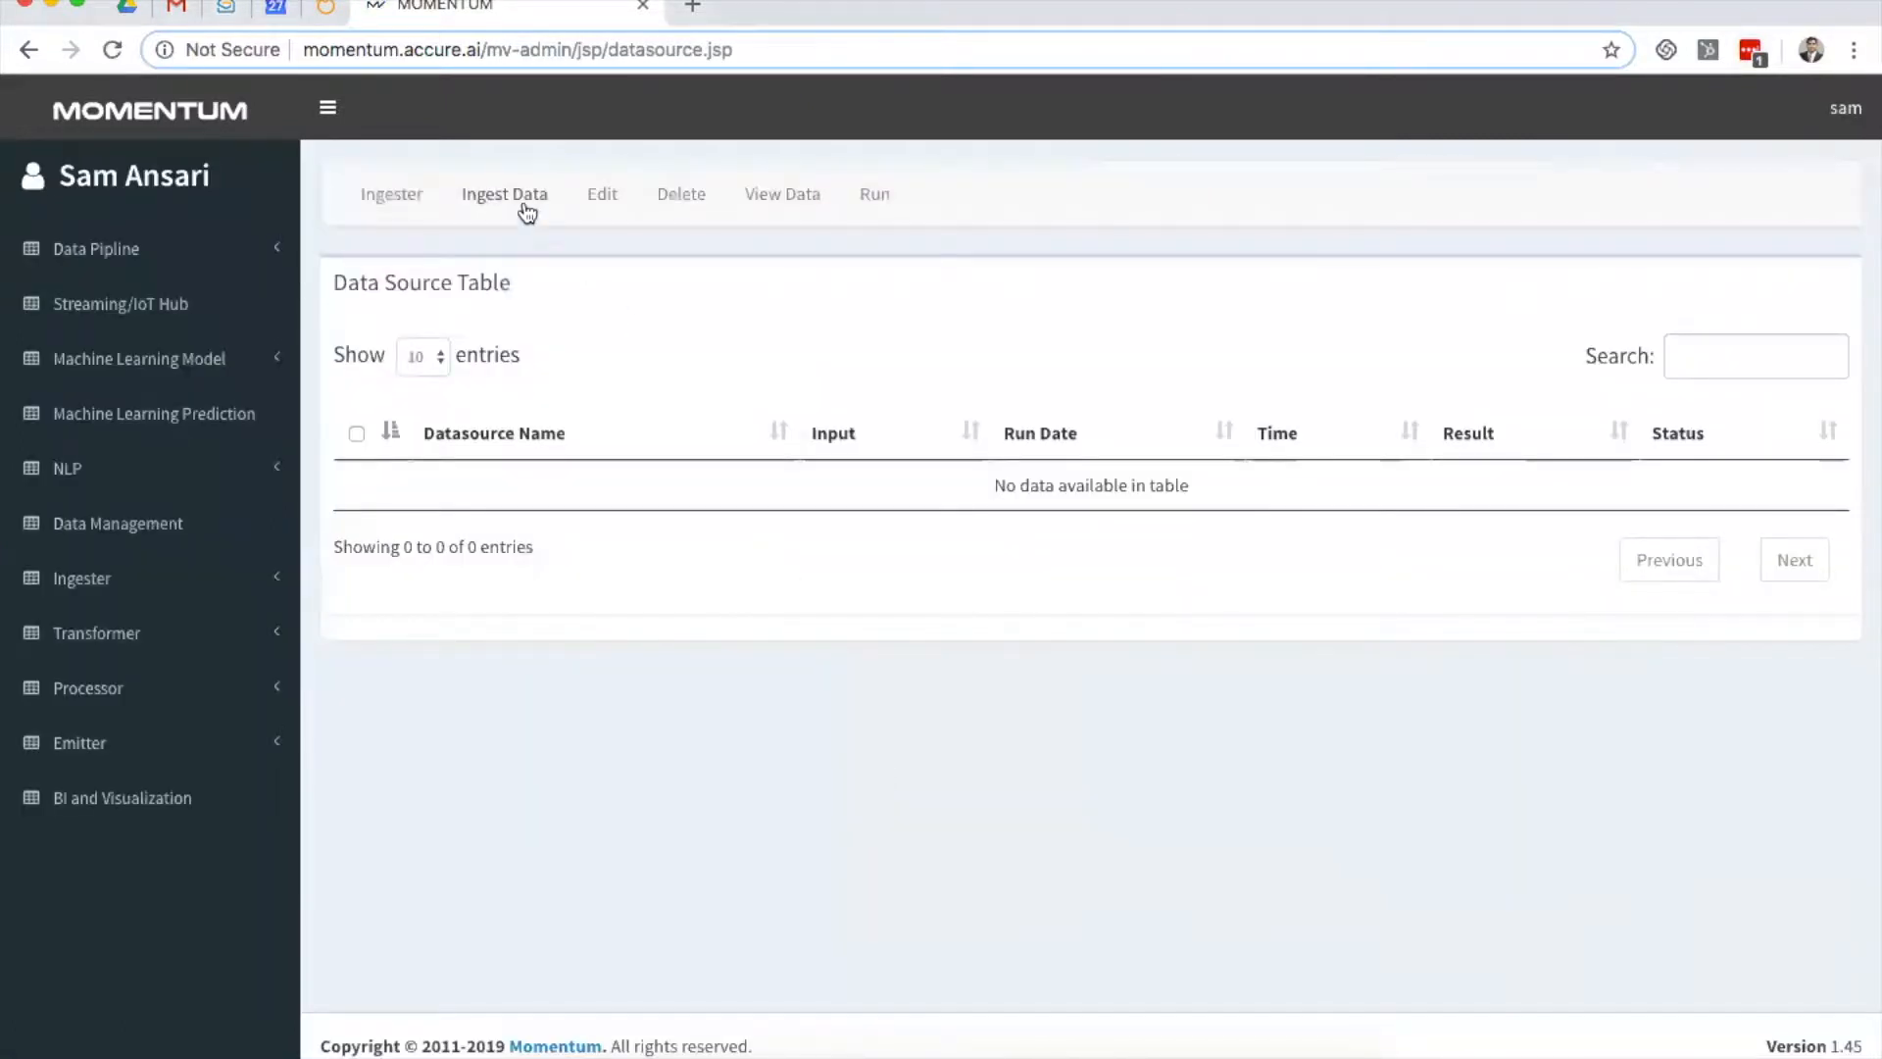
pyautogui.click(525, 197)
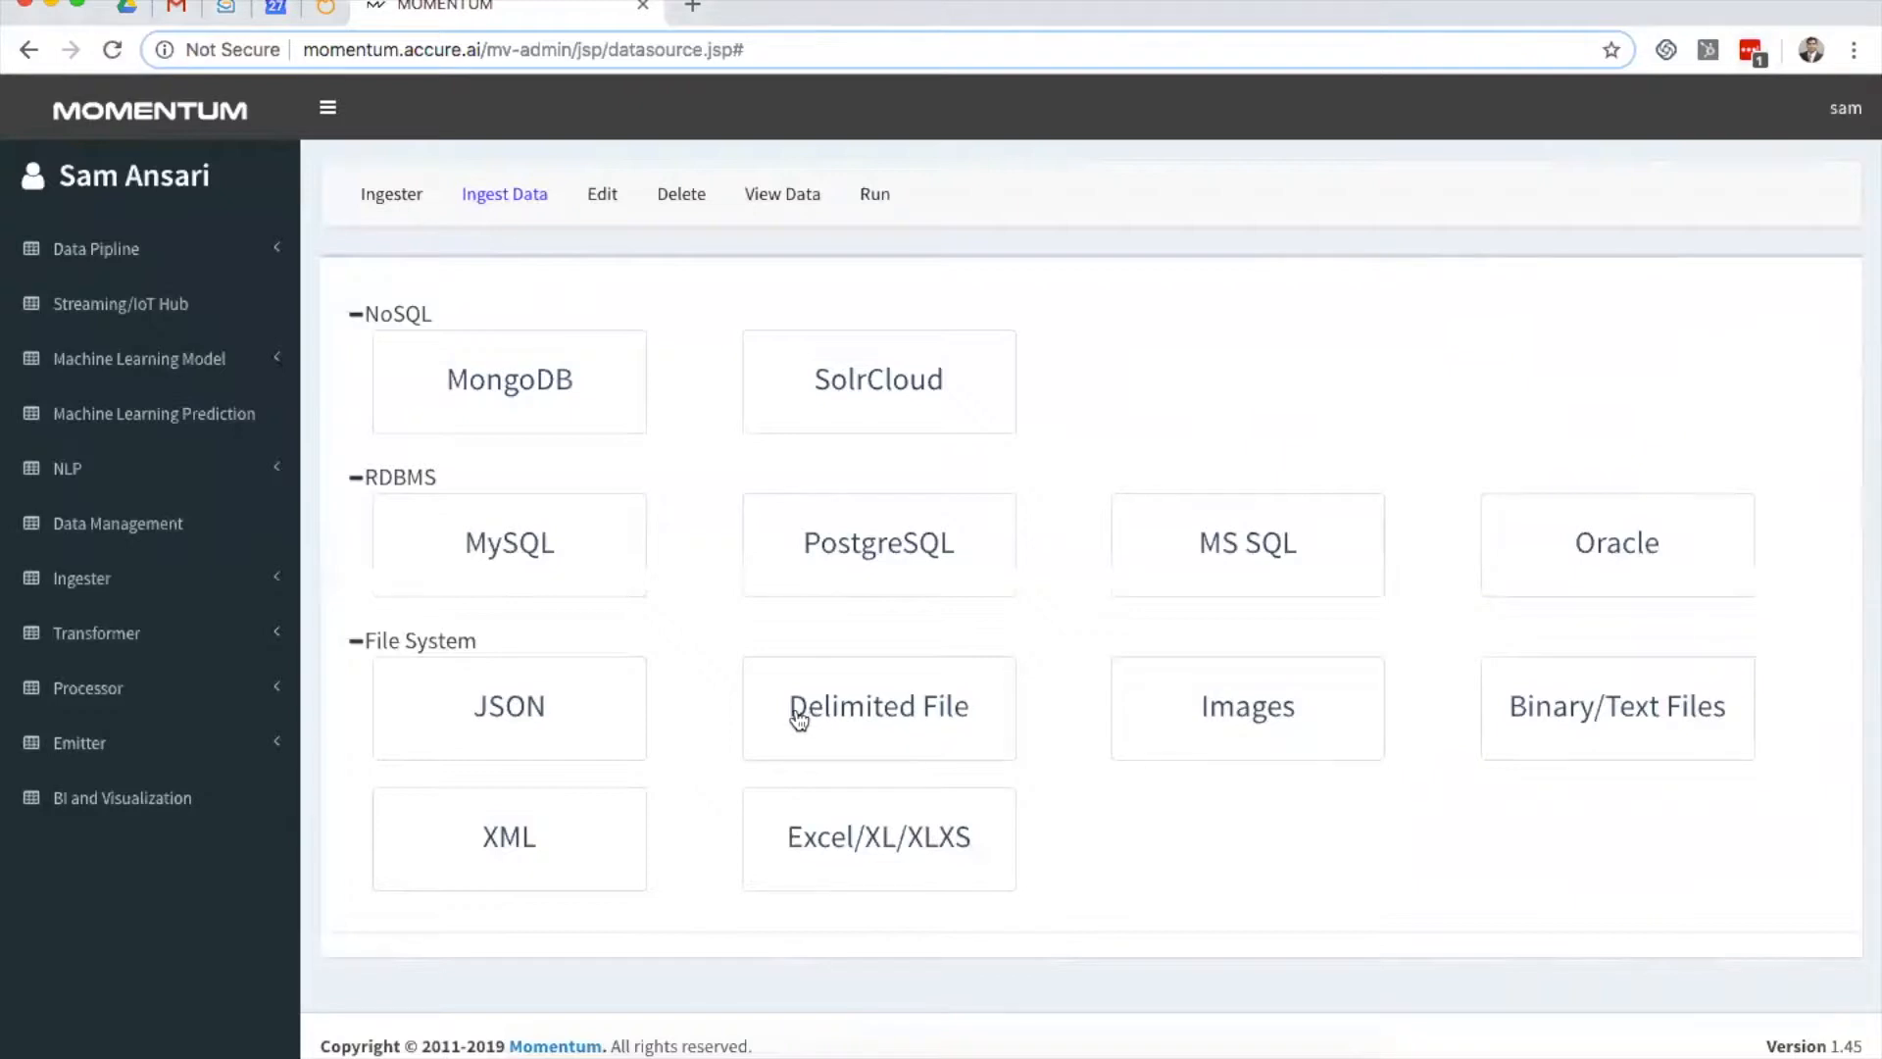
pyautogui.click(856, 723)
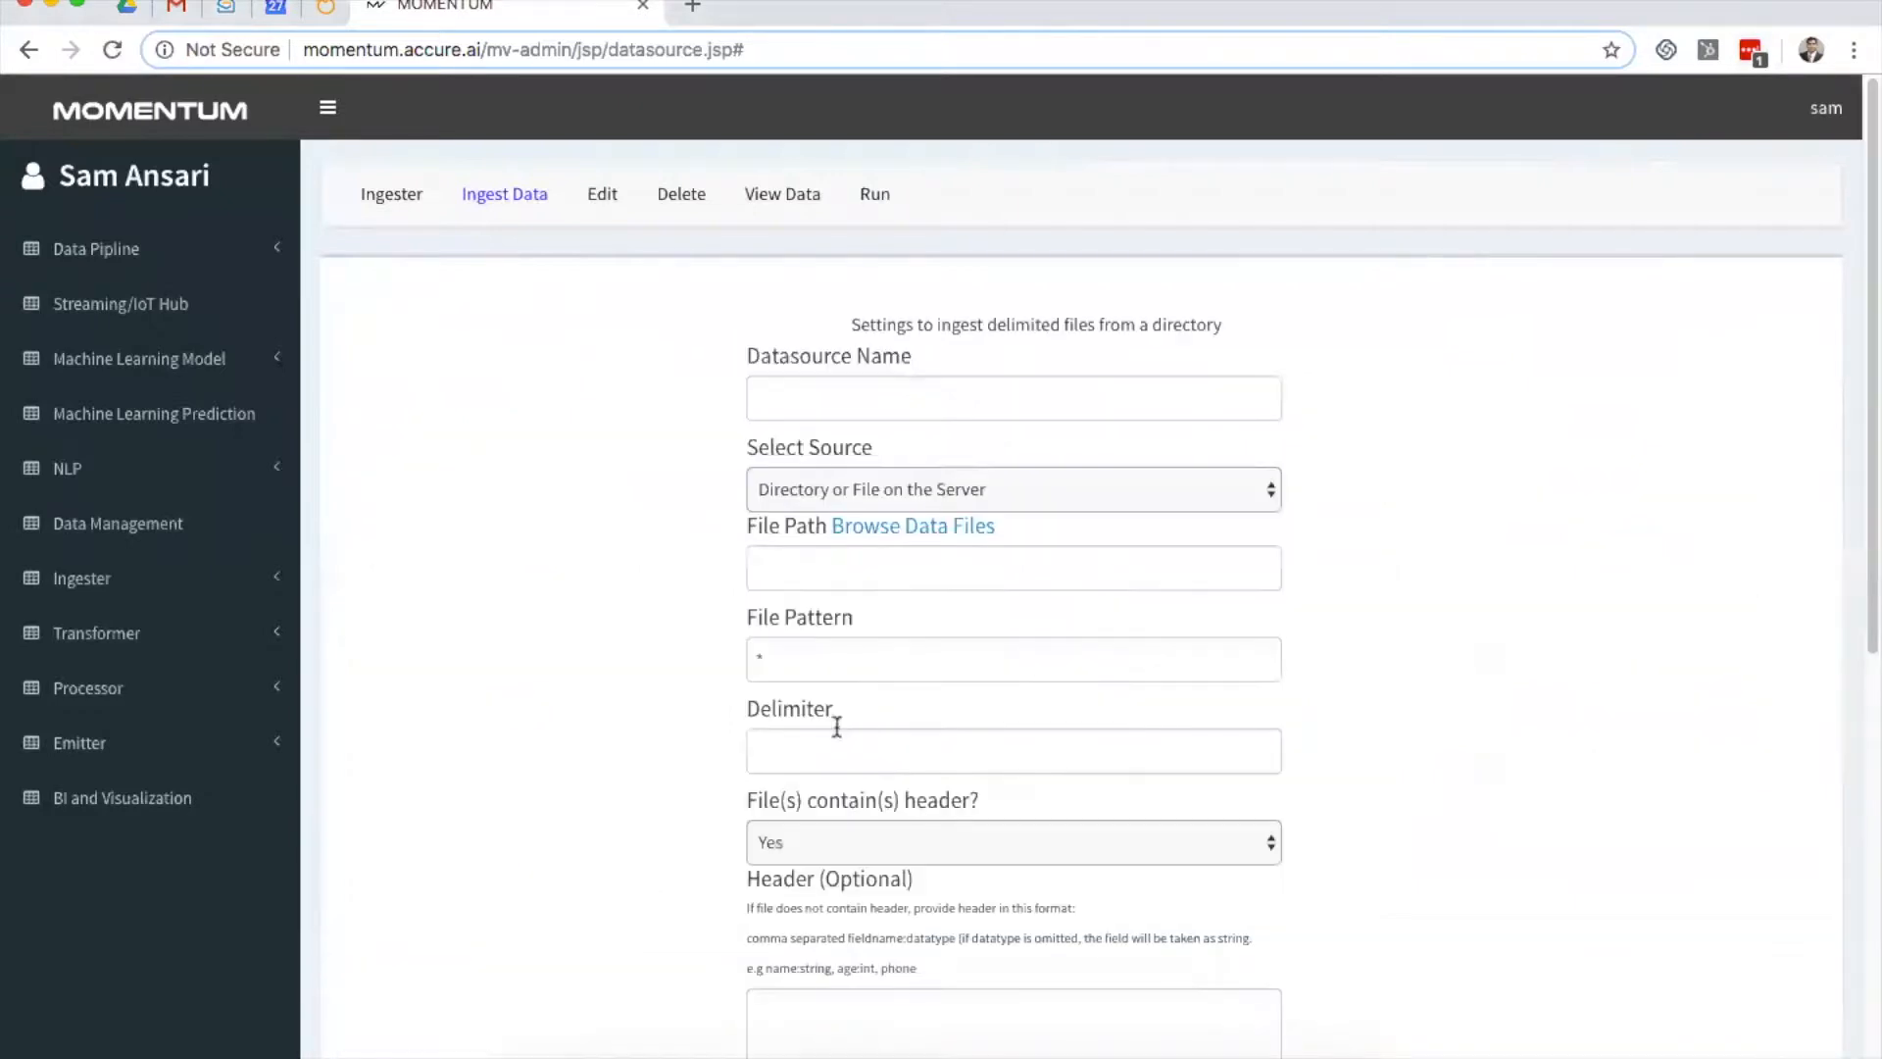
pyautogui.click(858, 399)
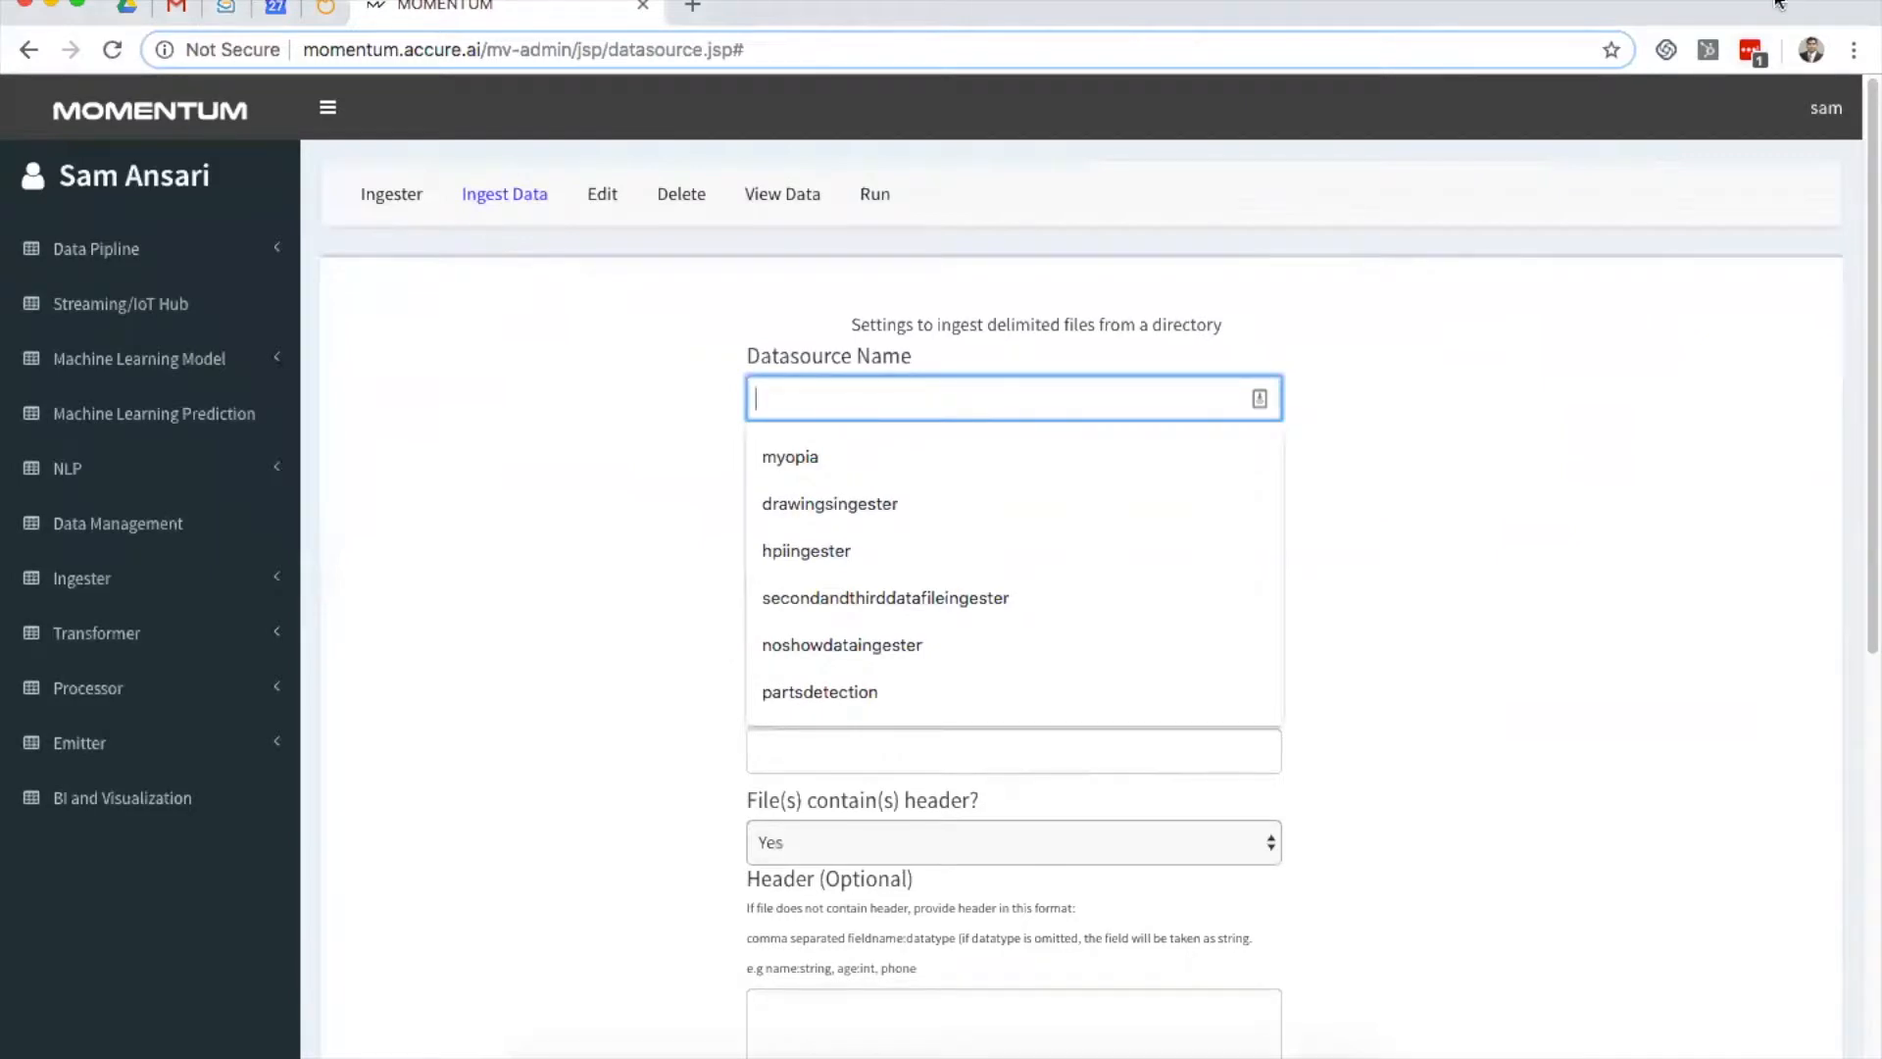
pyautogui.click(842, 644)
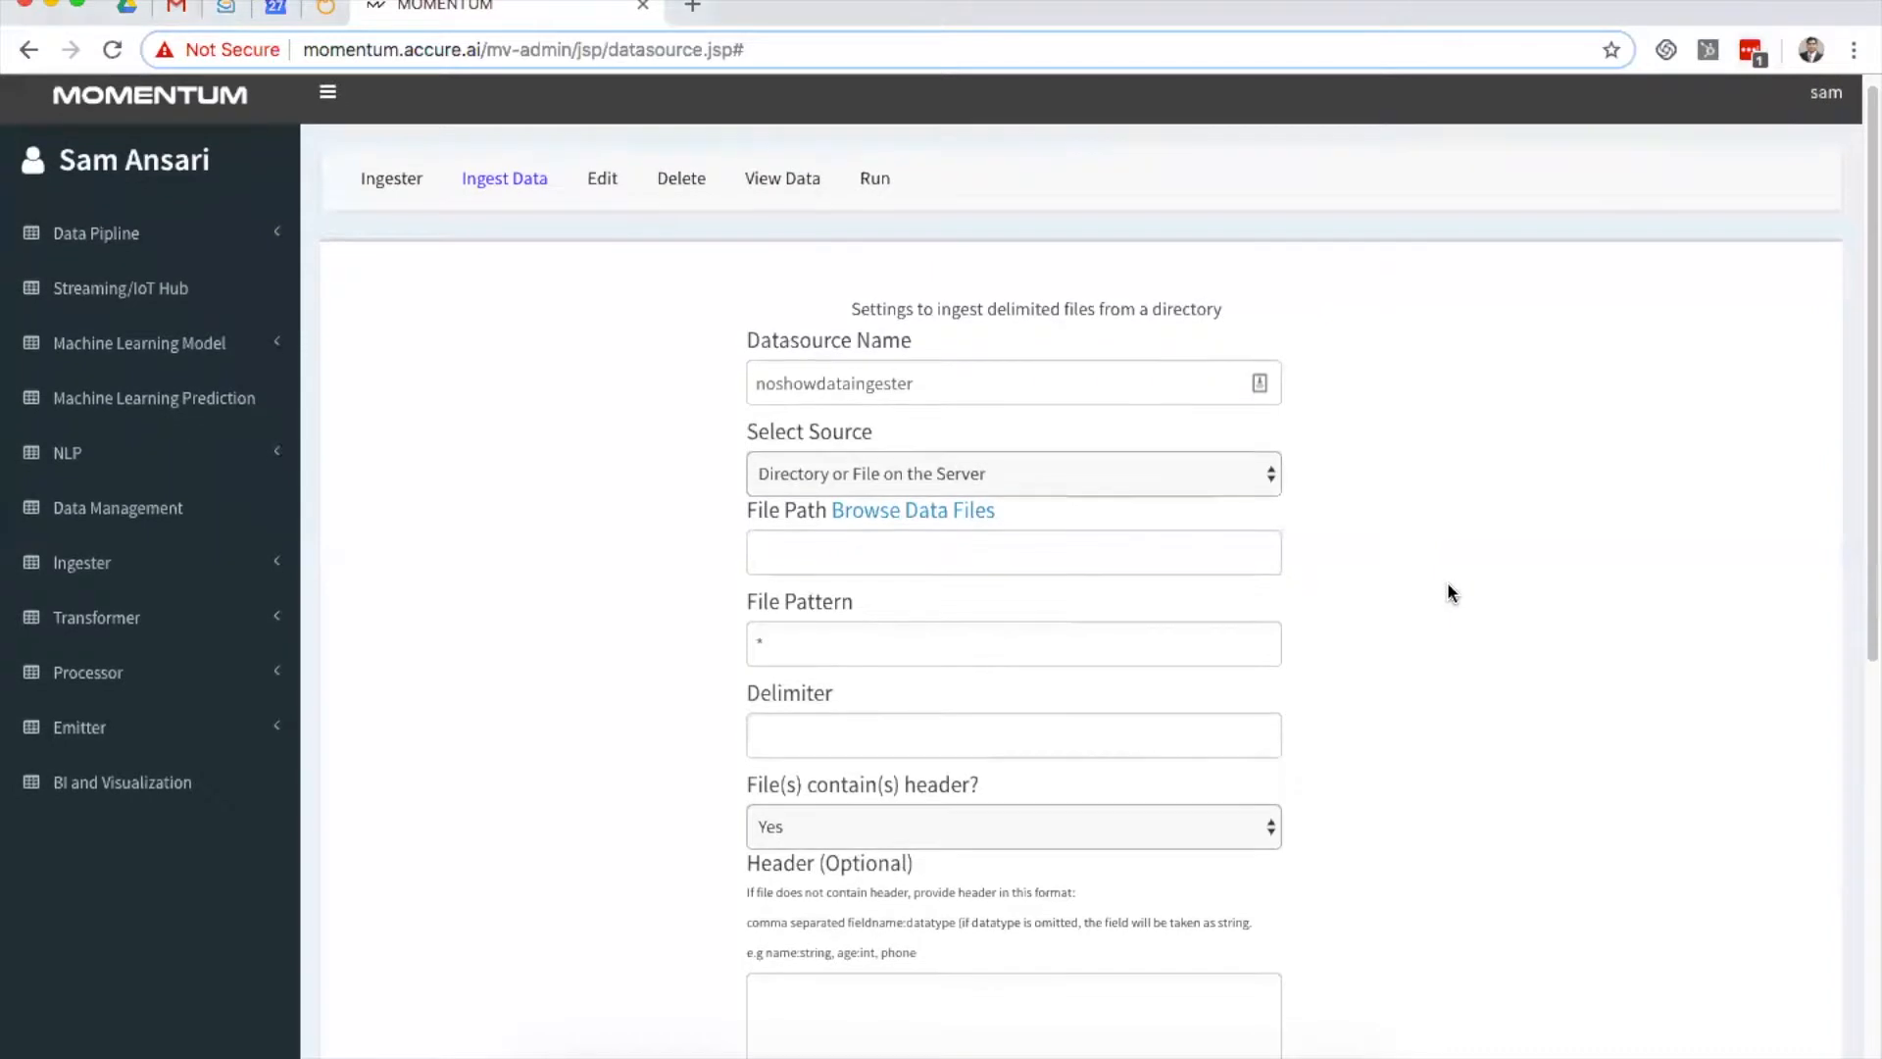
# Step: Choose the uploaded noshowcsvdata directory as the ingester's file path
pyautogui.click(940, 531)
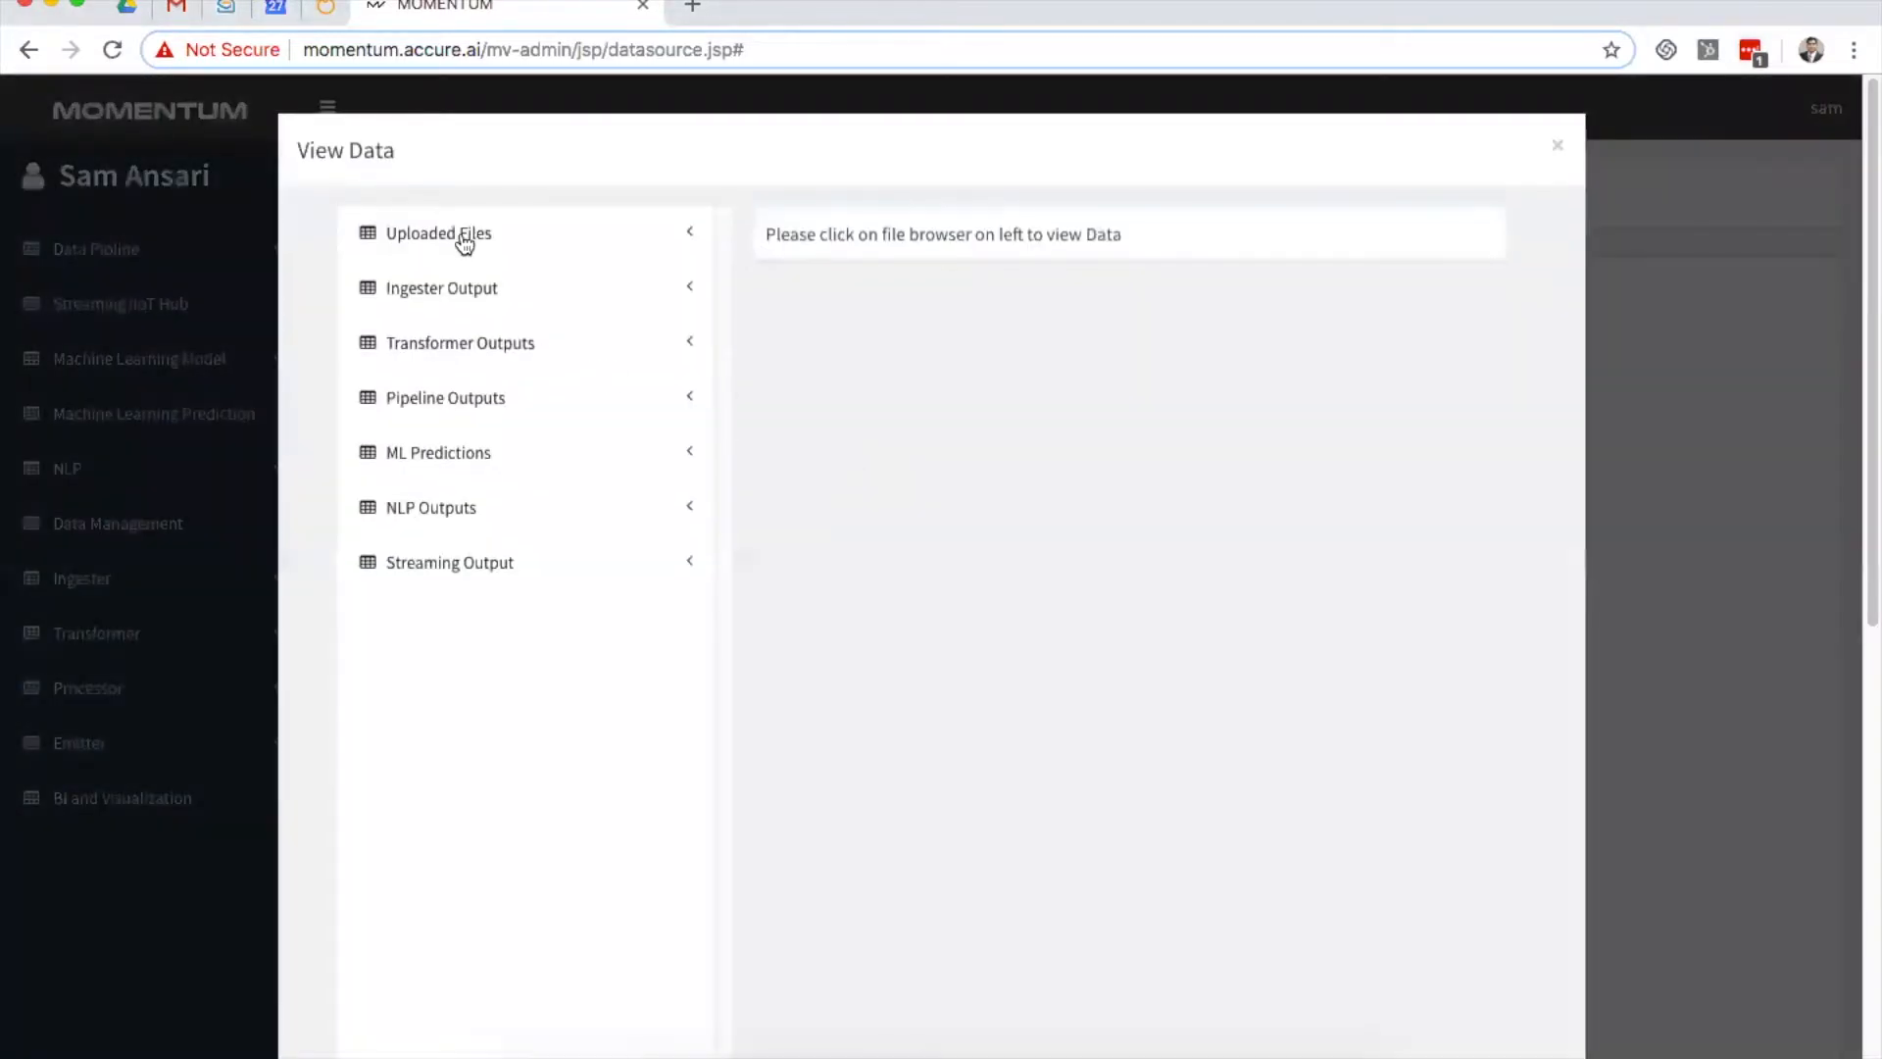
pyautogui.click(461, 236)
pyautogui.click(471, 287)
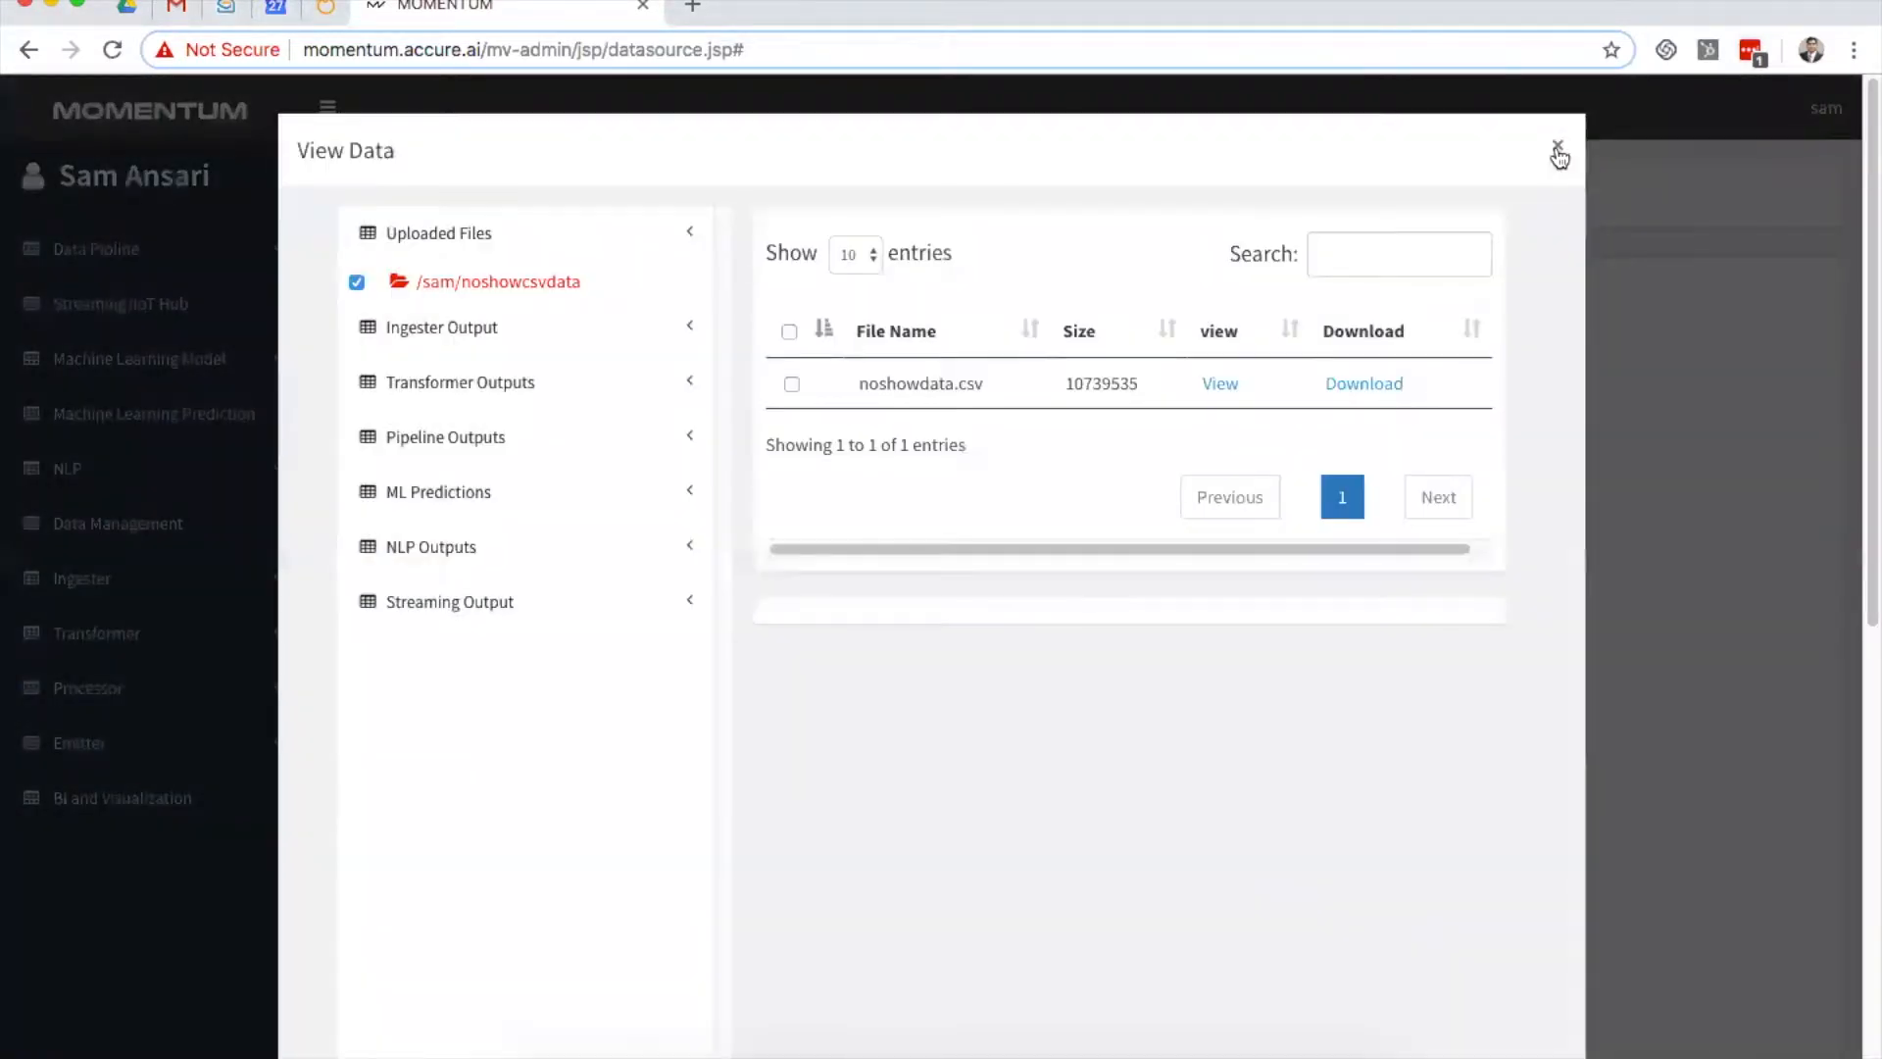
pyautogui.click(1557, 146)
# Step: Set the ingester's delimiter to a comma
pyautogui.scroll(-1, 1177, 686)
pyautogui.click(881, 666)
pyautogui.click(821, 722)
pyautogui.scroll(-4, 1572, 638)
pyautogui.scroll(-4, 1569, 632)
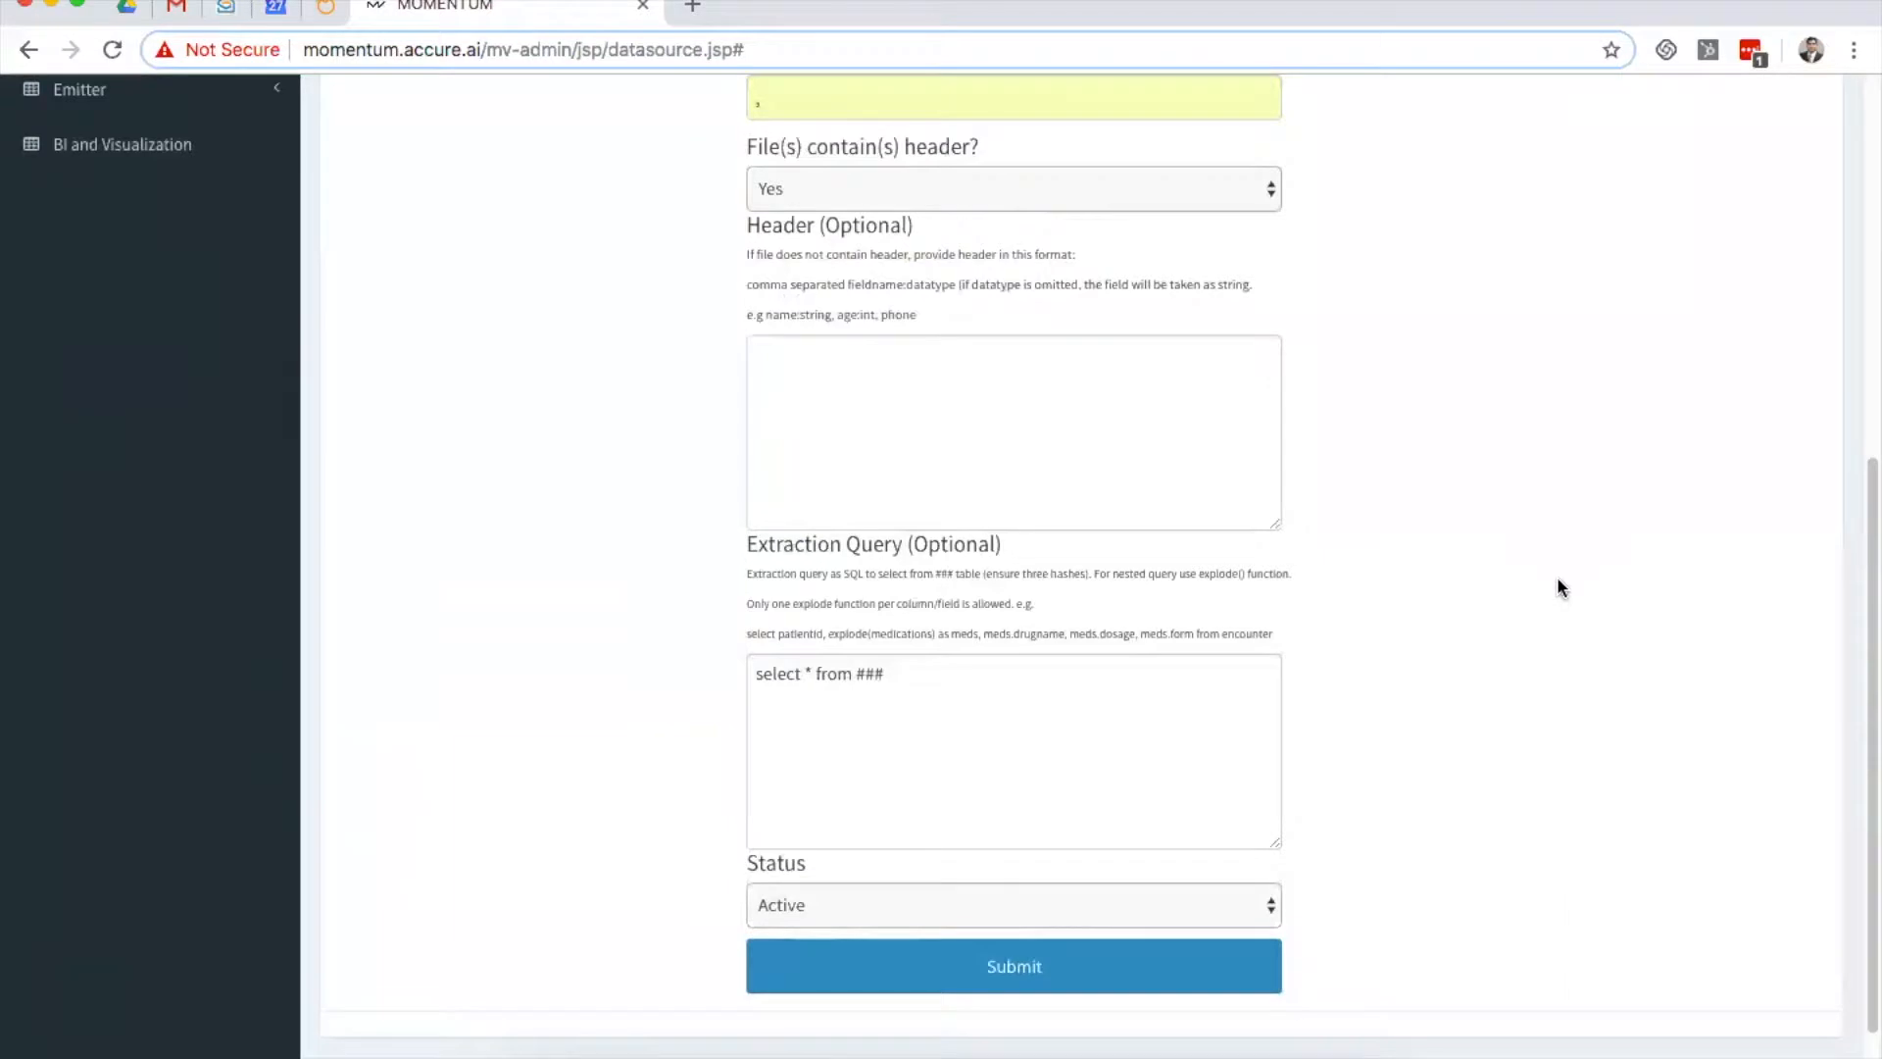
# Step: Set the extraction query to select every column except Neighbourhood and Scholarship from ###, with `No-show` aliased as NoShow
pyautogui.scroll(-1, 1561, 587)
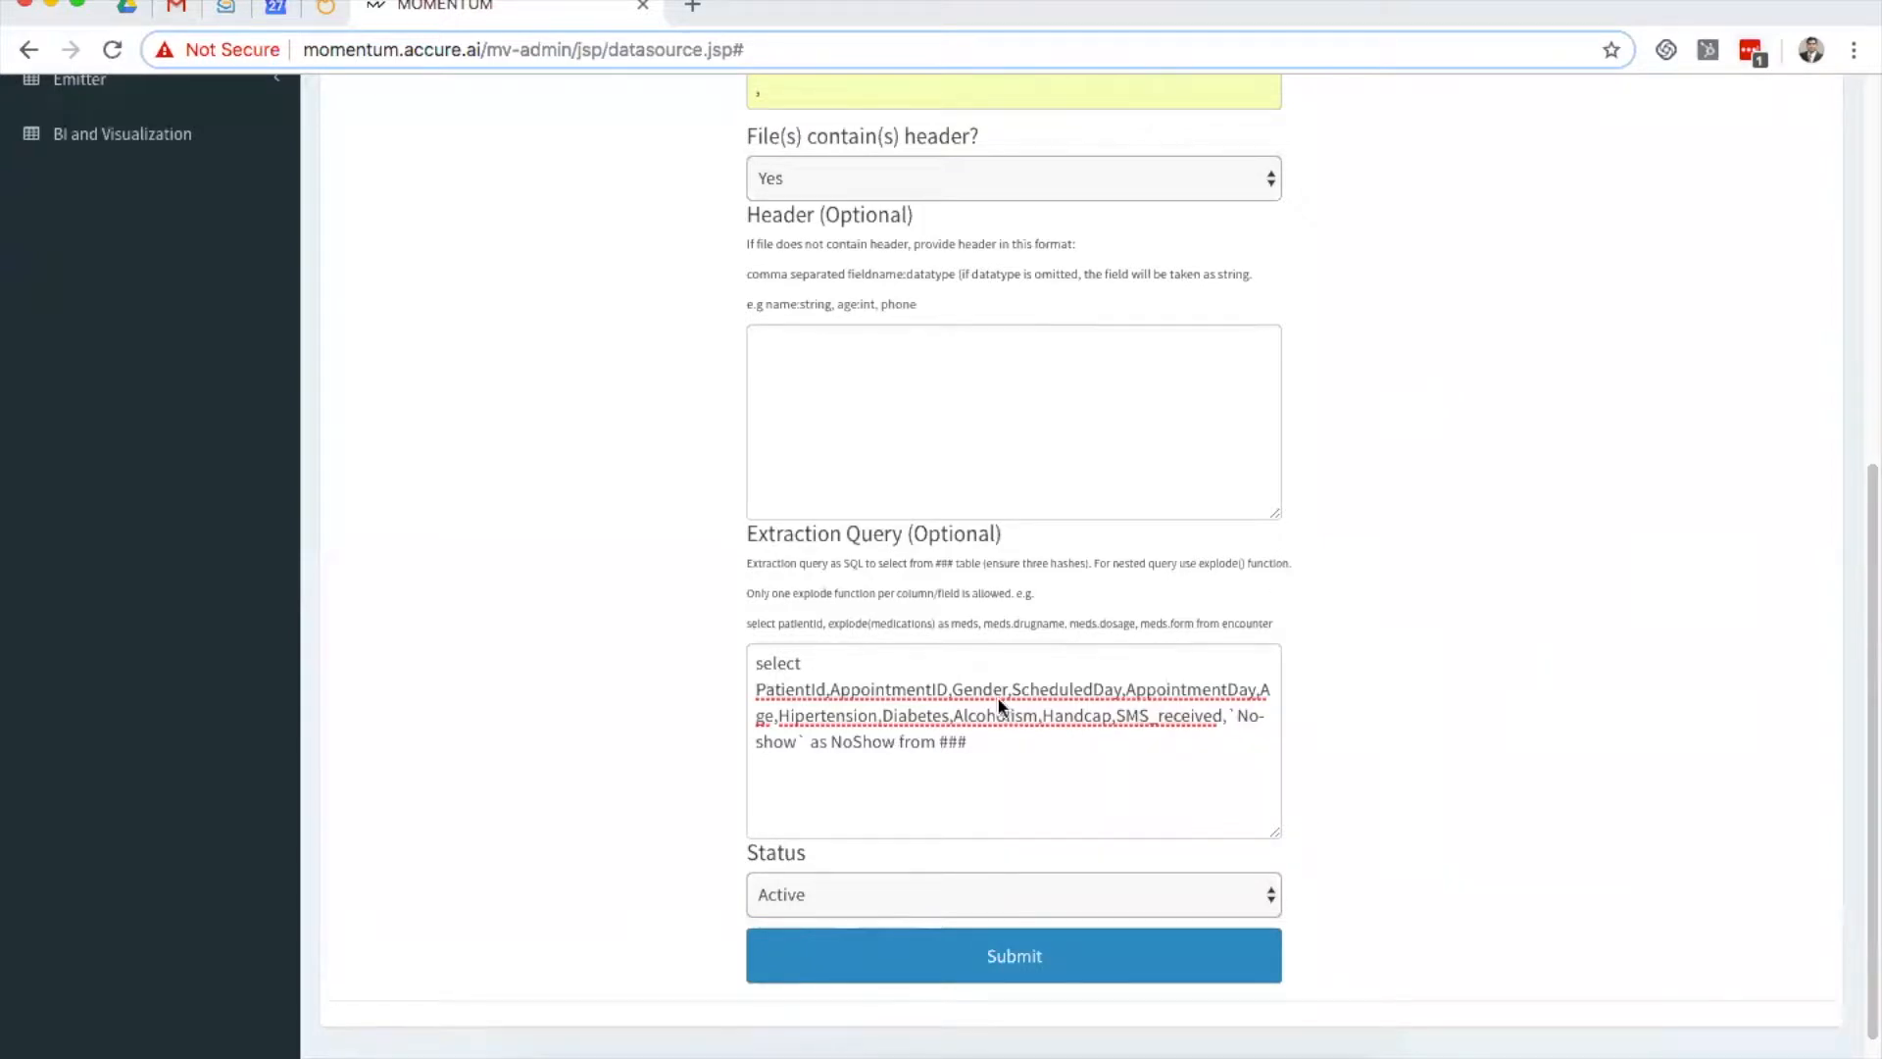
pyautogui.scroll(1, 974, 719)
pyautogui.scroll(2, 973, 719)
pyautogui.scroll(-2, 973, 720)
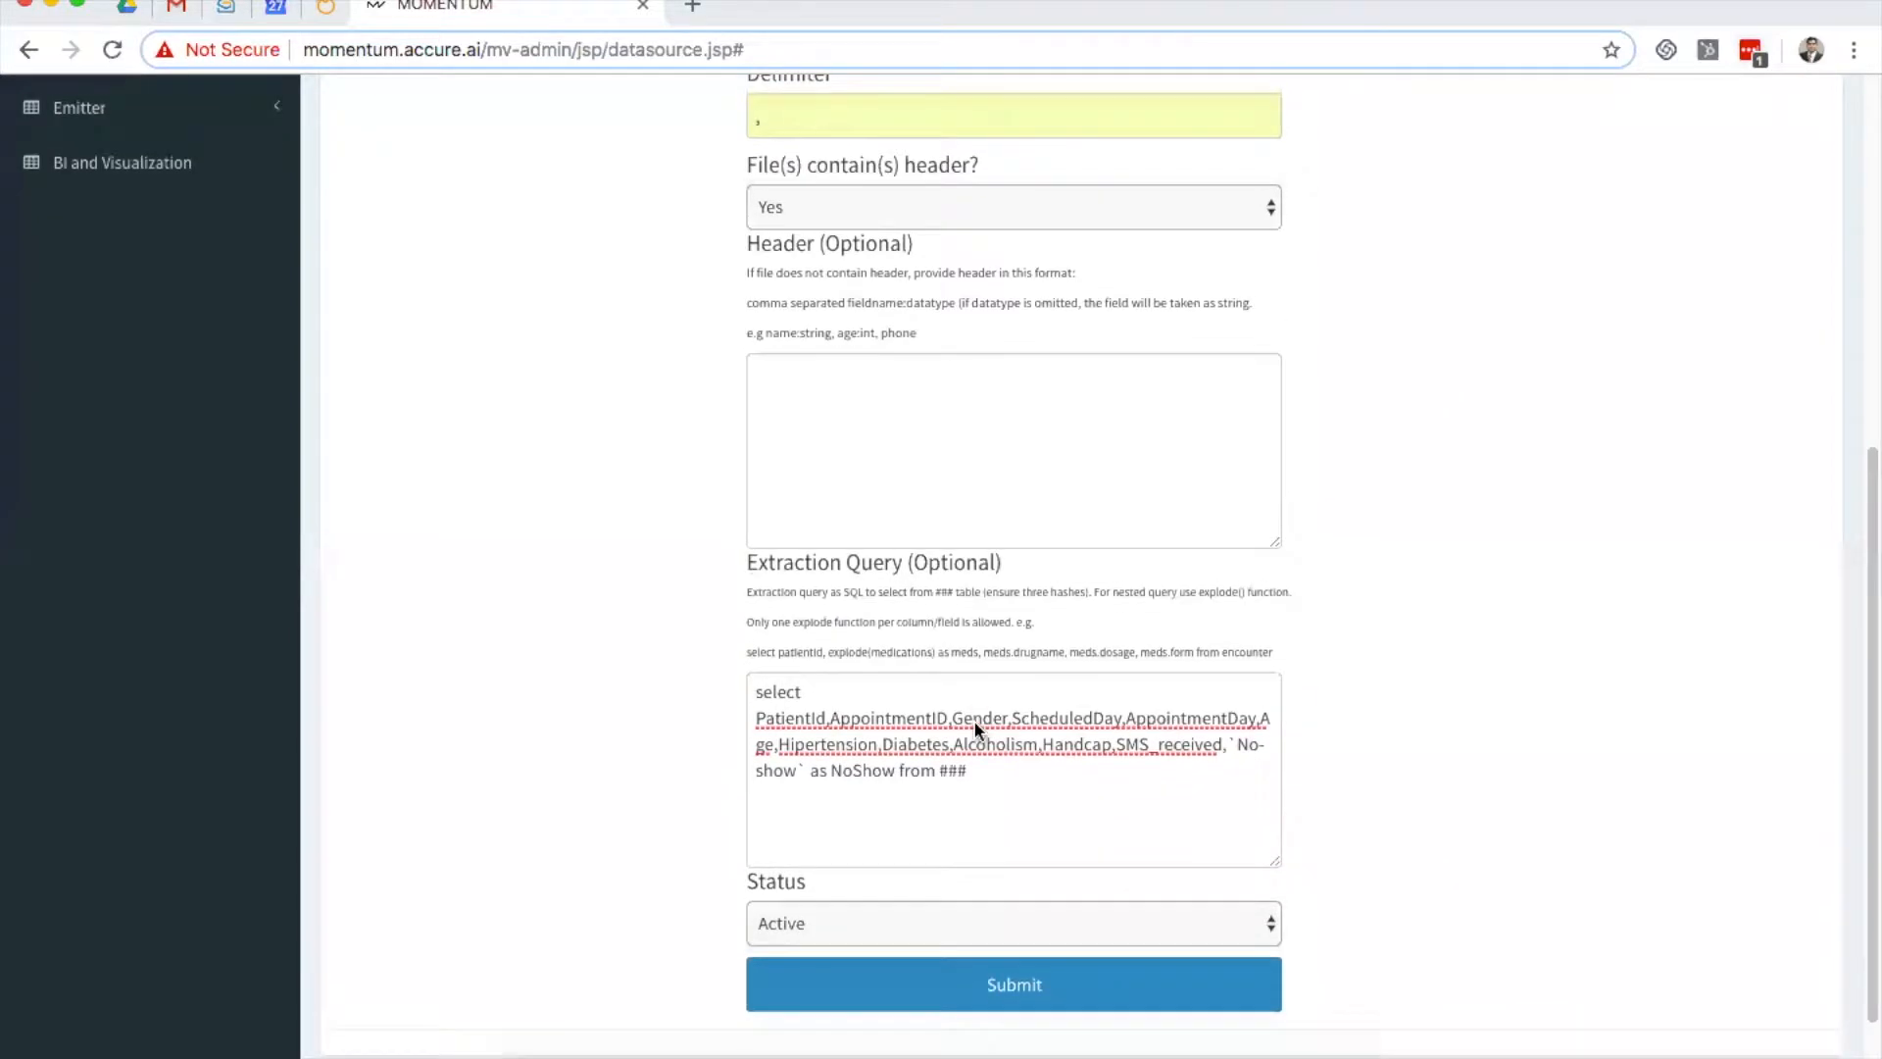
pyautogui.scroll(-1, 972, 733)
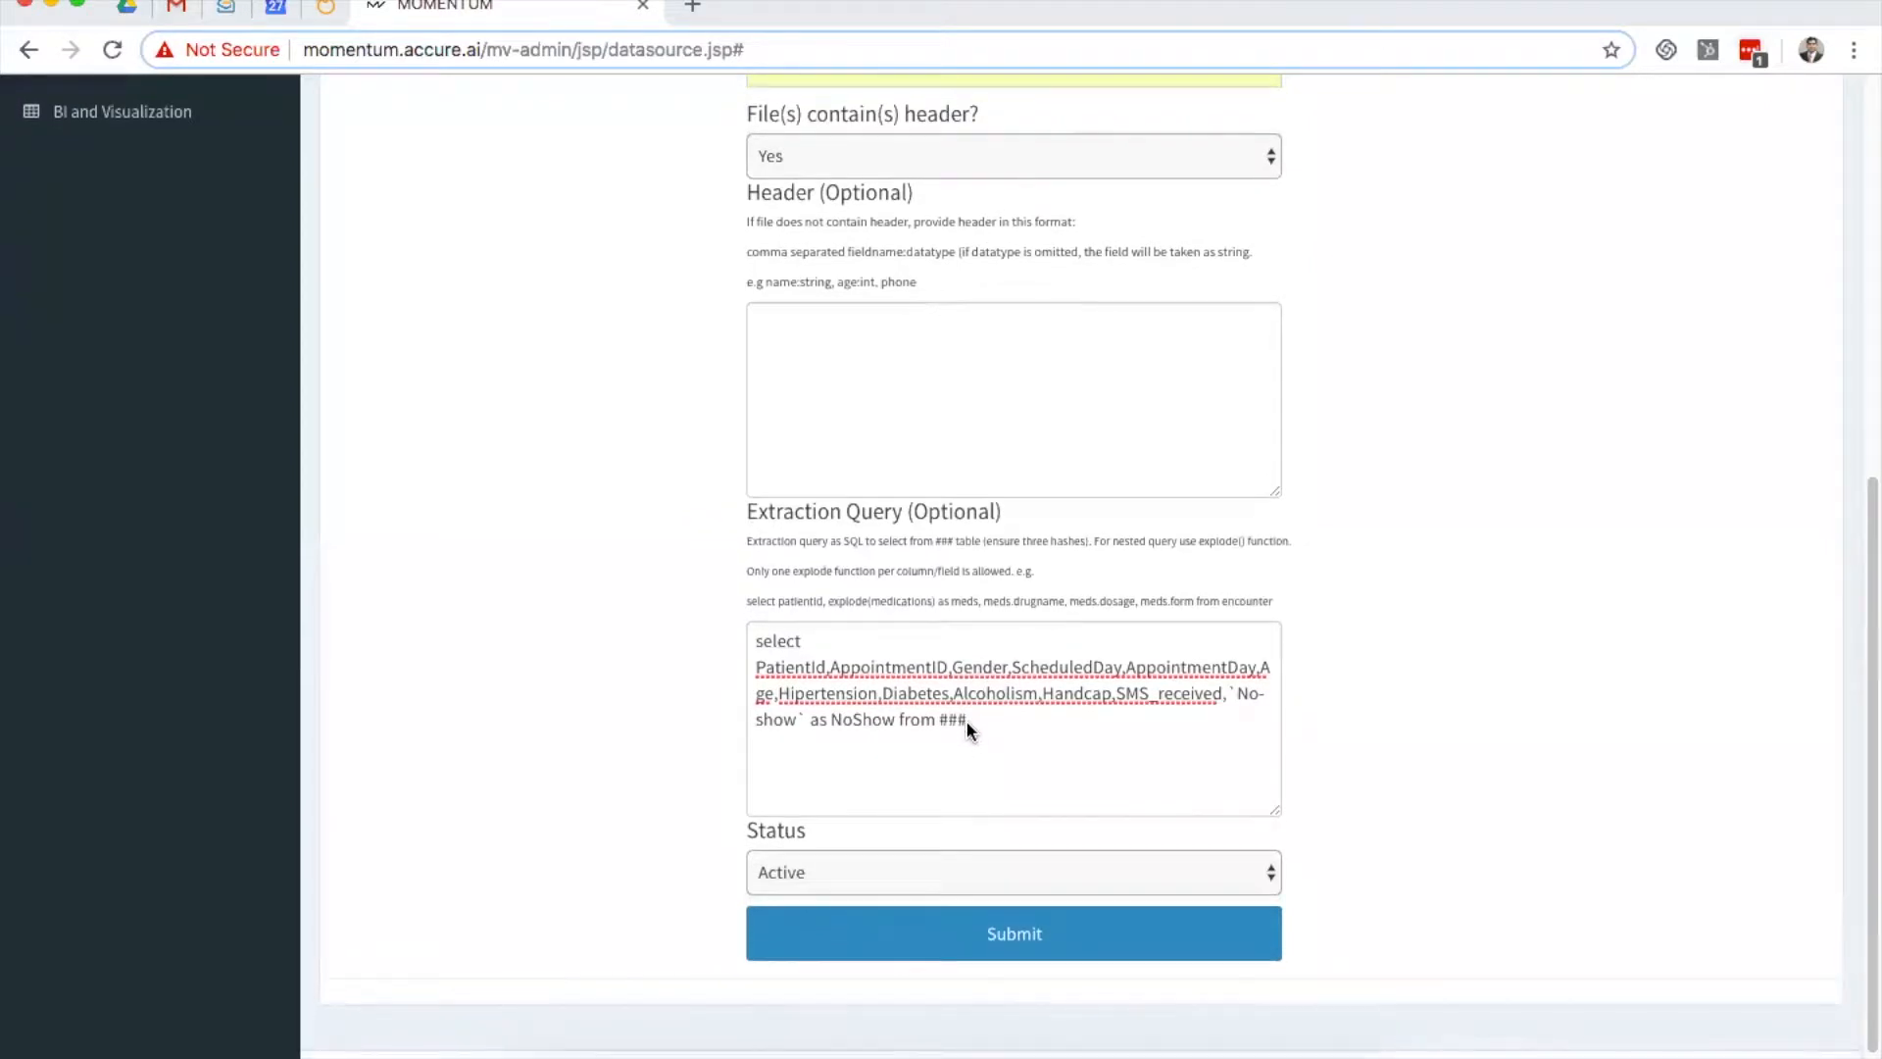
pyautogui.scroll(-1, 980, 721)
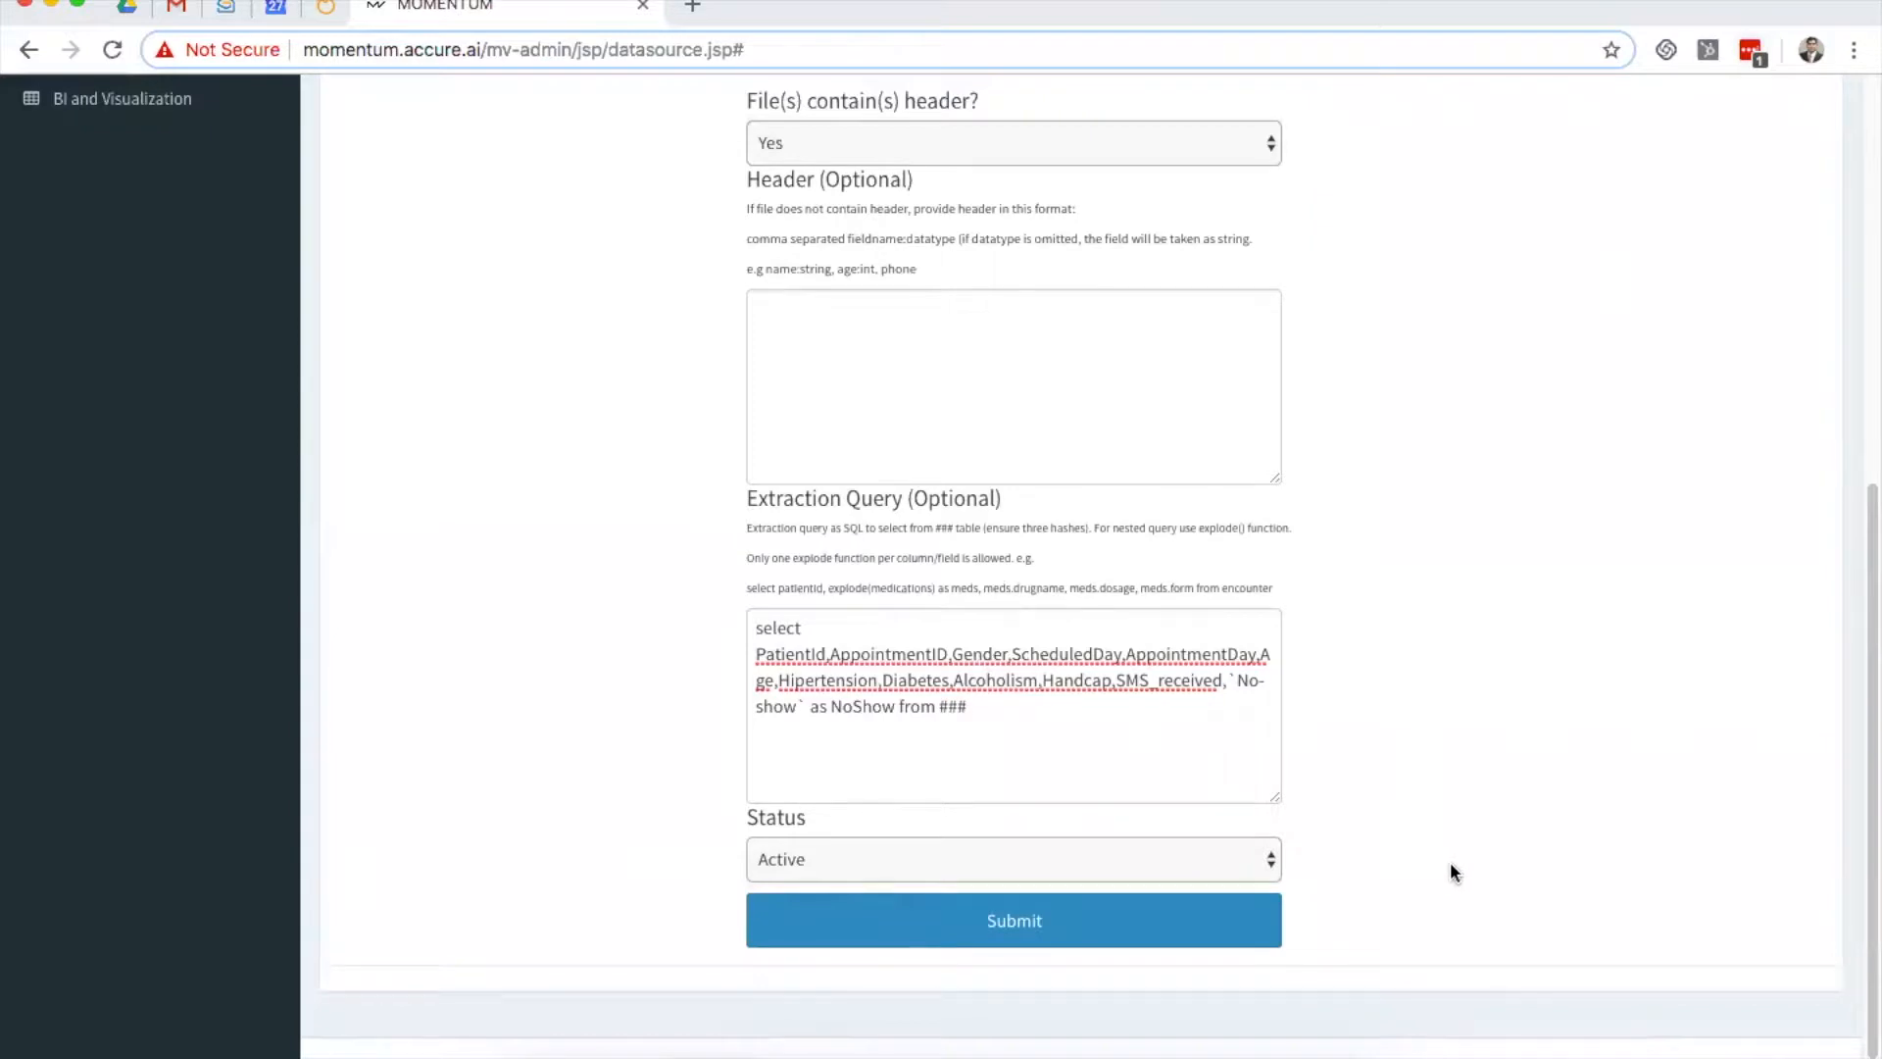
# Step: Save the delimited data source and run noshowdataingester
pyautogui.click(1059, 925)
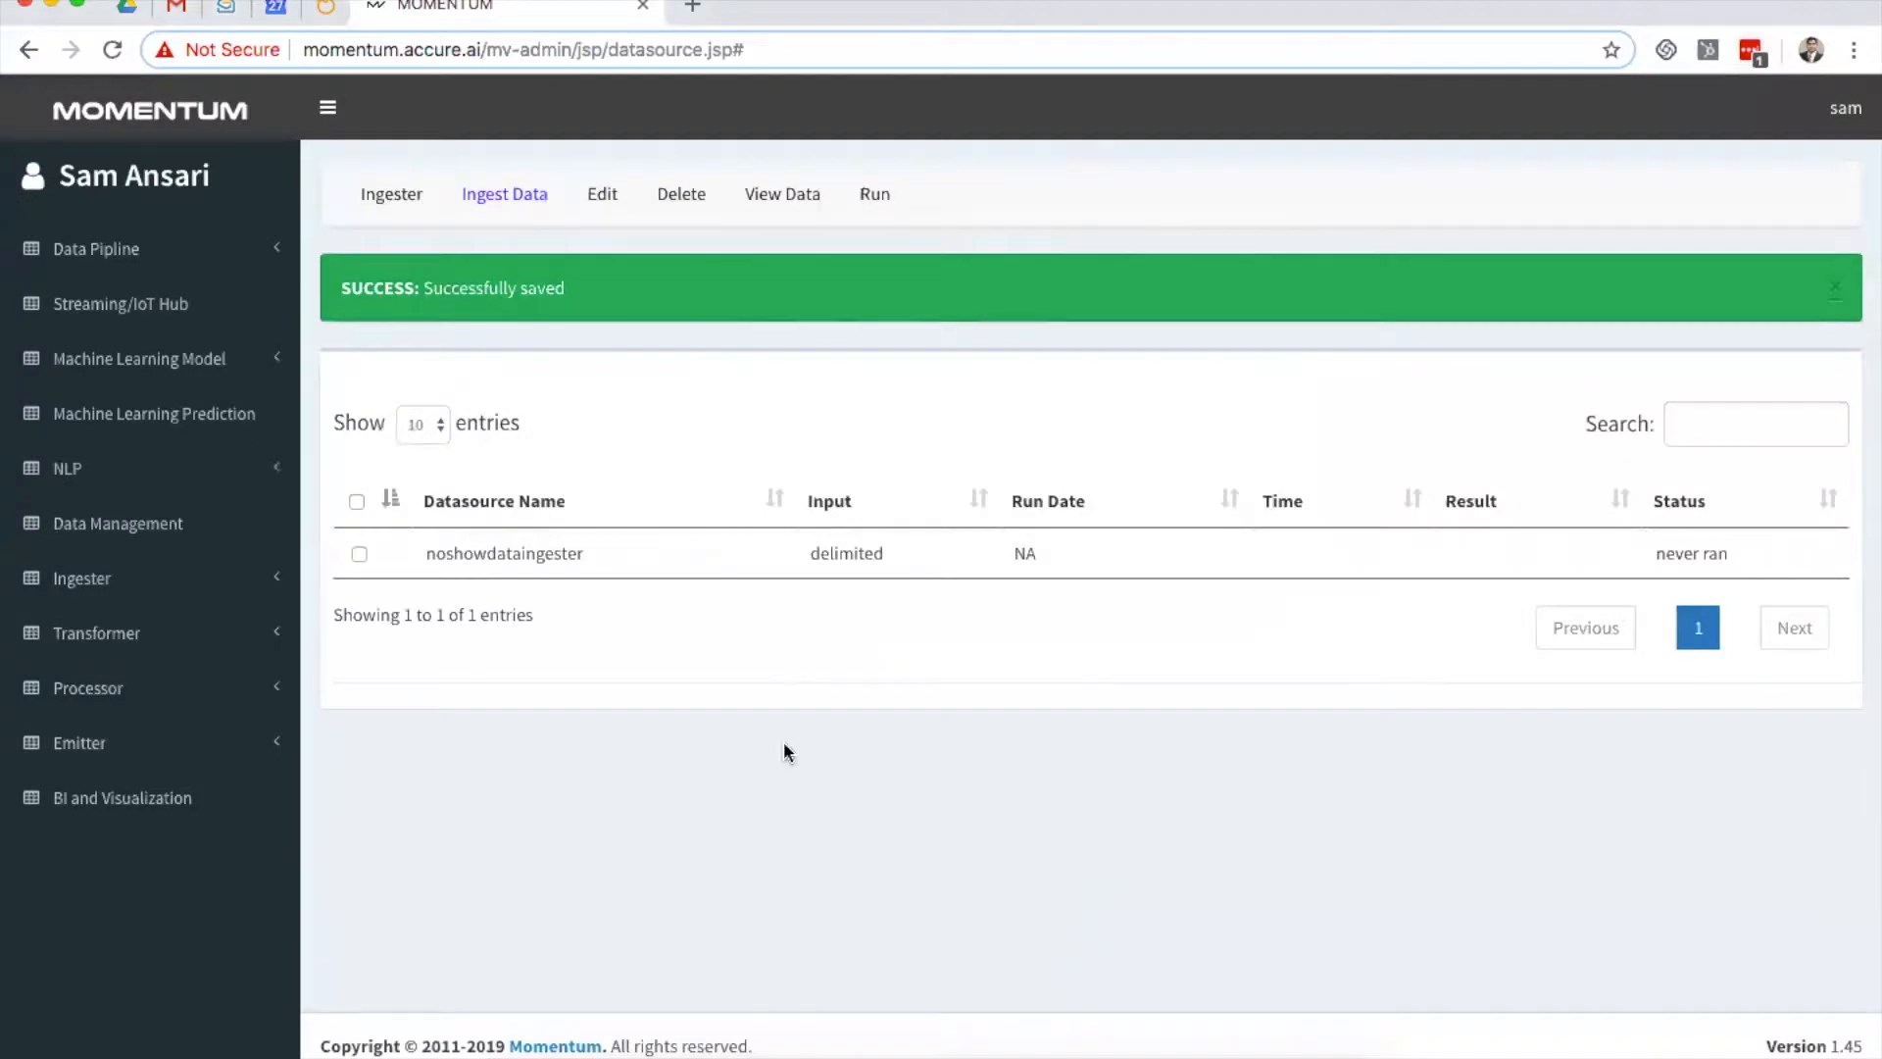
pyautogui.click(359, 554)
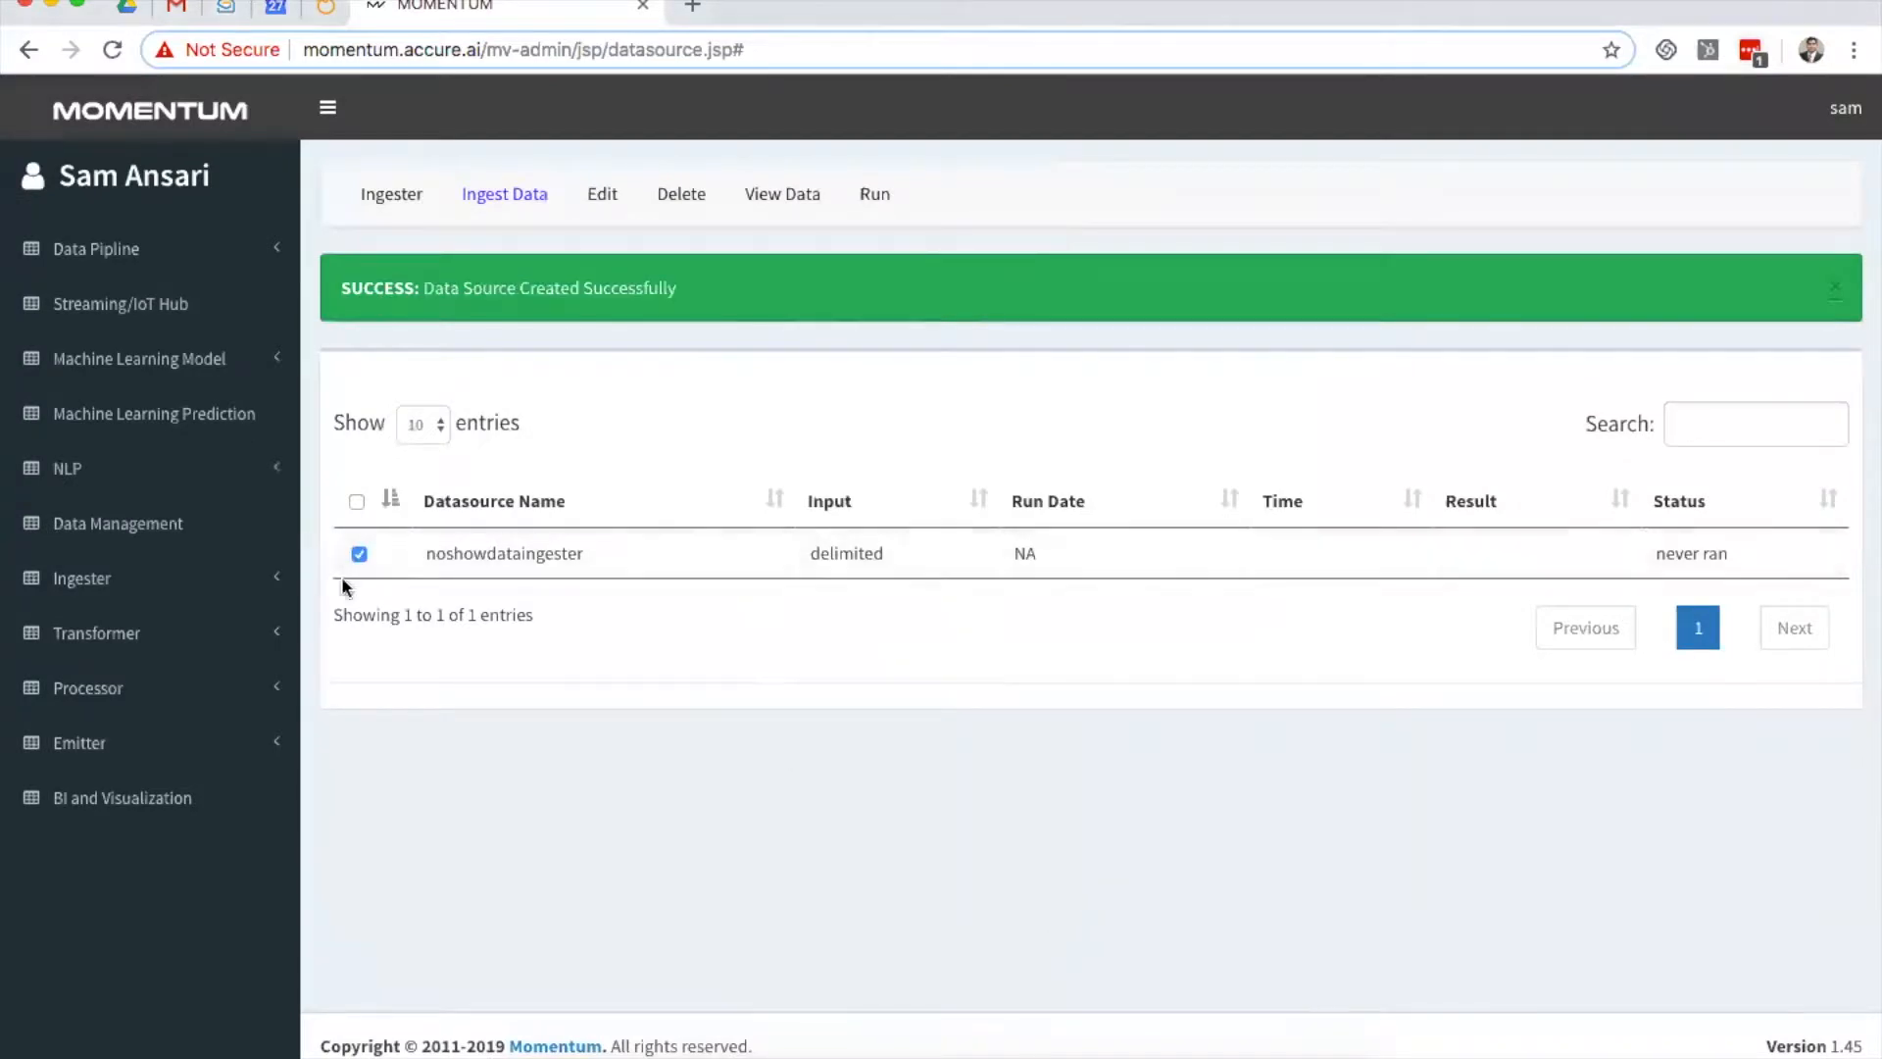
pyautogui.click(878, 196)
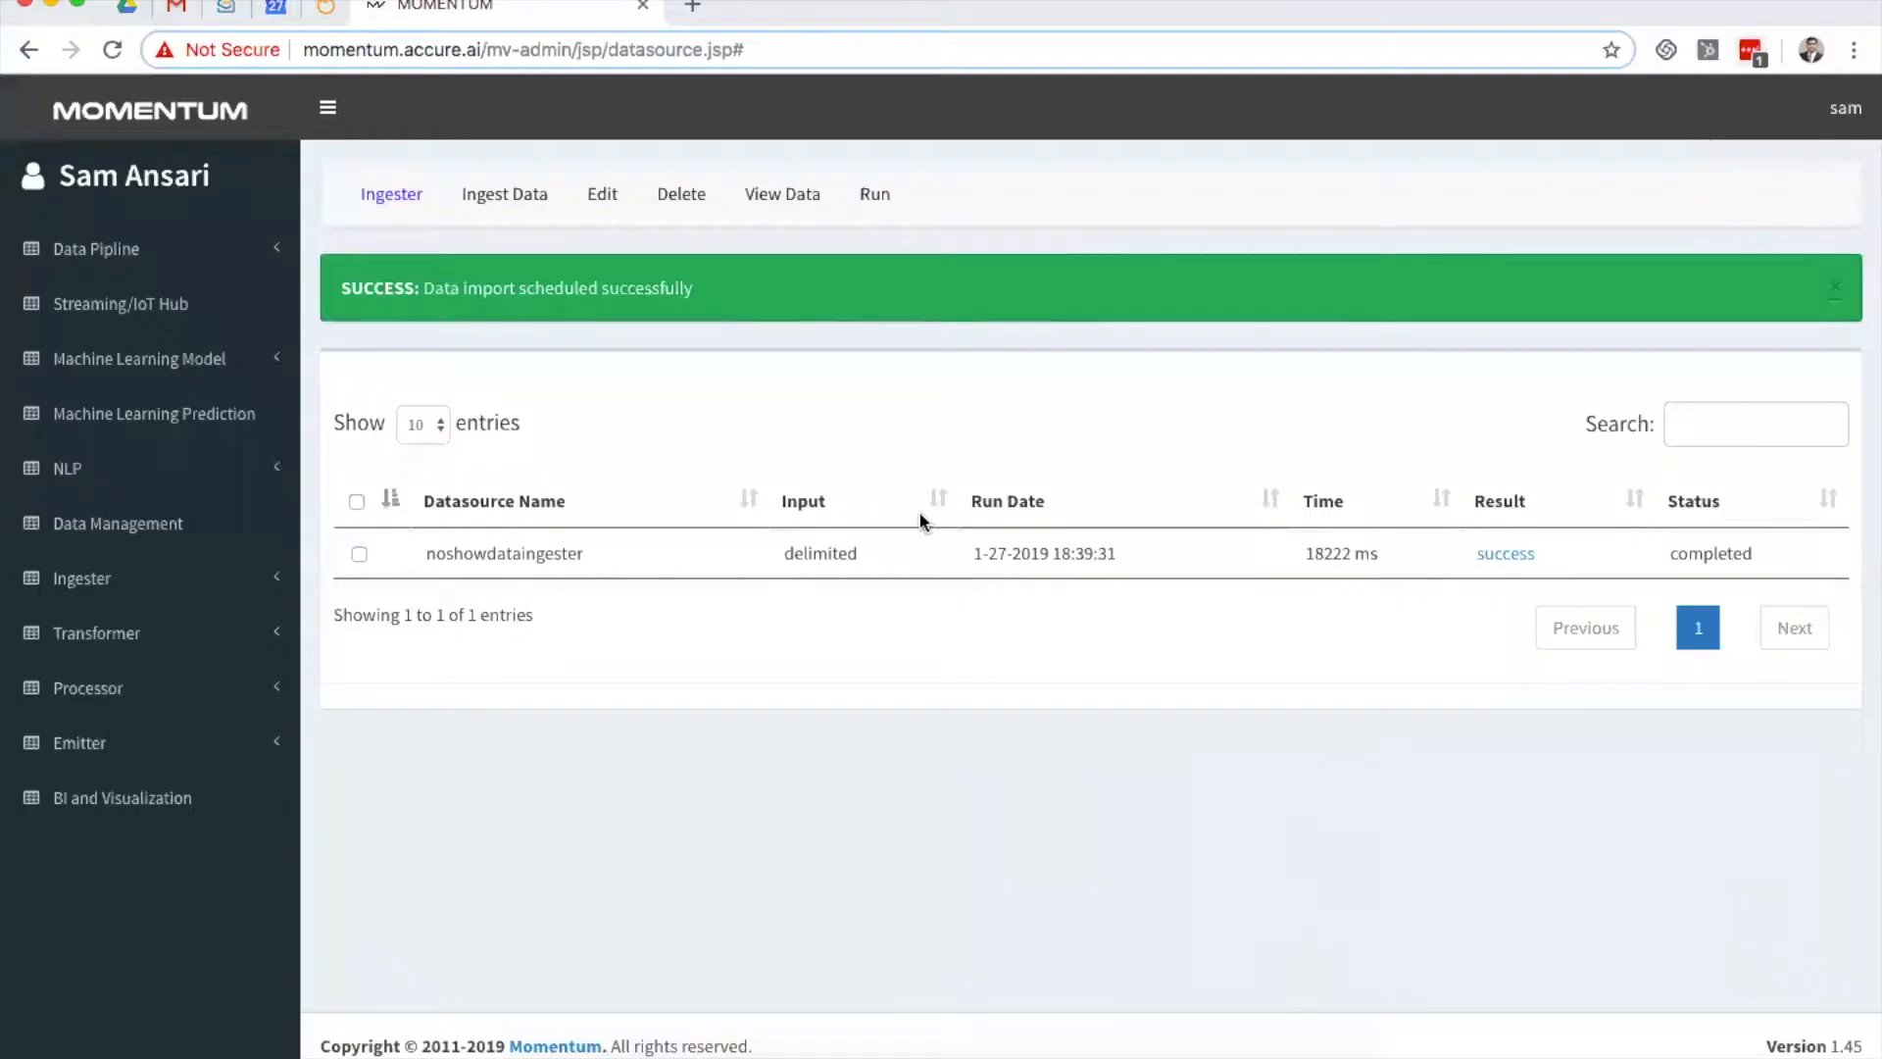
# Step: View the output data of noshowdataingester and check its columns through to NoShow
pyautogui.click(359, 553)
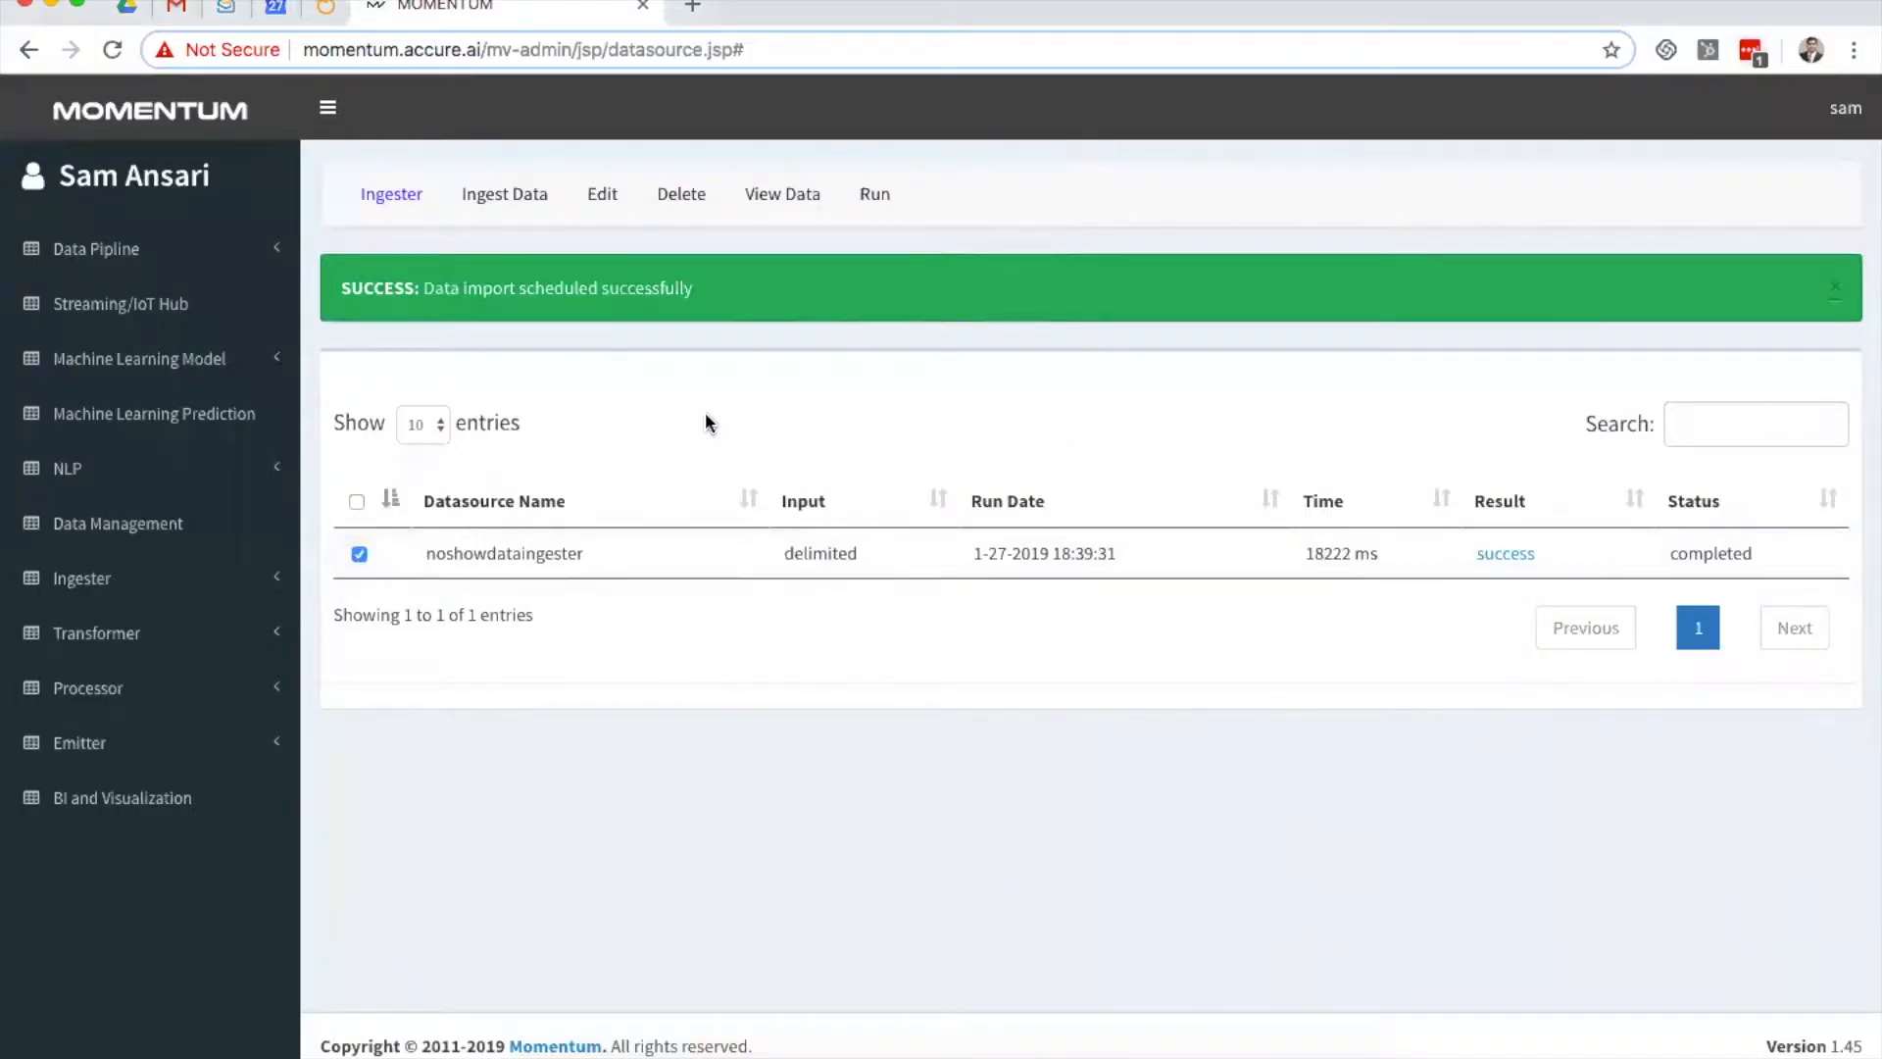
pyautogui.click(779, 195)
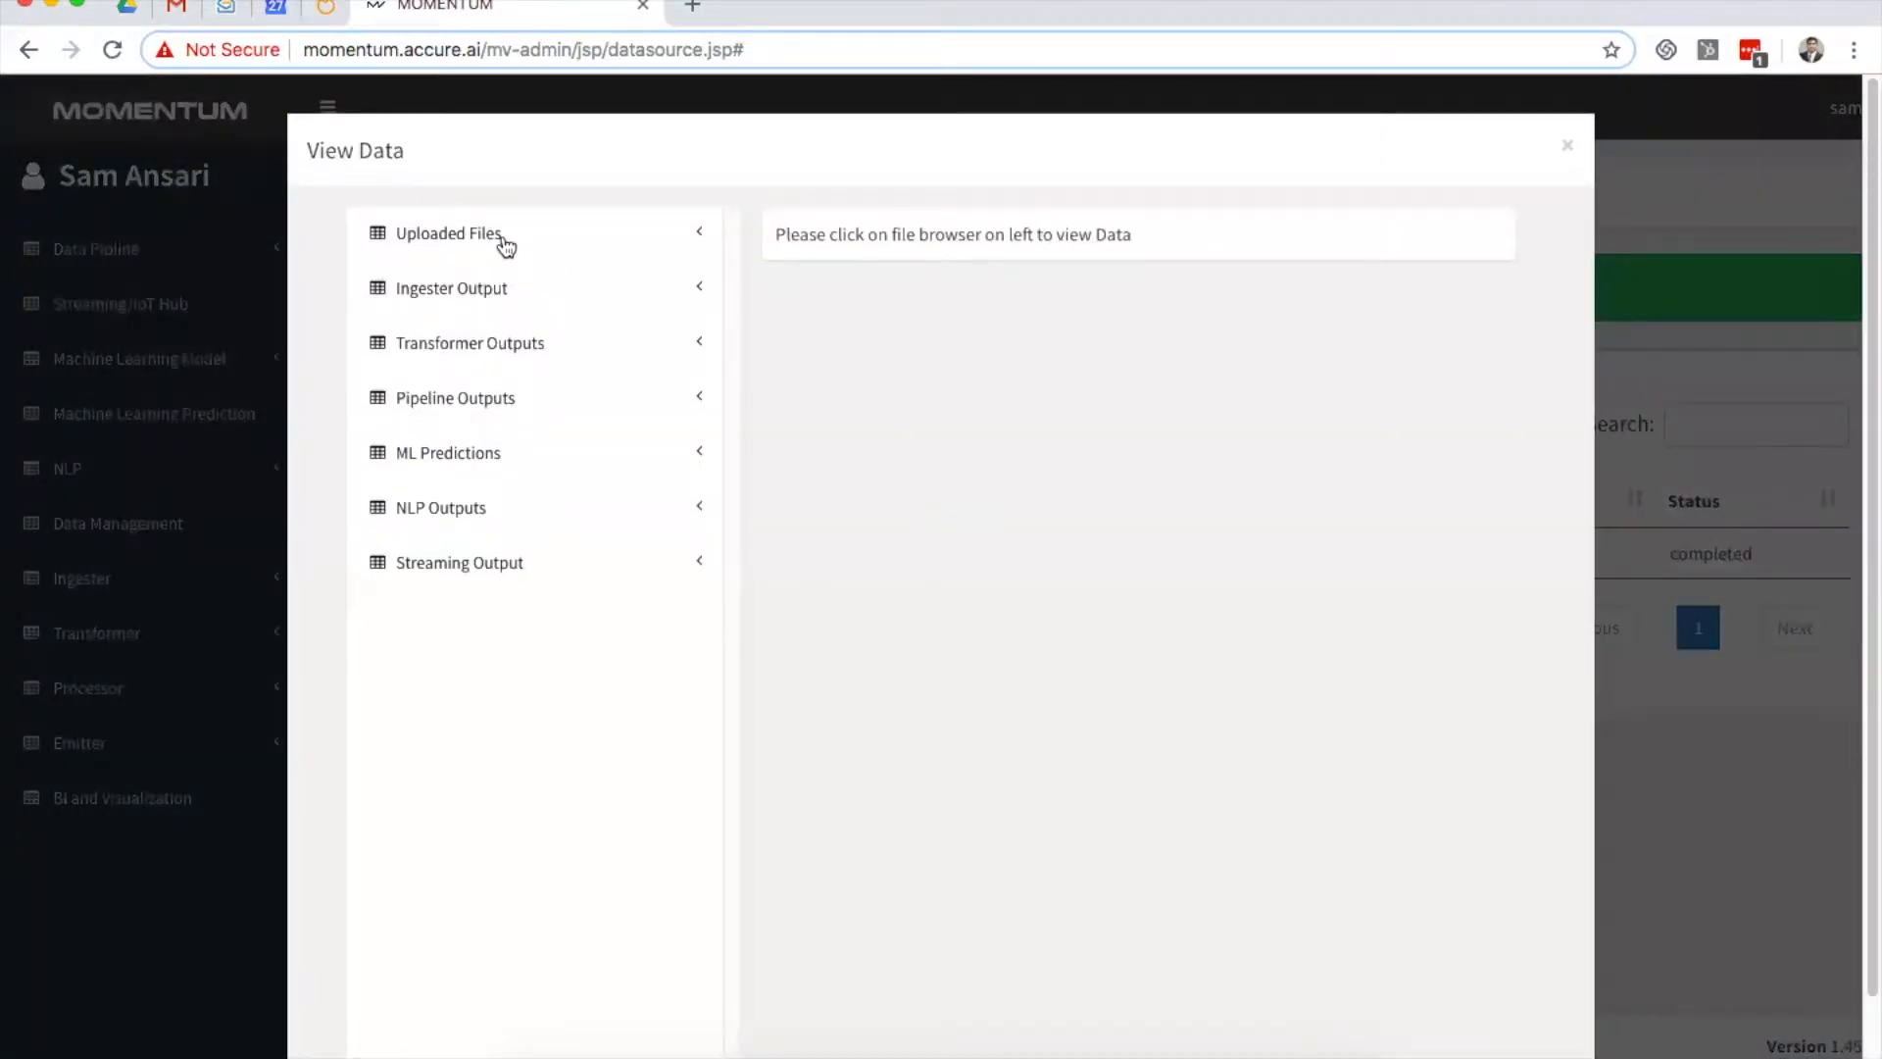
pyautogui.click(502, 237)
pyautogui.click(507, 281)
pyautogui.click(503, 325)
pyautogui.click(508, 339)
pyautogui.scroll(-4, 1023, 755)
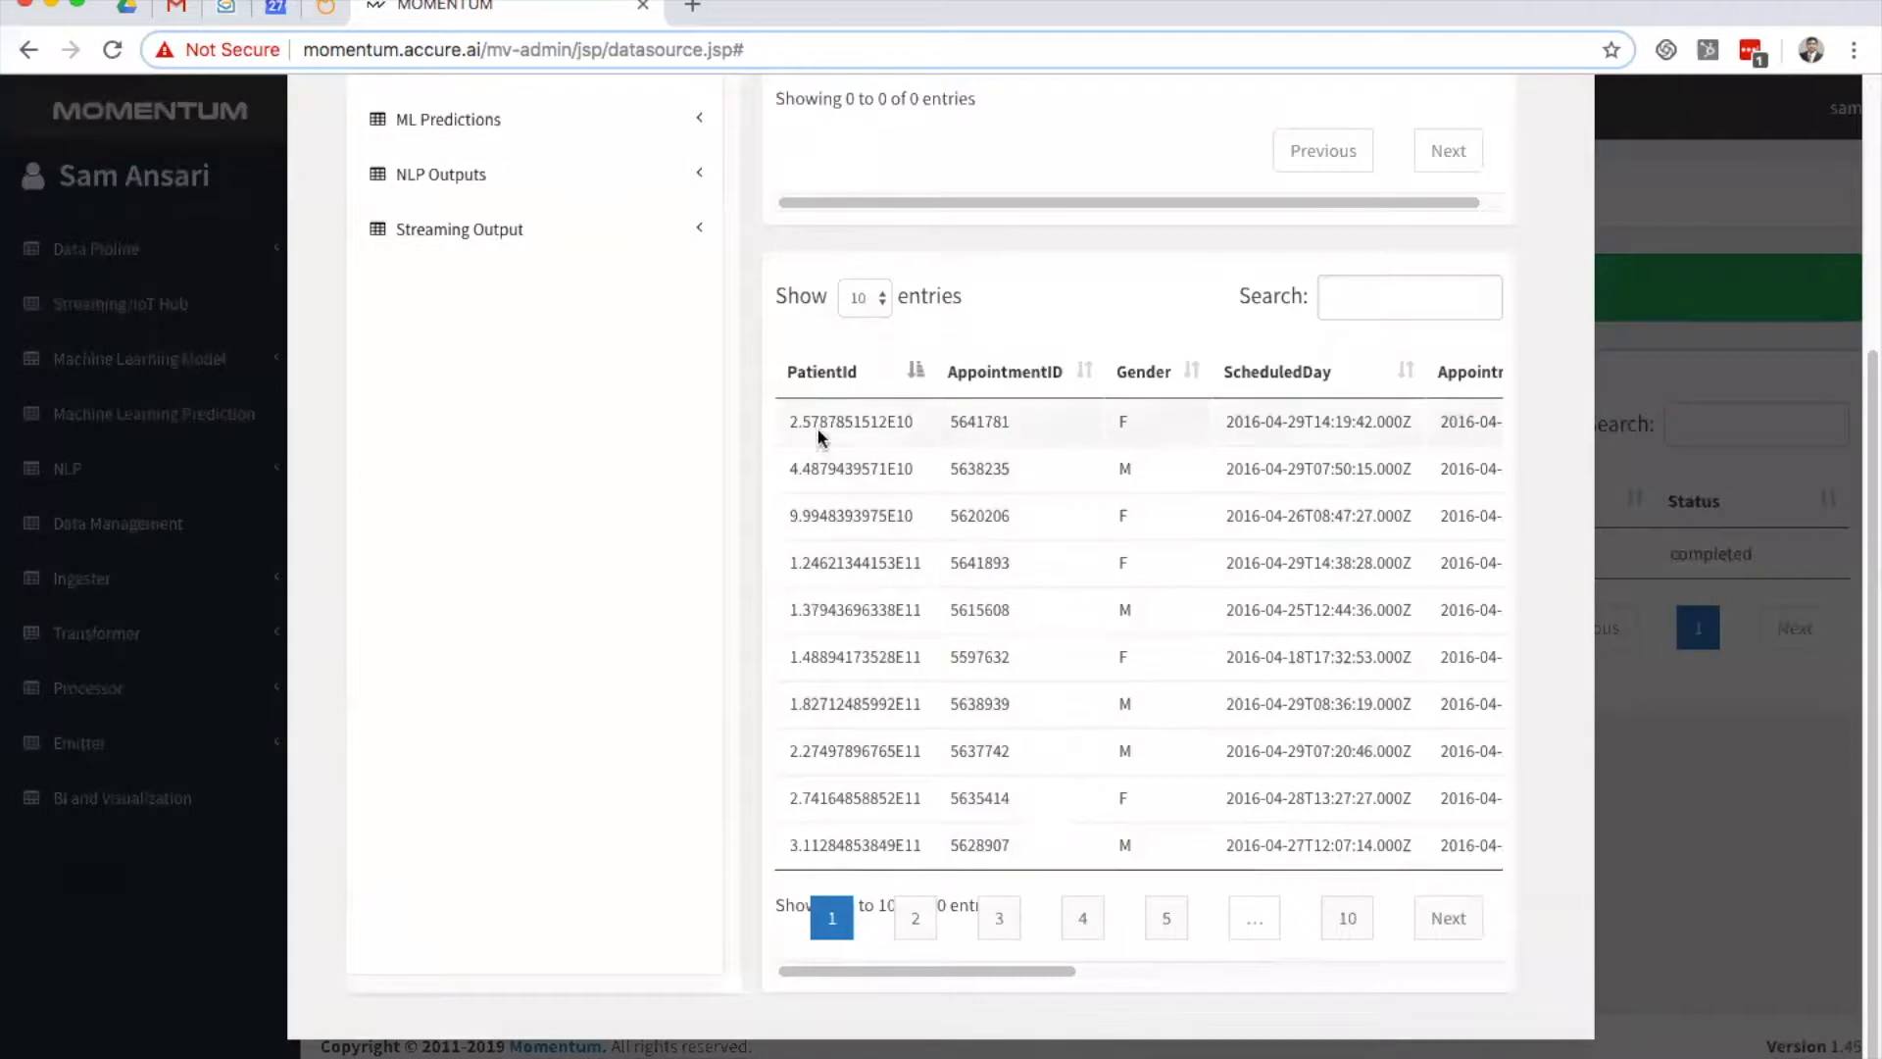
pyautogui.moveTo(972, 968); pyautogui.dragTo(1462, 1001)
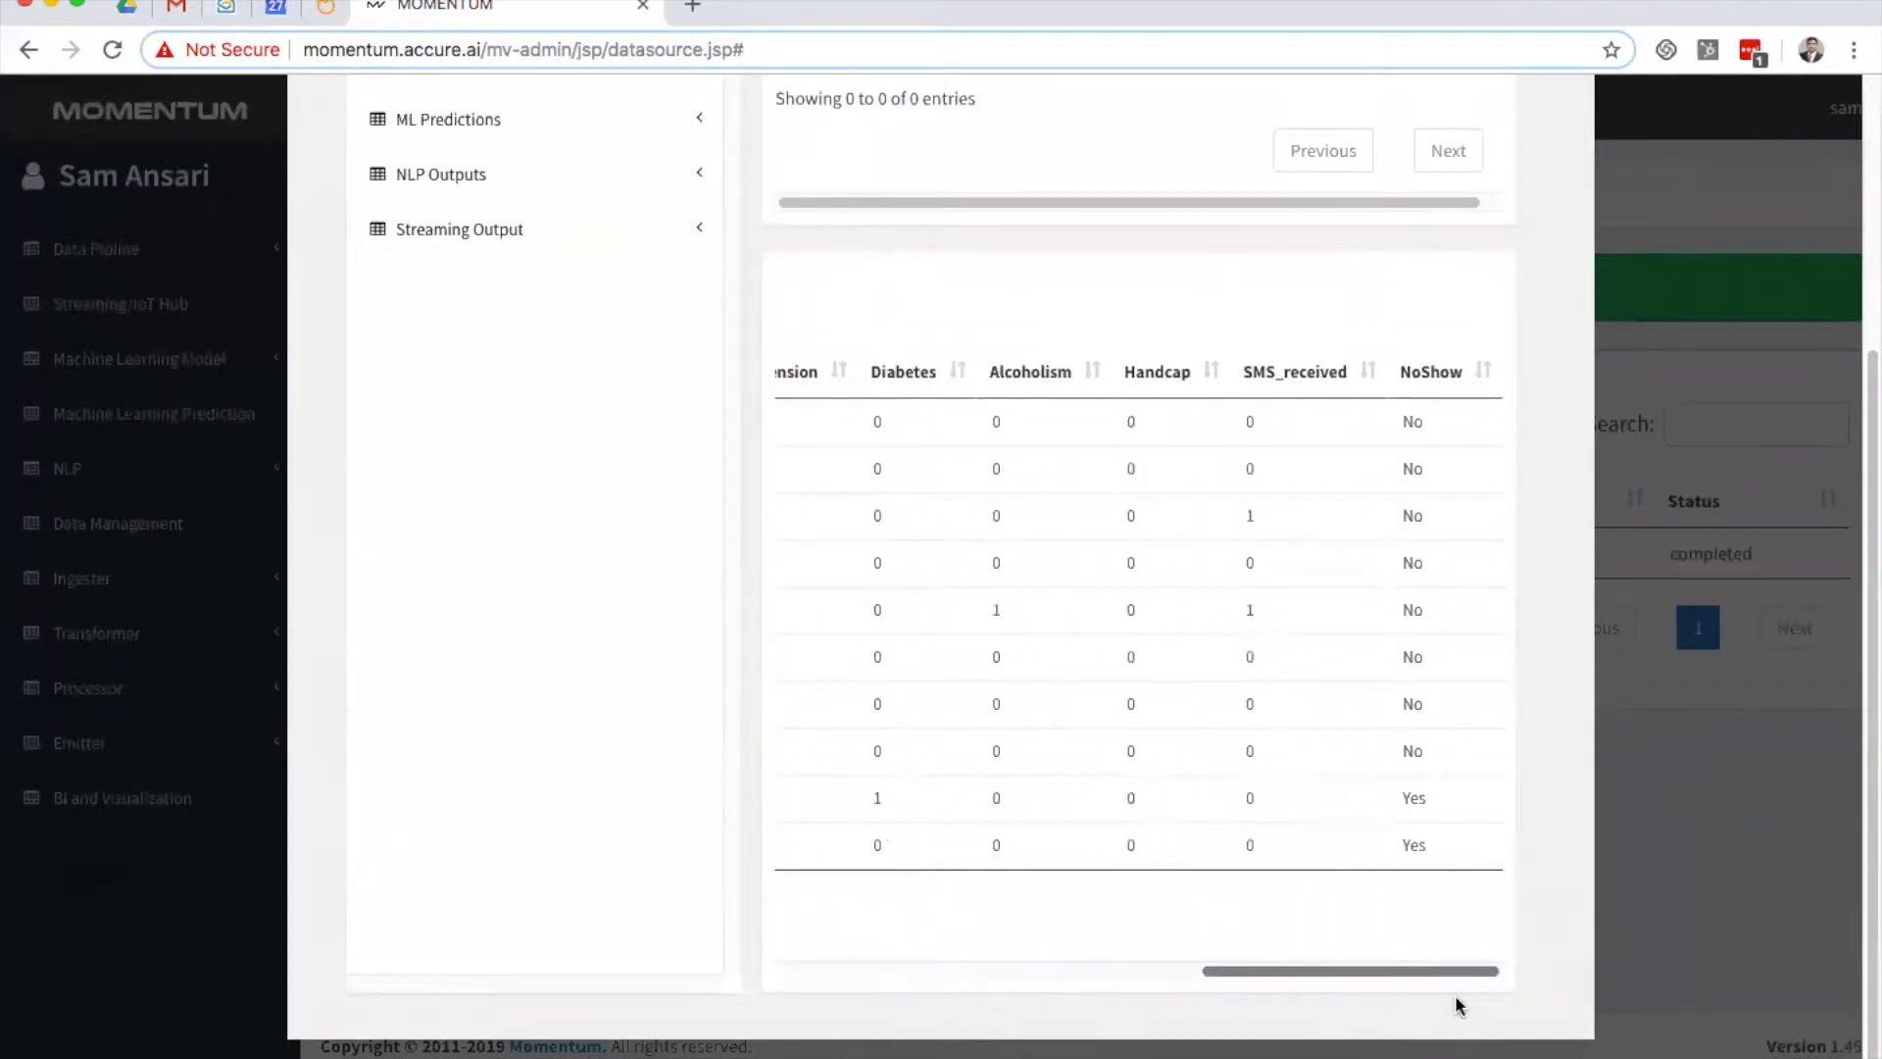
pyautogui.click(1696, 147)
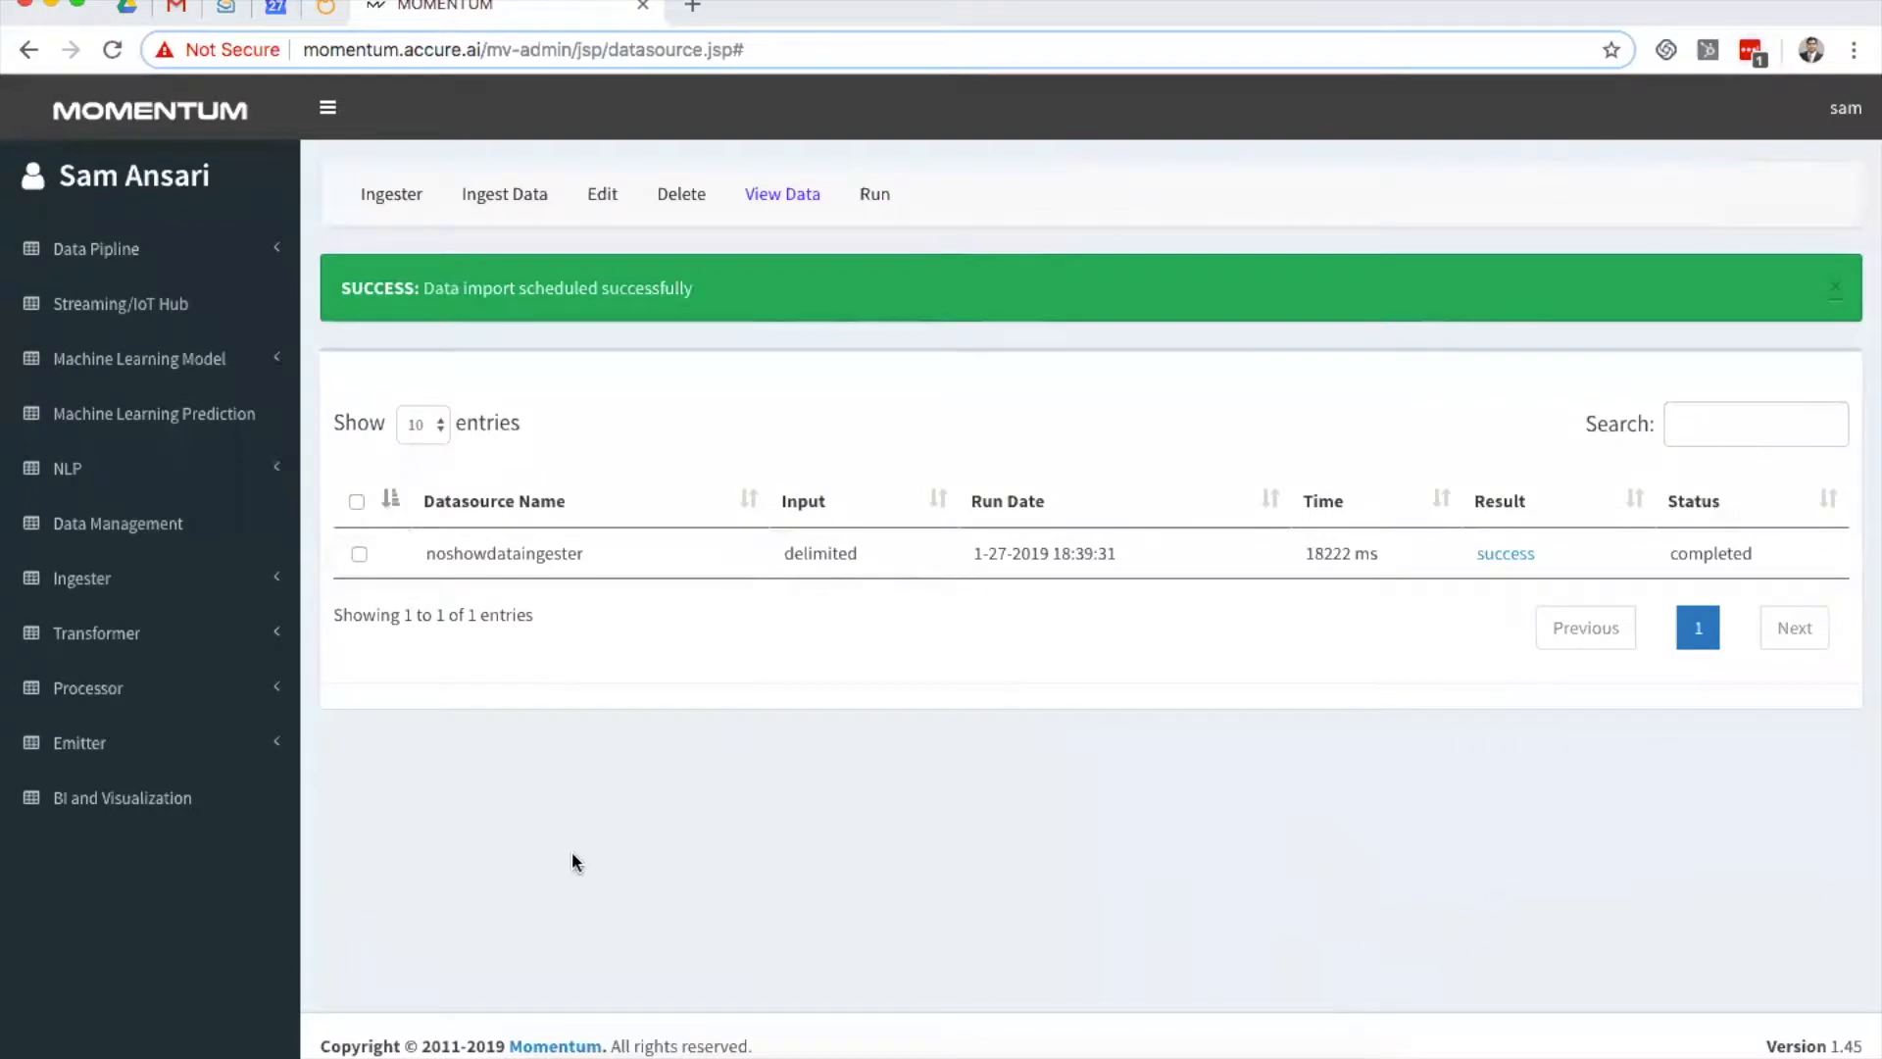
# Step: Start a new transformer named noshowdatatransformer with JSON output, max core 4, 4GB RAM, and a query deriving appointment date features from the ingested data
pyautogui.click(181, 644)
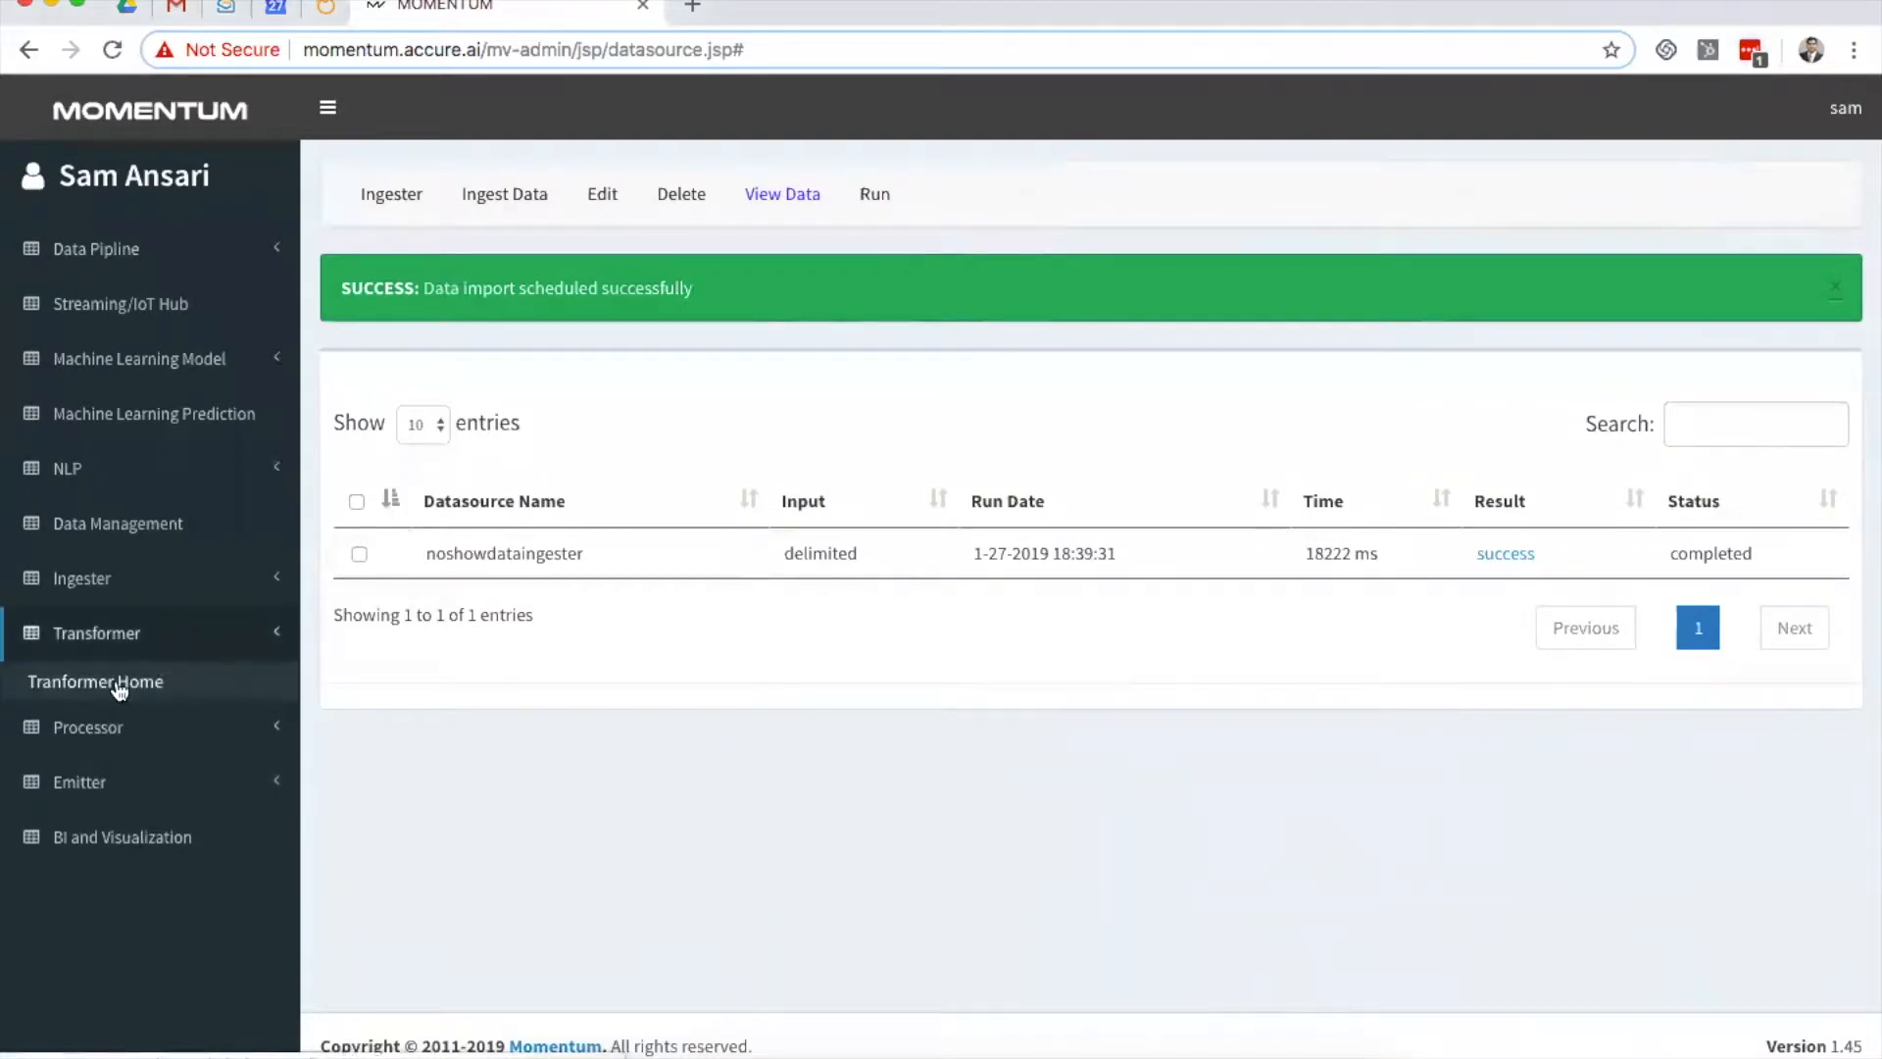
pyautogui.click(118, 683)
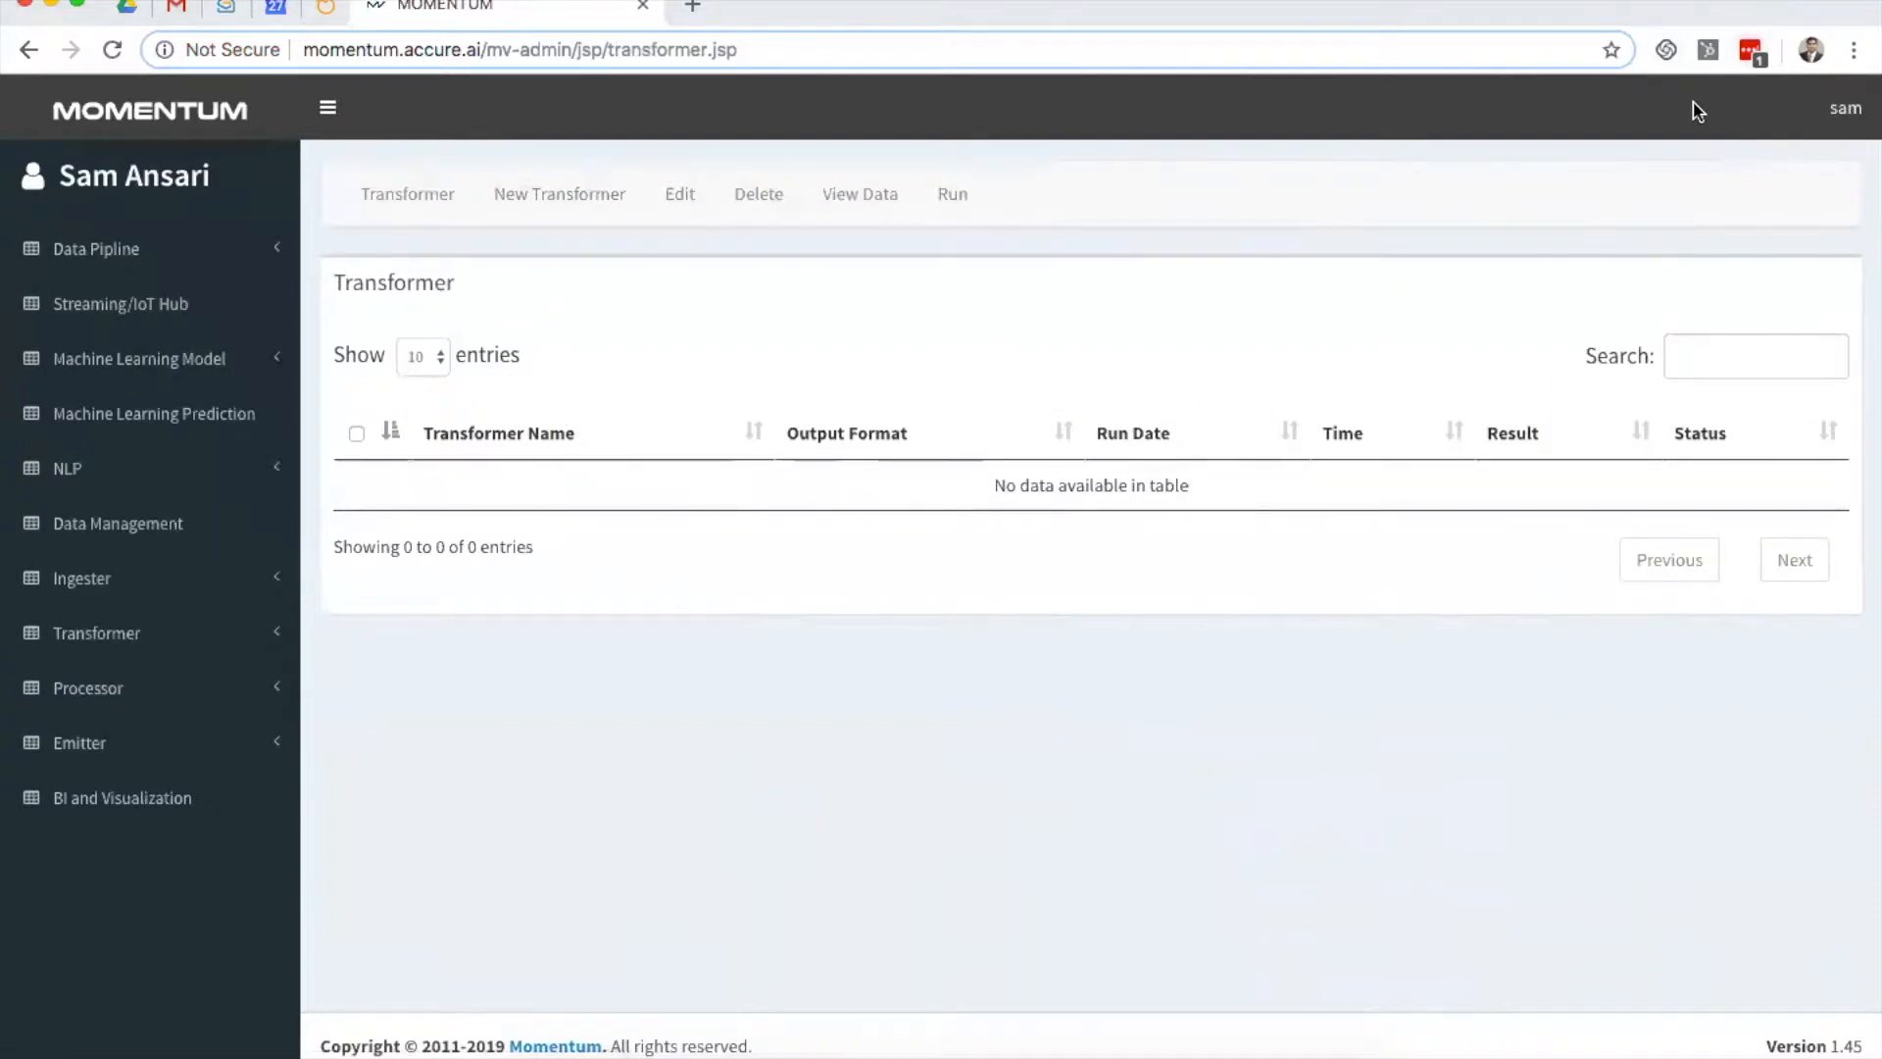
pyautogui.click(573, 191)
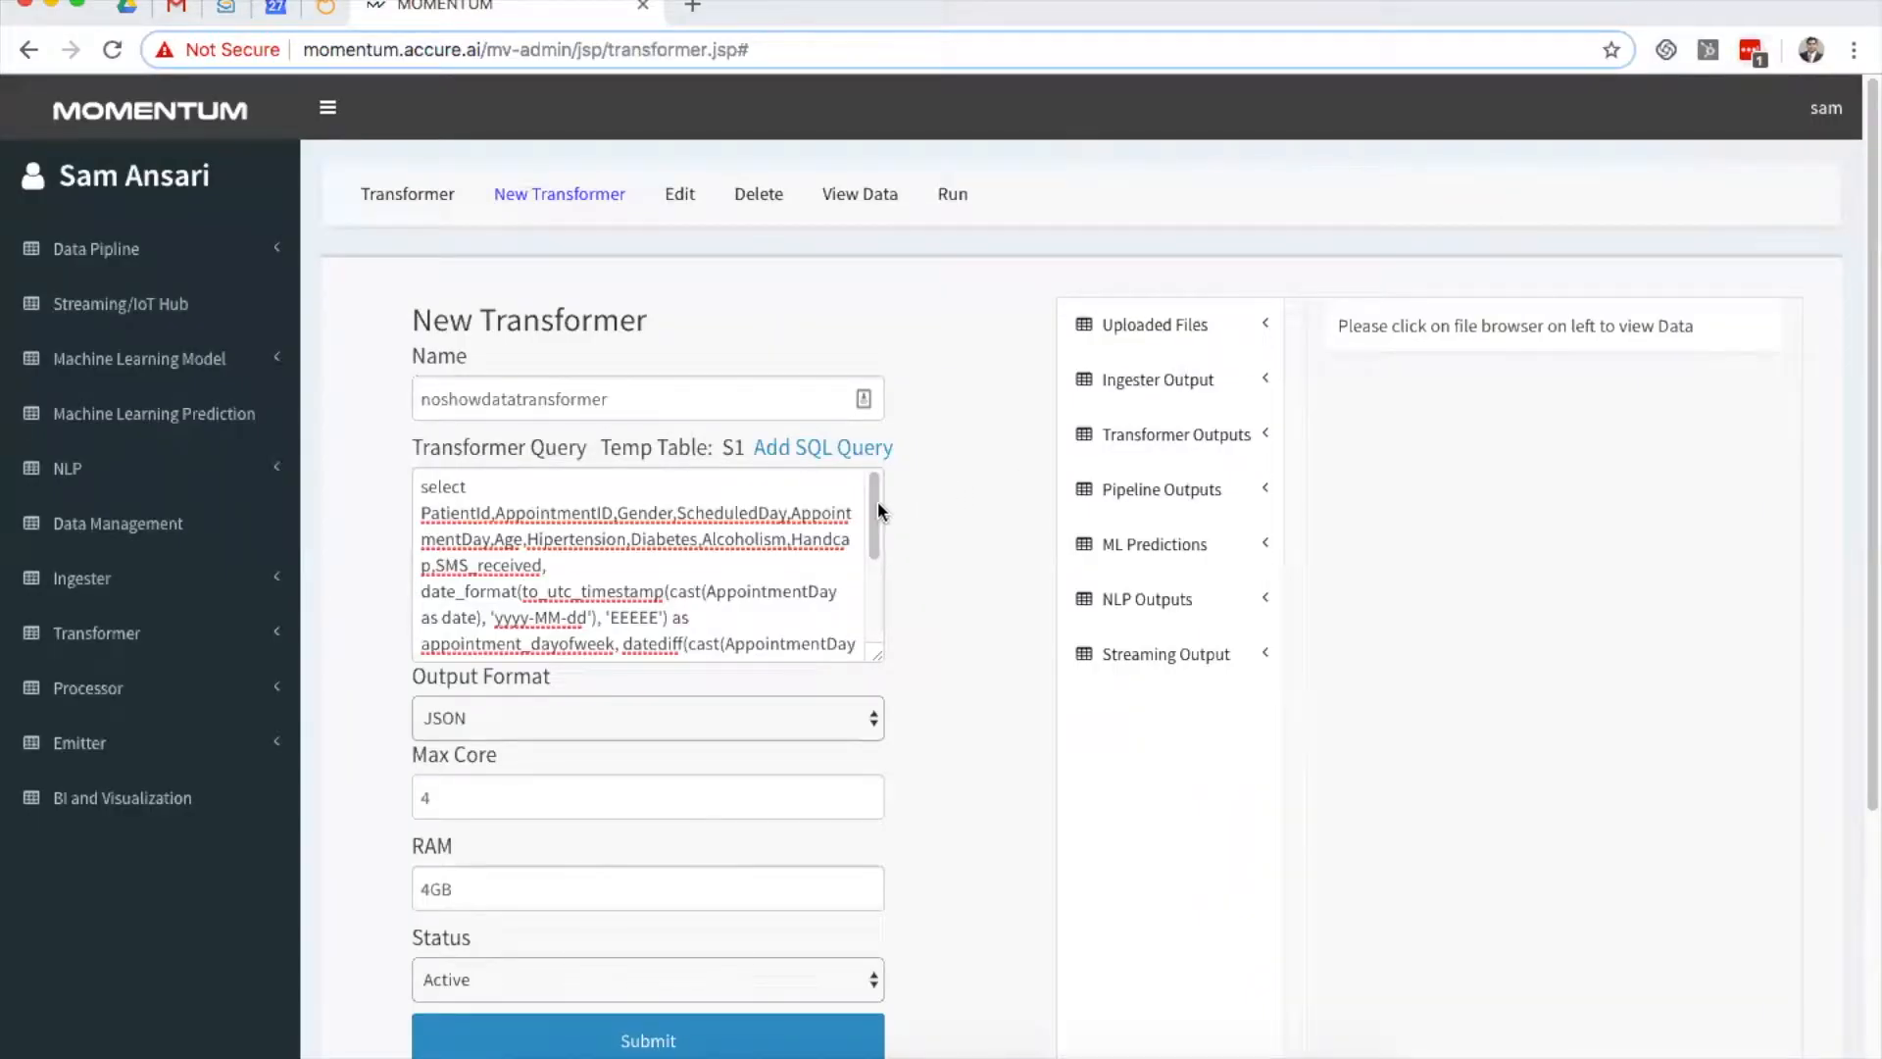
pyautogui.moveTo(875, 502)
pyautogui.mouseDown()
pyautogui.moveTo(873, 626)
pyautogui.moveTo(879, 487)
pyautogui.mouseUp()
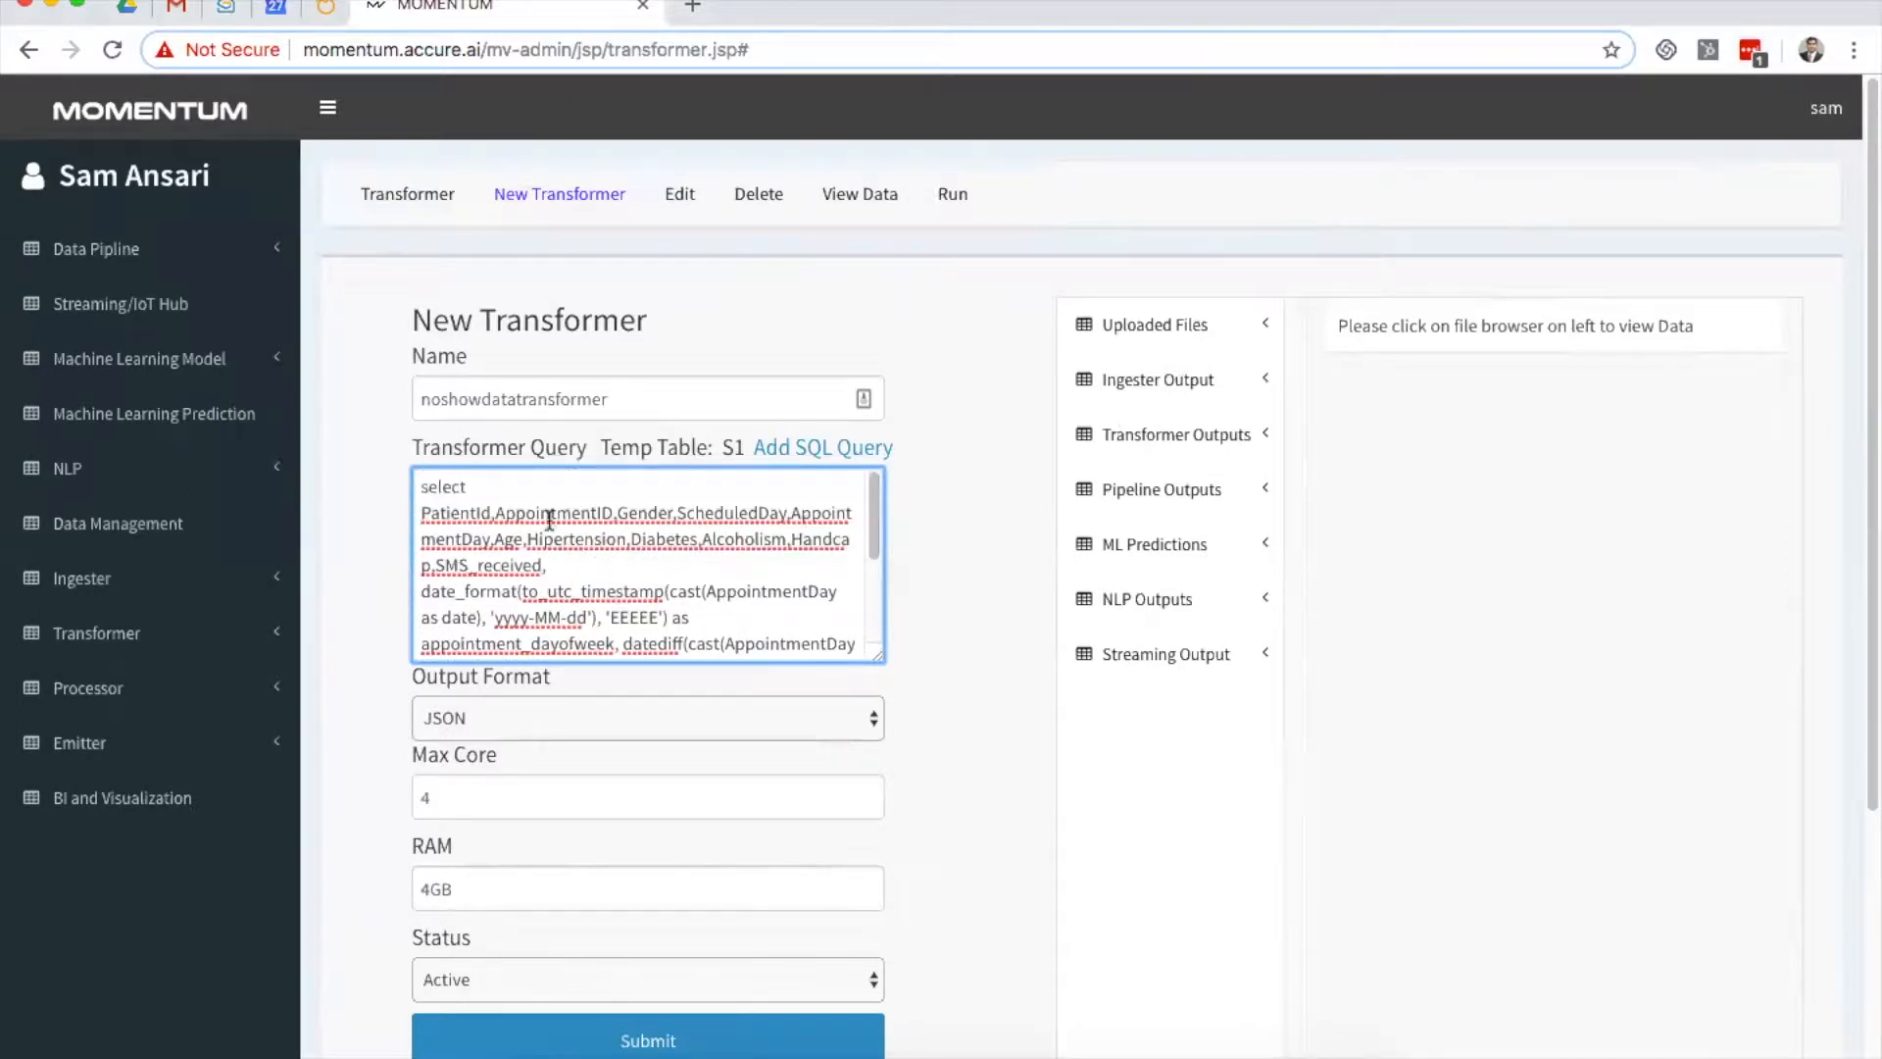
# Step: Review the transformer query's source columns and its appointment_dayofweek and appointment_after_days expressions
pyautogui.moveTo(421, 512); pyautogui.dragTo(499, 578)
pyautogui.click(499, 577)
pyautogui.scroll(-2, 465, 581)
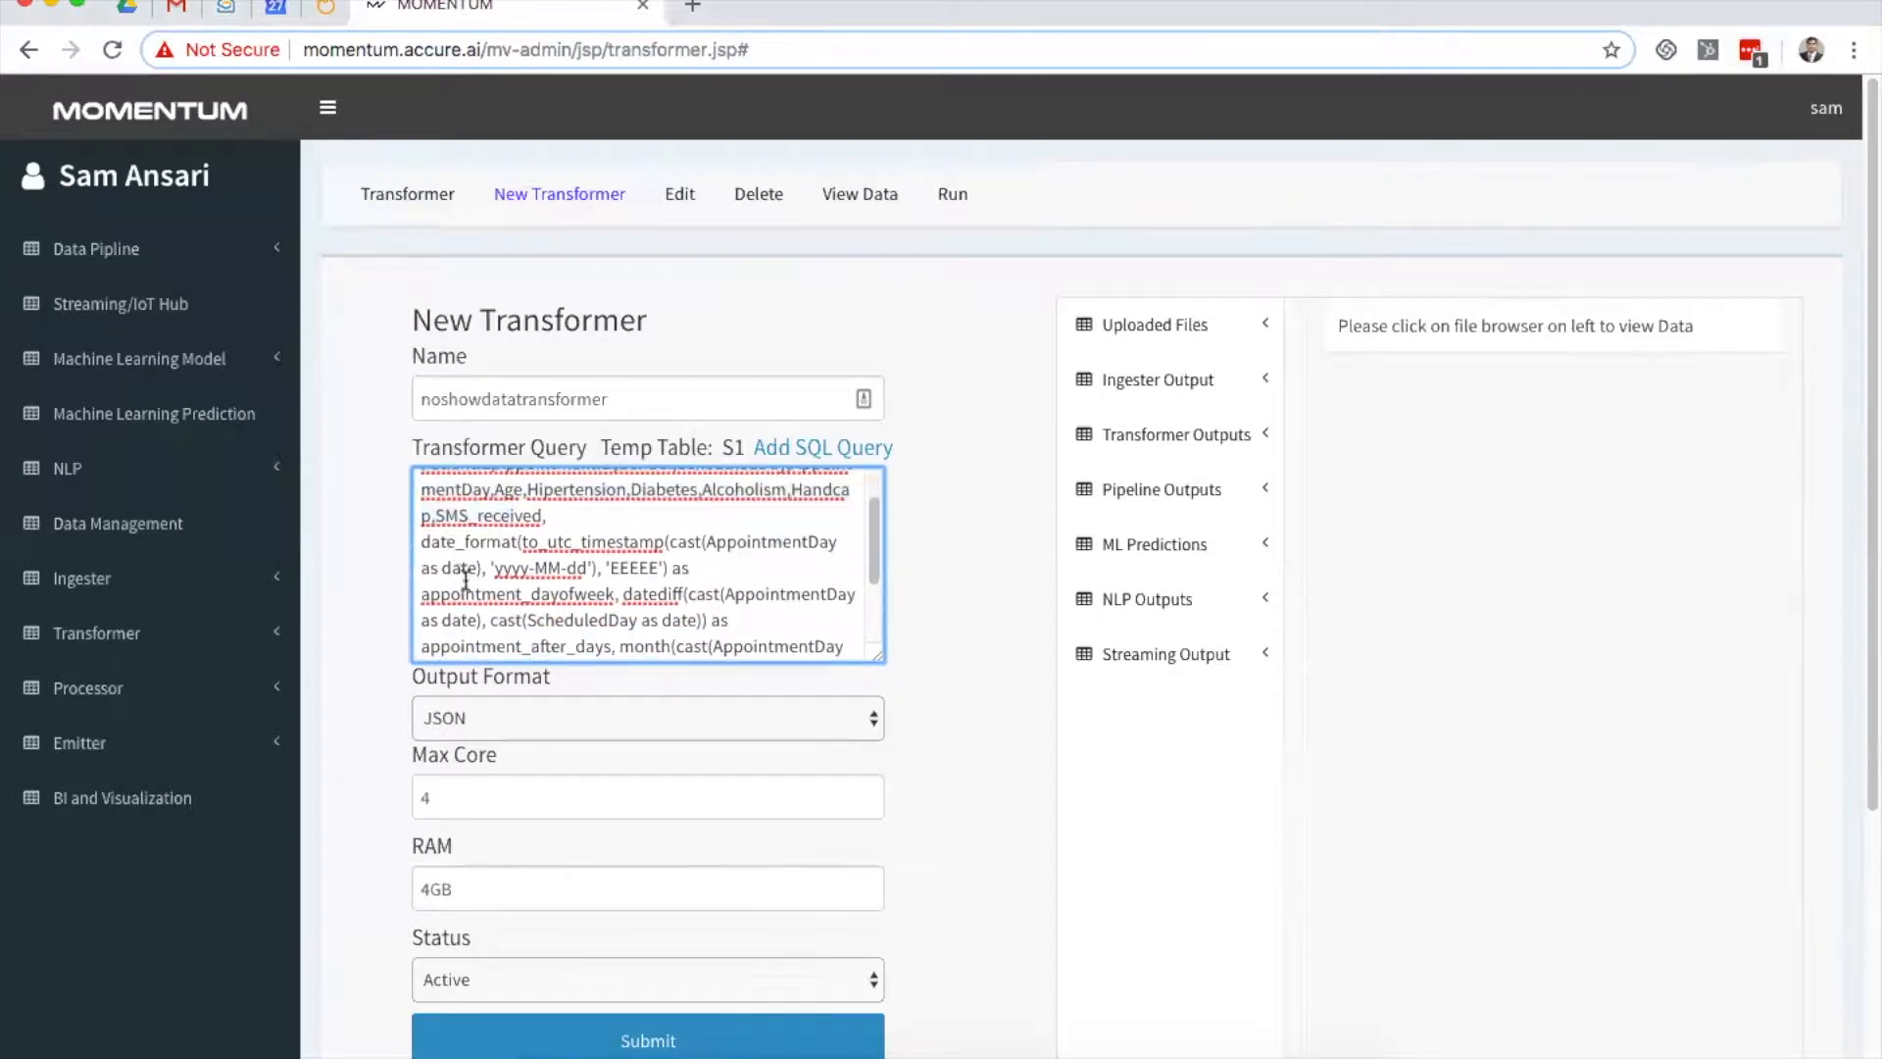
pyautogui.moveTo(420, 596); pyautogui.dragTo(616, 593)
pyautogui.scroll(-1, 645, 589)
pyautogui.scroll(-2, 662, 587)
pyautogui.scroll(-1, 666, 576)
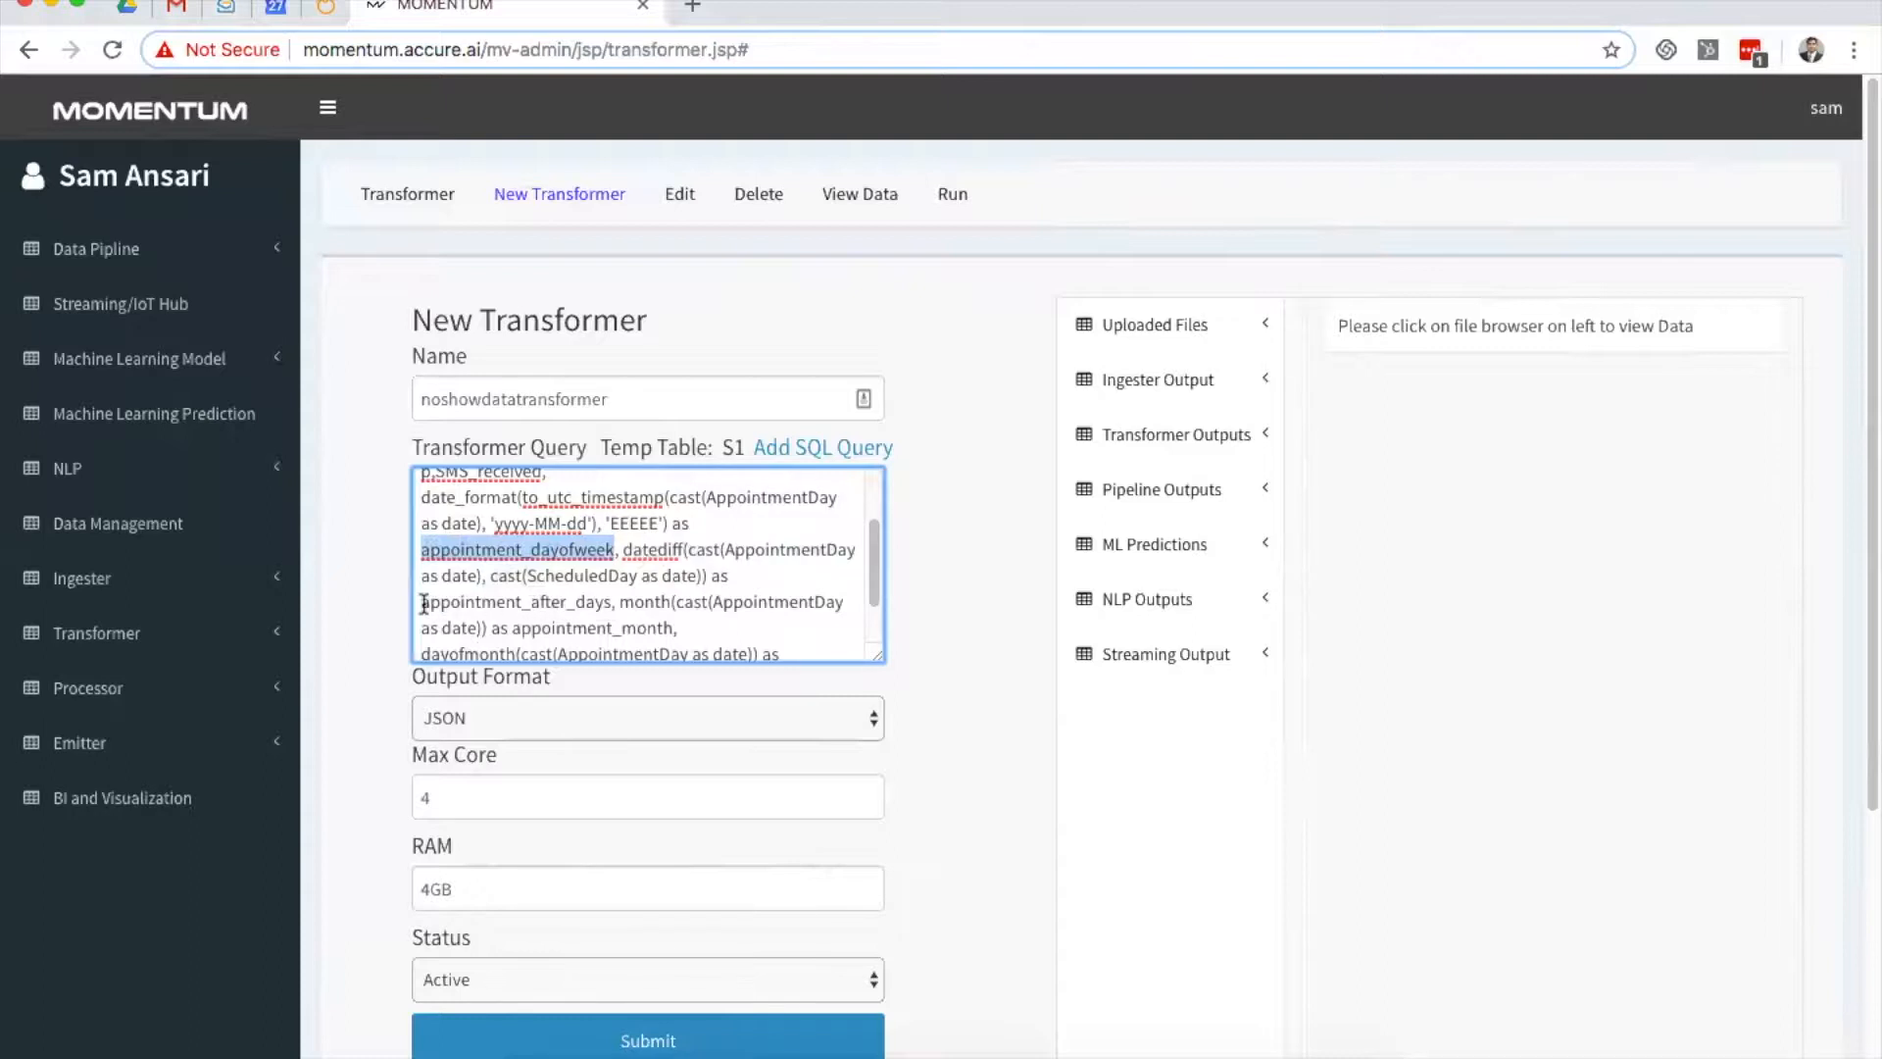
pyautogui.moveTo(424, 602); pyautogui.dragTo(607, 602)
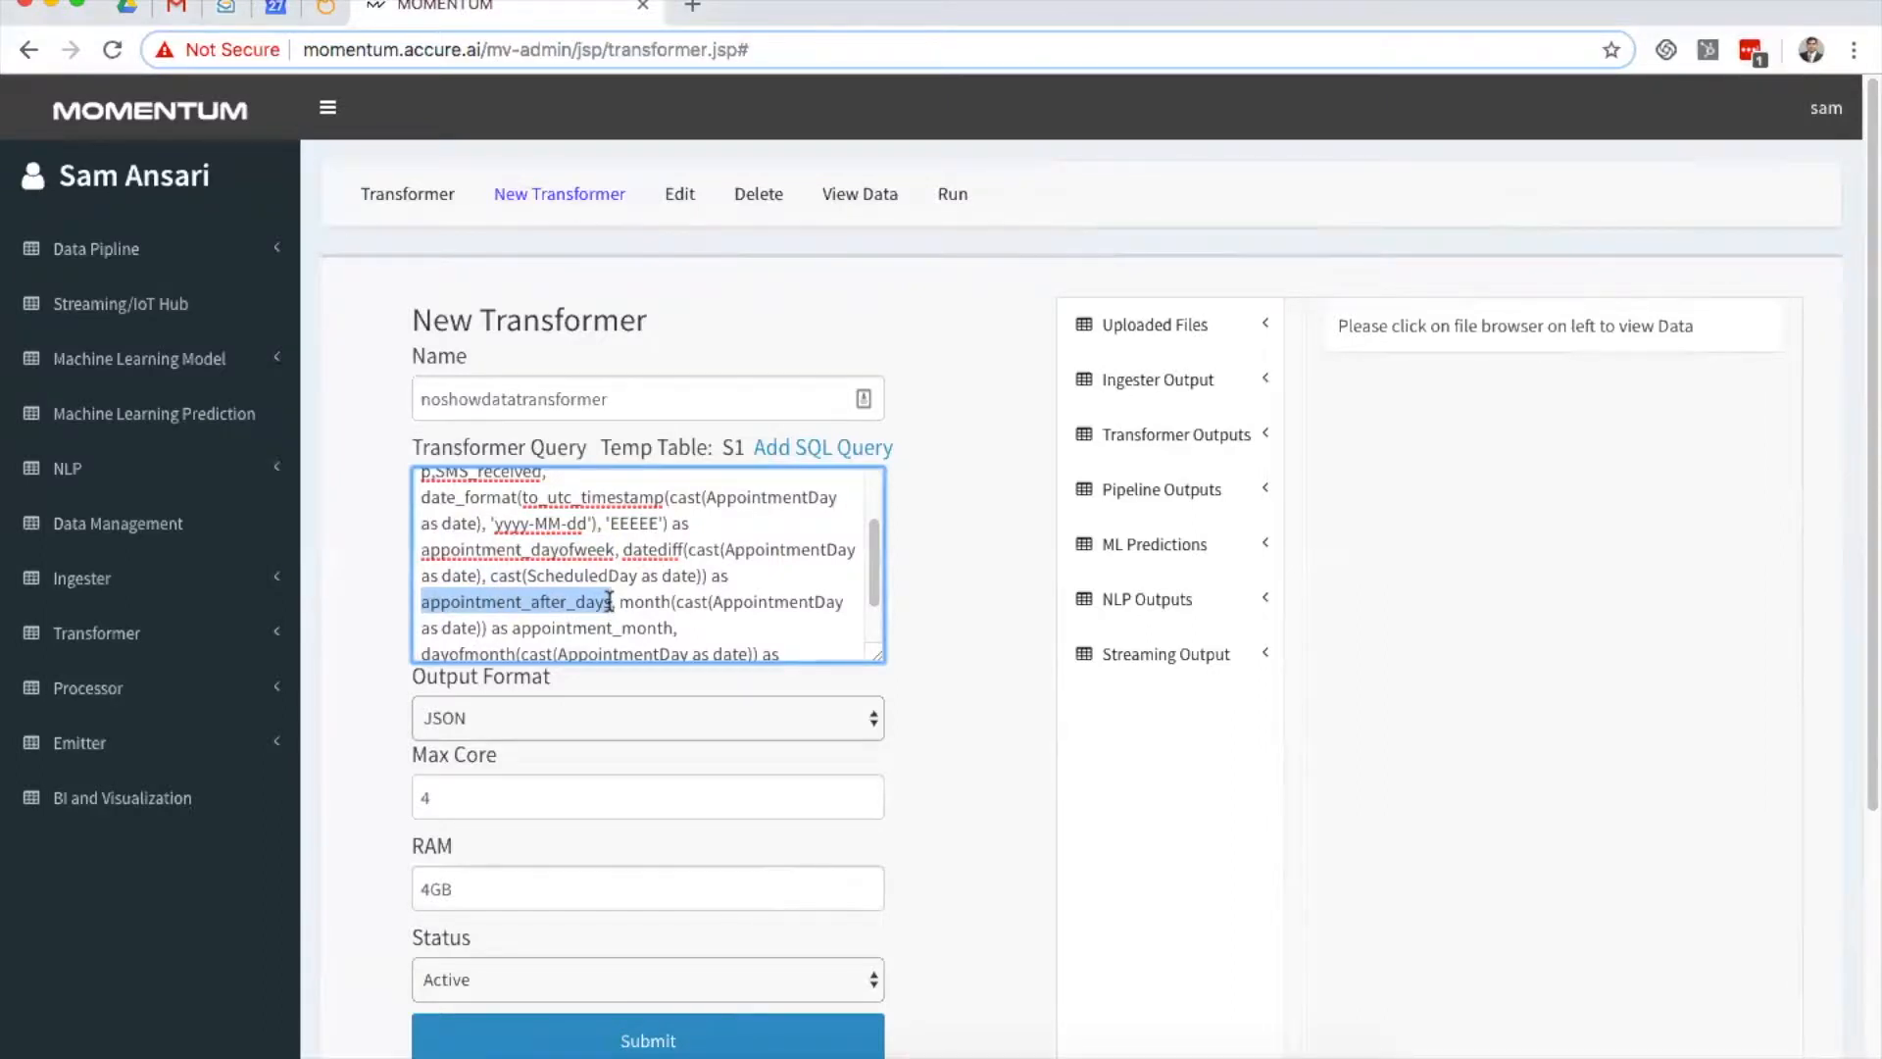
pyautogui.click(609, 602)
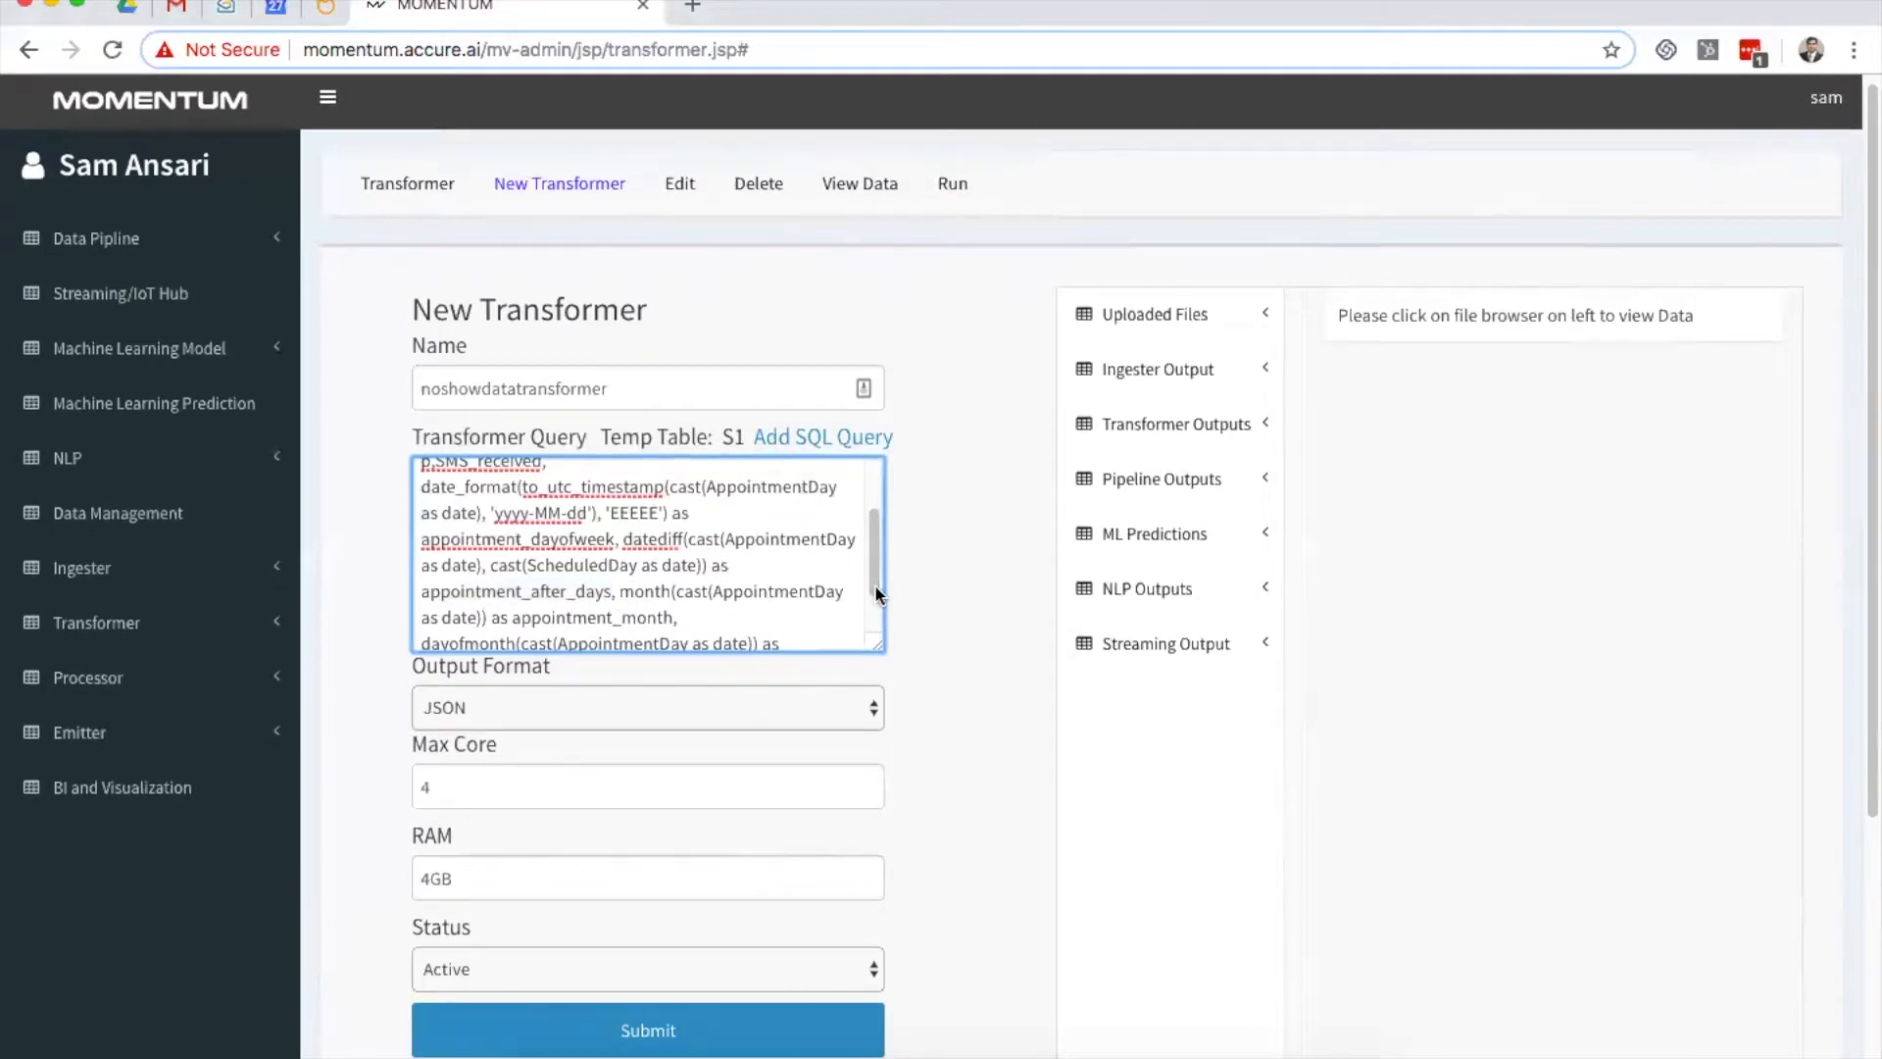
# Step: Review the rest of the query, covering the appointment_month and appointment_day_of_month expressions and the NoShow column
pyautogui.moveTo(874, 585); pyautogui.dragTo(875, 619)
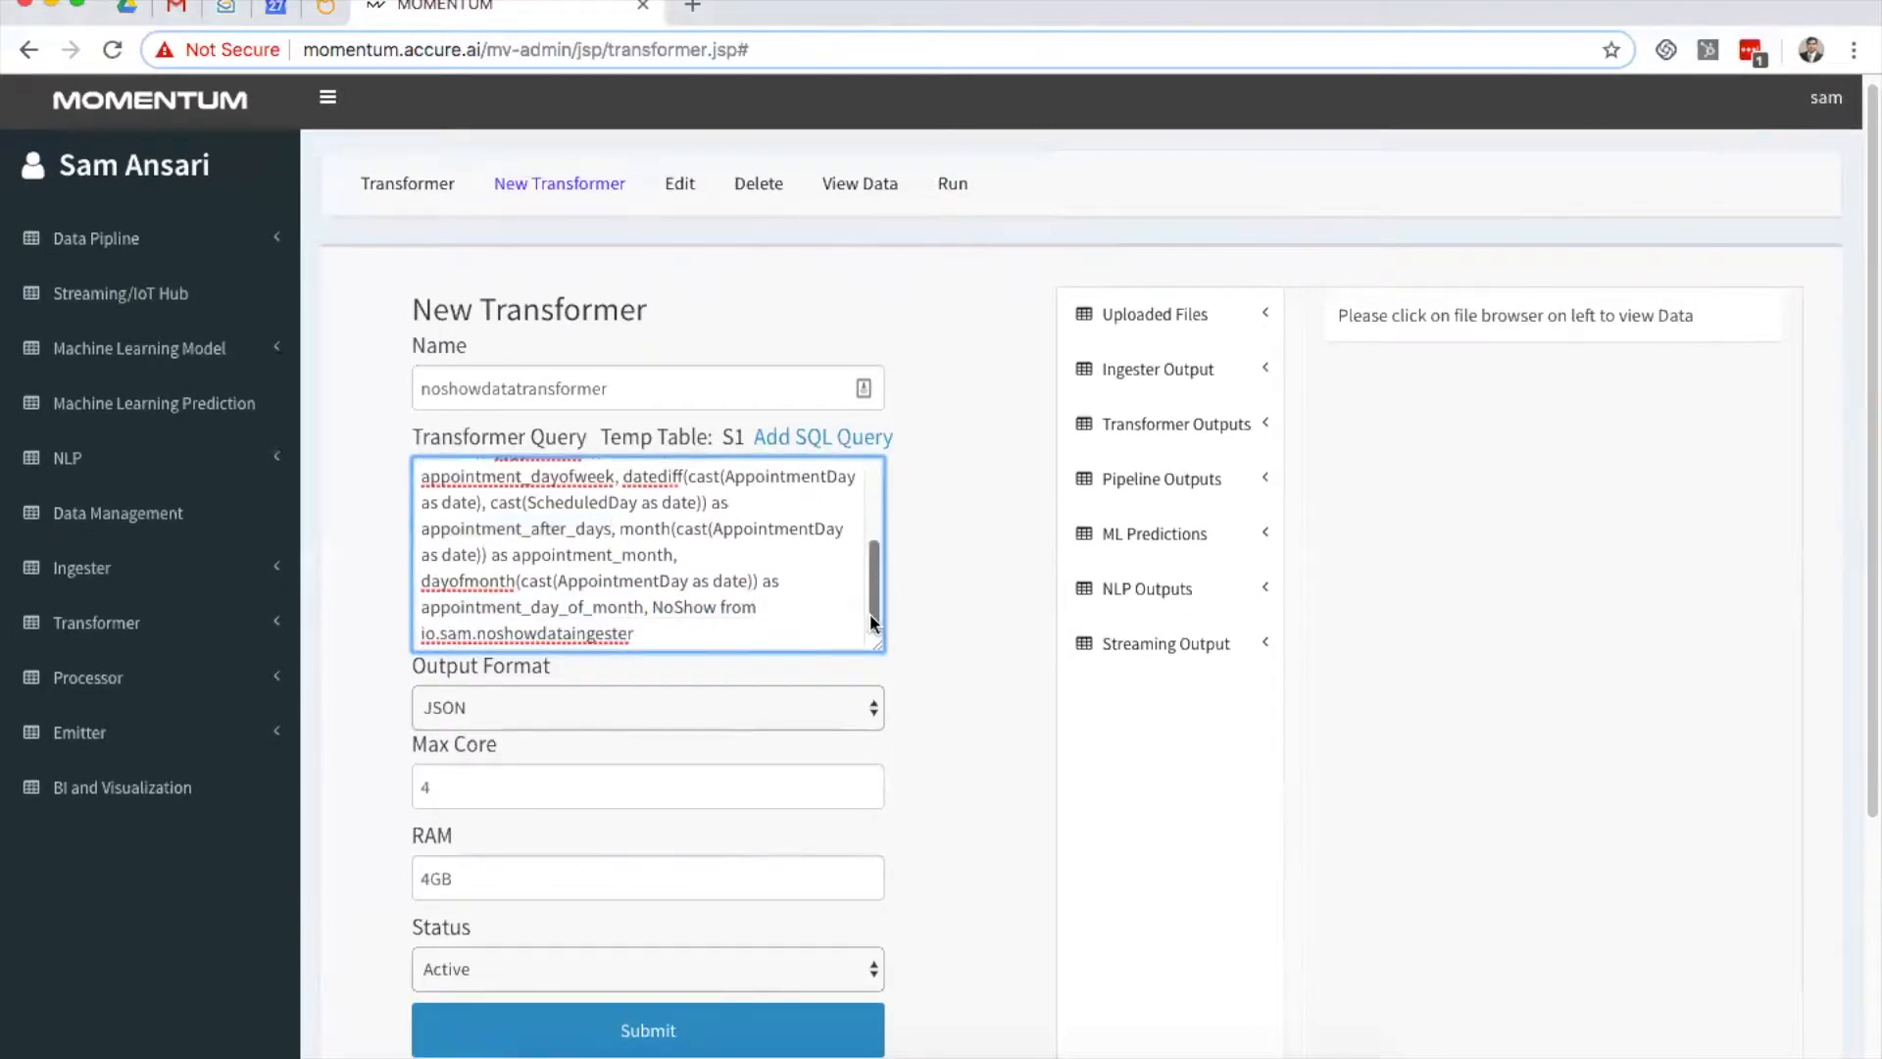
pyautogui.write(',')
pyautogui.moveTo(512, 557); pyautogui.dragTo(669, 554)
pyautogui.scroll(-1, 669, 555)
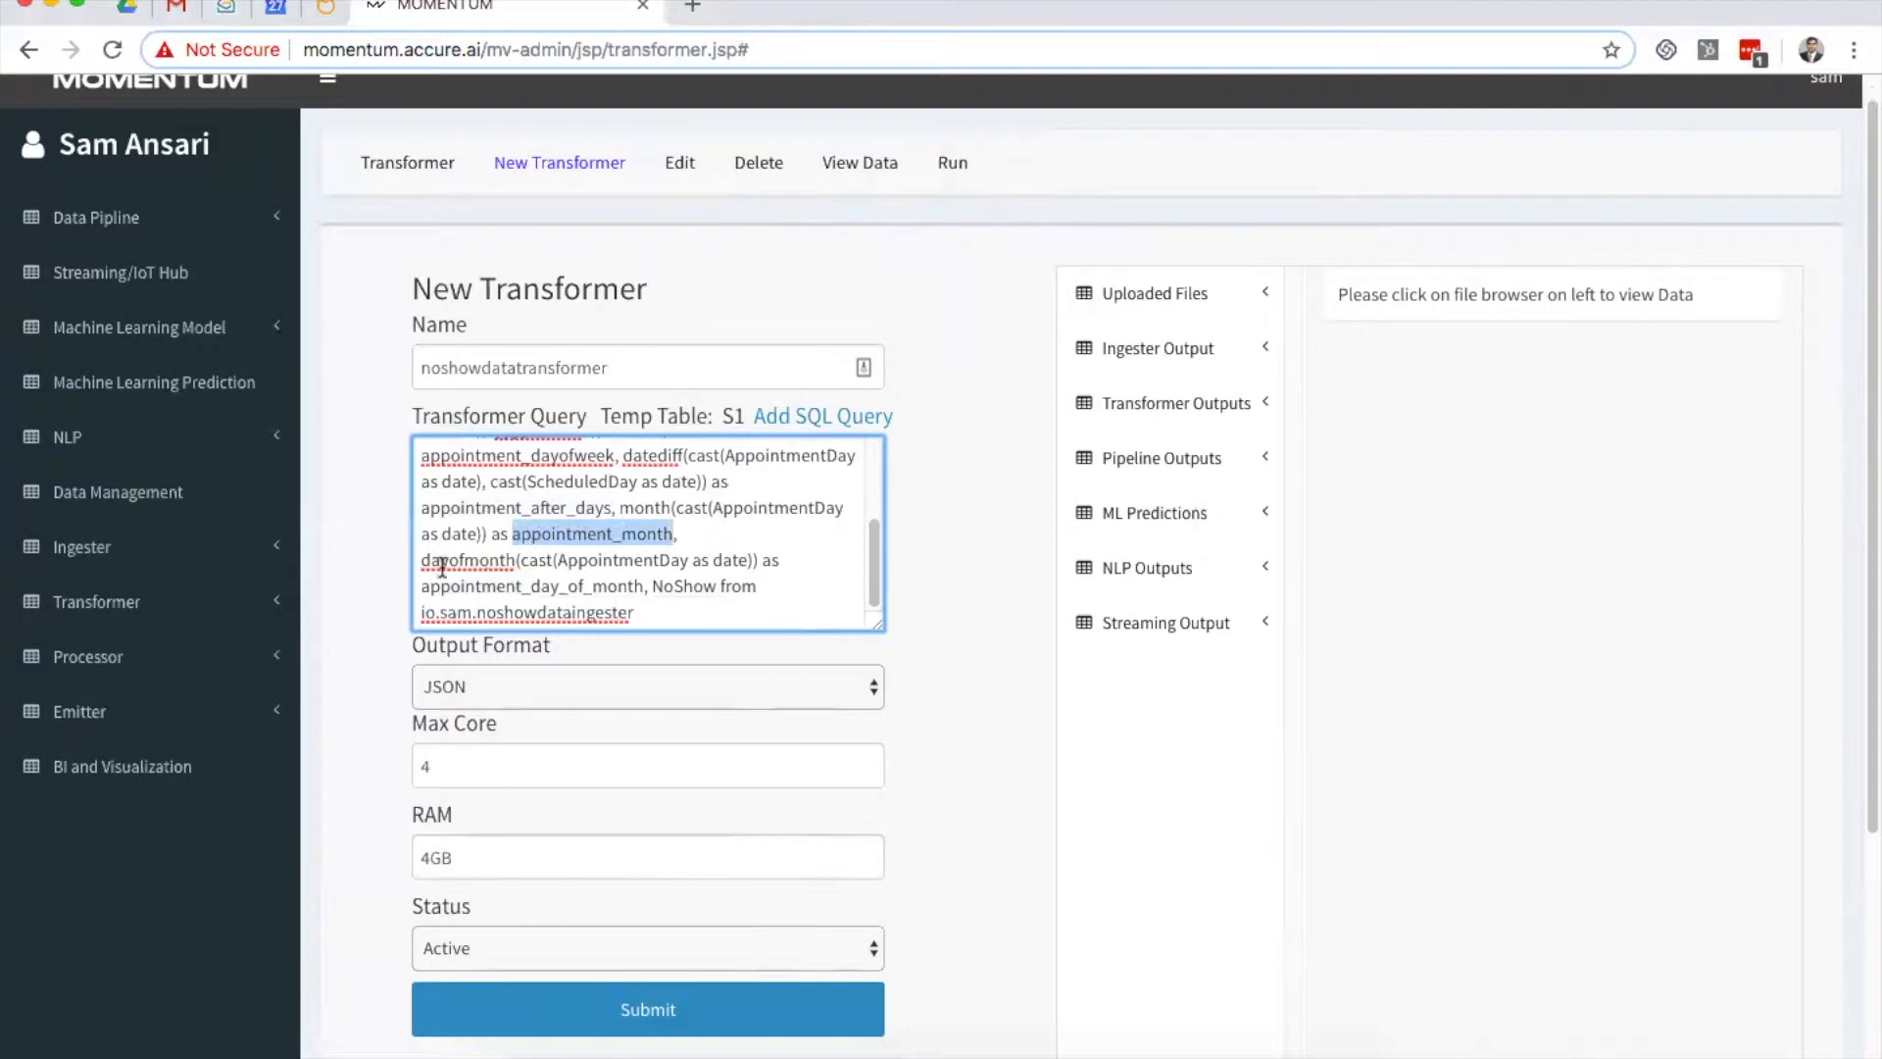
pyautogui.moveTo(424, 565); pyautogui.dragTo(510, 567)
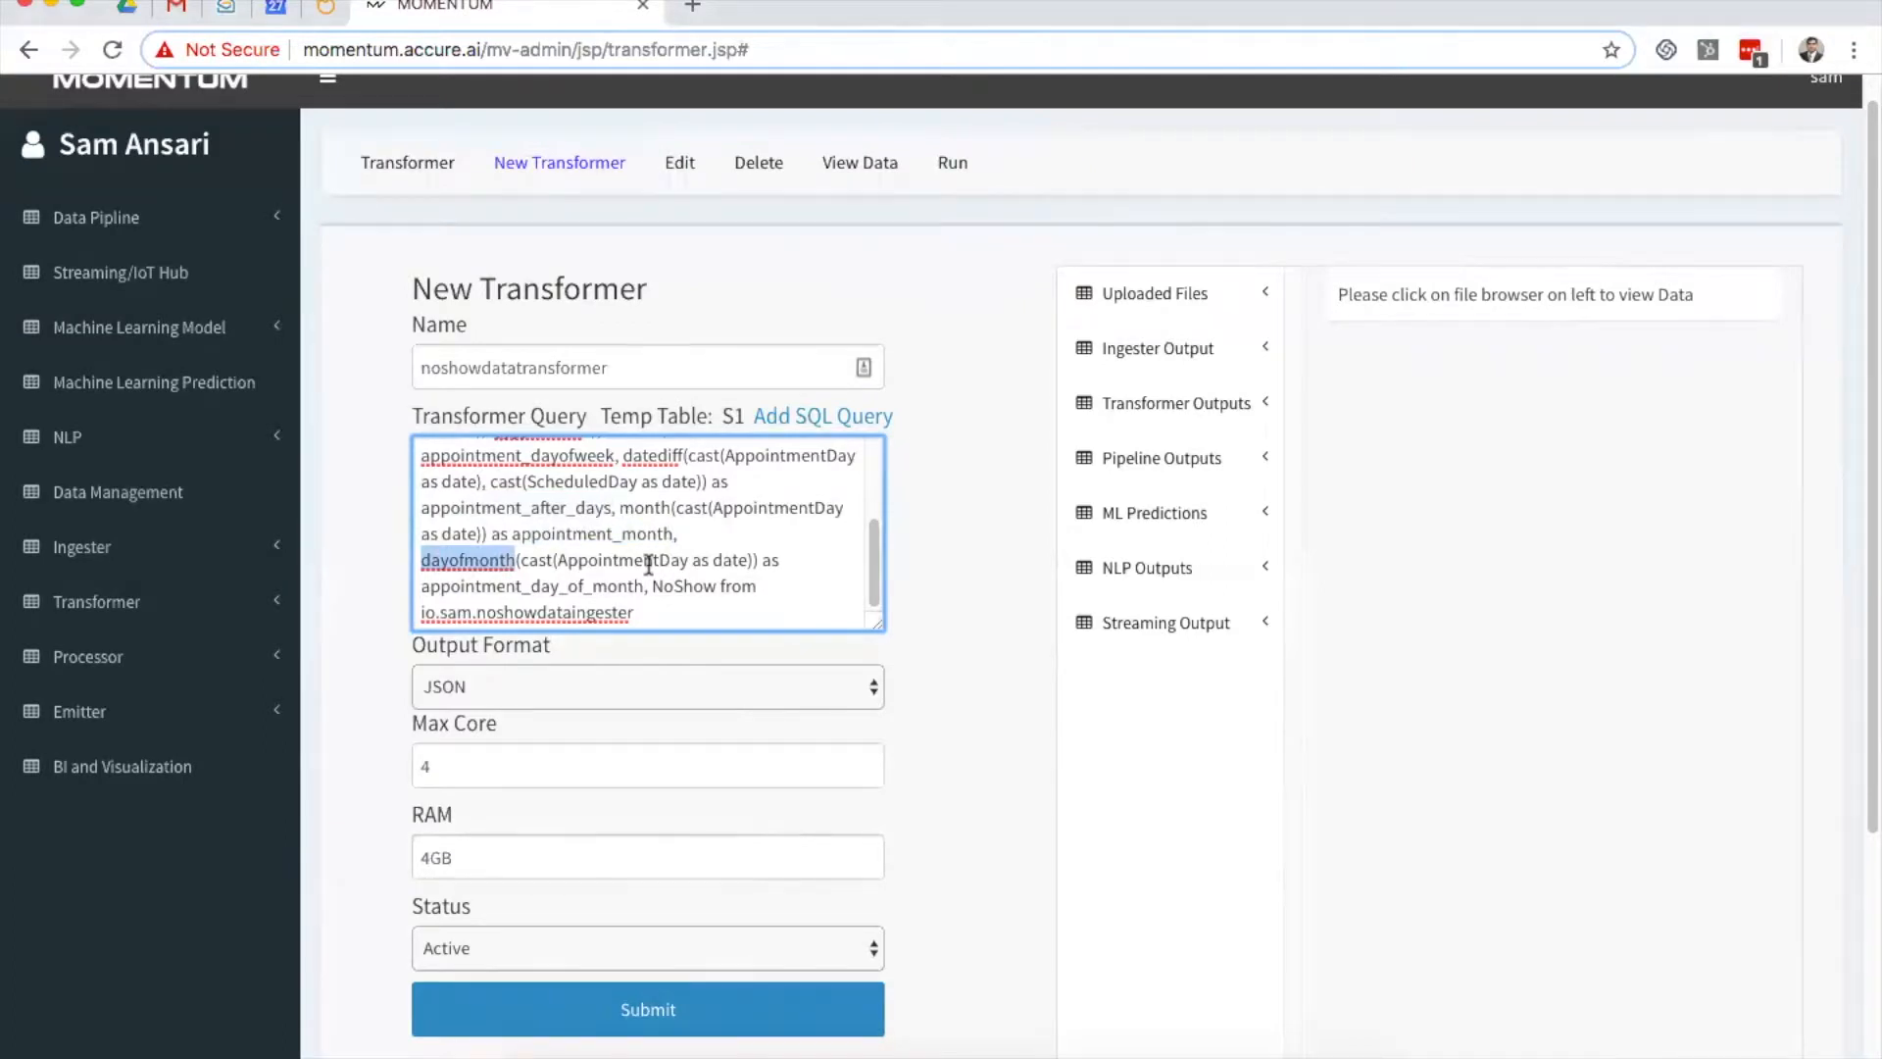
pyautogui.scroll(-1, 649, 565)
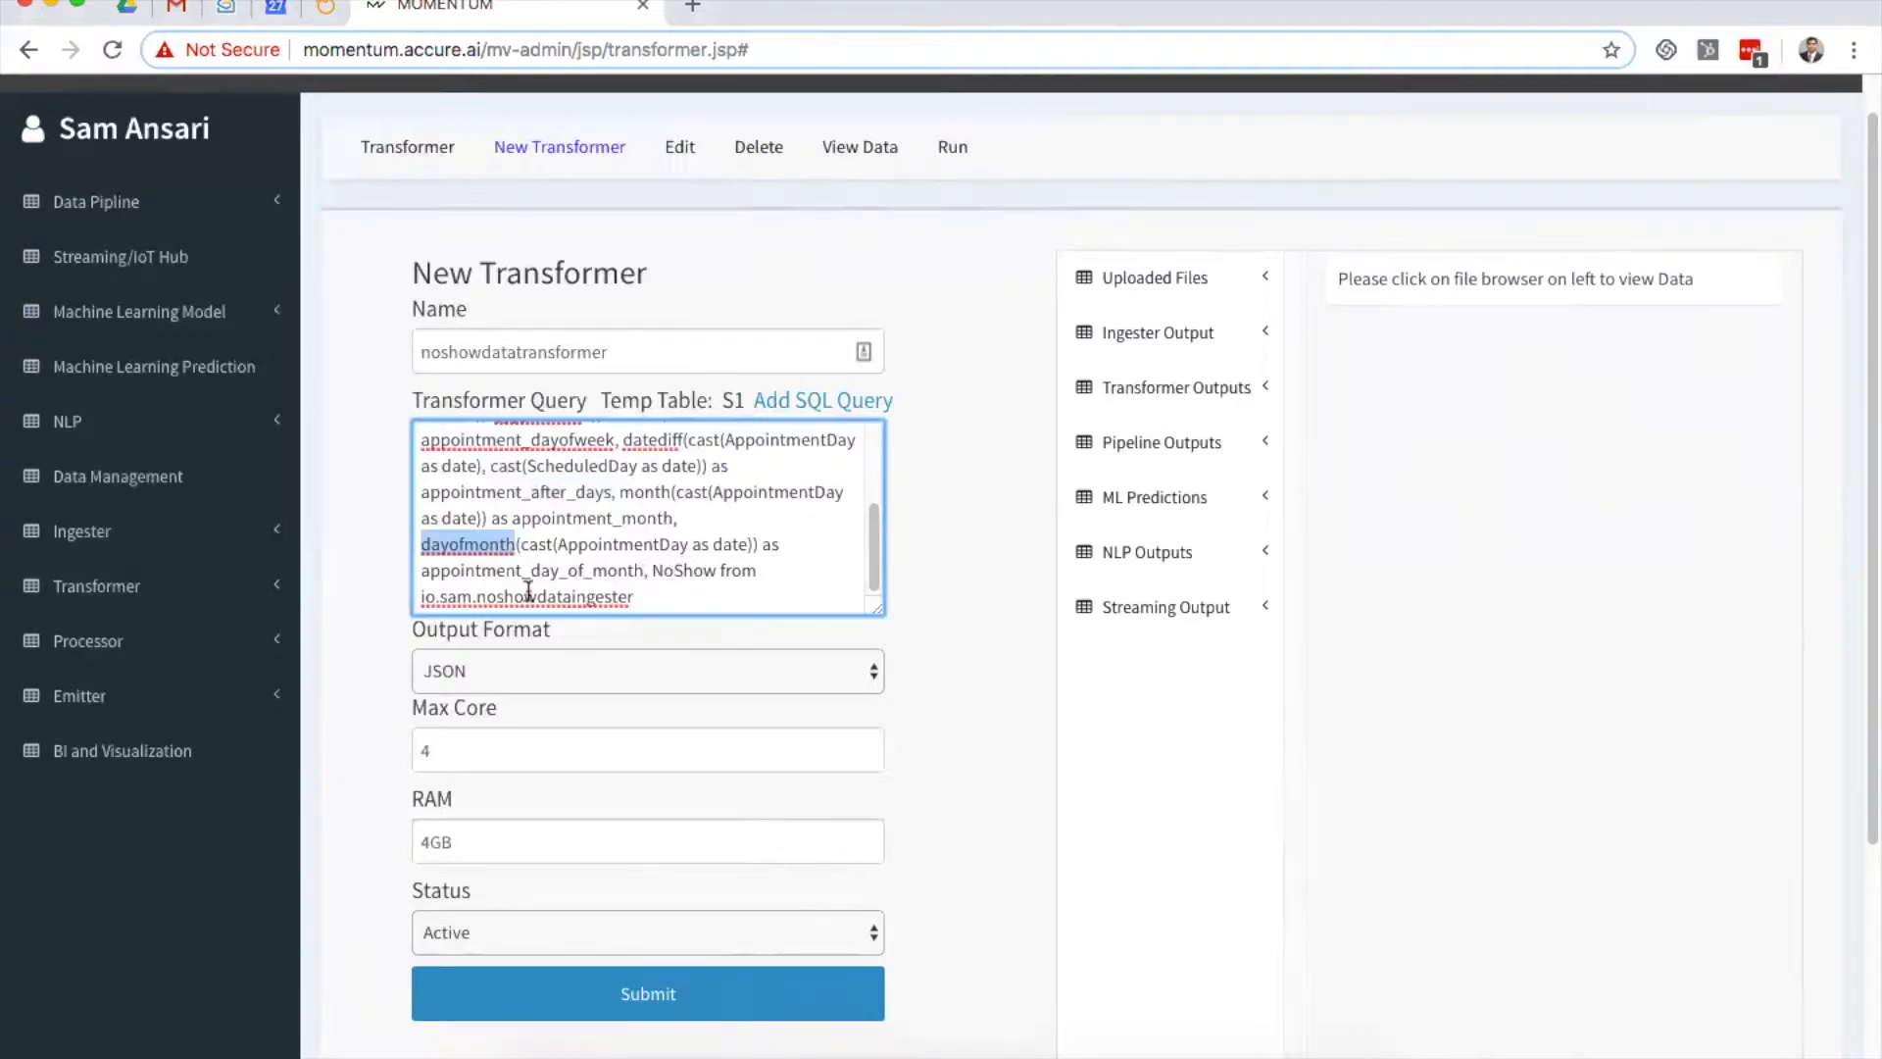
pyautogui.doubleClick(468, 572)
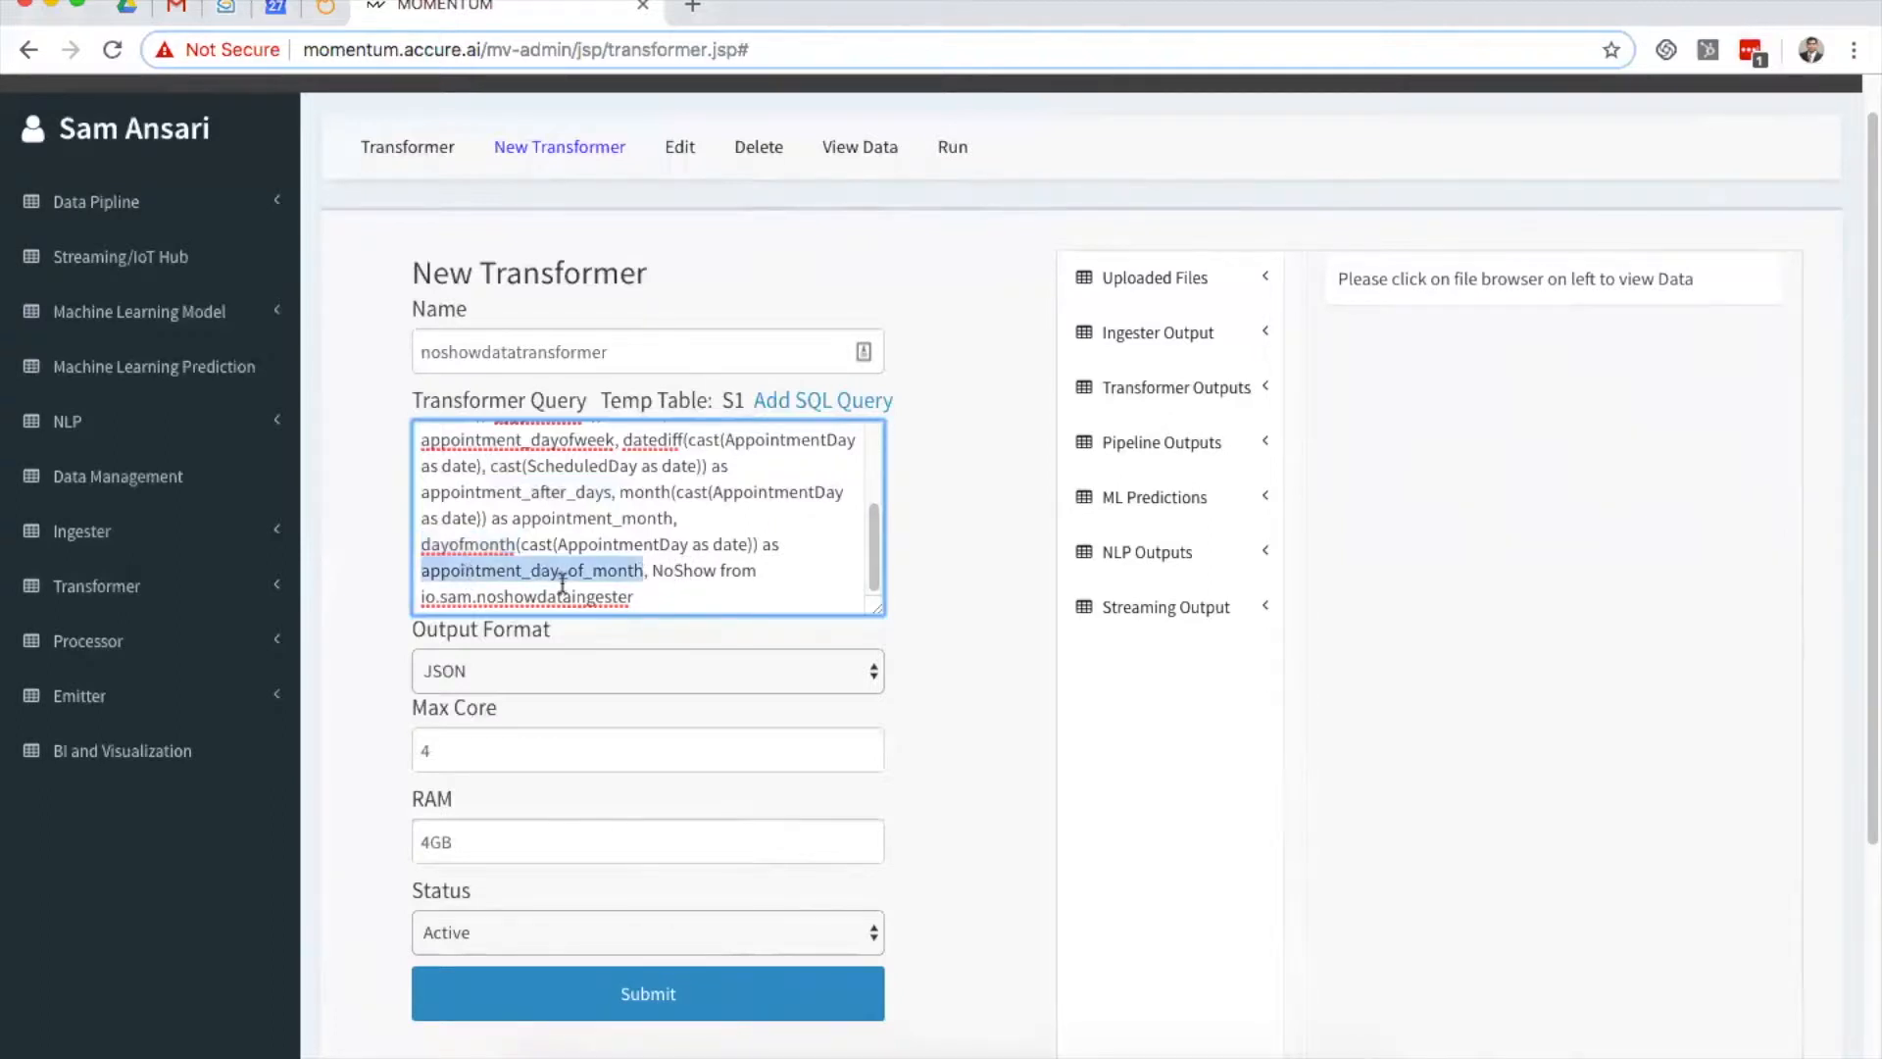
pyautogui.click(672, 569)
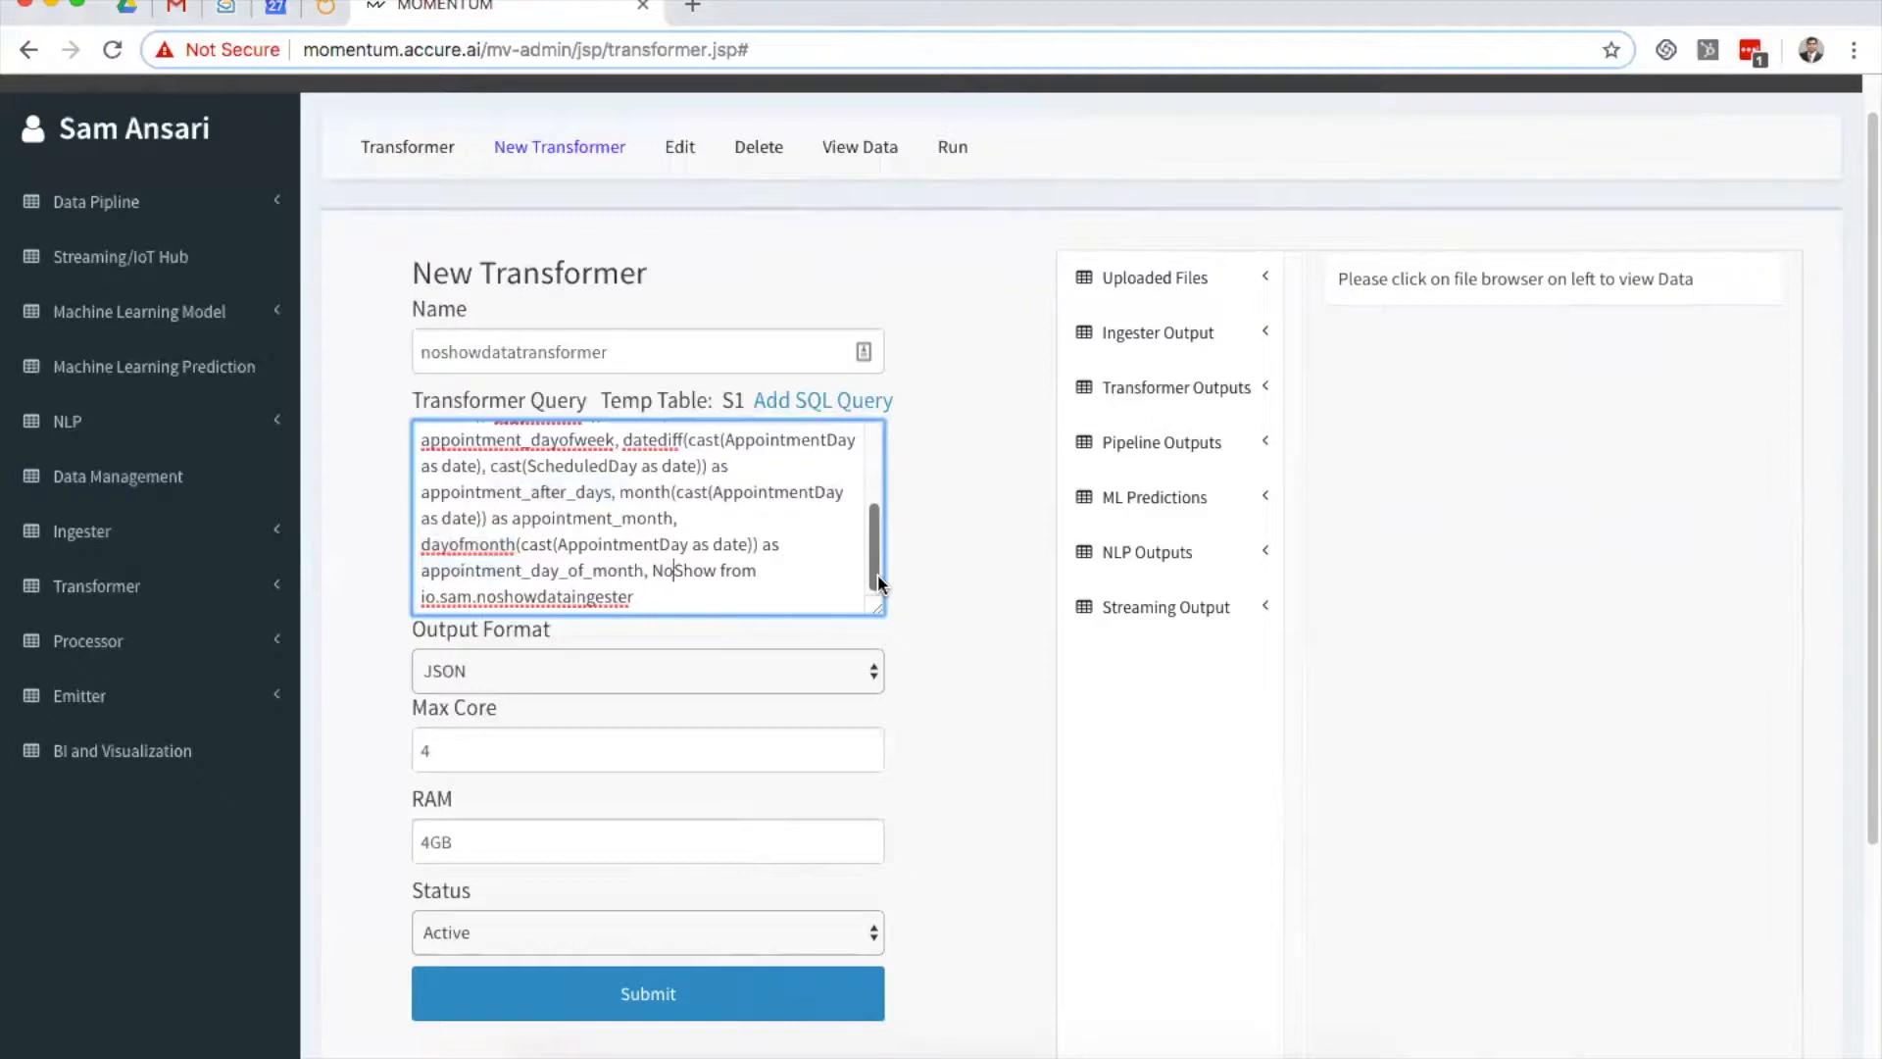
# Step: Save the new transformer and run noshowdatatransformer
pyautogui.scroll(-2, 1009, 575)
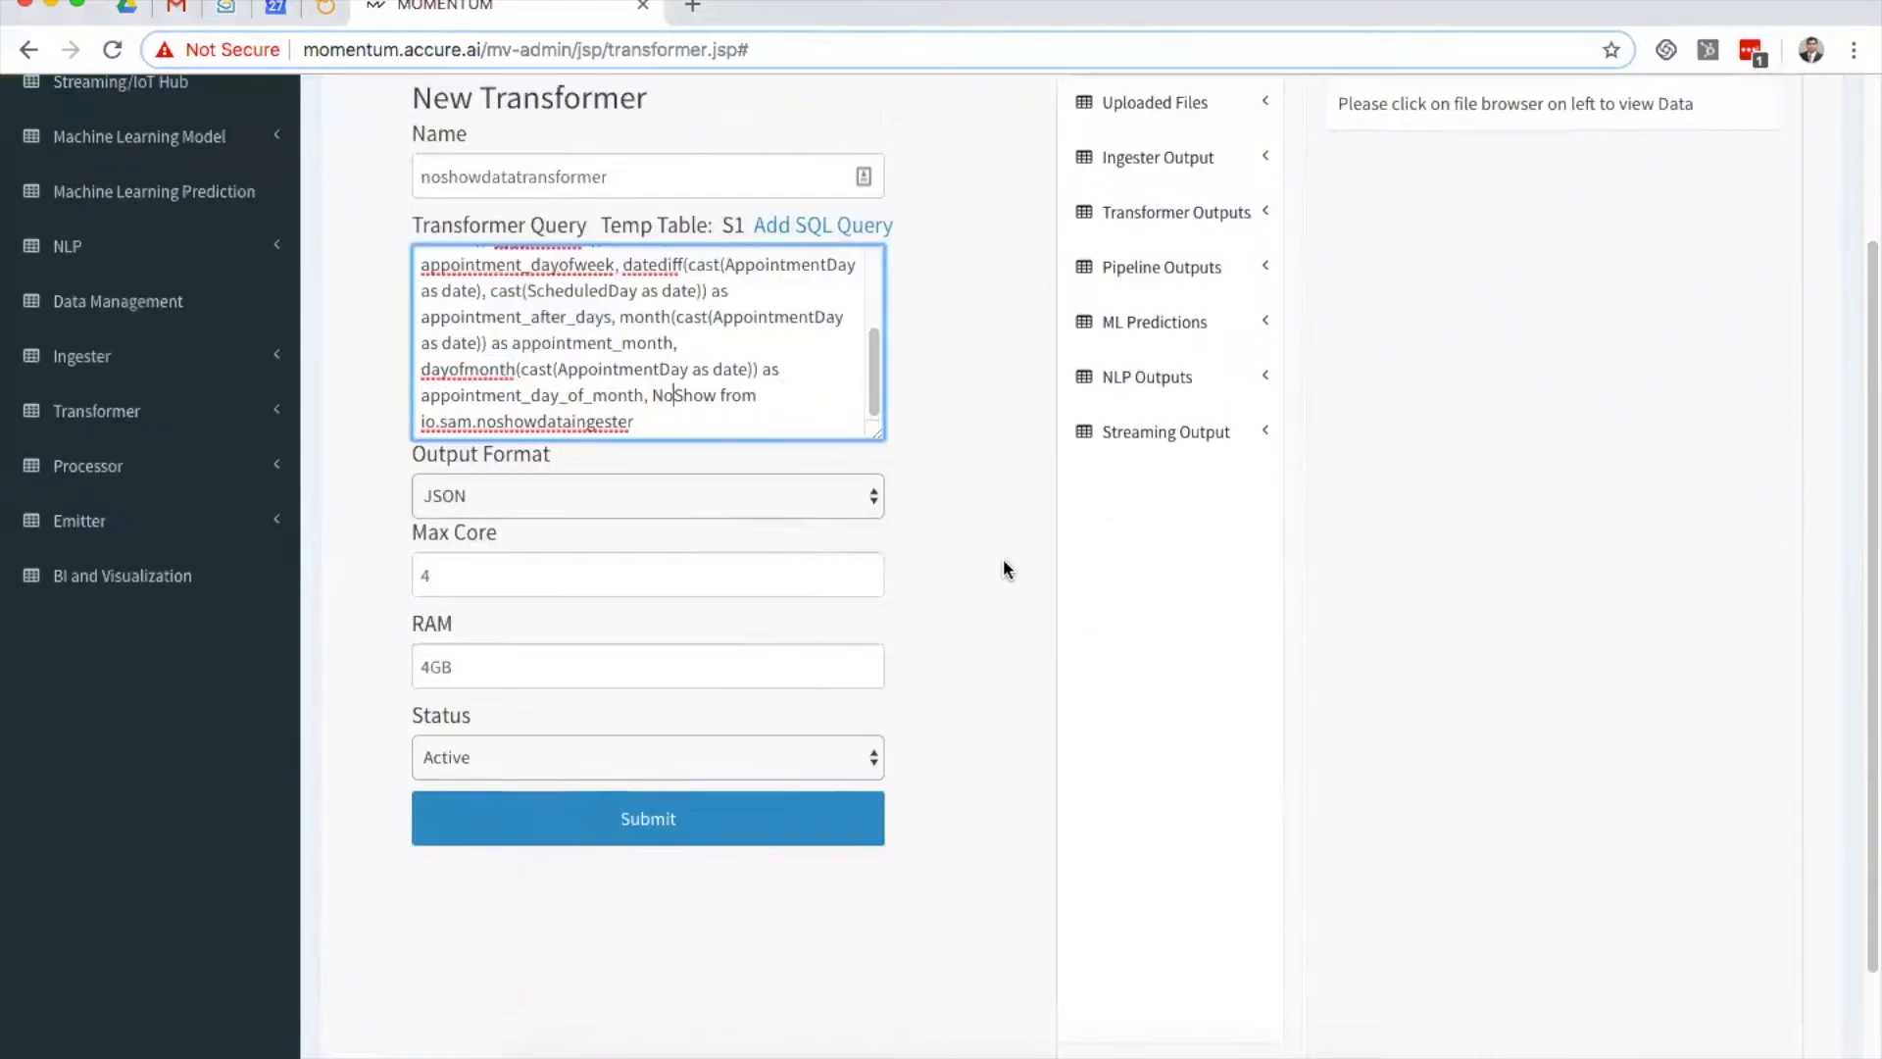
pyautogui.click(672, 841)
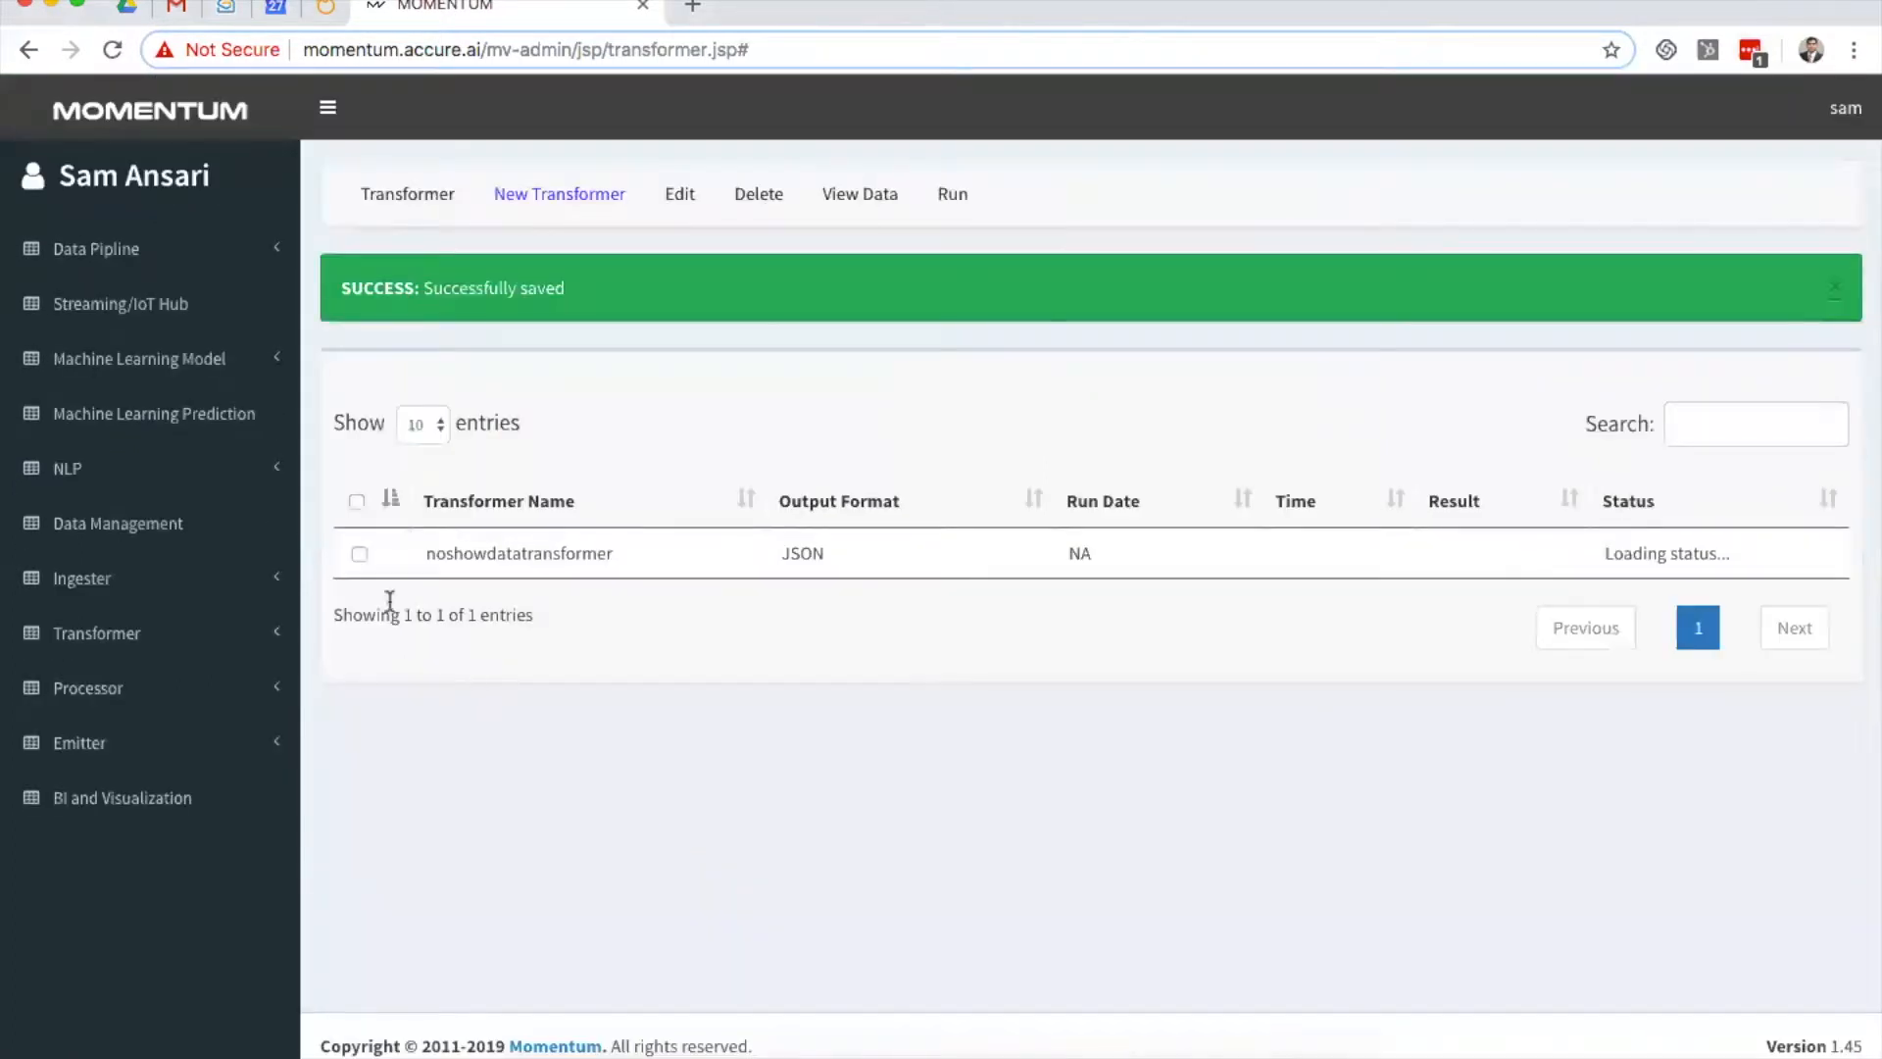
pyautogui.click(359, 553)
pyautogui.click(957, 196)
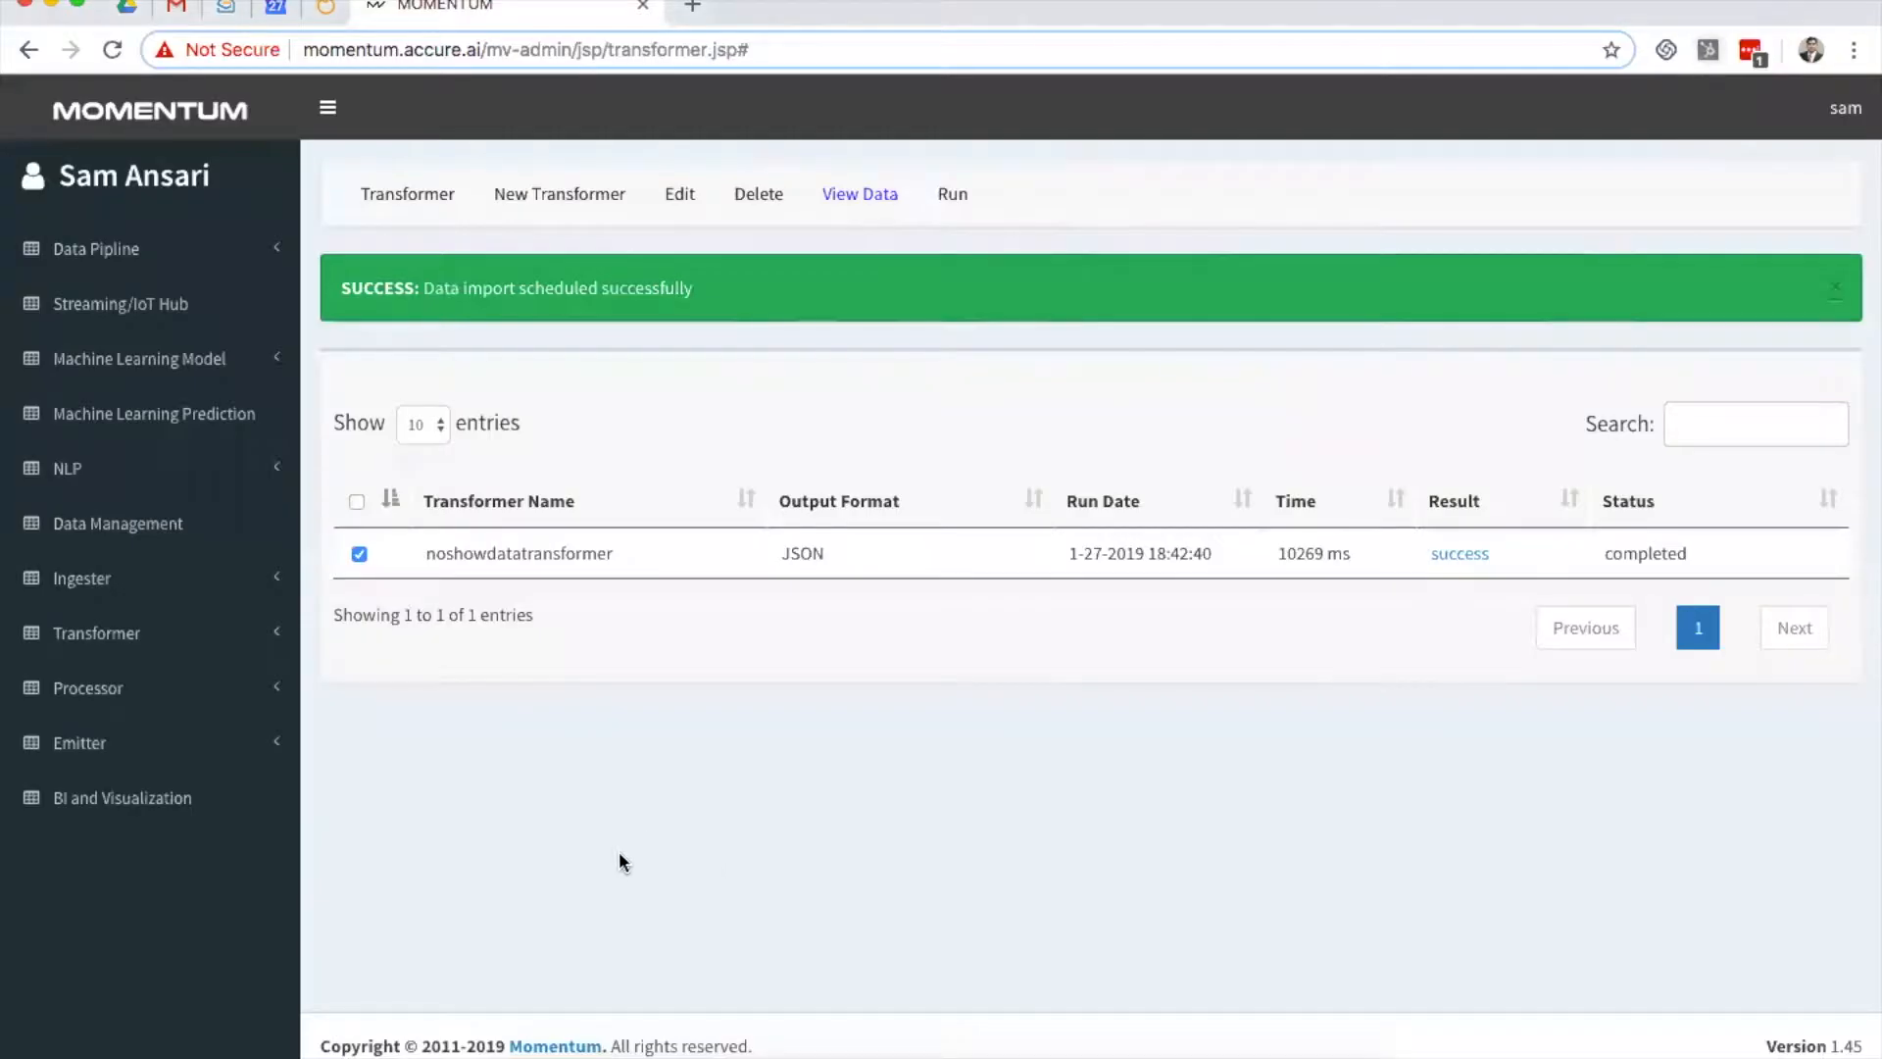
# Step: View the output data of noshowdatatransformer and check its columns from PatientId through the derived appointment fields to NoShow
pyautogui.moveTo(430, 553); pyautogui.dragTo(579, 567)
pyautogui.click(413, 577)
pyautogui.click(878, 199)
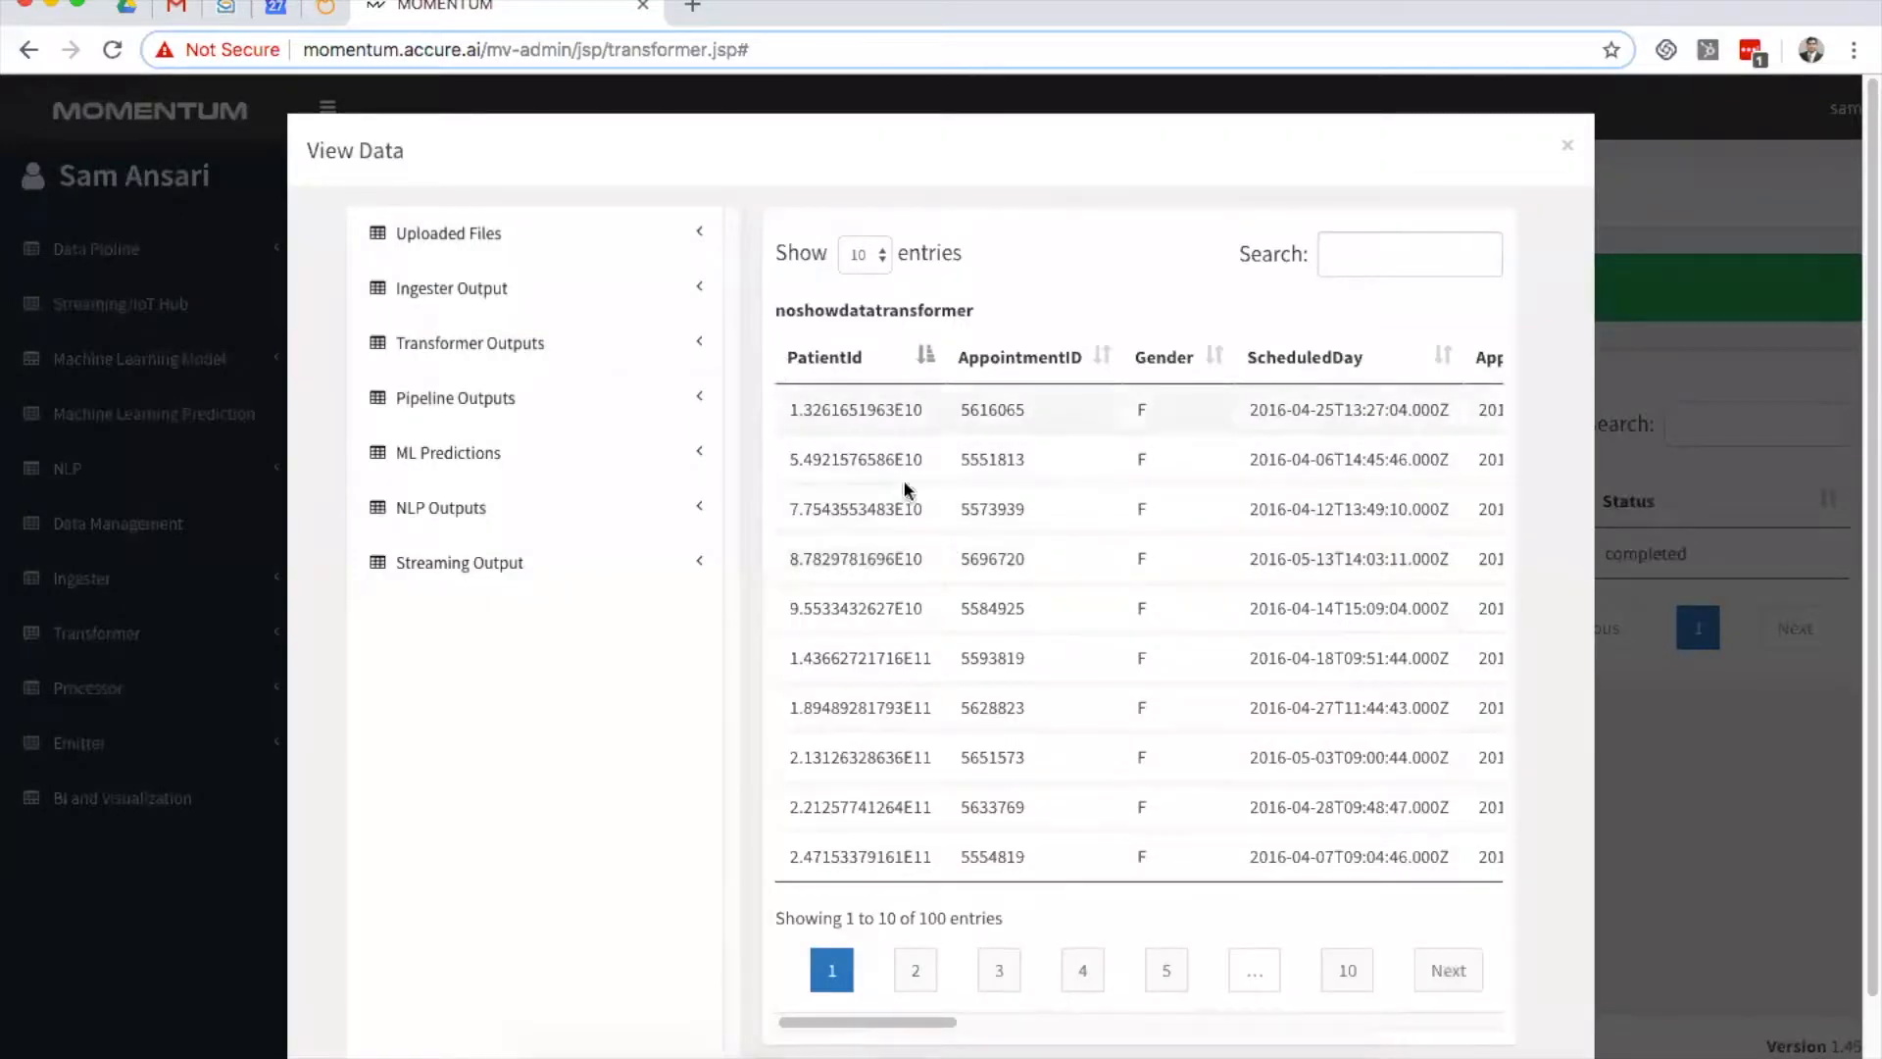
pyautogui.moveTo(906, 1020); pyautogui.dragTo(1259, 933)
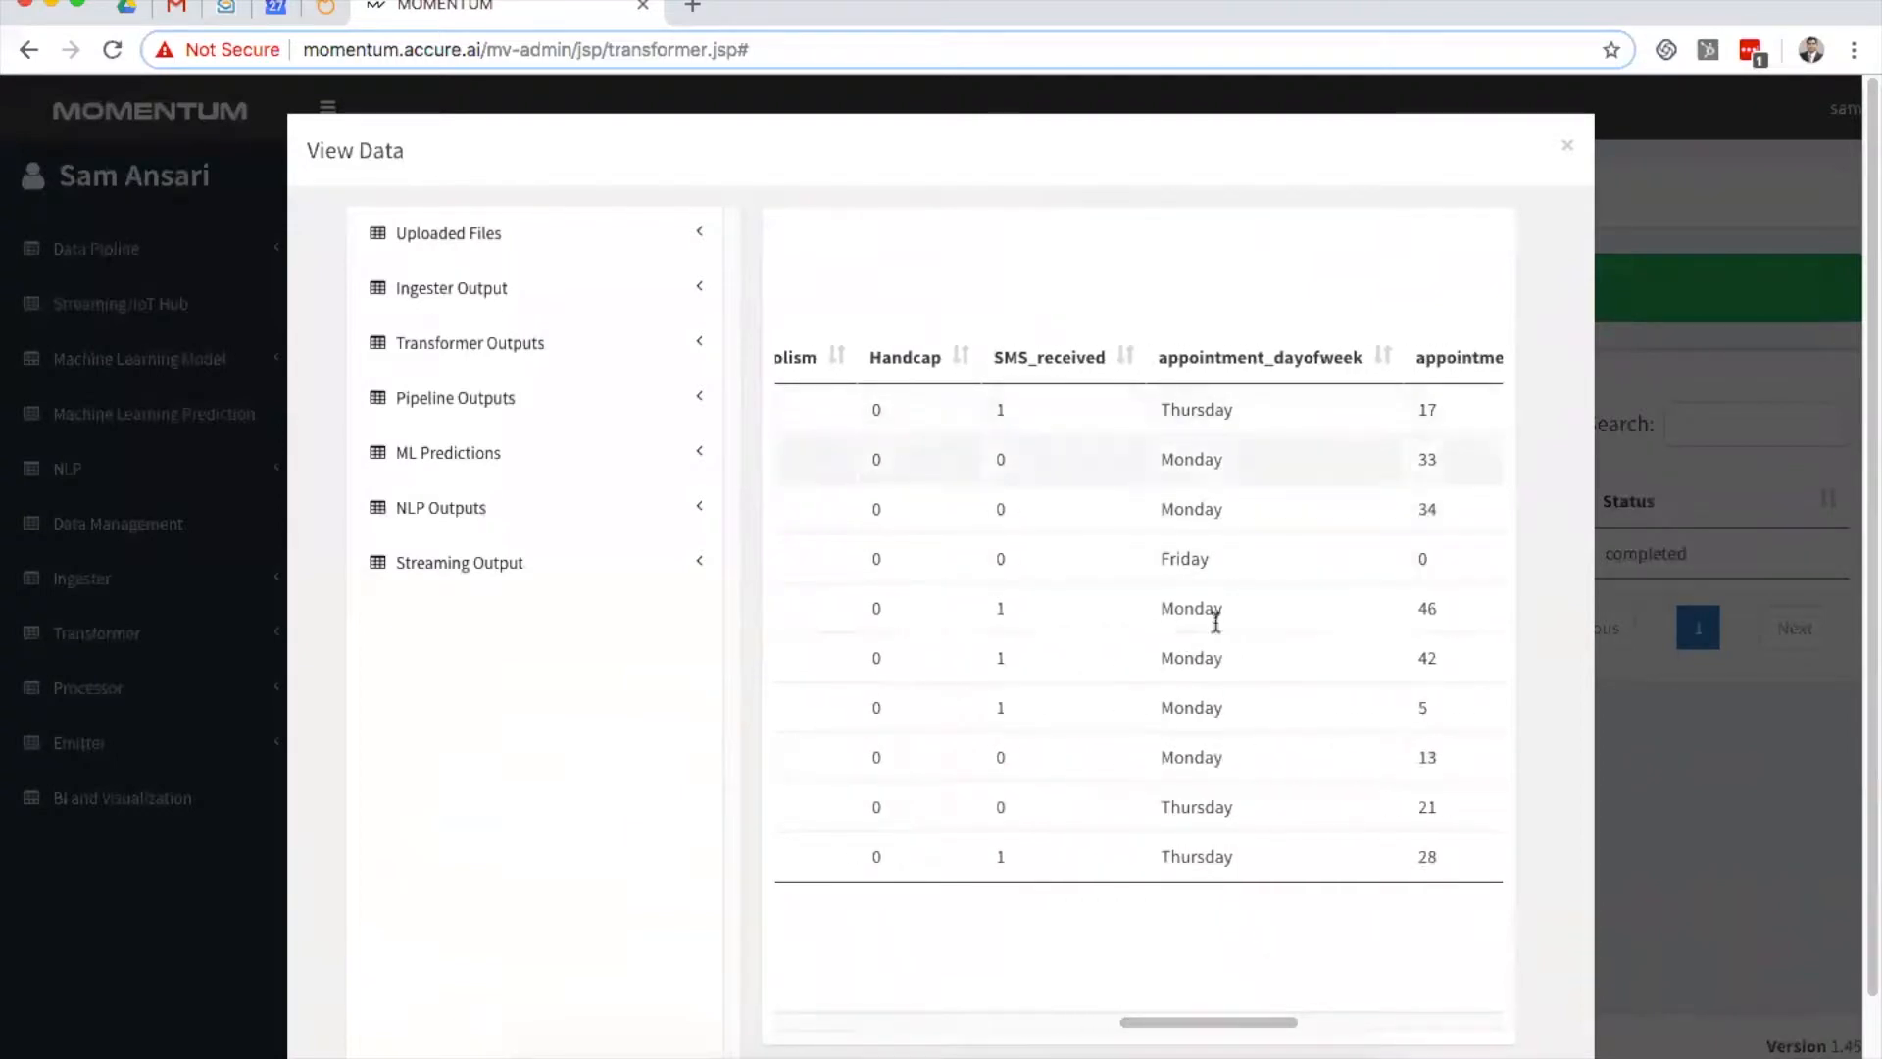
pyautogui.moveTo(1211, 1033); pyautogui.dragTo(1303, 1024)
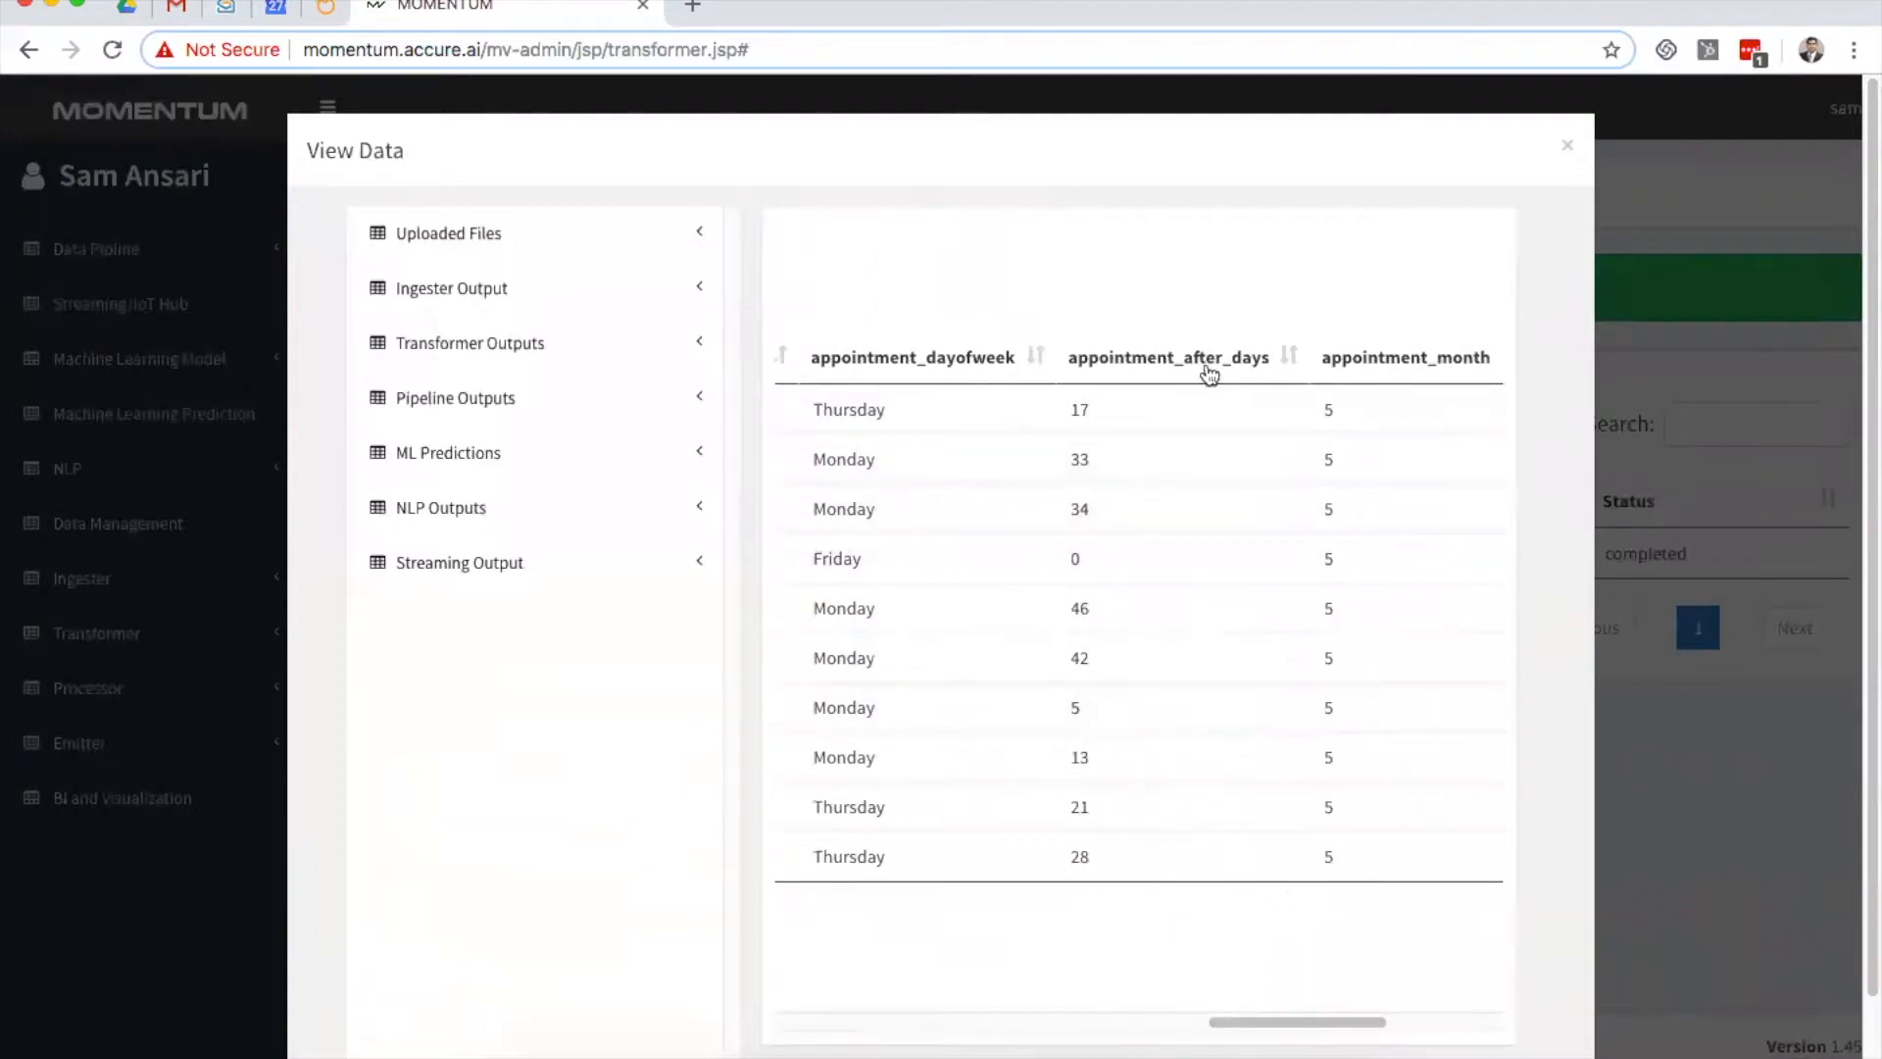
pyautogui.moveTo(1314, 1029); pyautogui.dragTo(1437, 1010)
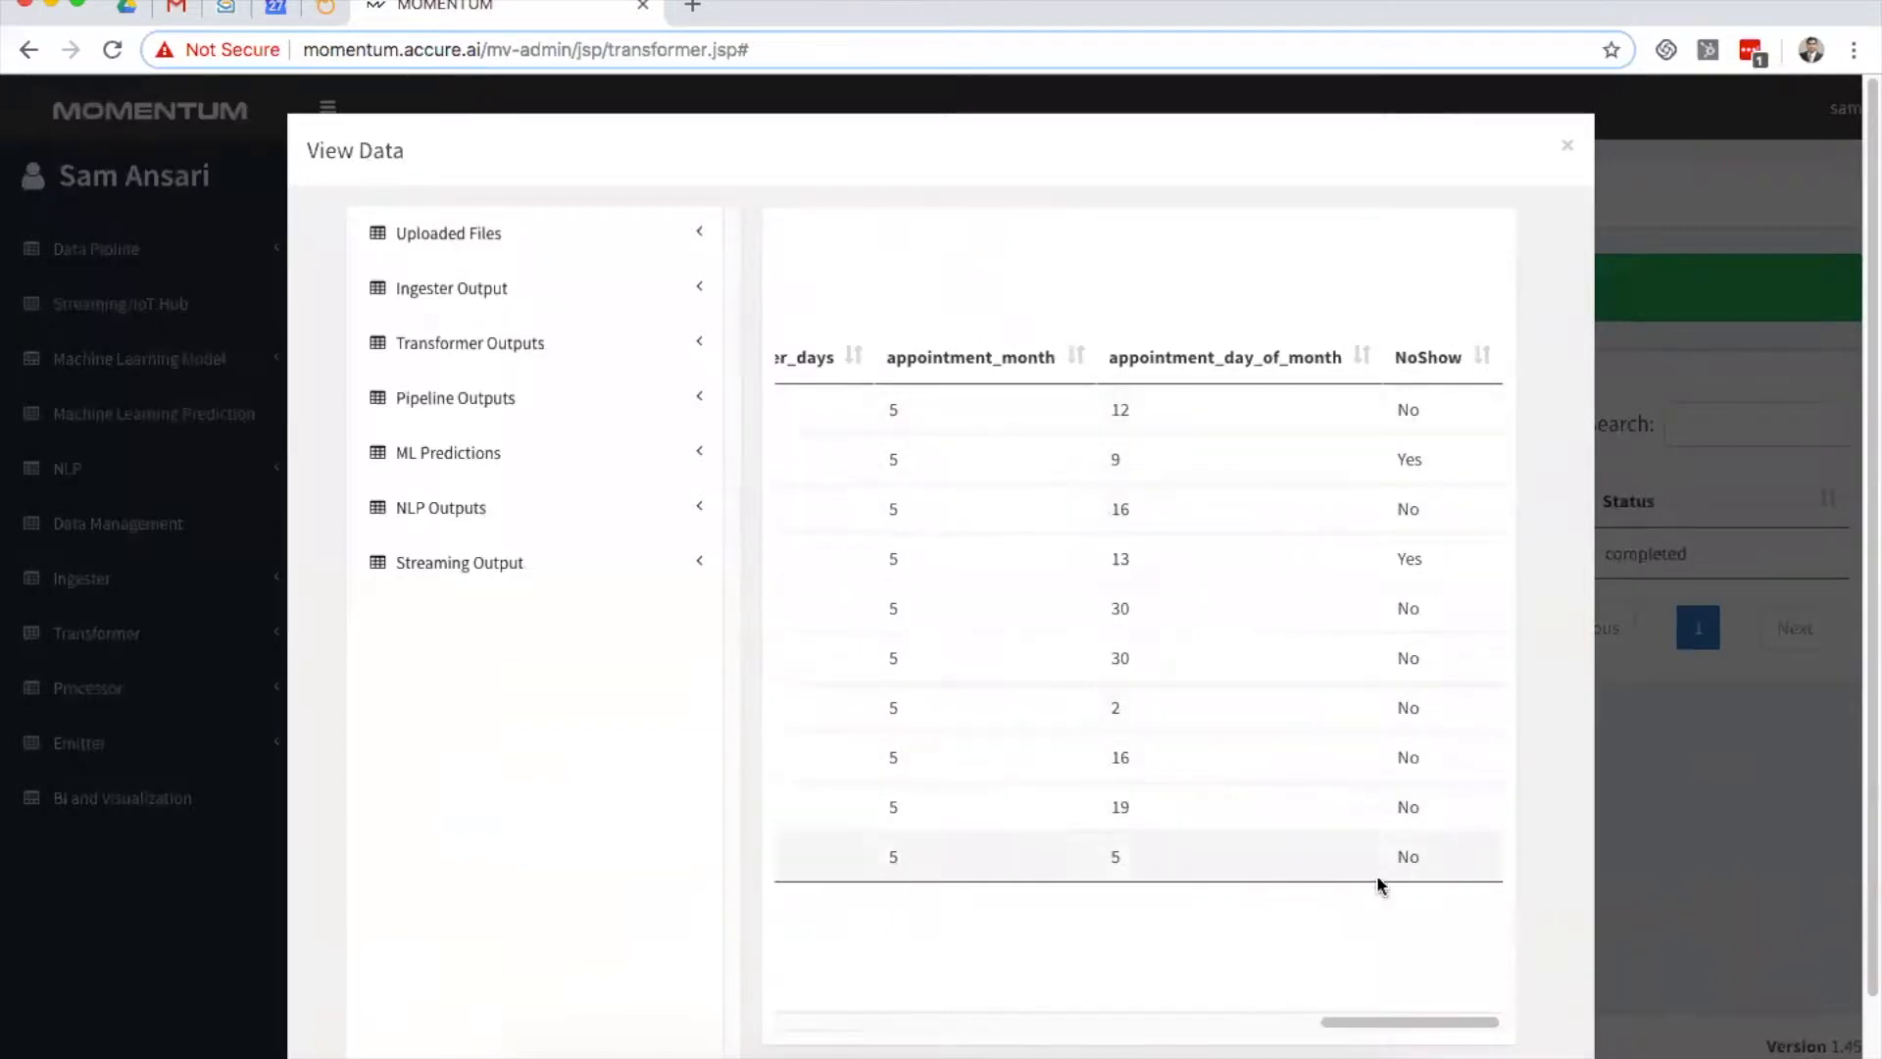
pyautogui.moveTo(1395, 1020); pyautogui.dragTo(852, 1021)
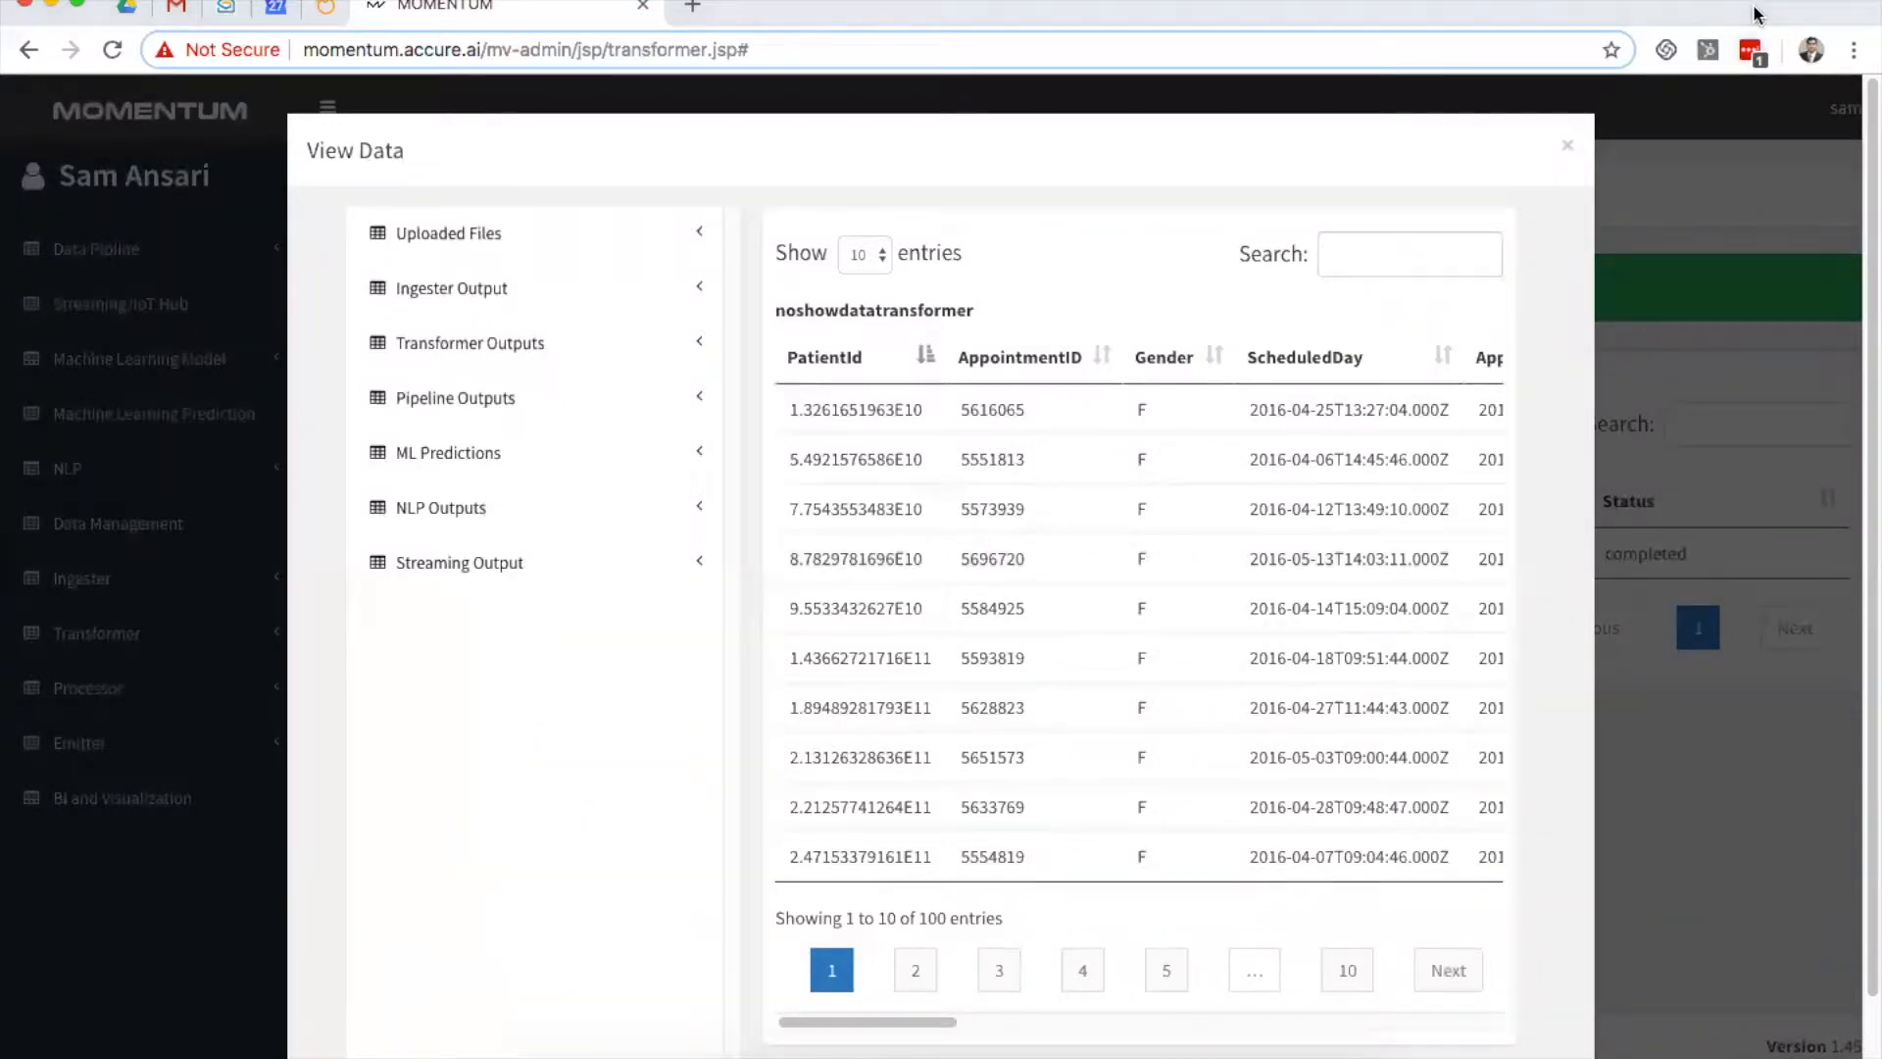
pyautogui.click(1696, 139)
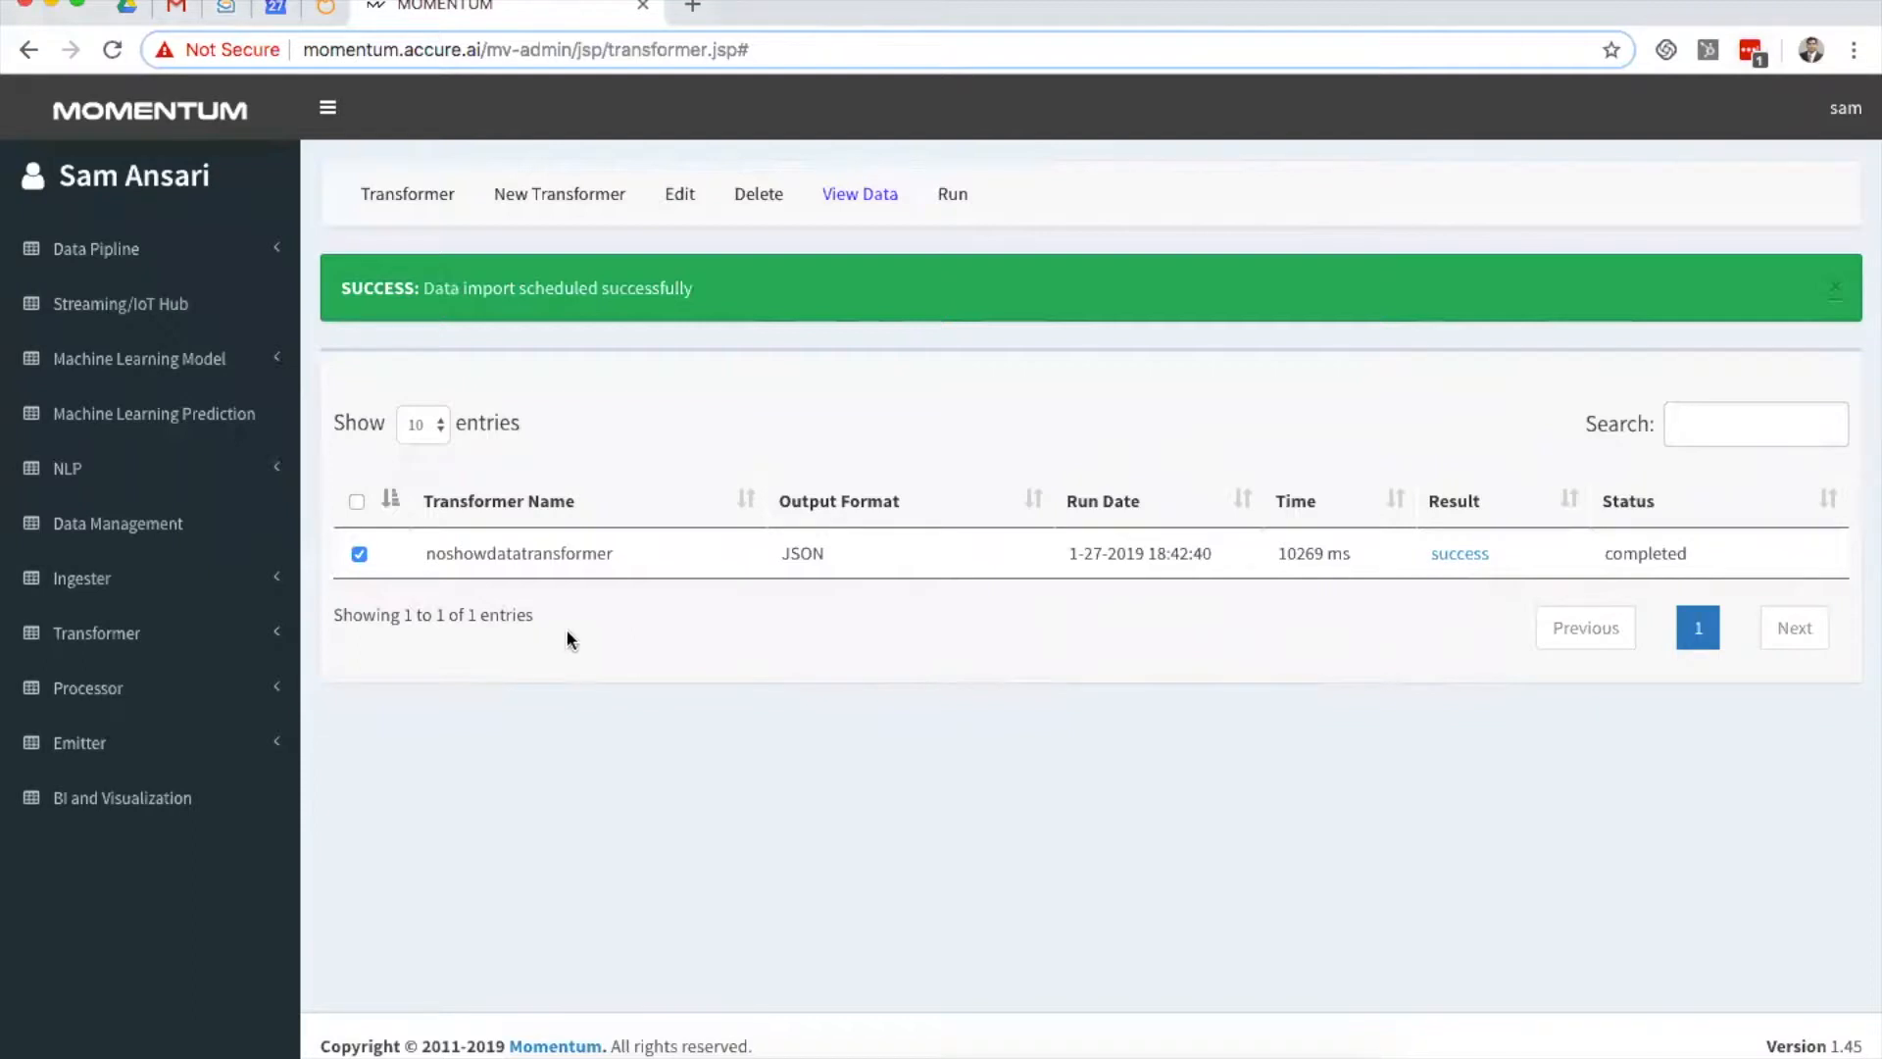
# Step: Explore the column statistics of the noshowdatatransformer output in Data Management
pyautogui.click(167, 531)
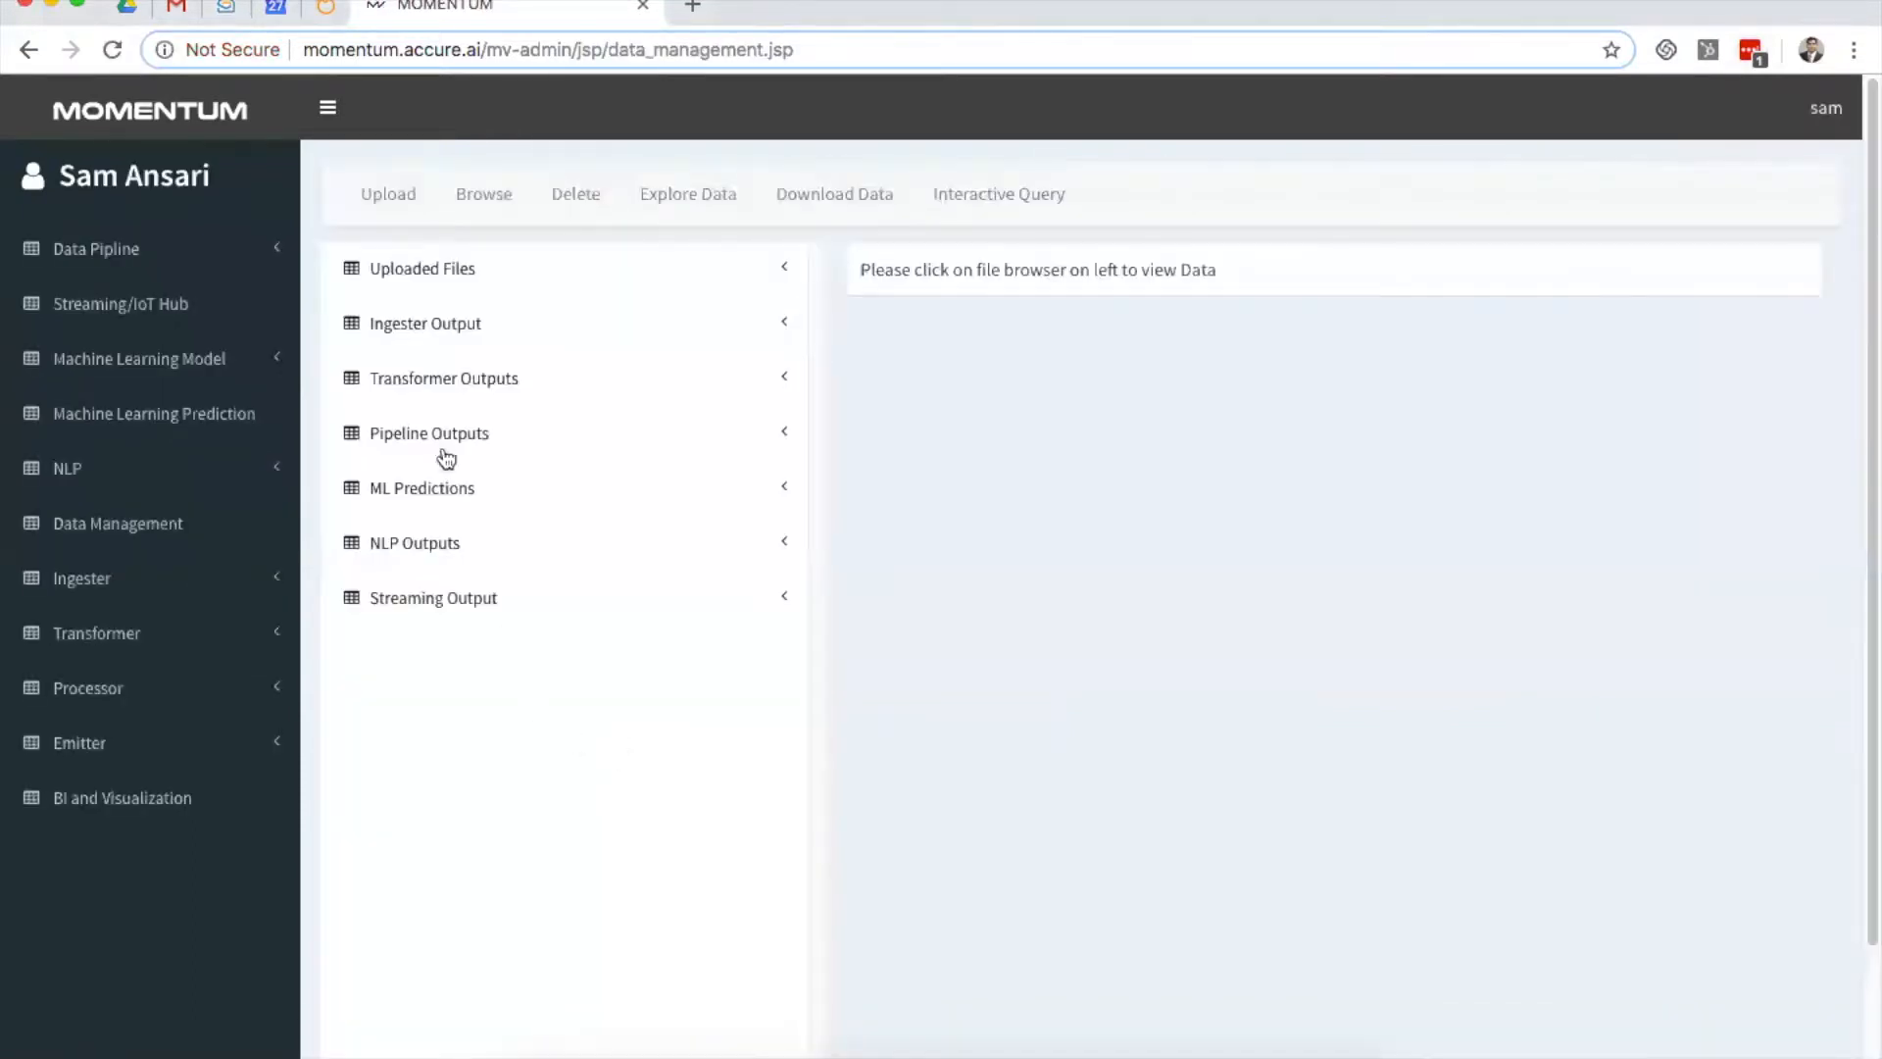
pyautogui.click(454, 378)
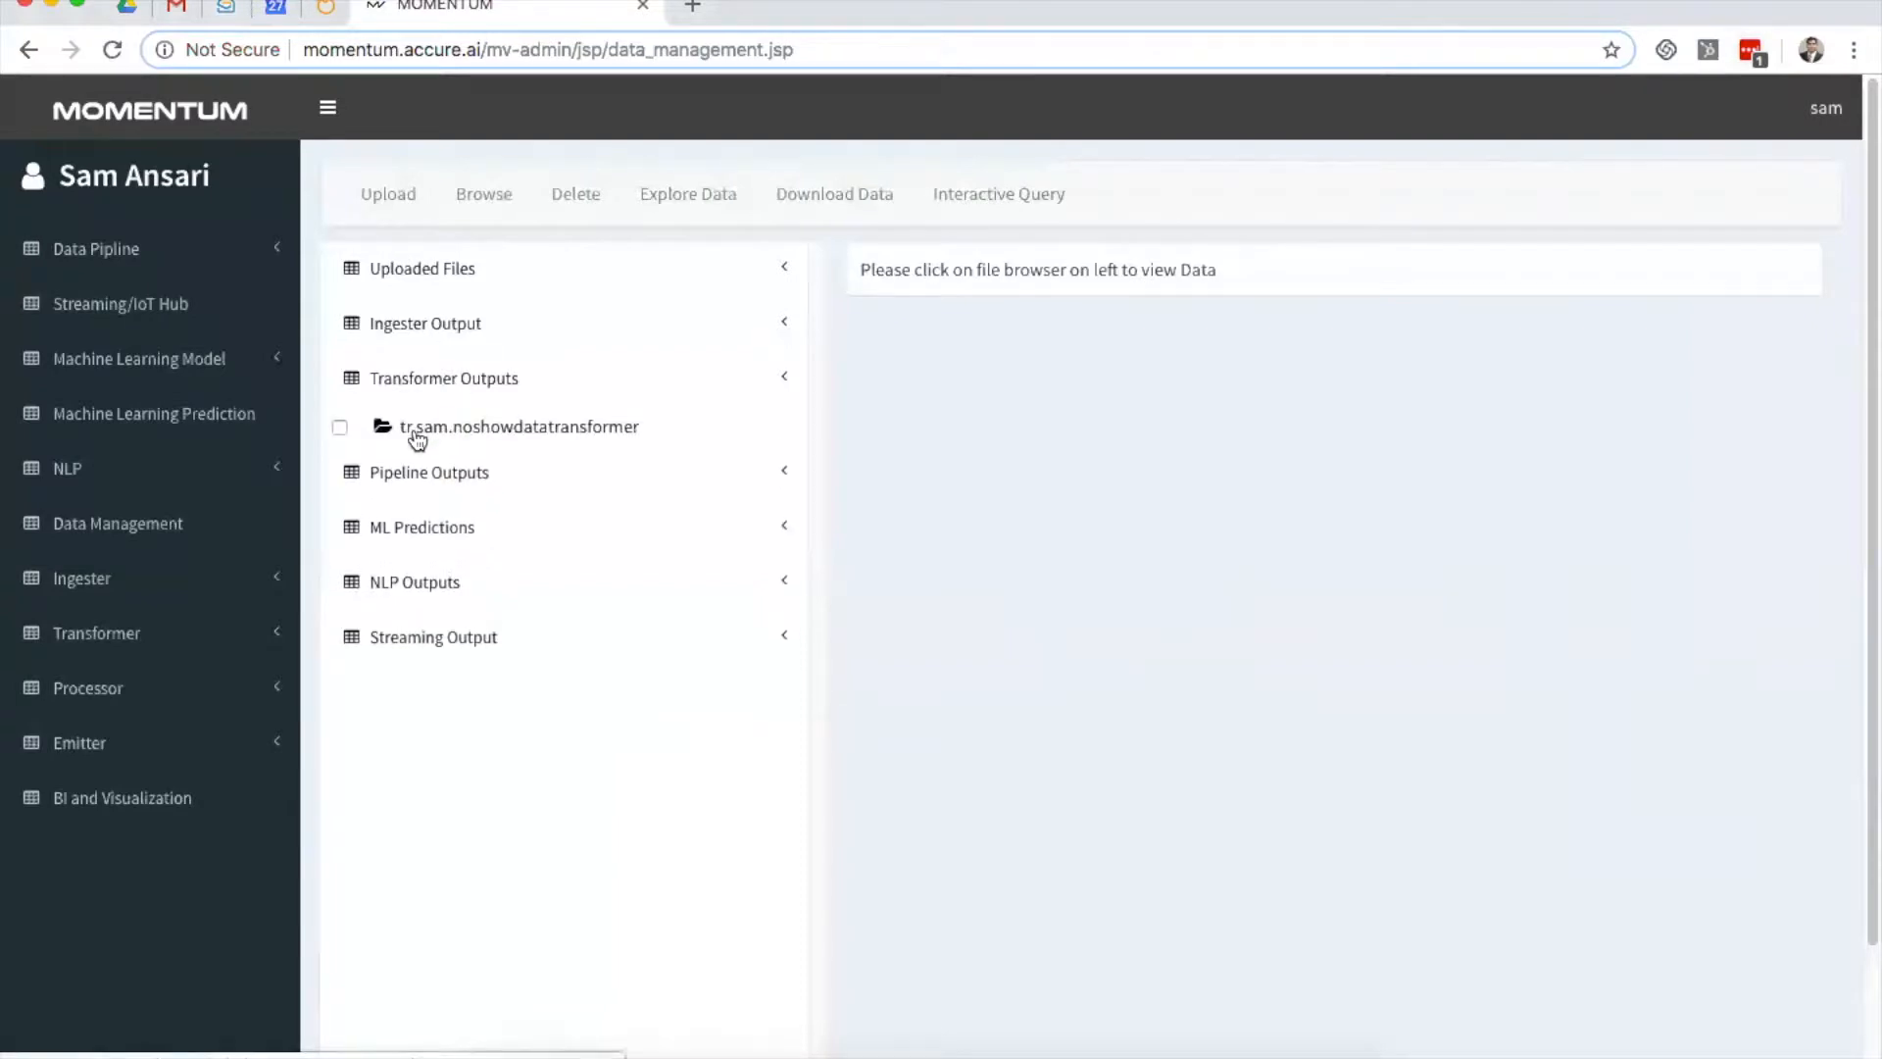
pyautogui.click(339, 427)
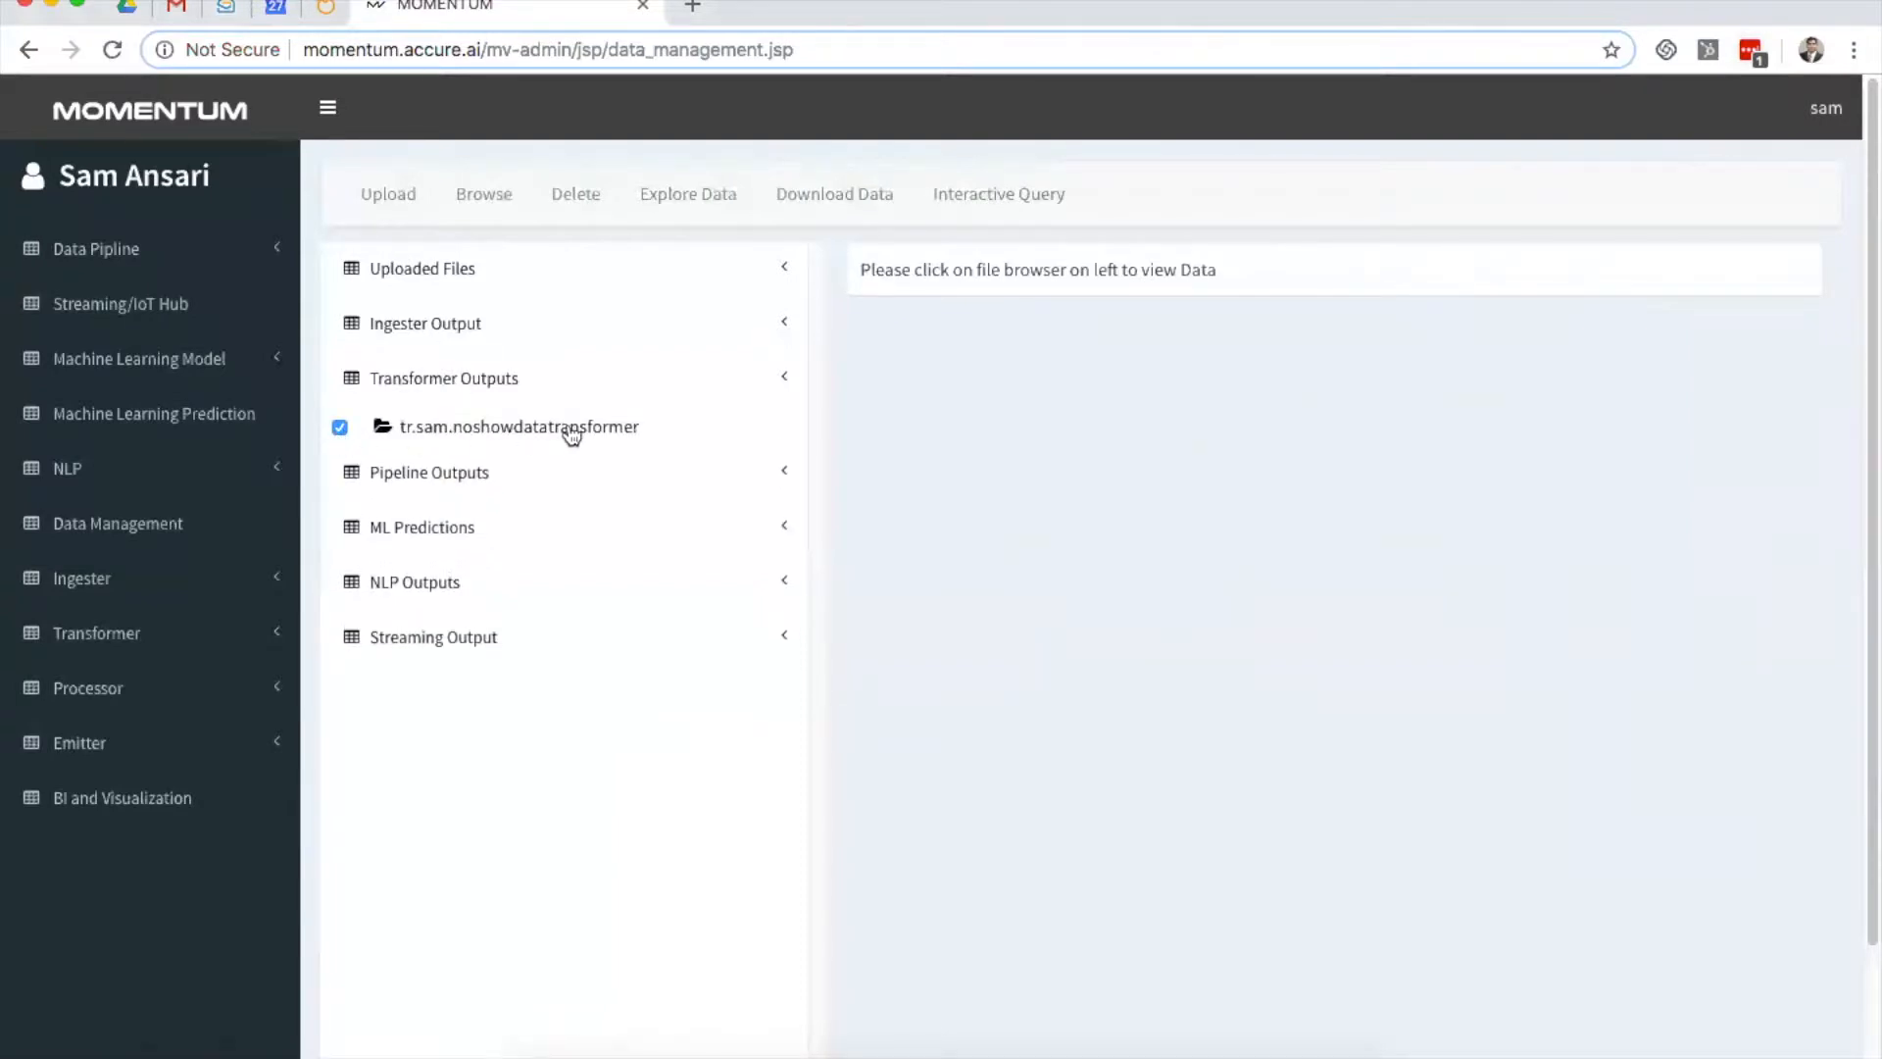
pyautogui.click(679, 200)
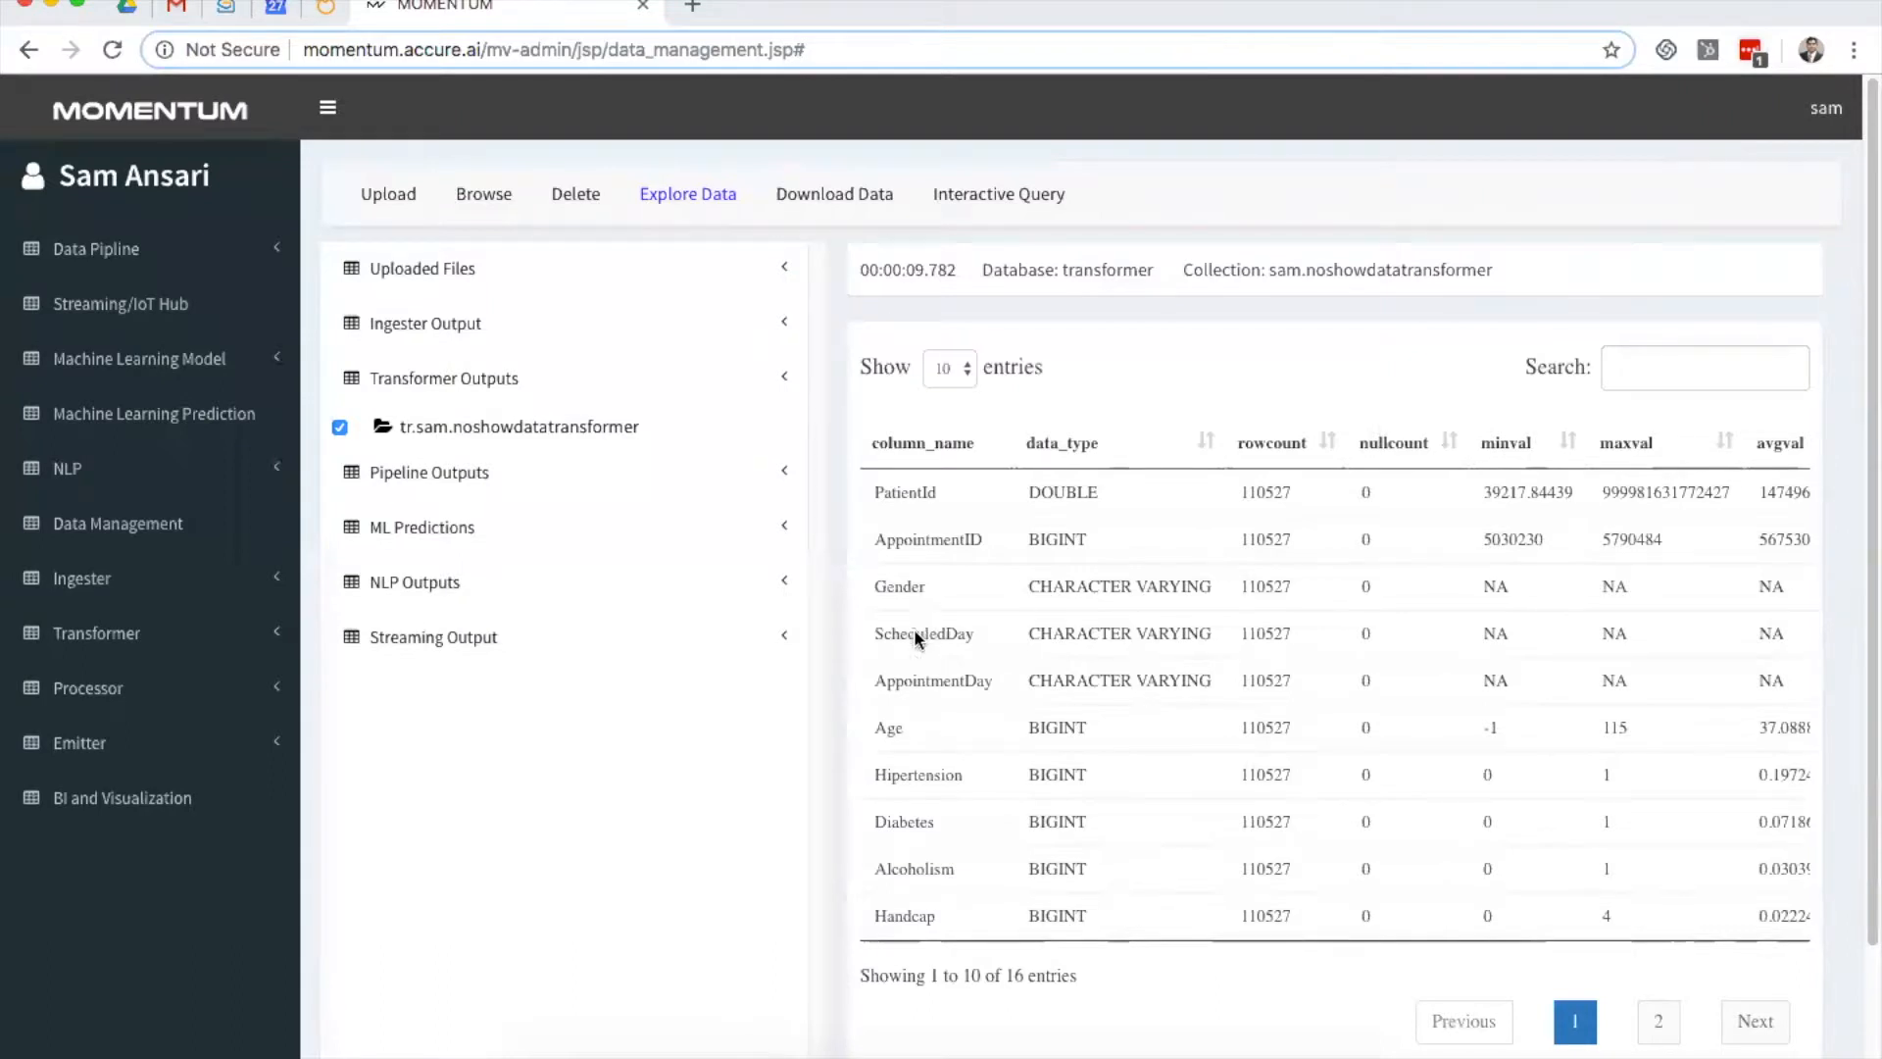
# Step: Check the Age row and show 50 entries per page in the column statistics
pyautogui.moveTo(887, 733); pyautogui.dragTo(1636, 731)
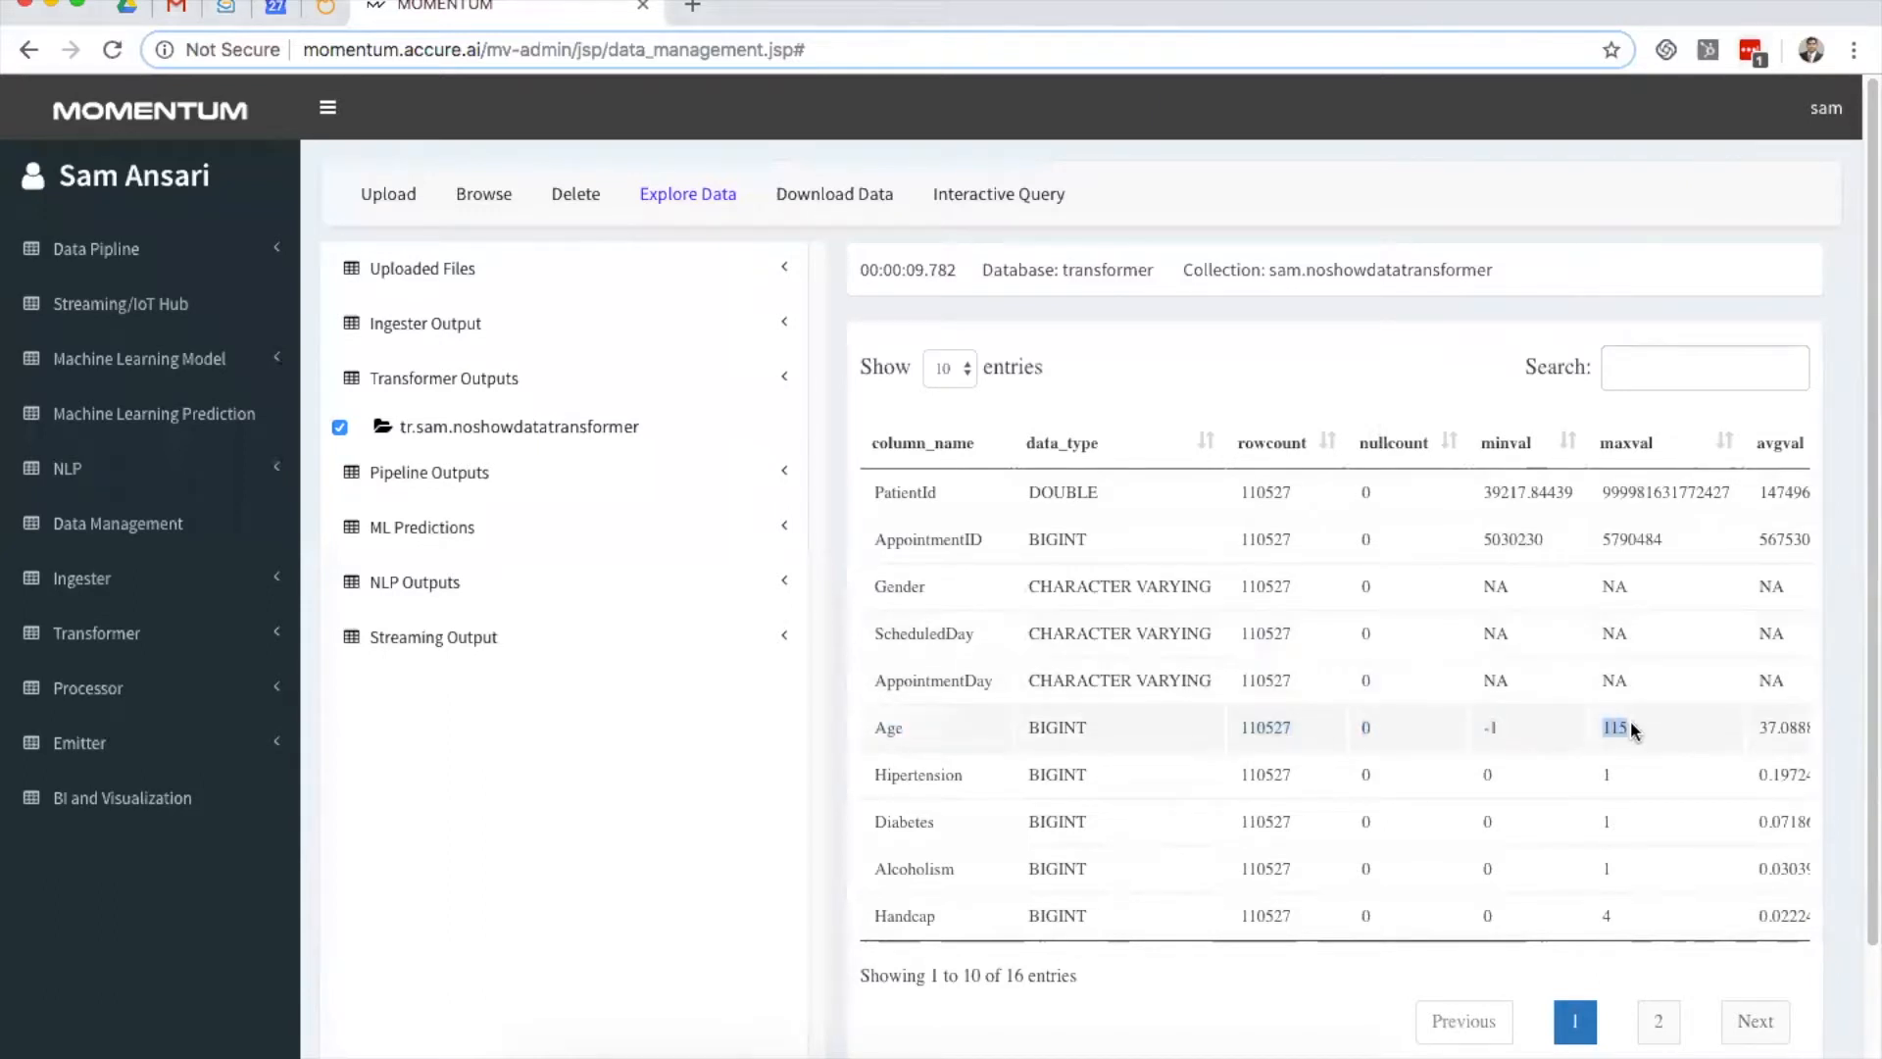
pyautogui.click(949, 367)
pyautogui.click(944, 413)
pyautogui.scroll(-5, 1510, 744)
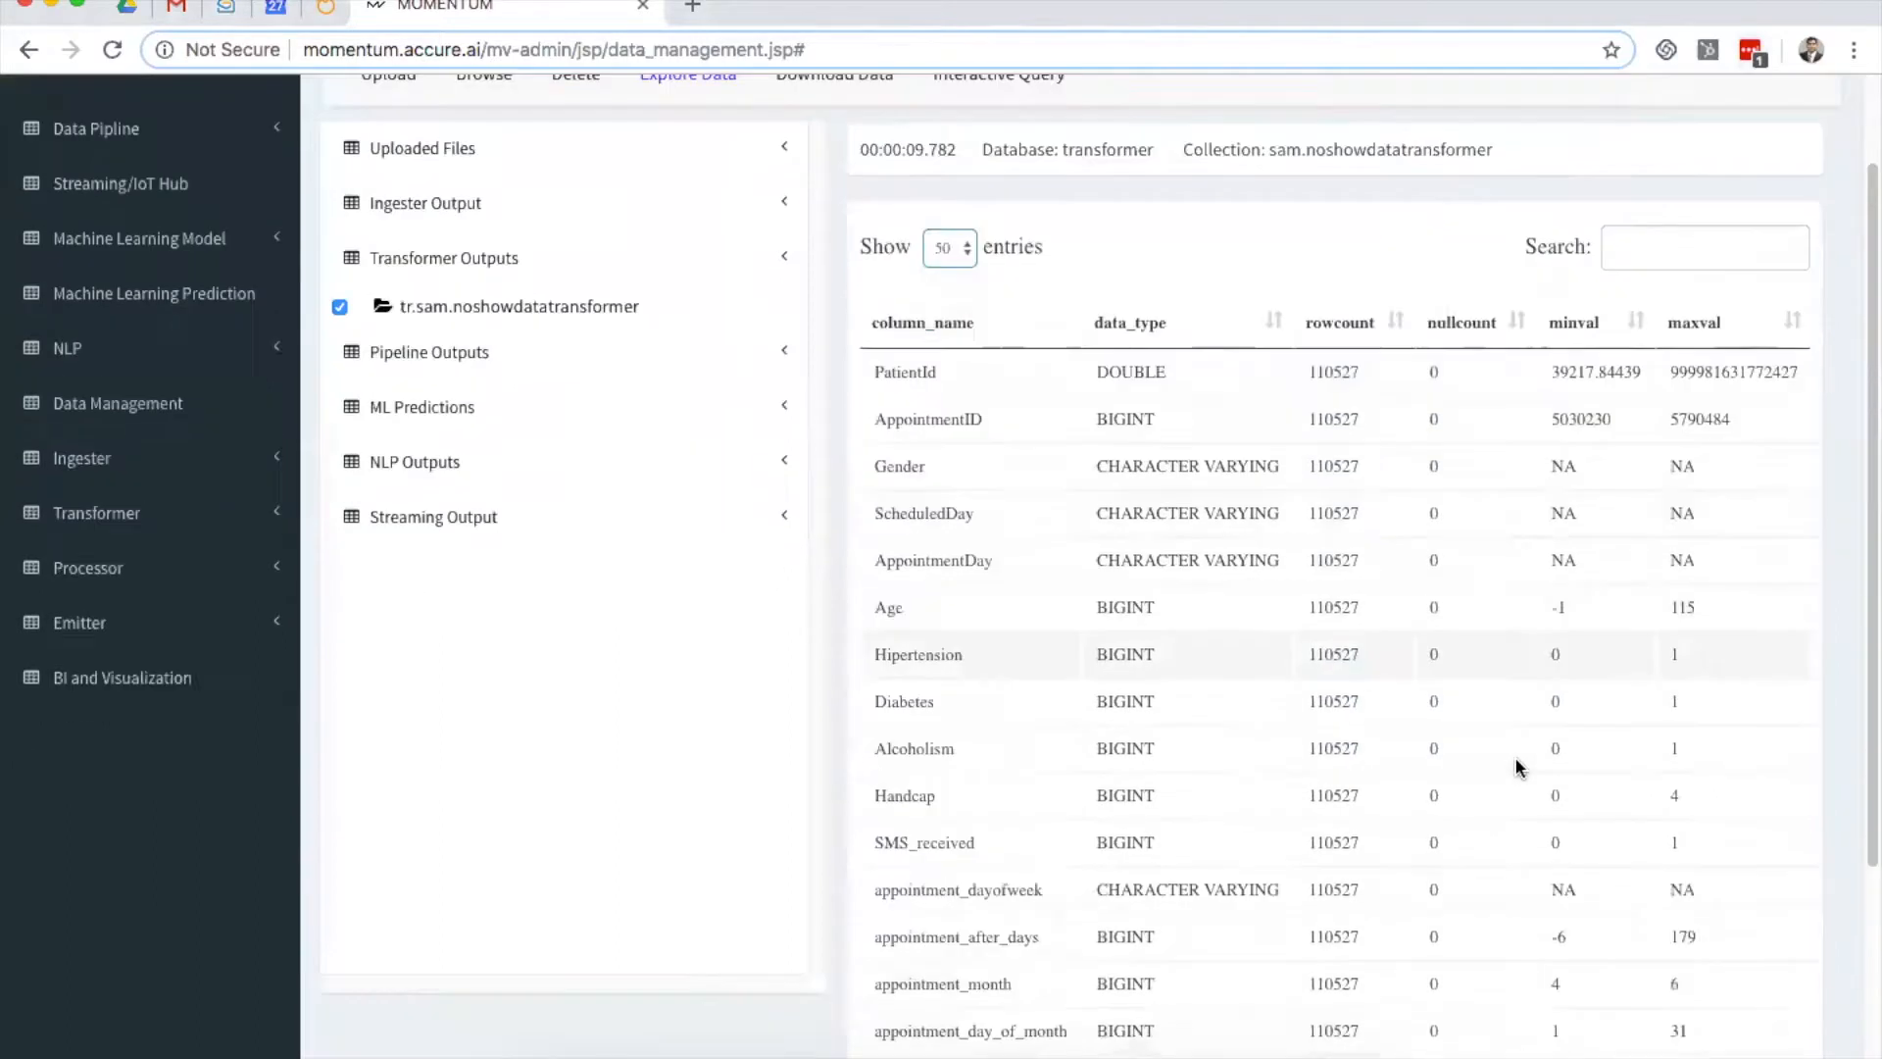
# Step: Examine the minimum and maximum values of the Age column for implausible data
pyautogui.moveTo(1584, 473); pyautogui.dragTo(1542, 480)
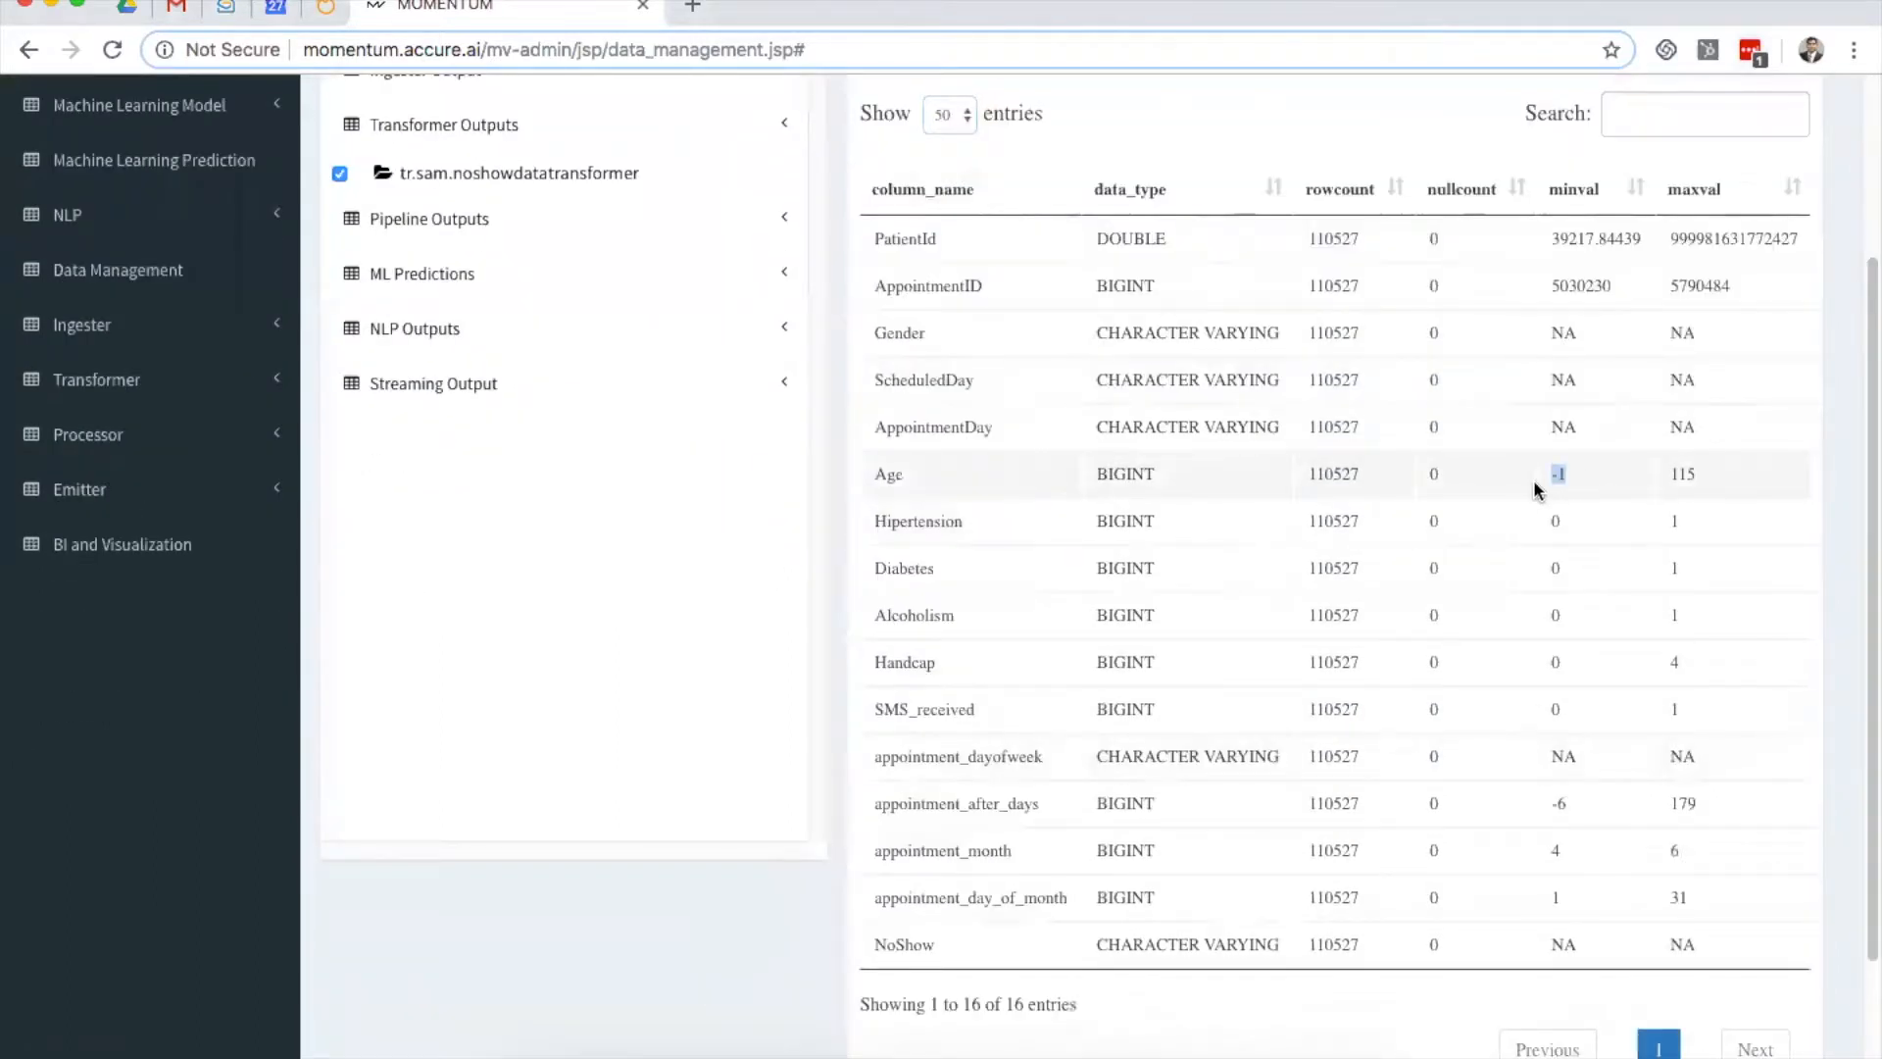
pyautogui.click(1532, 480)
pyautogui.moveTo(1549, 478); pyautogui.dragTo(1546, 479)
pyautogui.doubleClick(1684, 470)
pyautogui.click(1699, 483)
pyautogui.scroll(-1, 1651, 475)
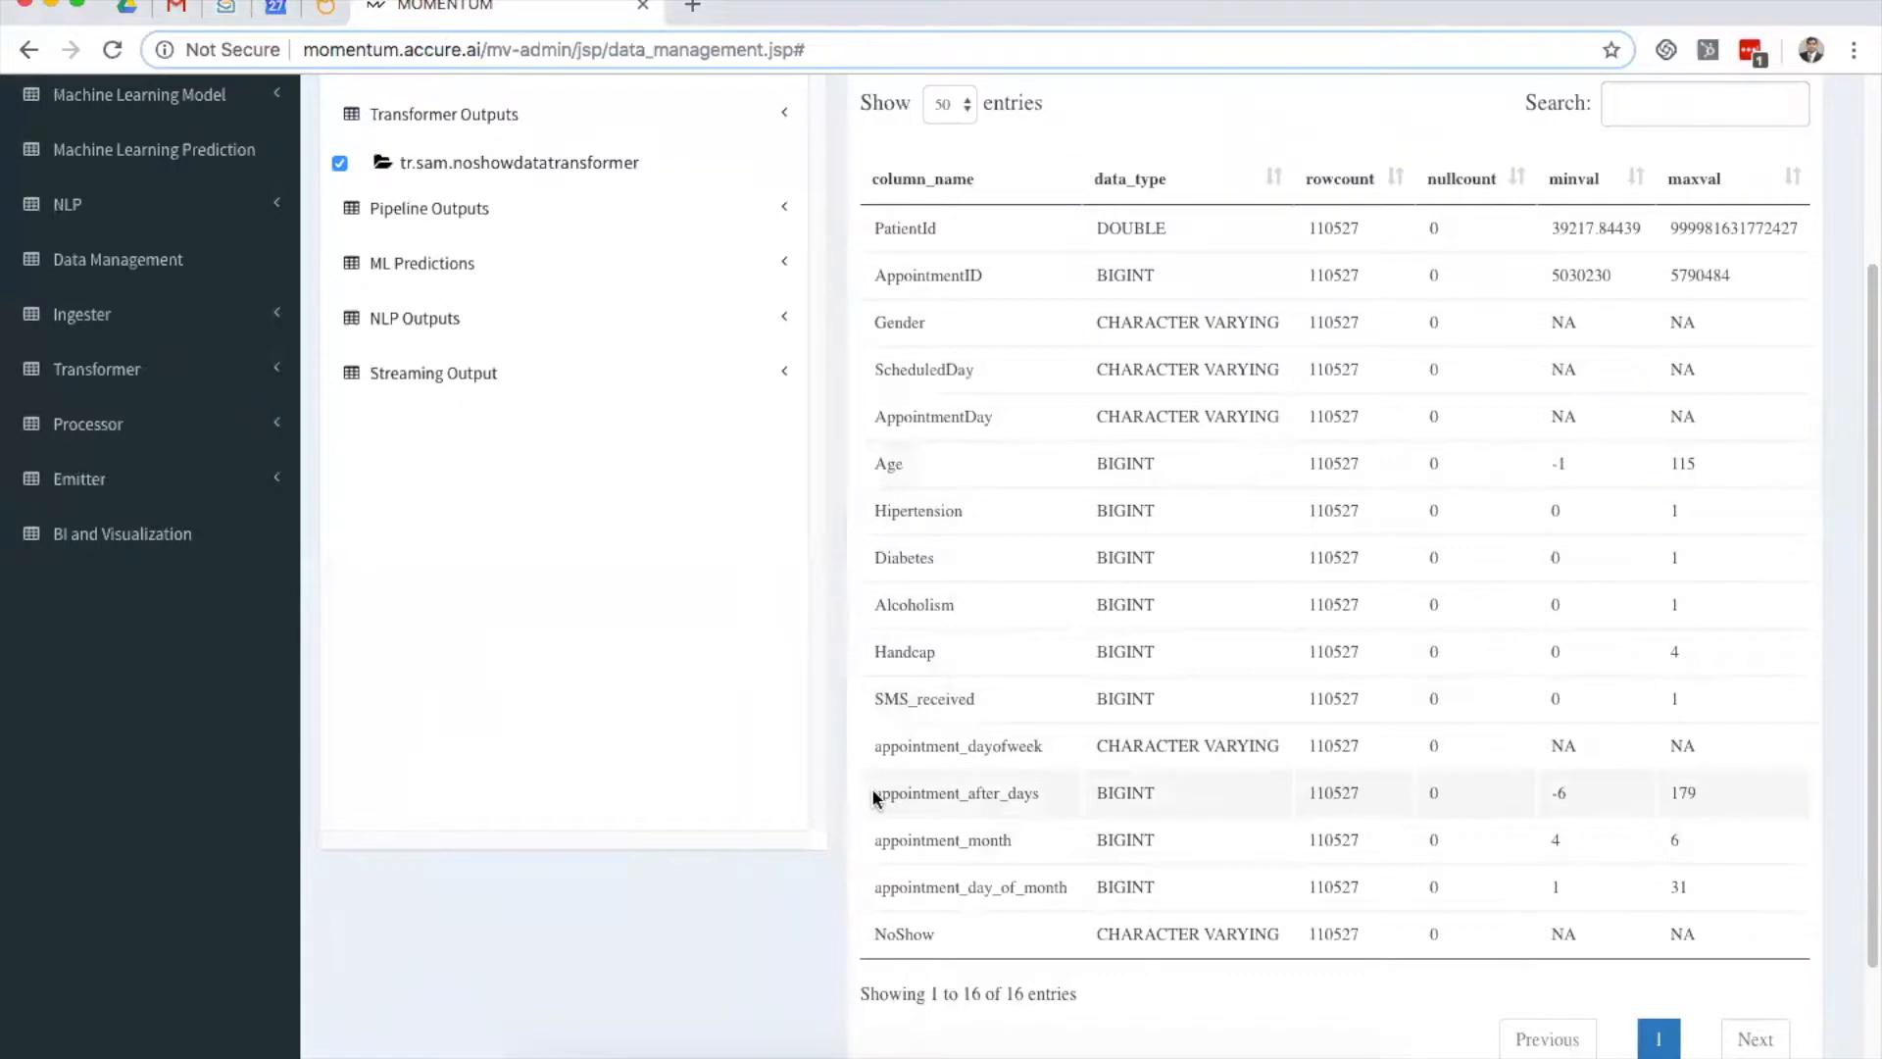
# Step: Examine the minimum value of appointment_after_days and recheck the Age row for values that need cleaning
pyautogui.moveTo(872, 795); pyautogui.dragTo(1047, 800)
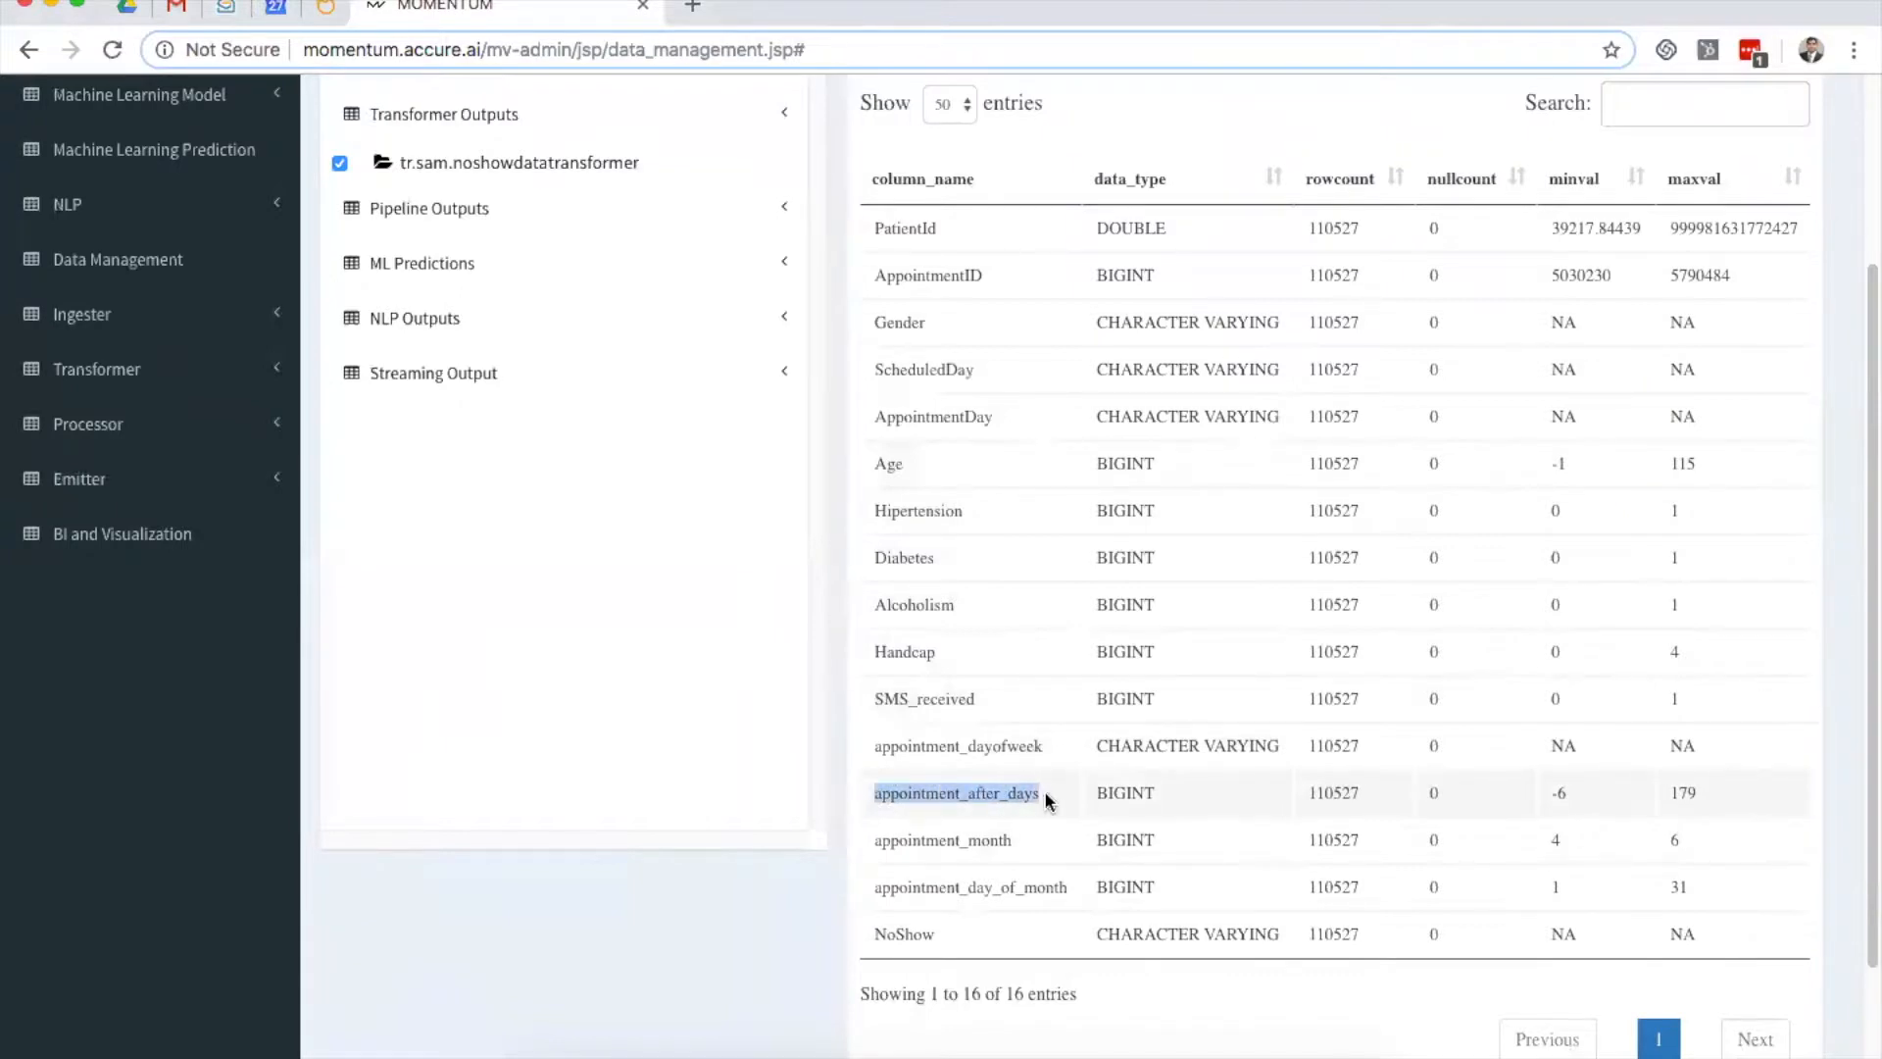
pyautogui.click(1047, 800)
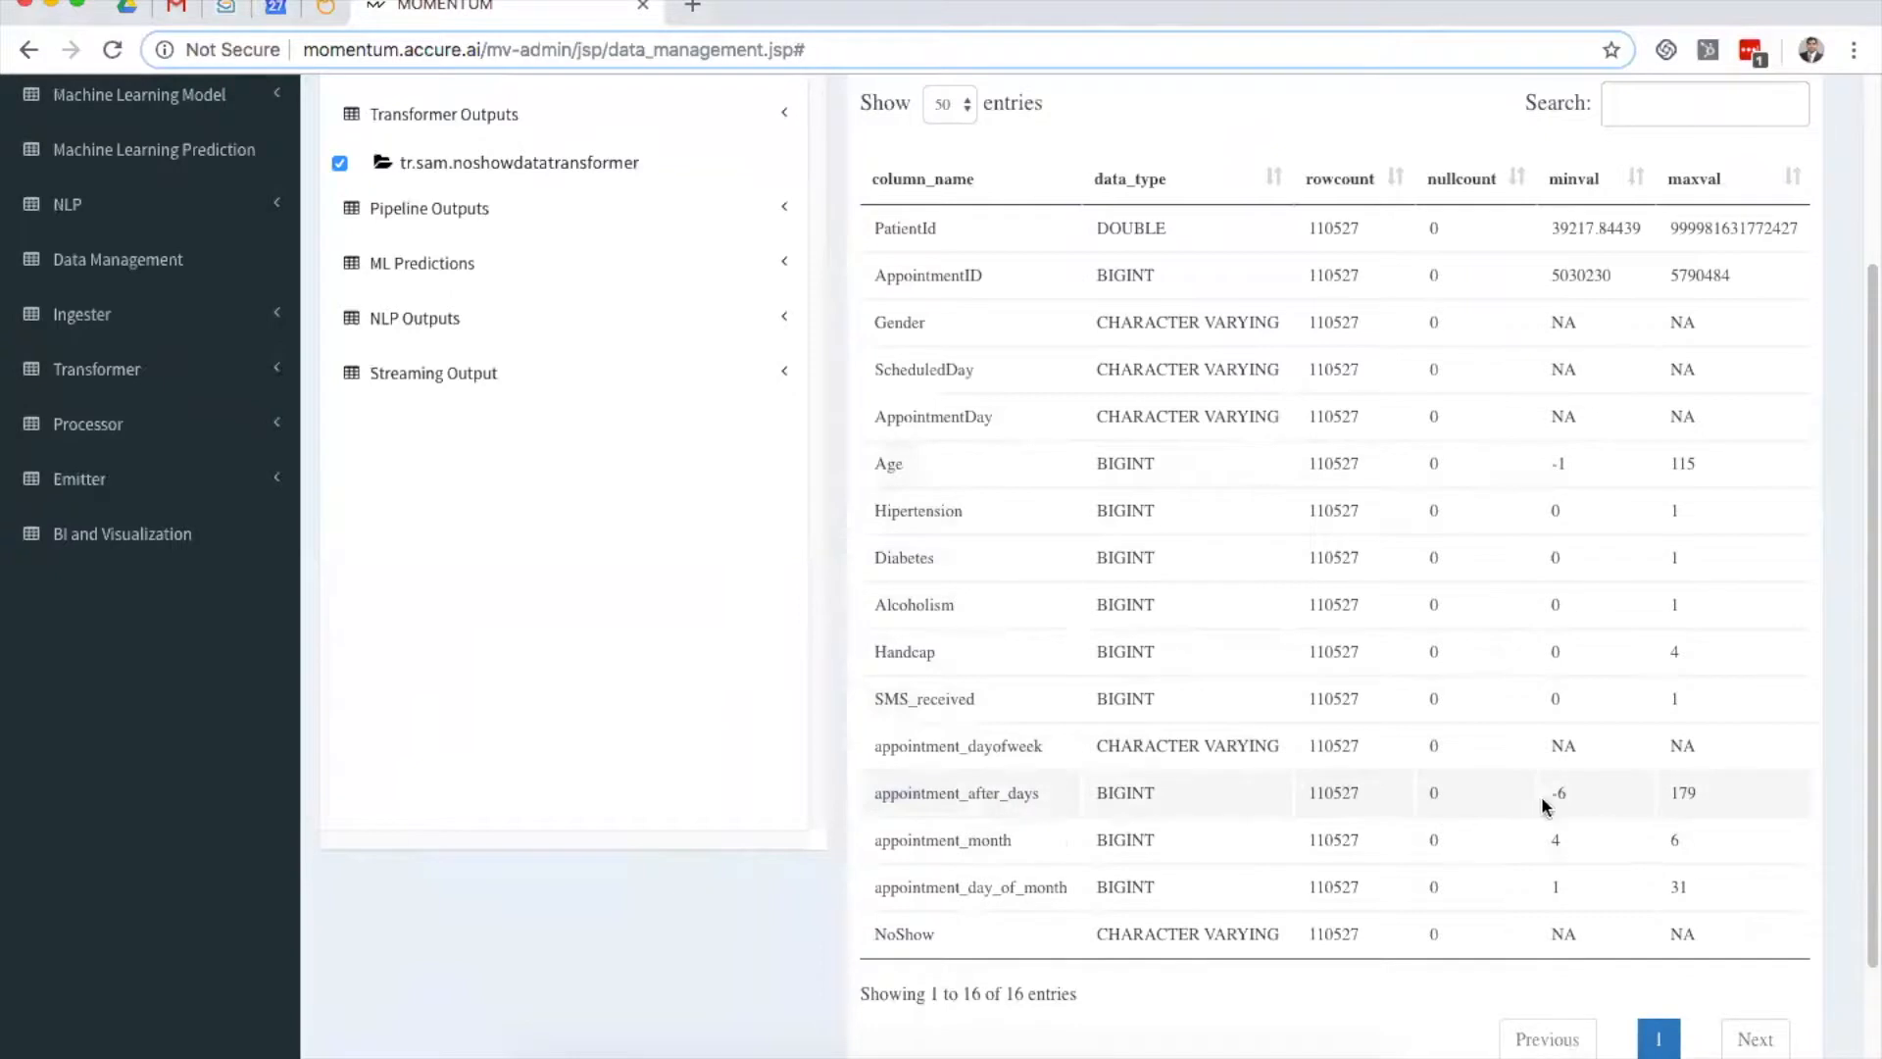
pyautogui.moveTo(1549, 802); pyautogui.dragTo(1562, 797)
pyautogui.scroll(1, 1578, 785)
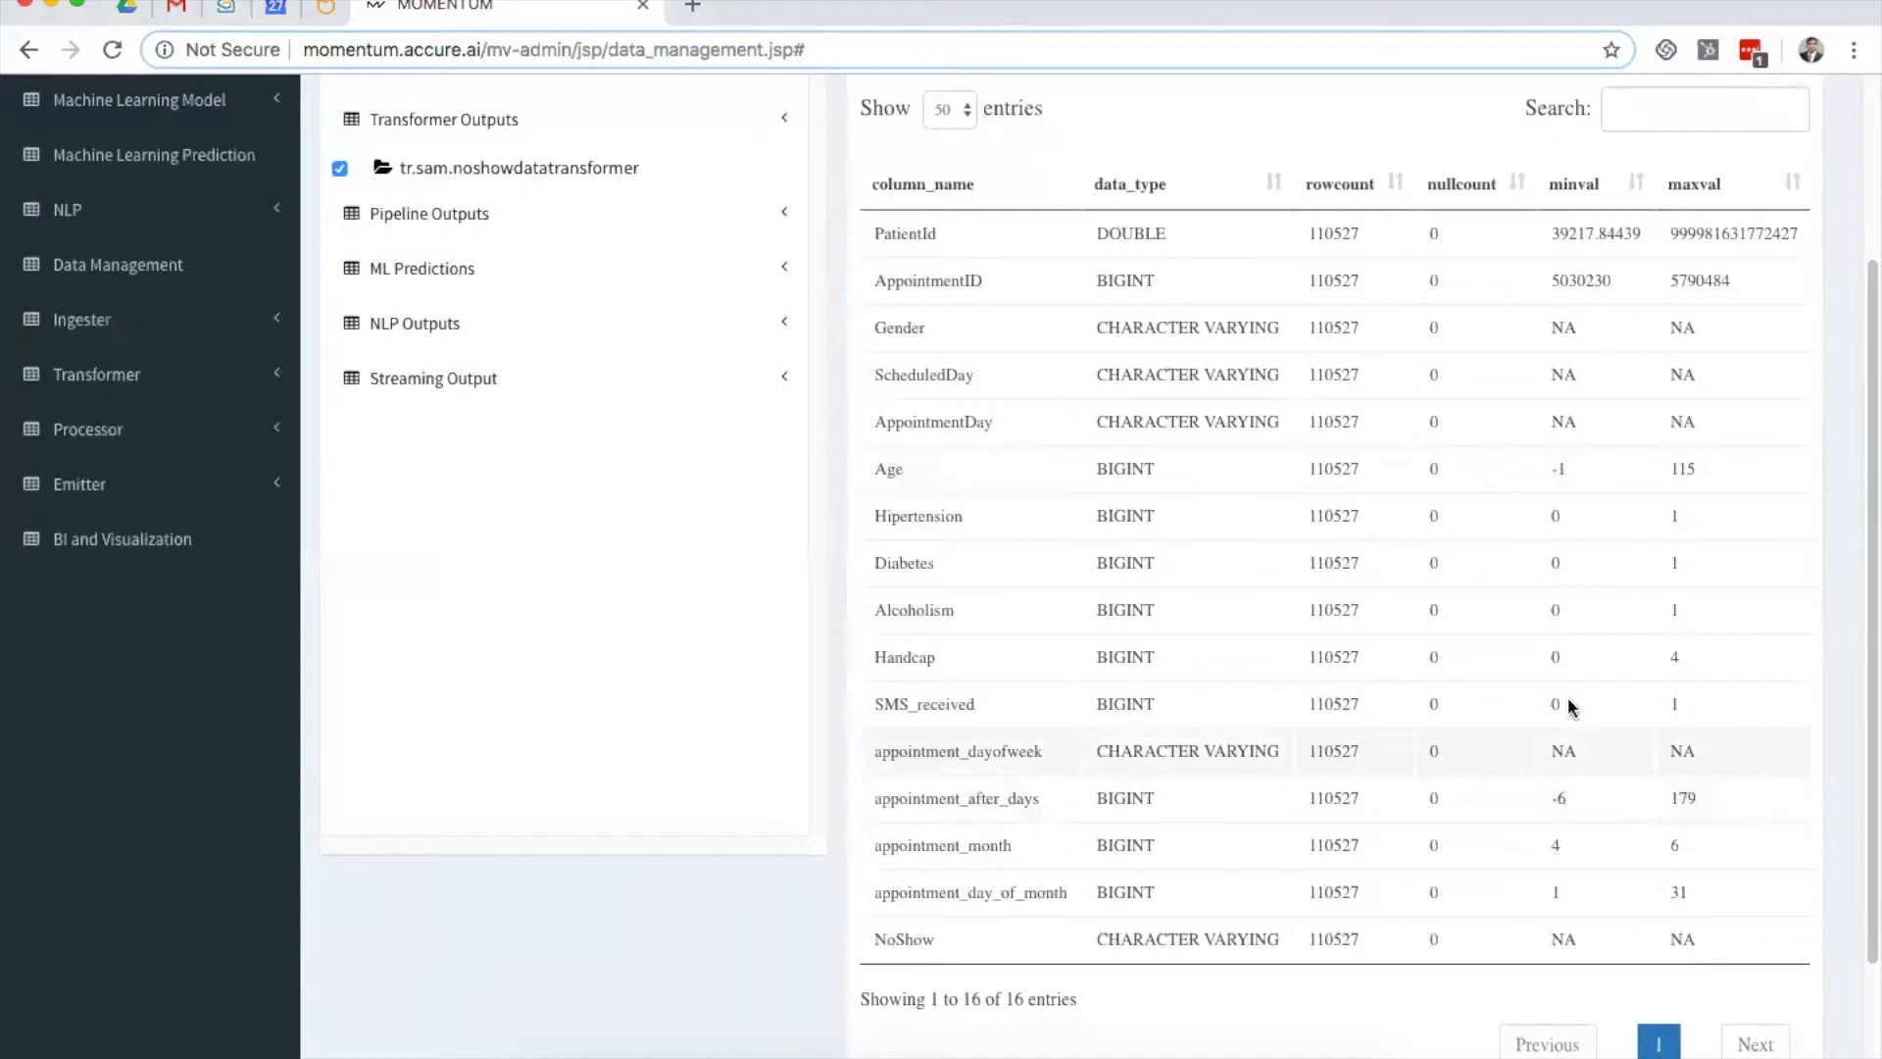
pyautogui.moveTo(873, 469); pyautogui.dragTo(1588, 477)
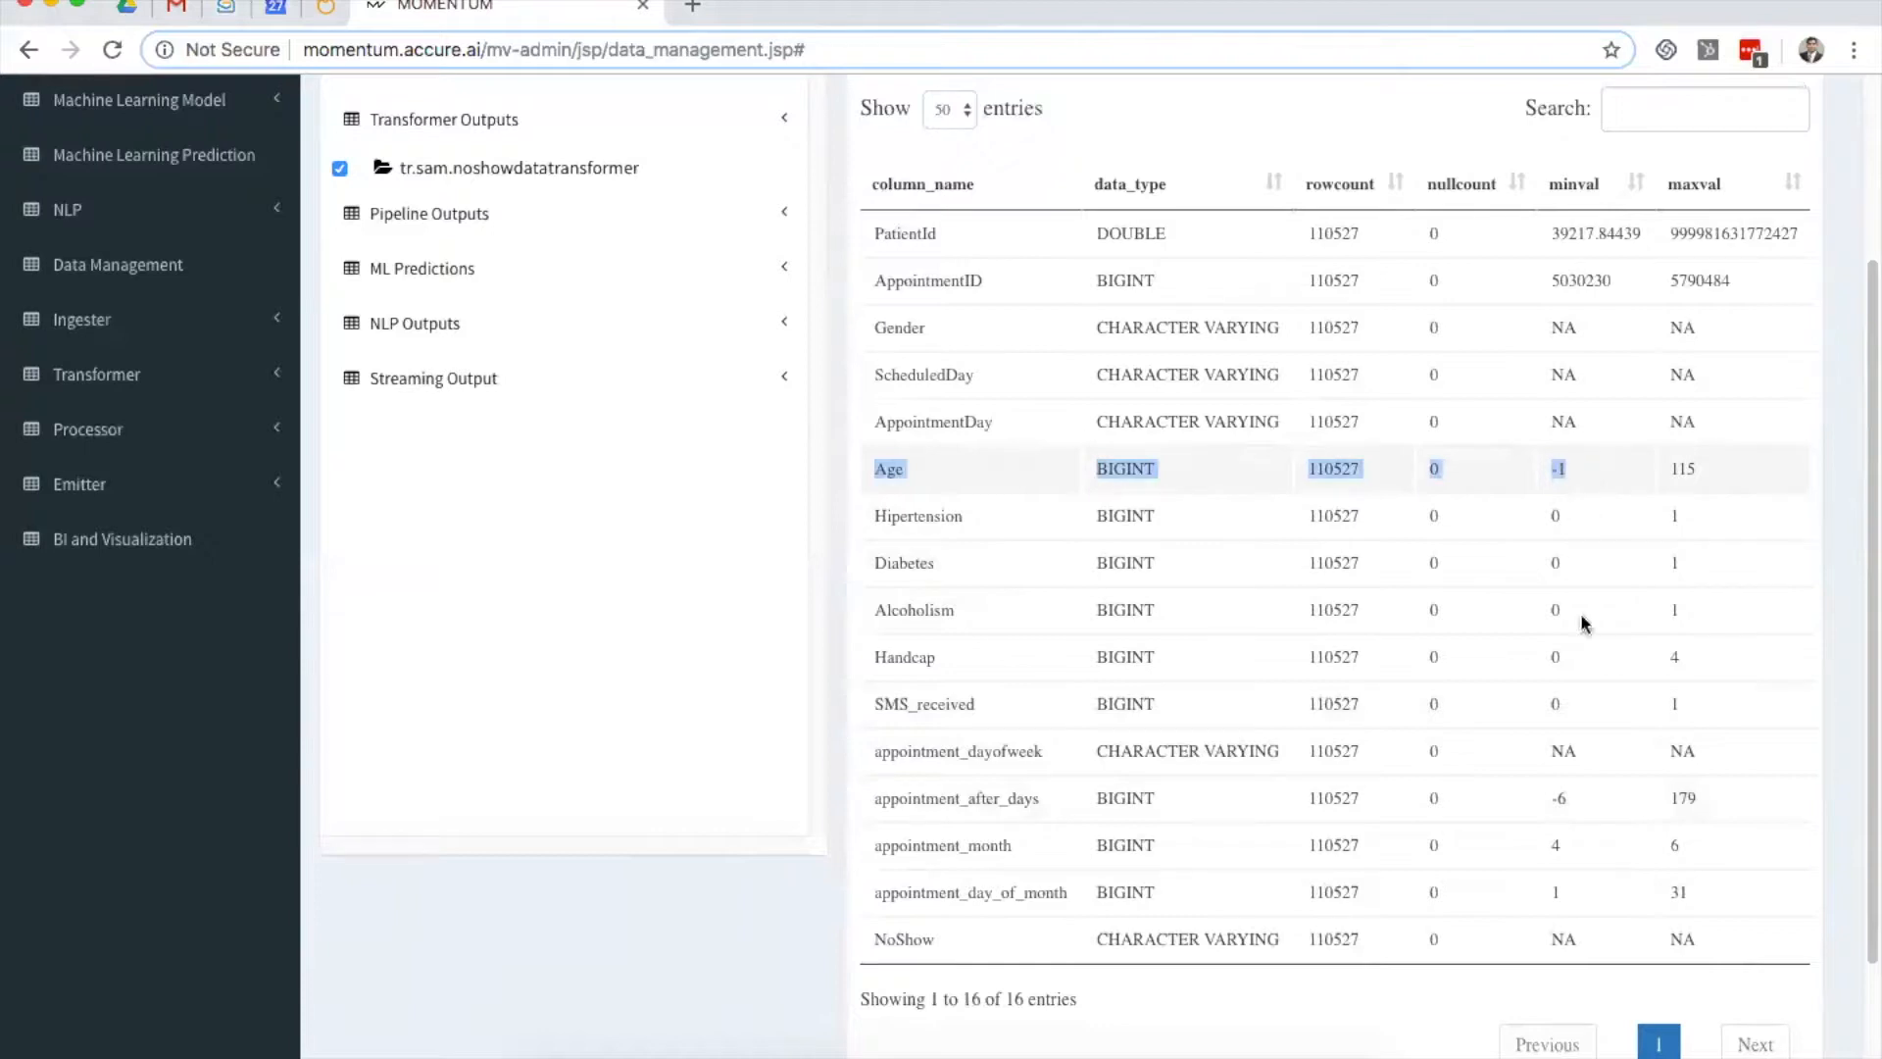
# Step: Examine the appointment_after_days row and its minimum value in the column statistics
pyautogui.moveTo(878, 798); pyautogui.dragTo(1019, 821)
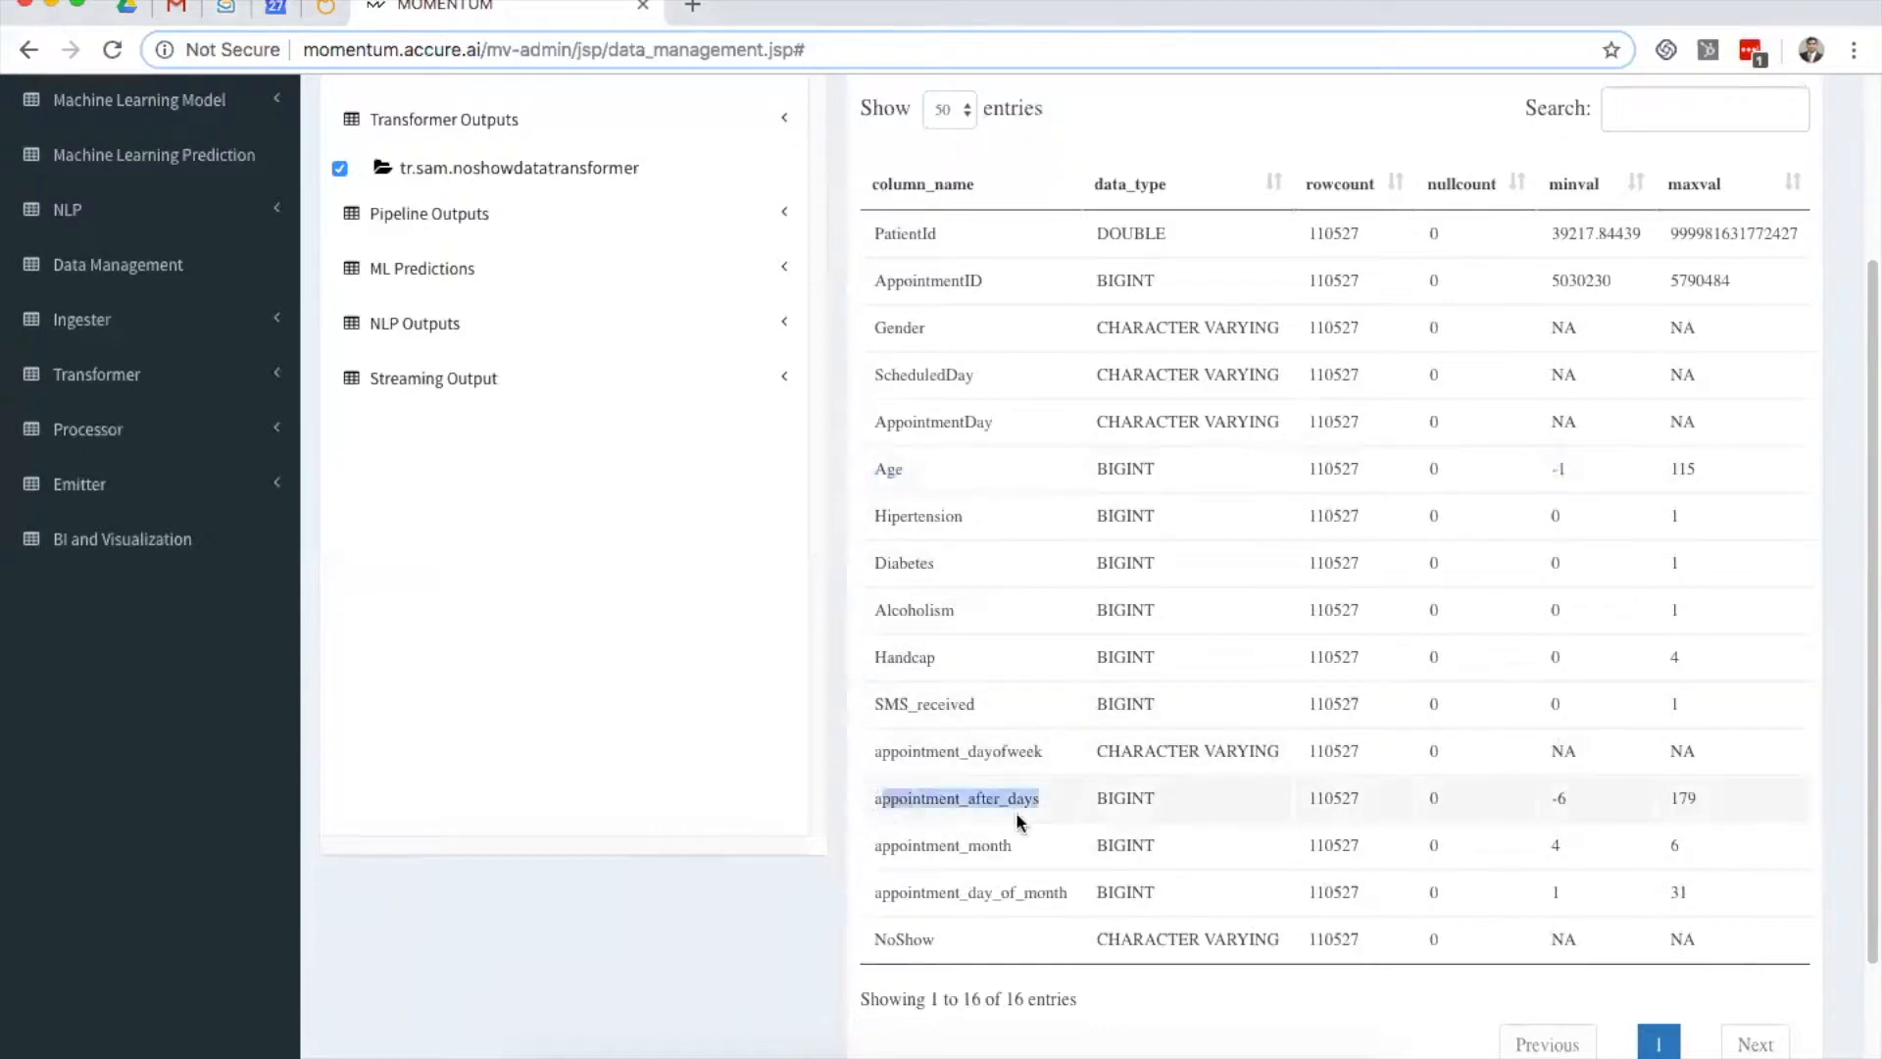
pyautogui.moveTo(1550, 798); pyautogui.dragTo(1594, 799)
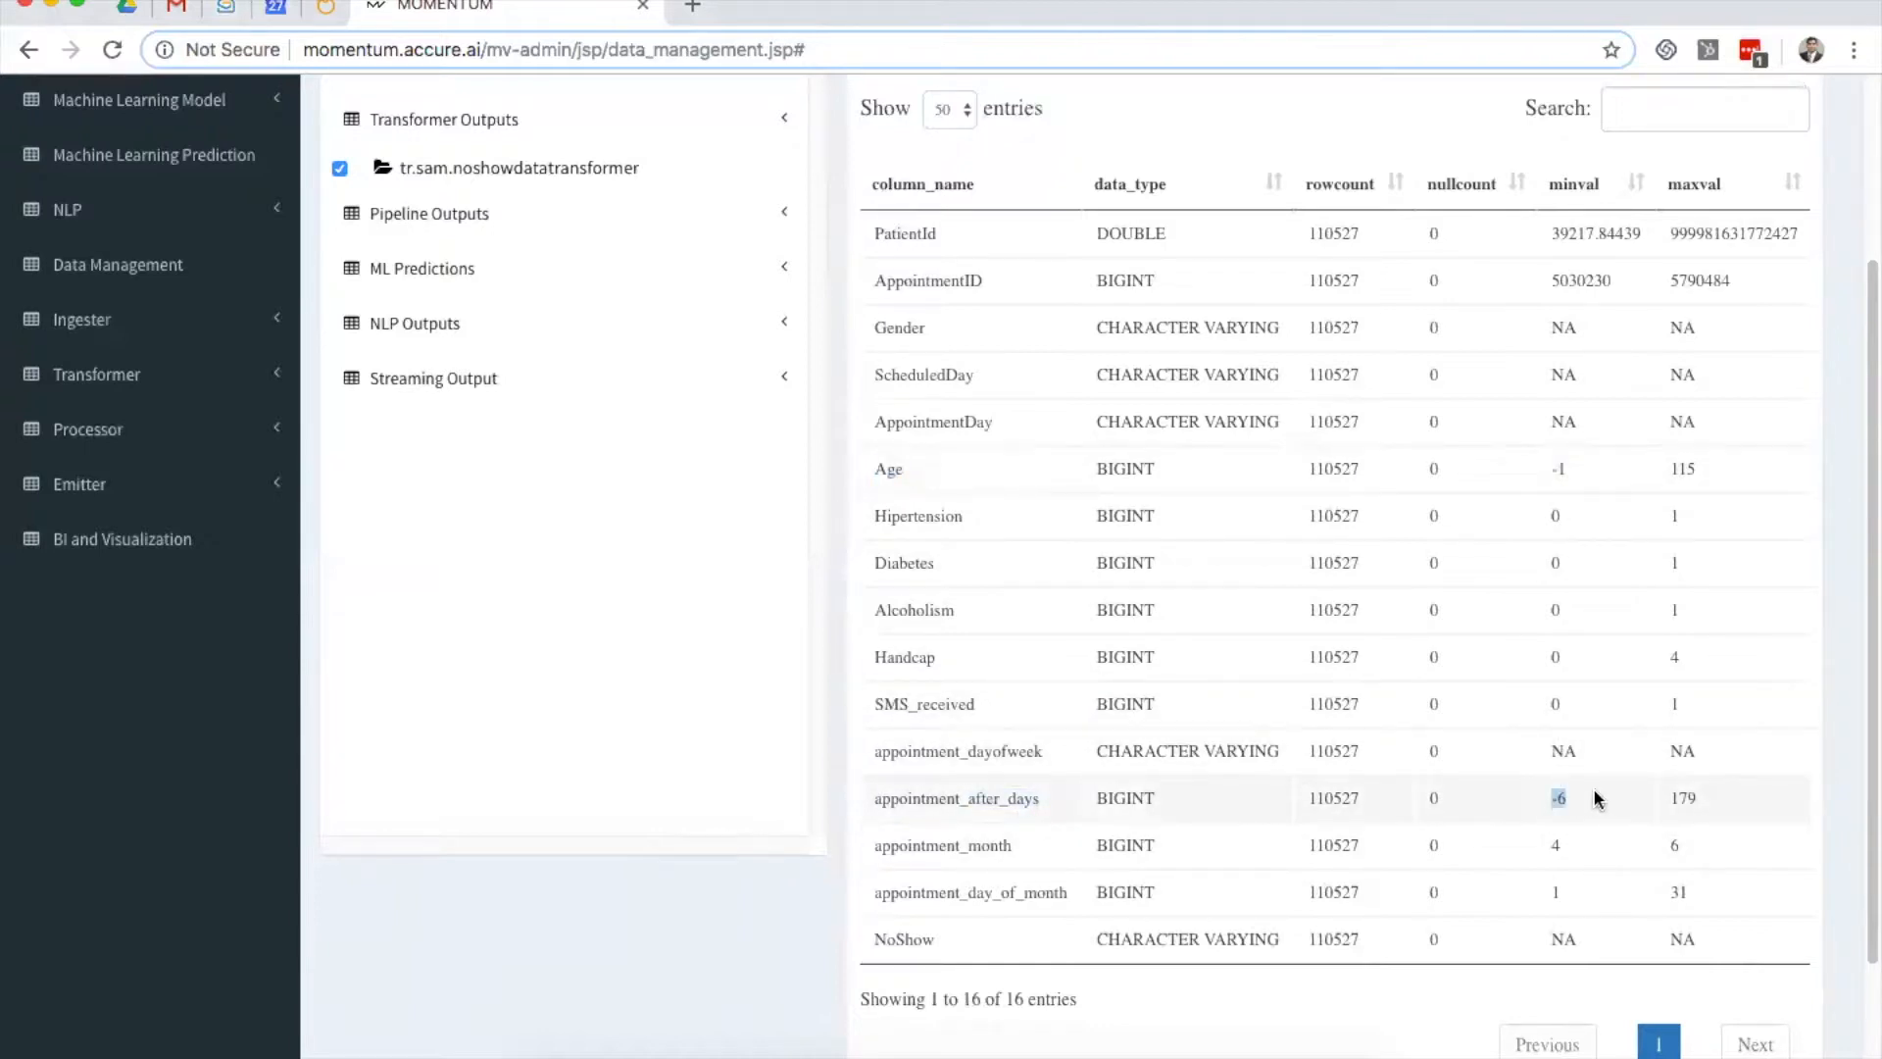
pyautogui.scroll(1, 1580, 802)
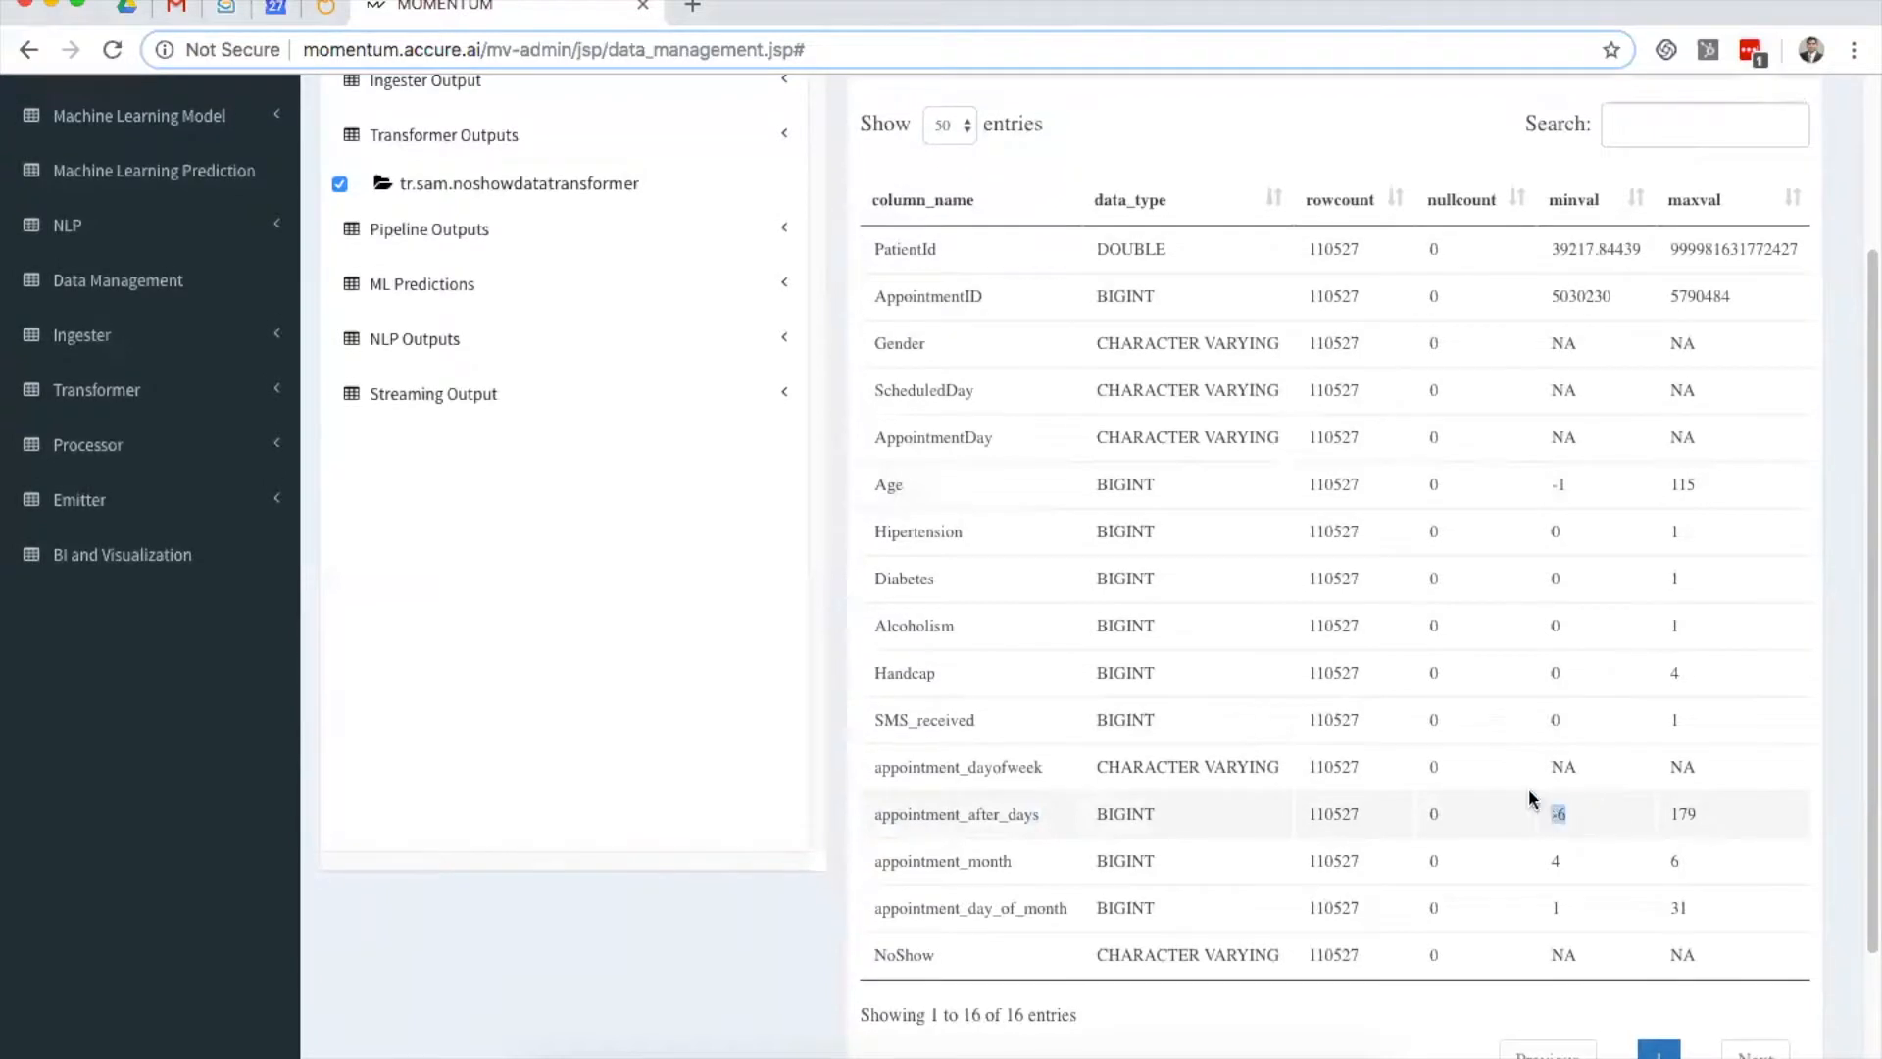
# Step: Examine the Gender and appointment_dayofweek rows, including the data type of appointment_dayofweek, for non-numeric columns
pyautogui.moveTo(868, 349); pyautogui.dragTo(1019, 359)
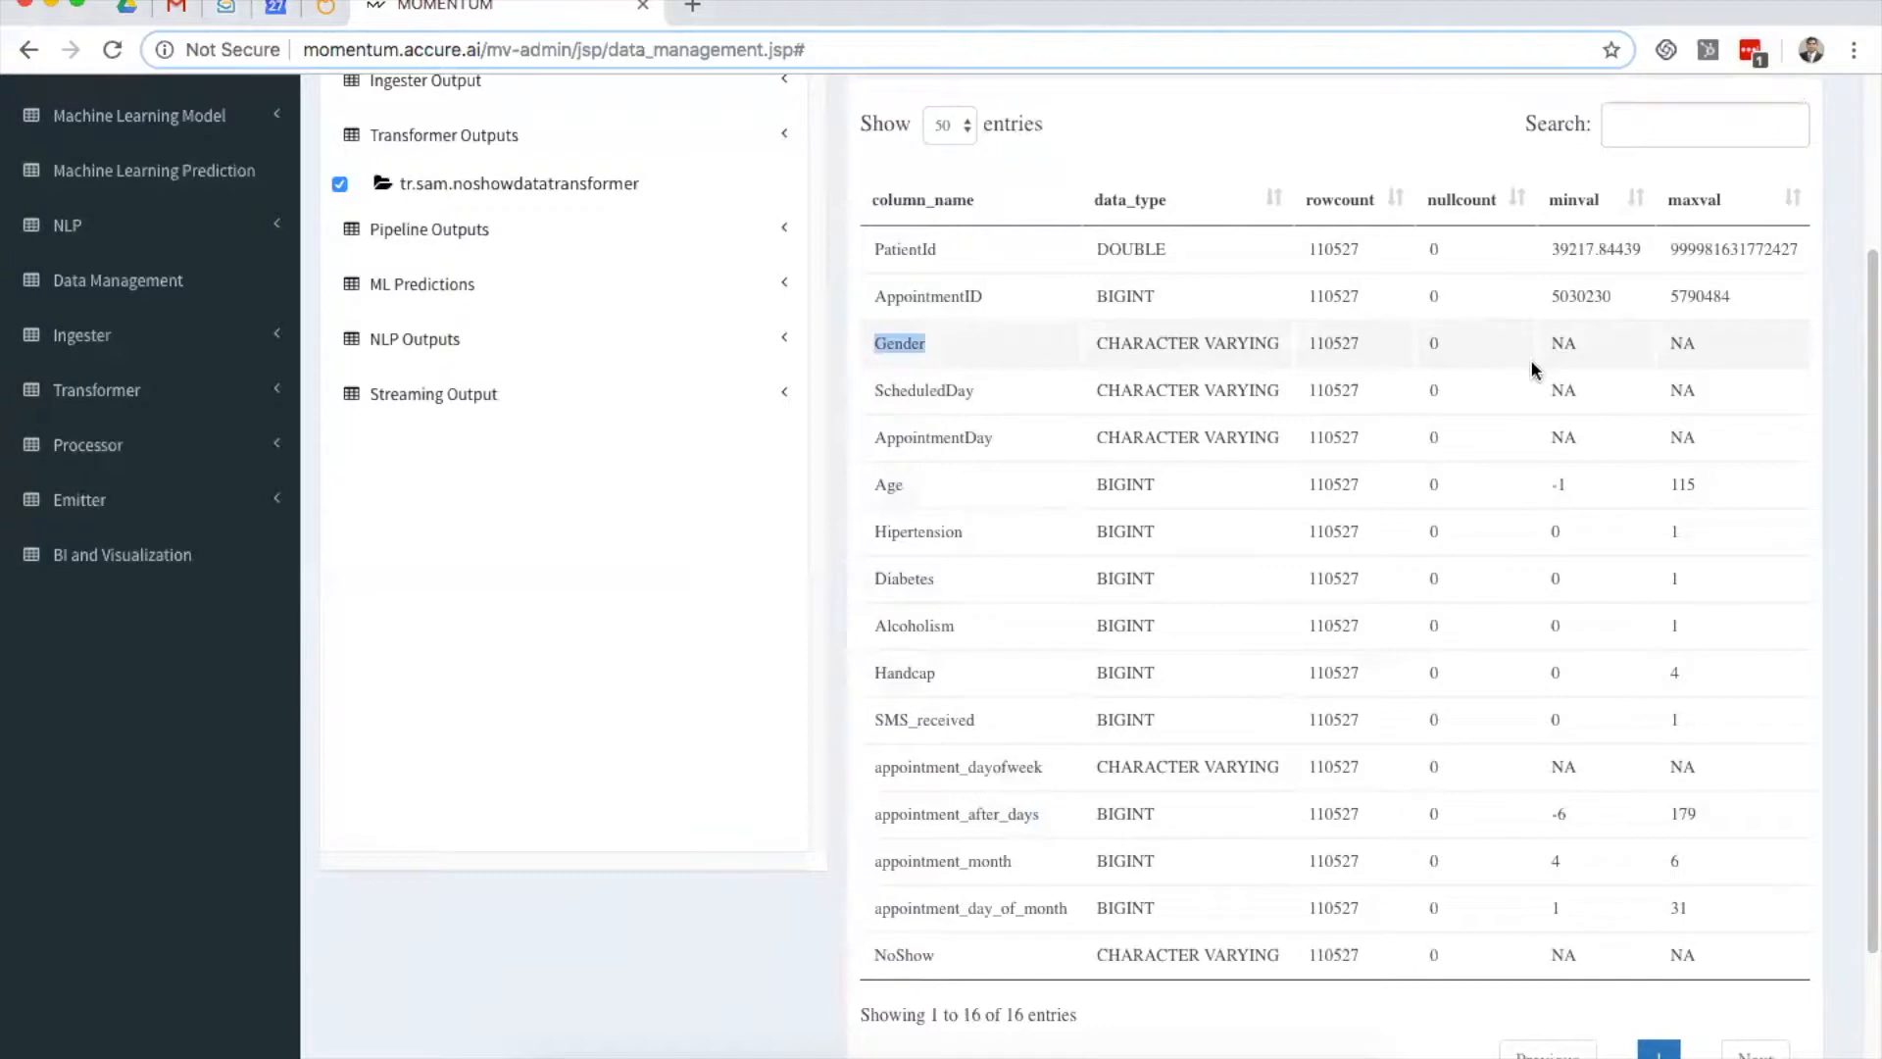
pyautogui.click(926, 348)
pyautogui.scroll(-1, 1050, 774)
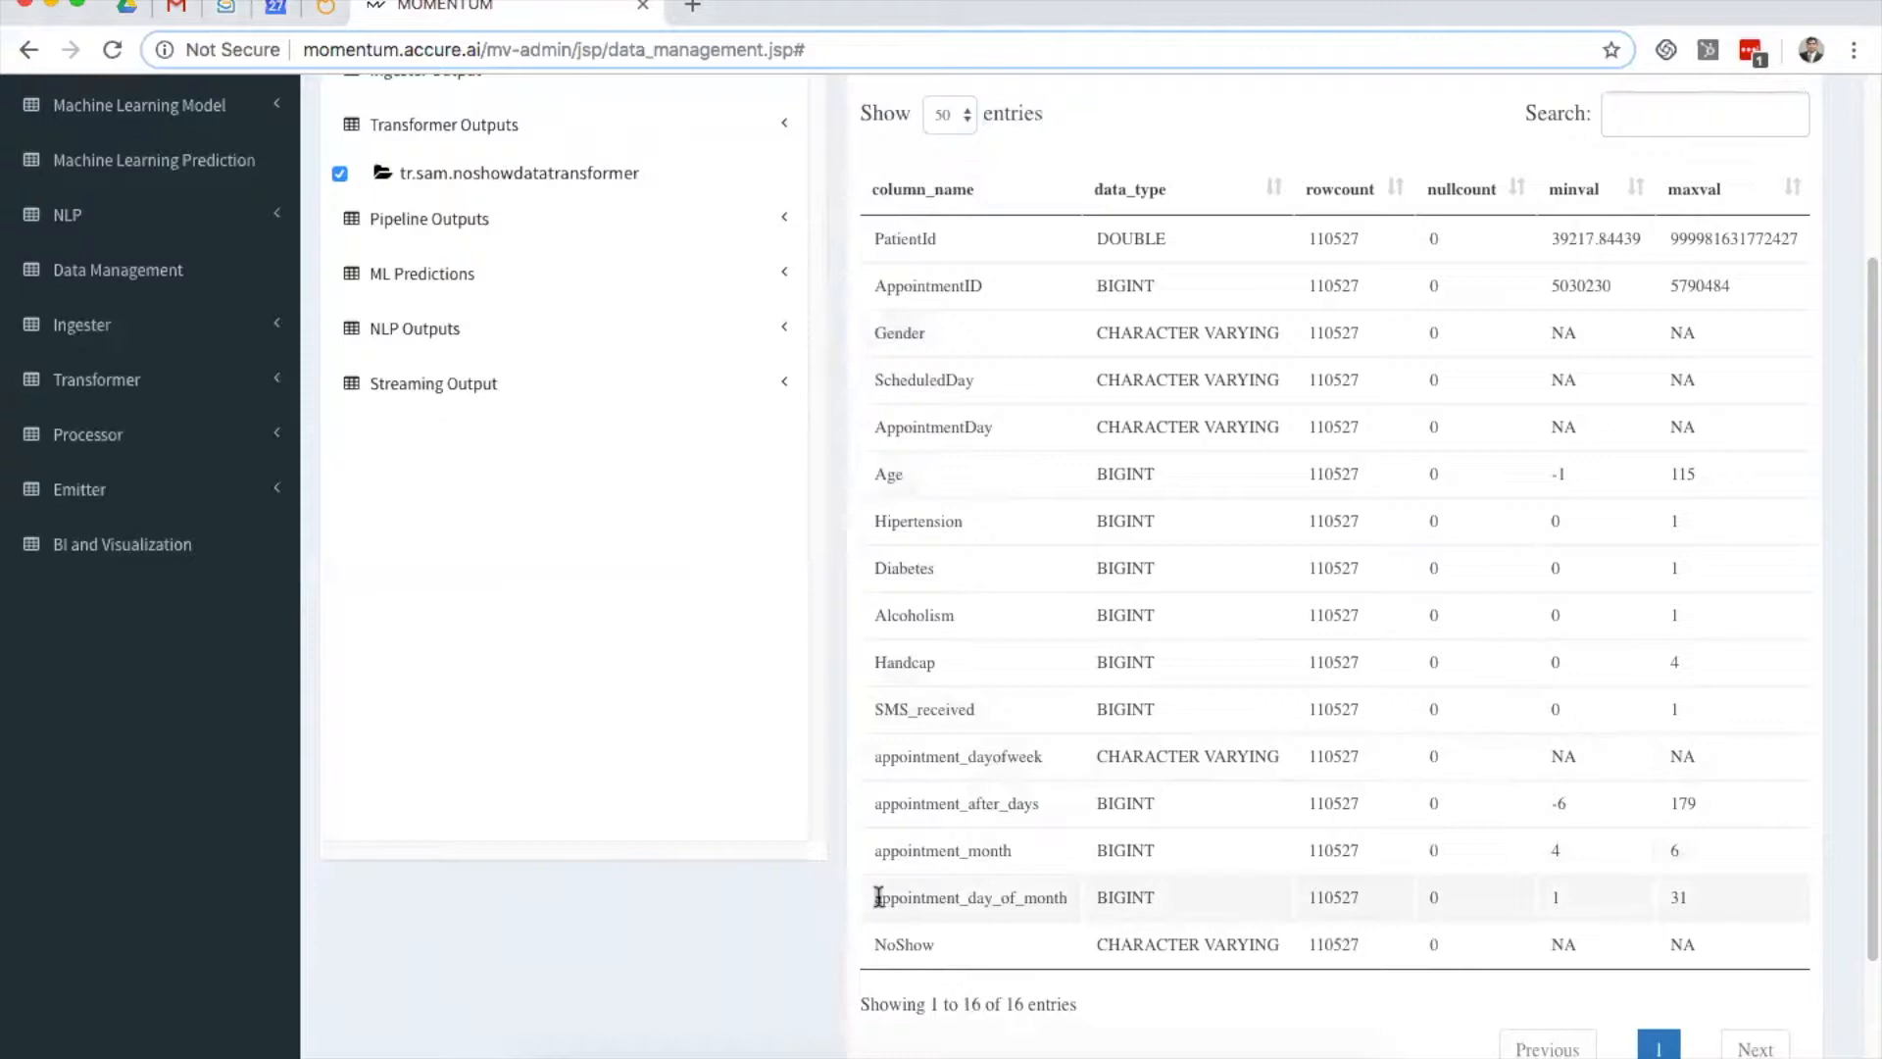
pyautogui.moveTo(882, 757); pyautogui.dragTo(988, 778)
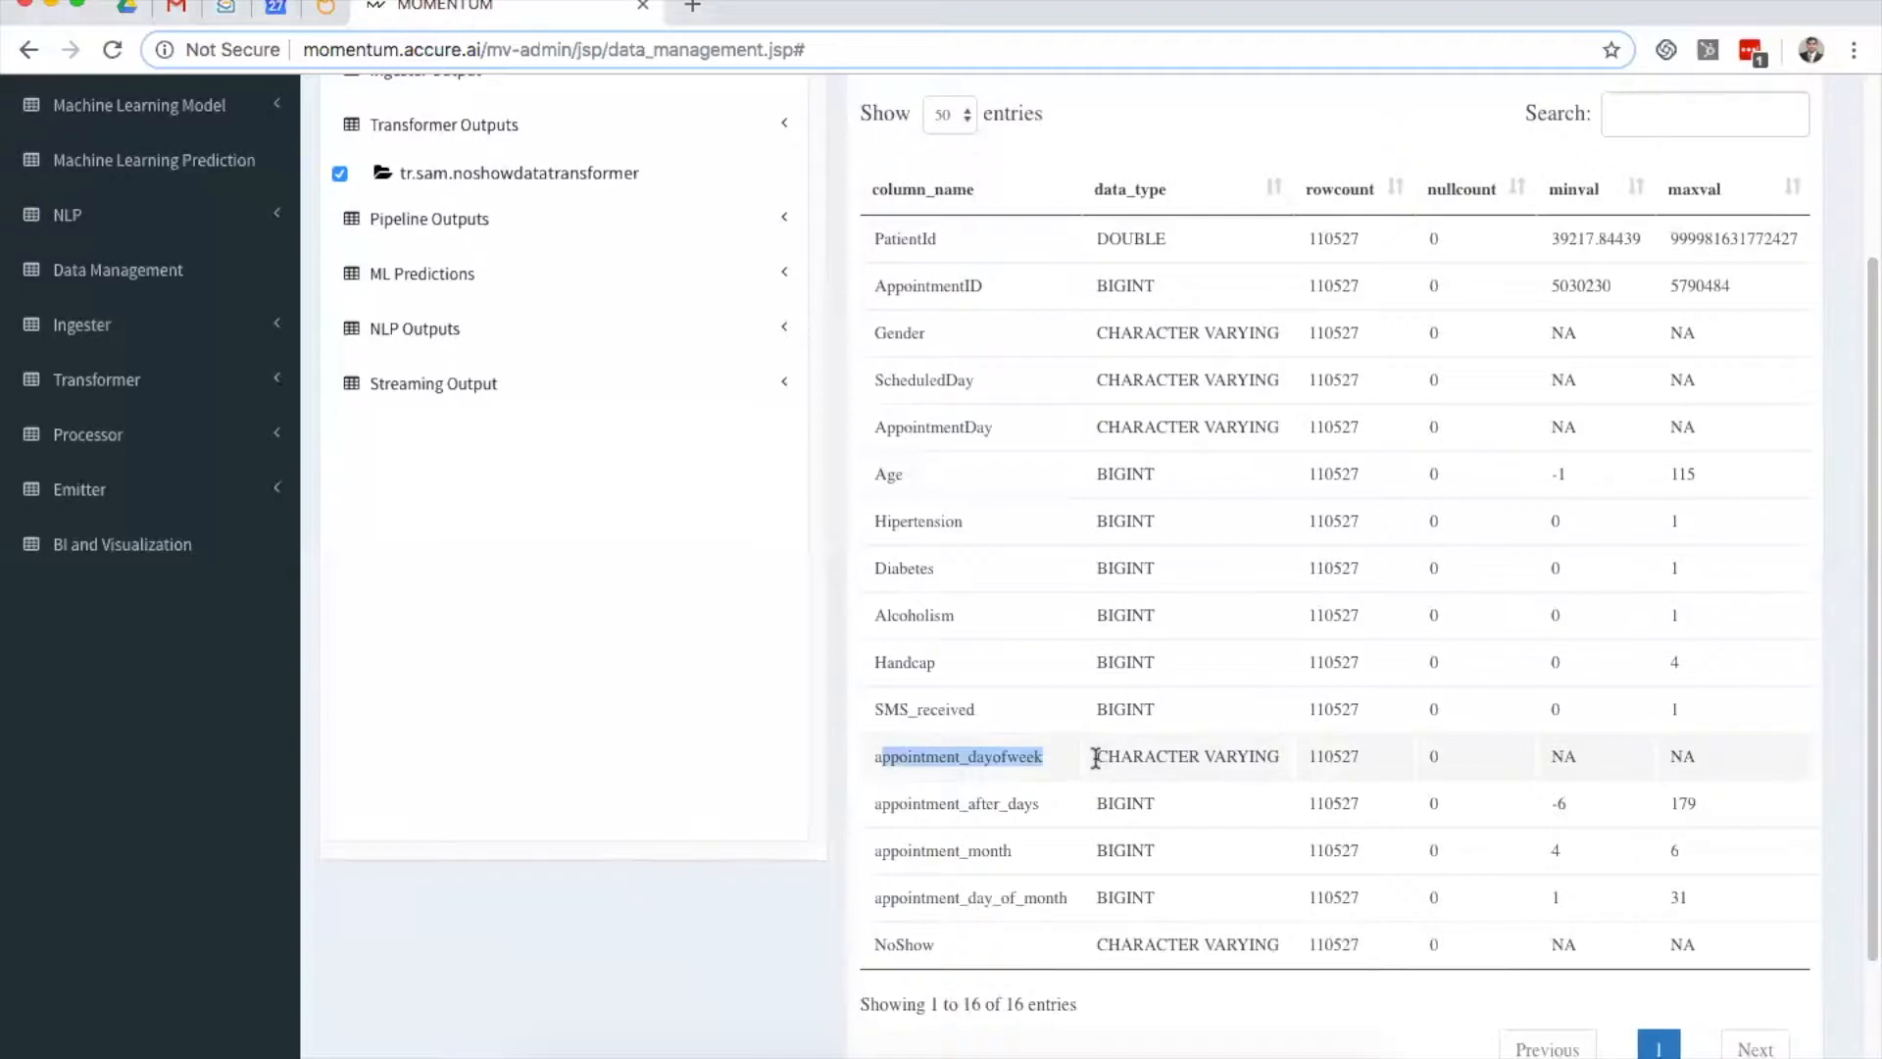
pyautogui.moveTo(1095, 758); pyautogui.dragTo(1241, 752)
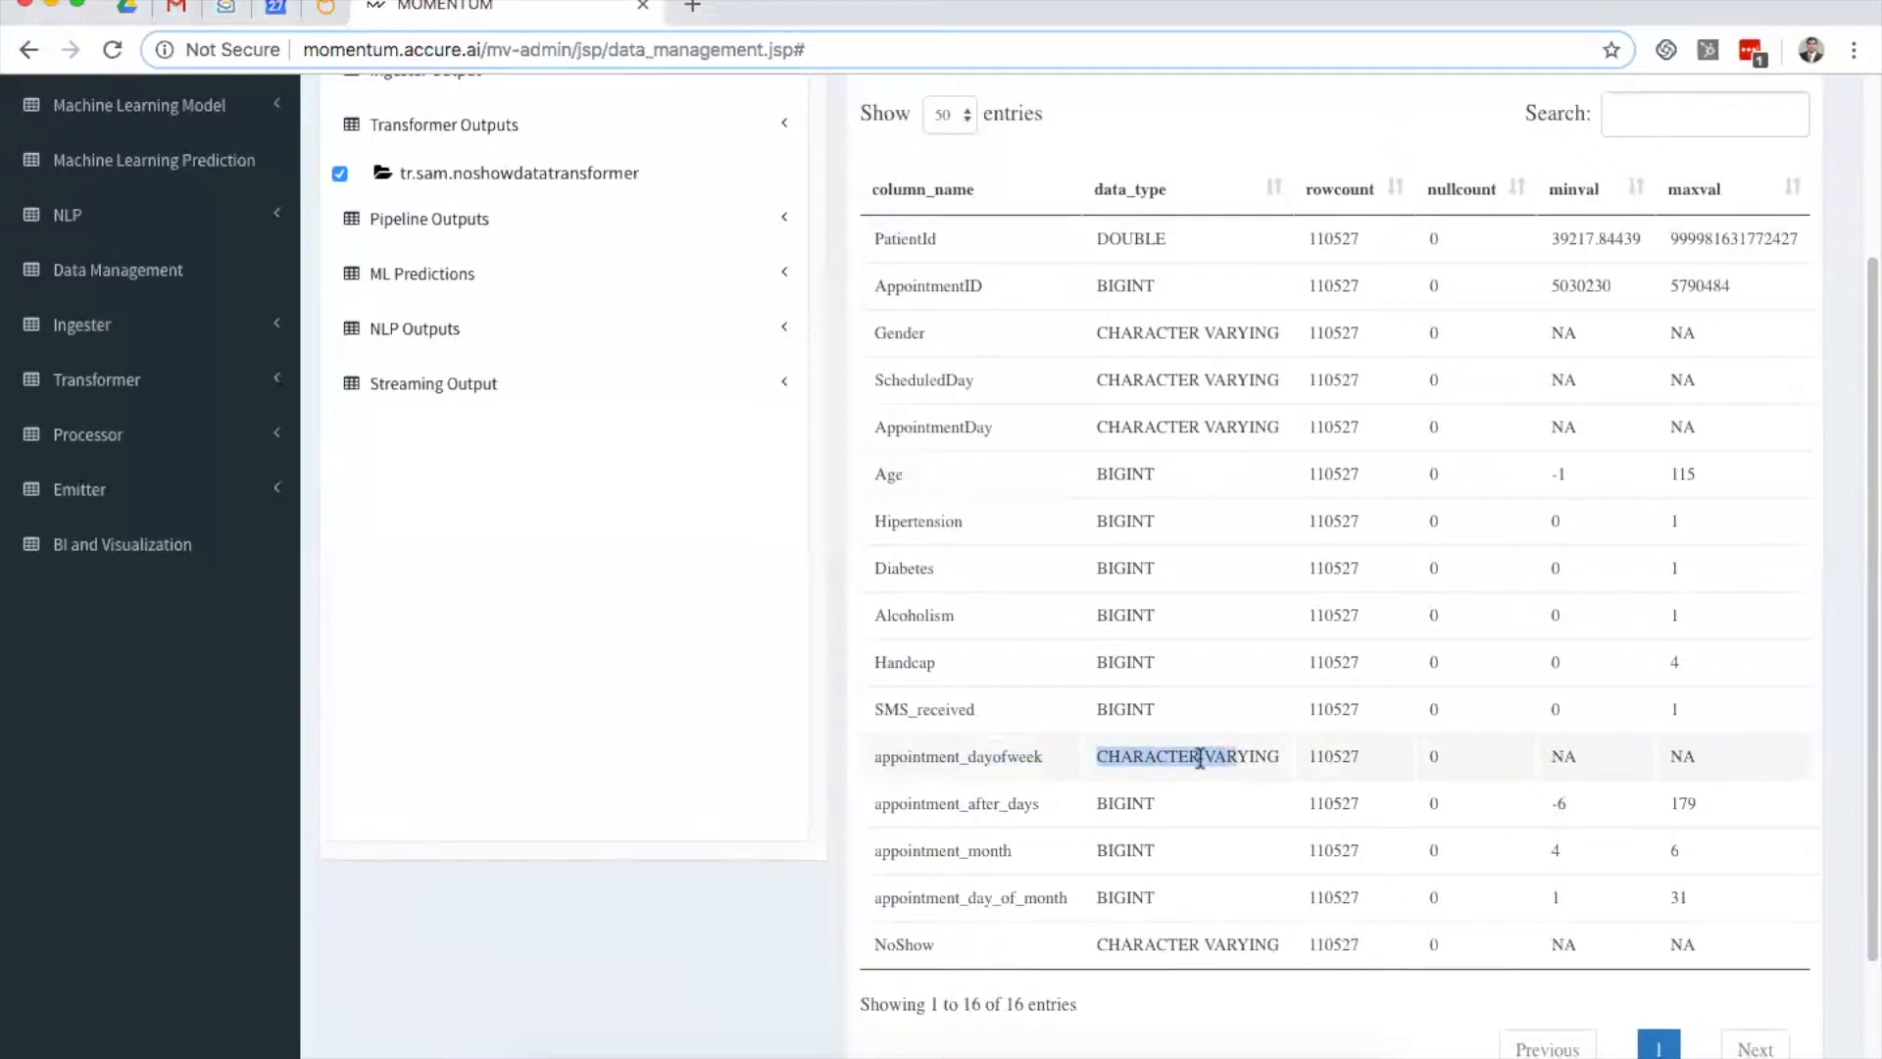
pyautogui.click(1193, 759)
pyautogui.moveTo(1096, 757); pyautogui.dragTo(1260, 756)
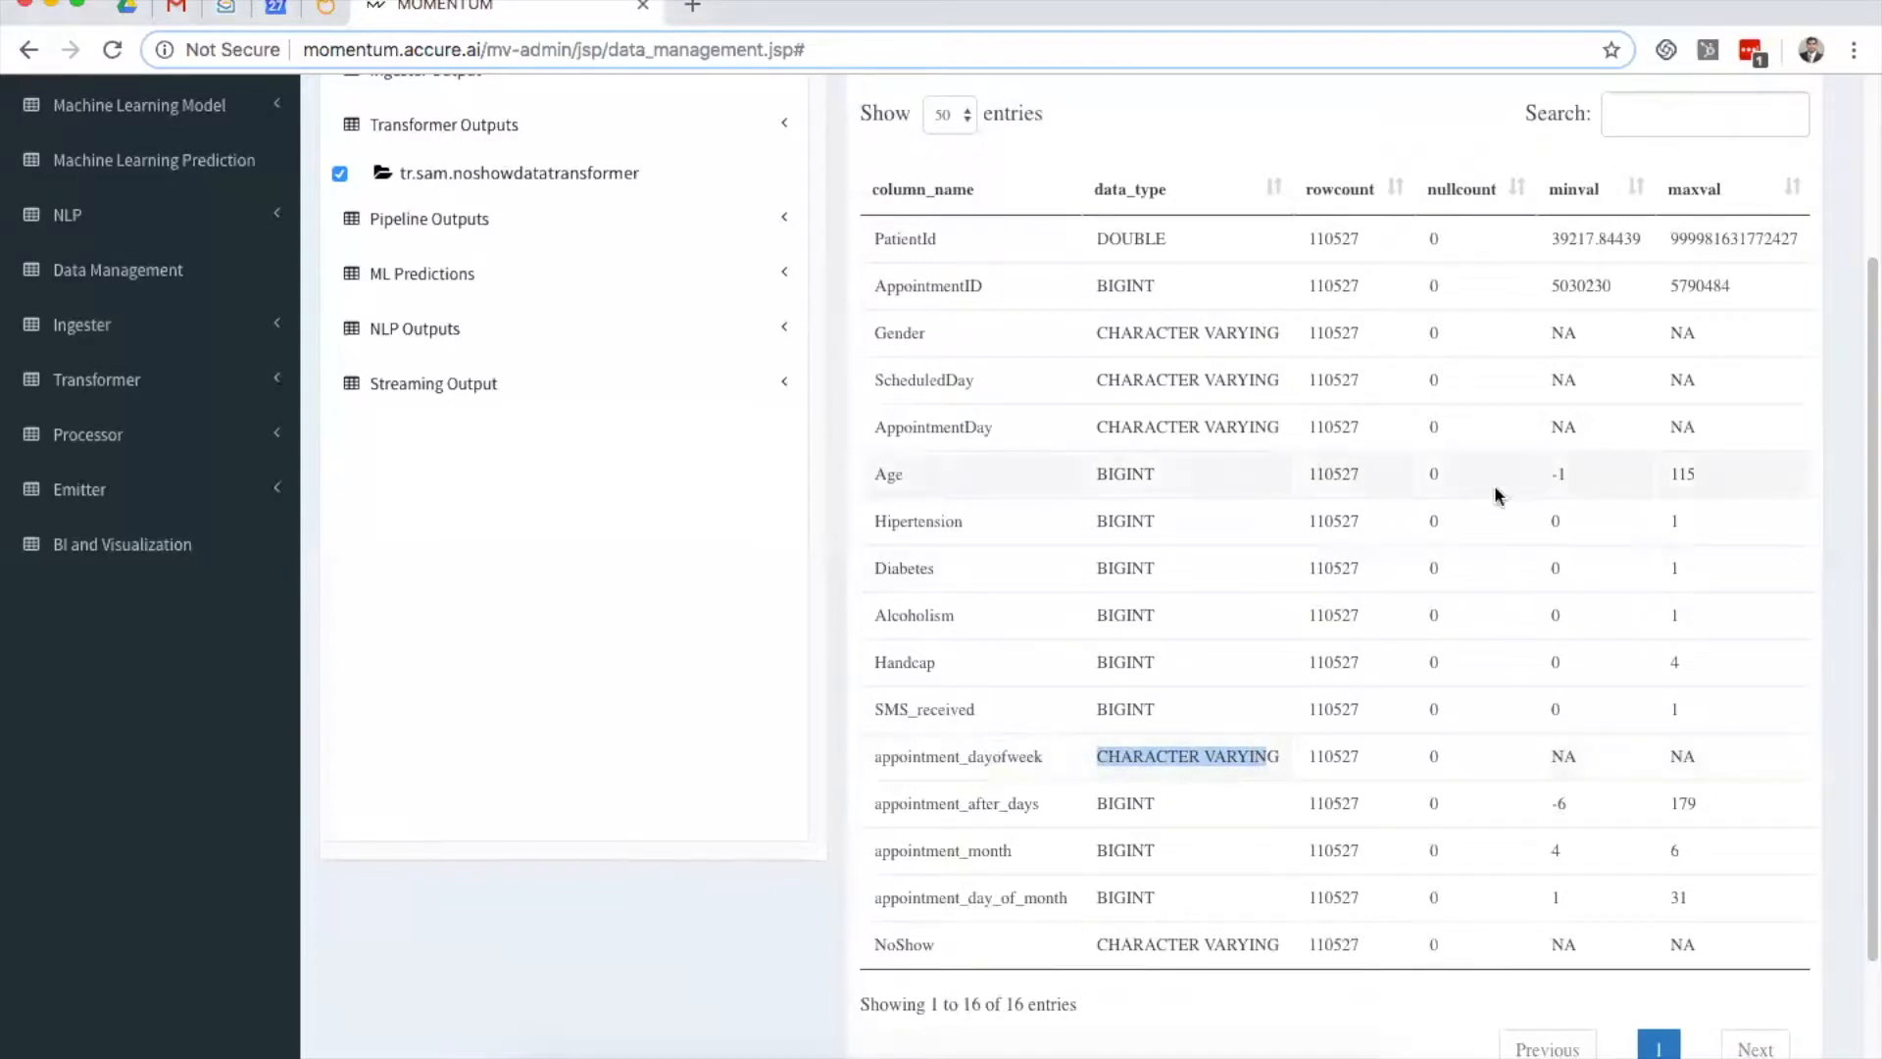
pyautogui.scroll(1, 1224, 662)
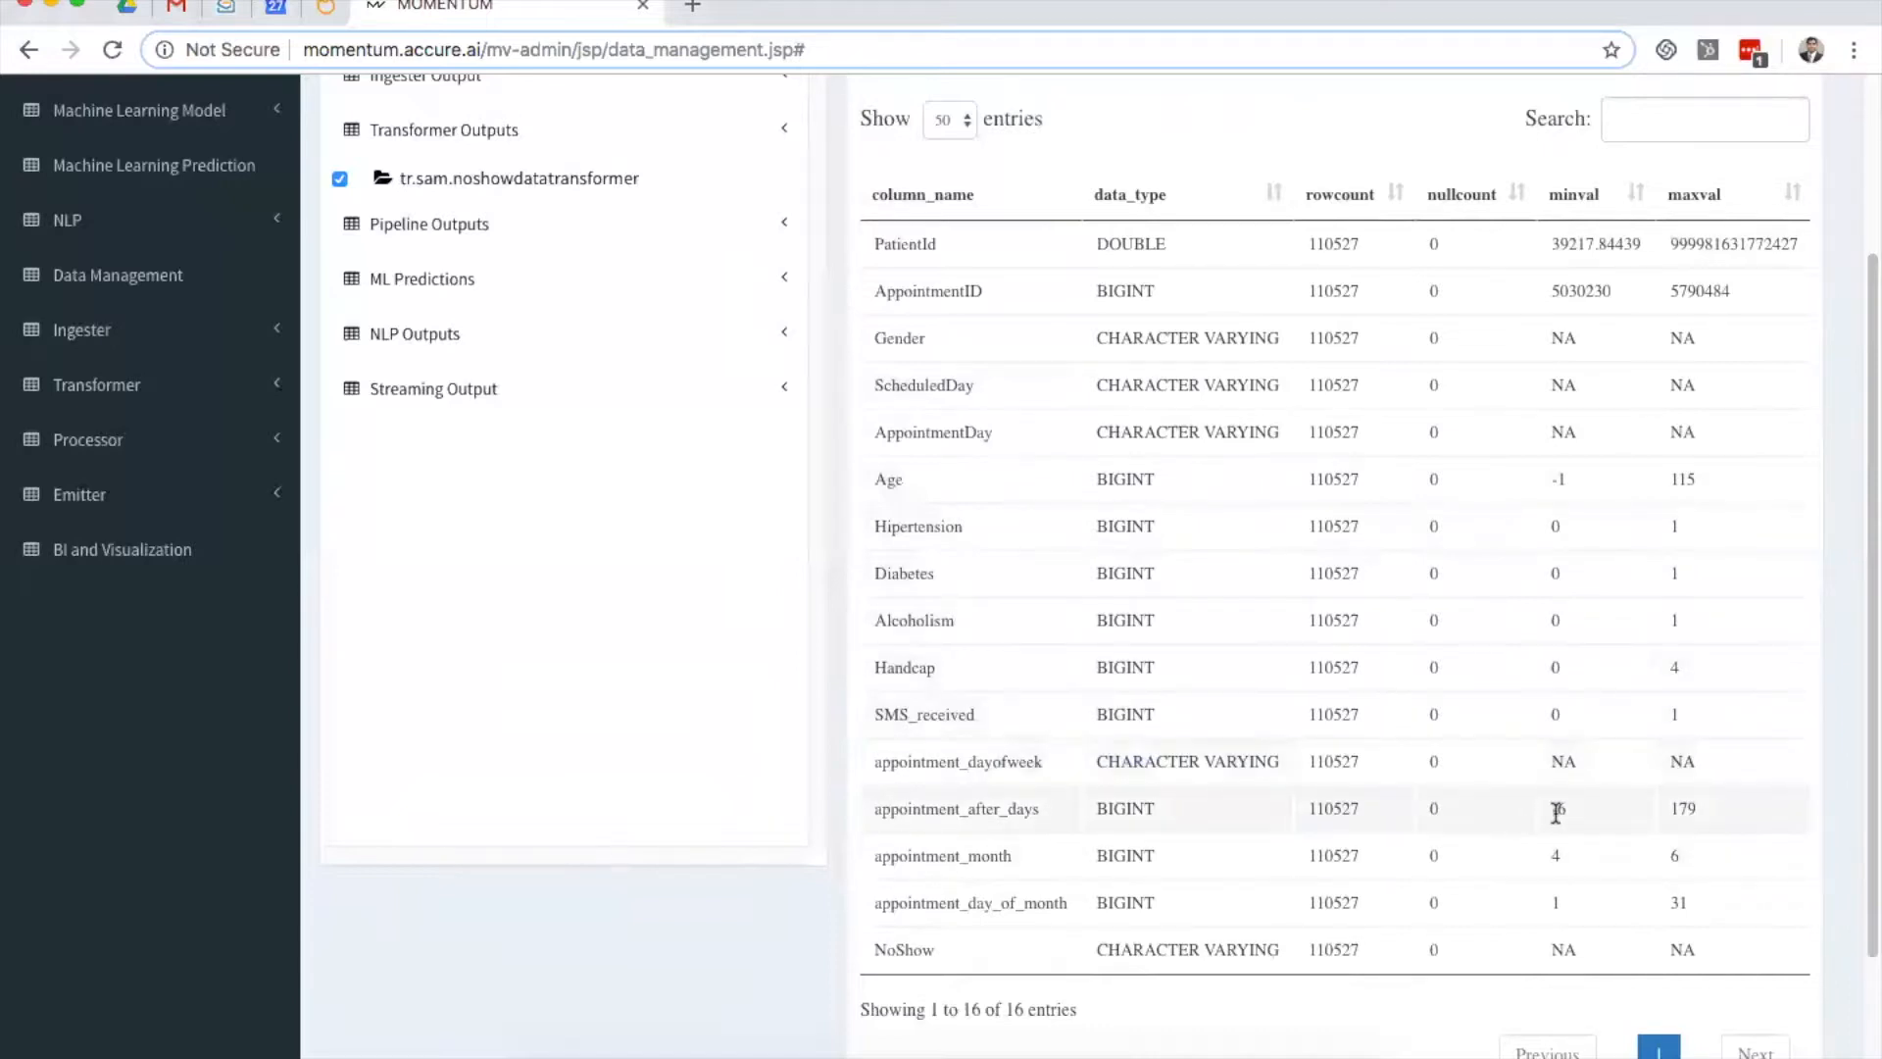
# Step: Recheck the minimum of appointment_after_days and start an interactive query selecting appointment_after_days, count(*) from the noshowdatatransformer output
pyautogui.moveTo(1550, 810); pyautogui.dragTo(1576, 819)
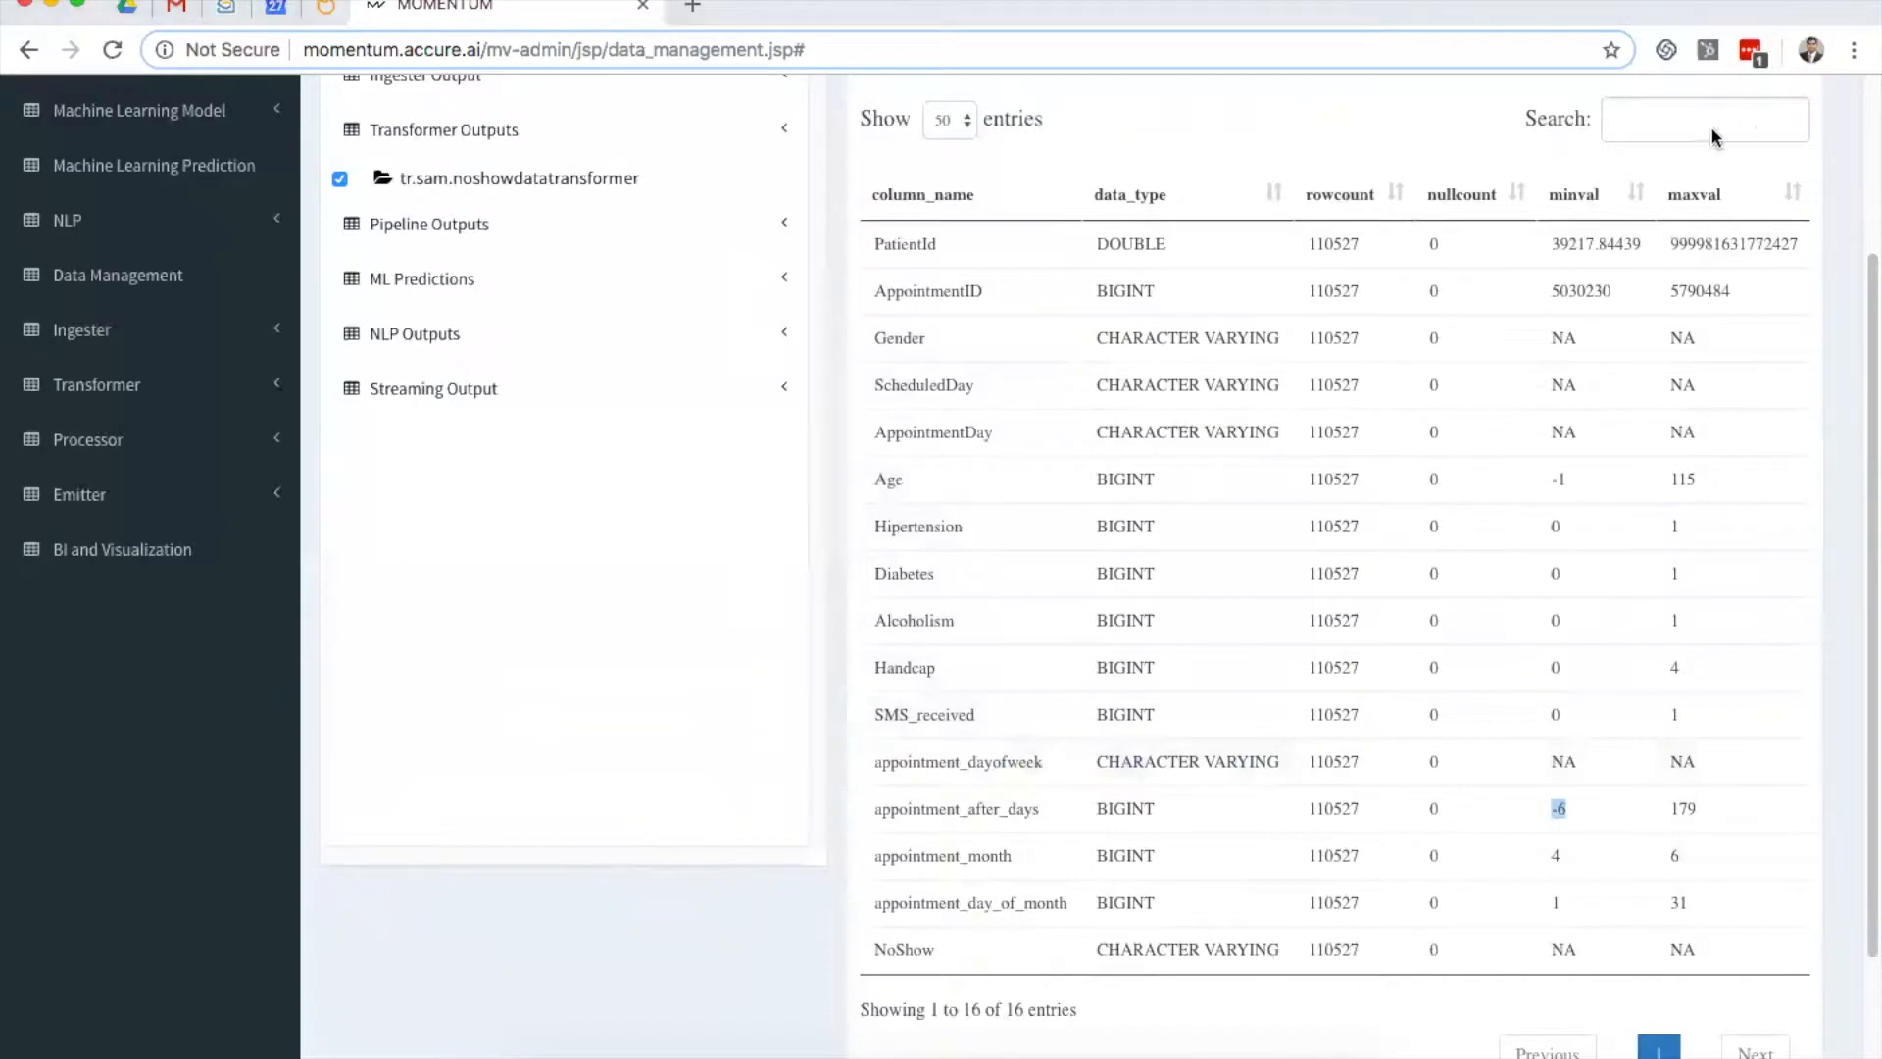
pyautogui.scroll(3, 1714, 137)
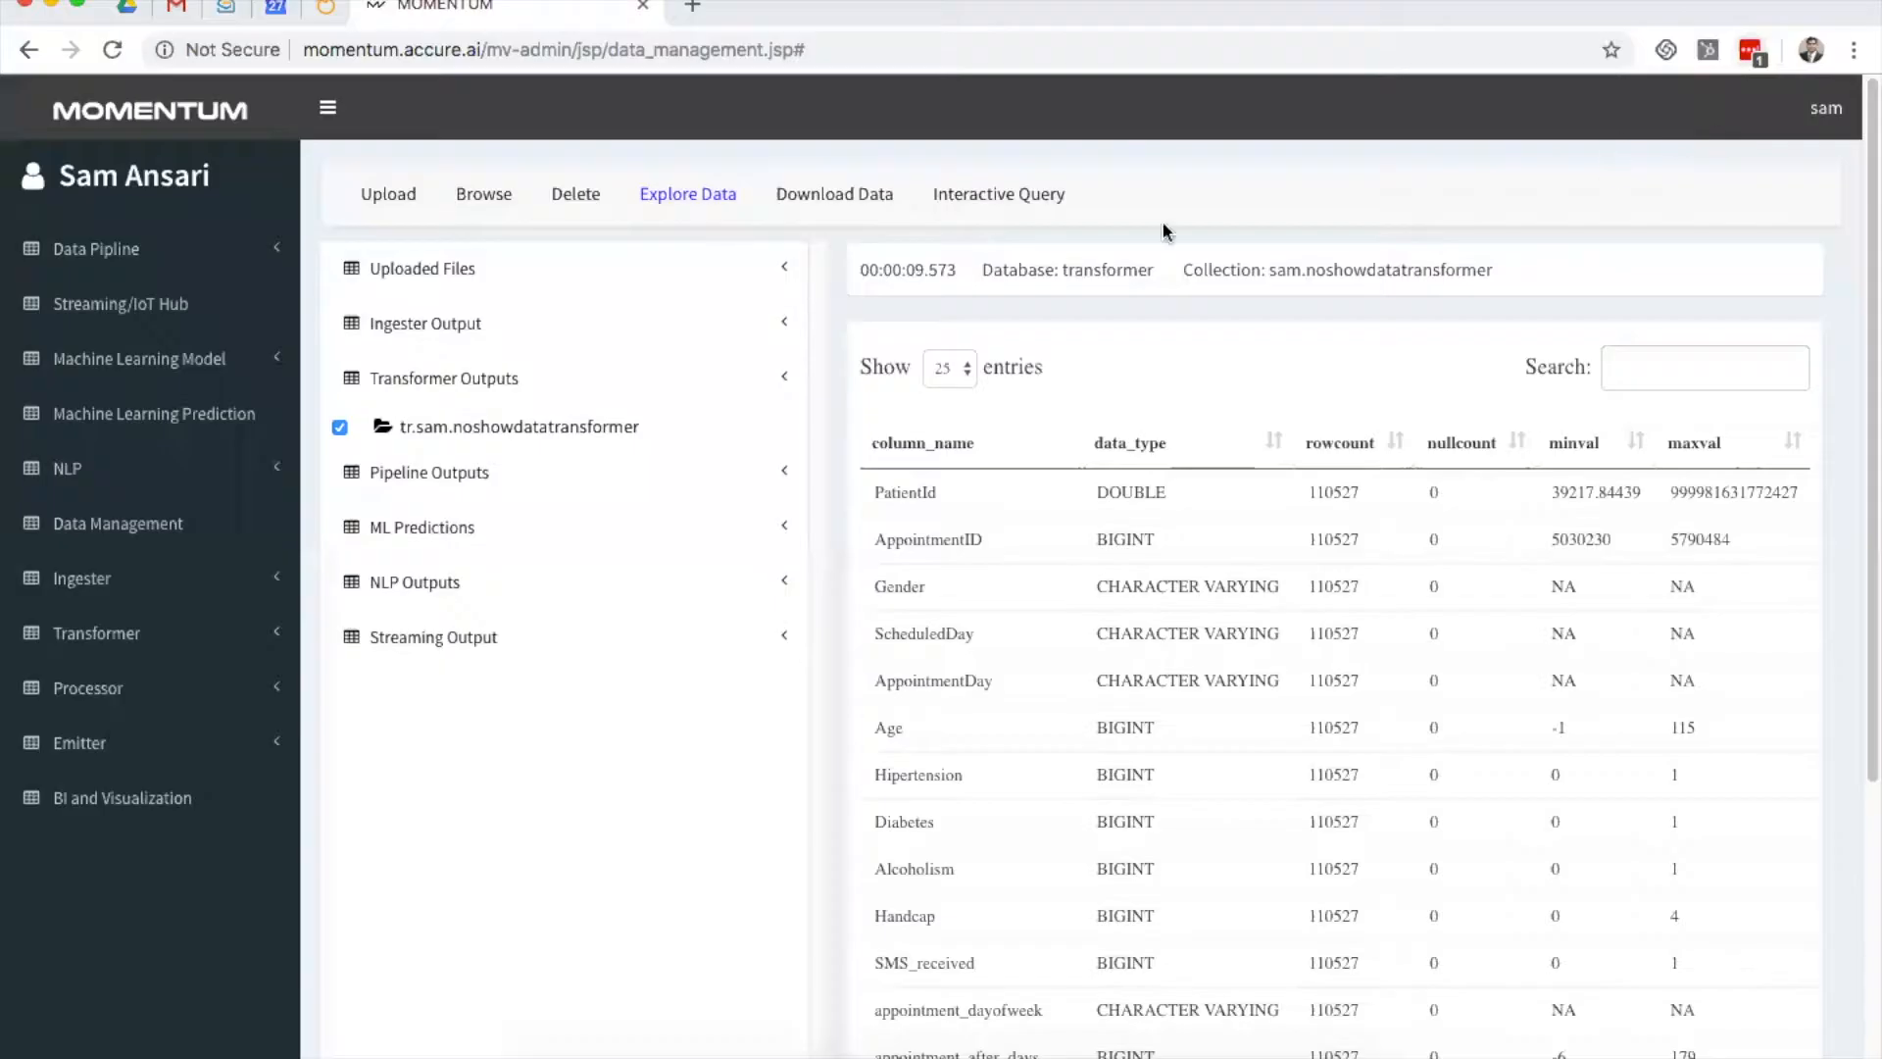
pyautogui.click(1019, 195)
pyautogui.click(1038, 290)
pyautogui.write('s')
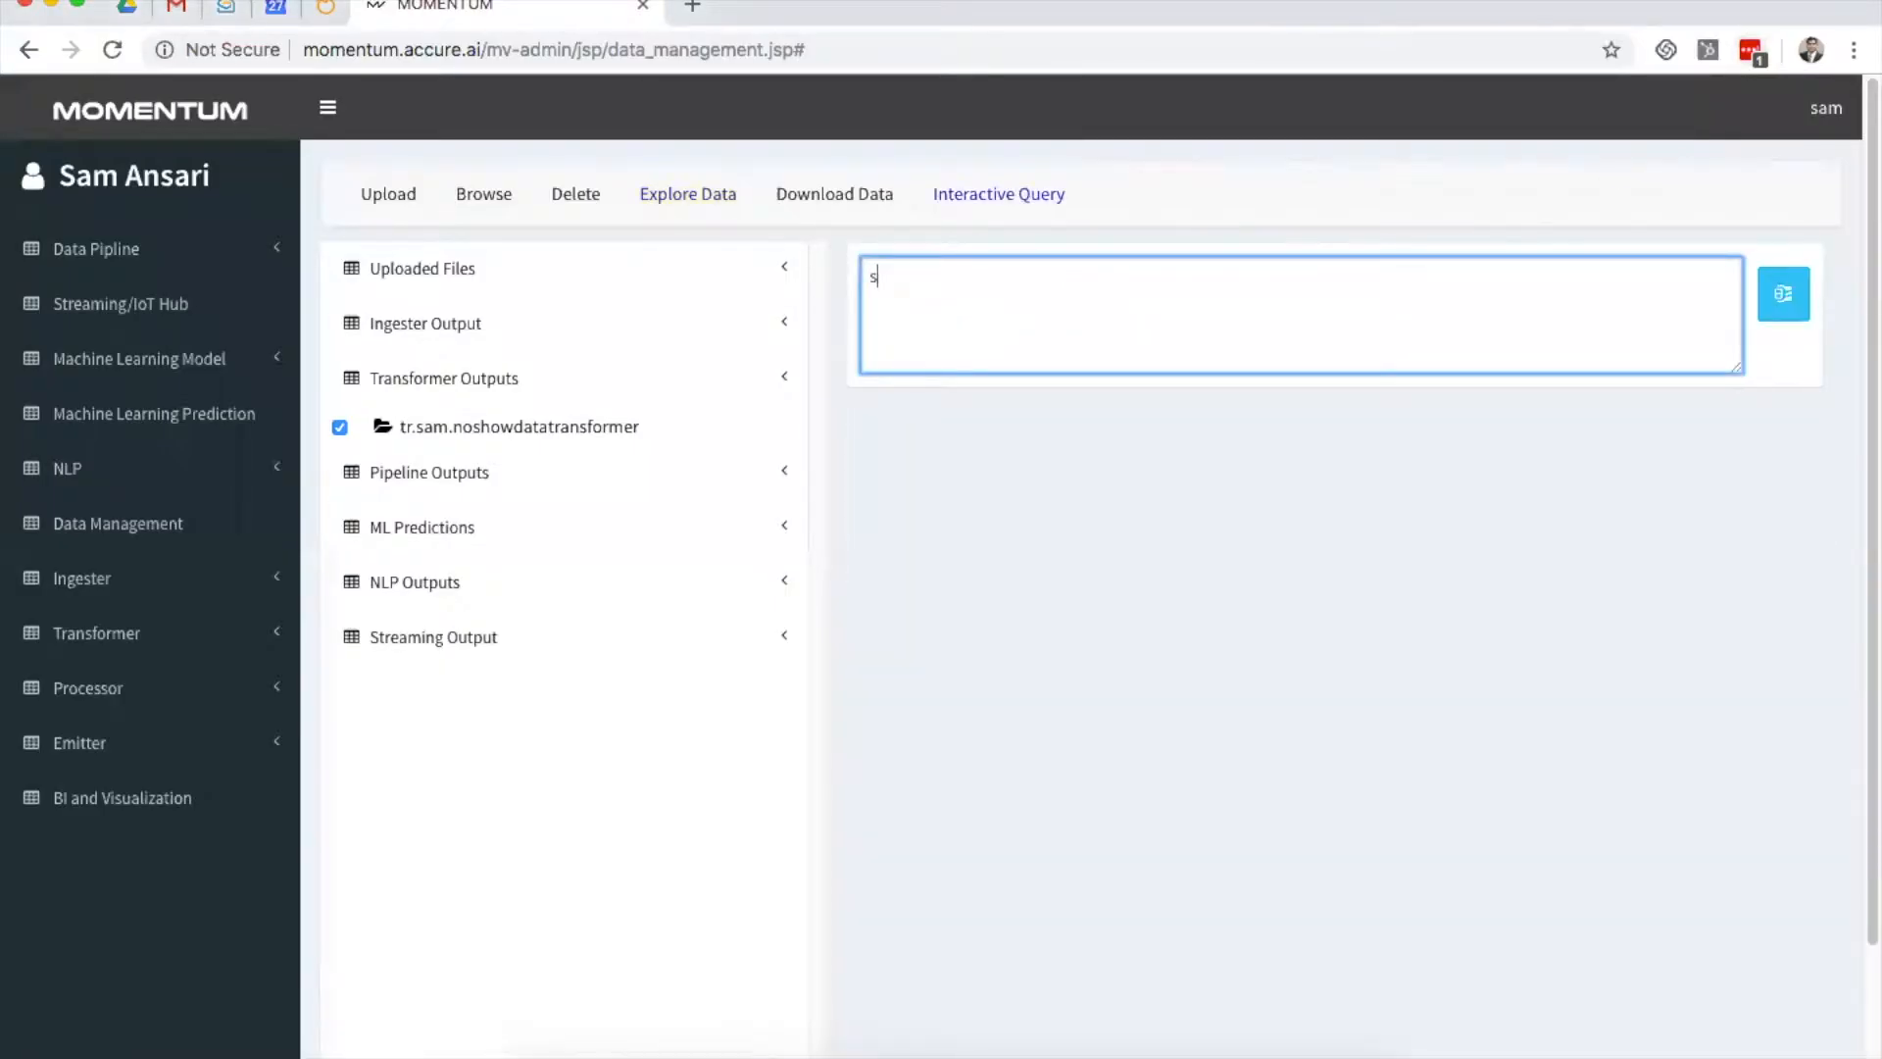
pyautogui.write('elect appointment_after_days, count(*) from')
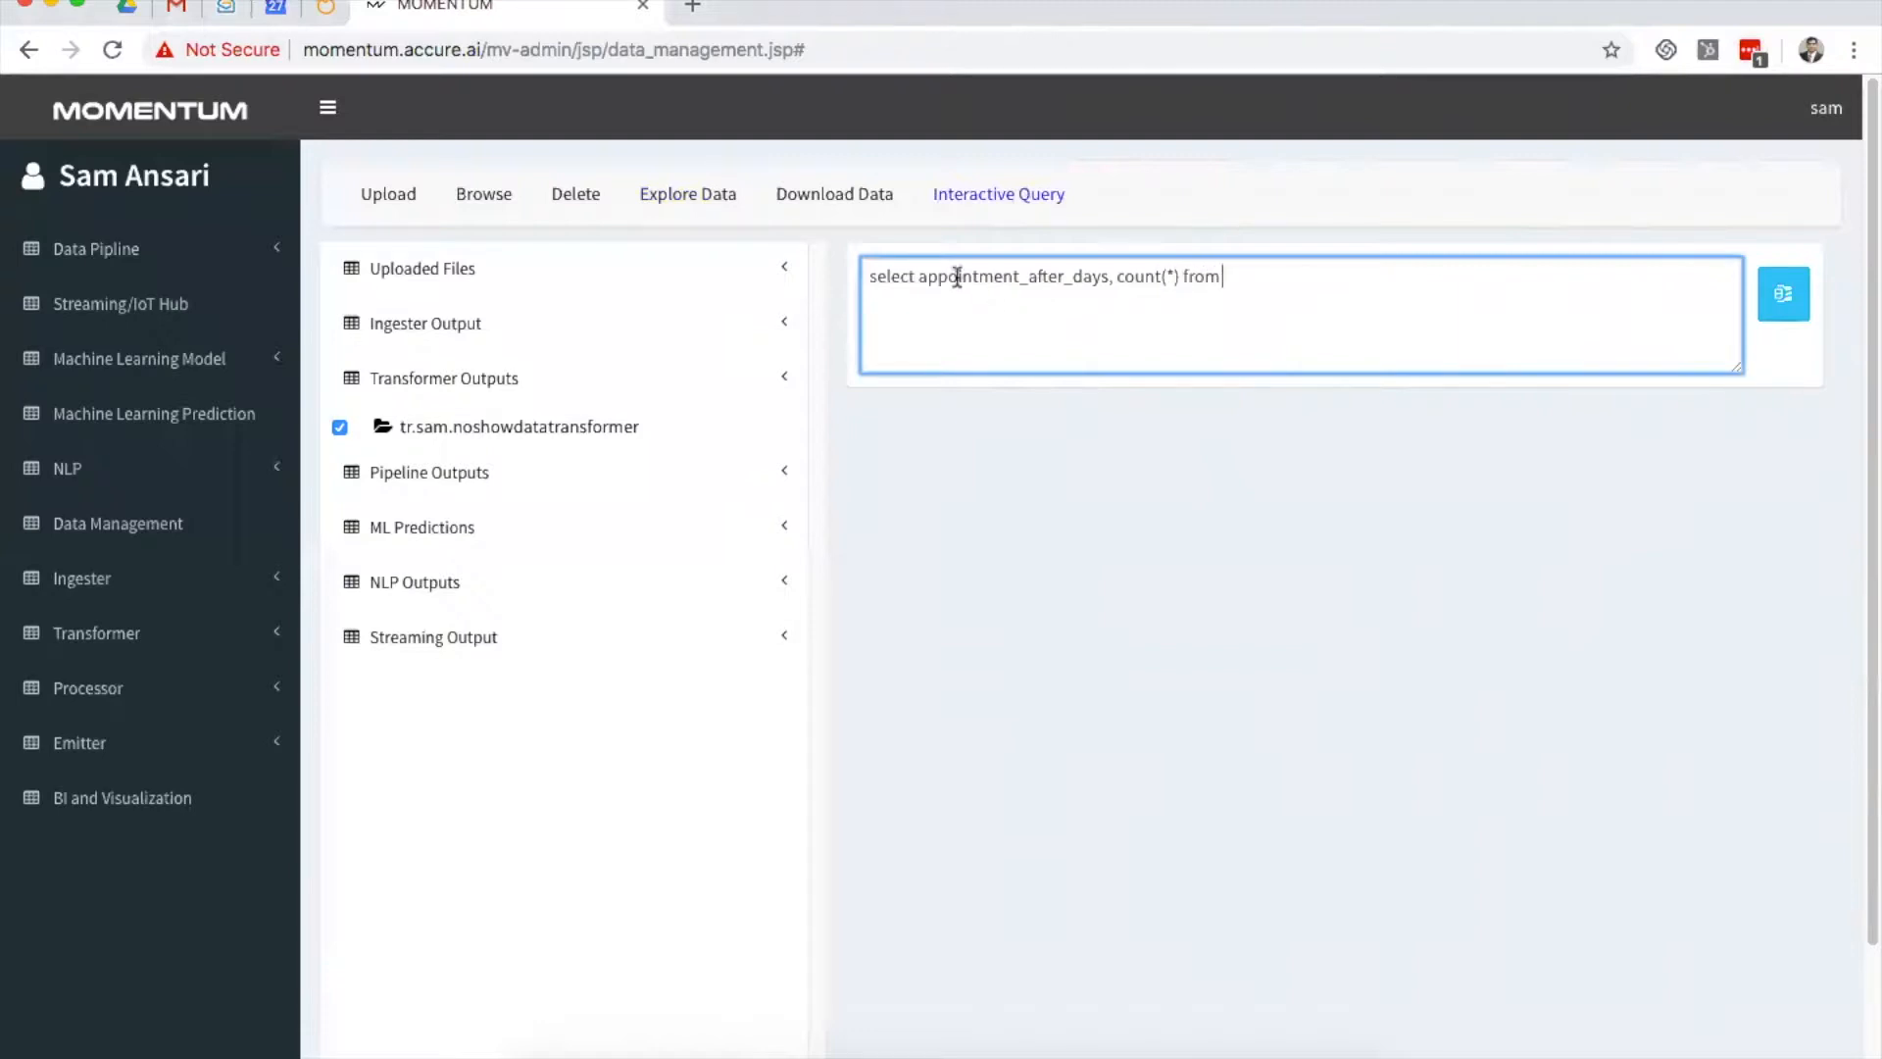
pyautogui.rightClick(608, 428)
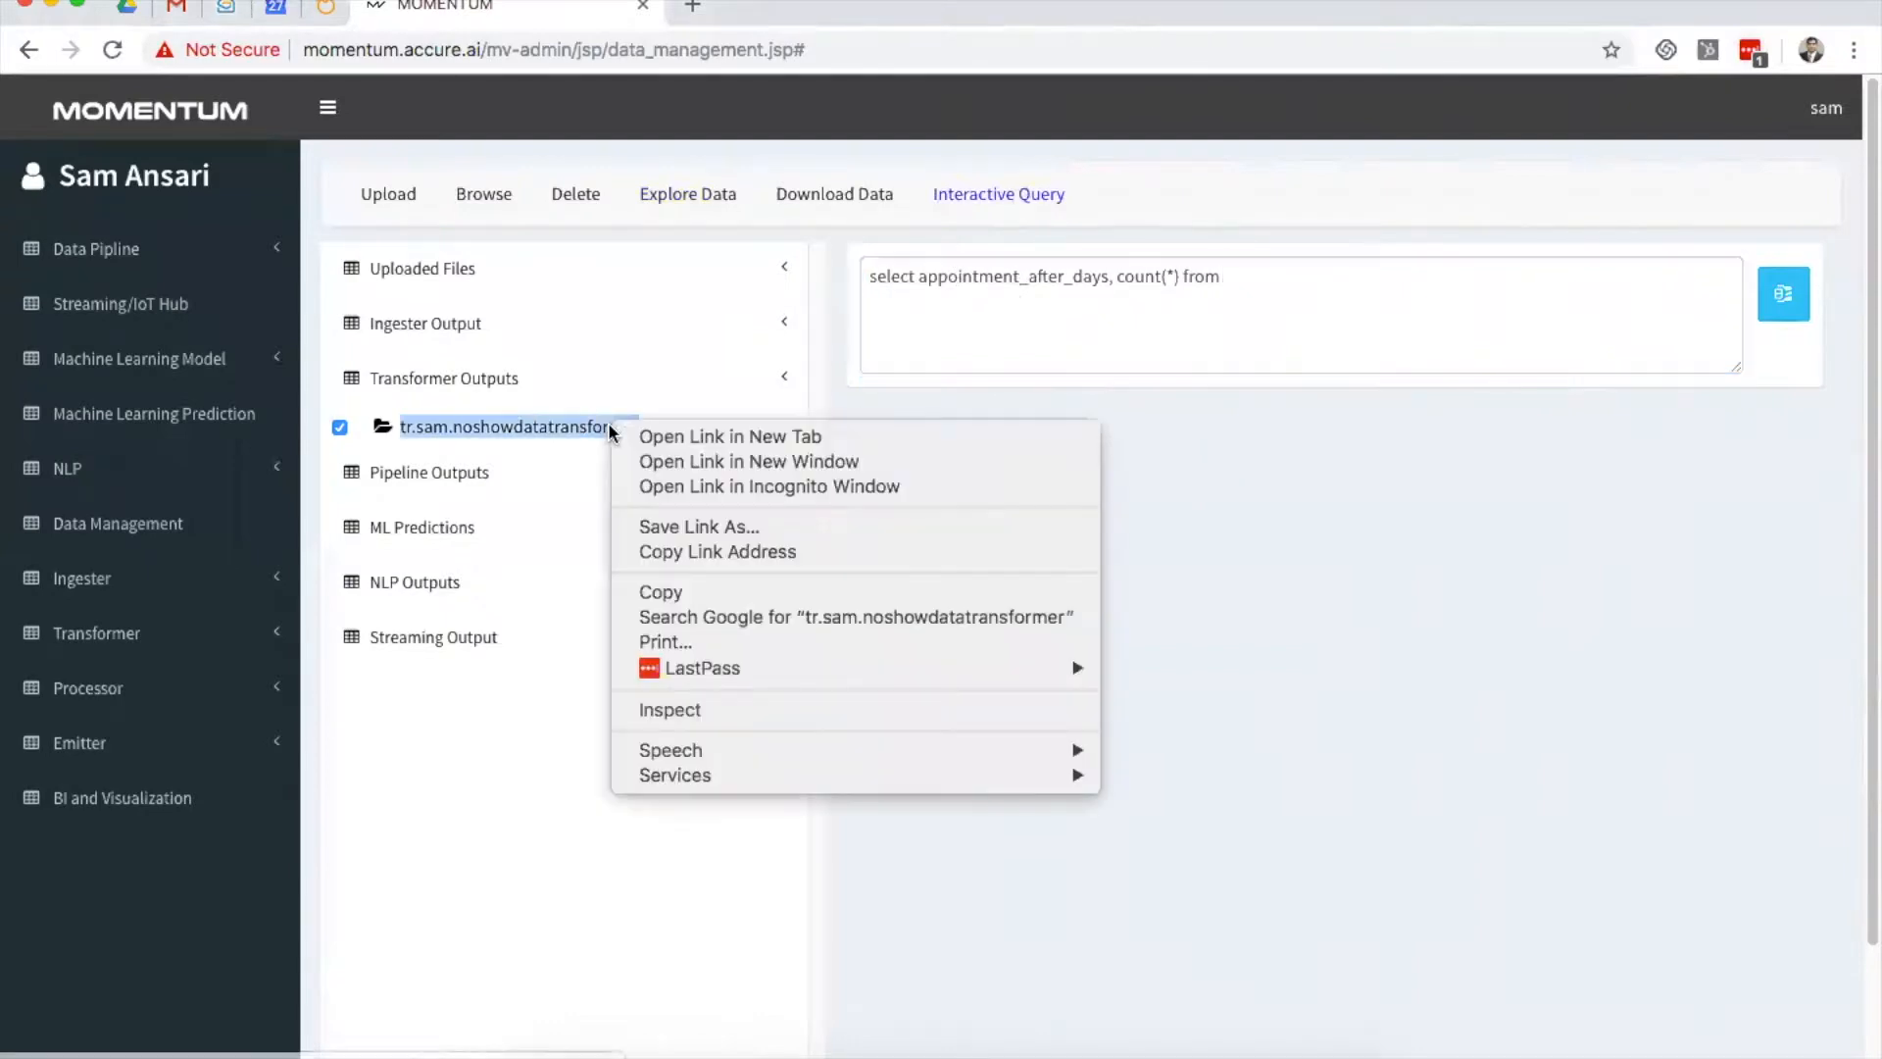
pyautogui.click(674, 589)
pyautogui.click(1255, 275)
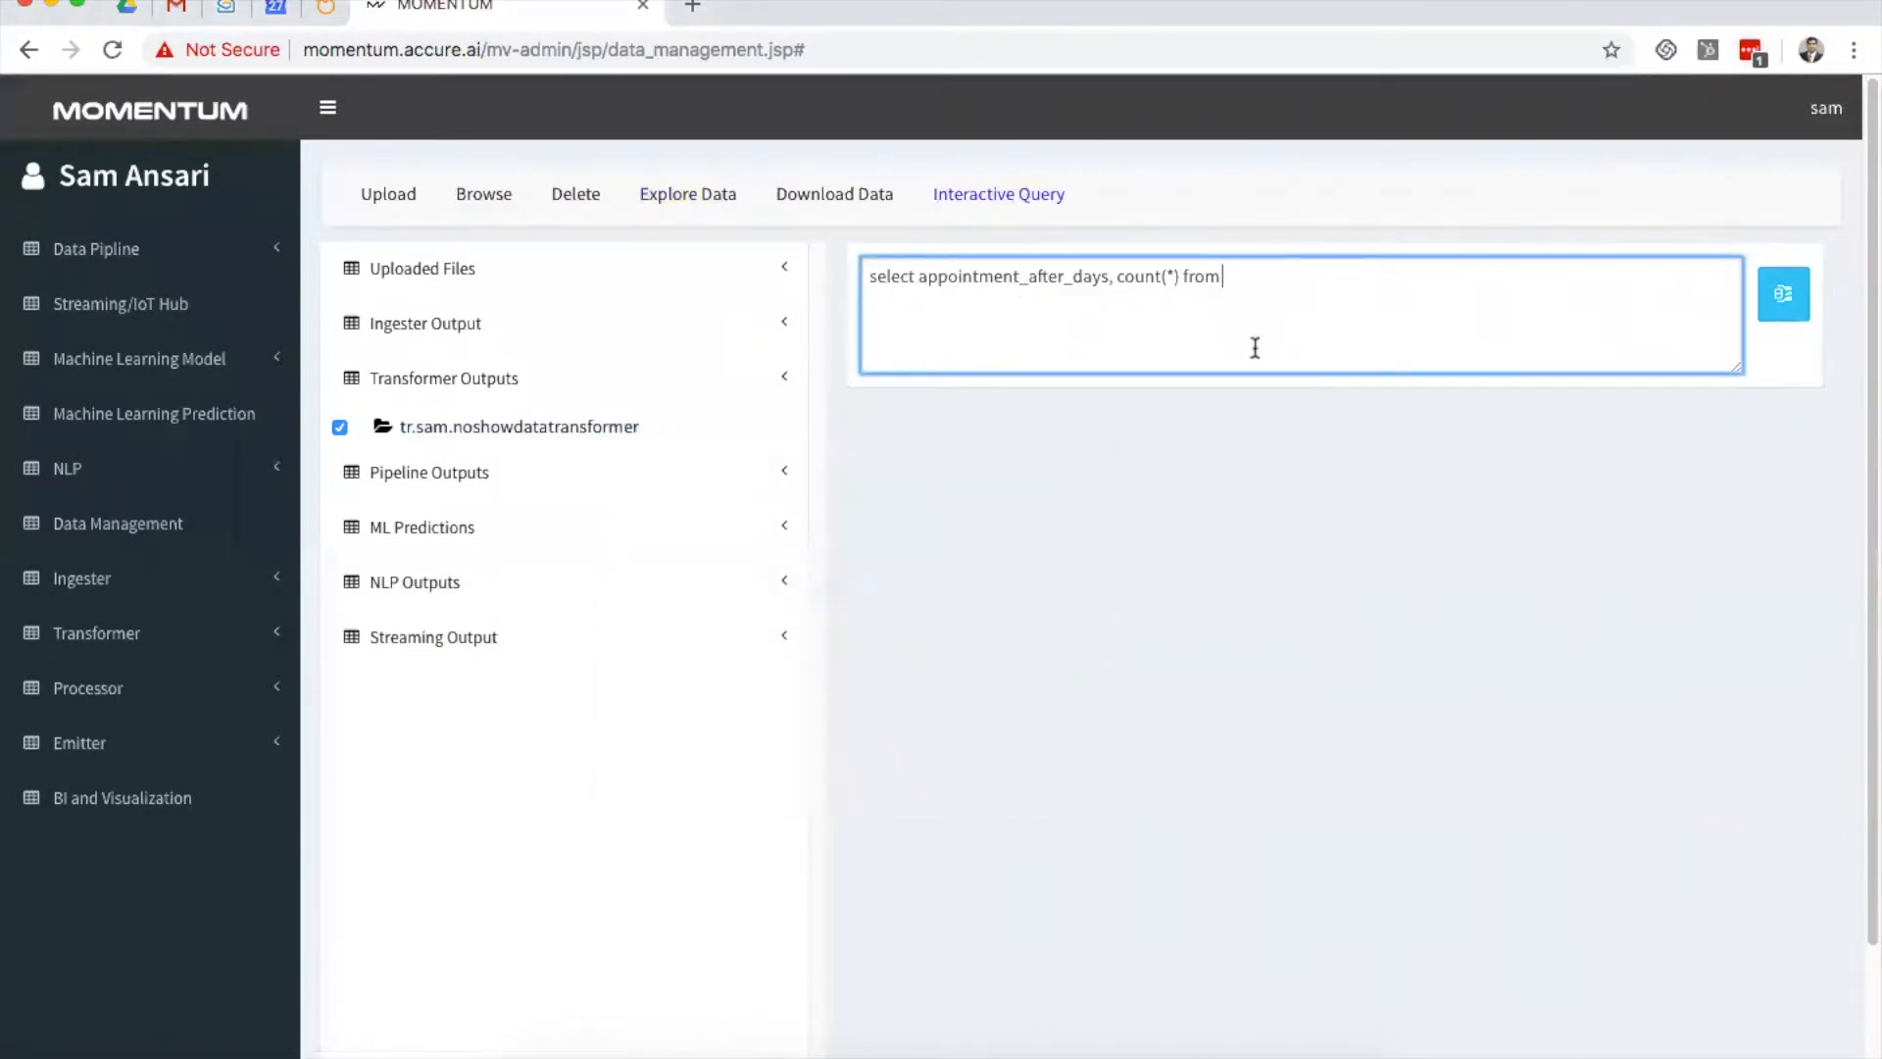
pyautogui.press('super+v')
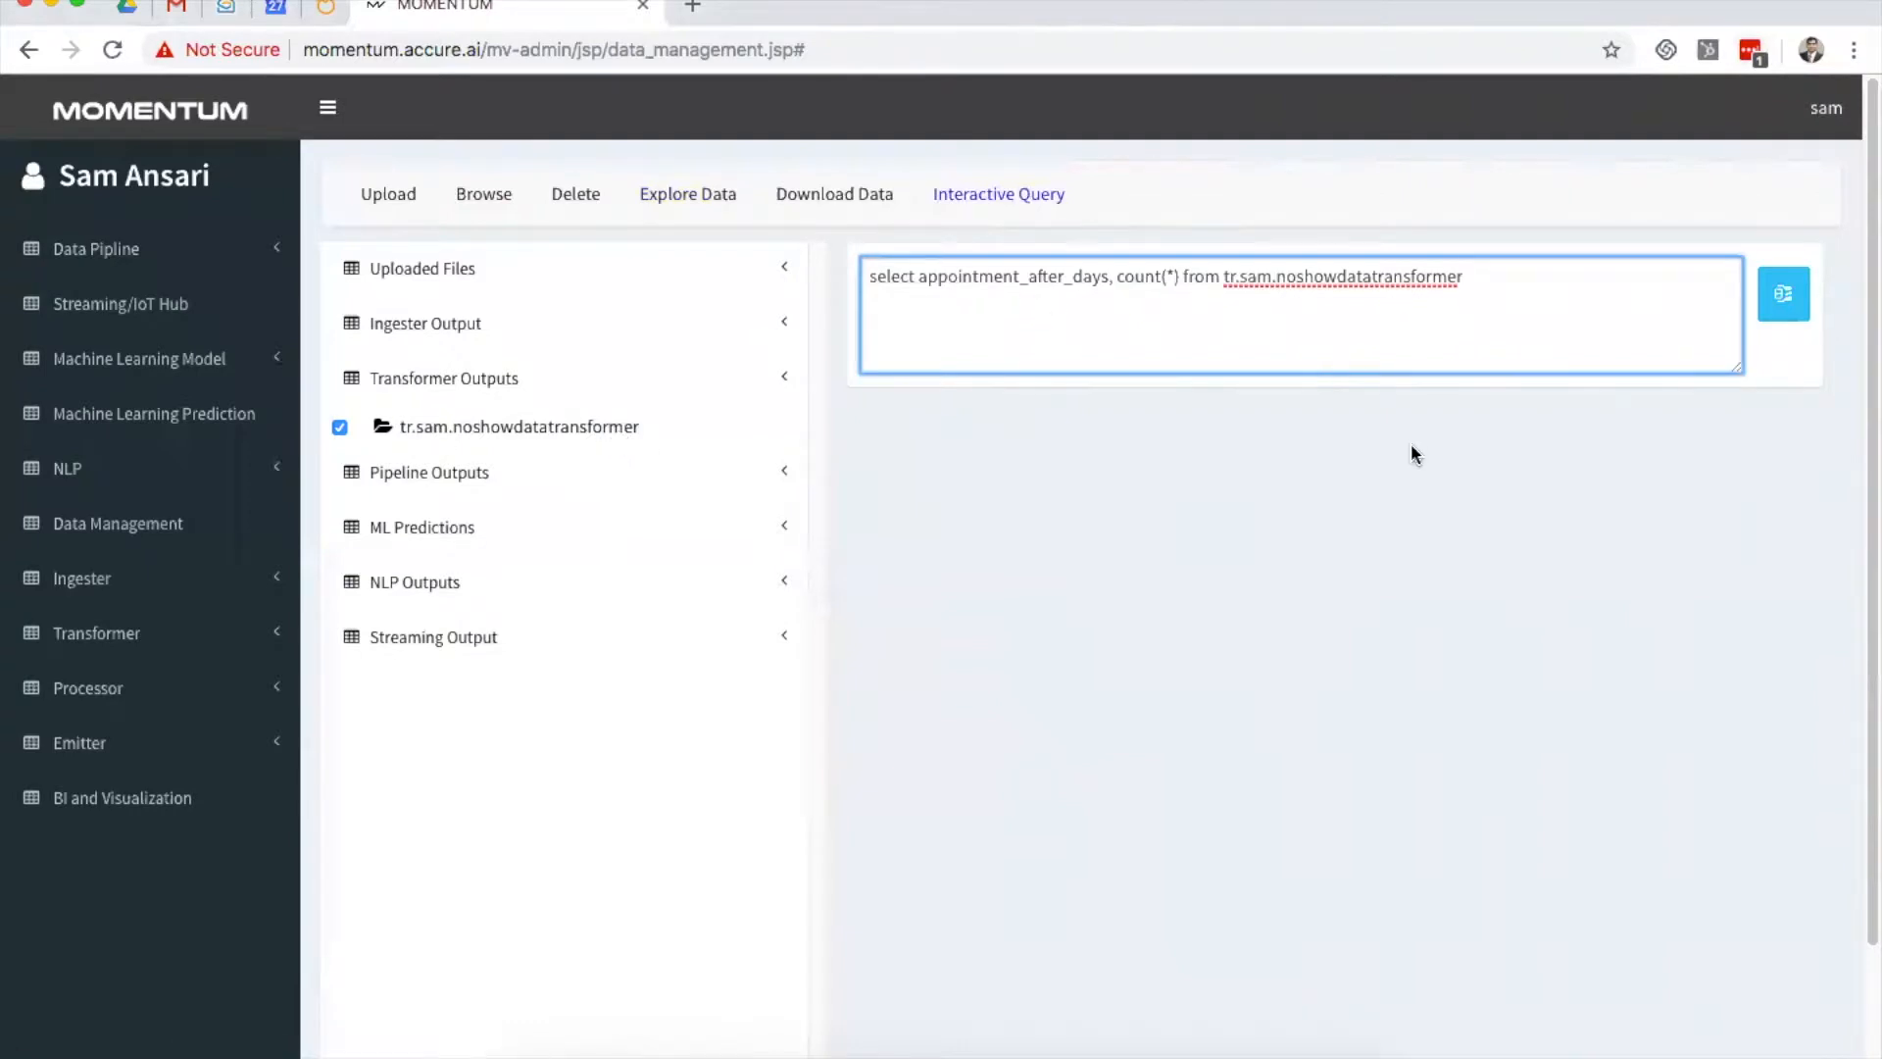
# Step: Group the query by appointment_after_days, order it by appointment_after_days asc, and run it
pyautogui.write('griu')
pyautogui.write('oup by')
pyautogui.doubleClick(990, 280)
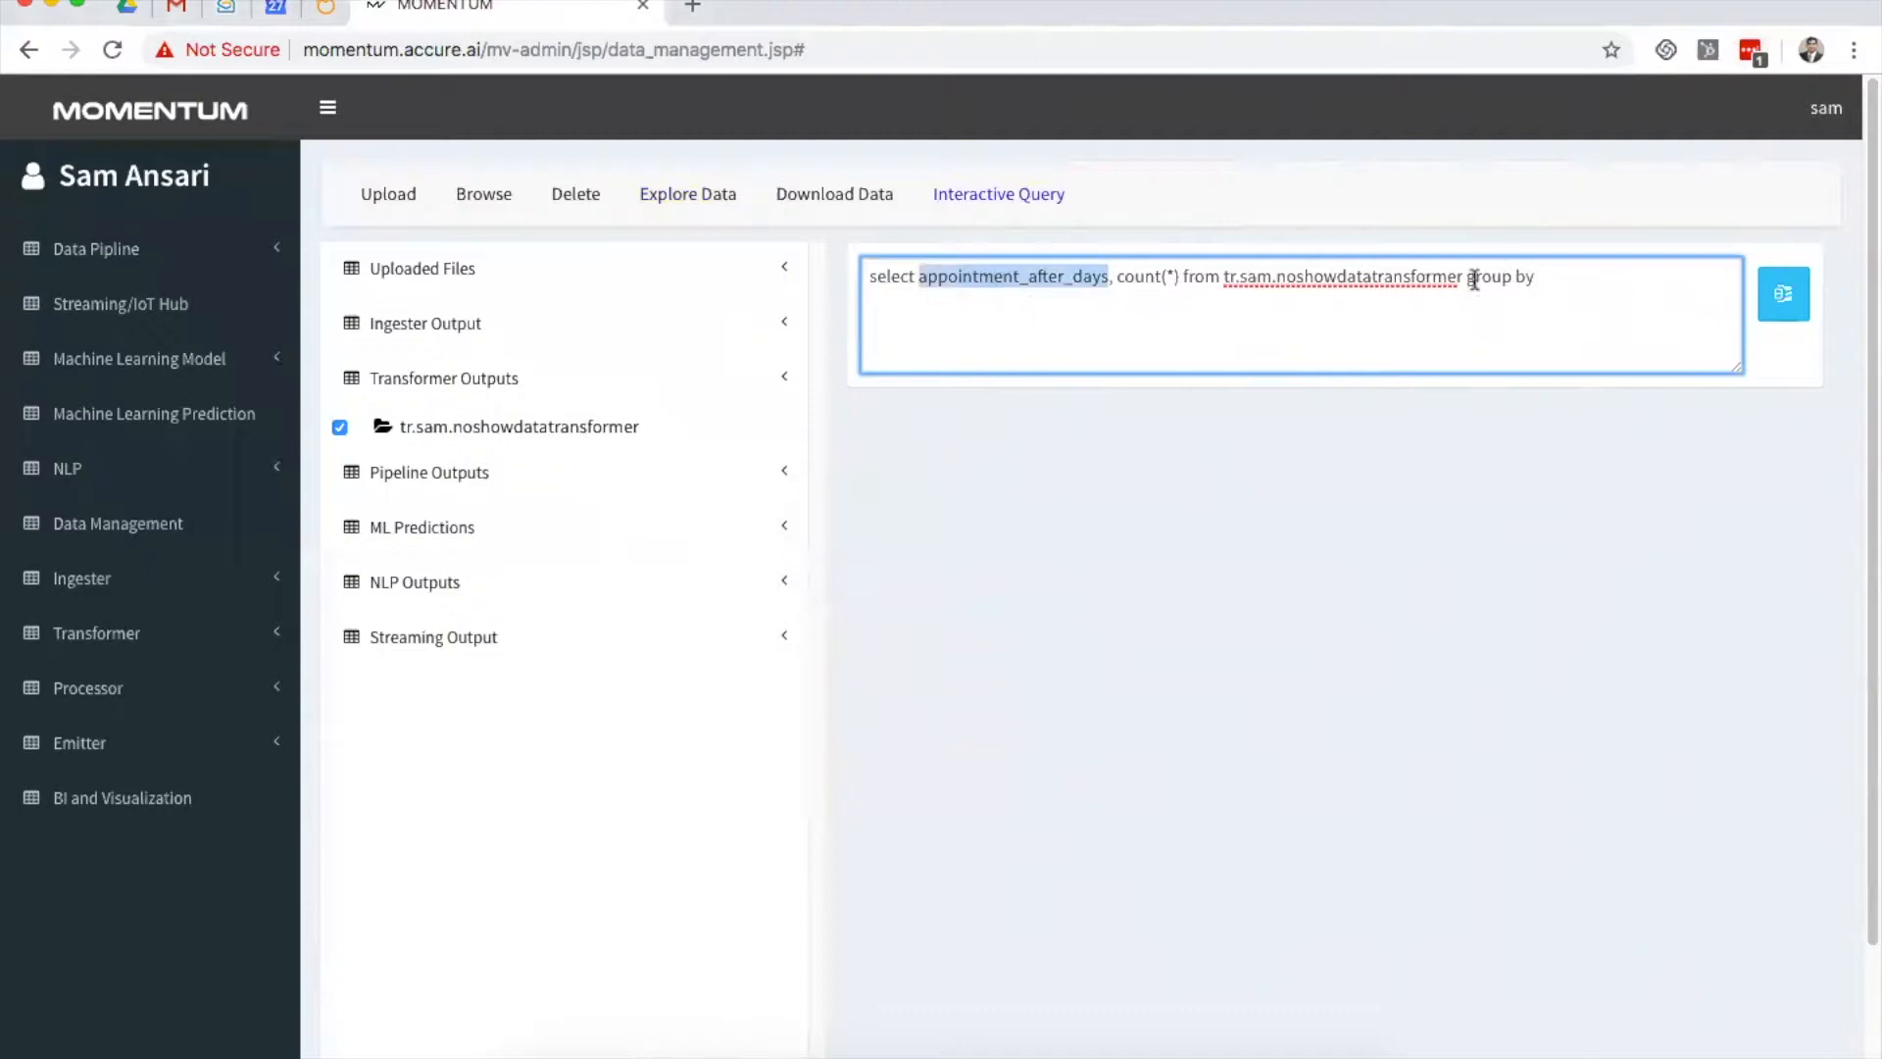
pyautogui.hotkey('ctrl', 'c')
pyautogui.click(1565, 277)
pyautogui.hotkey('ctrl', 'v')
pyautogui.write('order by')
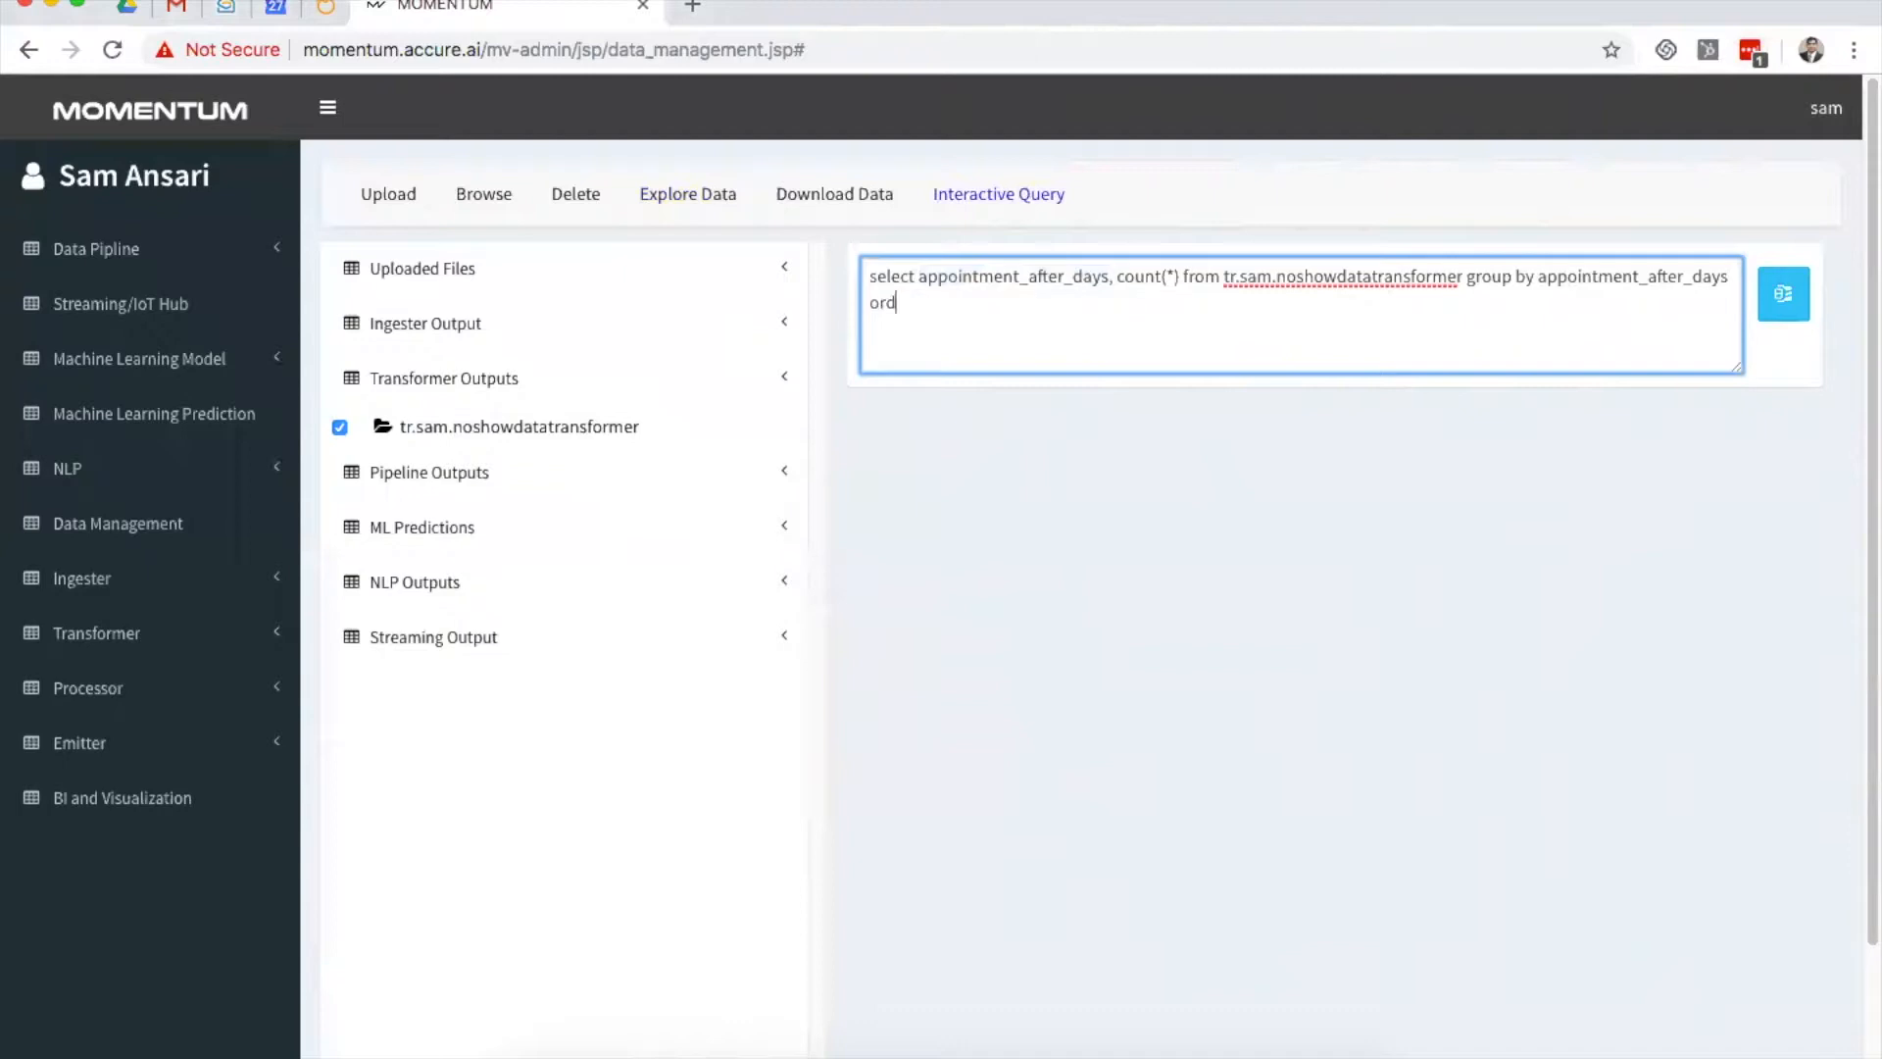
pyautogui.hotkey('ctrl', 'v')
pyautogui.write('asc')
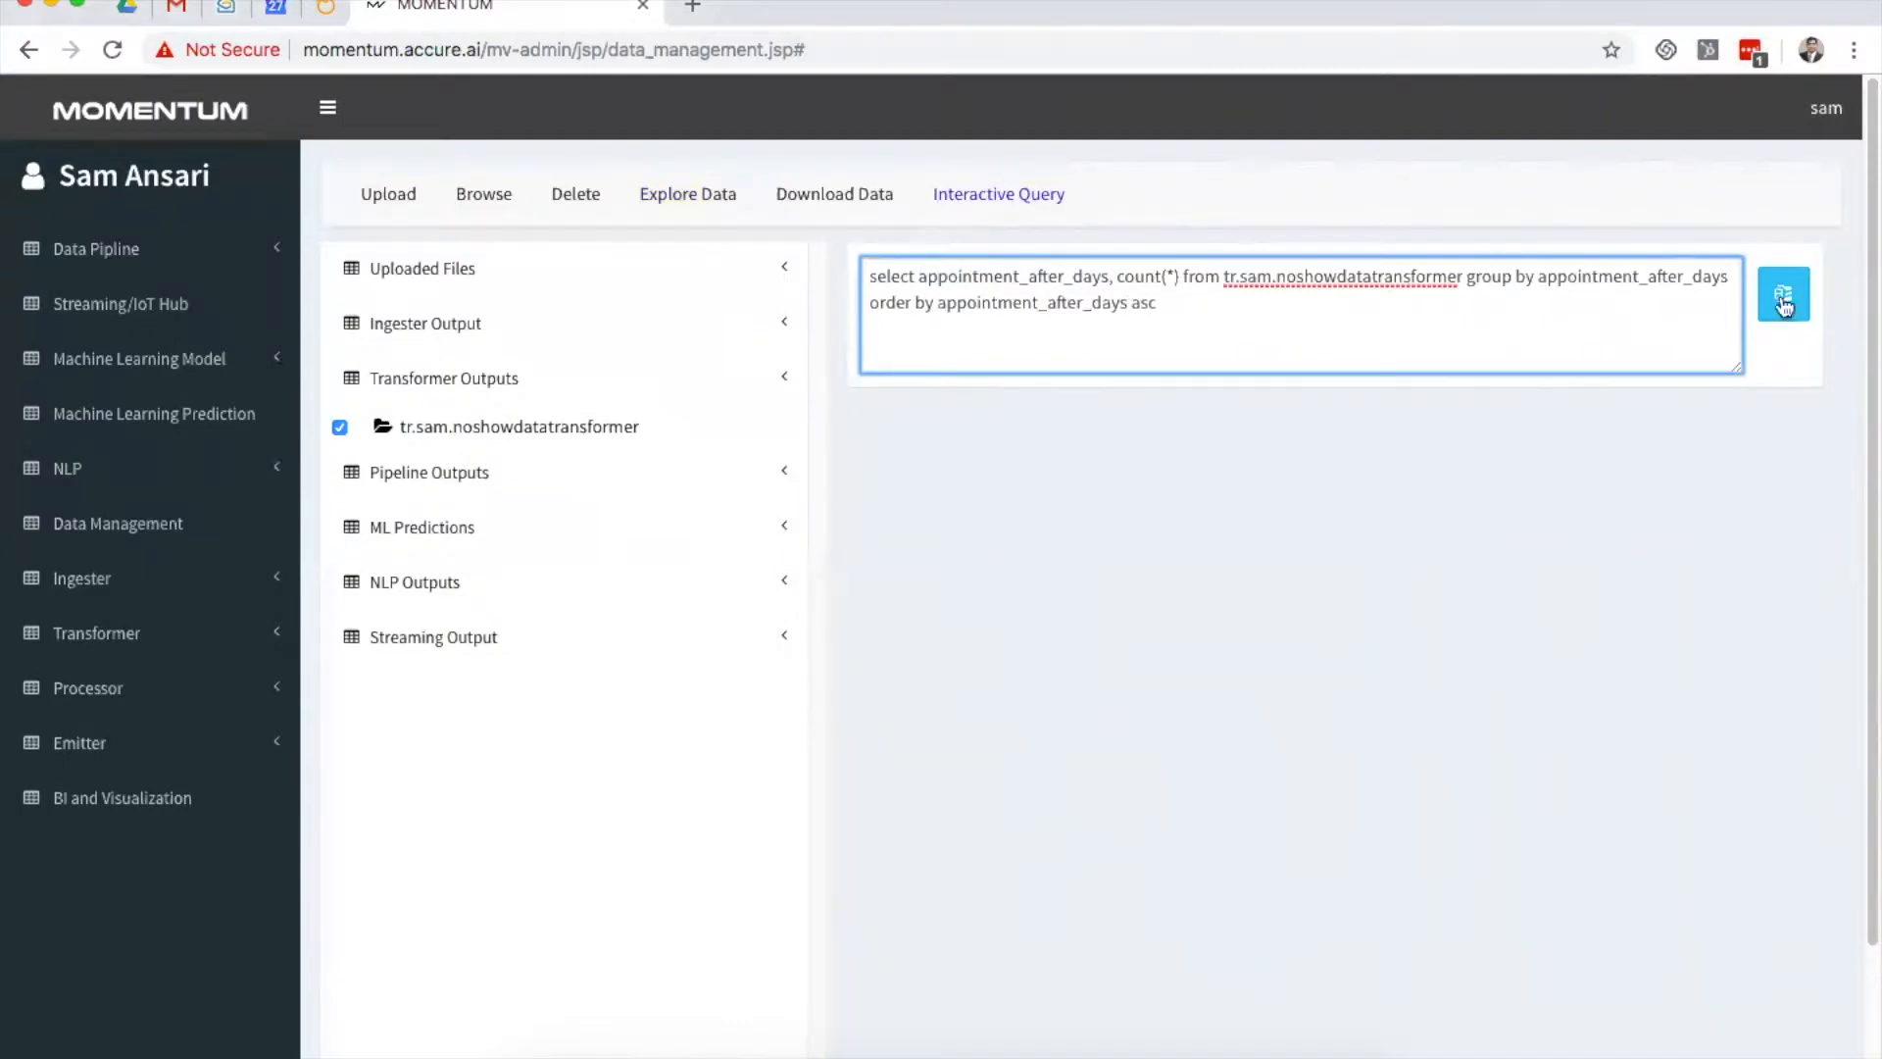
pyautogui.click(1783, 294)
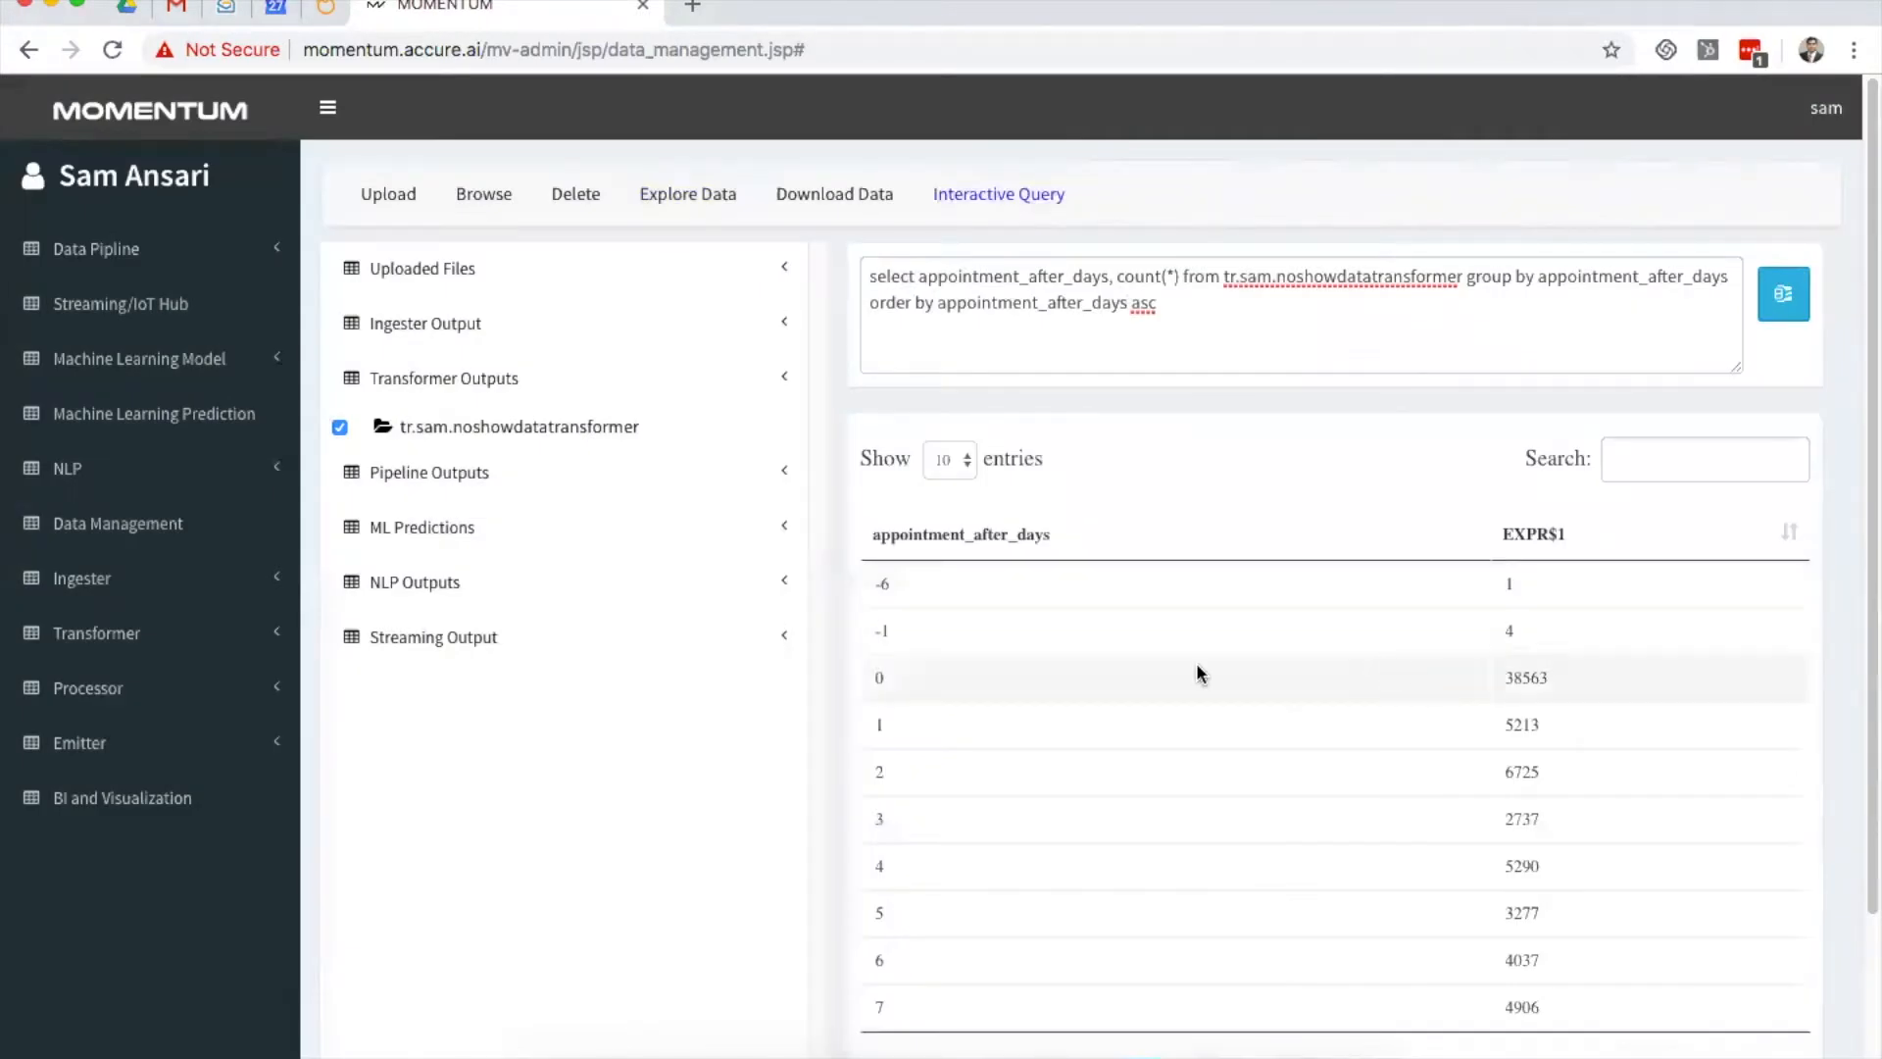
# Step: Examine the lowest appointment_after_days values in the query results for implausible entries
pyautogui.moveTo(872, 586); pyautogui.dragTo(918, 600)
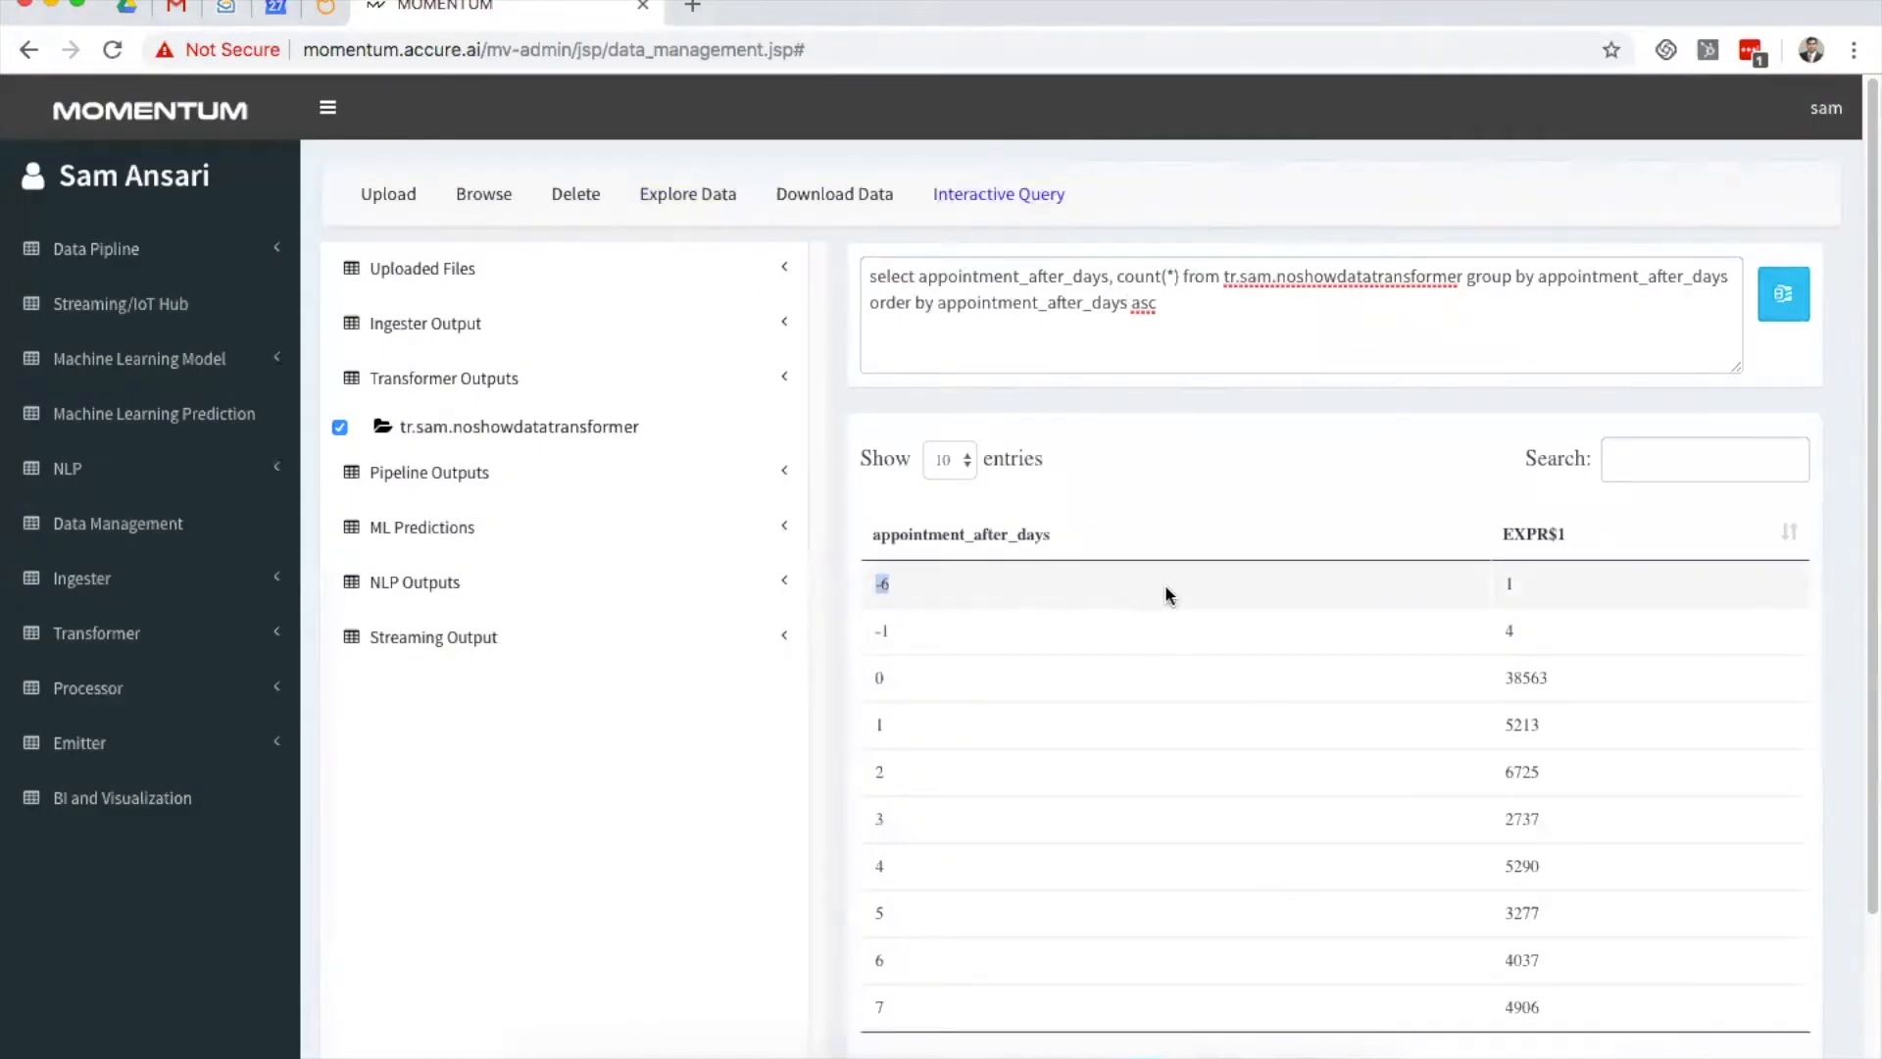
pyautogui.click(914, 590)
pyautogui.moveTo(880, 583)
pyautogui.mouseDown()
pyautogui.moveTo(895, 631)
pyautogui.moveTo(874, 586)
pyautogui.mouseUp()
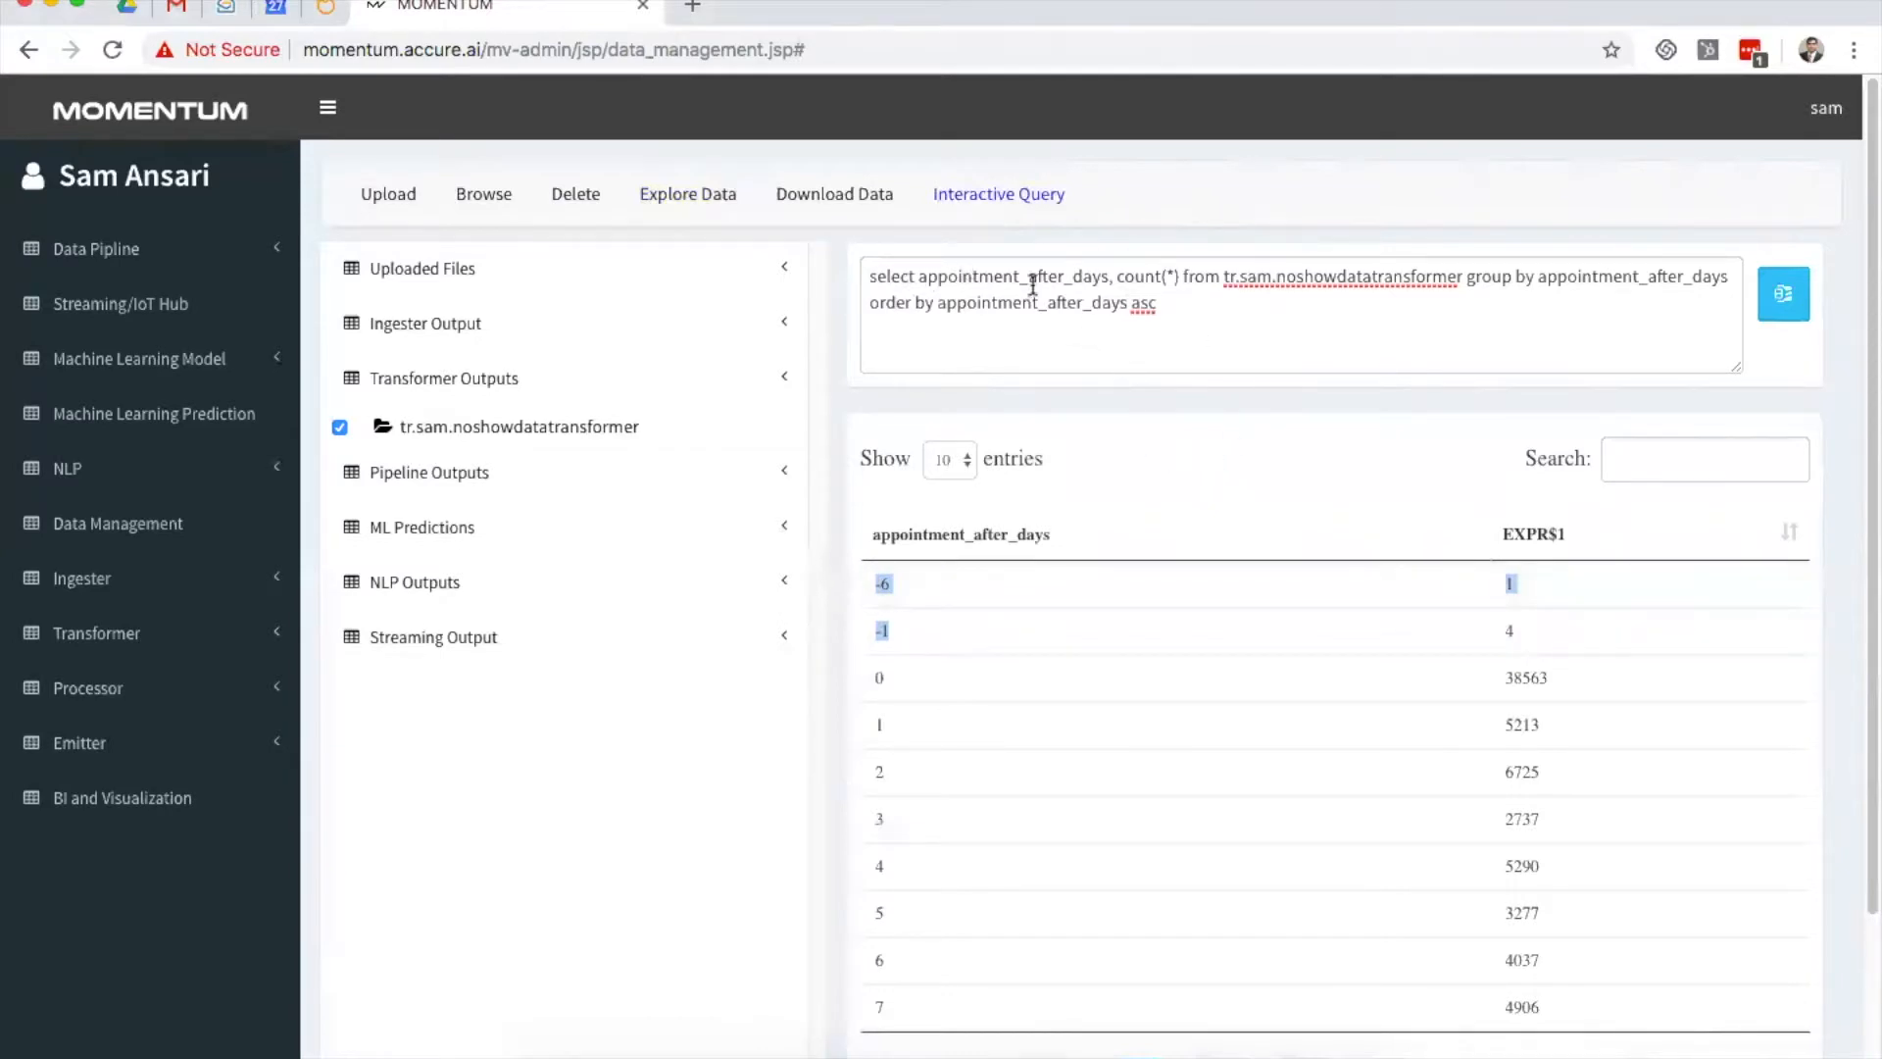
pyautogui.doubleClick(1005, 276)
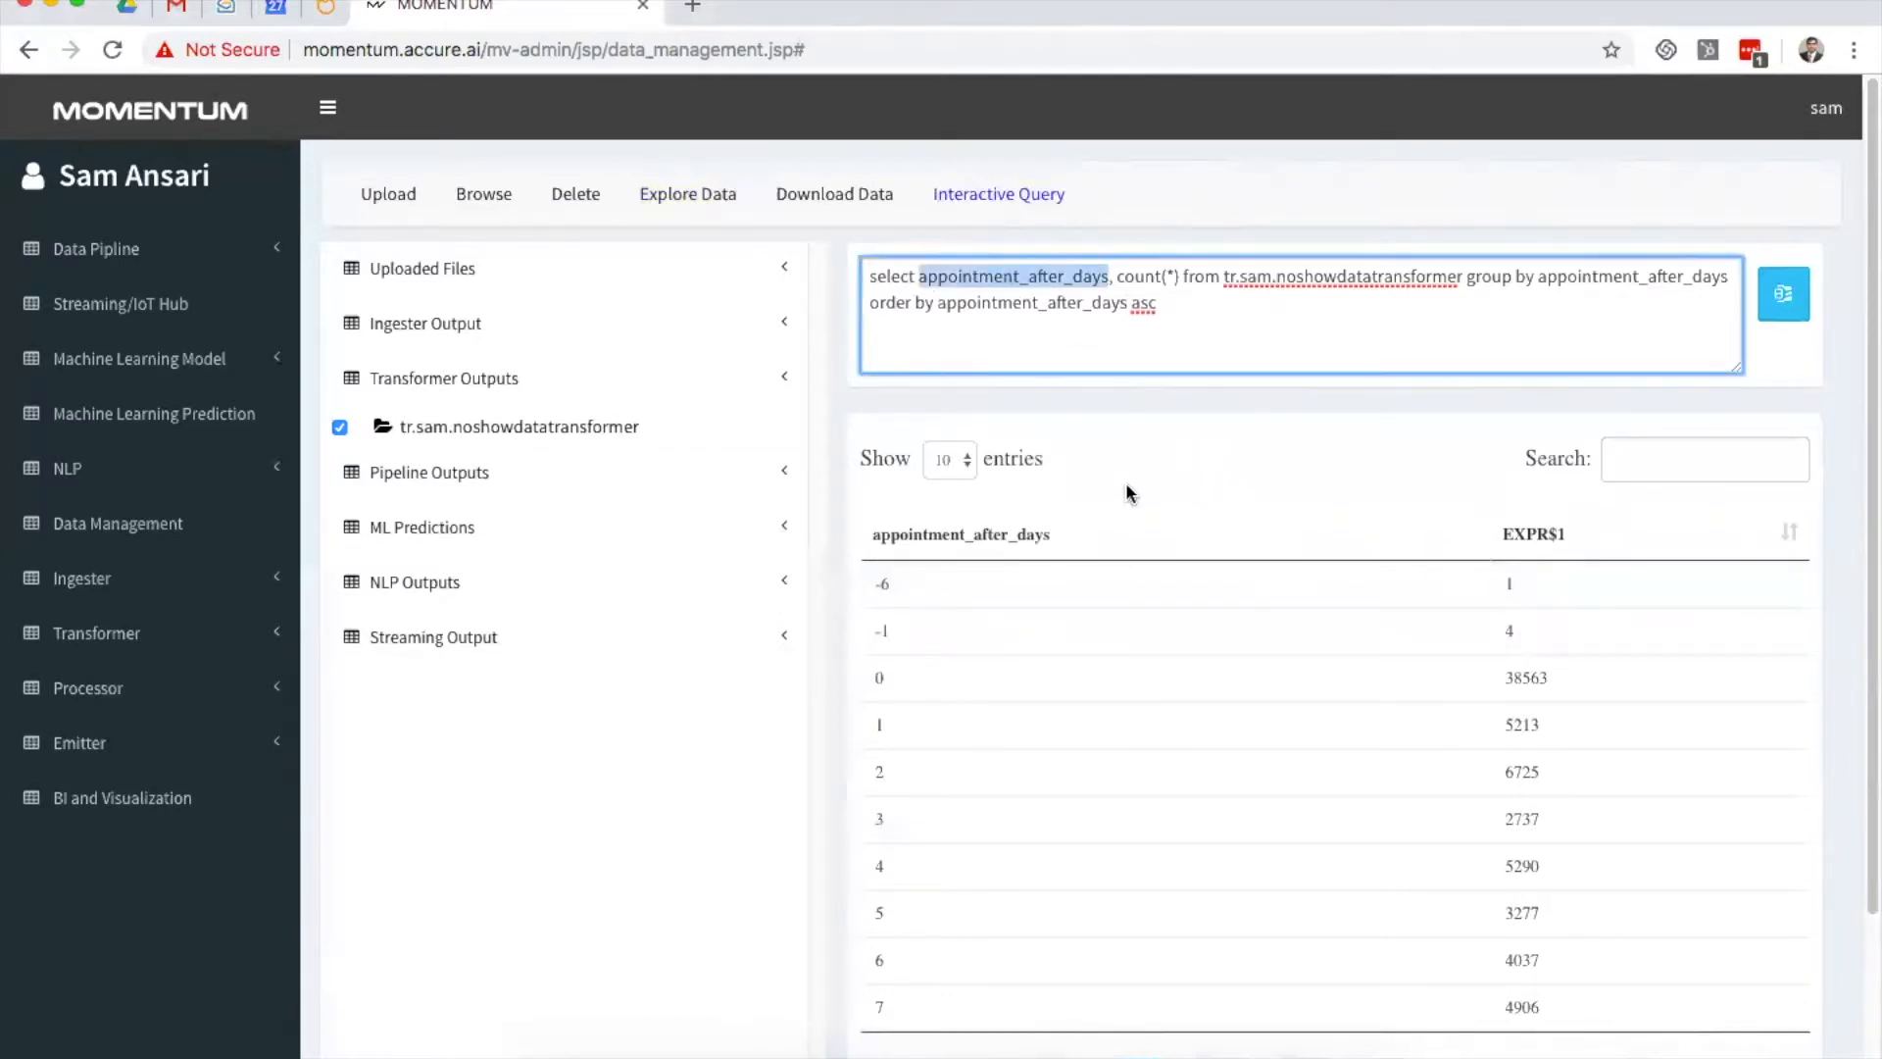
# Step: Change the query to select NoShow, count(*) and group by NoShow
pyautogui.click(1224, 329)
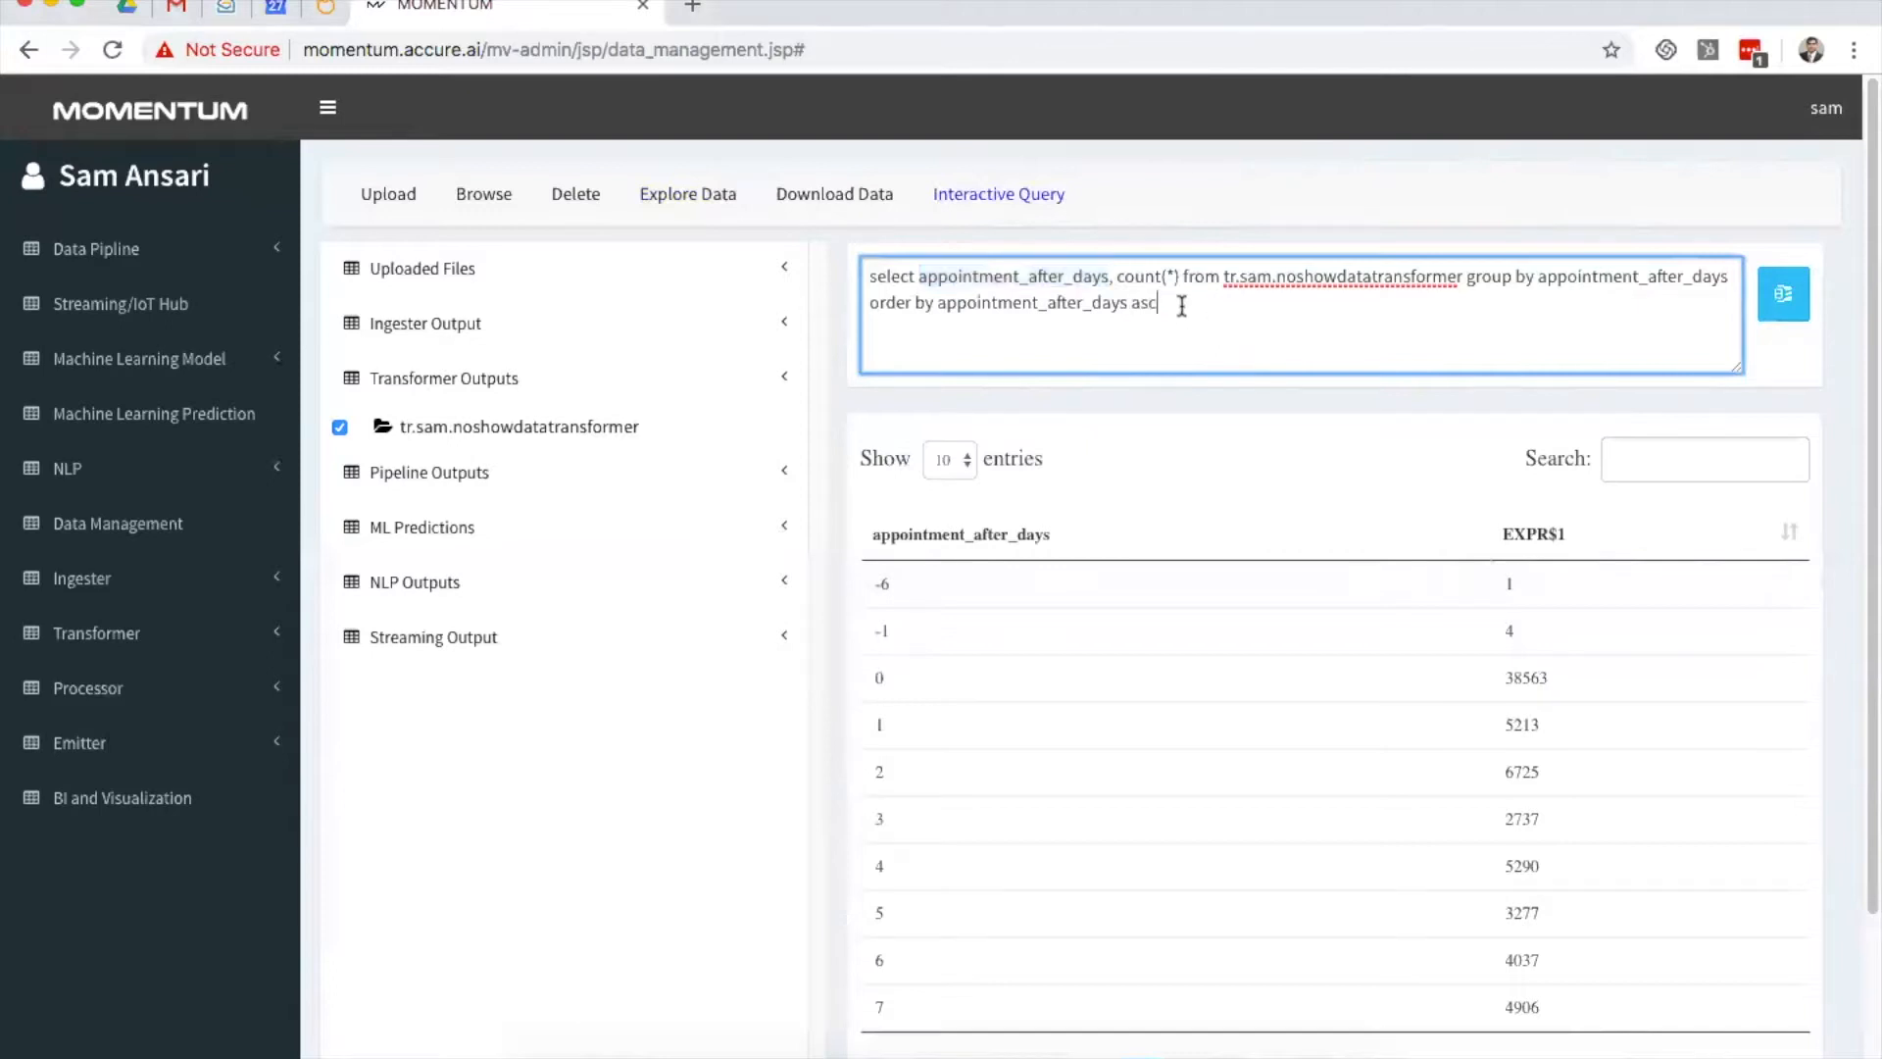
pyautogui.moveTo(920, 276); pyautogui.dragTo(1179, 276)
pyautogui.press('BackSpace')
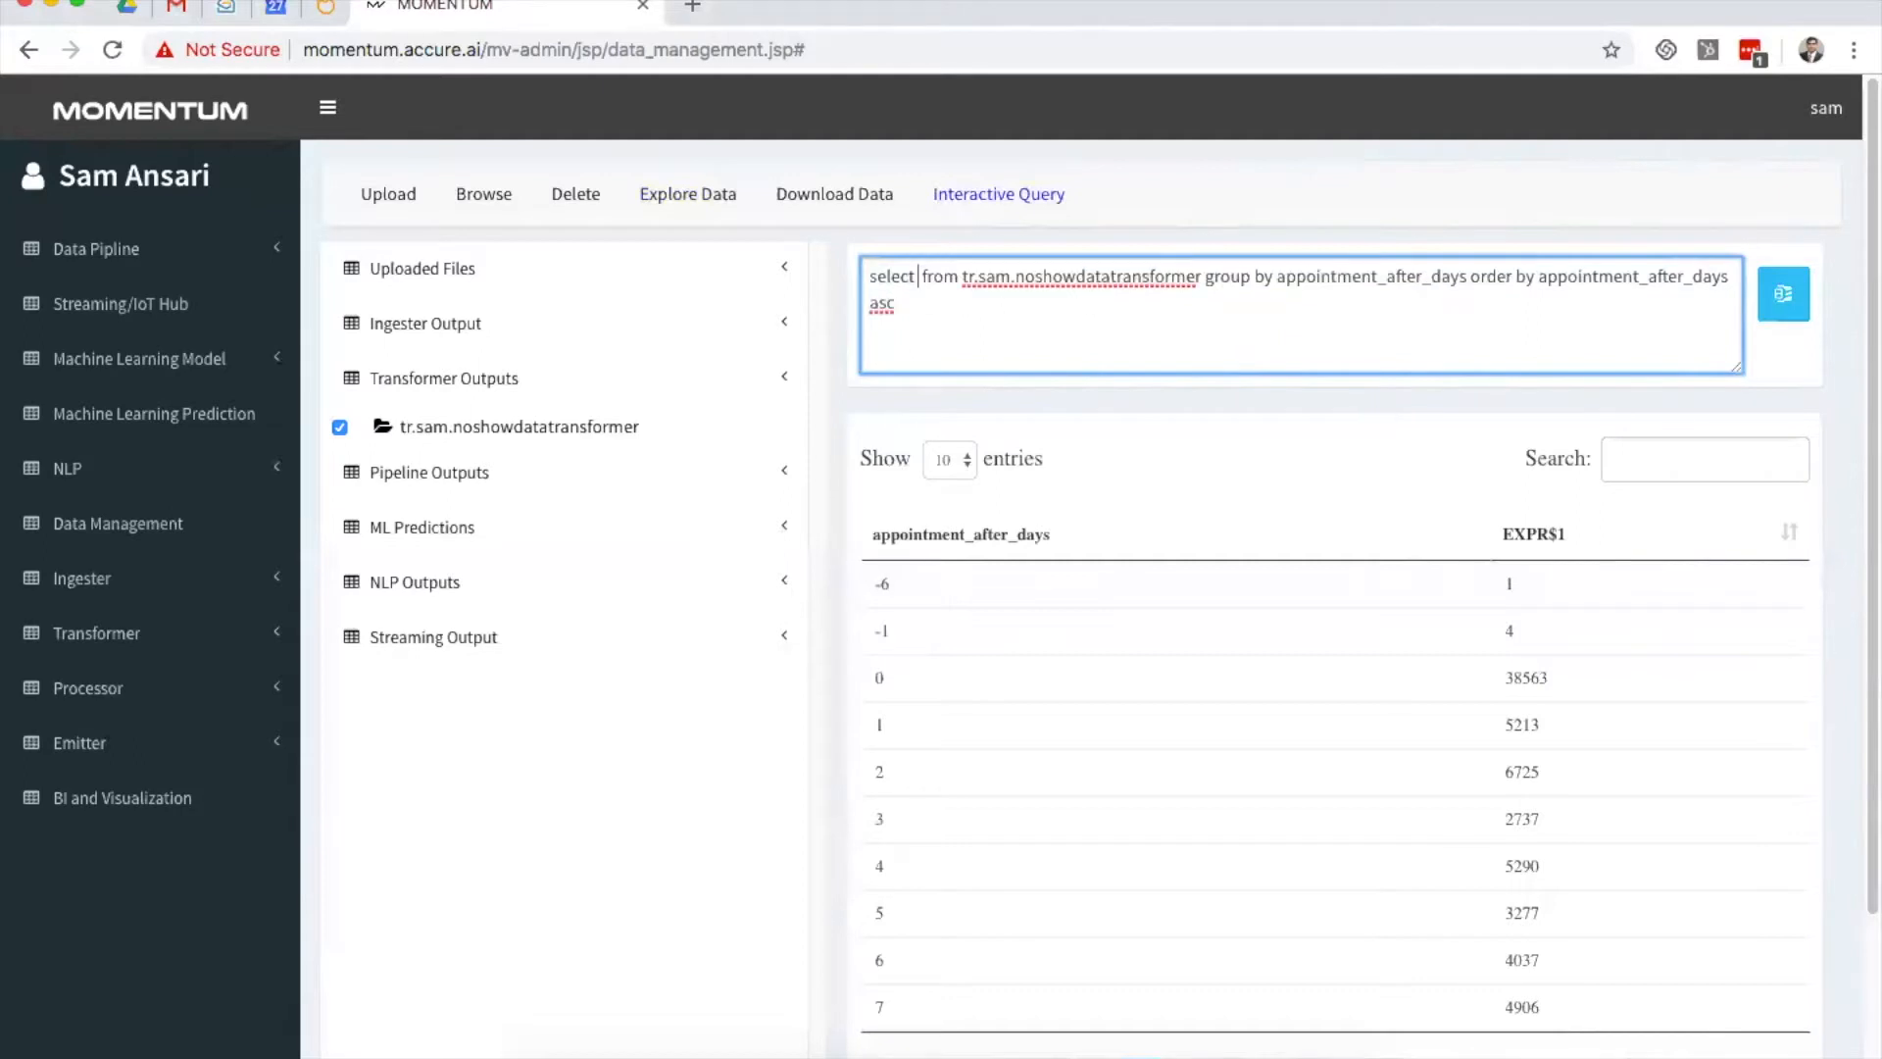
pyautogui.write('NoShow, count(*)')
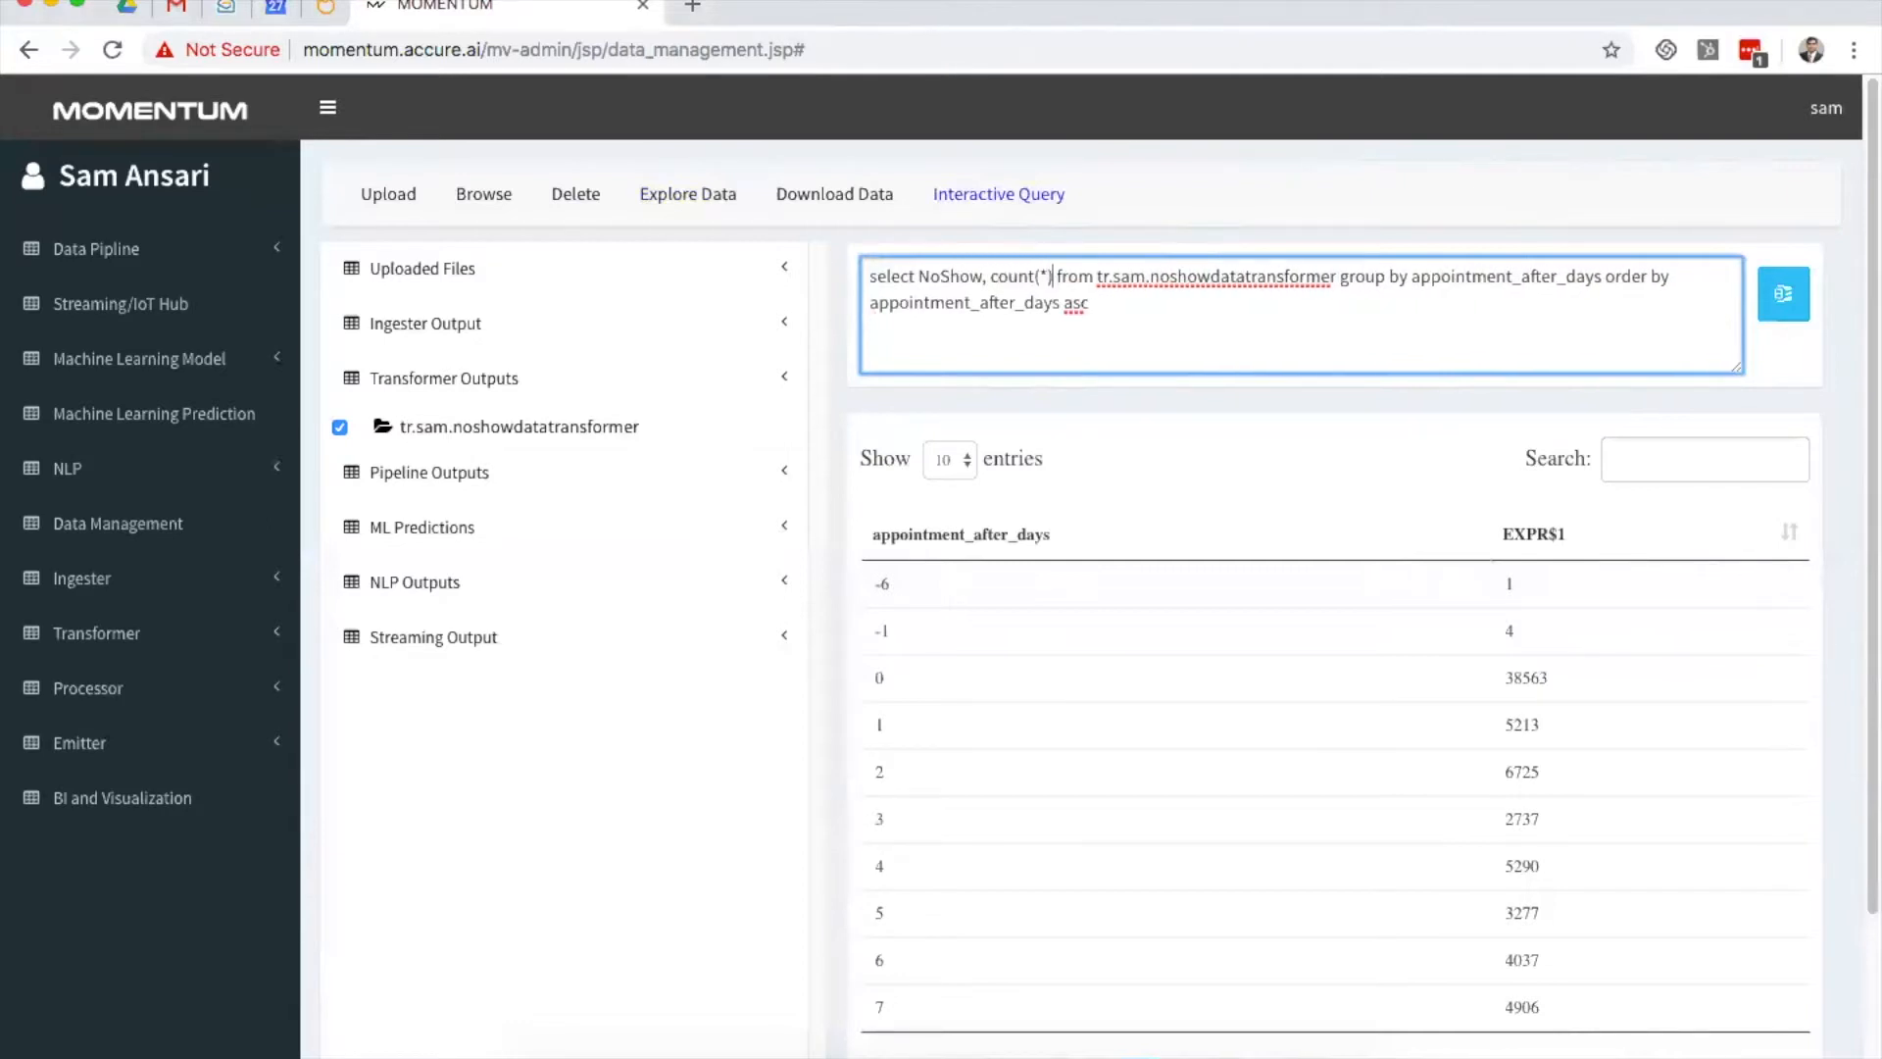
pyautogui.doubleClick(949, 277)
pyautogui.doubleClick(1441, 279)
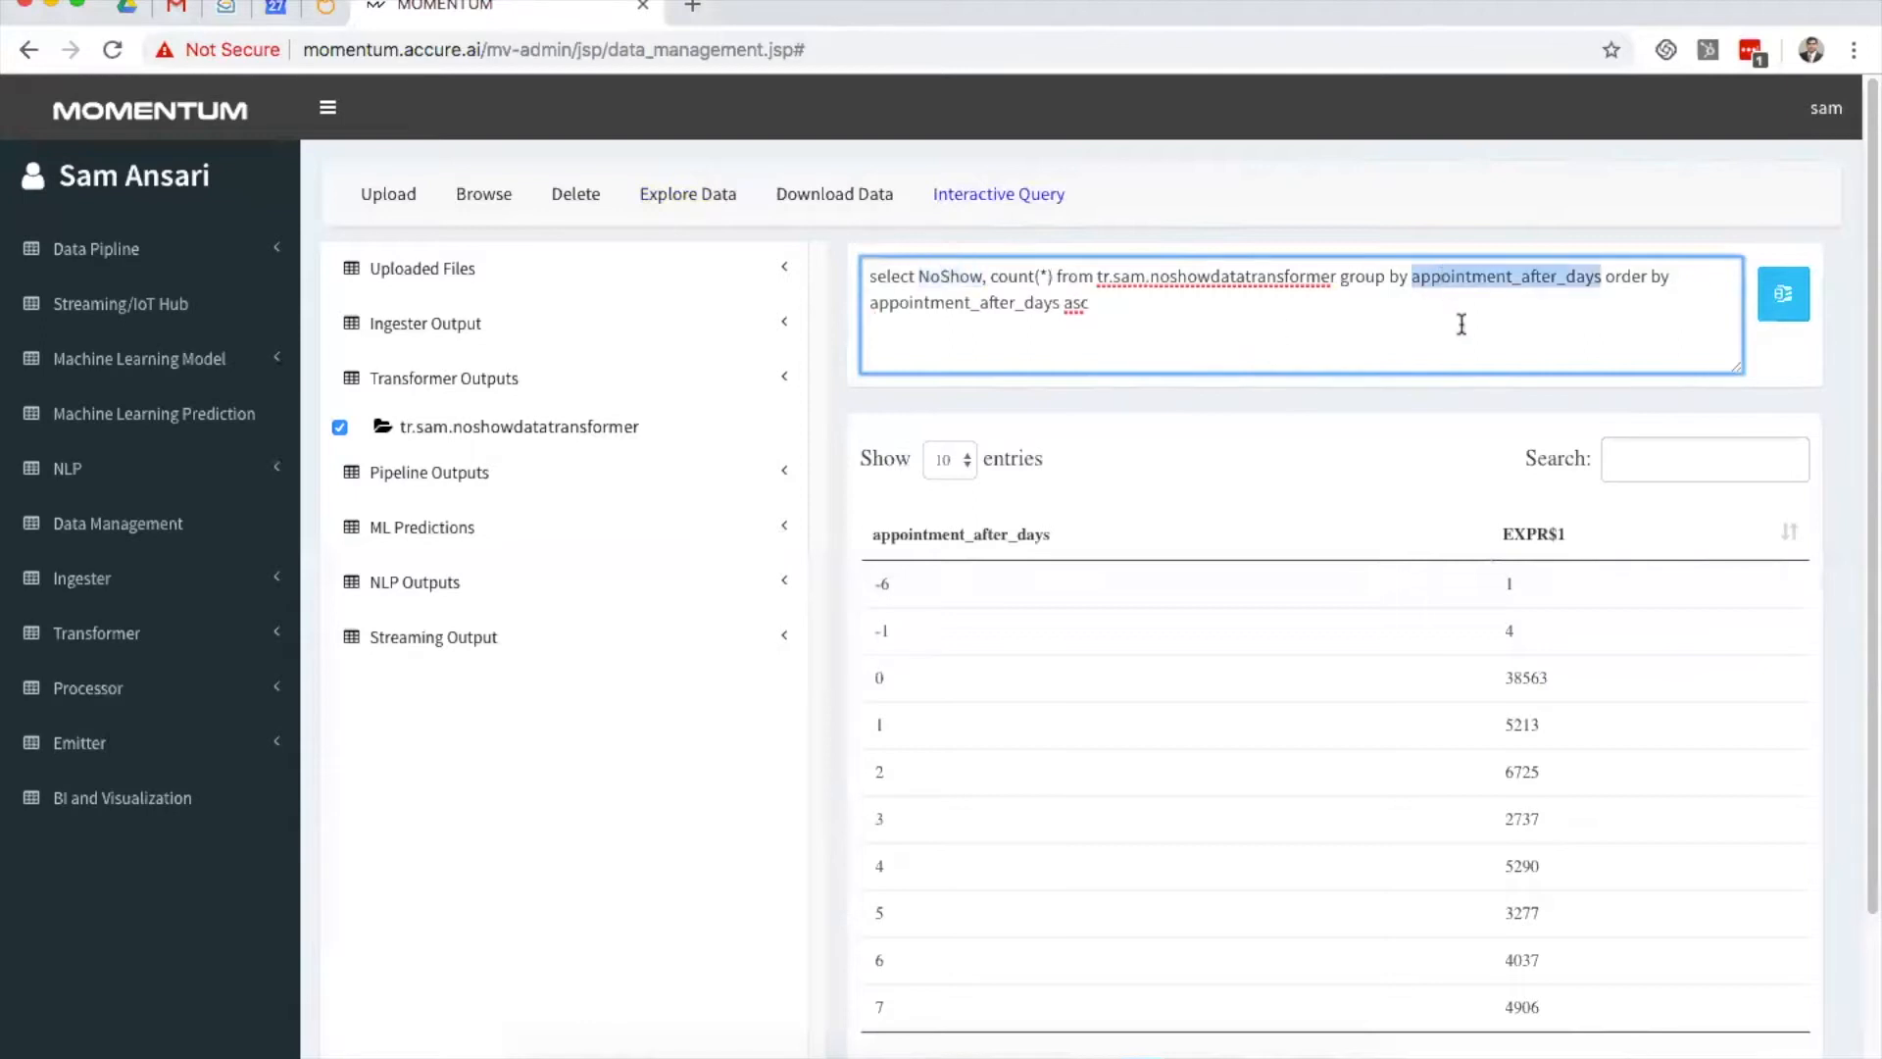
pyautogui.press('super+v')
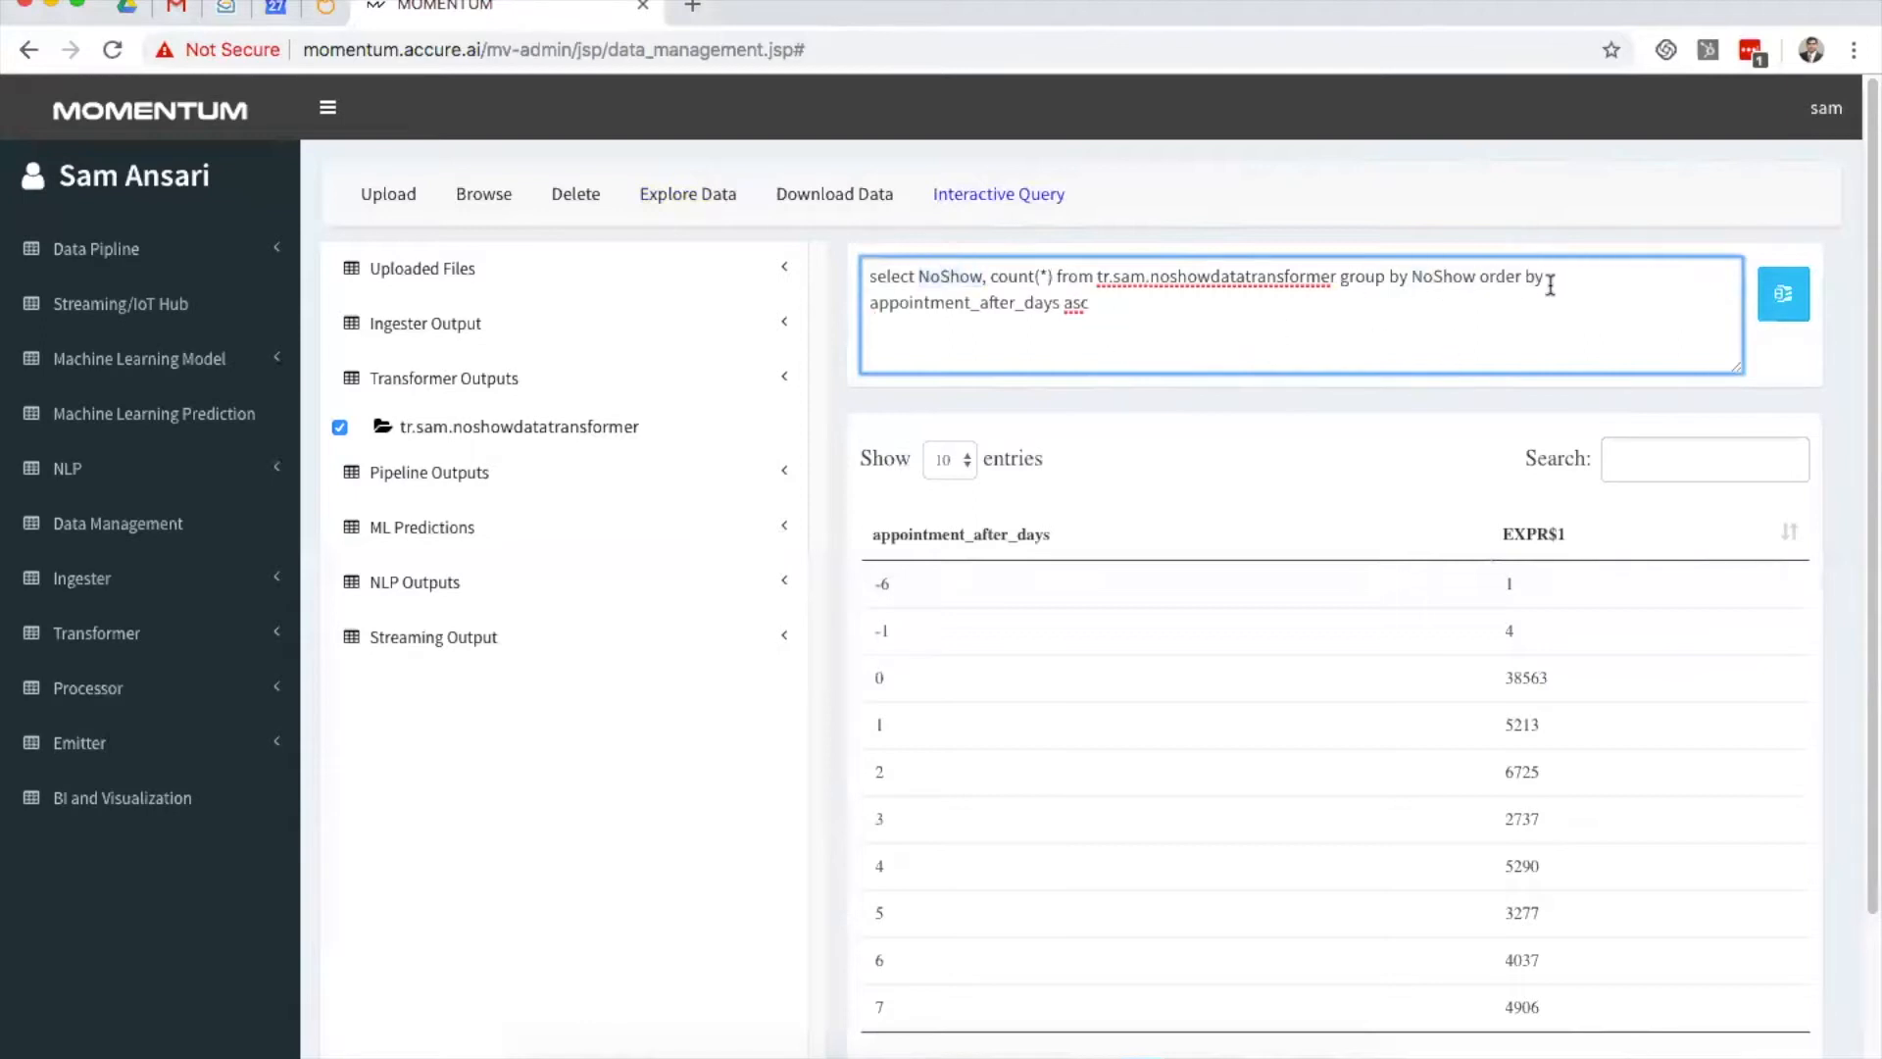
# Step: Remove the order by clause from the NoShow query and run it
pyautogui.moveTo(1150, 306); pyautogui.dragTo(855, 309)
pyautogui.press('BackSpace')
pyautogui.press('BackSpace')
pyautogui.press('BackSpace')
pyautogui.press('BackSpace')
pyautogui.press('BackSpace')
pyautogui.press('BackSpace')
pyautogui.press('BackSpace')
pyautogui.press('BackSpace')
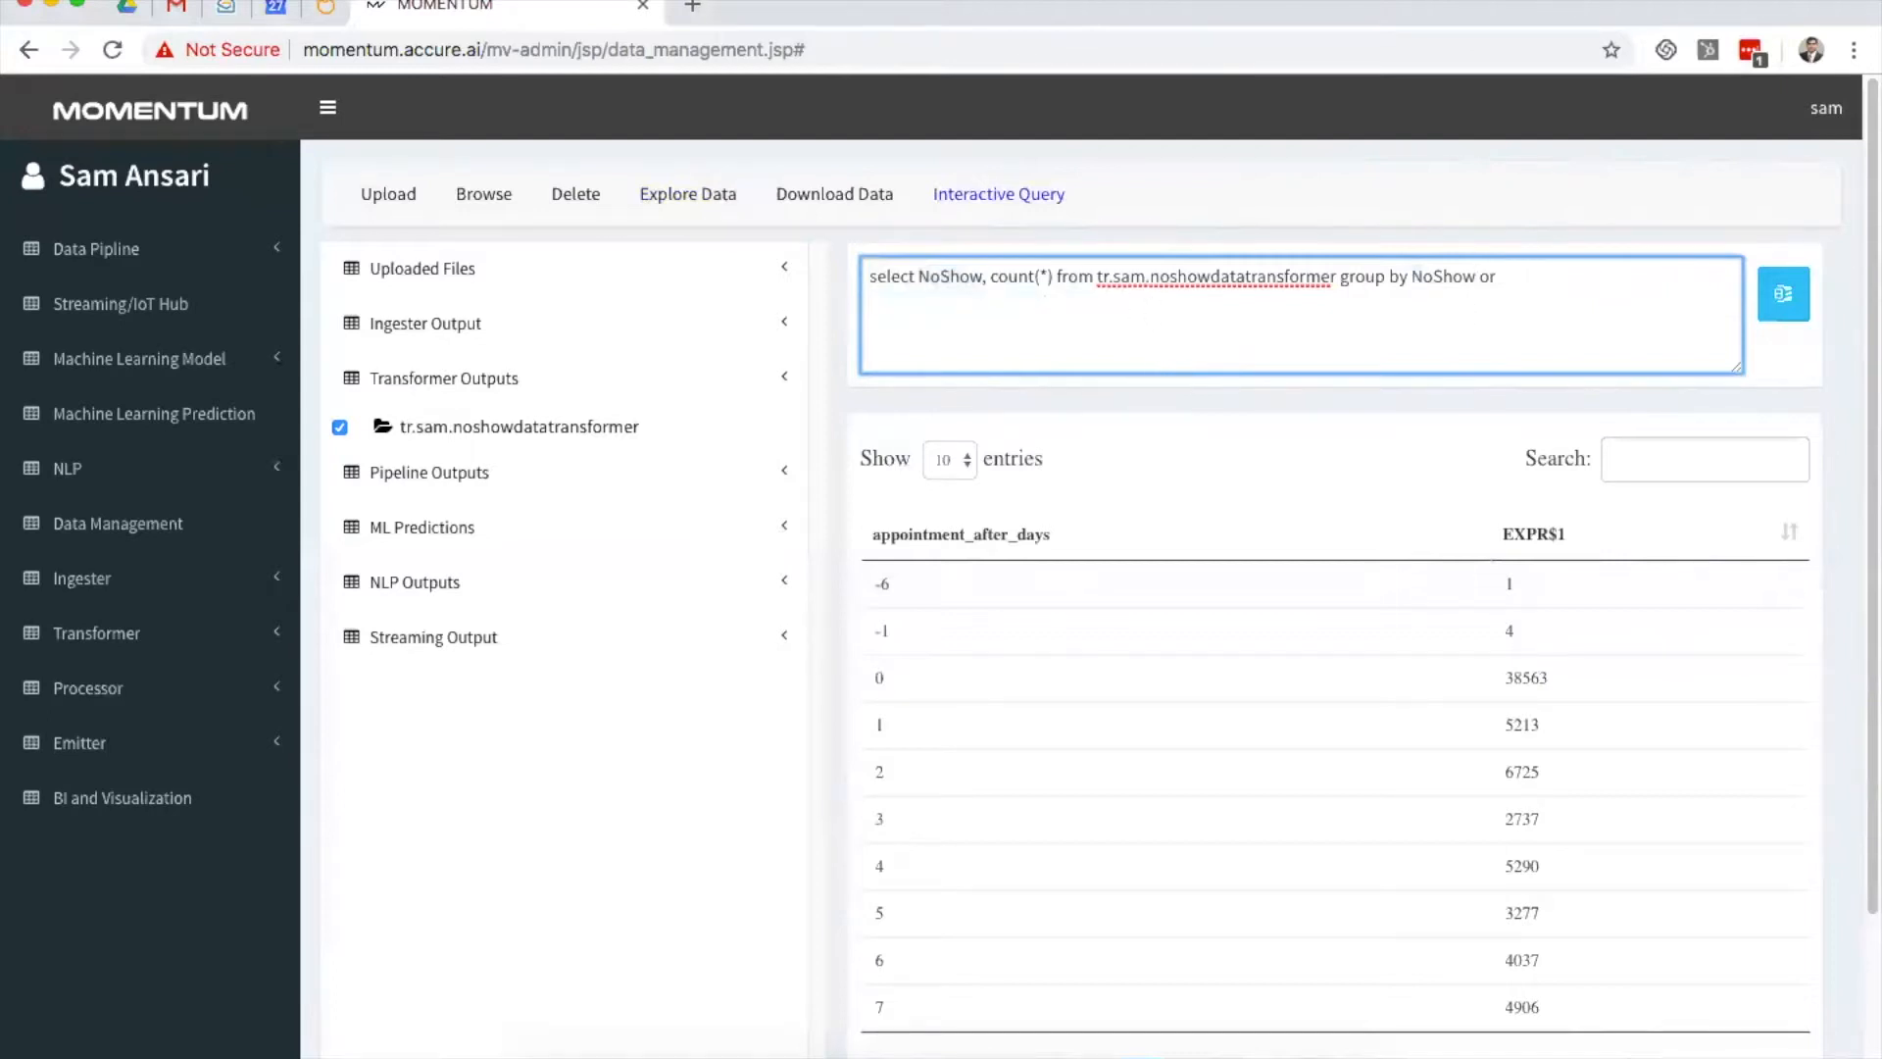
pyautogui.click(1787, 299)
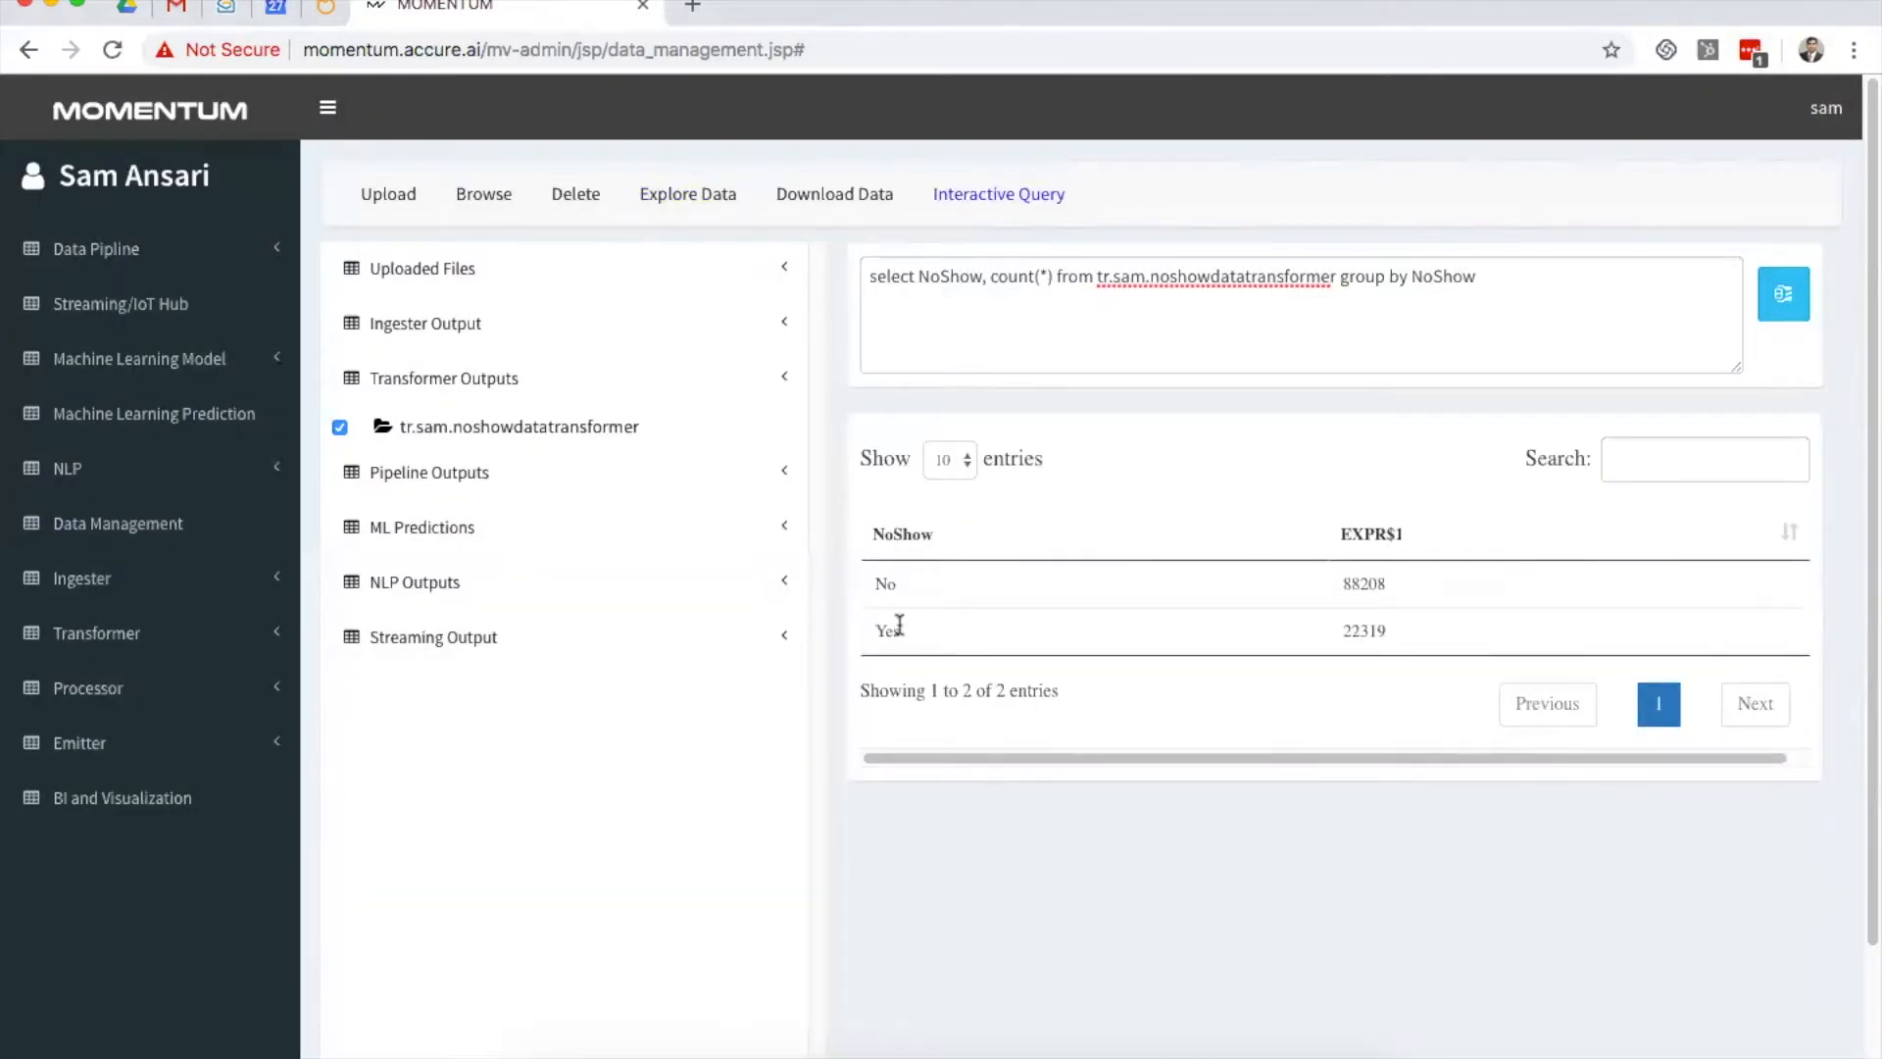
# Step: Compare the record counts of the No and Yes classes in the NoShow query results
pyautogui.moveTo(875, 584); pyautogui.dragTo(886, 585)
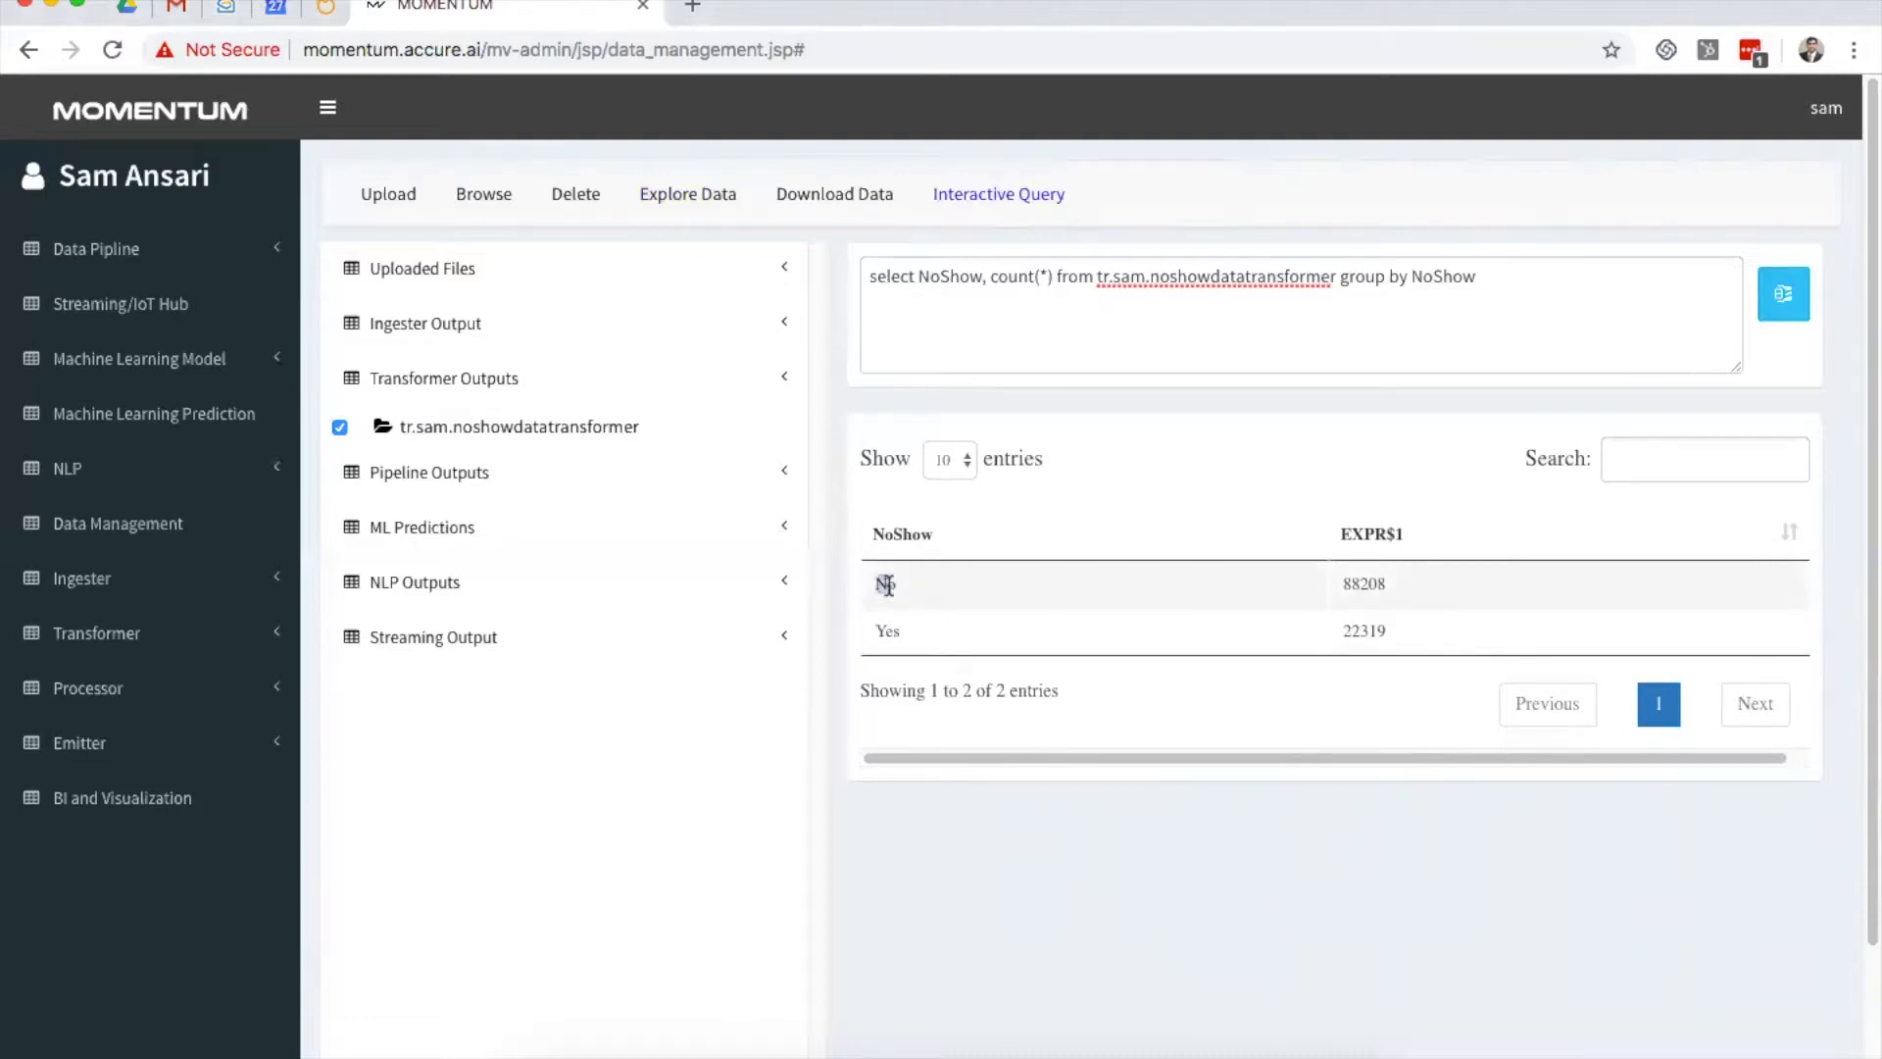
pyautogui.moveTo(1359, 584); pyautogui.dragTo(1344, 585)
pyautogui.moveTo(876, 630); pyautogui.dragTo(1079, 652)
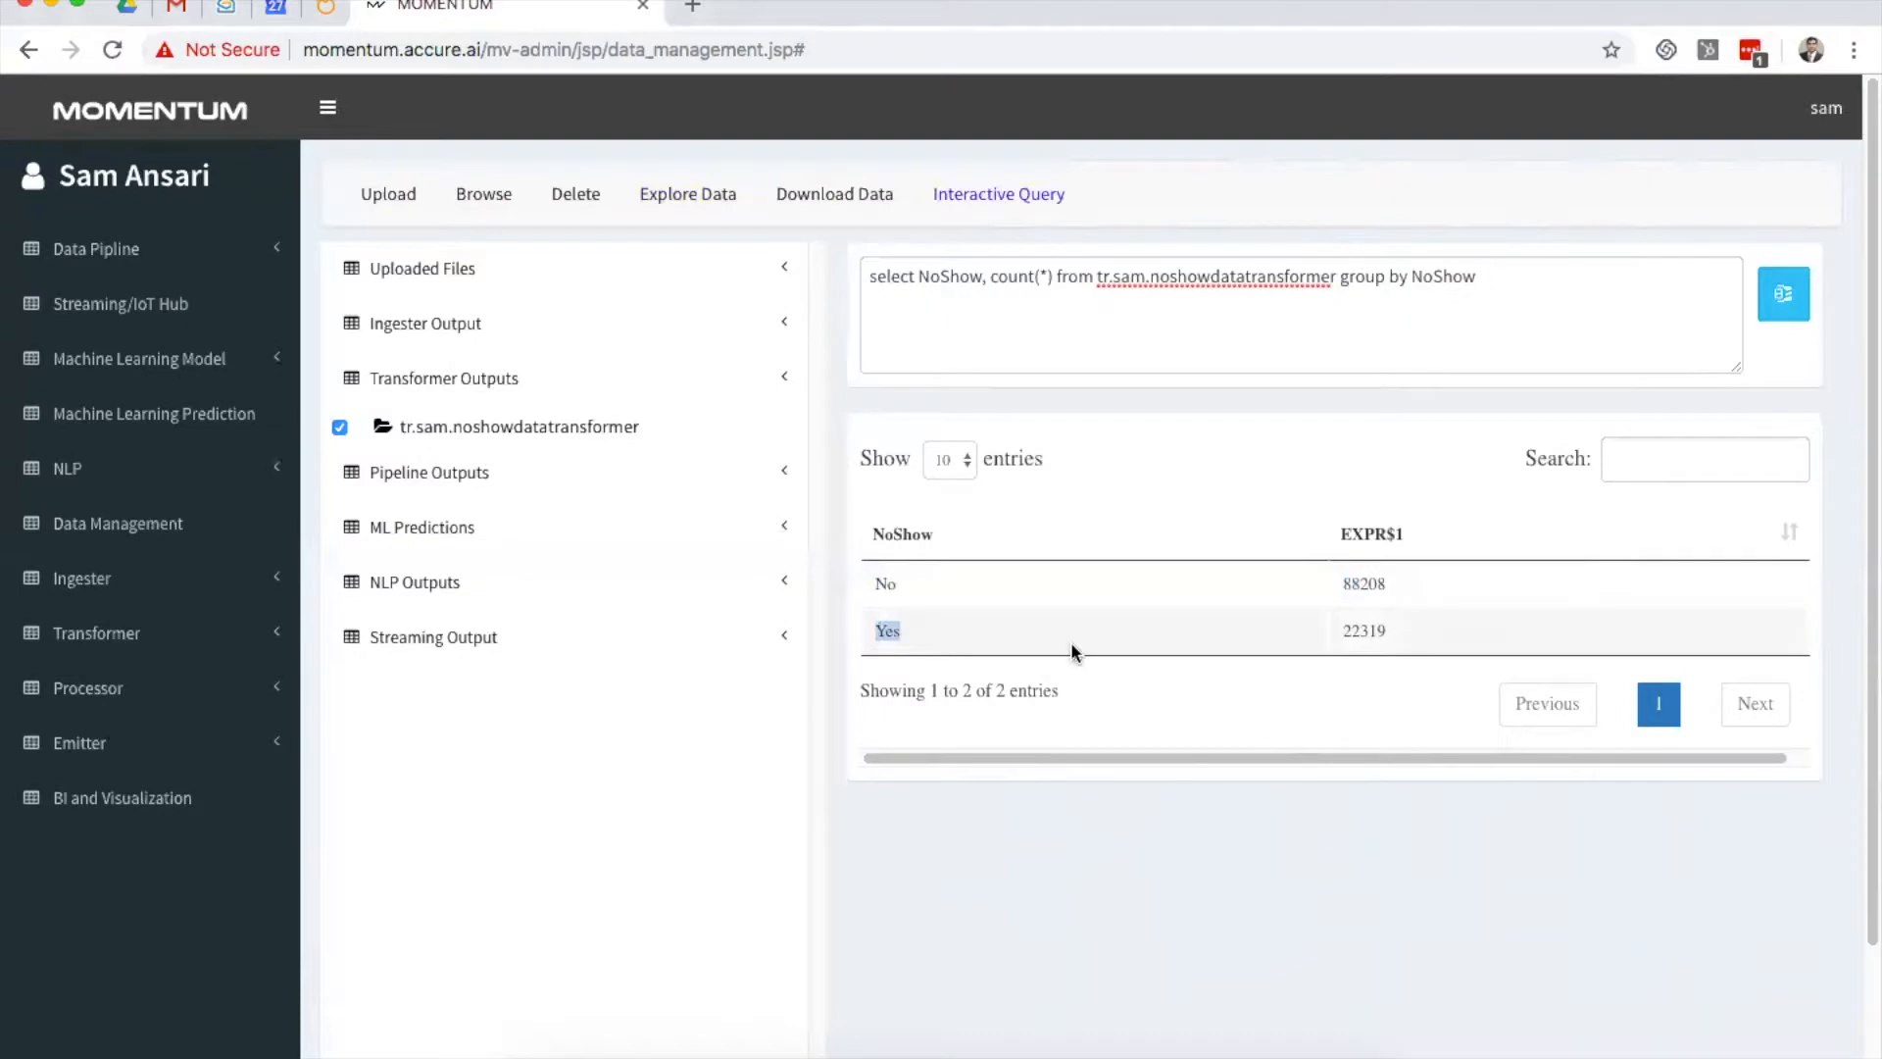
pyautogui.moveTo(1359, 631); pyautogui.dragTo(1343, 632)
pyautogui.click(1434, 643)
pyautogui.moveTo(1337, 579); pyautogui.dragTo(1388, 583)
pyautogui.click(881, 587)
pyautogui.moveTo(1361, 630); pyautogui.dragTo(1347, 630)
pyautogui.click(1356, 630)
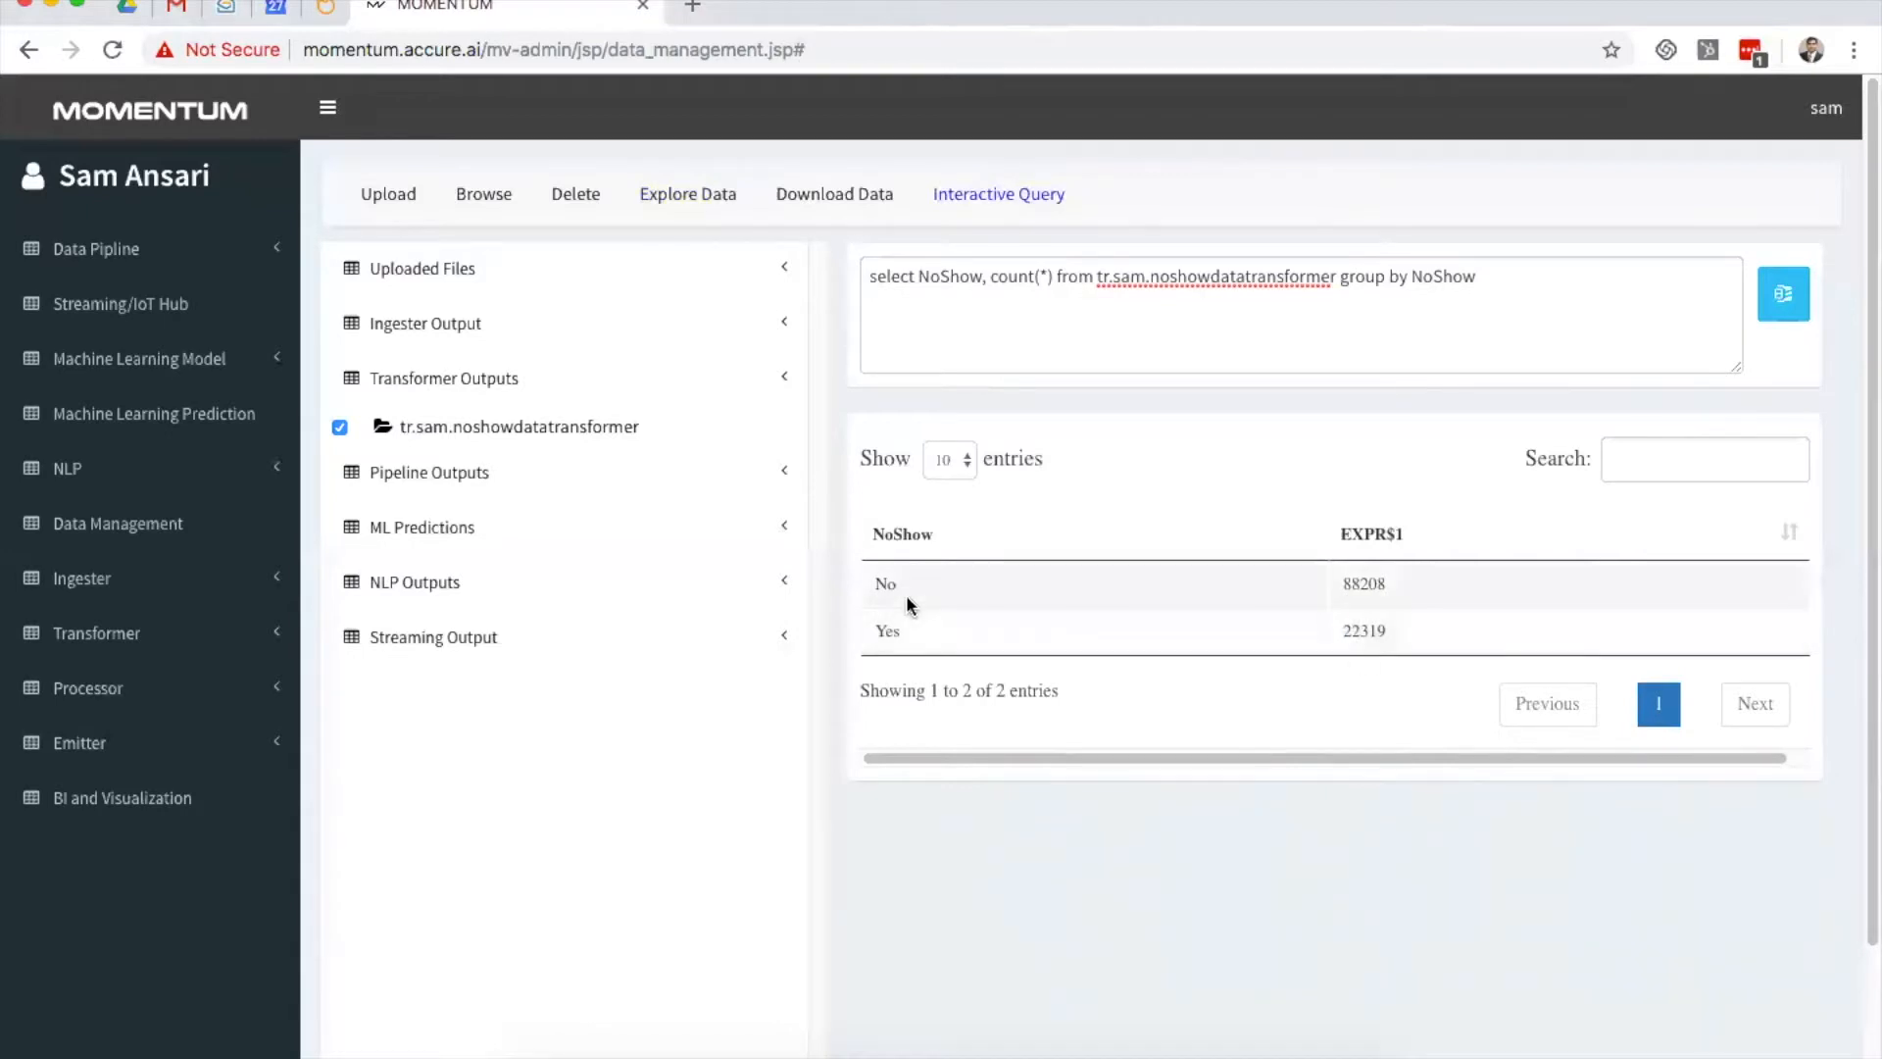
pyautogui.moveTo(873, 583); pyautogui.dragTo(1027, 633)
pyautogui.click(1359, 622)
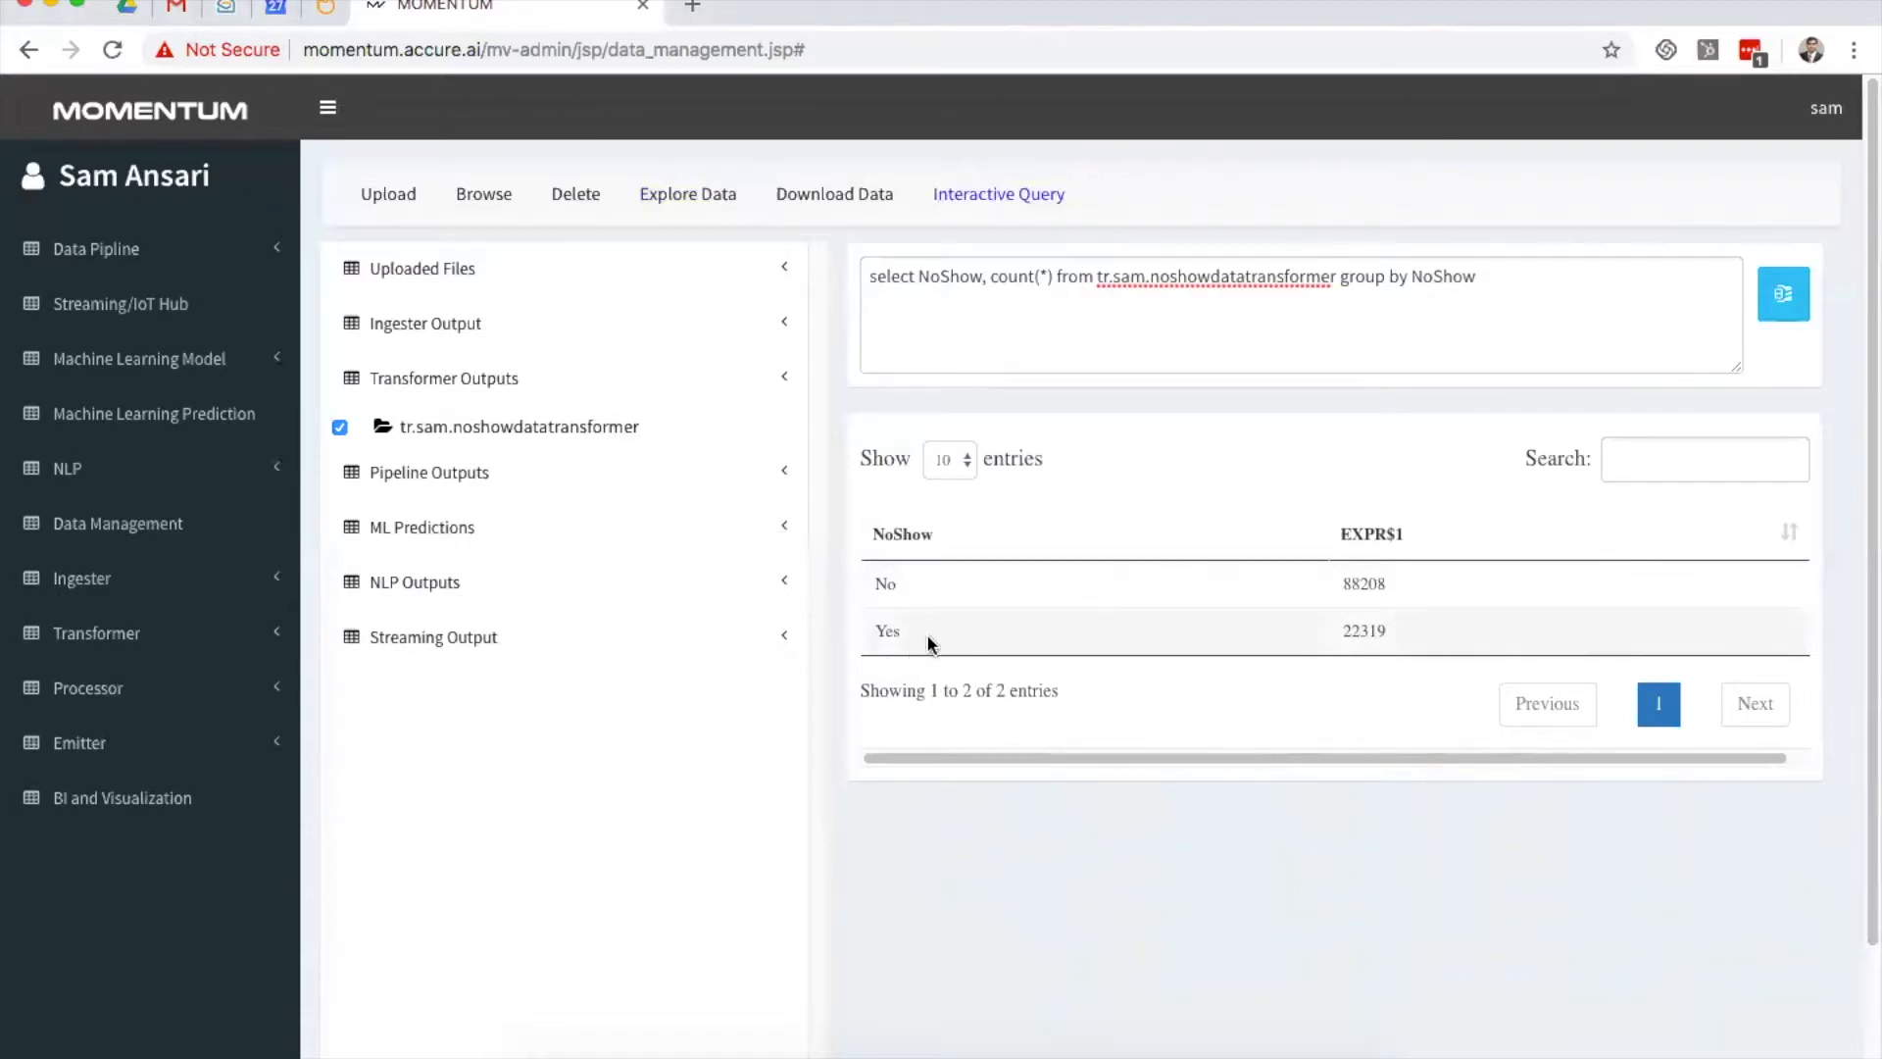
# Step: Define a new transformer balanceddata selecting all from tr.sam.noshowdatatransformer where Age > -1 AND Age <=100 AND appointment_after_days >=0
pyautogui.click(157, 647)
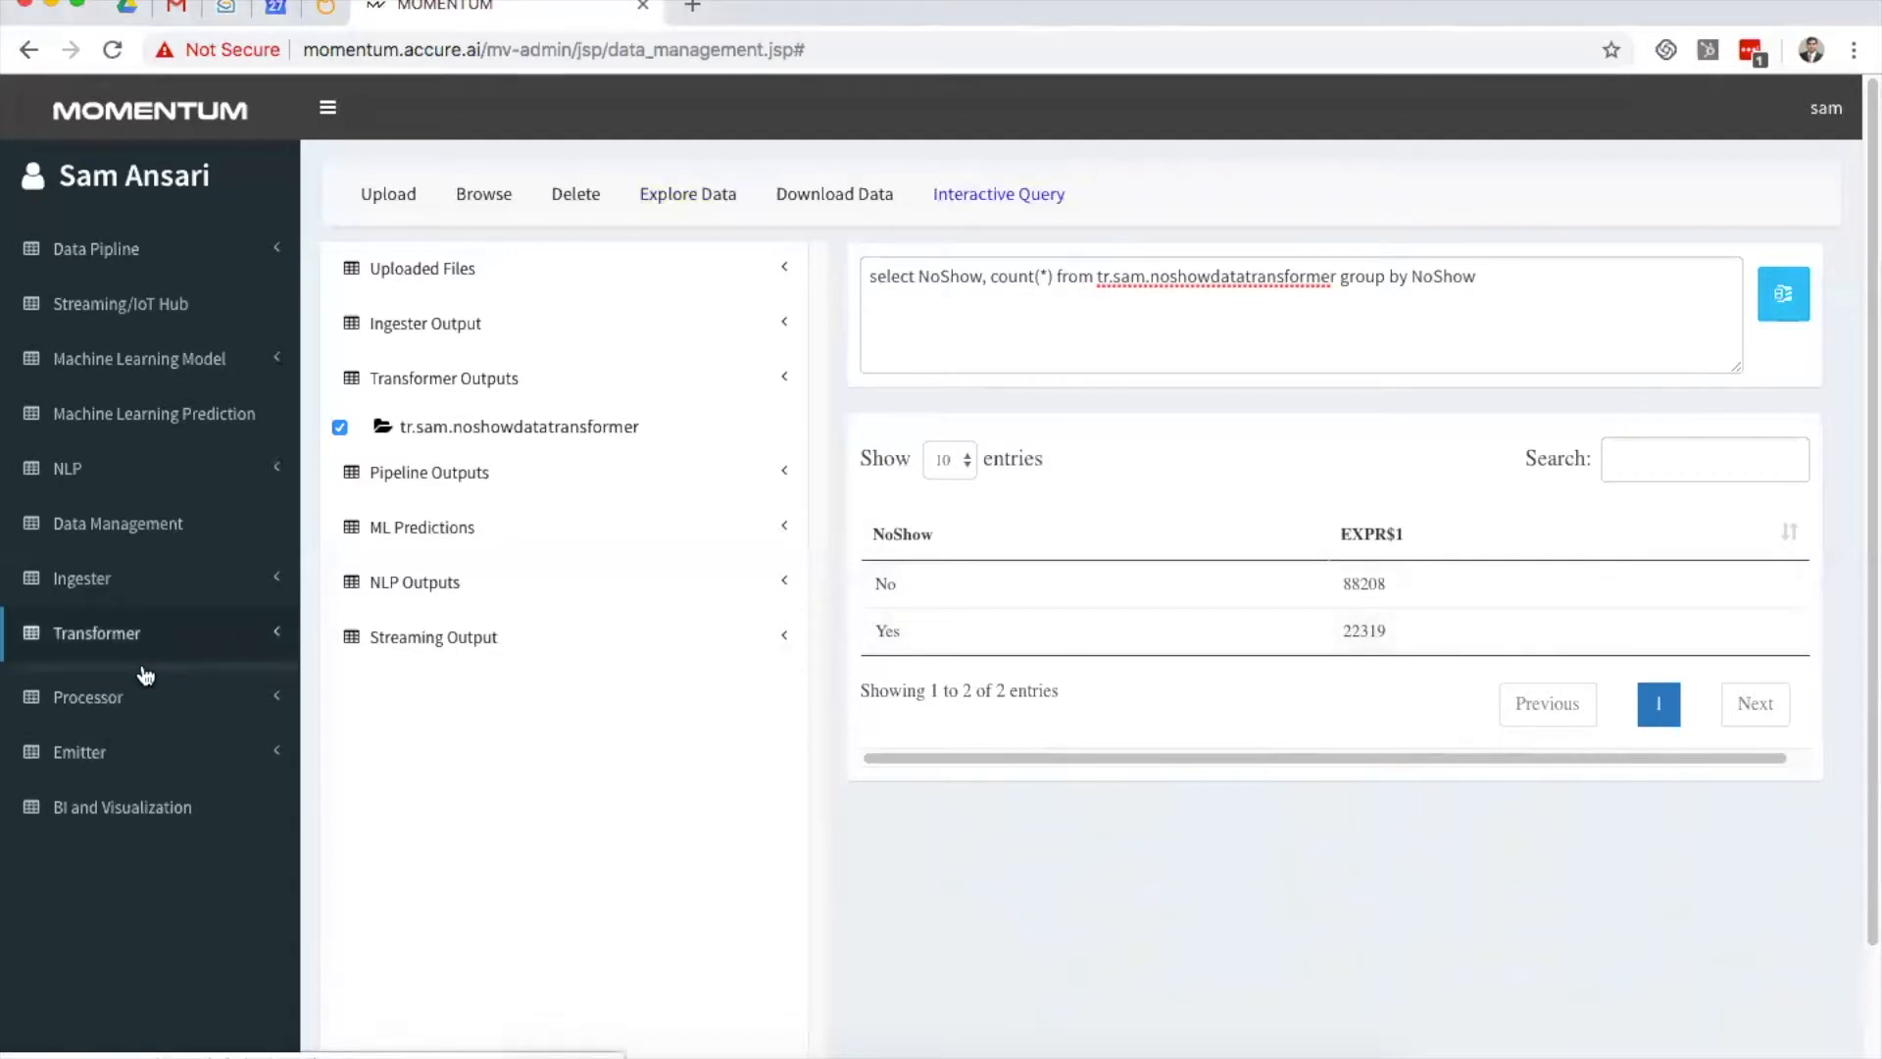
pyautogui.click(145, 677)
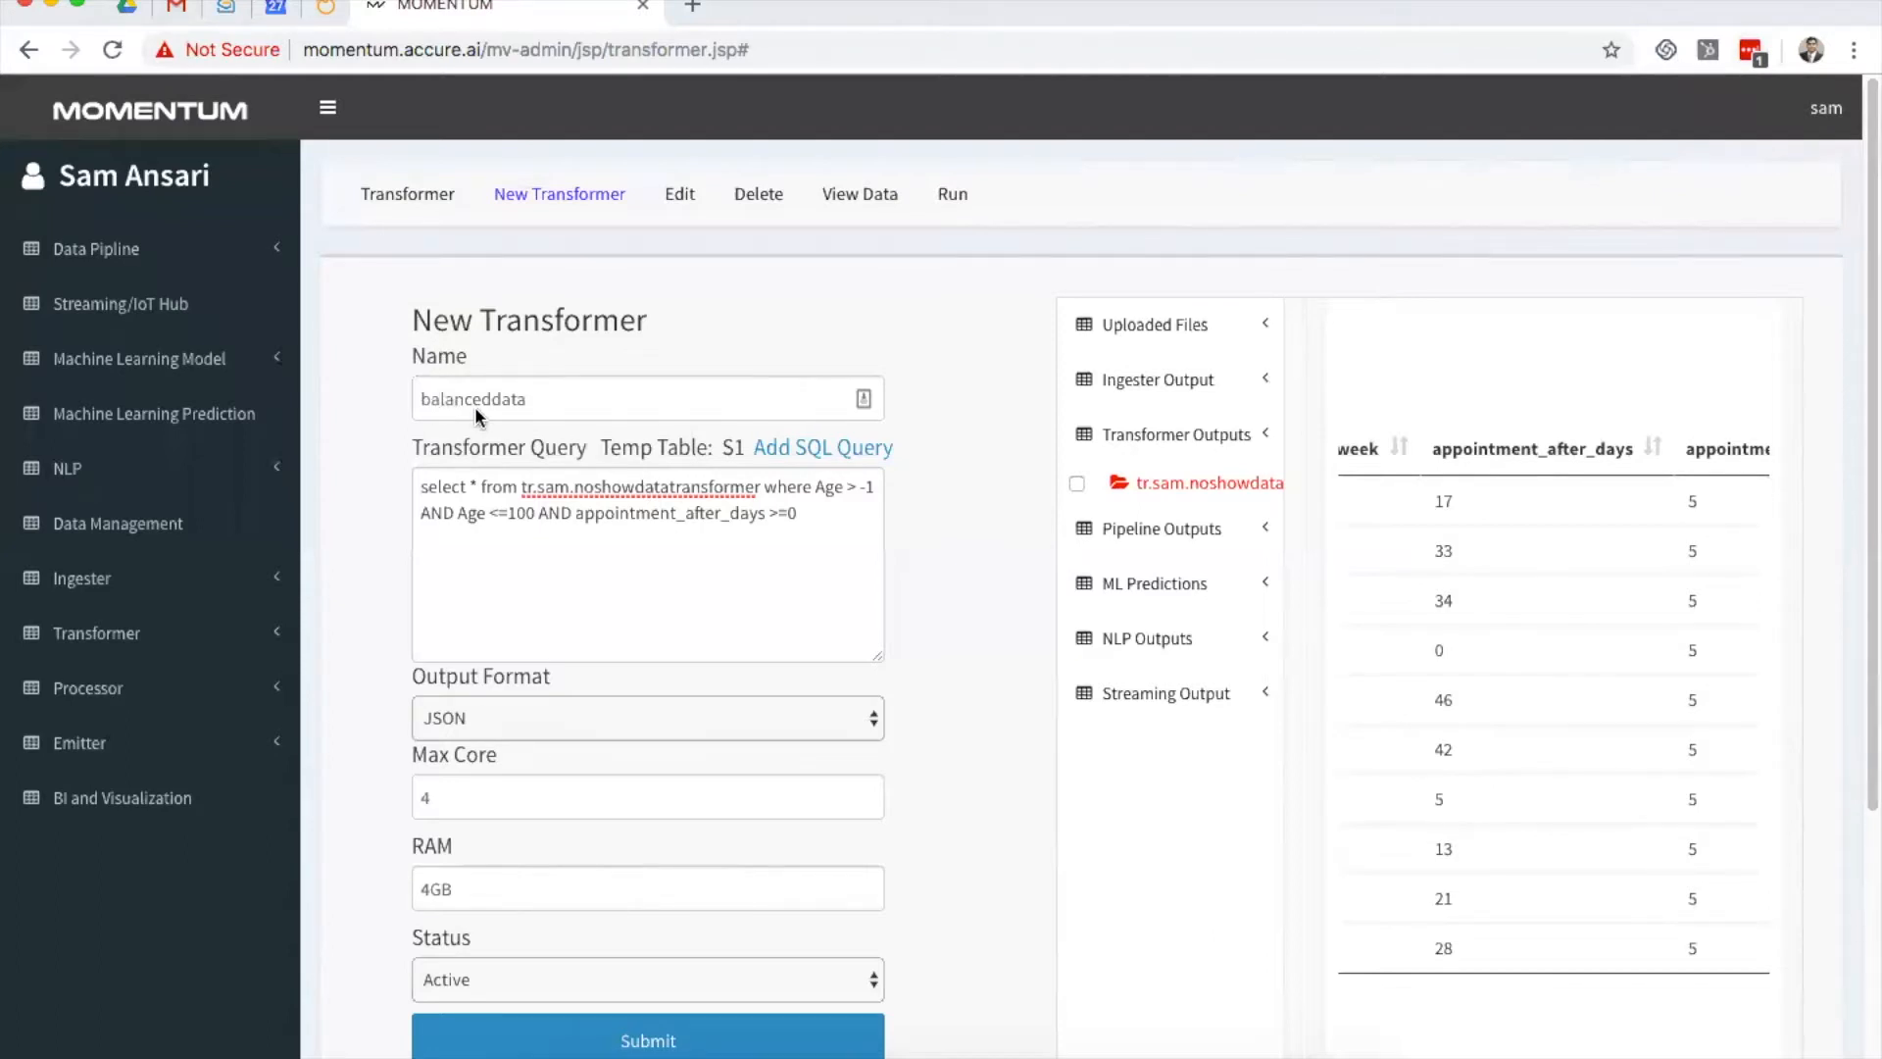
pyautogui.click(468, 503)
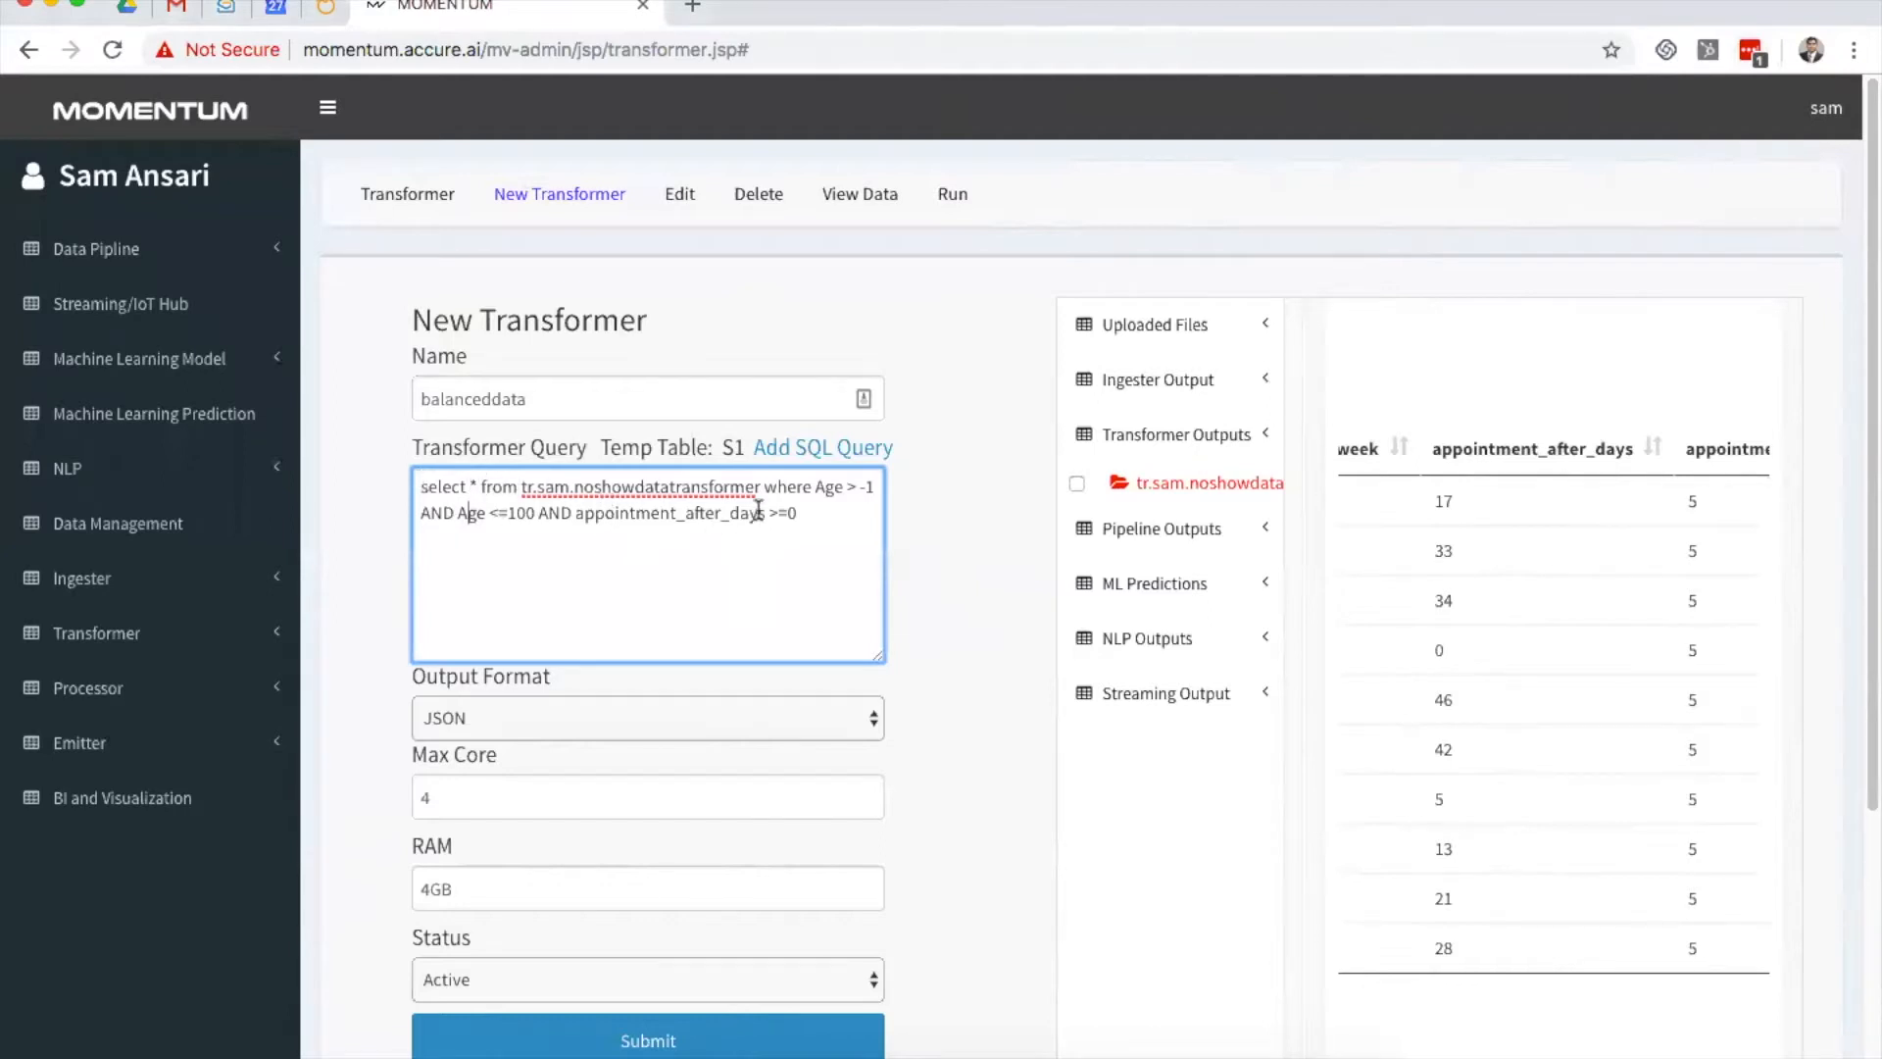
pyautogui.moveTo(816, 488); pyautogui.dragTo(872, 498)
pyautogui.click(450, 515)
pyautogui.moveTo(539, 514); pyautogui.dragTo(502, 518)
pyautogui.click(693, 514)
pyautogui.click(968, 554)
pyautogui.scroll(-2, 969, 564)
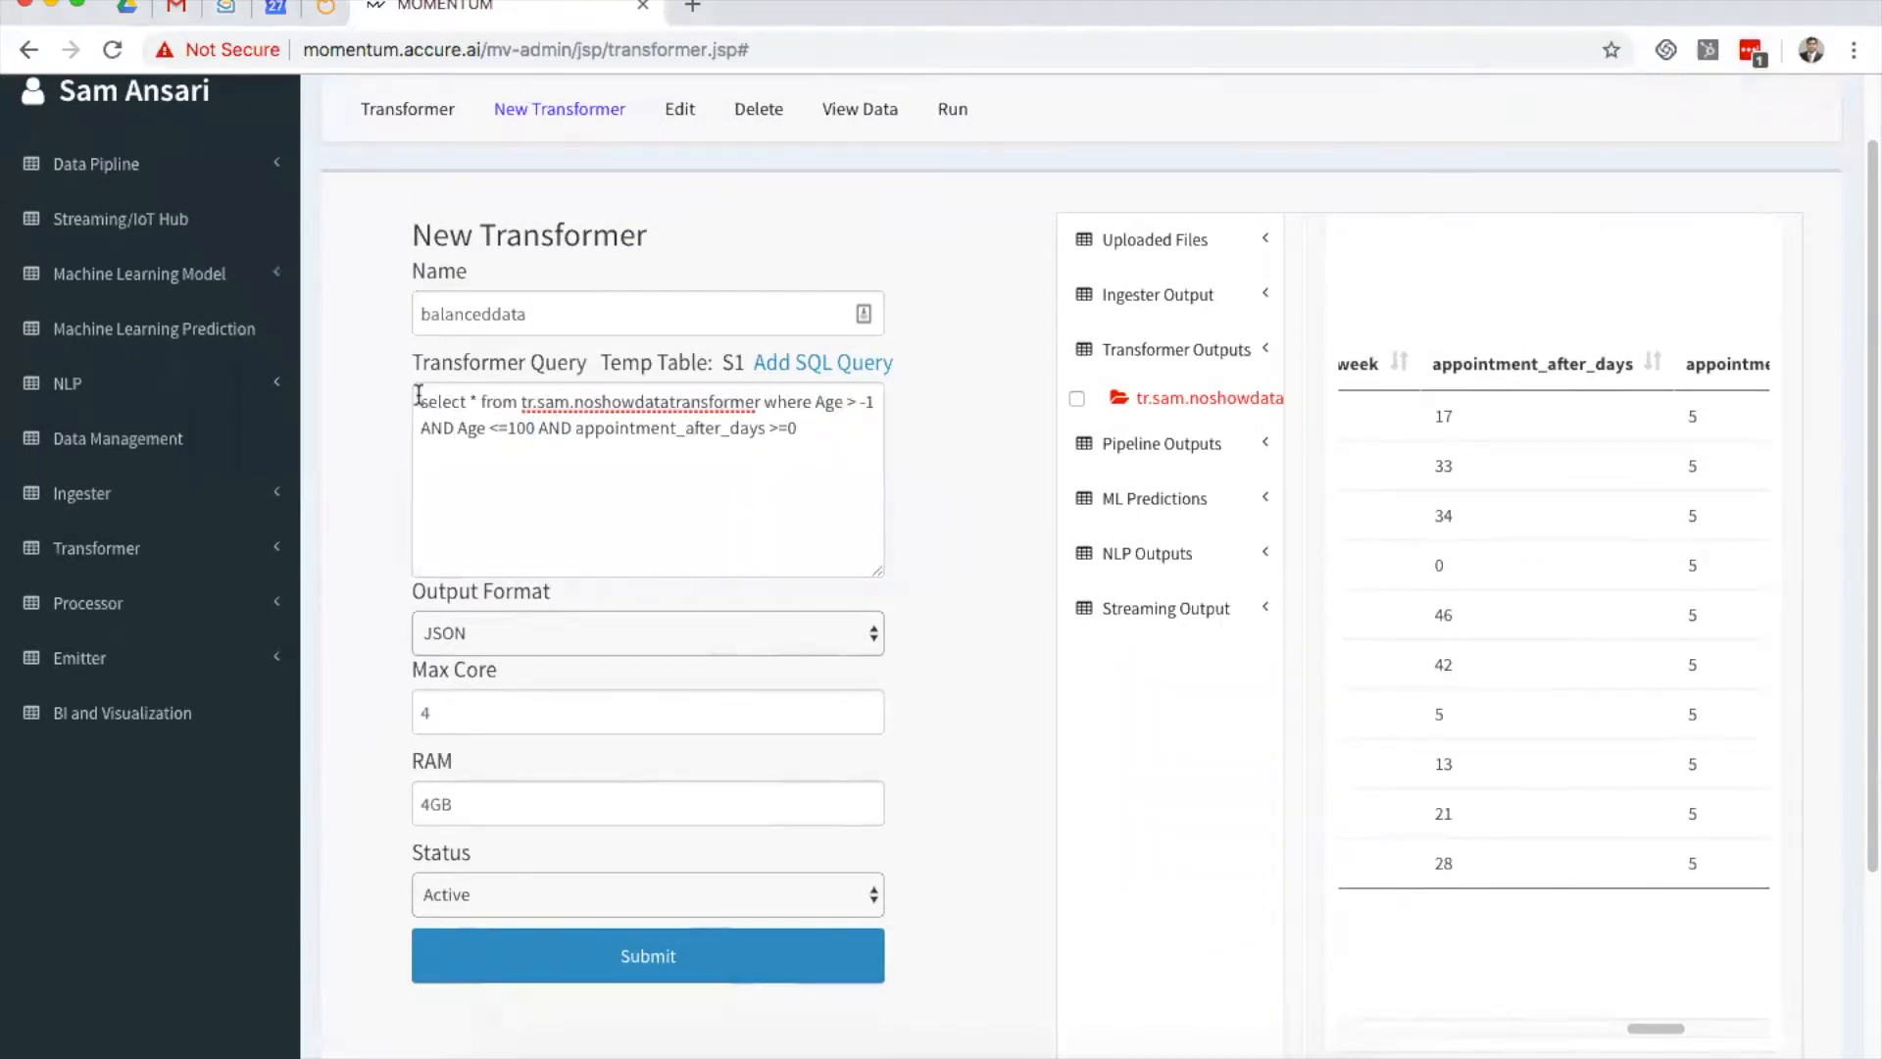
# Step: Add queries S2 for 25000 random NoShow='No' rows from s1, S3 for NoShow='Yes' rows with randomId, and S4 uniting s2 and s3 with UNION ALL
pyautogui.click(794, 363)
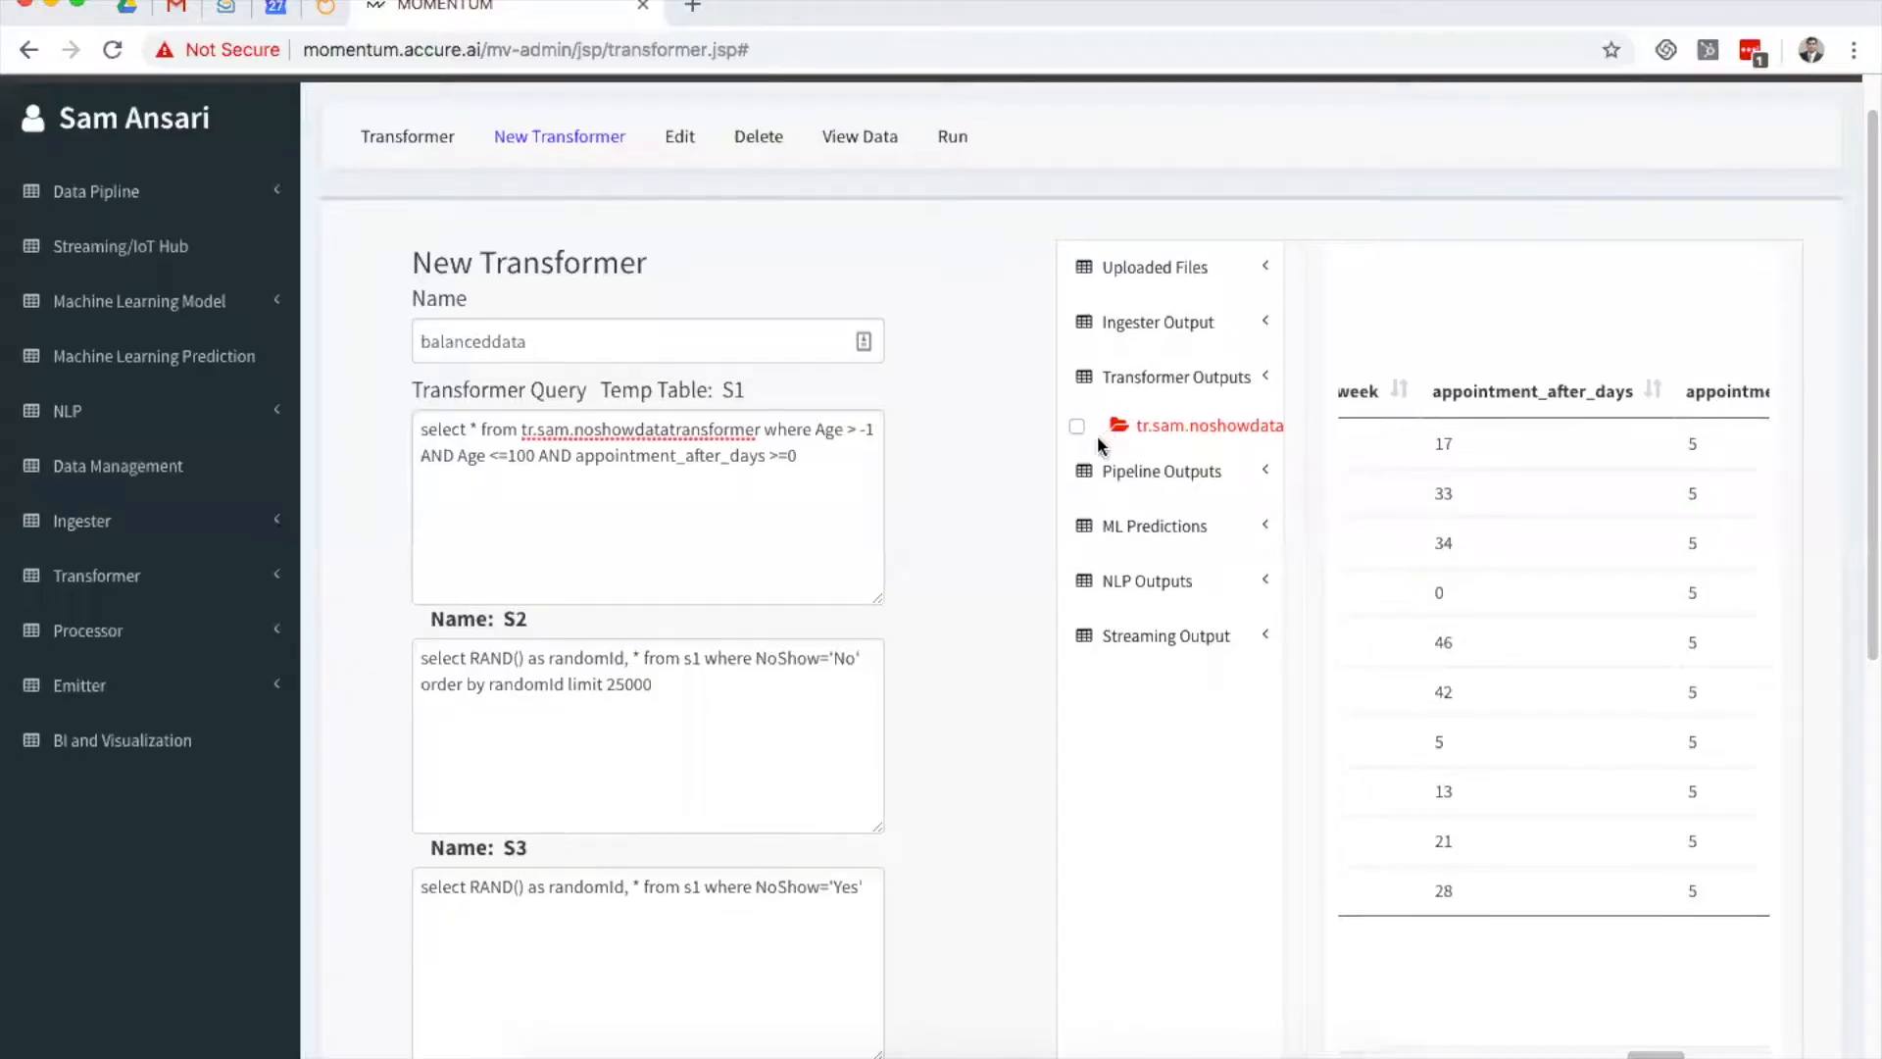
pyautogui.scroll(-3, 1097, 435)
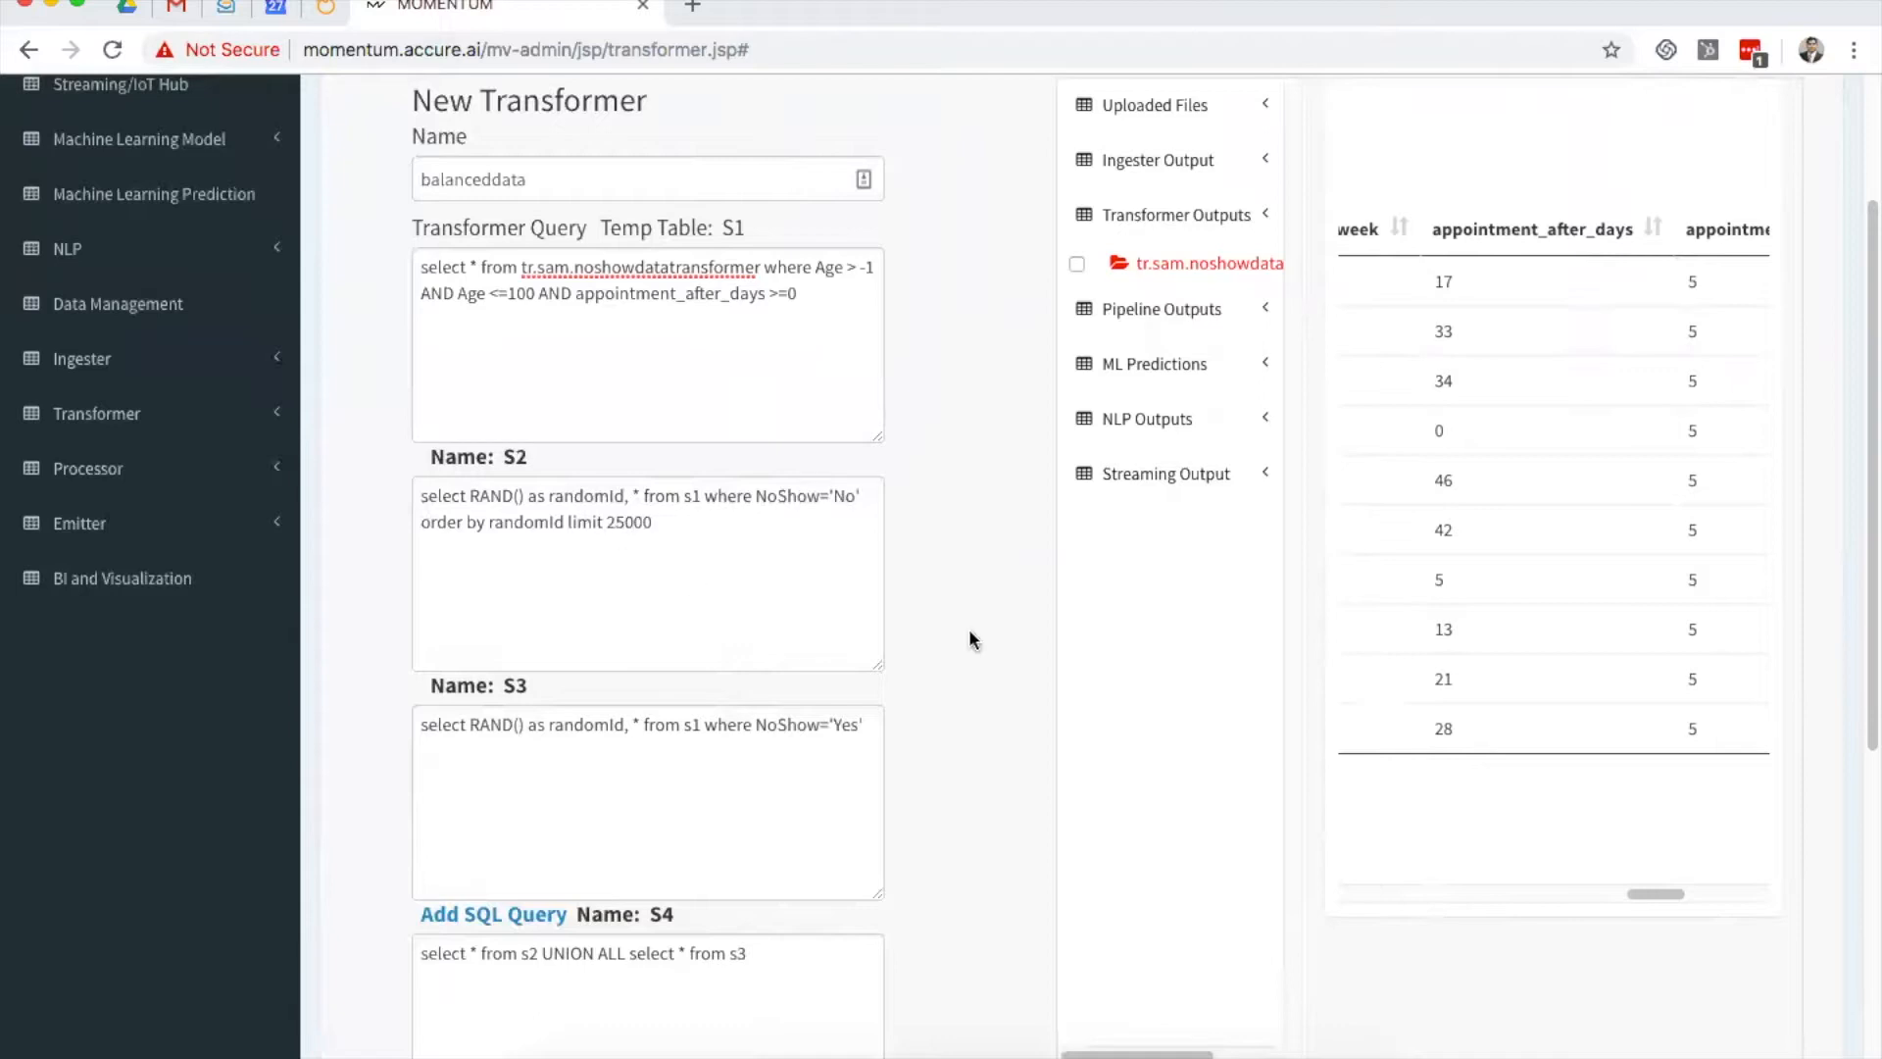
pyautogui.scroll(-3, 968, 631)
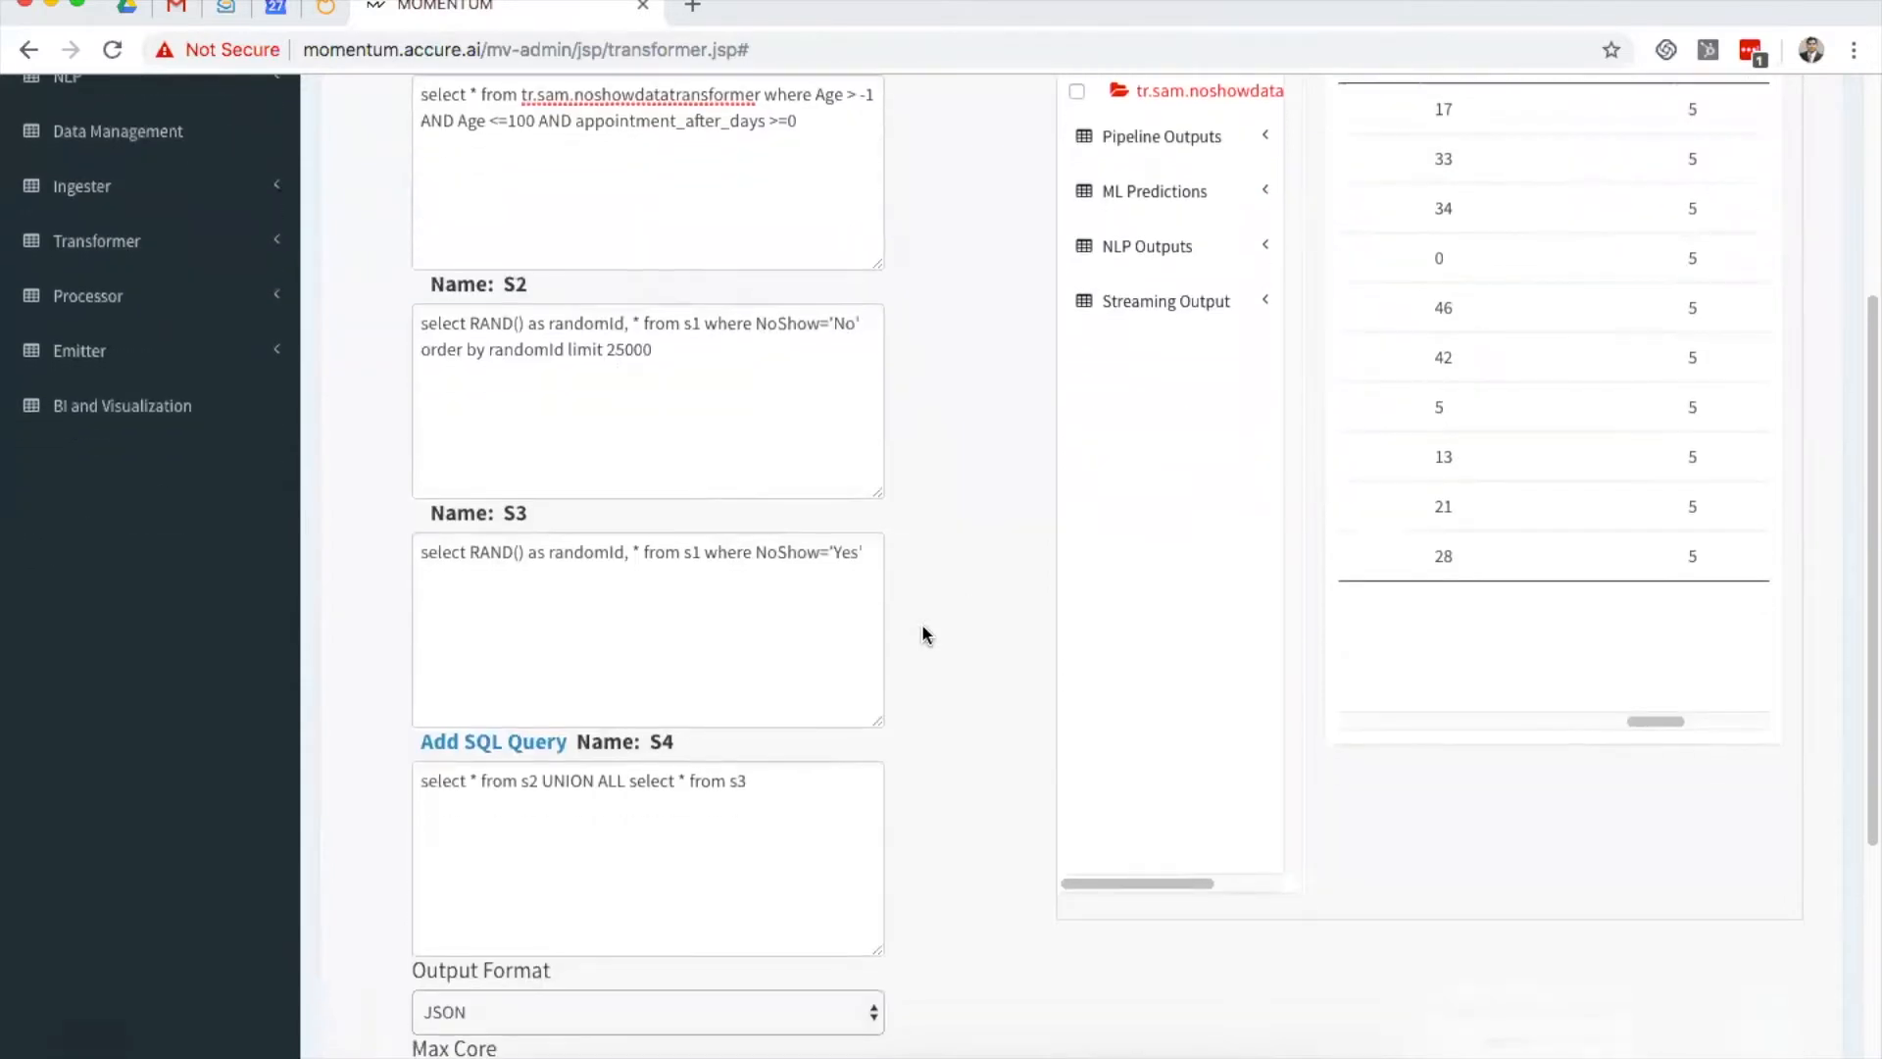
pyautogui.scroll(-2, 866, 547)
pyautogui.scroll(-1, 924, 674)
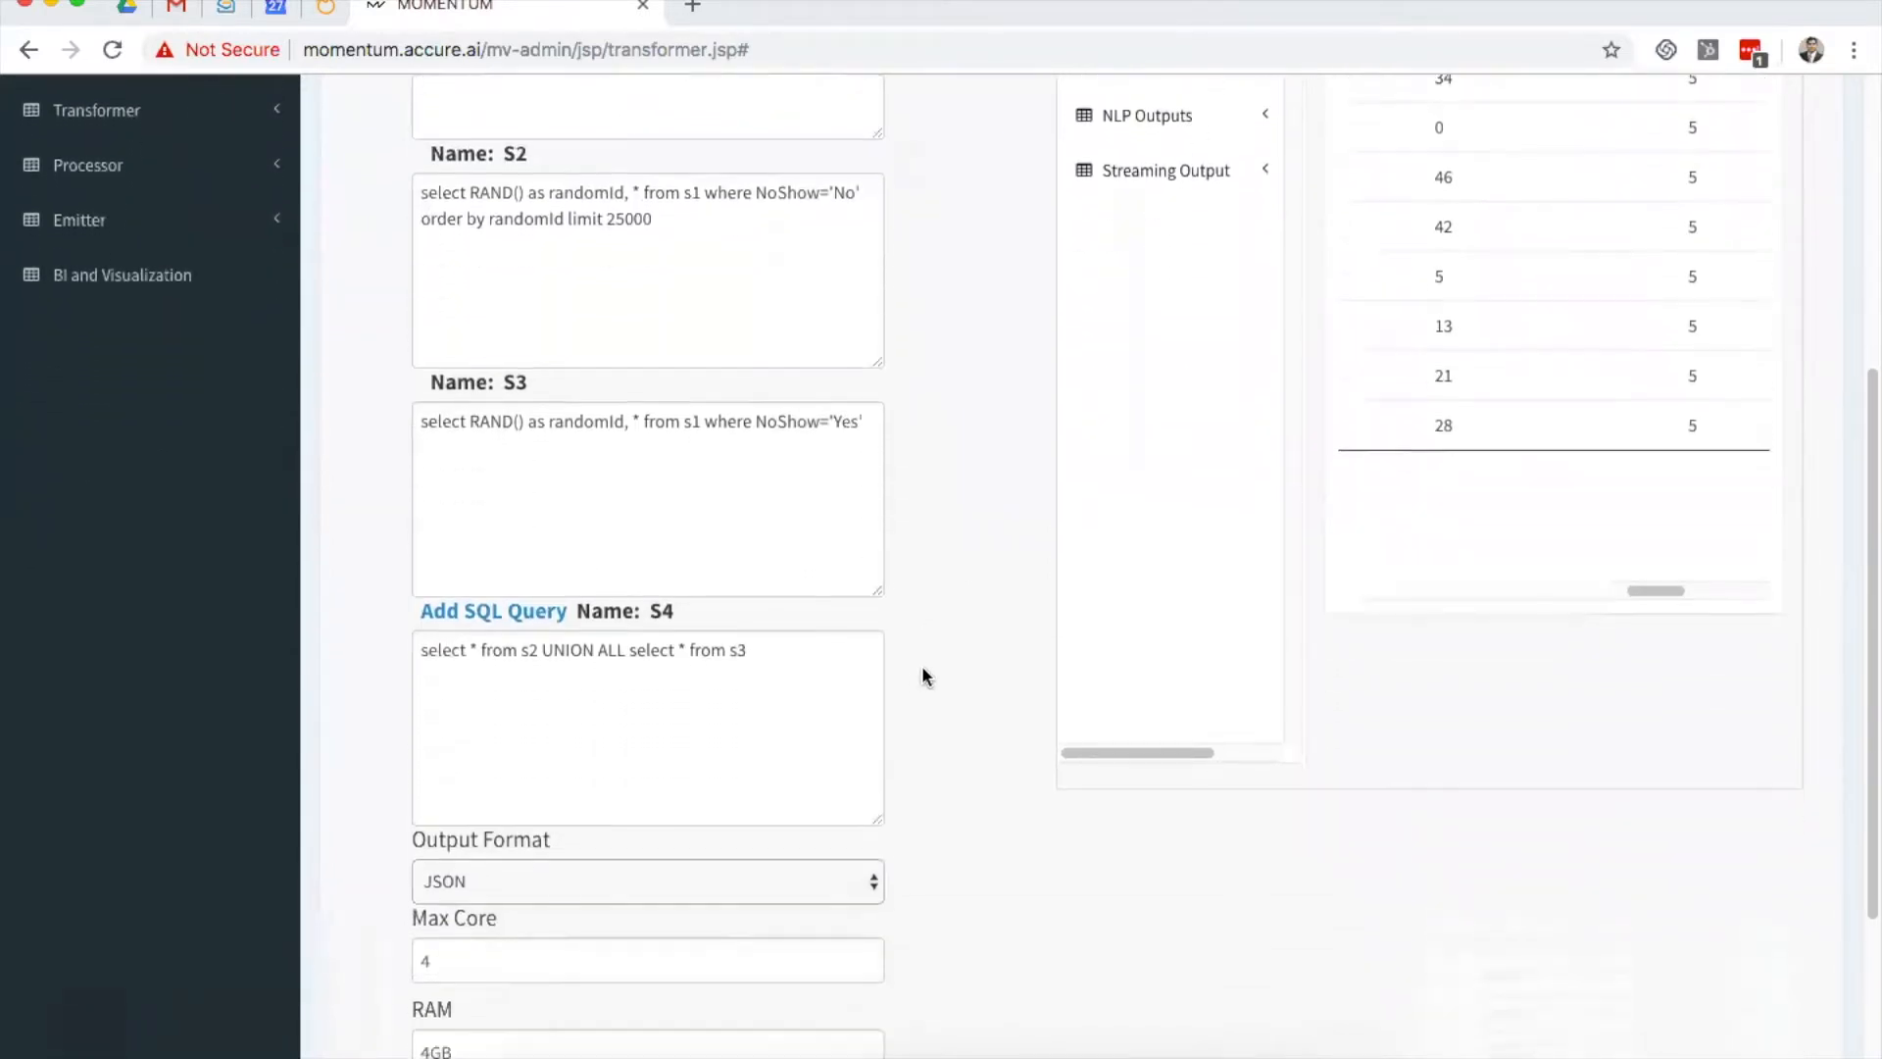
pyautogui.scroll(-1, 921, 670)
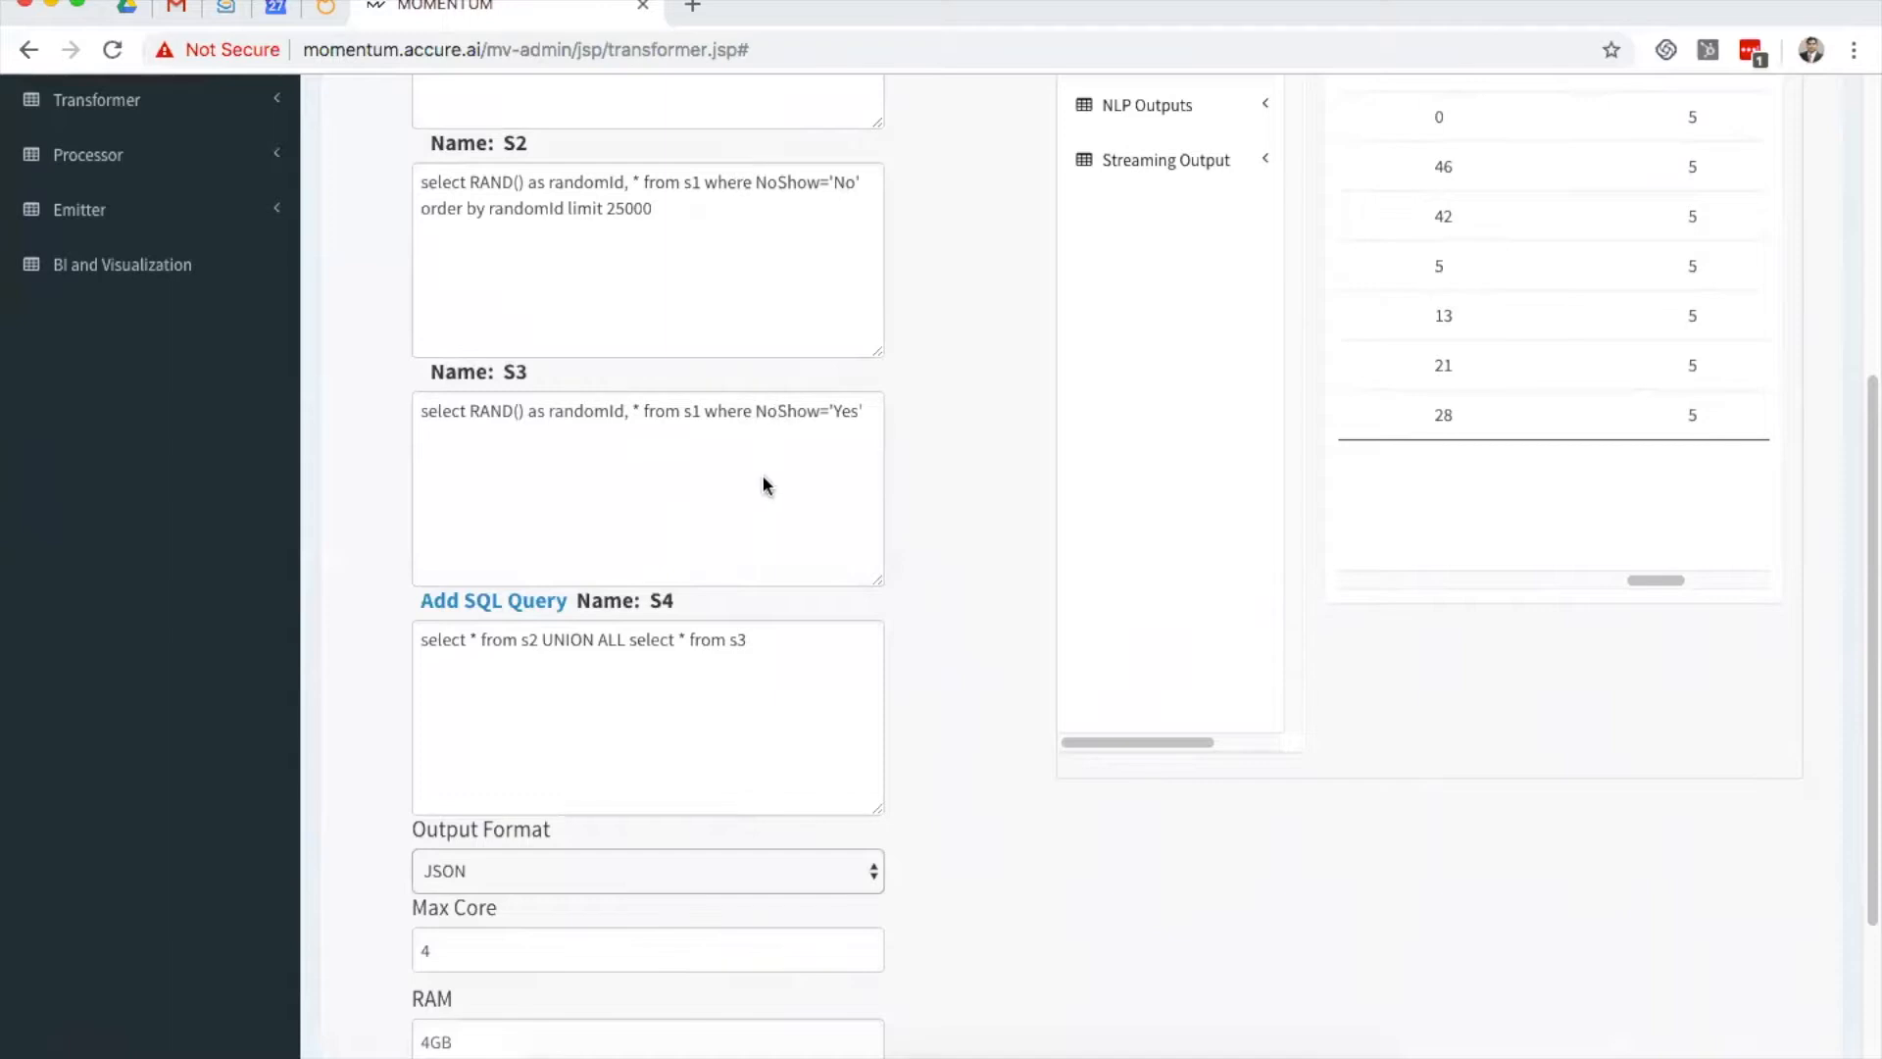
pyautogui.scroll(-1, 619, 639)
pyautogui.scroll(-4, 925, 681)
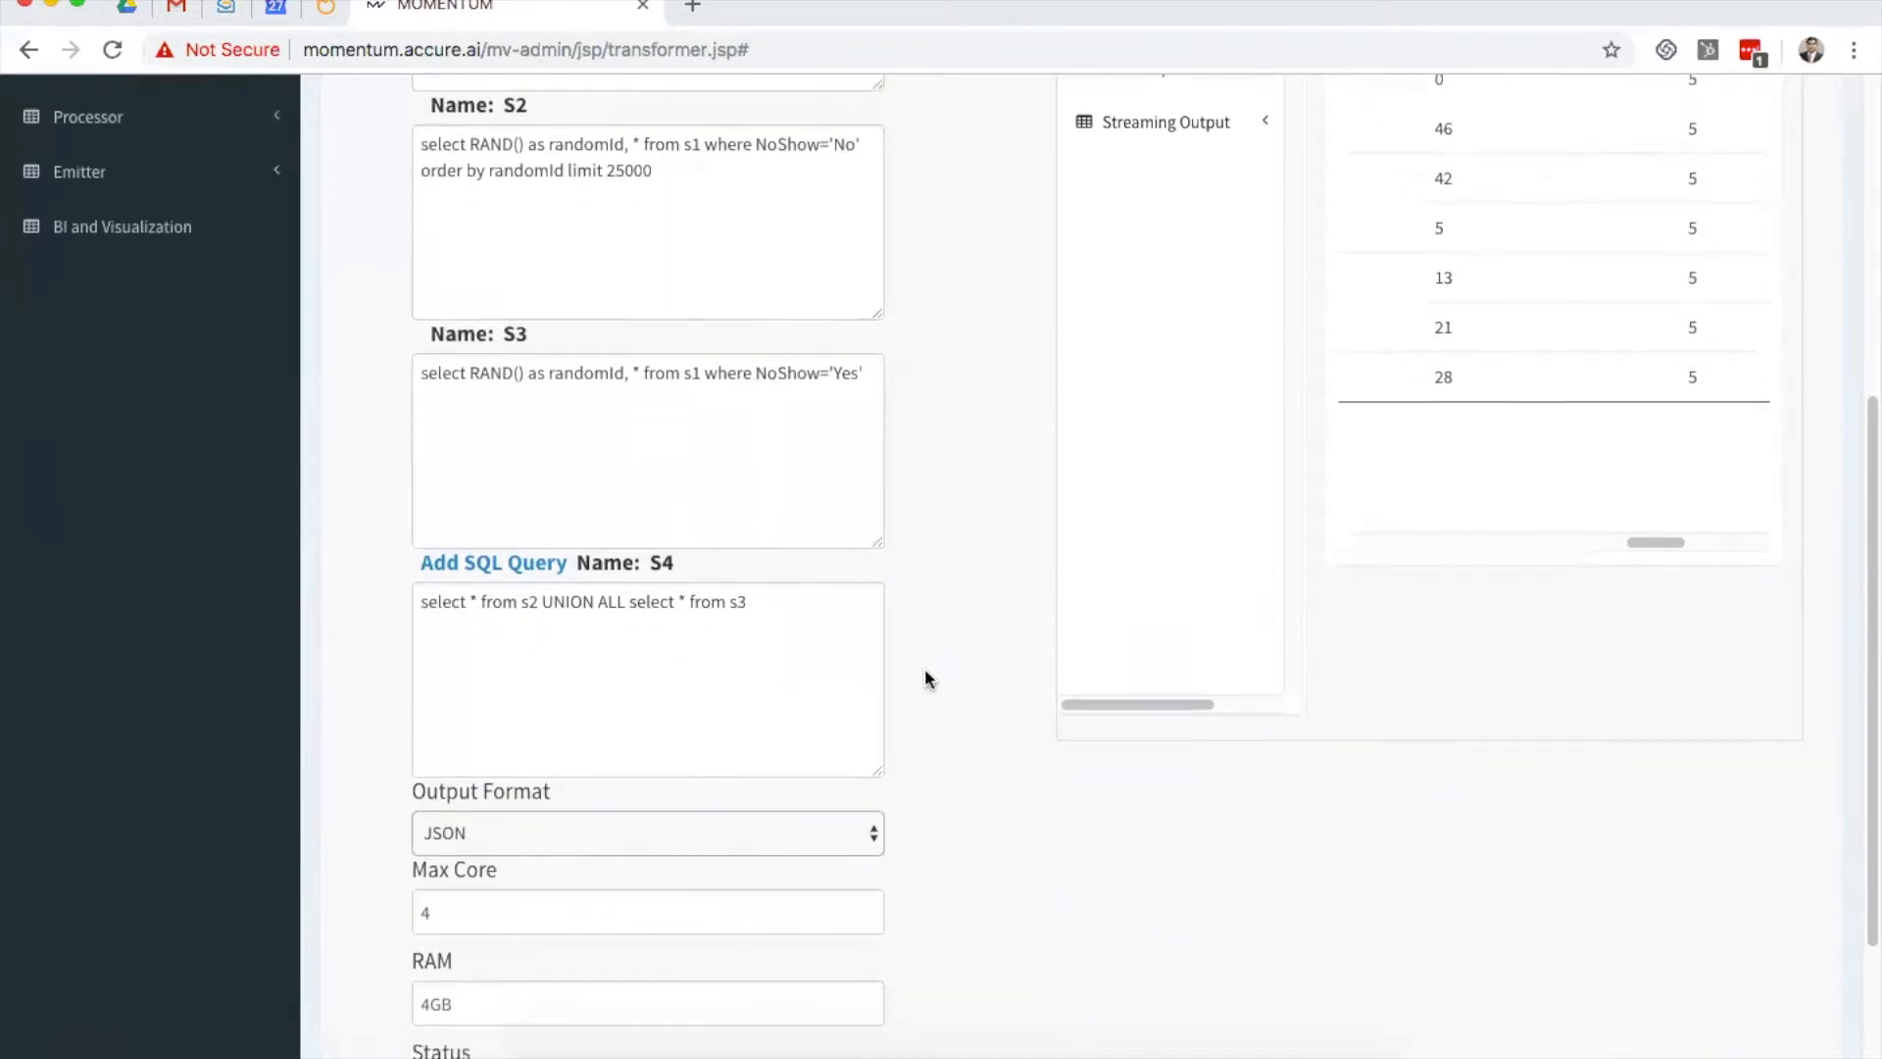
pyautogui.scroll(-1, 958, 773)
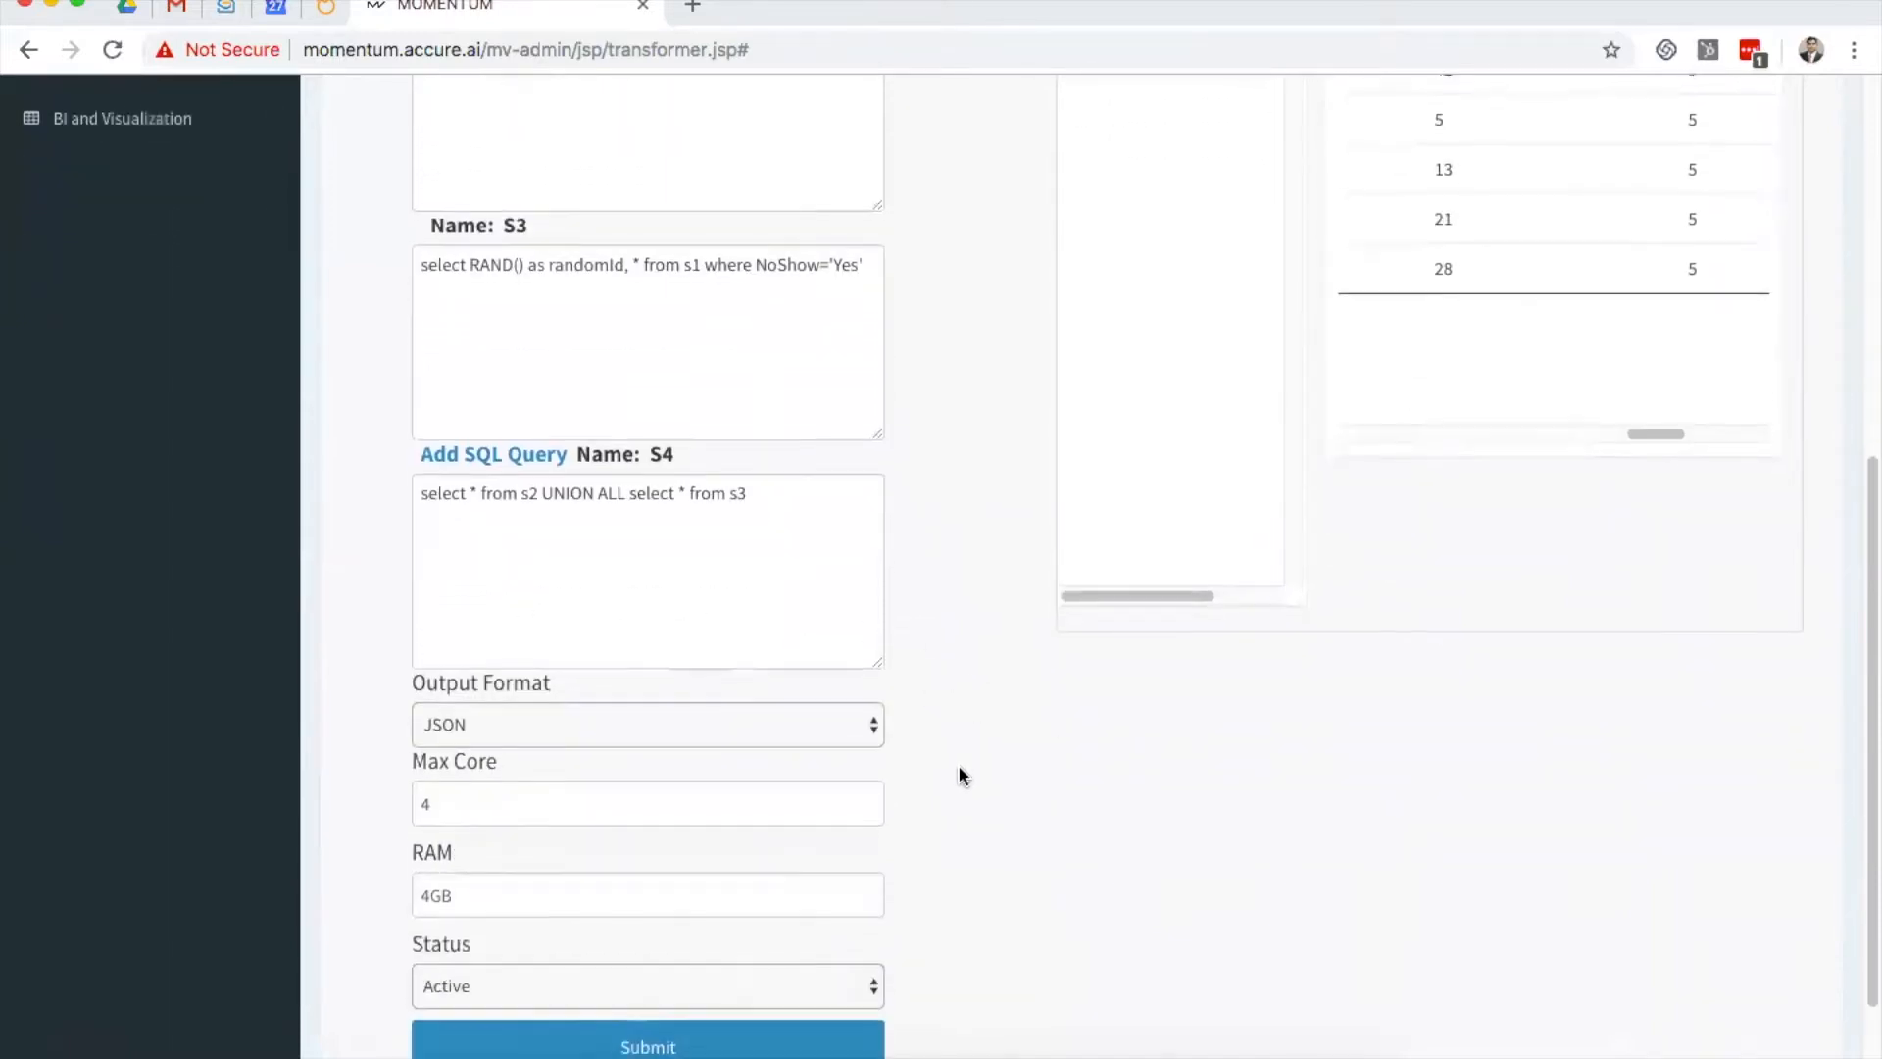
# Step: Add query S5 selecting the patient and appointment columns from s4, with a CASE expression recoding NoShow as 0 for No and 1 for Yes
pyautogui.click(495, 455)
pyautogui.scroll(-5, 643, 675)
pyautogui.scroll(-4, 756, 753)
pyautogui.click(735, 761)
pyautogui.hotkey('ctrl', 'v')
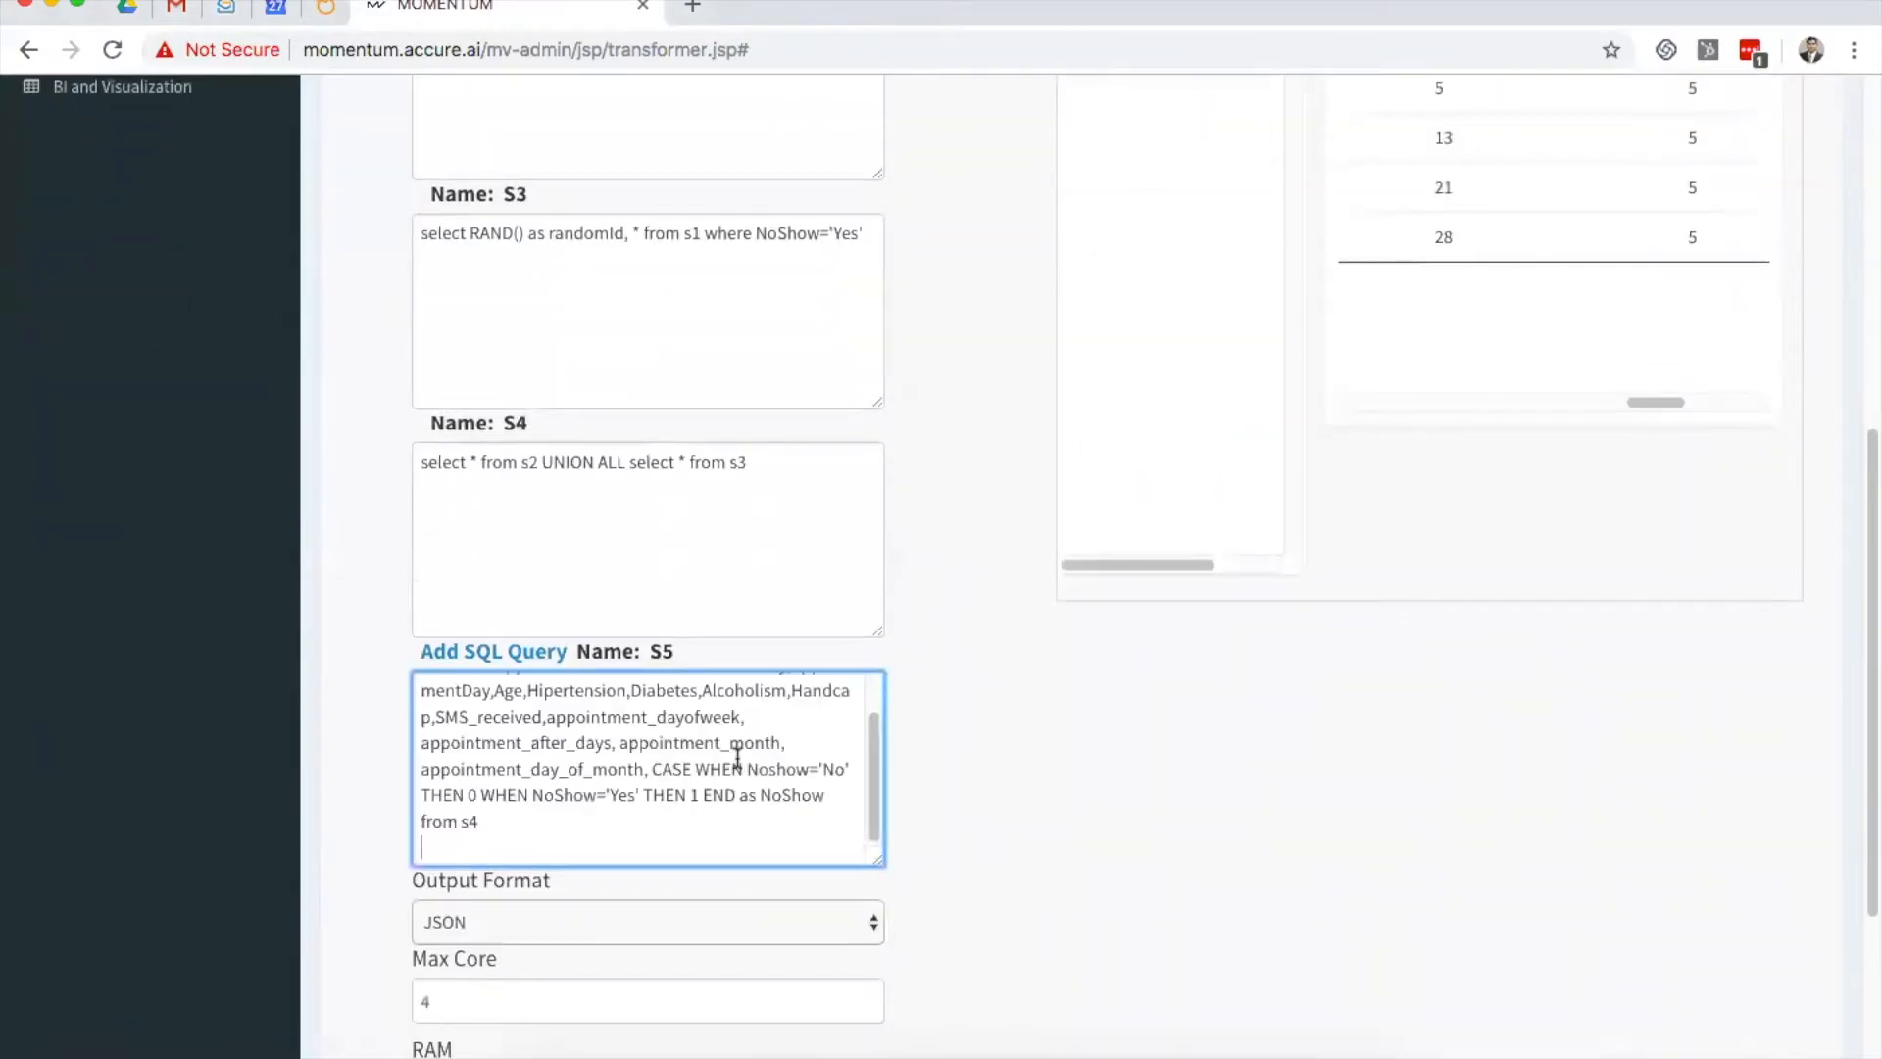
pyautogui.scroll(1, 681, 758)
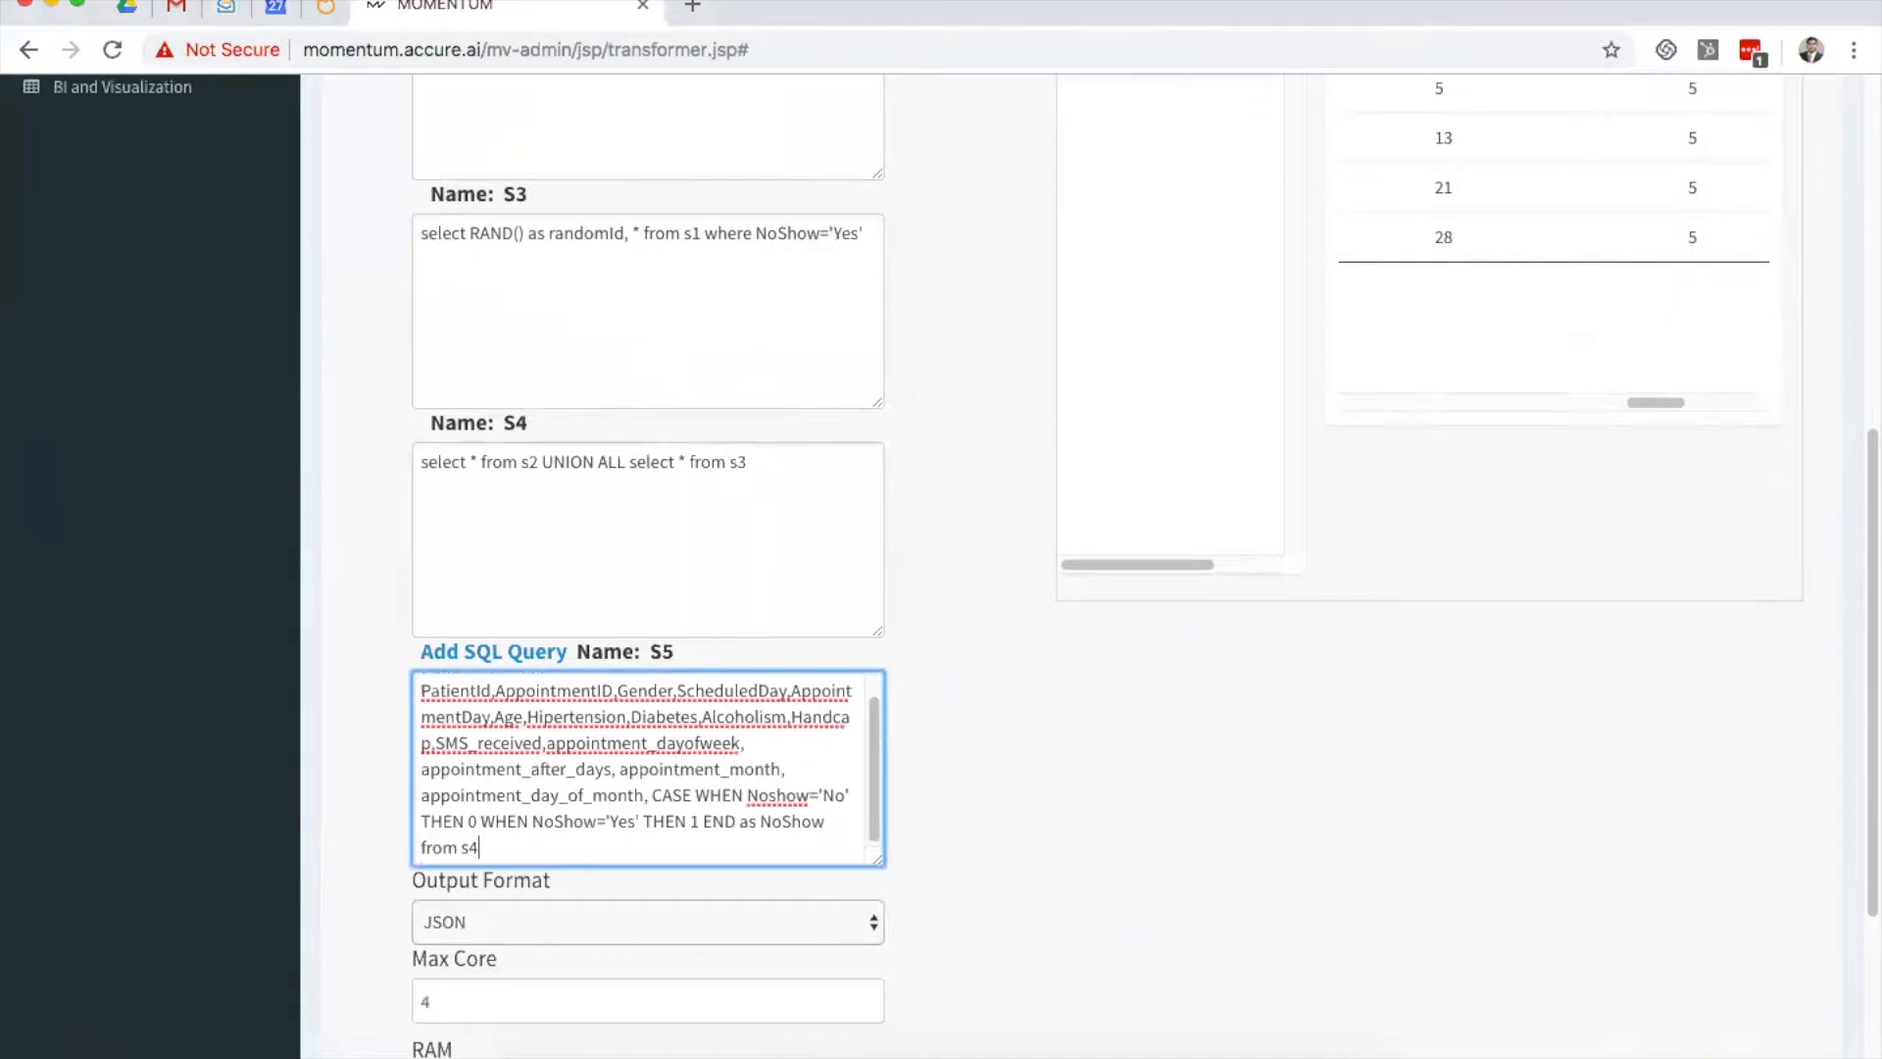
pyautogui.scroll(1, 682, 816)
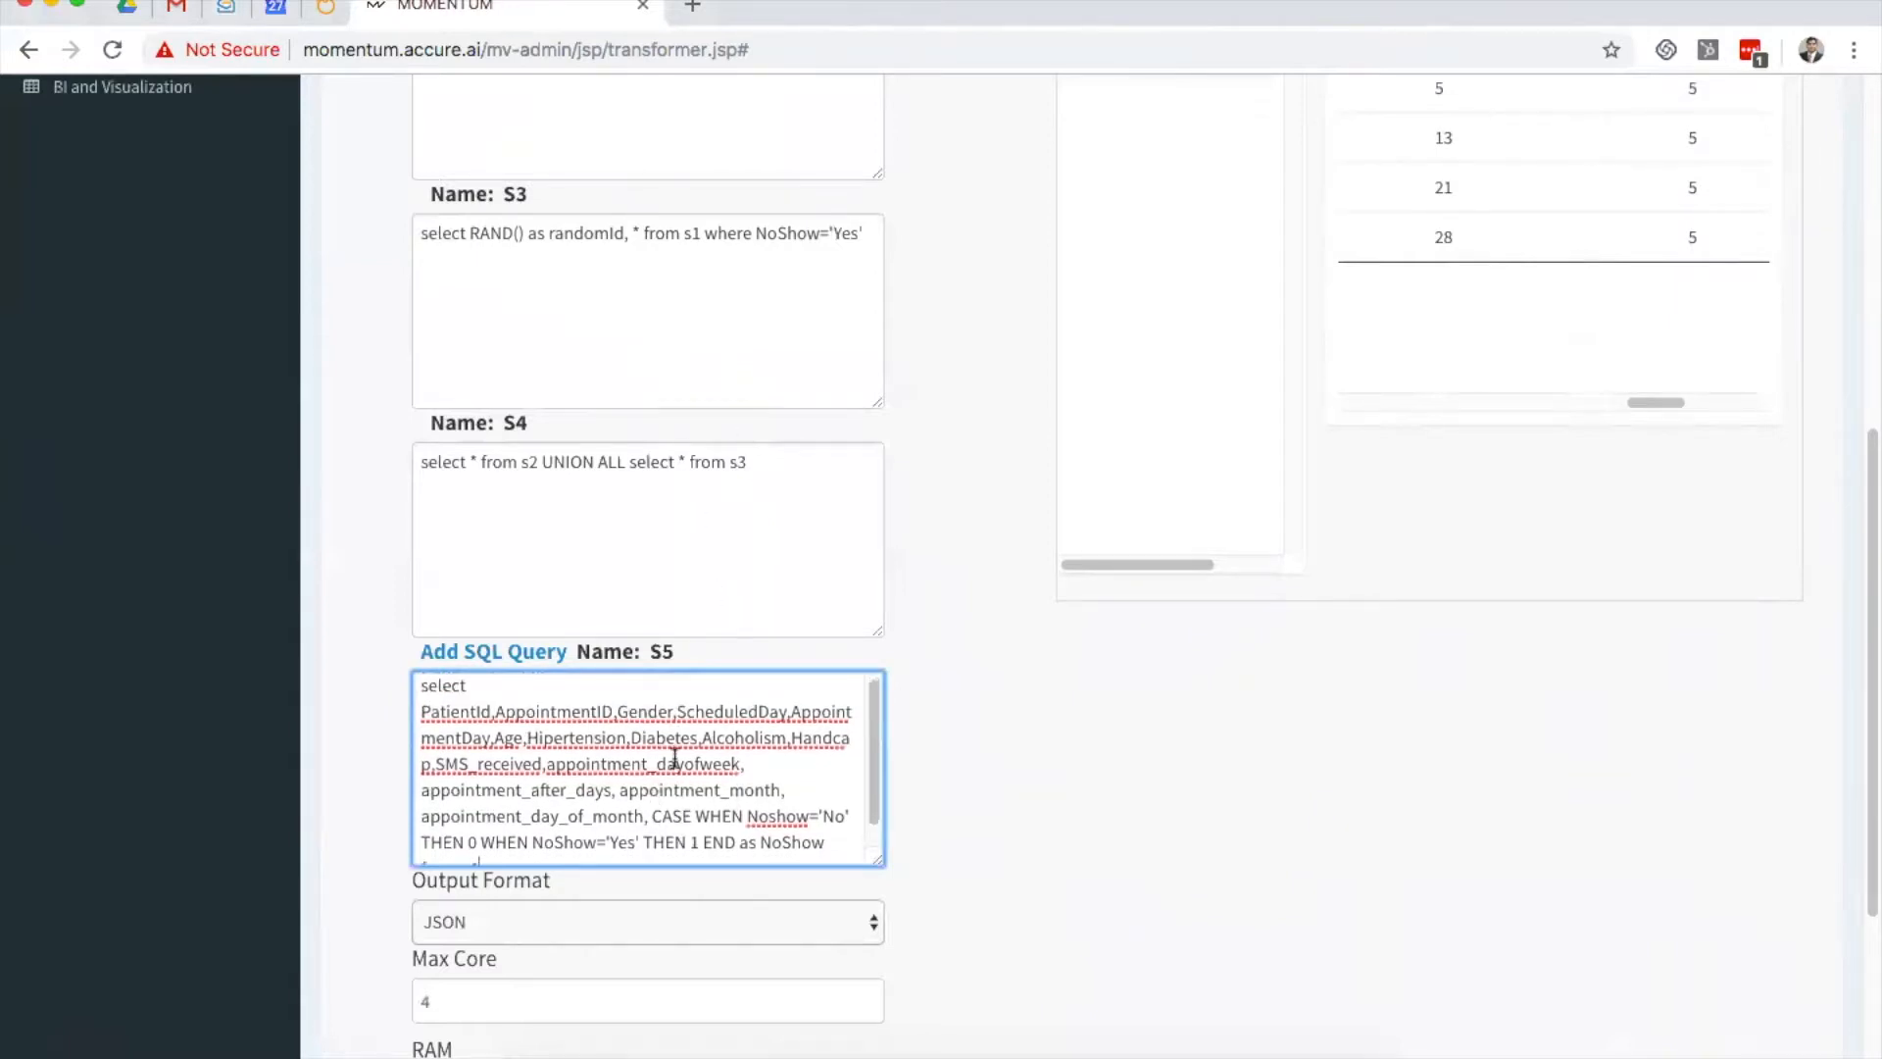
pyautogui.scroll(-1, 661, 750)
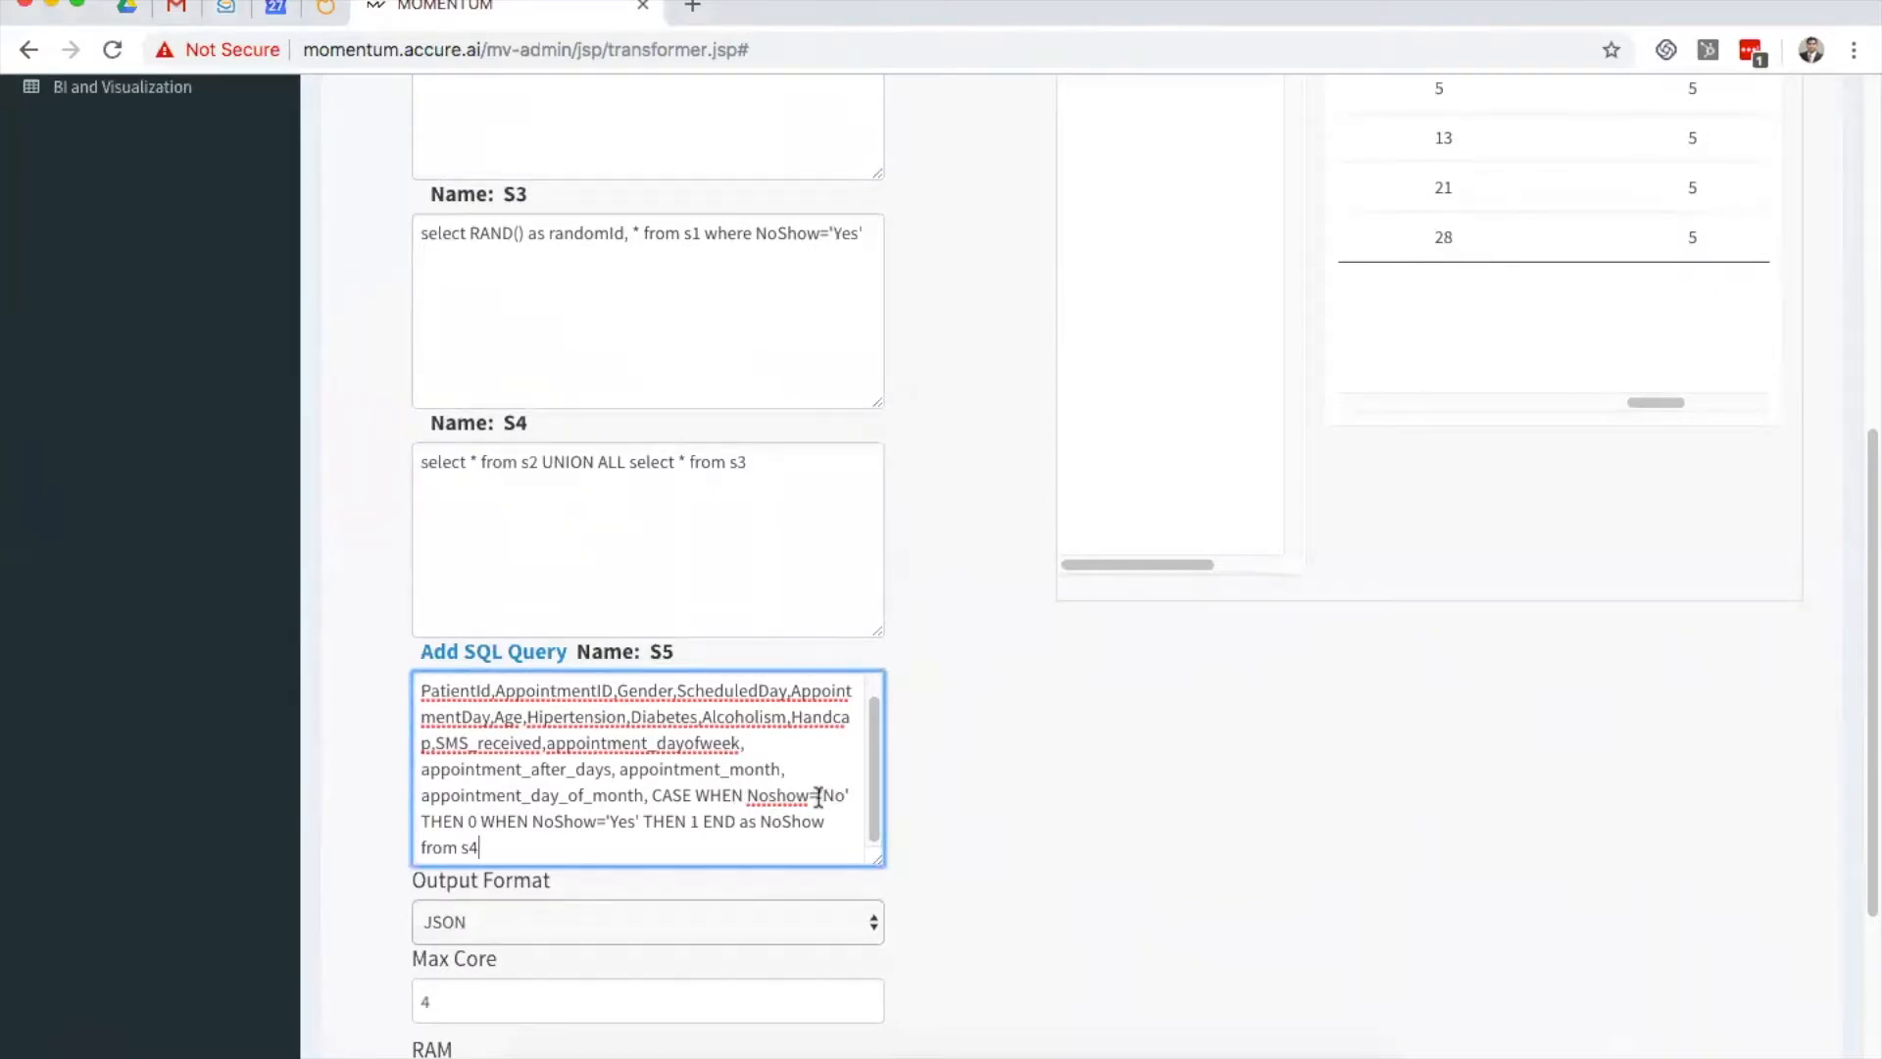
# Step: Correct the column name to NoShow in the first WHEN condition of query S5
pyautogui.click(777, 795)
pyautogui.press('BackSpace')
pyautogui.write('S')
pyautogui.moveTo(477, 821); pyautogui.dragTo(469, 823)
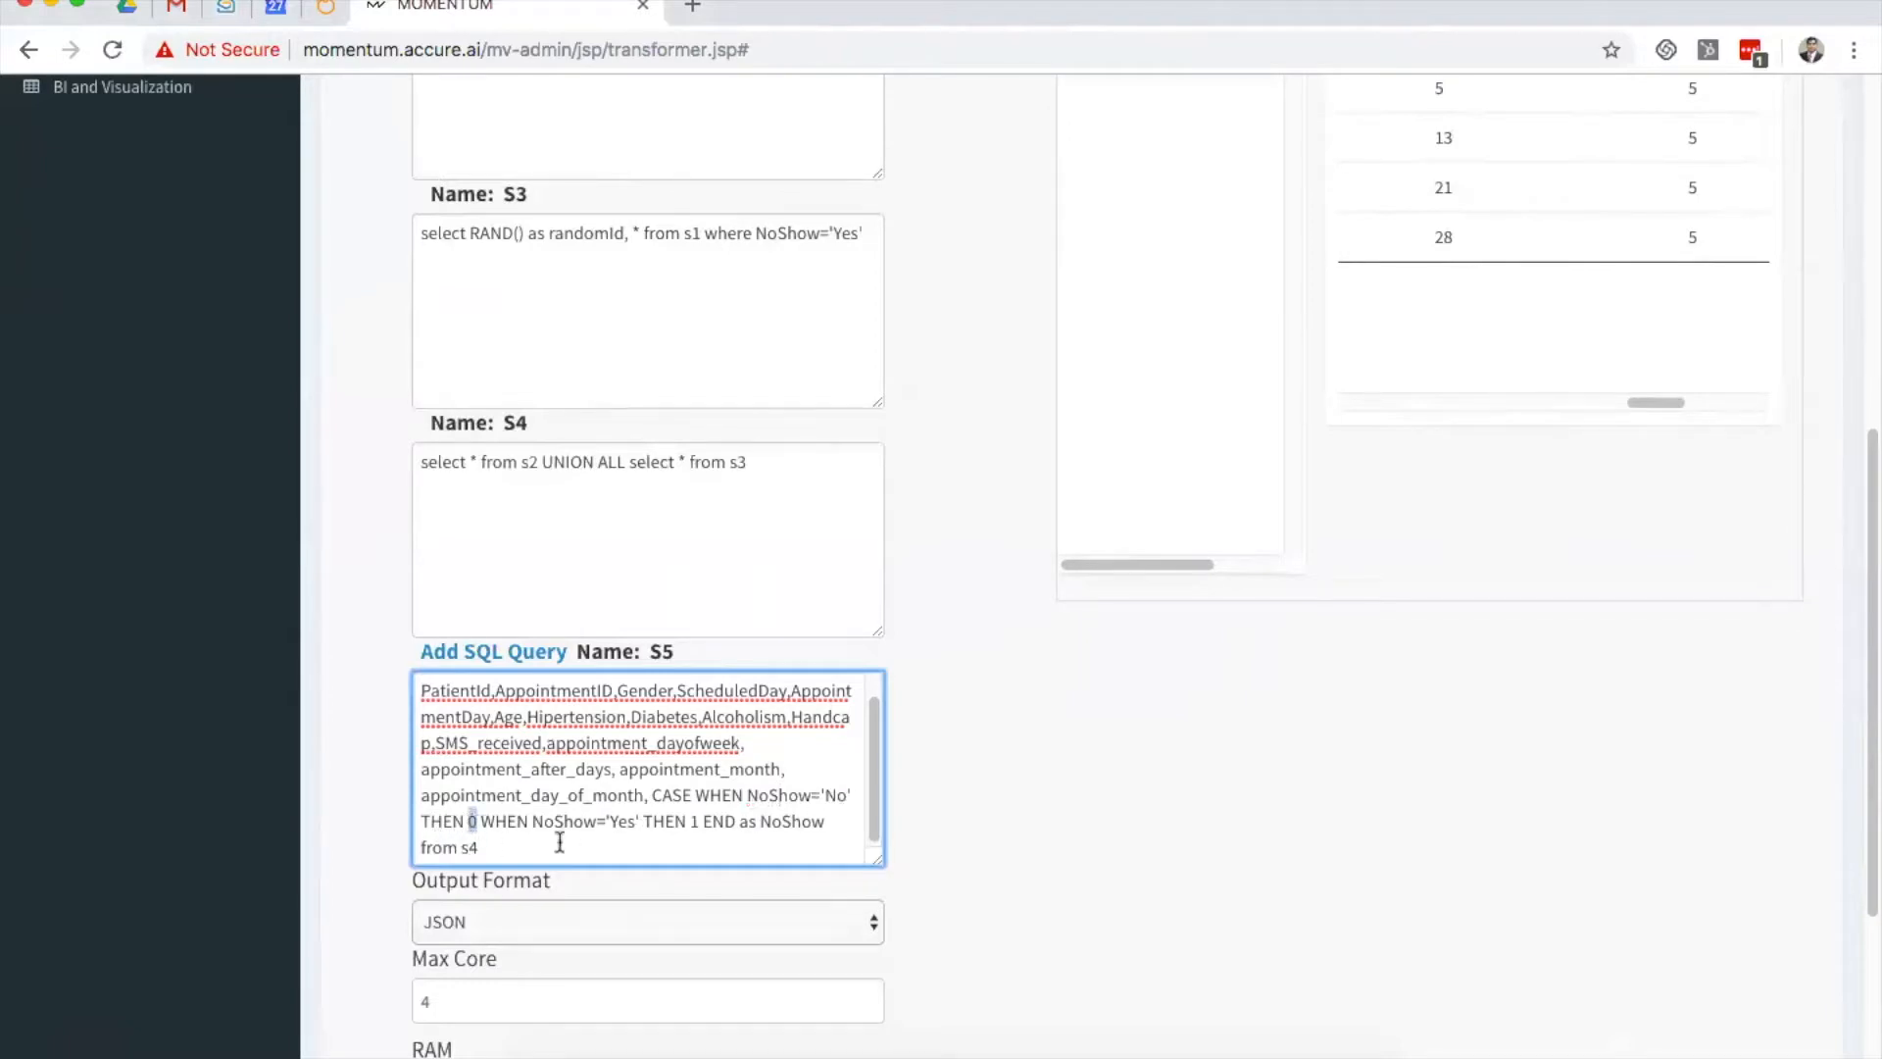
pyautogui.scroll(-1, 573, 834)
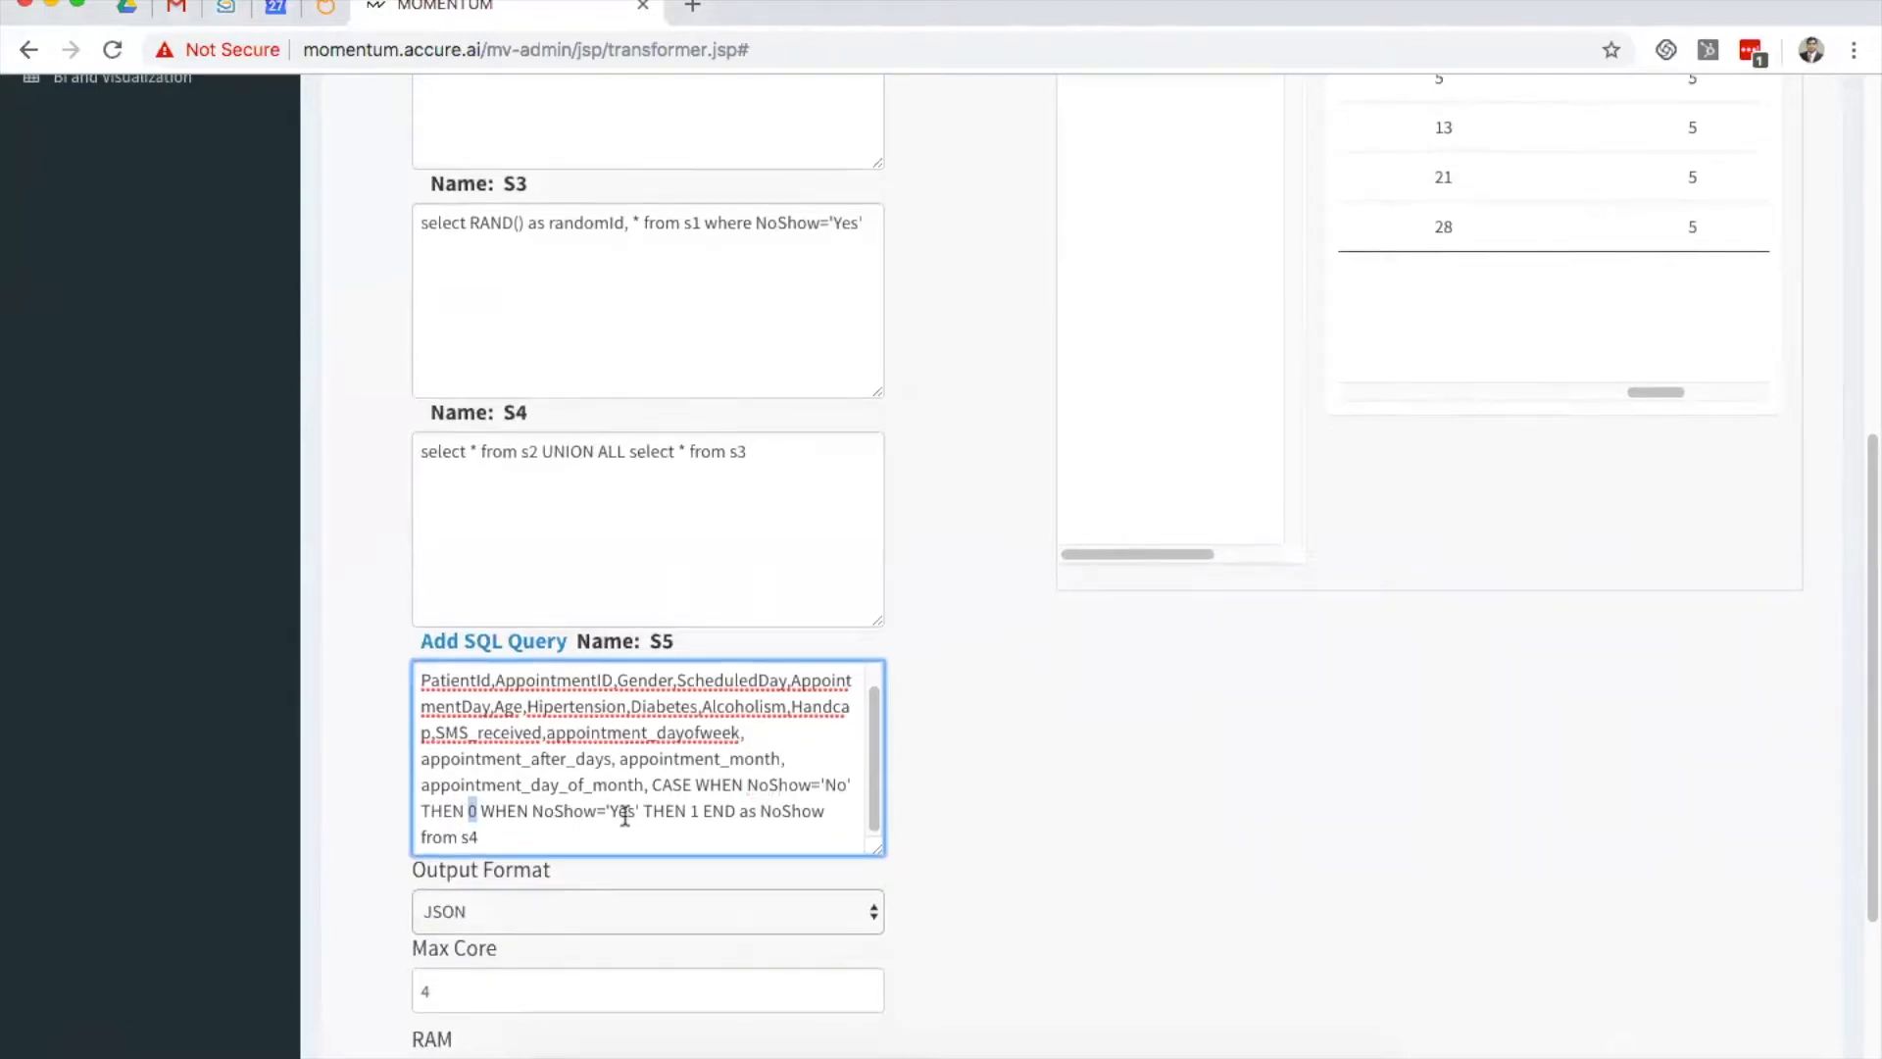
pyautogui.scroll(-1, 695, 809)
pyautogui.scroll(-5, 695, 808)
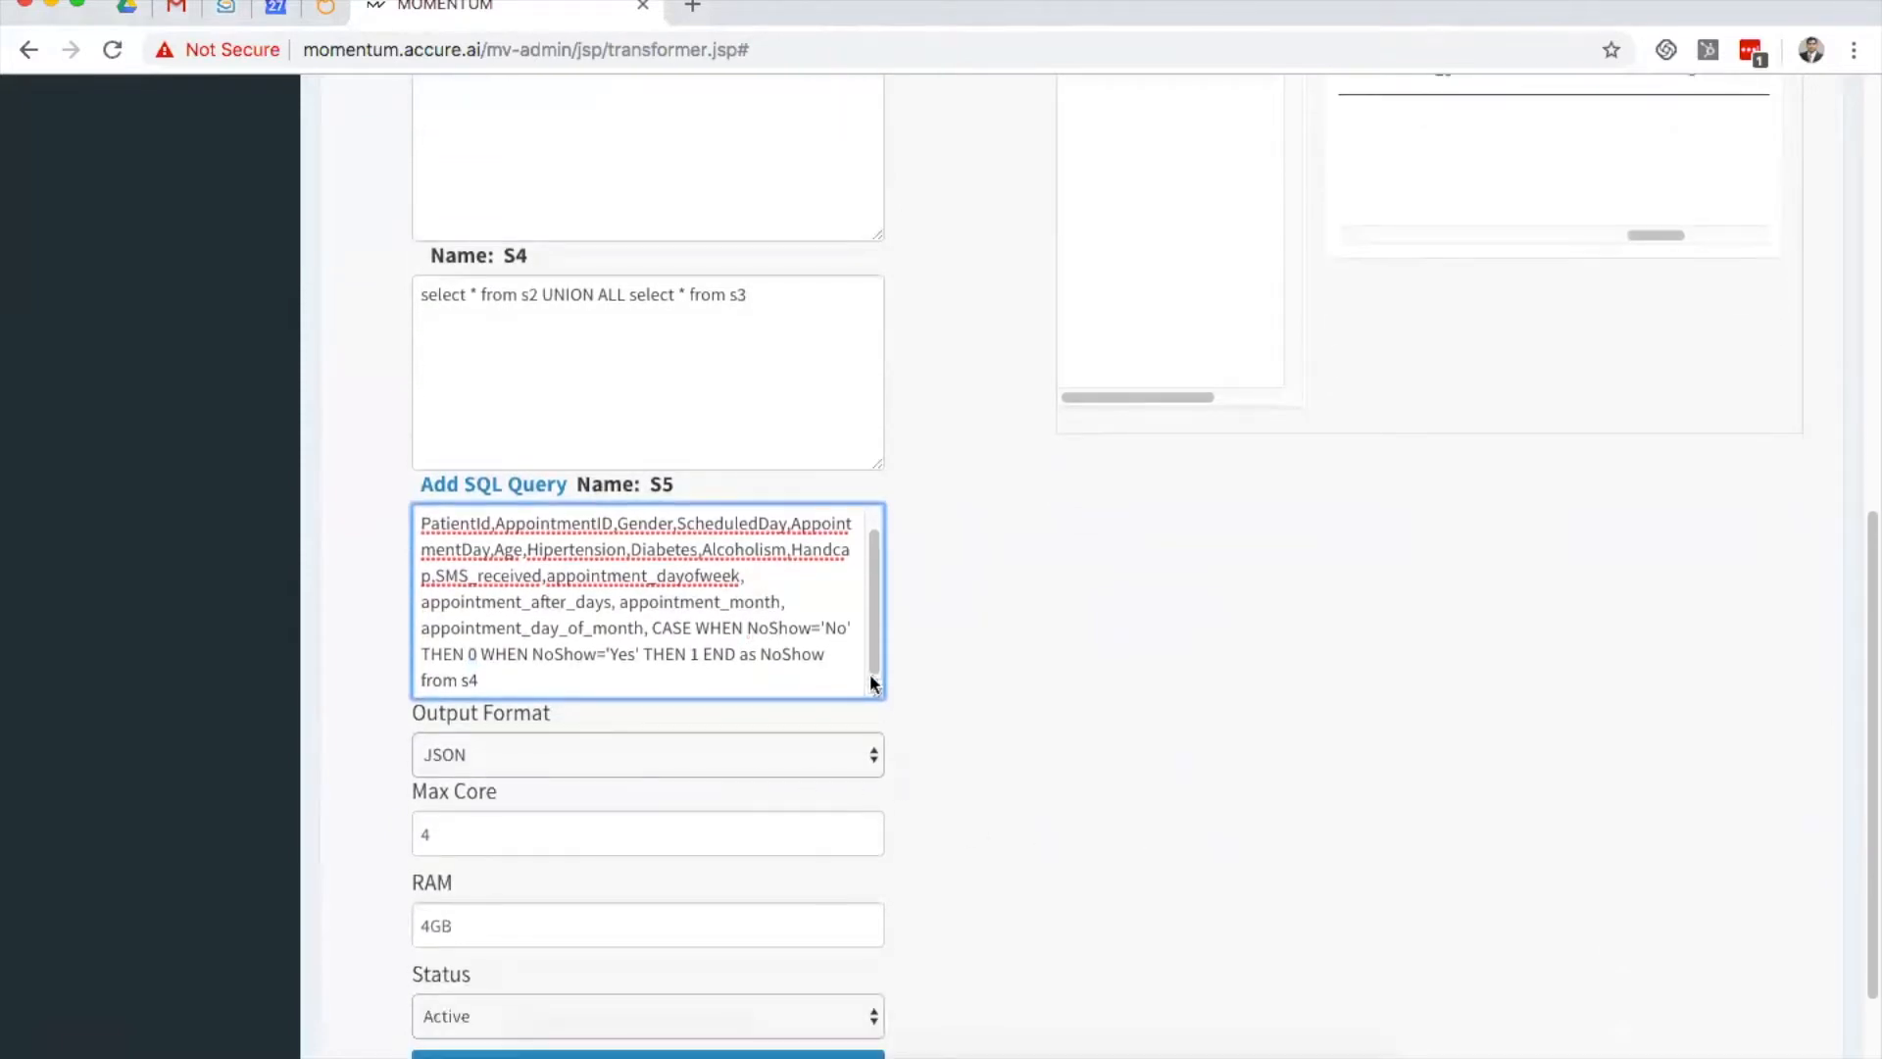
# Step: Submit the balanceddata transformer and run it
pyautogui.scroll(10, 962, 672)
pyautogui.scroll(-1, 951, 686)
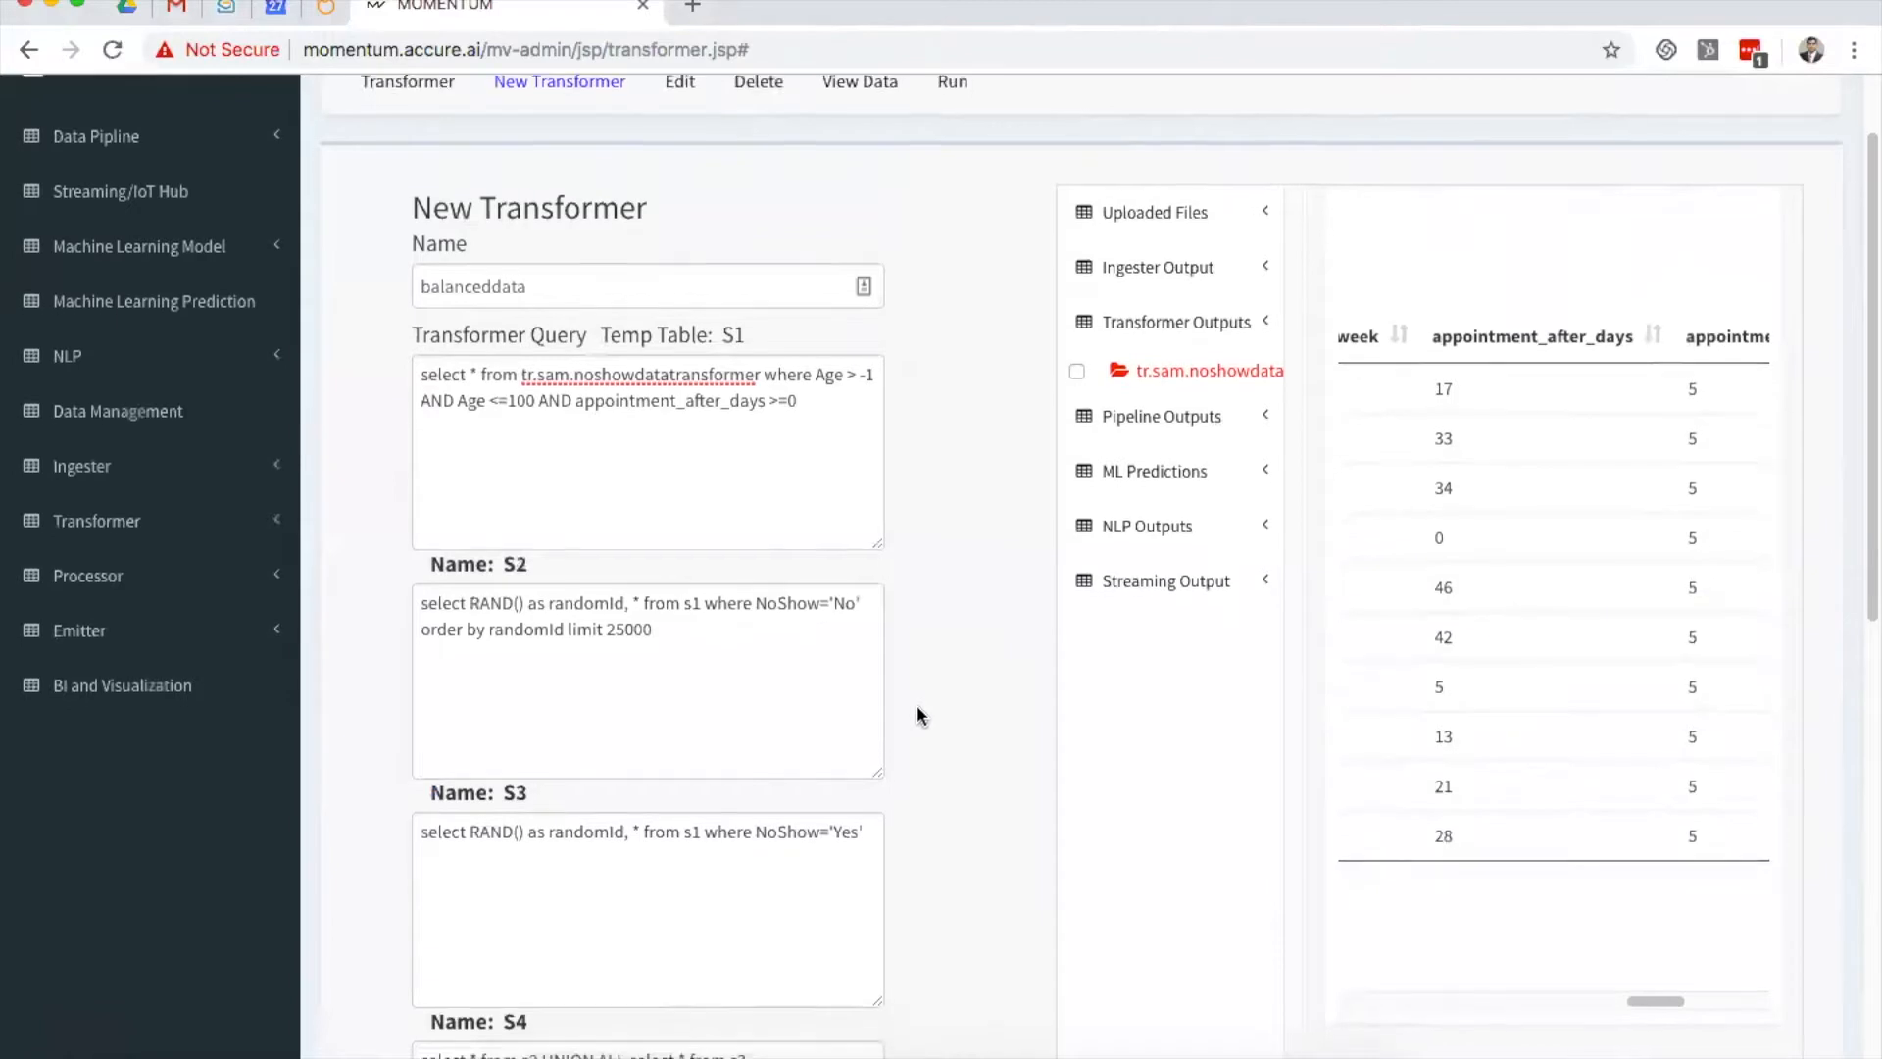
pyautogui.scroll(-20, 915, 703)
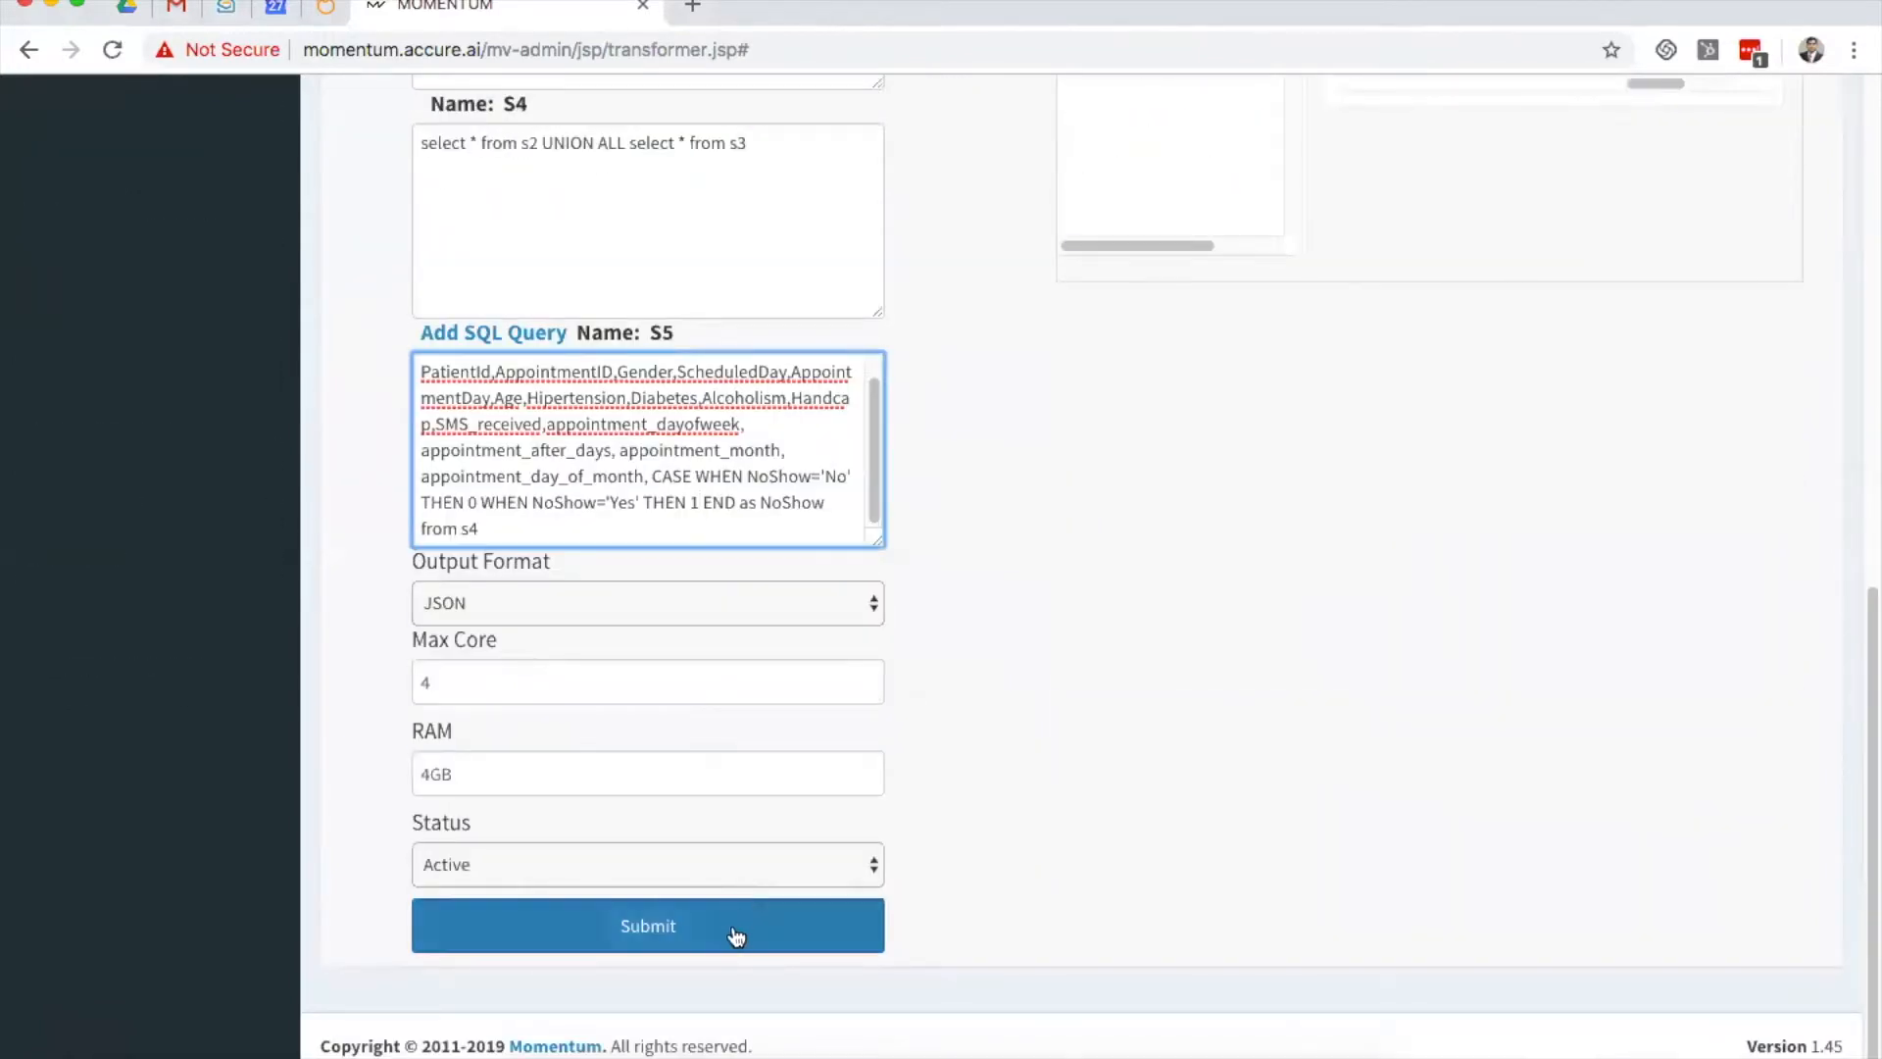
pyautogui.click(735, 936)
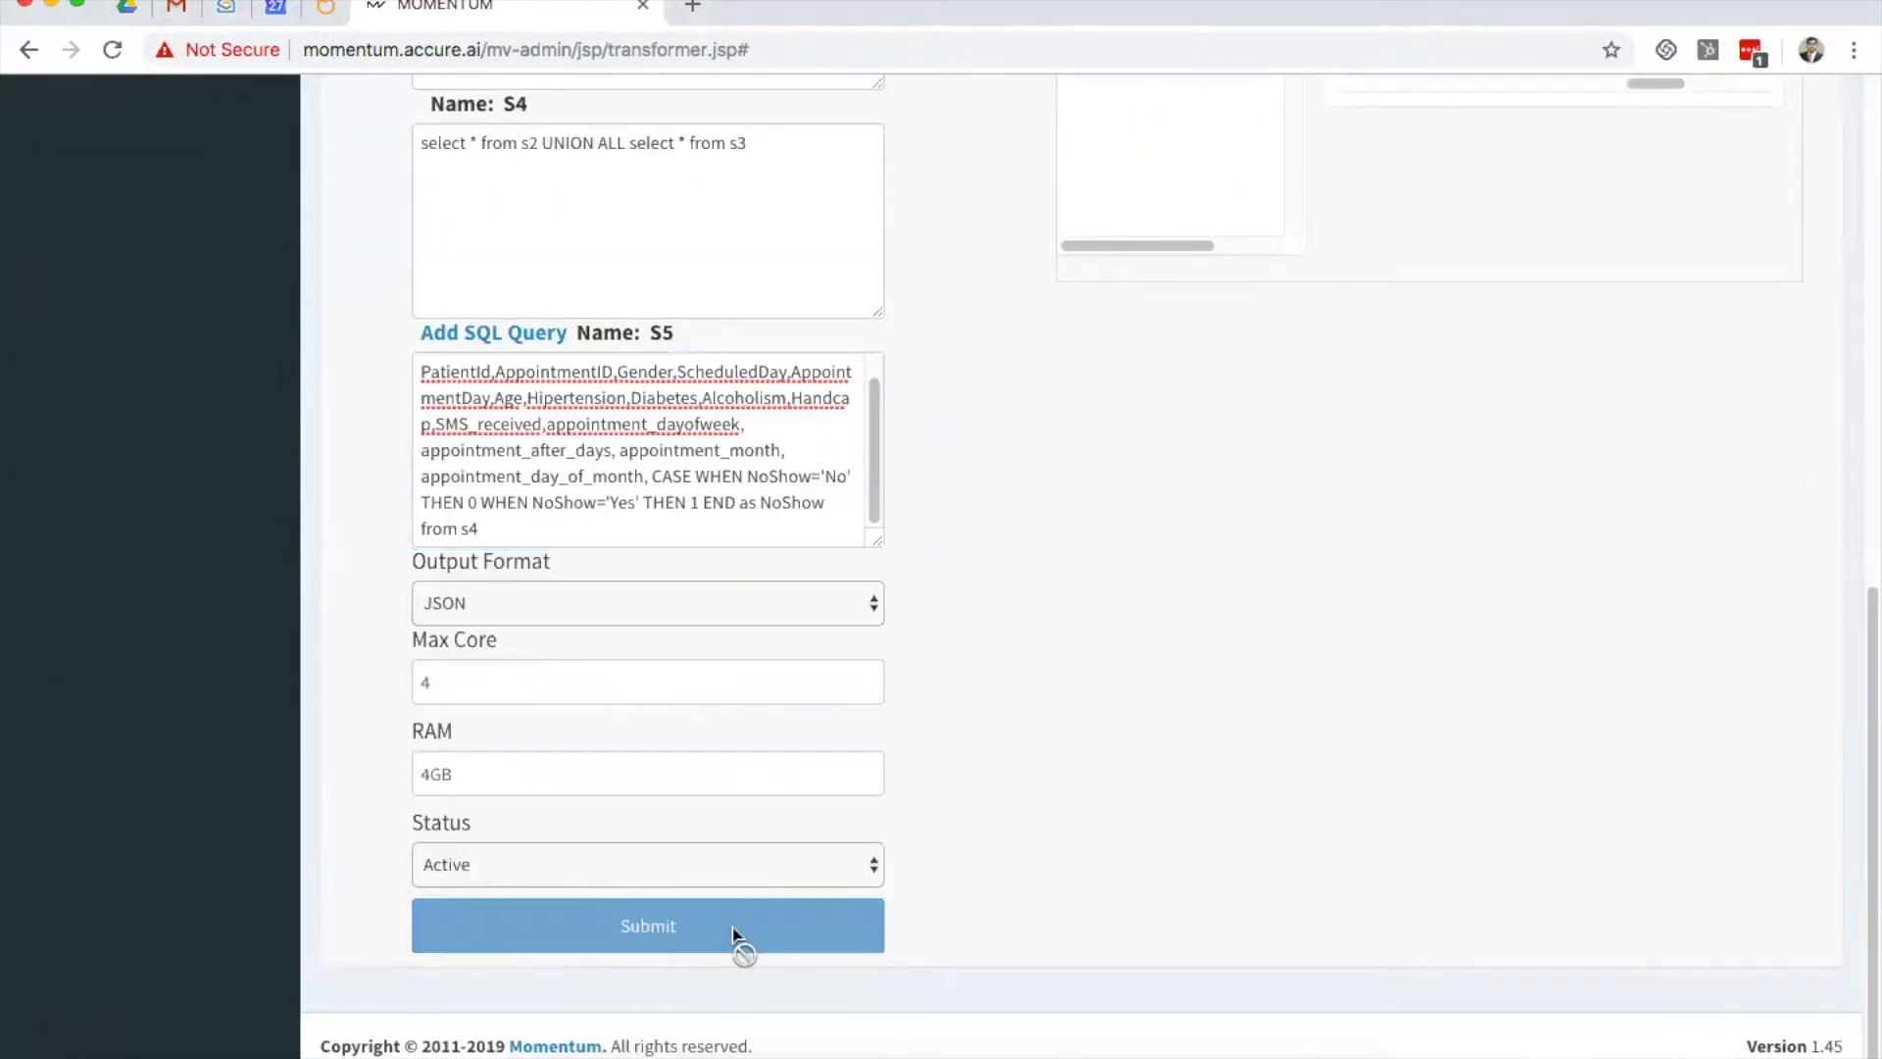
pyautogui.click(359, 603)
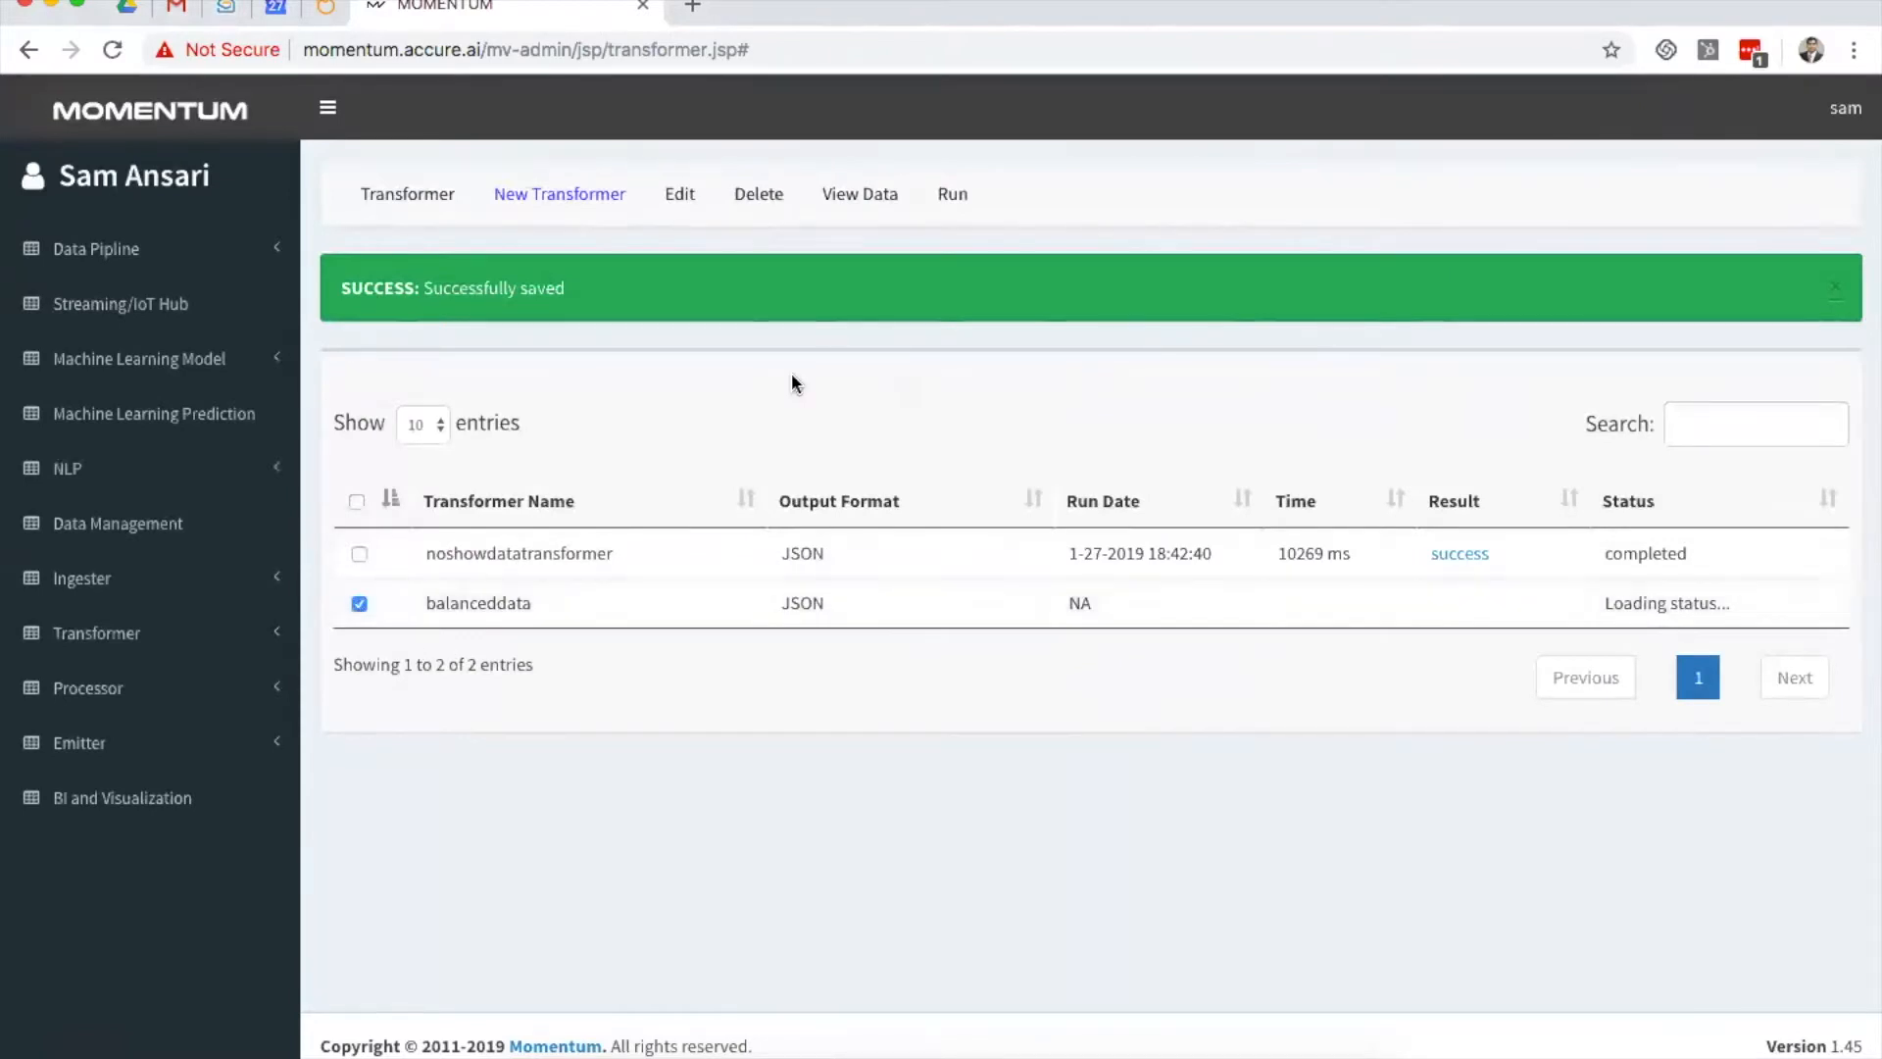
pyautogui.click(951, 195)
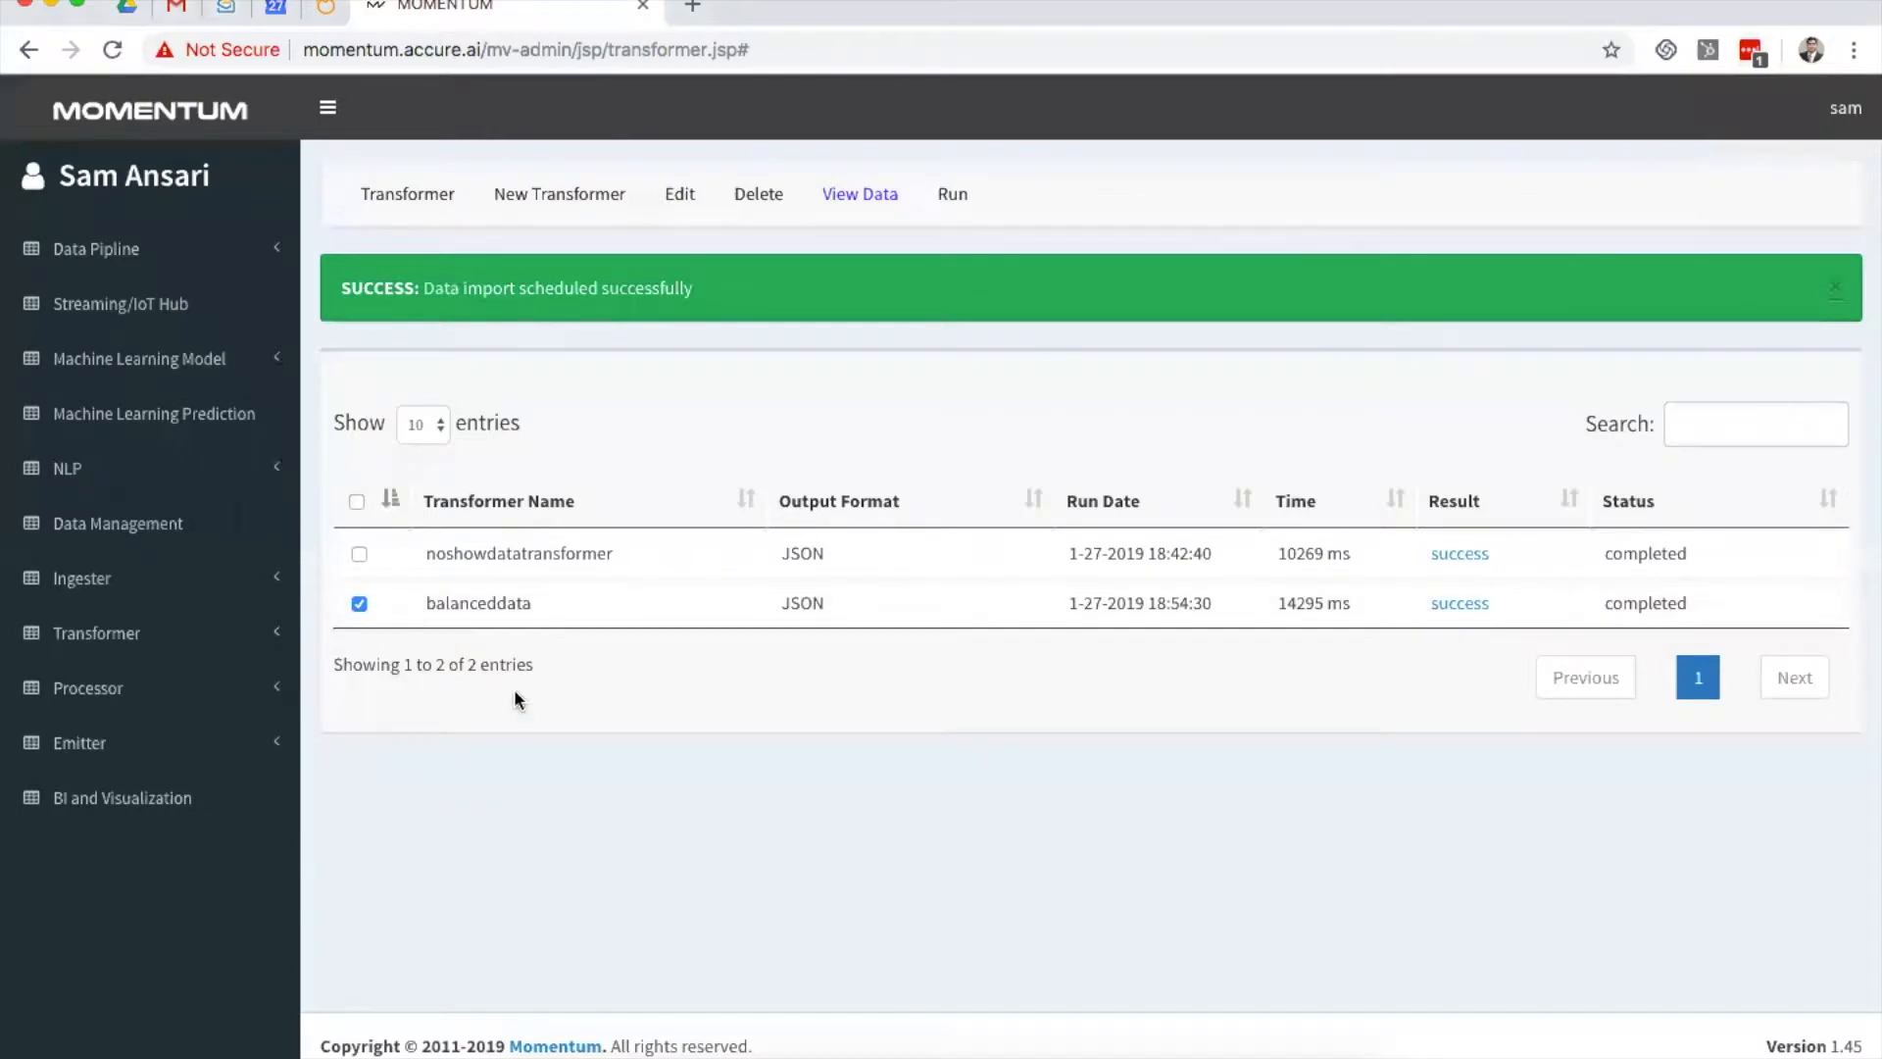
# Step: View the balanceddata transformer's output data across to the NoShow column, and close the viewer
pyautogui.click(860, 195)
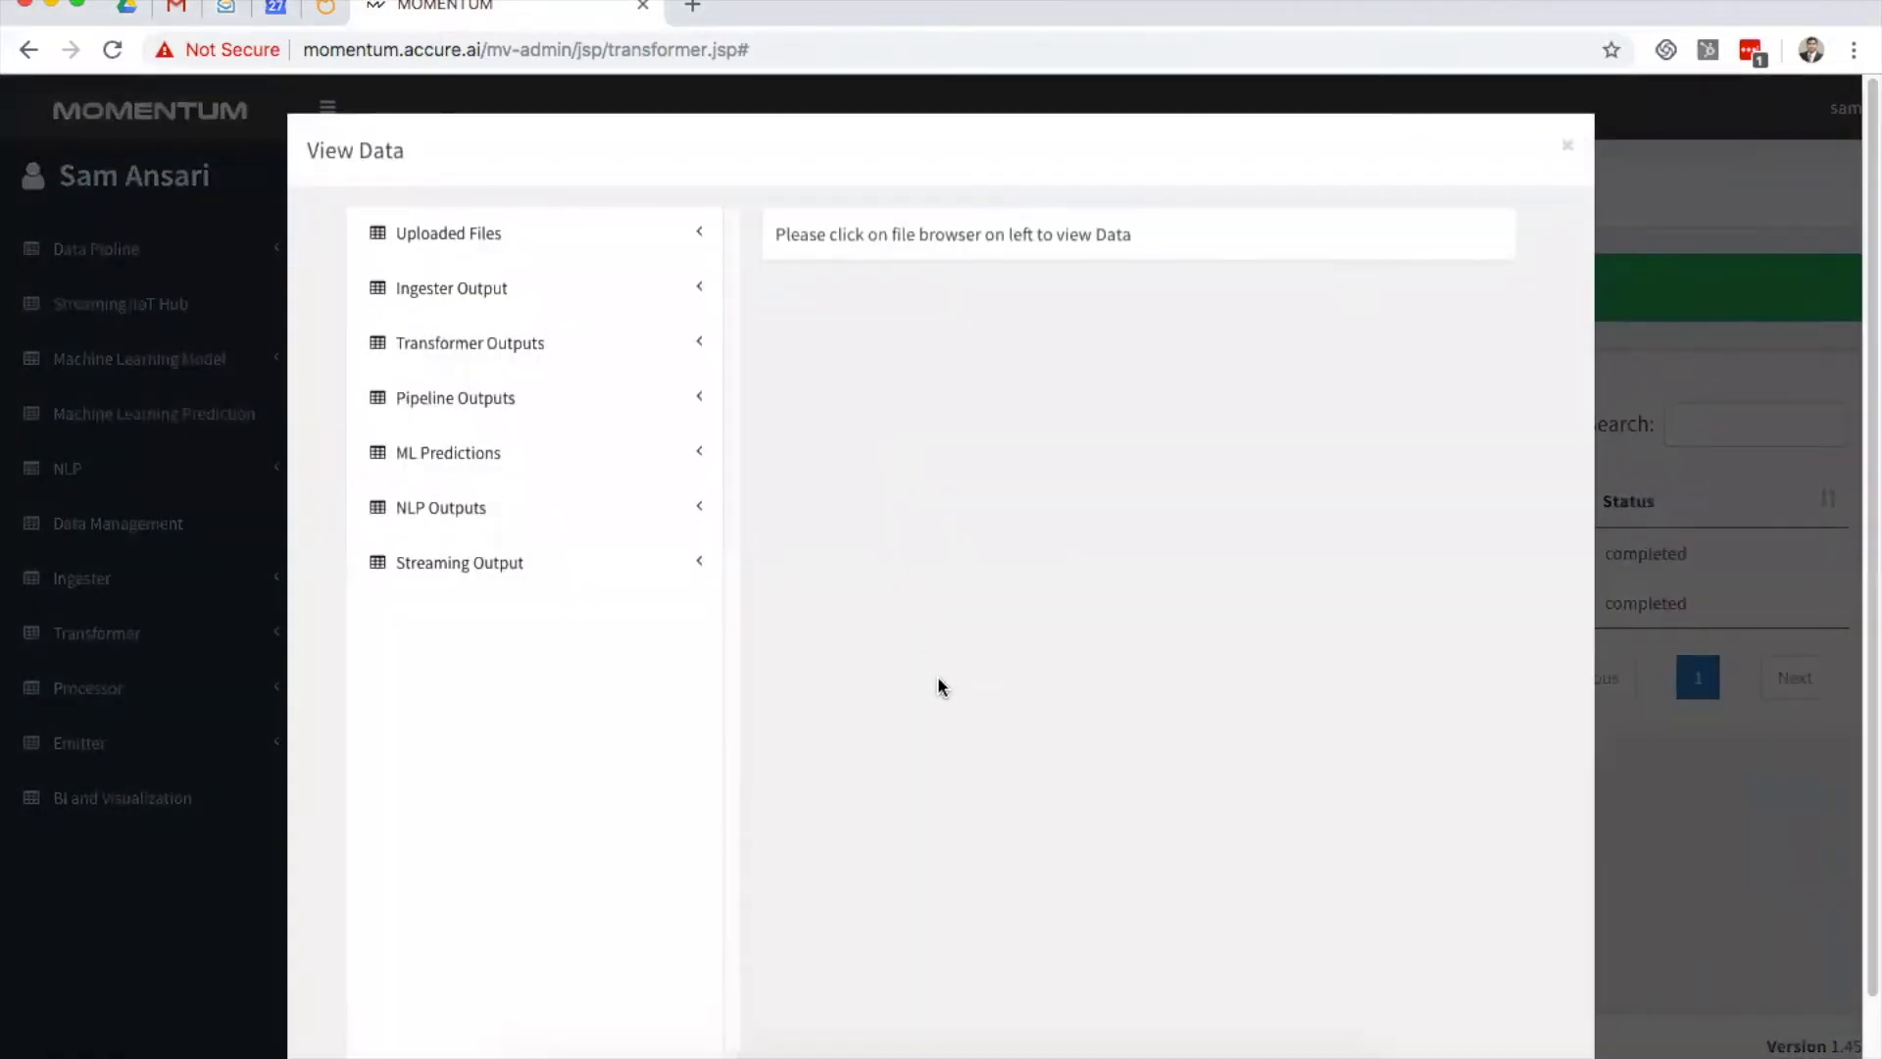
pyautogui.hscroll(15, 938, 681)
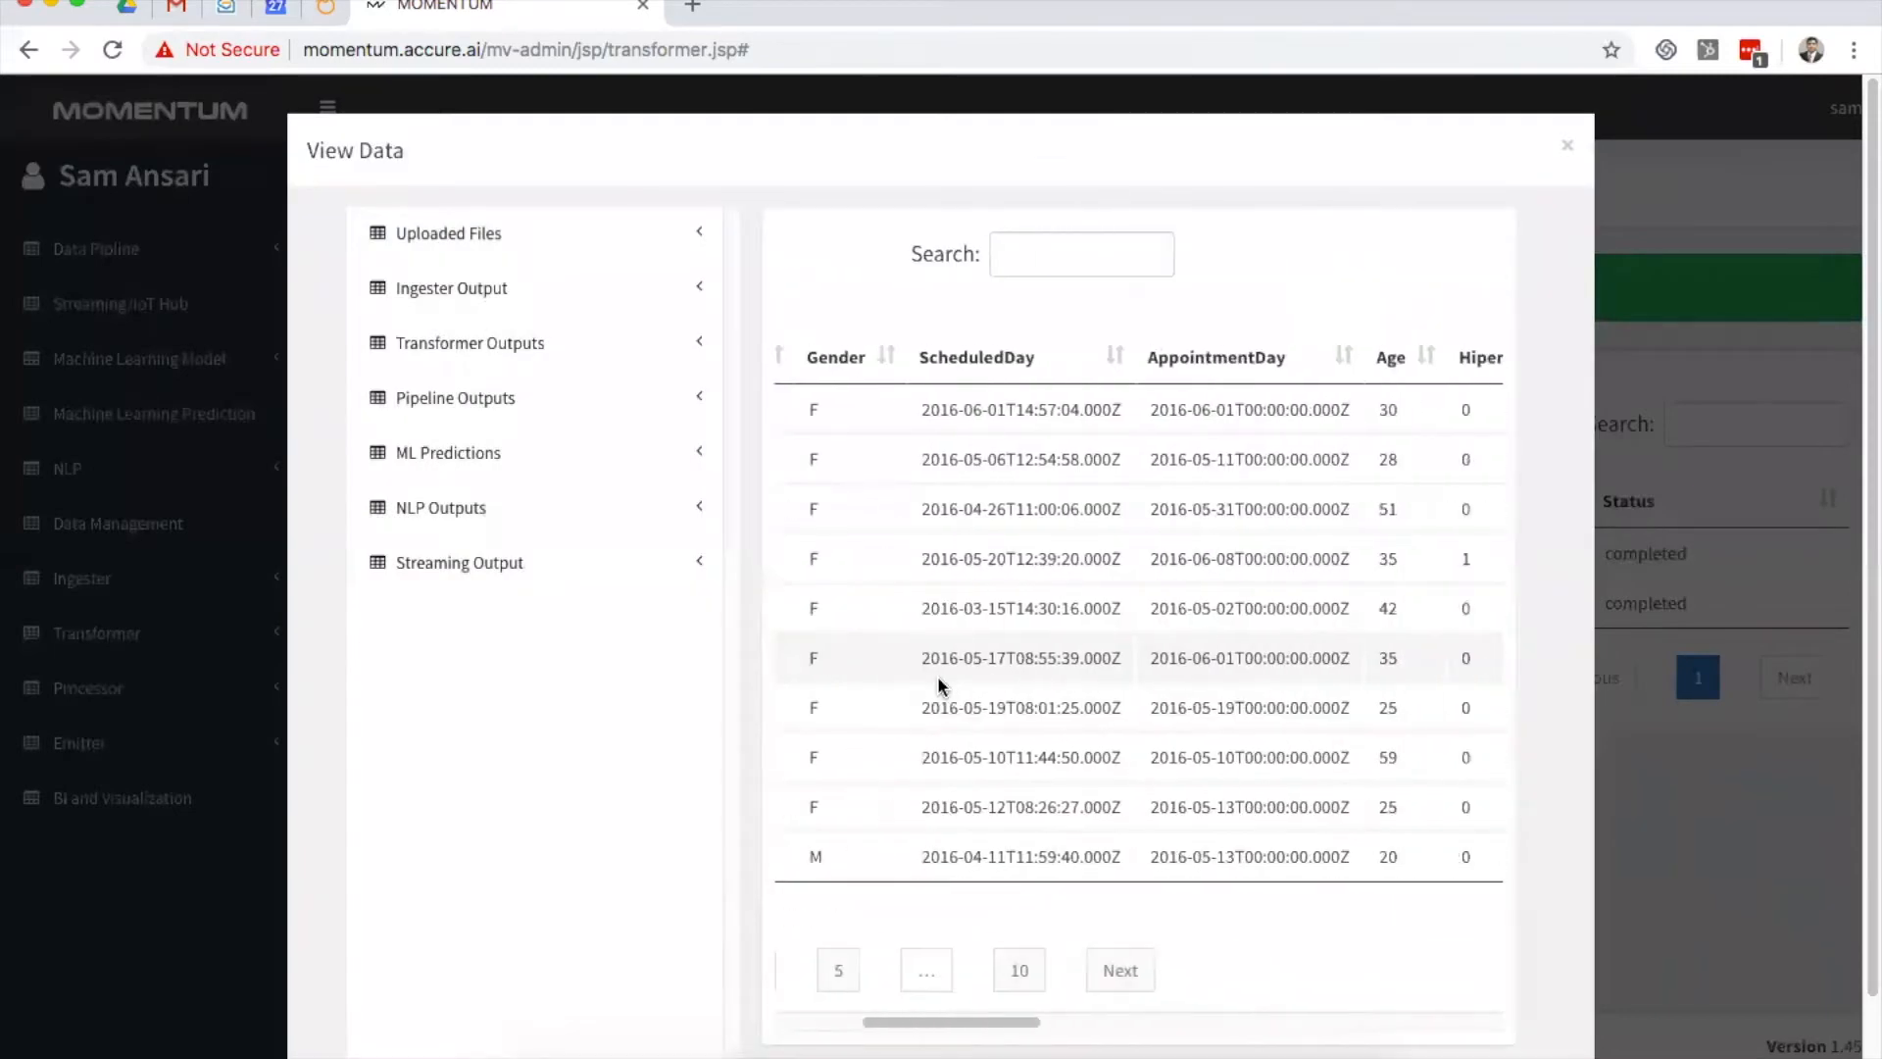
pyautogui.hscroll(5, 938, 683)
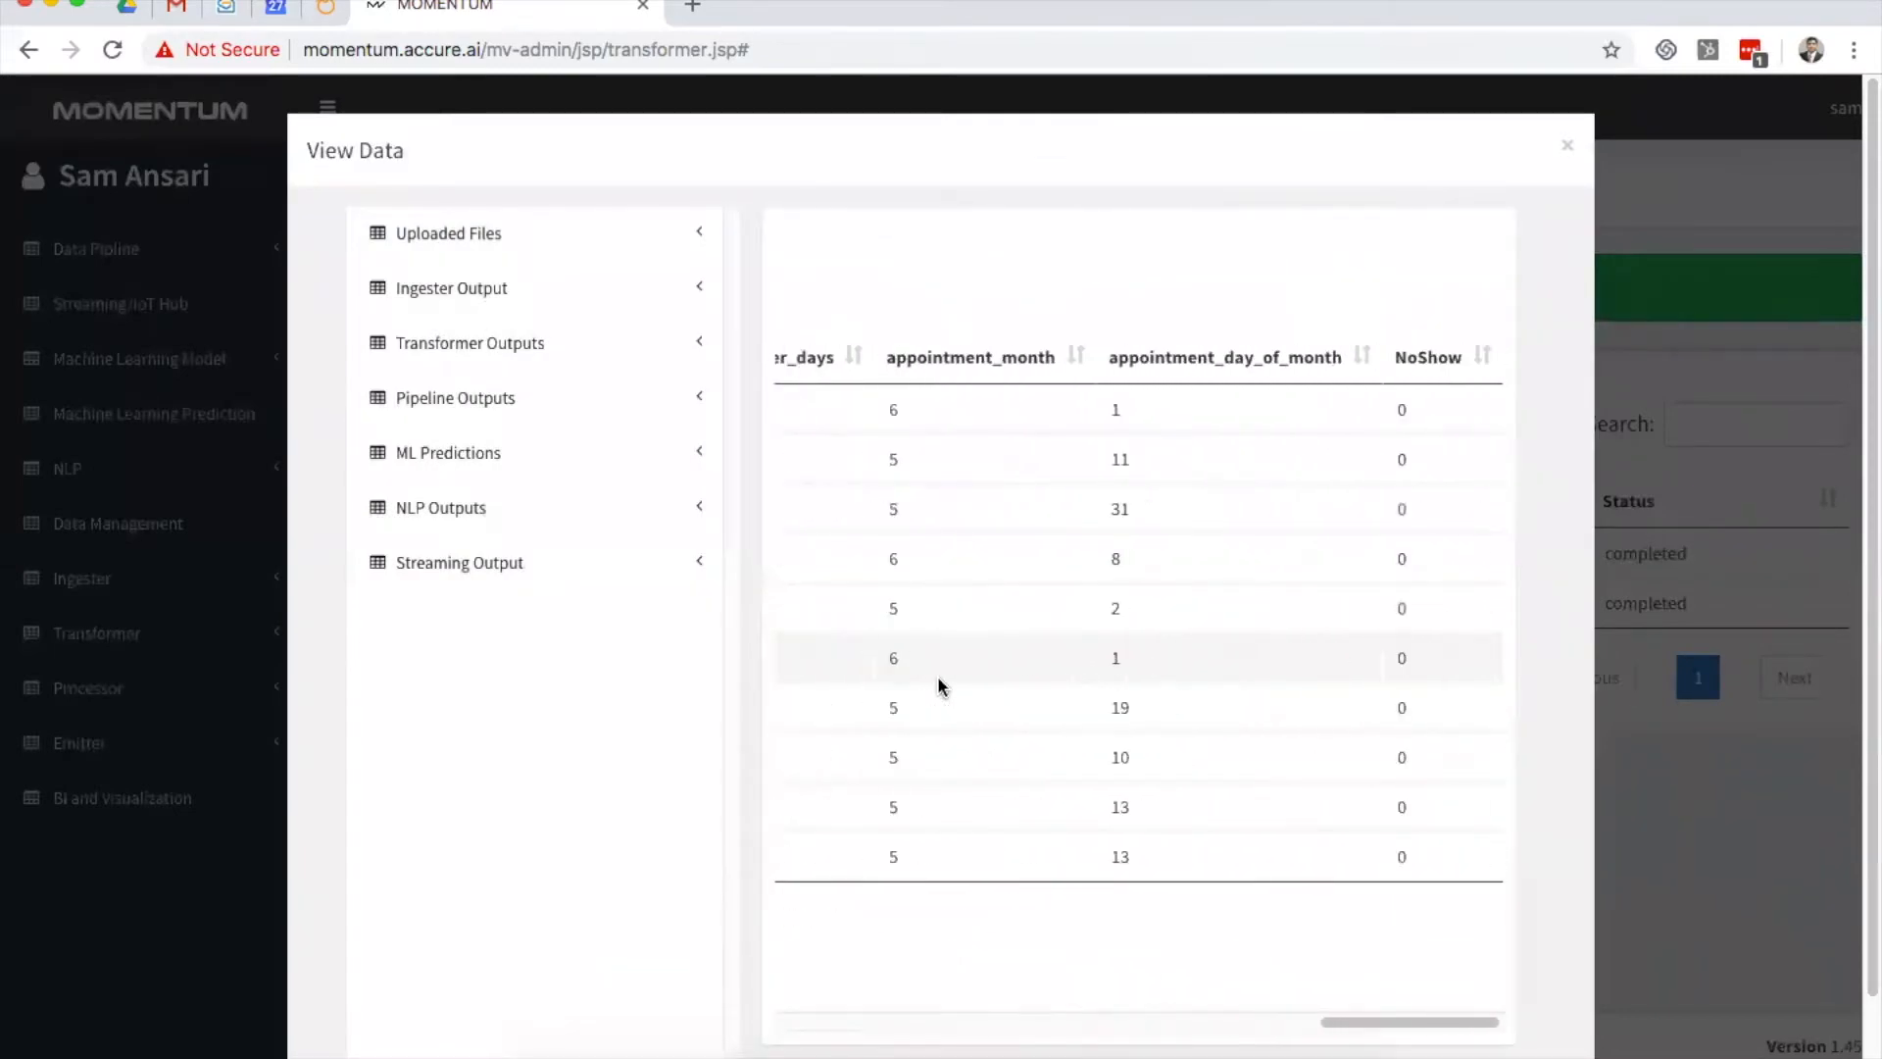
pyautogui.click(1666, 941)
# Step: Explore the tr.sam.balanceddata transformer output in Data Management, showing 50 entries in the column statistics
pyautogui.click(122, 525)
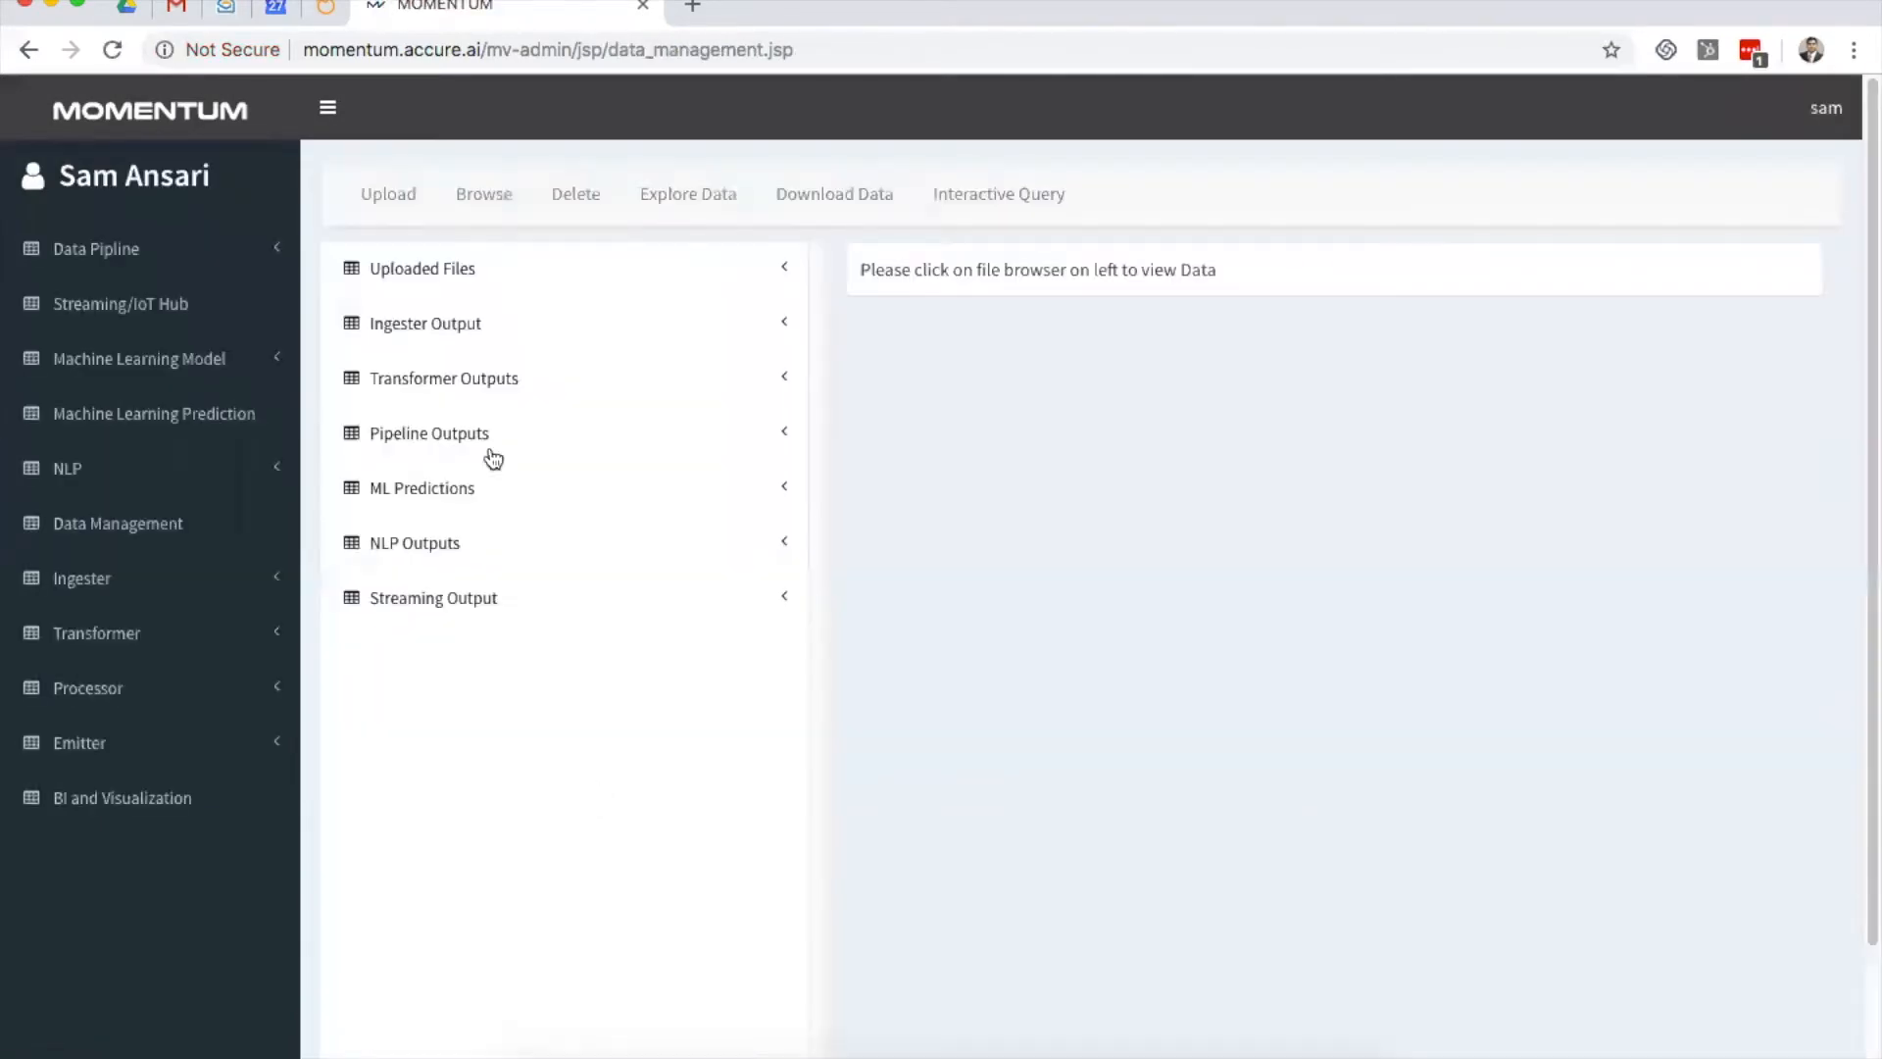
pyautogui.click(453, 382)
pyautogui.click(339, 467)
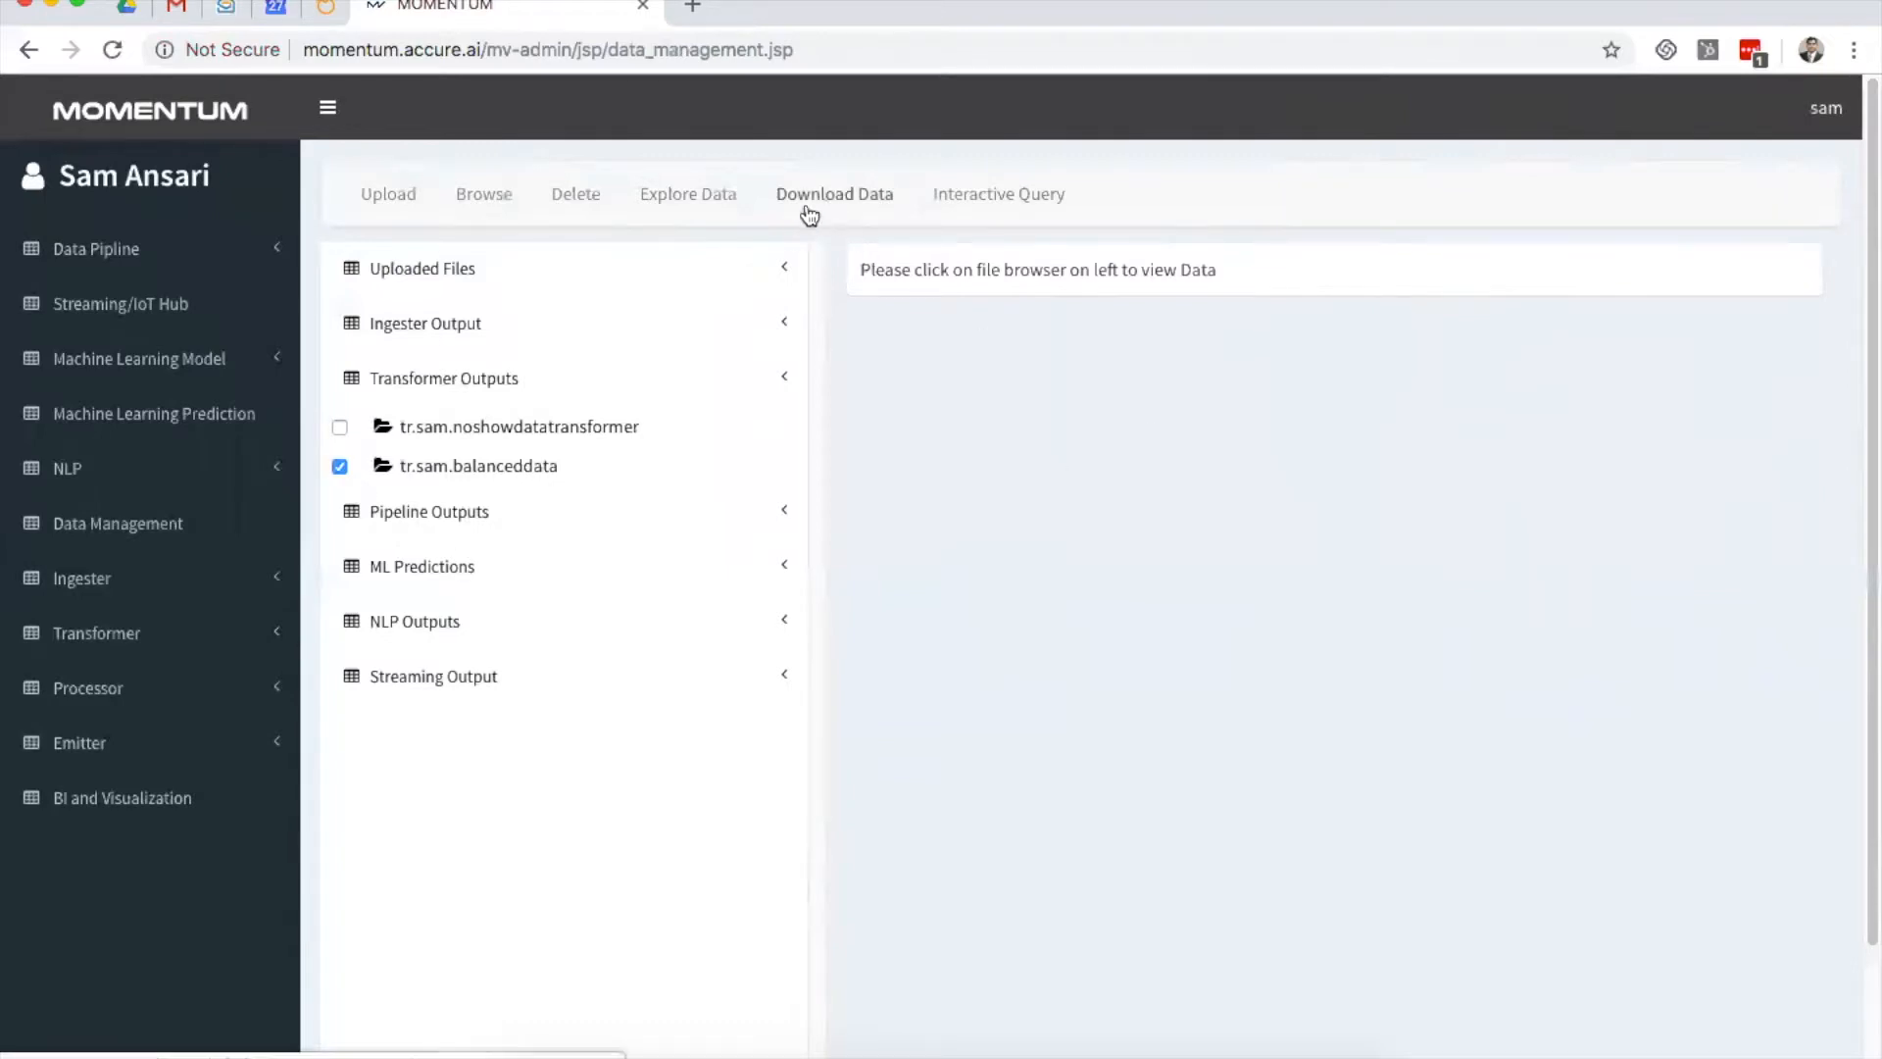
pyautogui.click(713, 199)
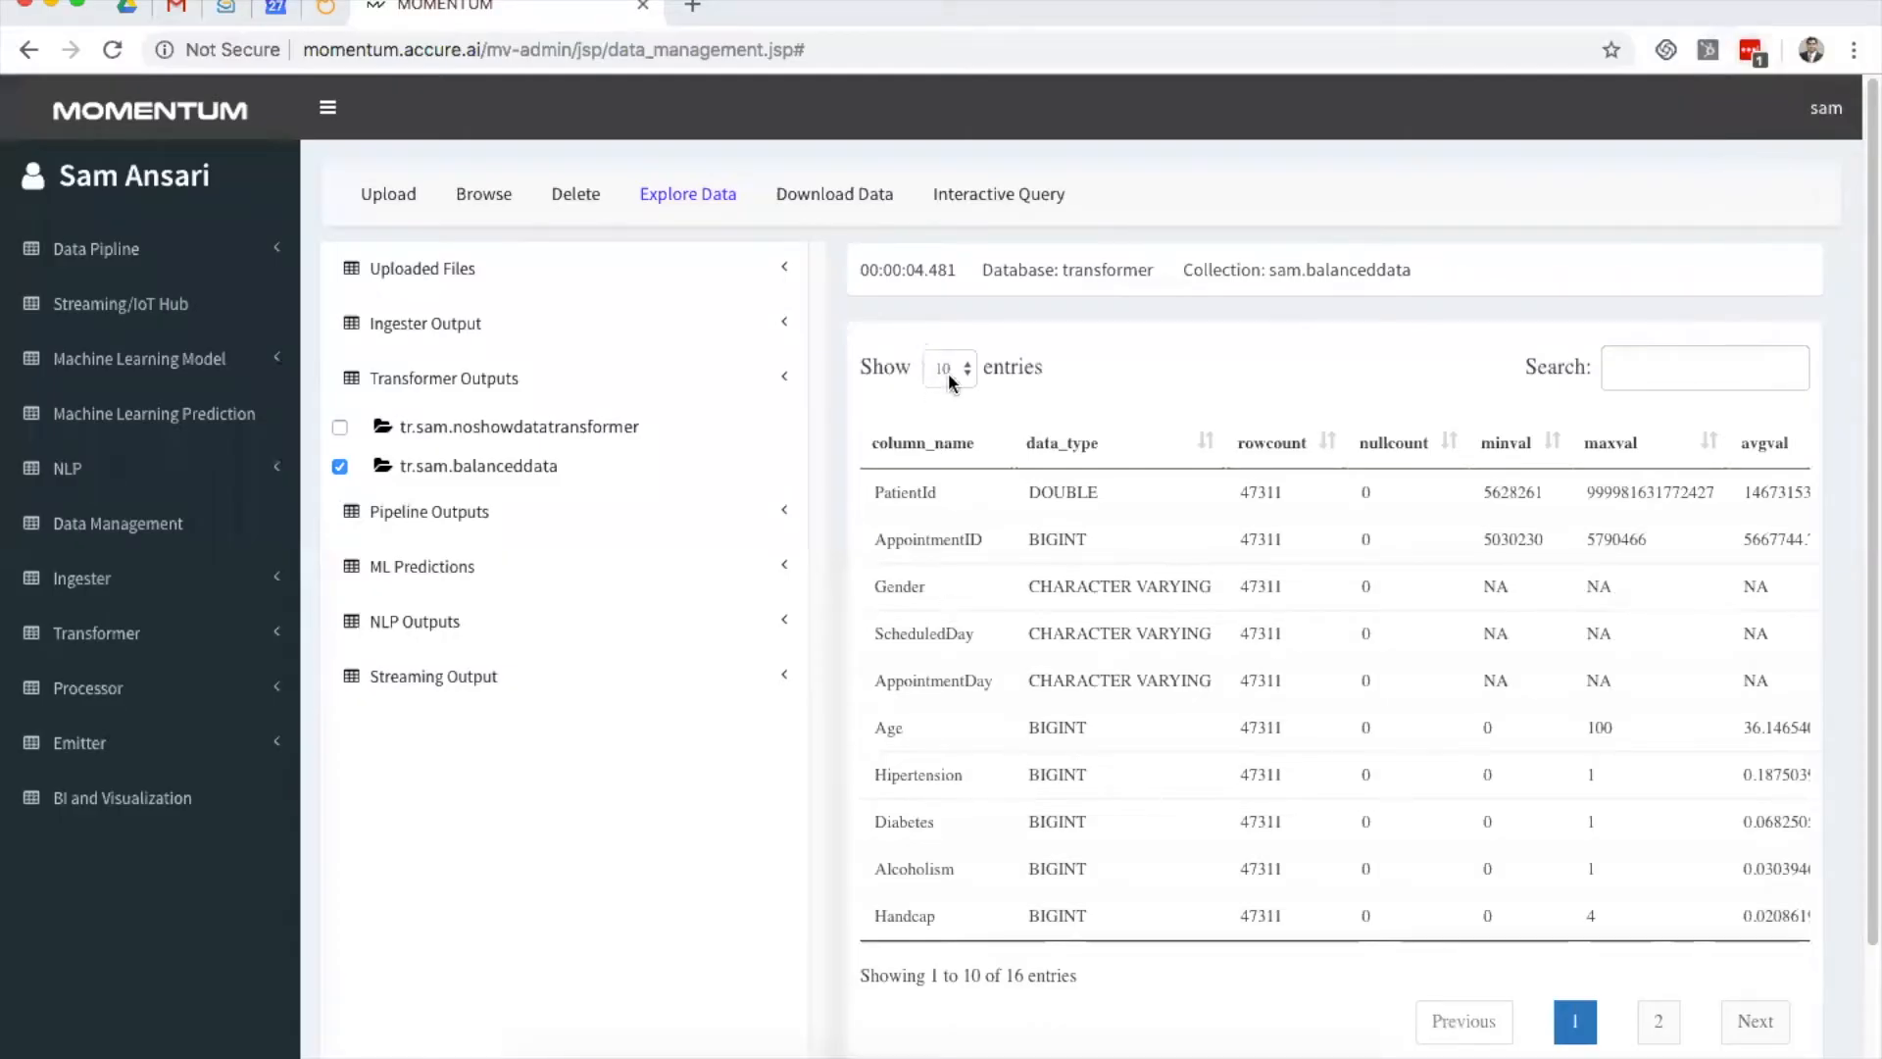
pyautogui.click(949, 380)
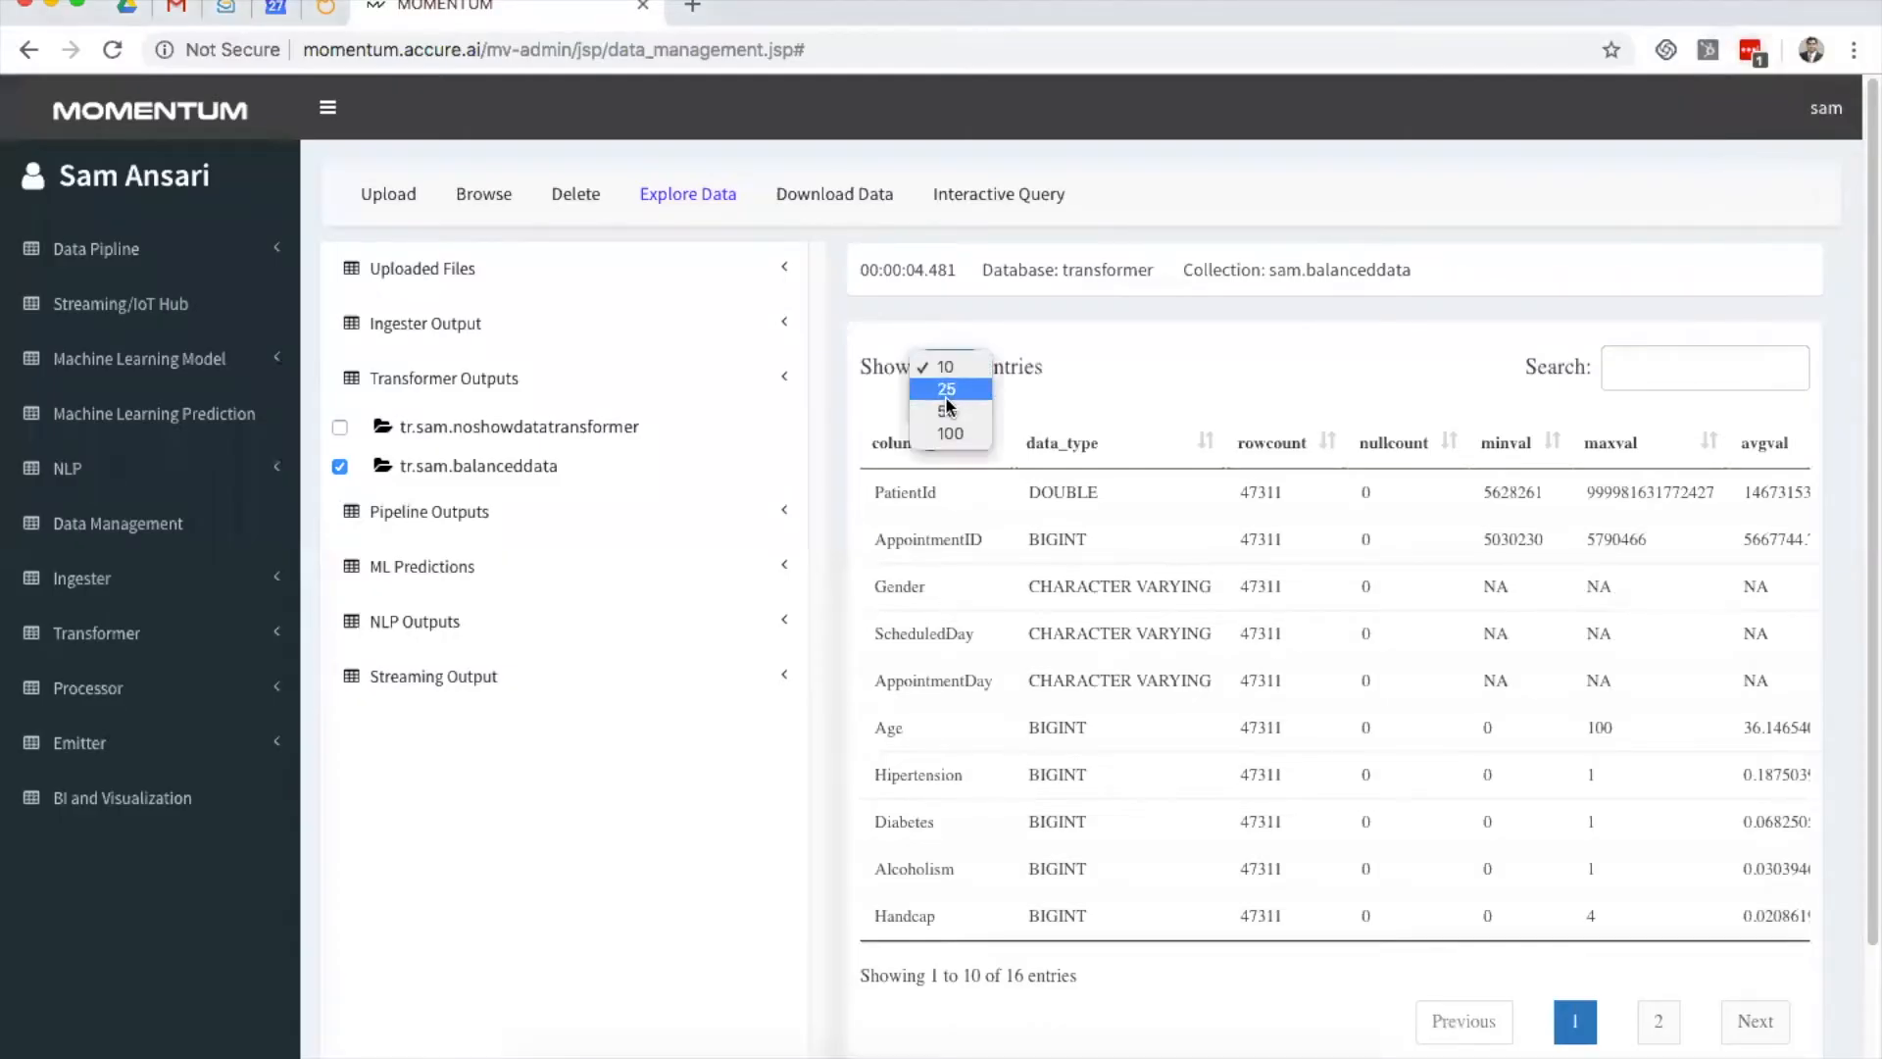
pyautogui.click(947, 410)
# Step: Check the minimum and maximum values of Age and appointment_after_days in the balanceddata column statistics
pyautogui.scroll(-1, 1136, 723)
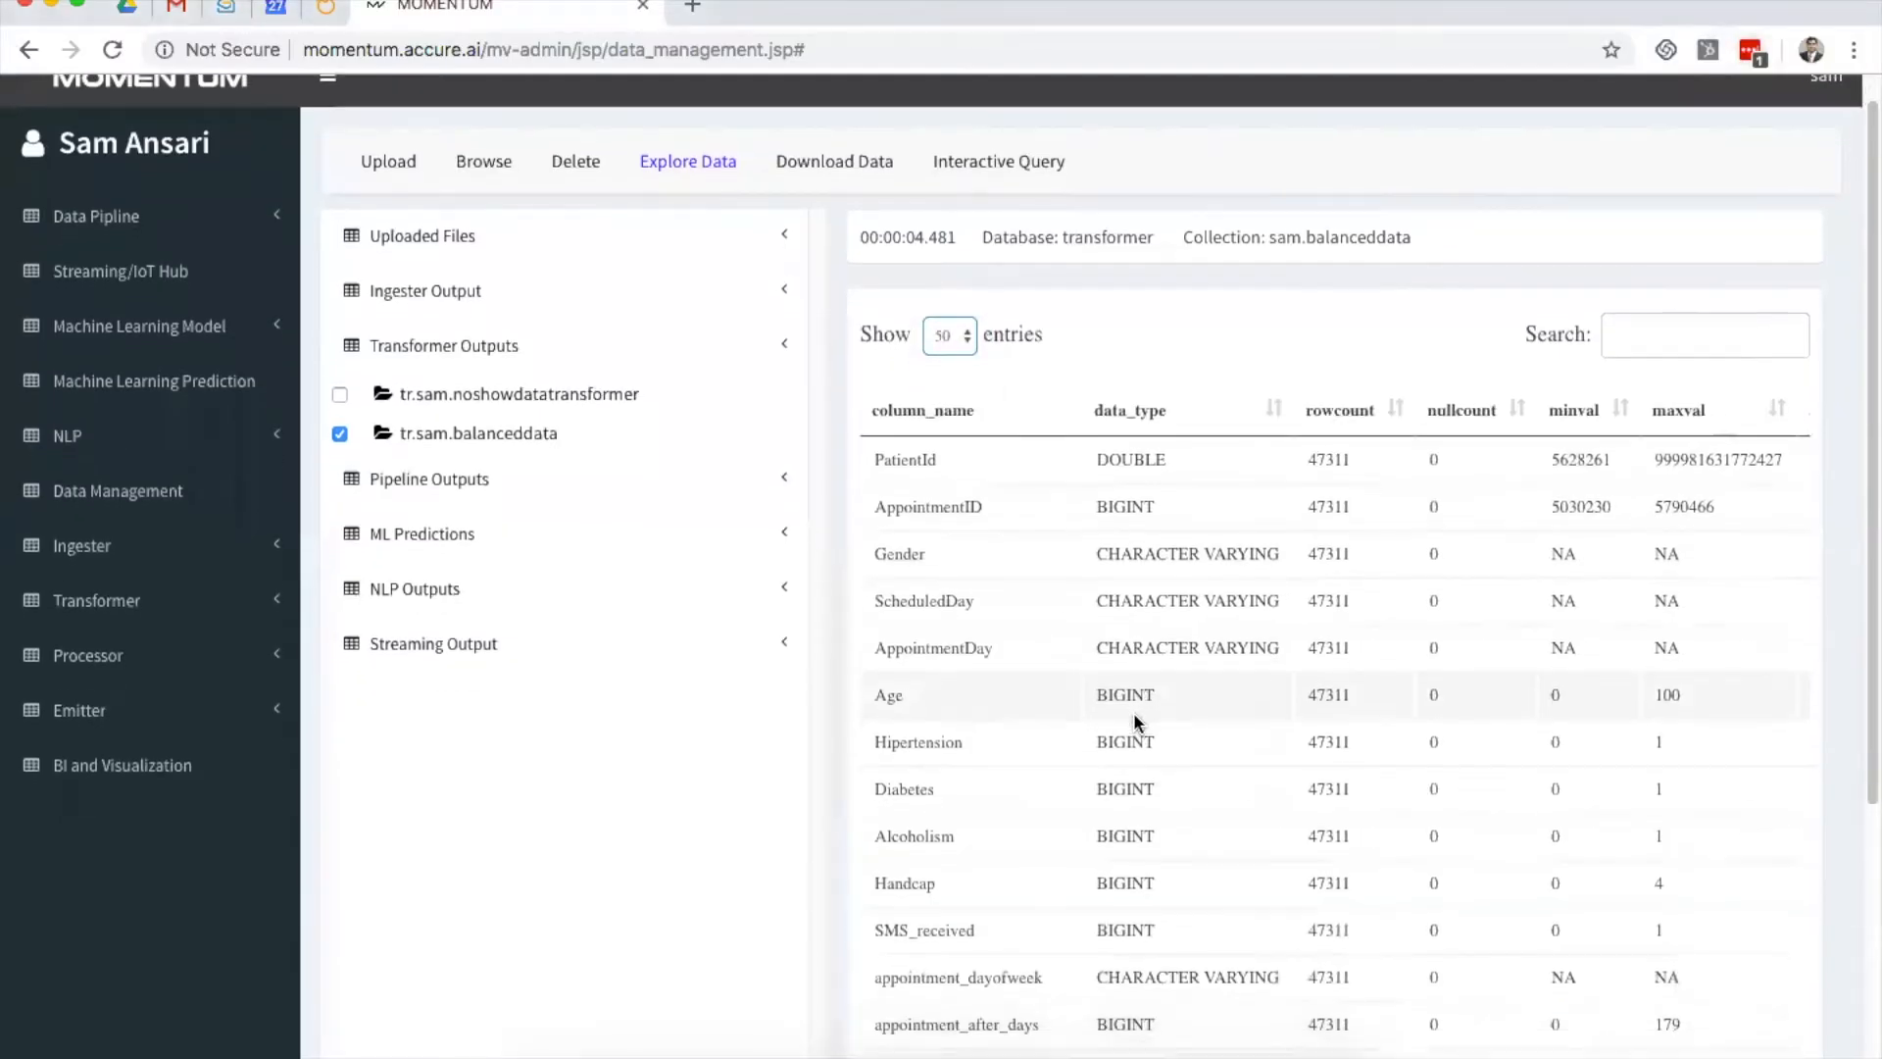
pyautogui.moveTo(1426, 698); pyautogui.dragTo(1714, 692)
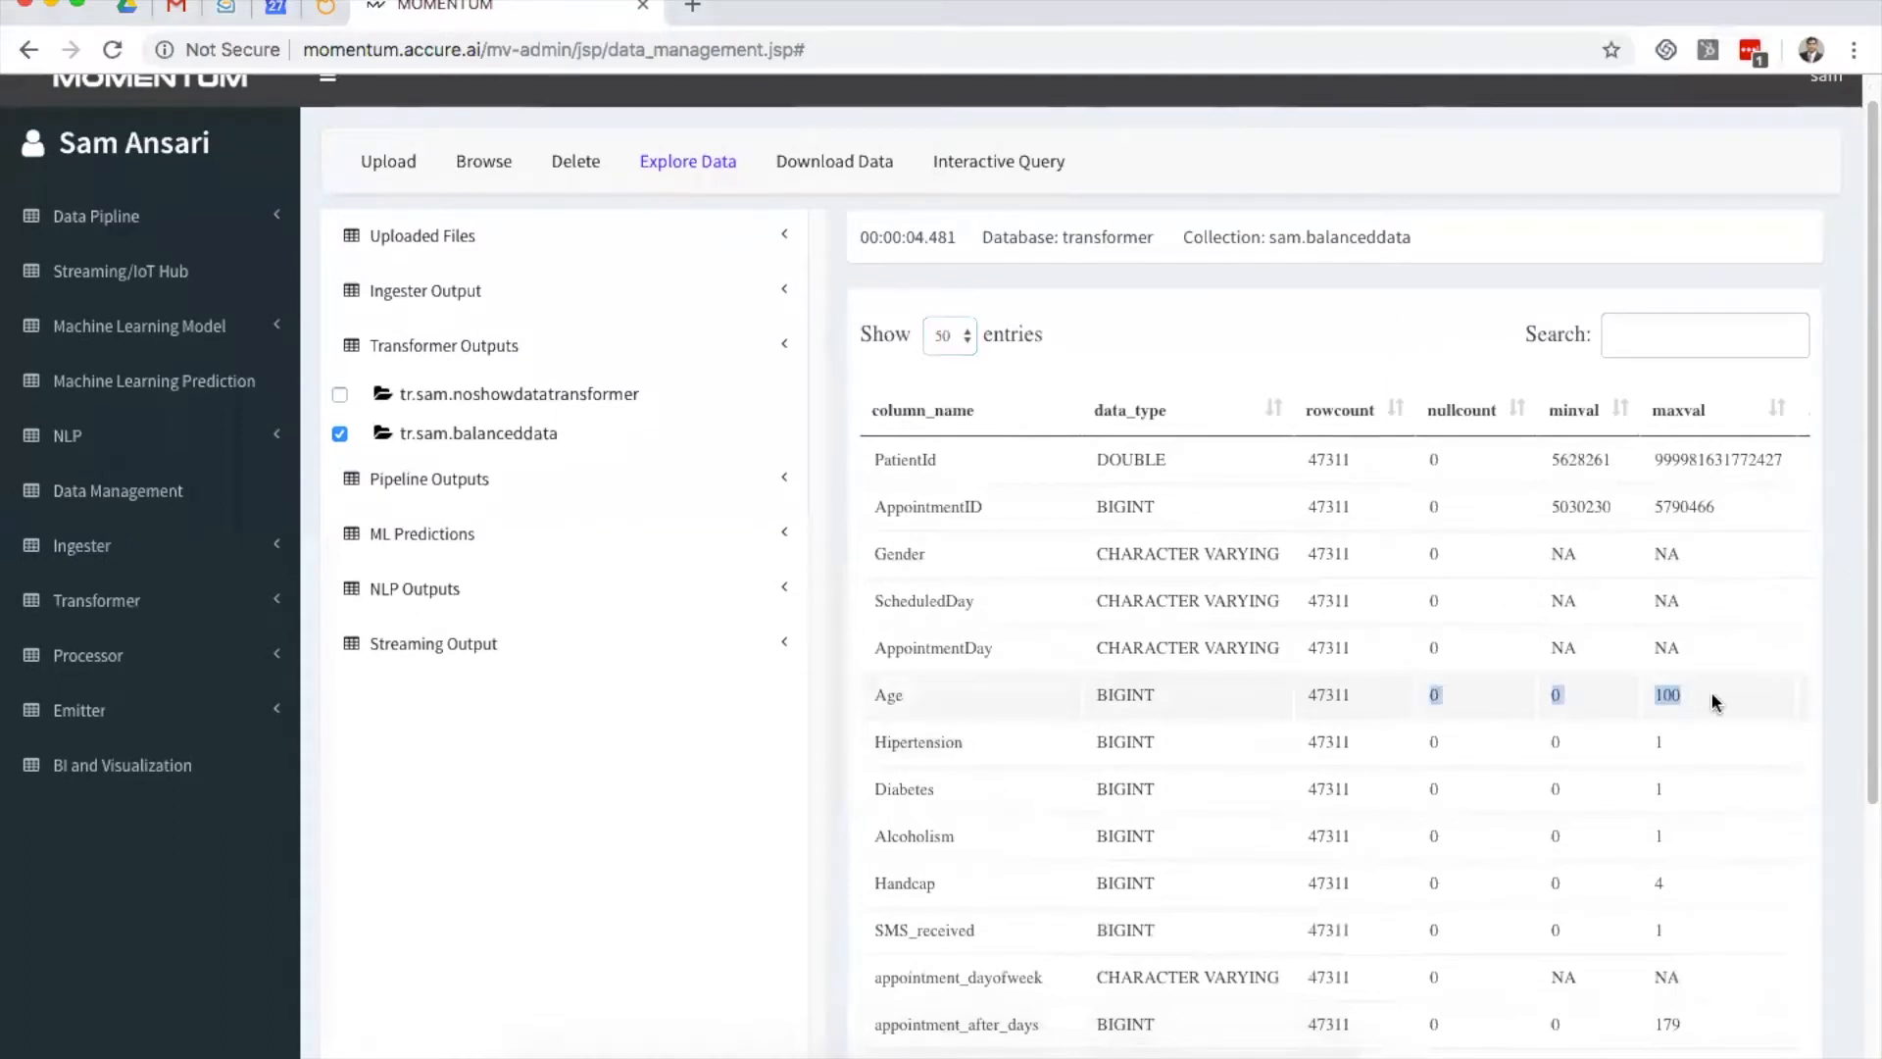
pyautogui.scroll(-3, 1716, 691)
pyautogui.scroll(-1, 1012, 821)
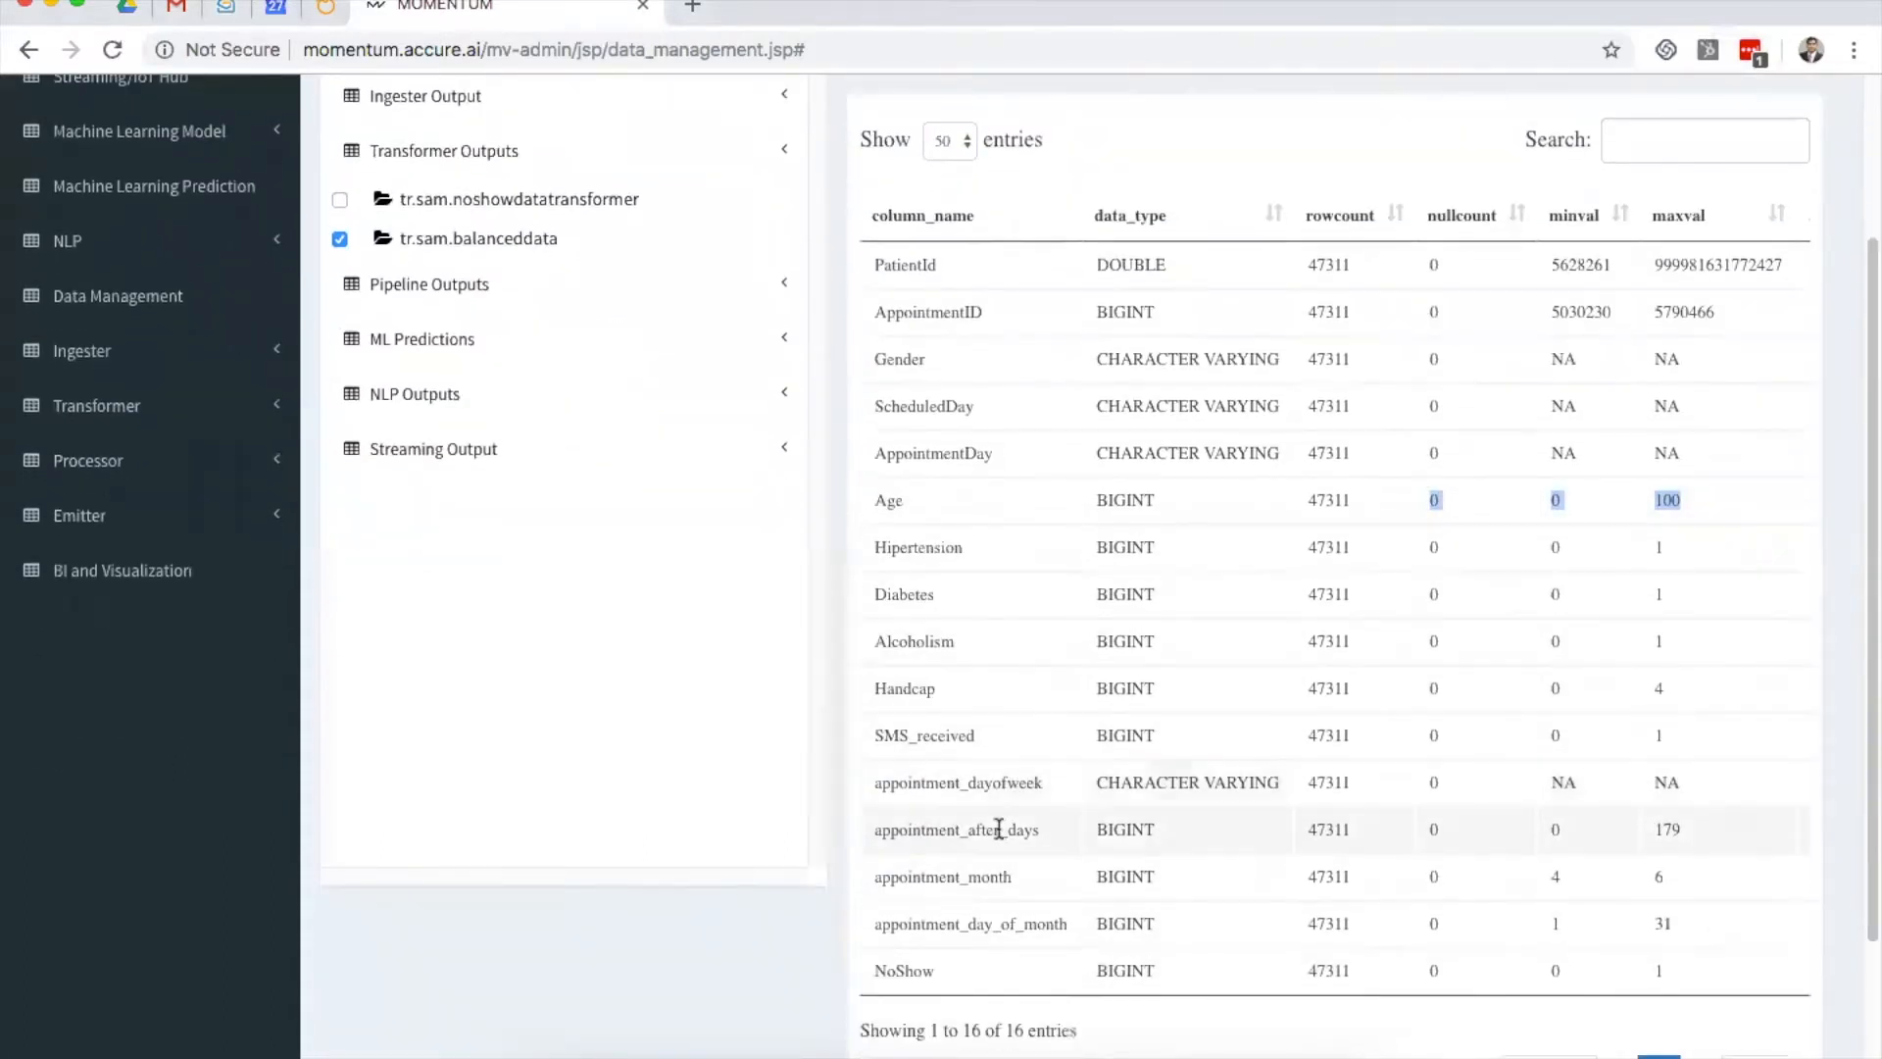
pyautogui.moveTo(871, 830); pyautogui.dragTo(1688, 833)
pyautogui.scroll(-1, 1688, 833)
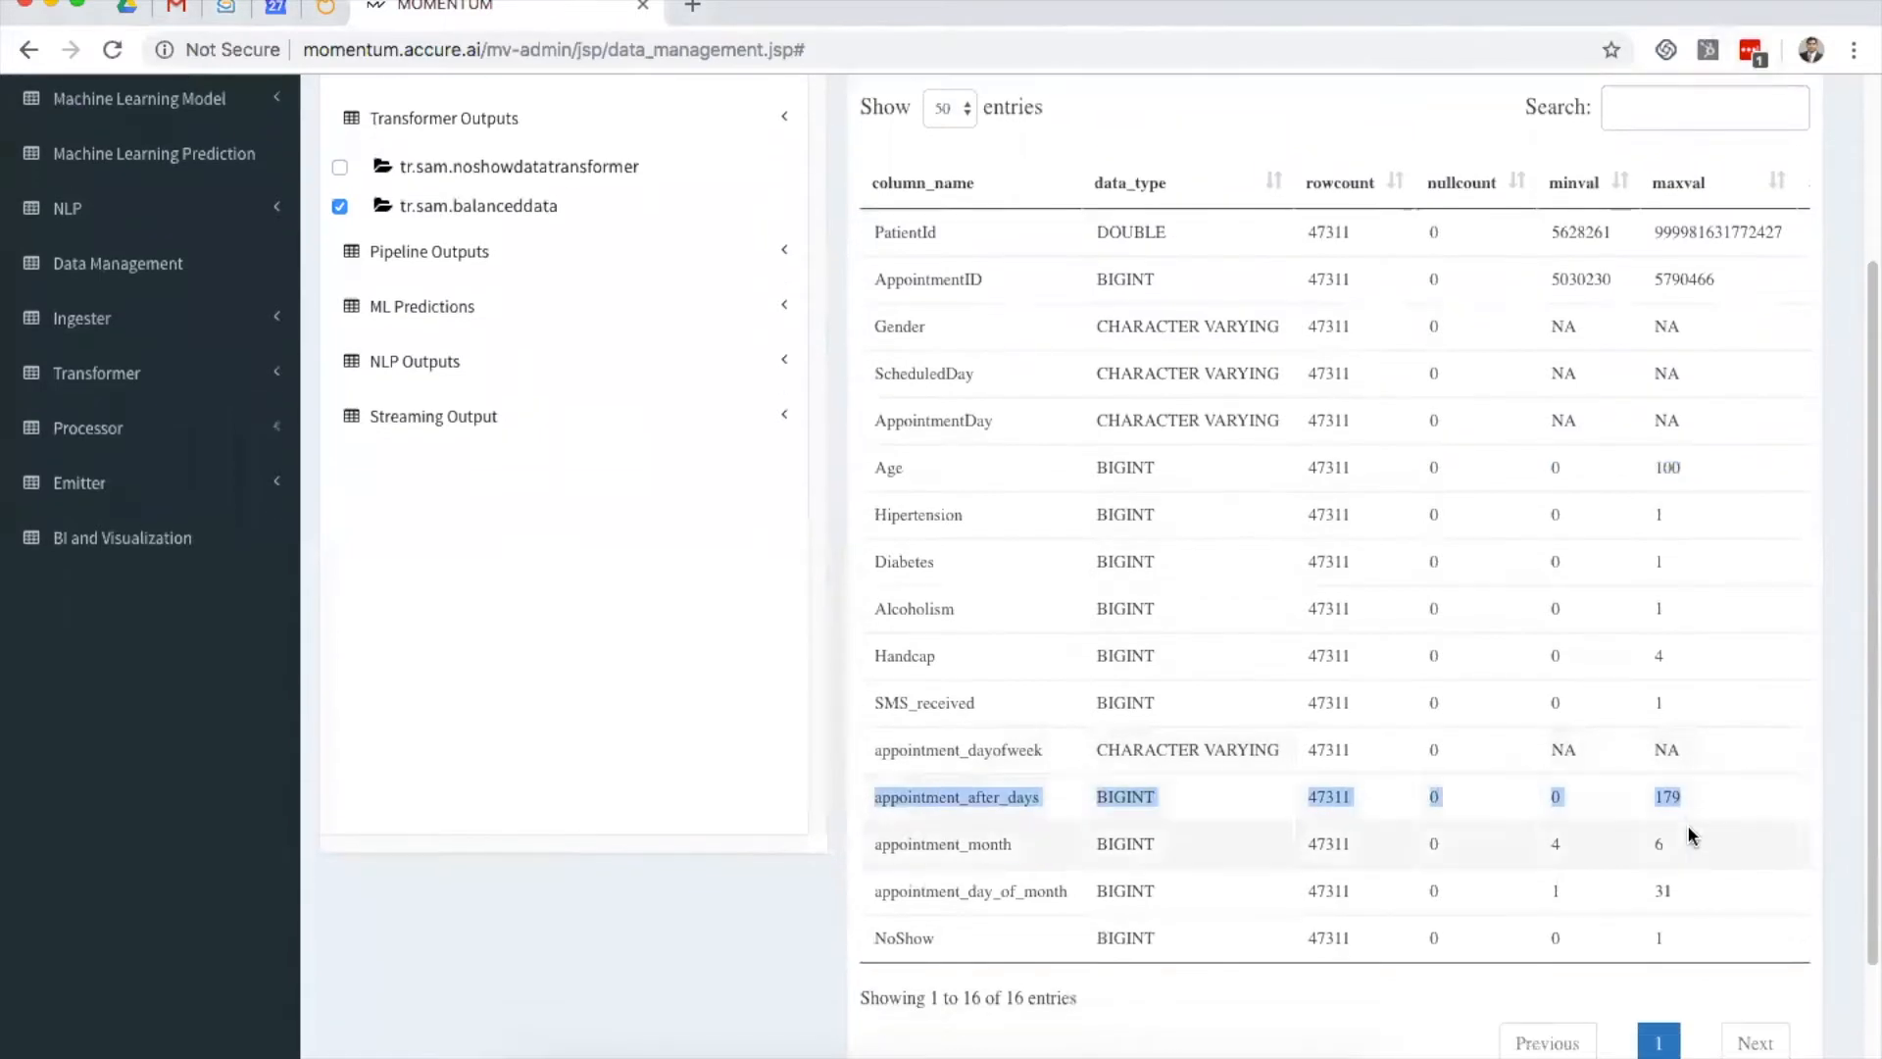
pyautogui.scroll(5, 1125, 887)
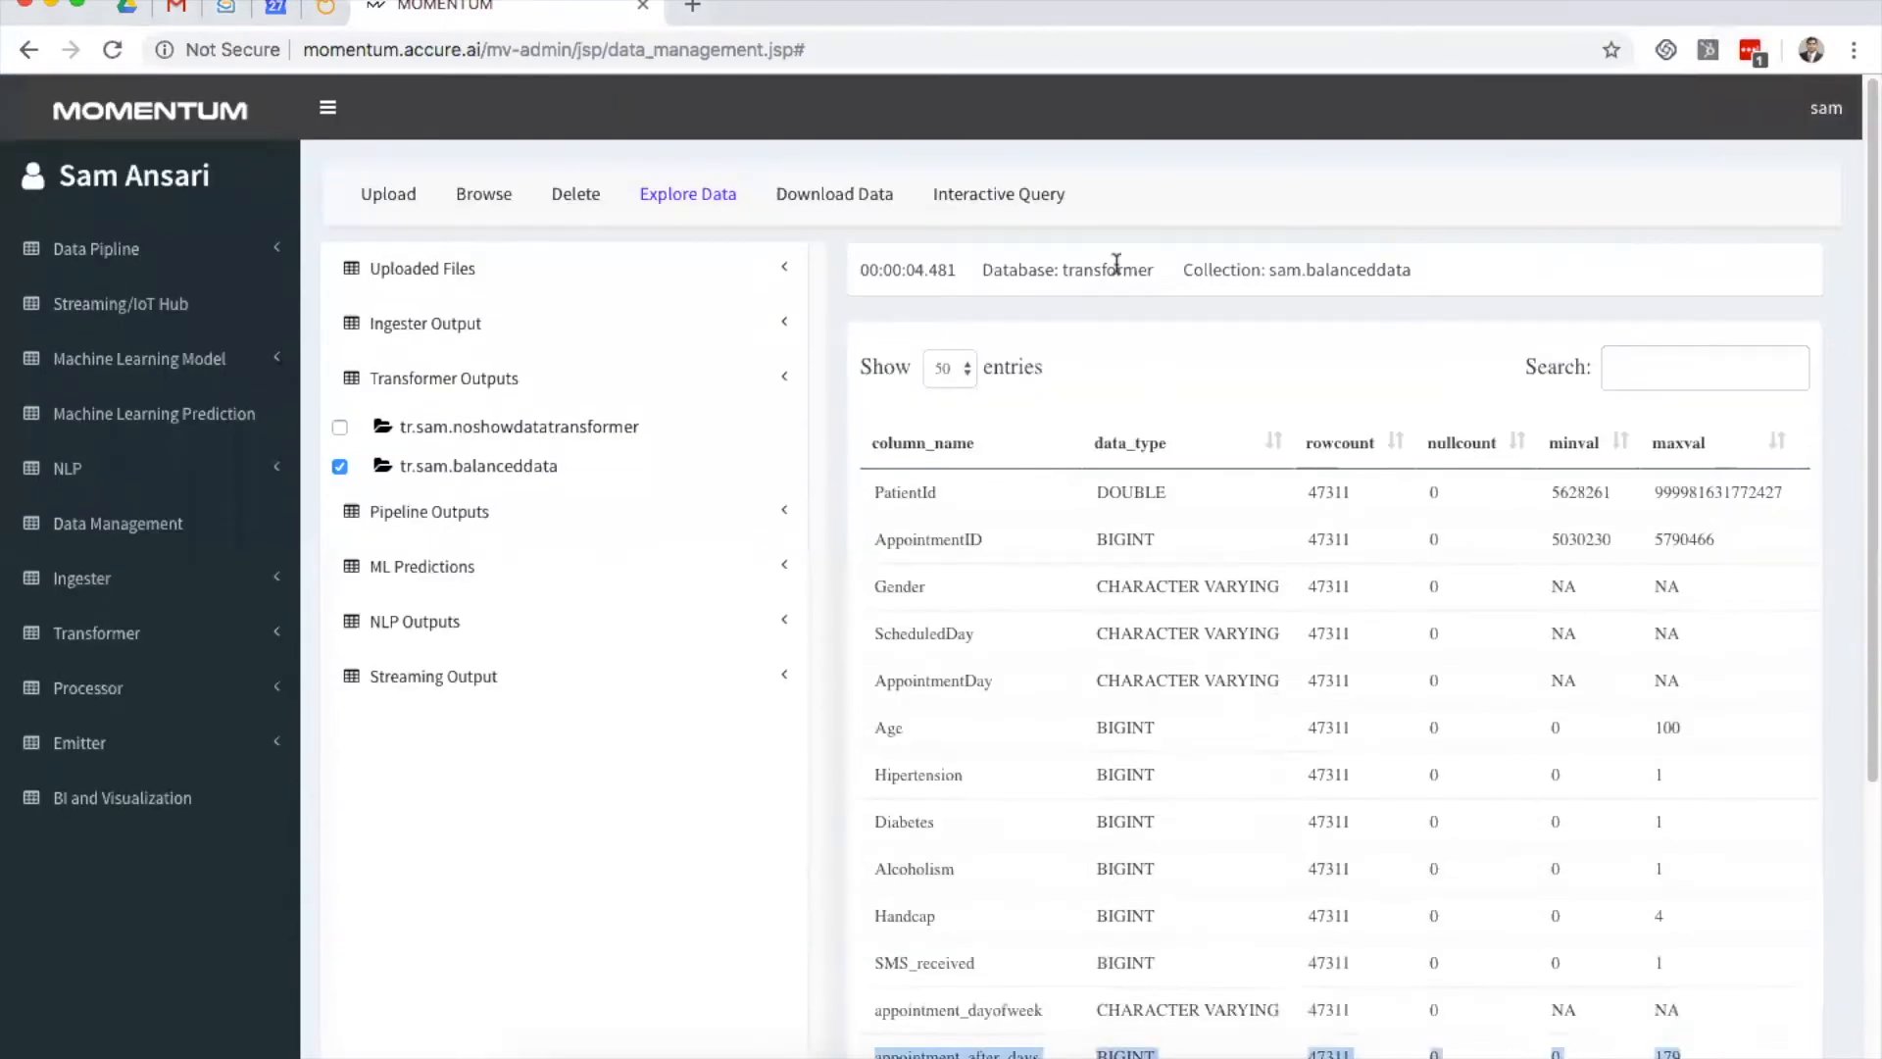
# Step: Start an interactive query selecting NoShow and count(*) from tr.sam.balanceddata
pyautogui.click(1009, 193)
pyautogui.click(1013, 294)
pyautogui.write('select')
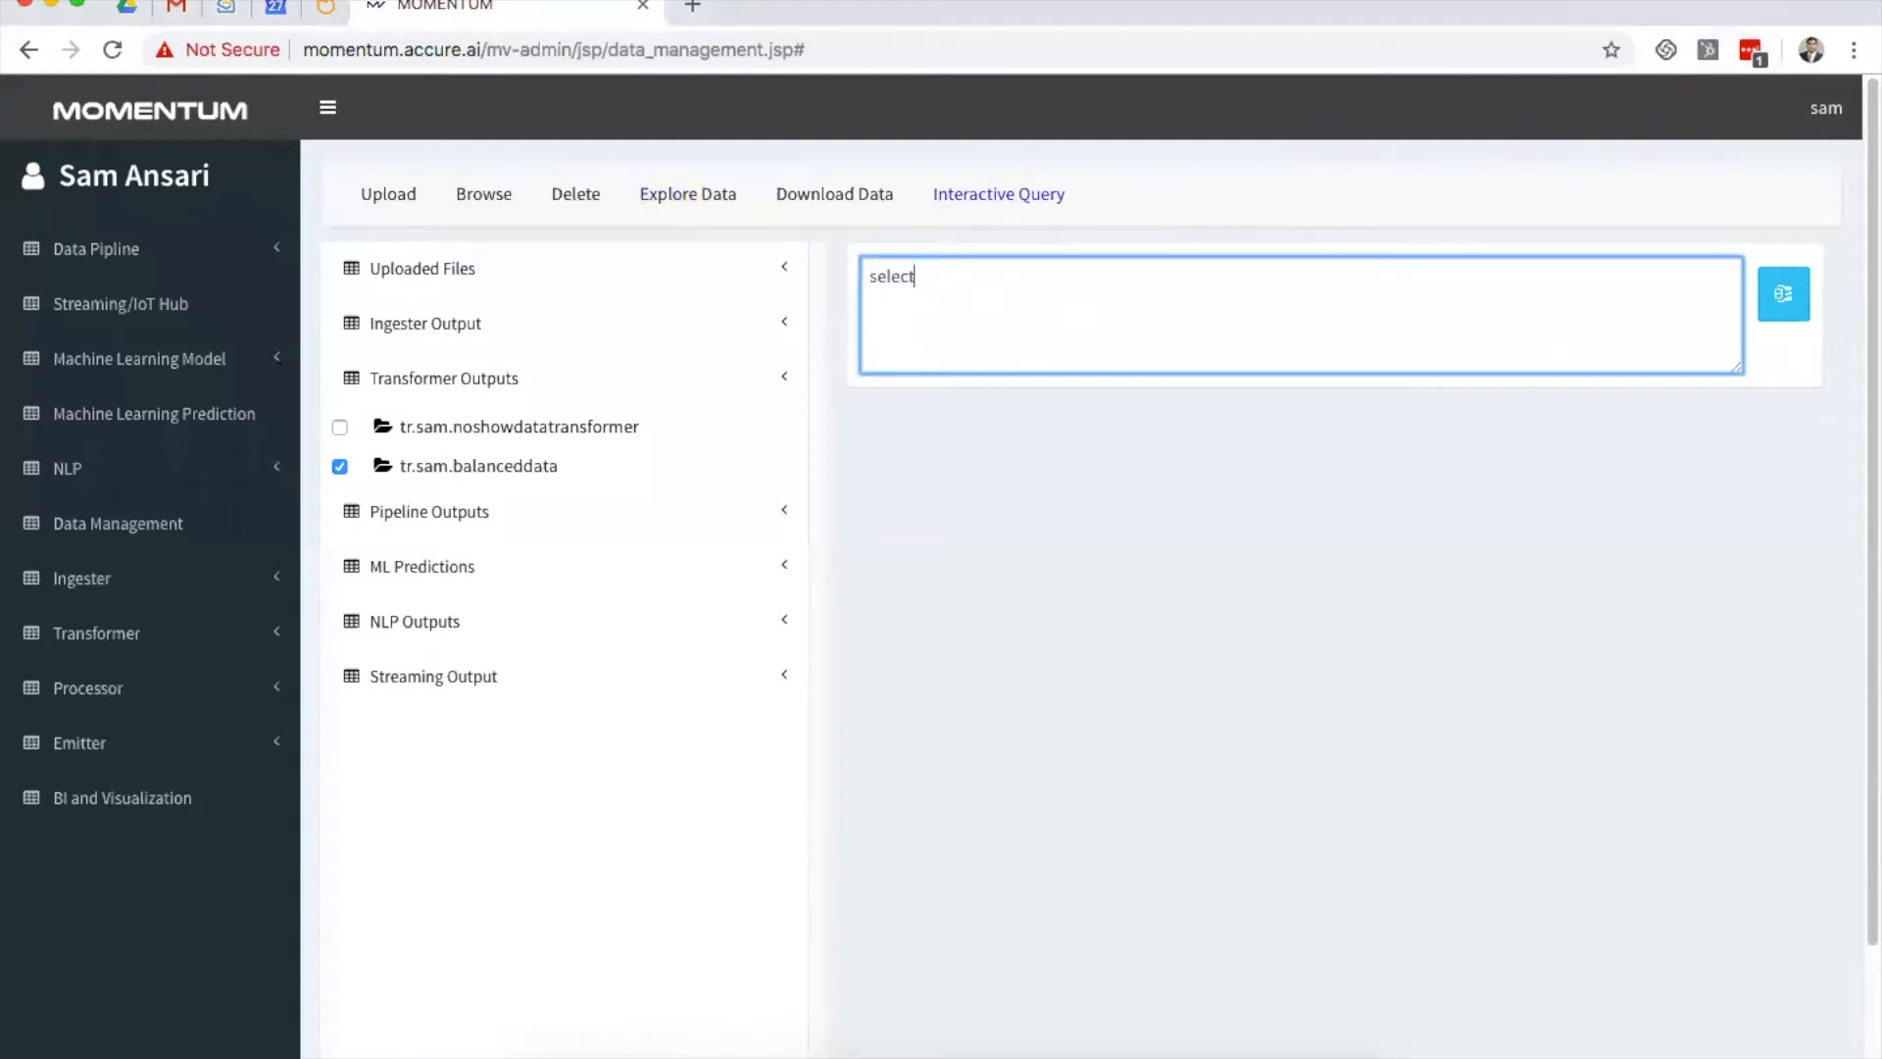
pyautogui.write(' NoShow, count(*) from')
pyautogui.doubleClick(461, 470)
pyautogui.rightClick(462, 471)
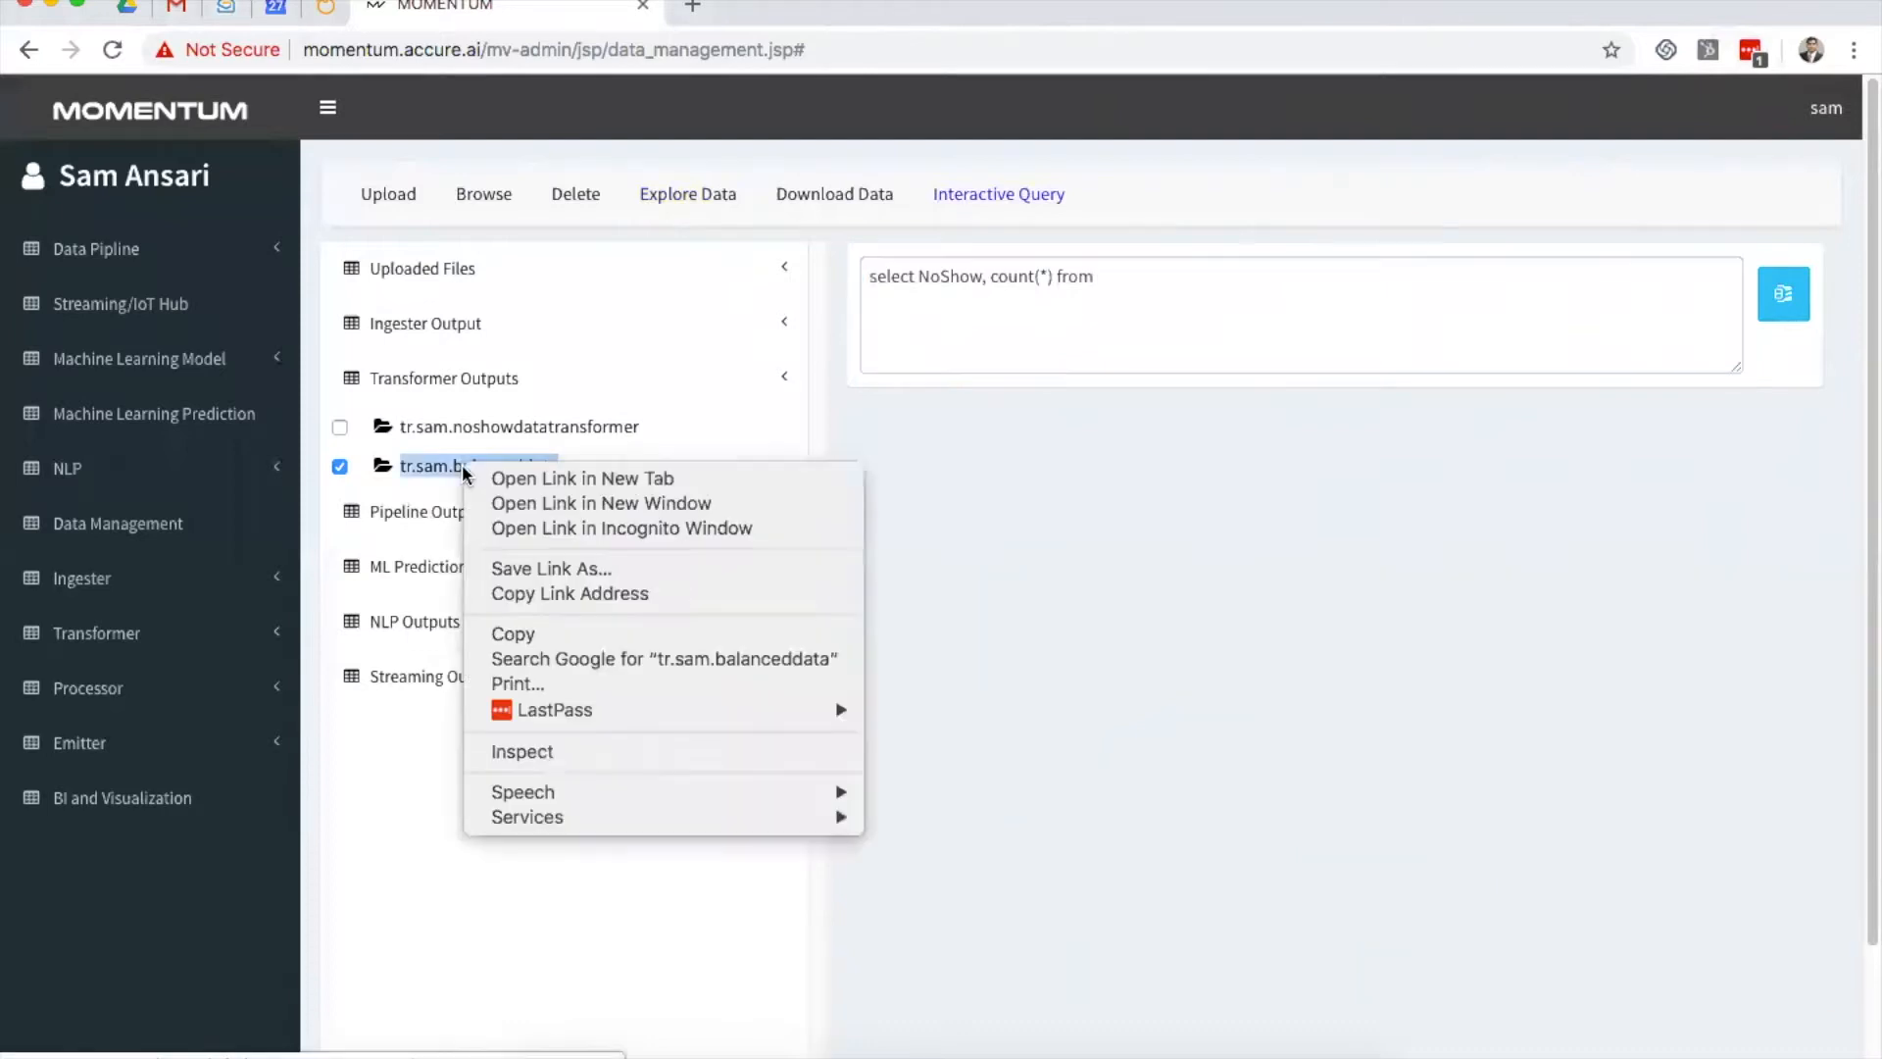
pyautogui.click(480, 635)
pyautogui.click(1192, 281)
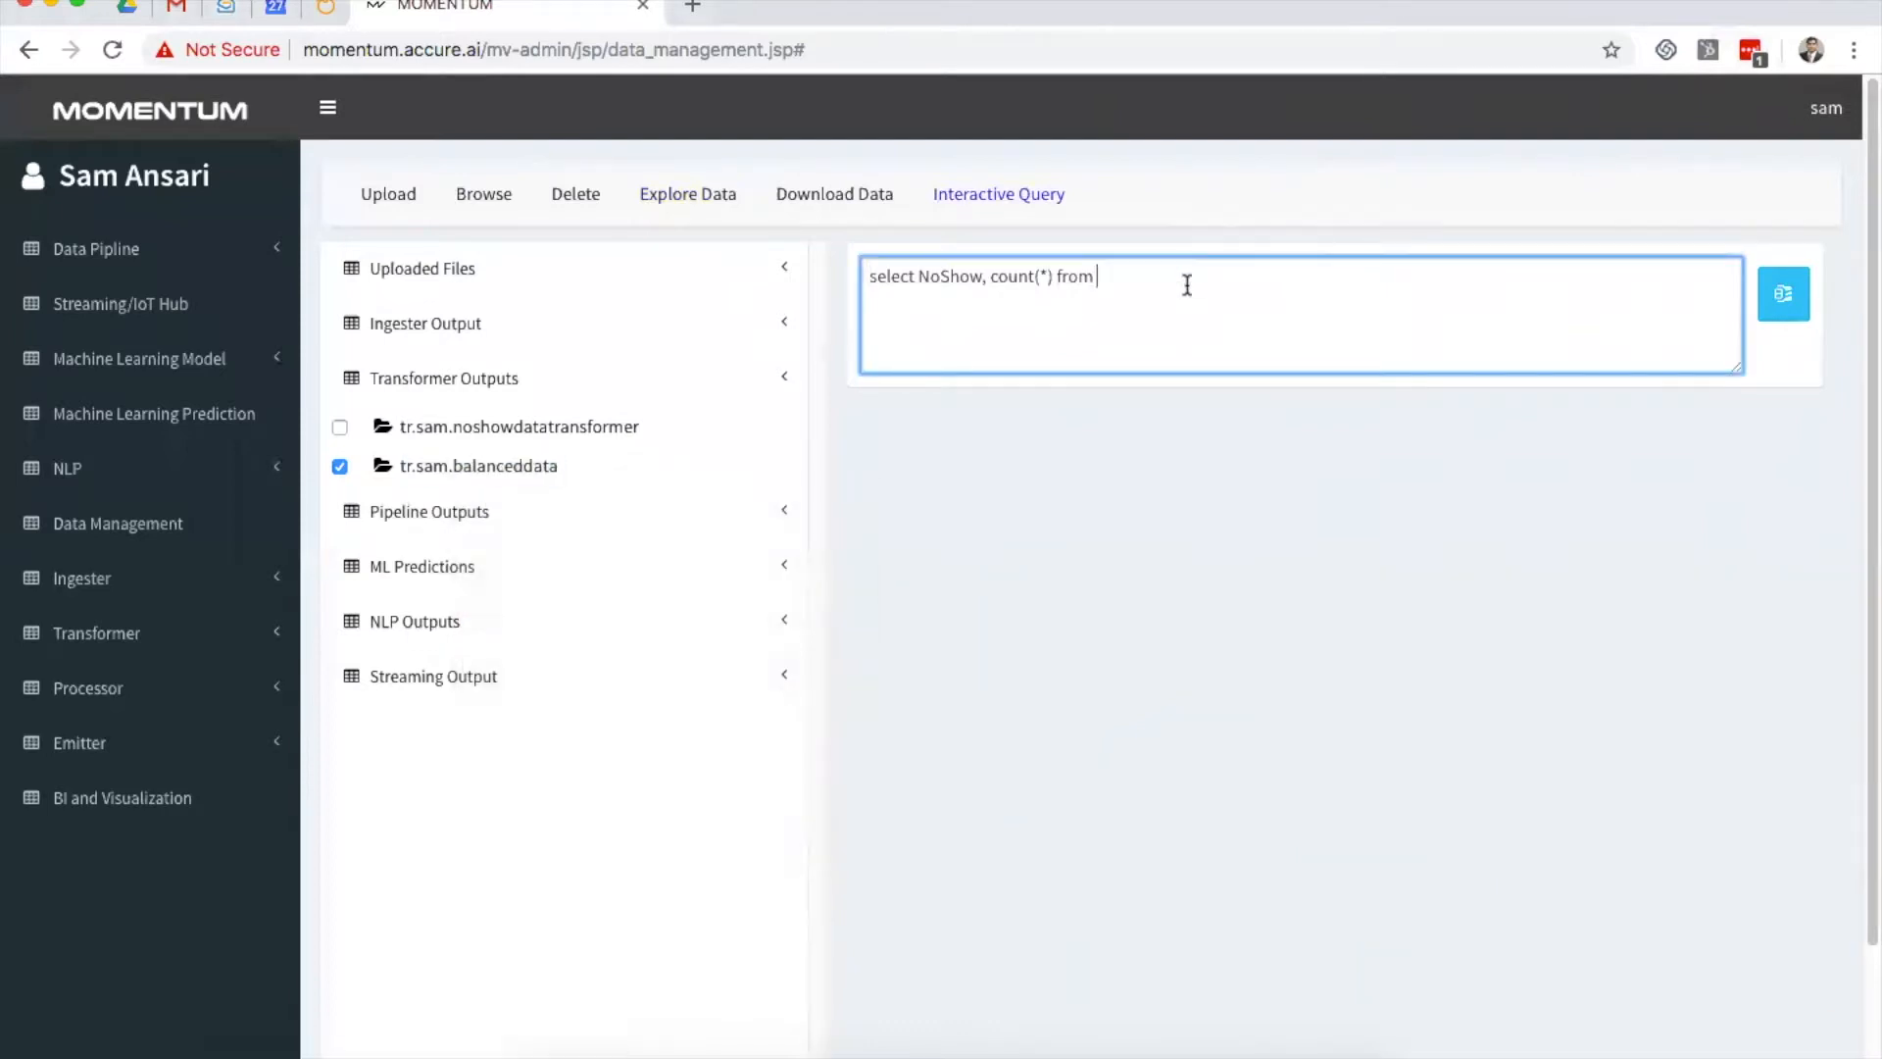
pyautogui.hotkey('ctrl', 'v')
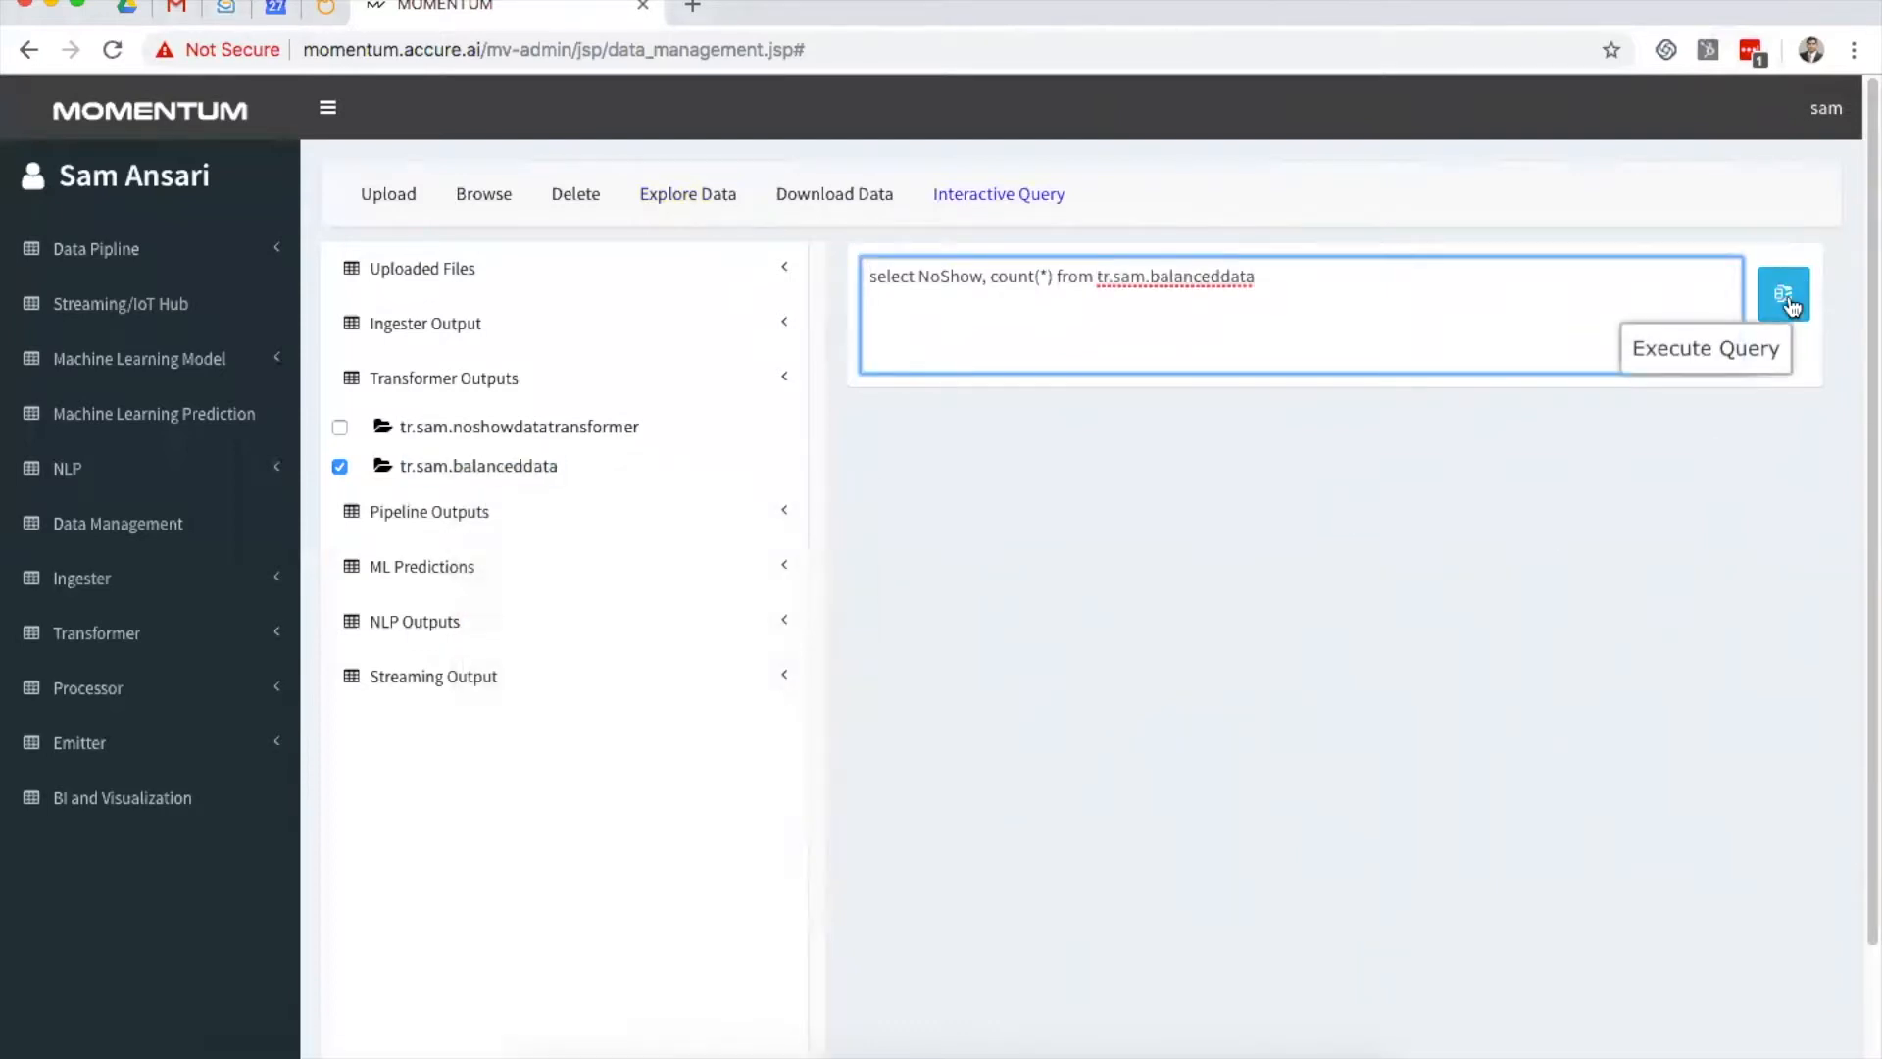
# Step: Complete the query with "group by NoShow", execute it, and check the row count of each NoShow class
pyautogui.write('group by')
pyautogui.press('super+v')
pyautogui.press('BackSpace')
pyautogui.press('BackSpace')
pyautogui.press('BackSpace')
pyautogui.press('BackSpace')
pyautogui.press('BackSpace')
pyautogui.press('BackSpace')
pyautogui.press('BackSpace')
pyautogui.press('BackSpace')
pyautogui.press('BackSpace')
pyautogui.press('BackSpace')
pyautogui.press('BackSpace')
pyautogui.press('BackSpace')
pyautogui.press('BackSpace')
pyautogui.press('BackSpace')
pyautogui.press('BackSpace')
pyautogui.press('BackSpace')
pyautogui.press('BackSpace')
pyautogui.press('BackSpace')
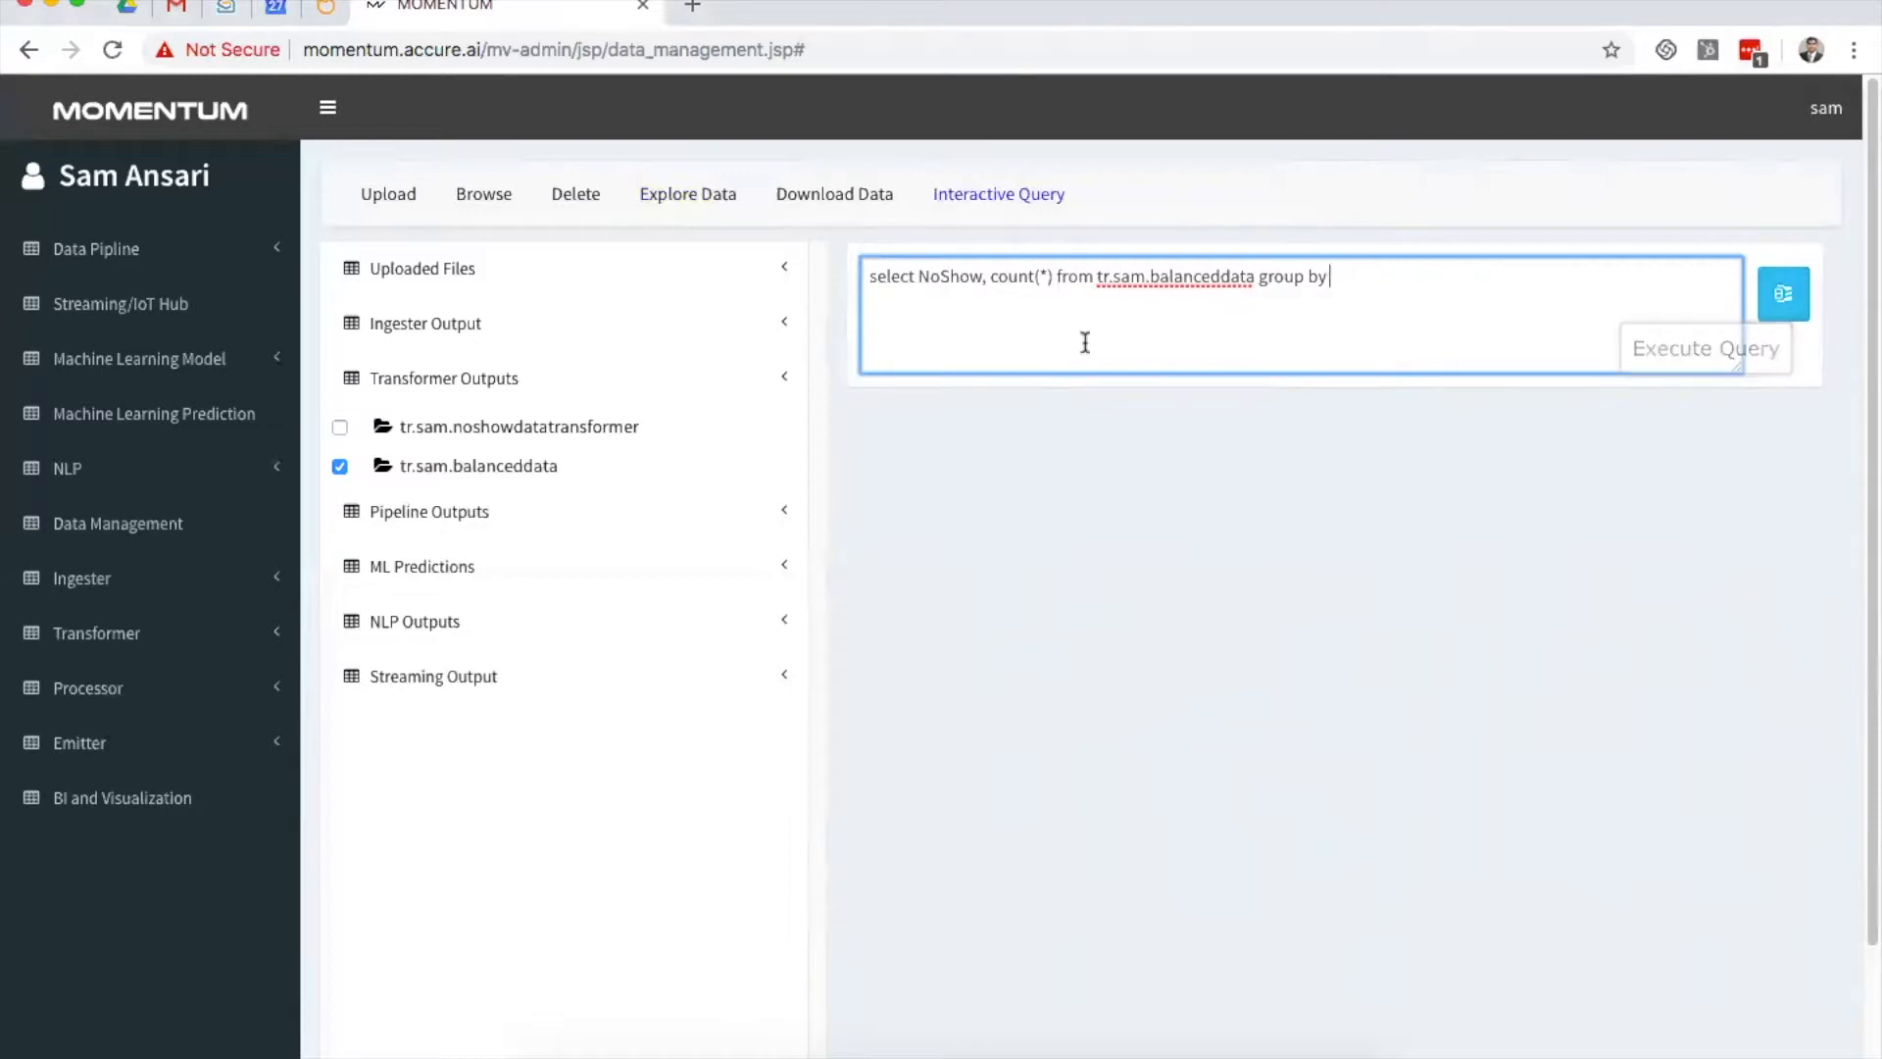
pyautogui.doubleClick(945, 278)
pyautogui.click(1370, 278)
pyautogui.press('super+v')
pyautogui.click(1783, 294)
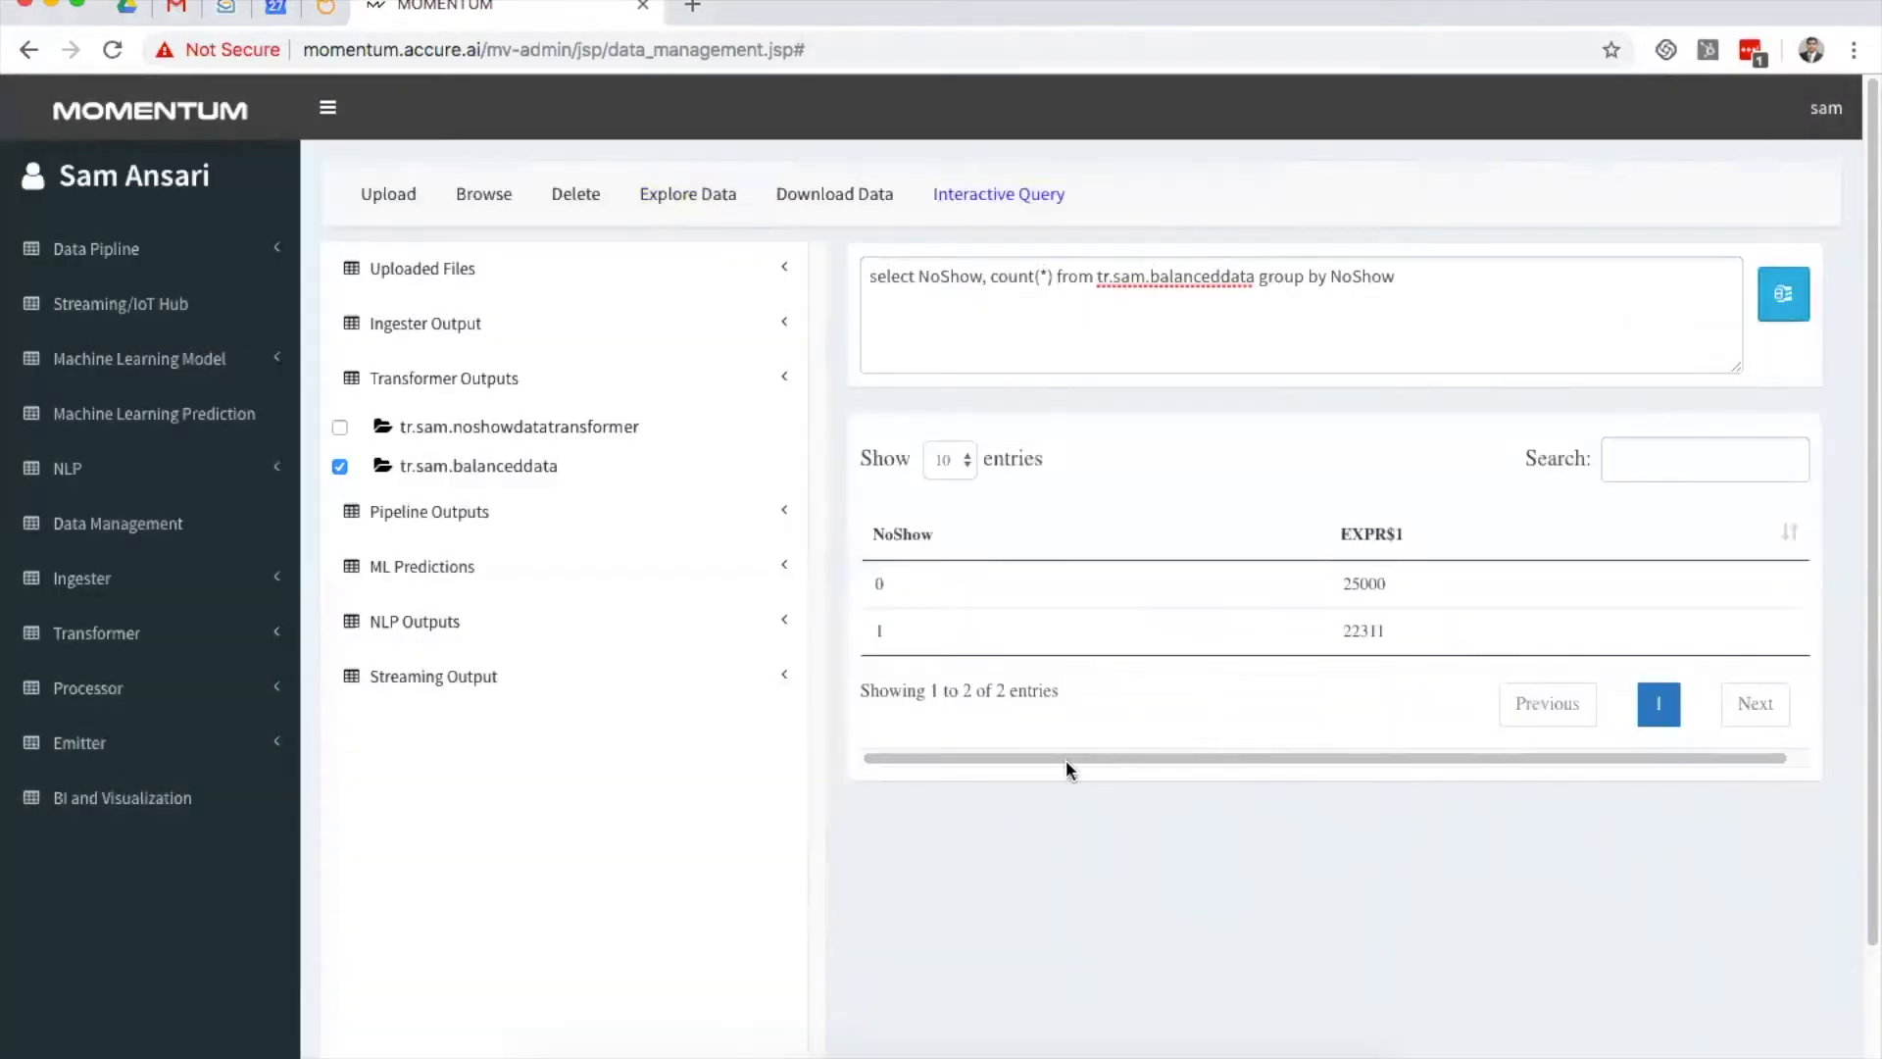
pyautogui.moveTo(861, 582); pyautogui.dragTo(1407, 620)
pyautogui.click(1361, 679)
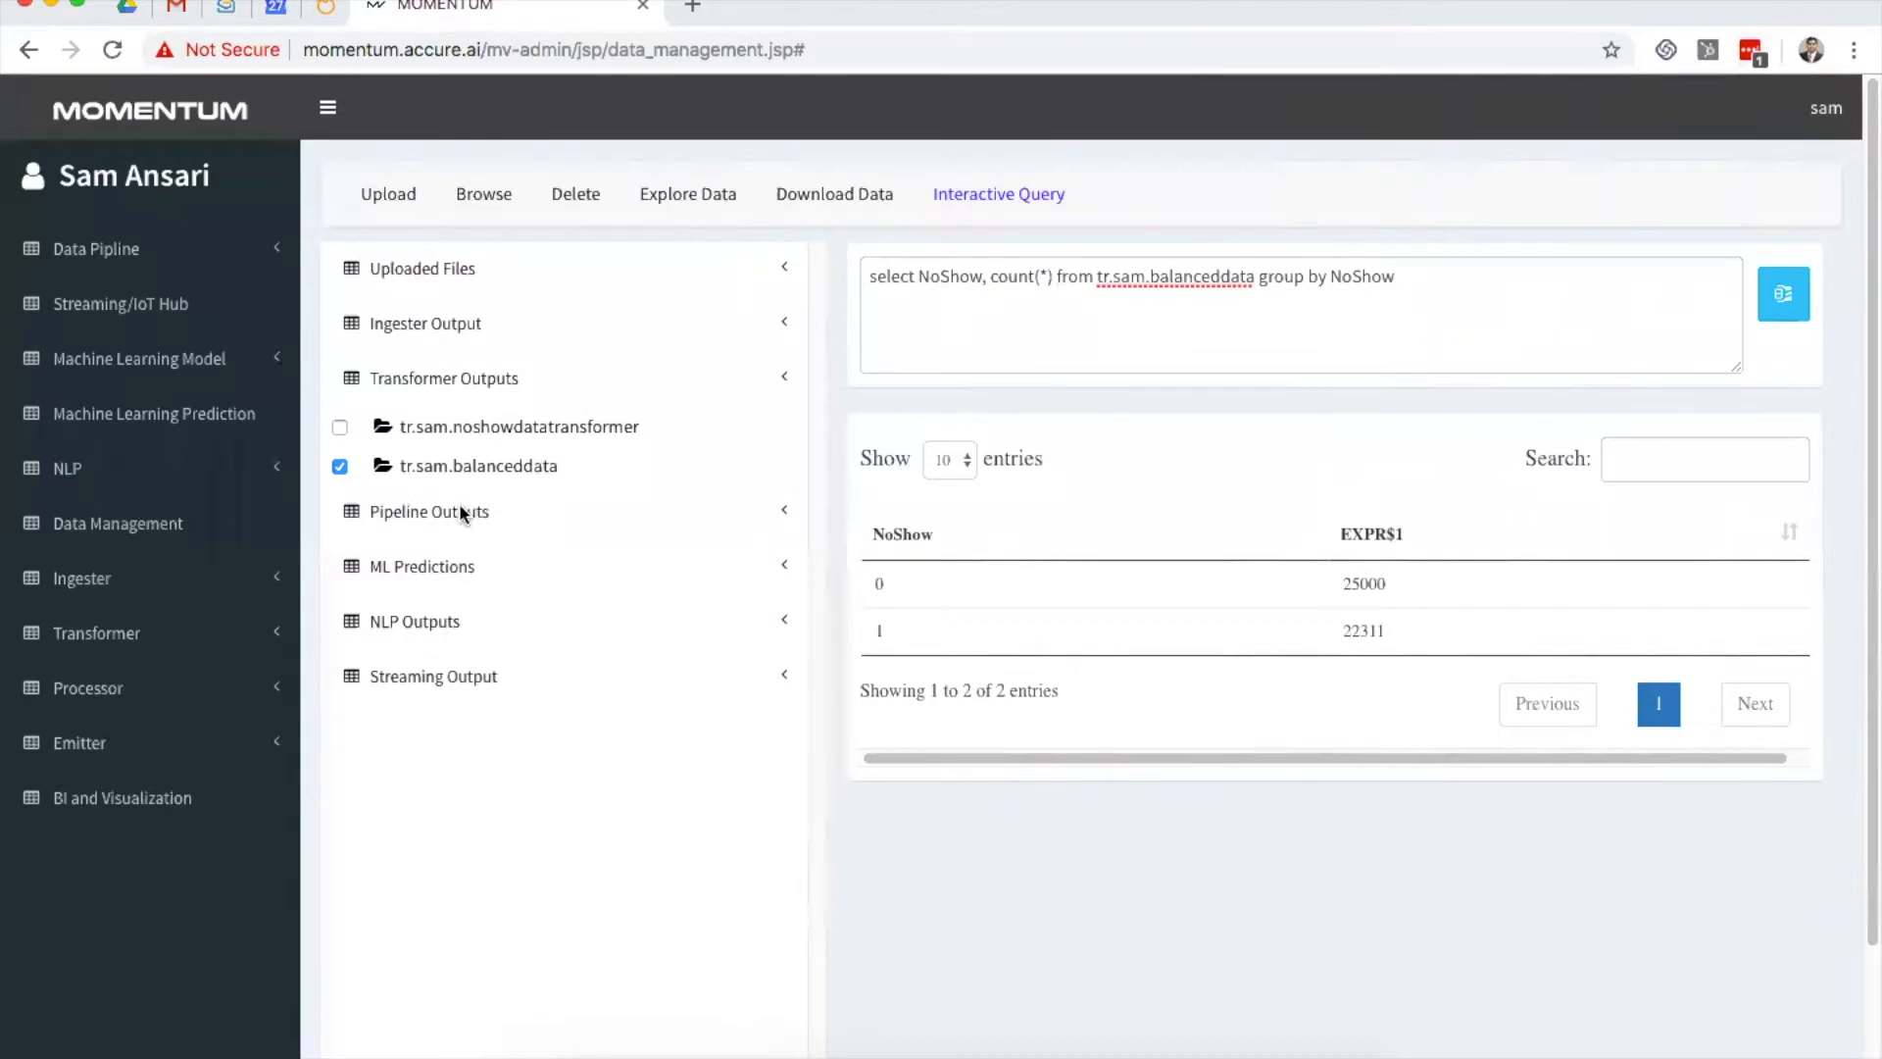
# Step: Create a new machine learning model of type String to Index Model and name it StringToIndexModel
pyautogui.click(199, 369)
pyautogui.click(180, 406)
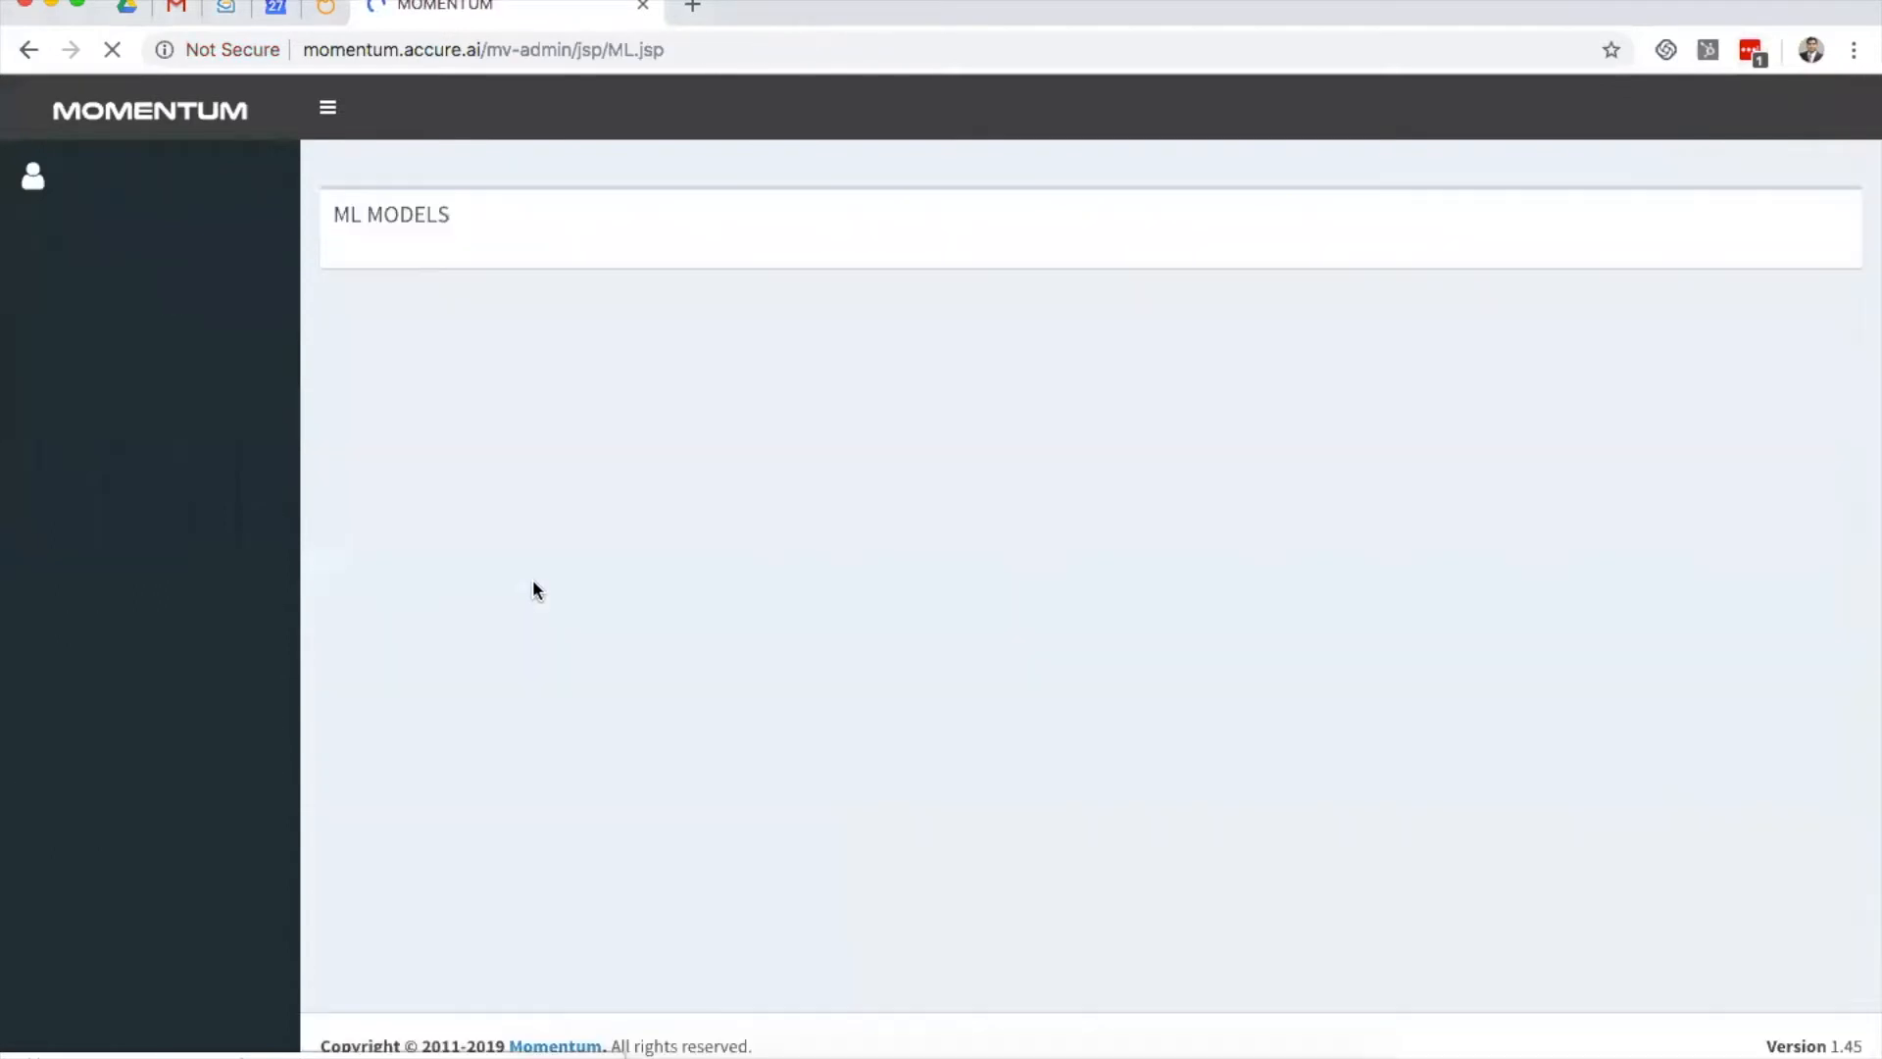
pyautogui.click(590, 194)
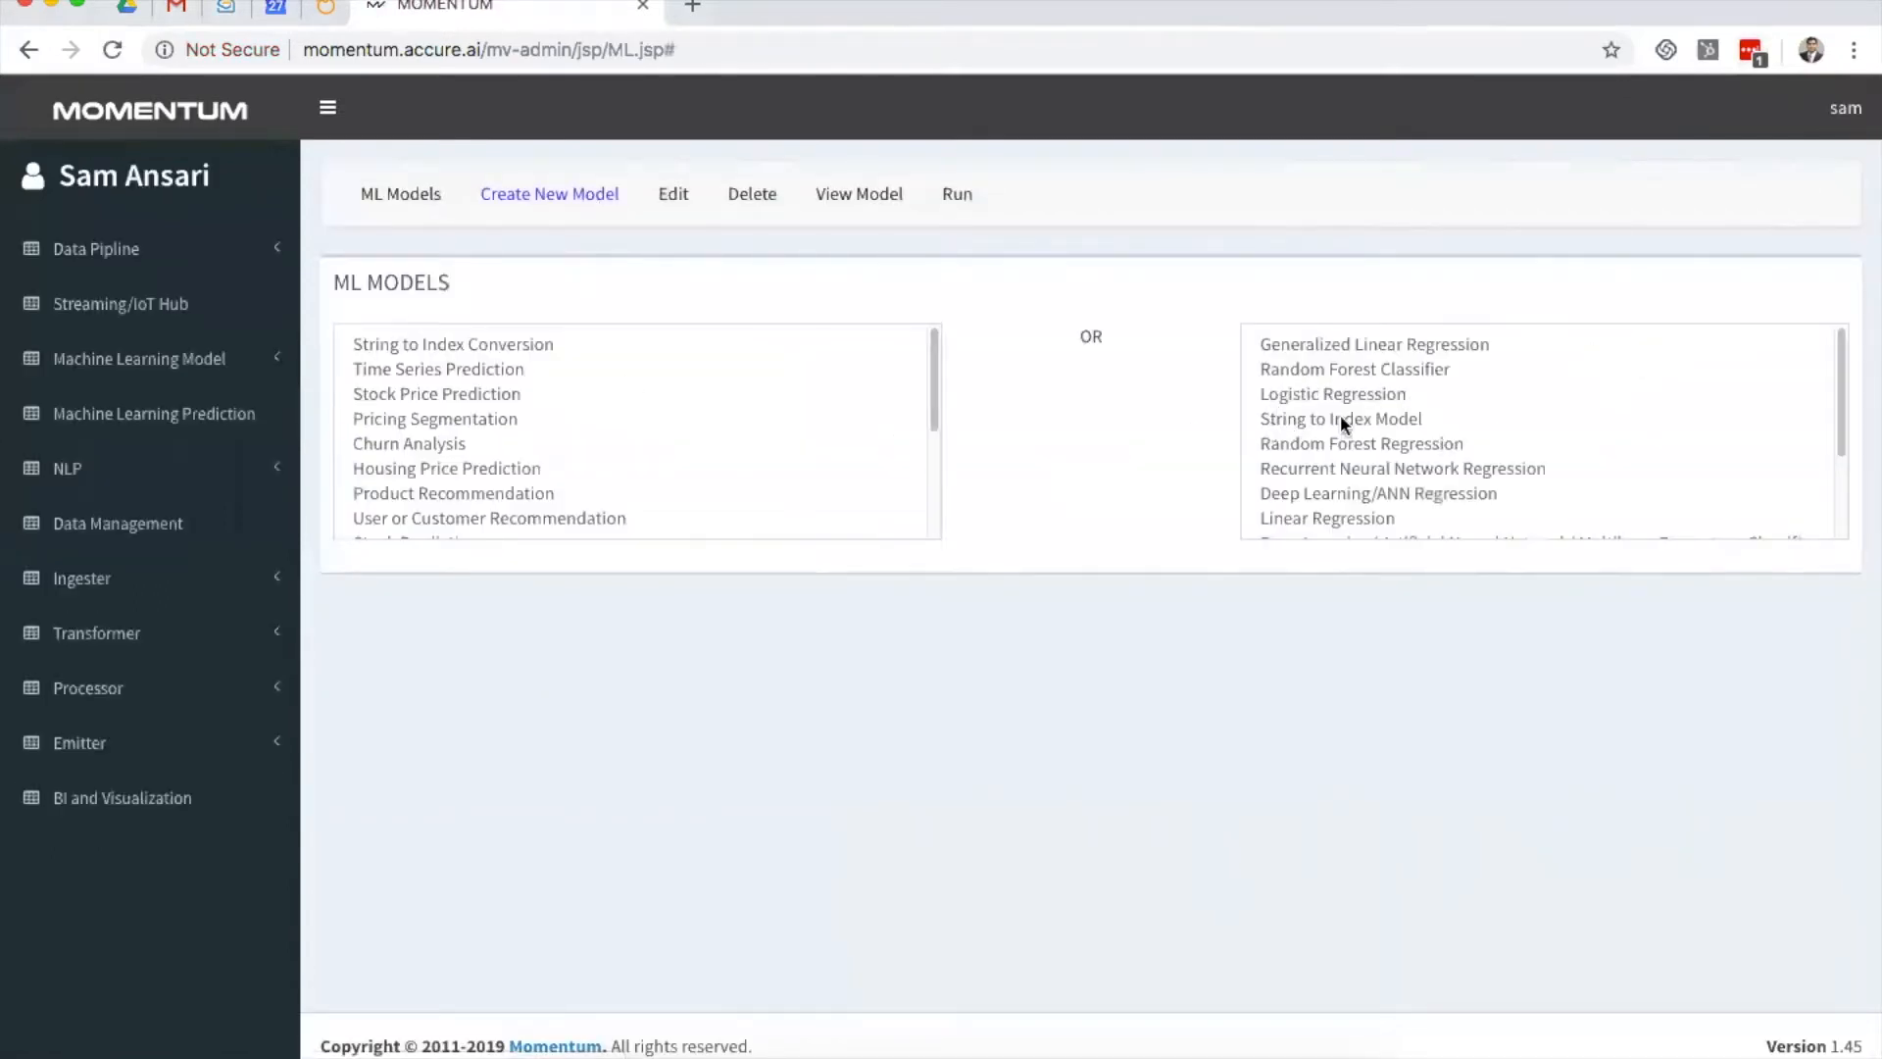
pyautogui.click(1384, 419)
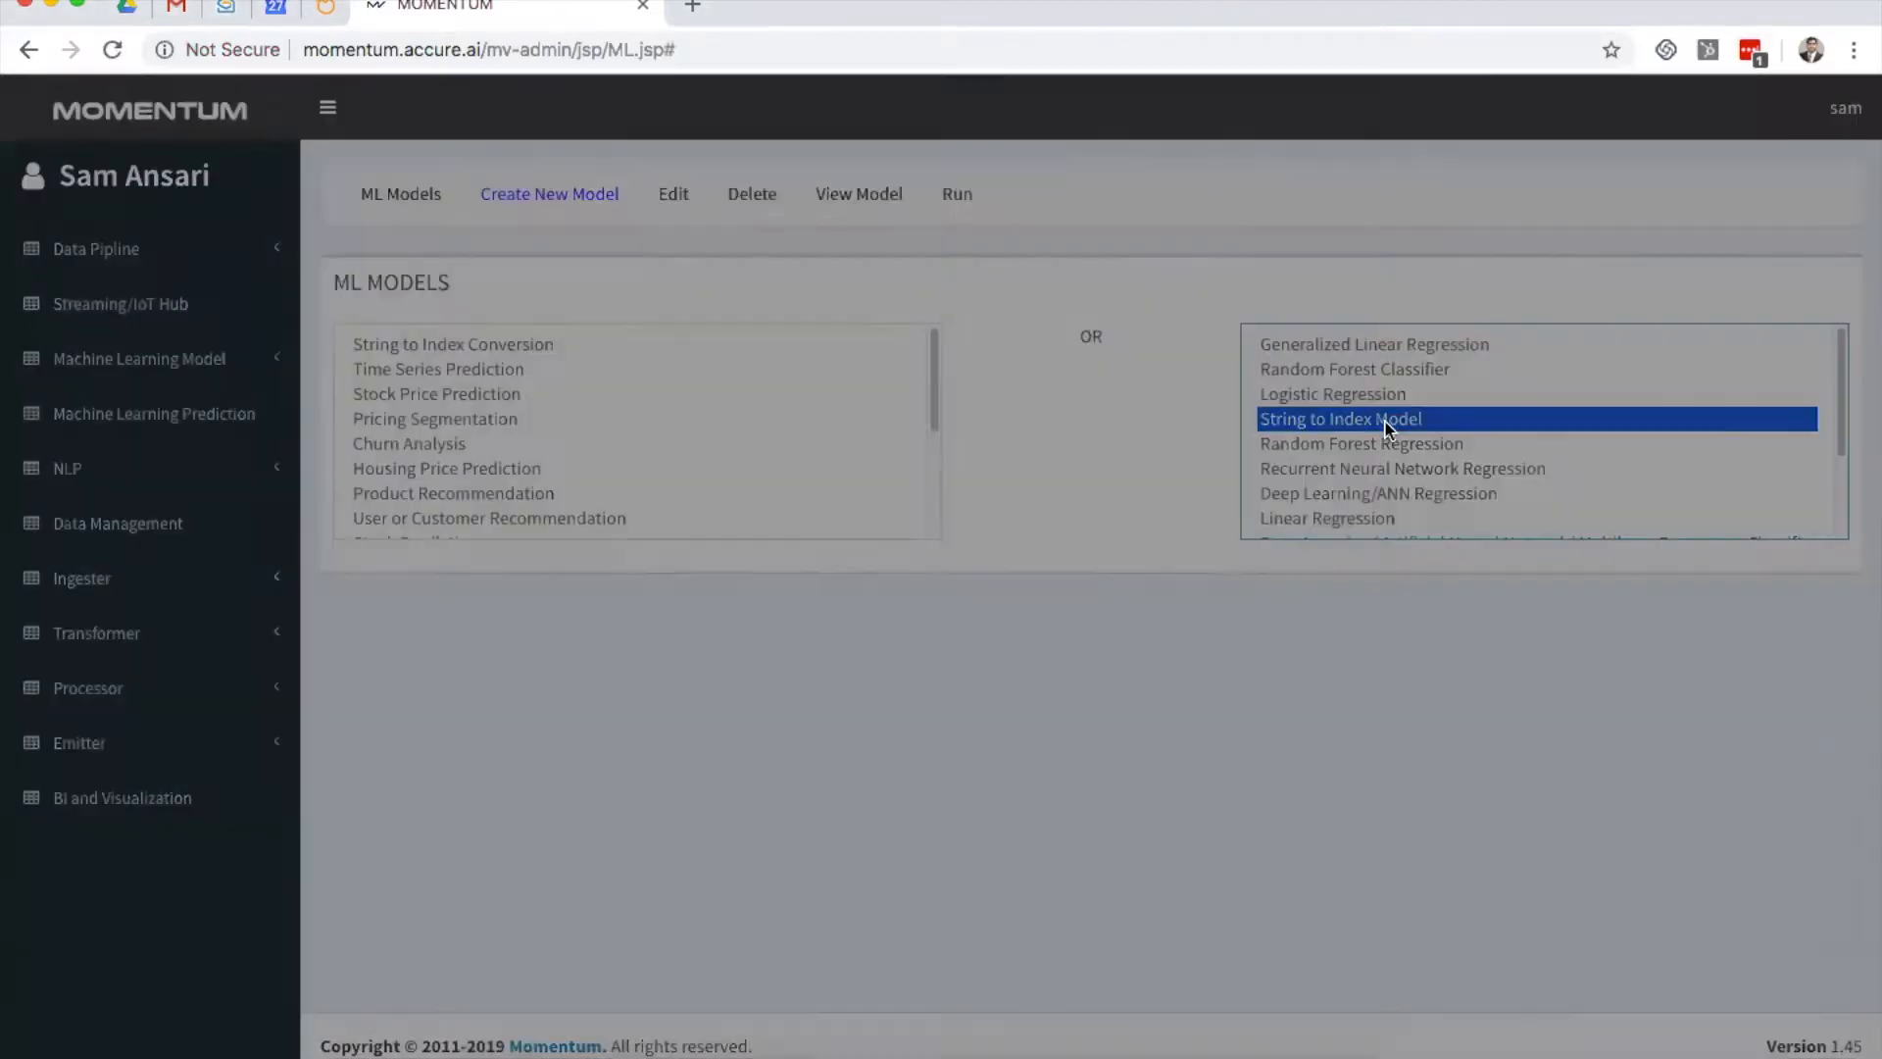
pyautogui.click(857, 249)
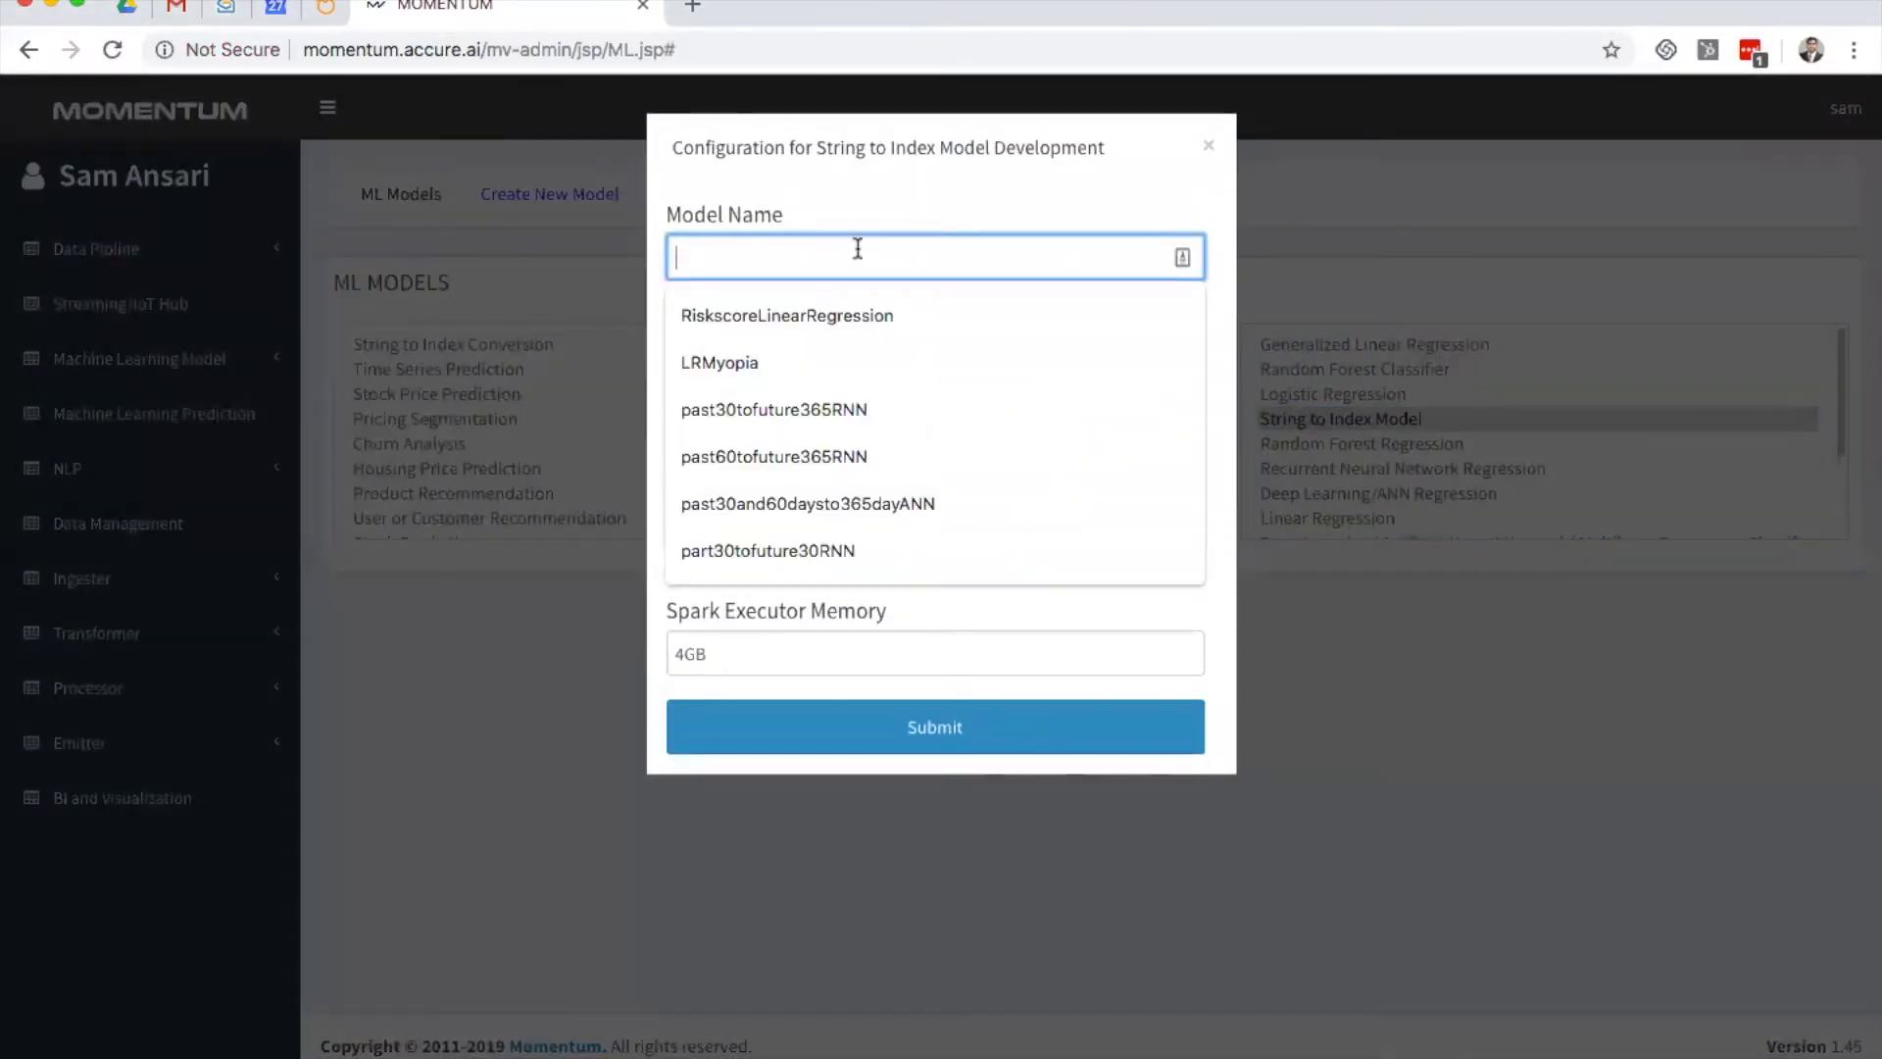
pyautogui.write('StringToIndexModel')
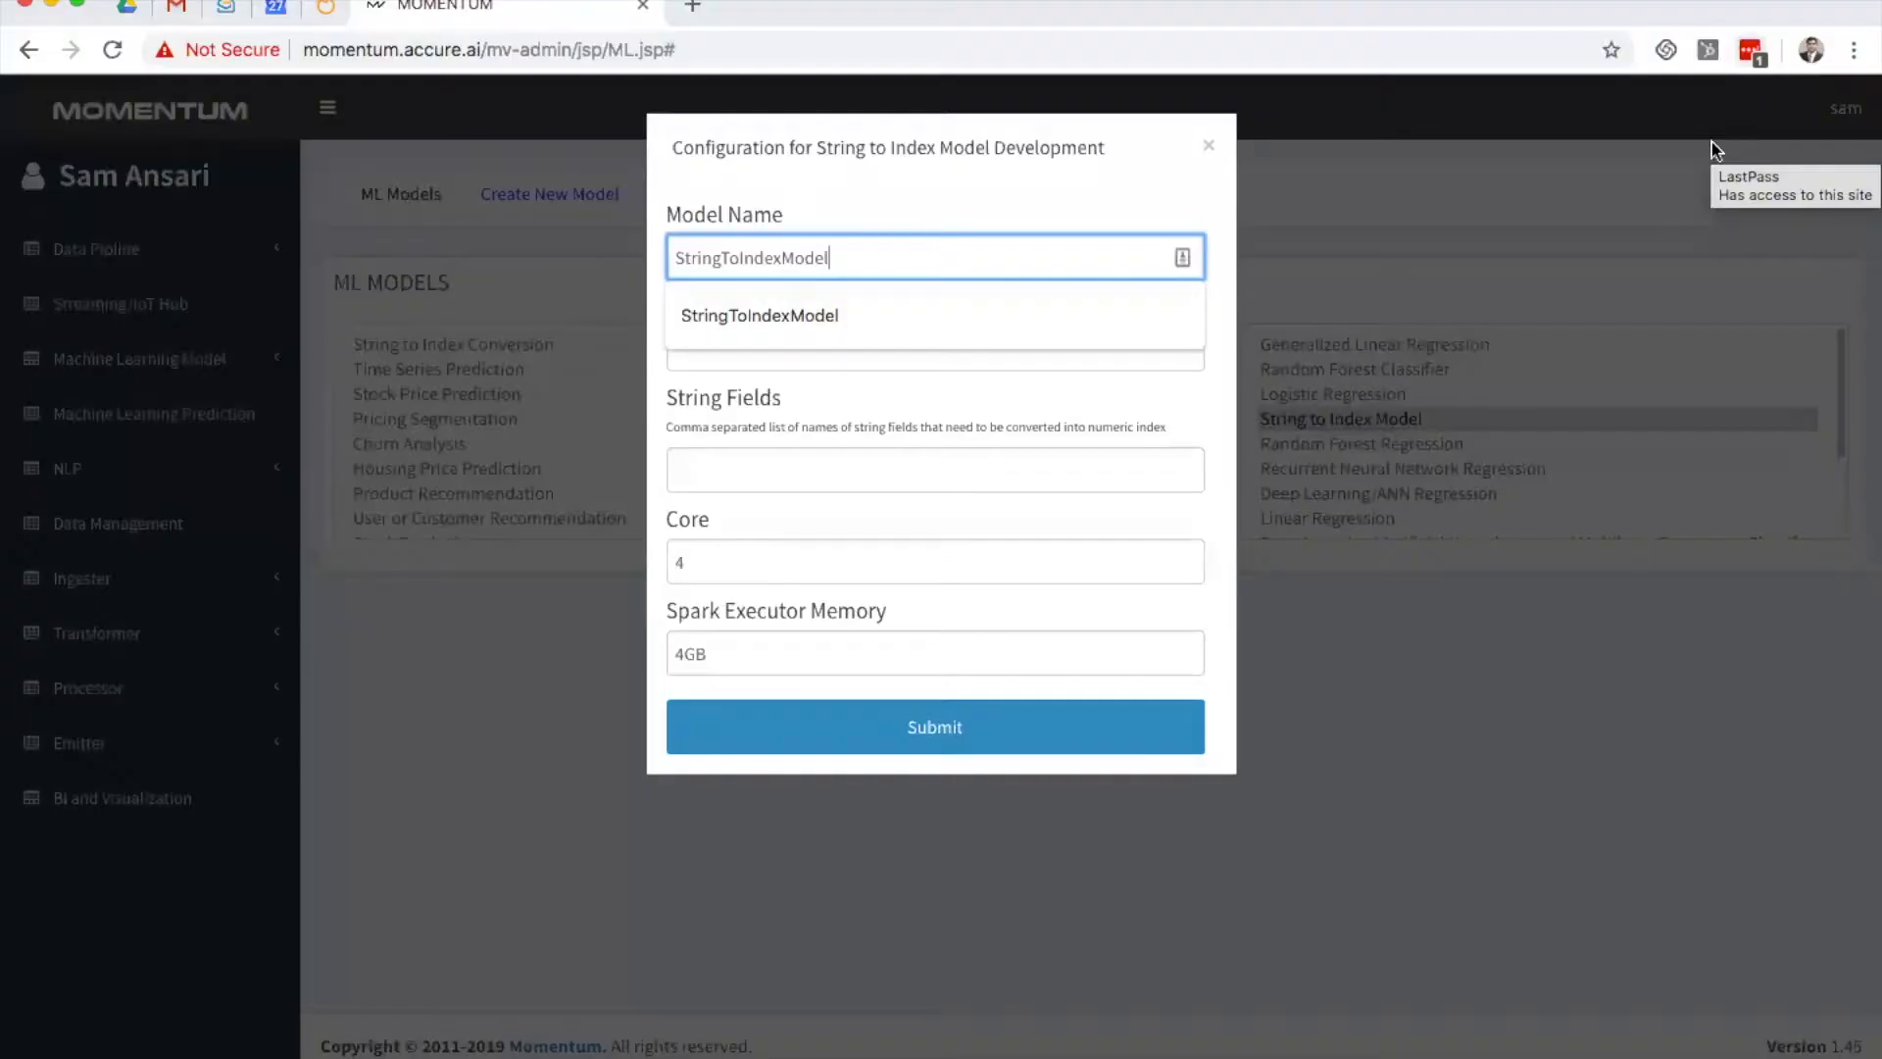
pyautogui.click(941, 364)
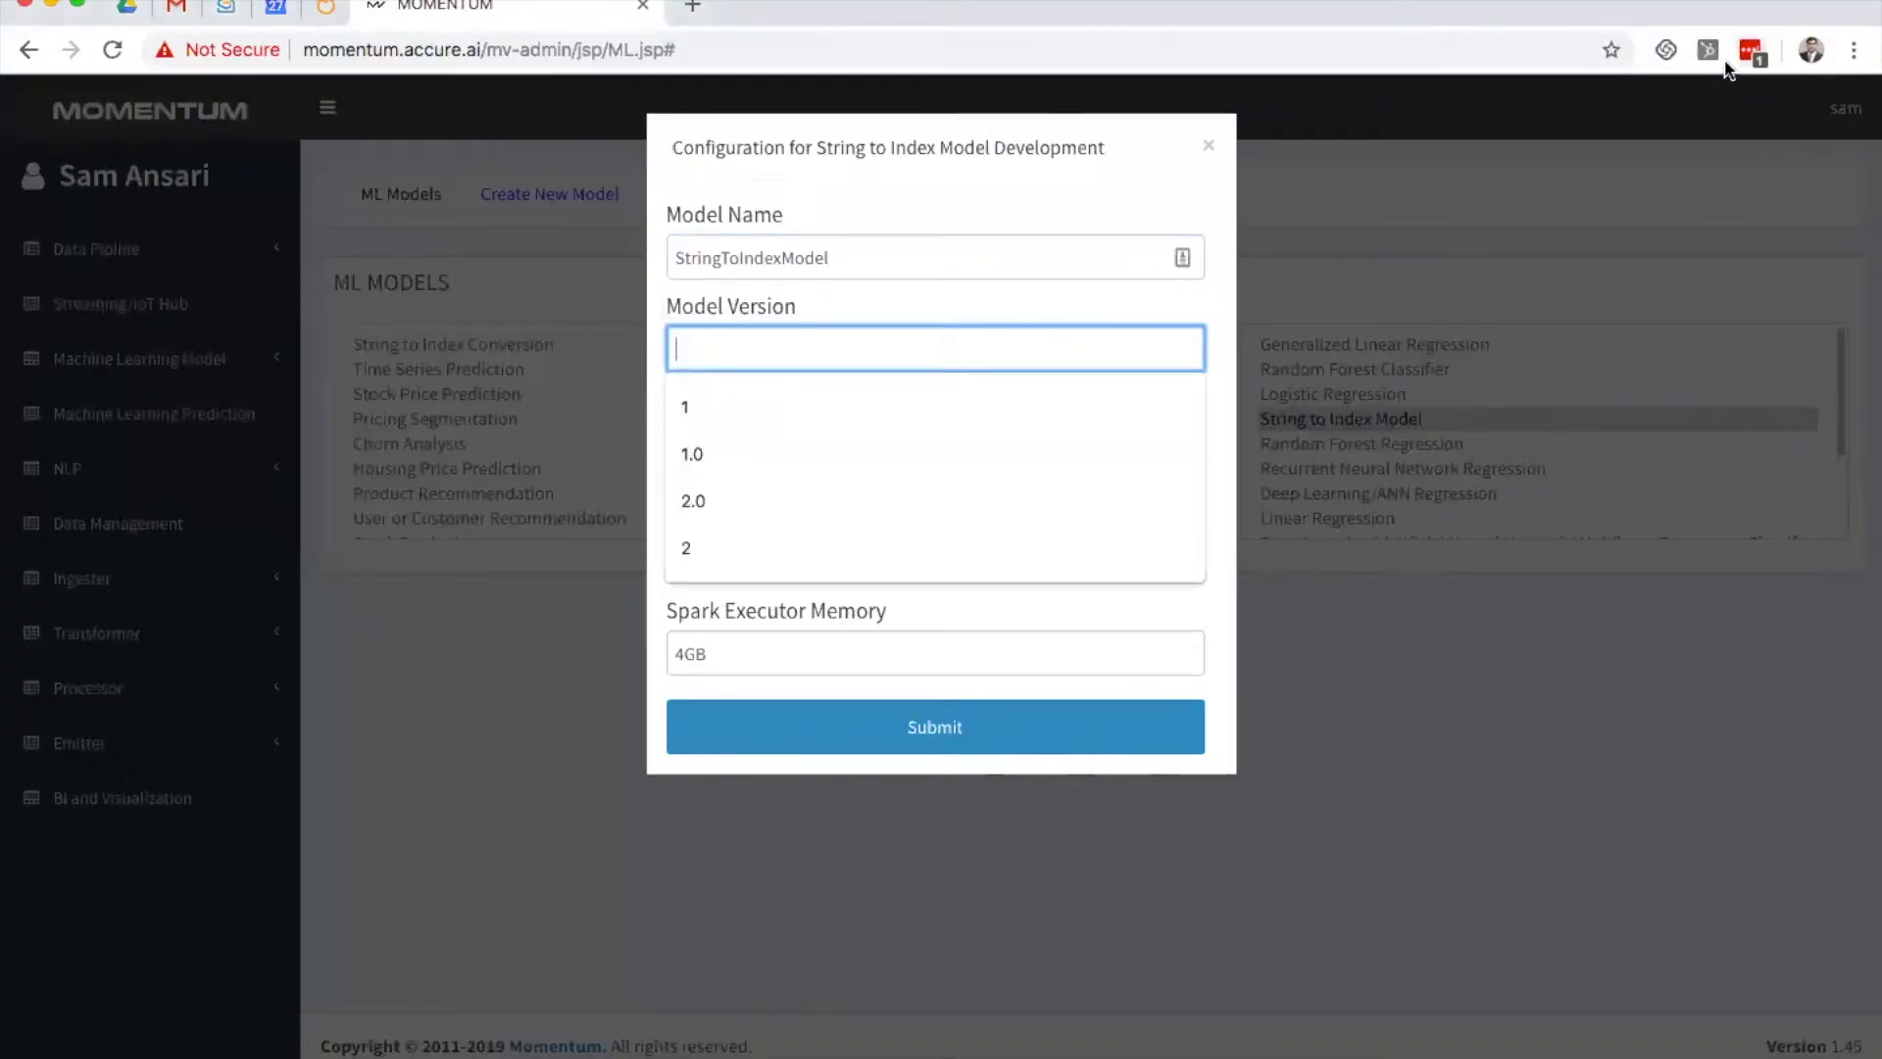
pyautogui.press('super+v')
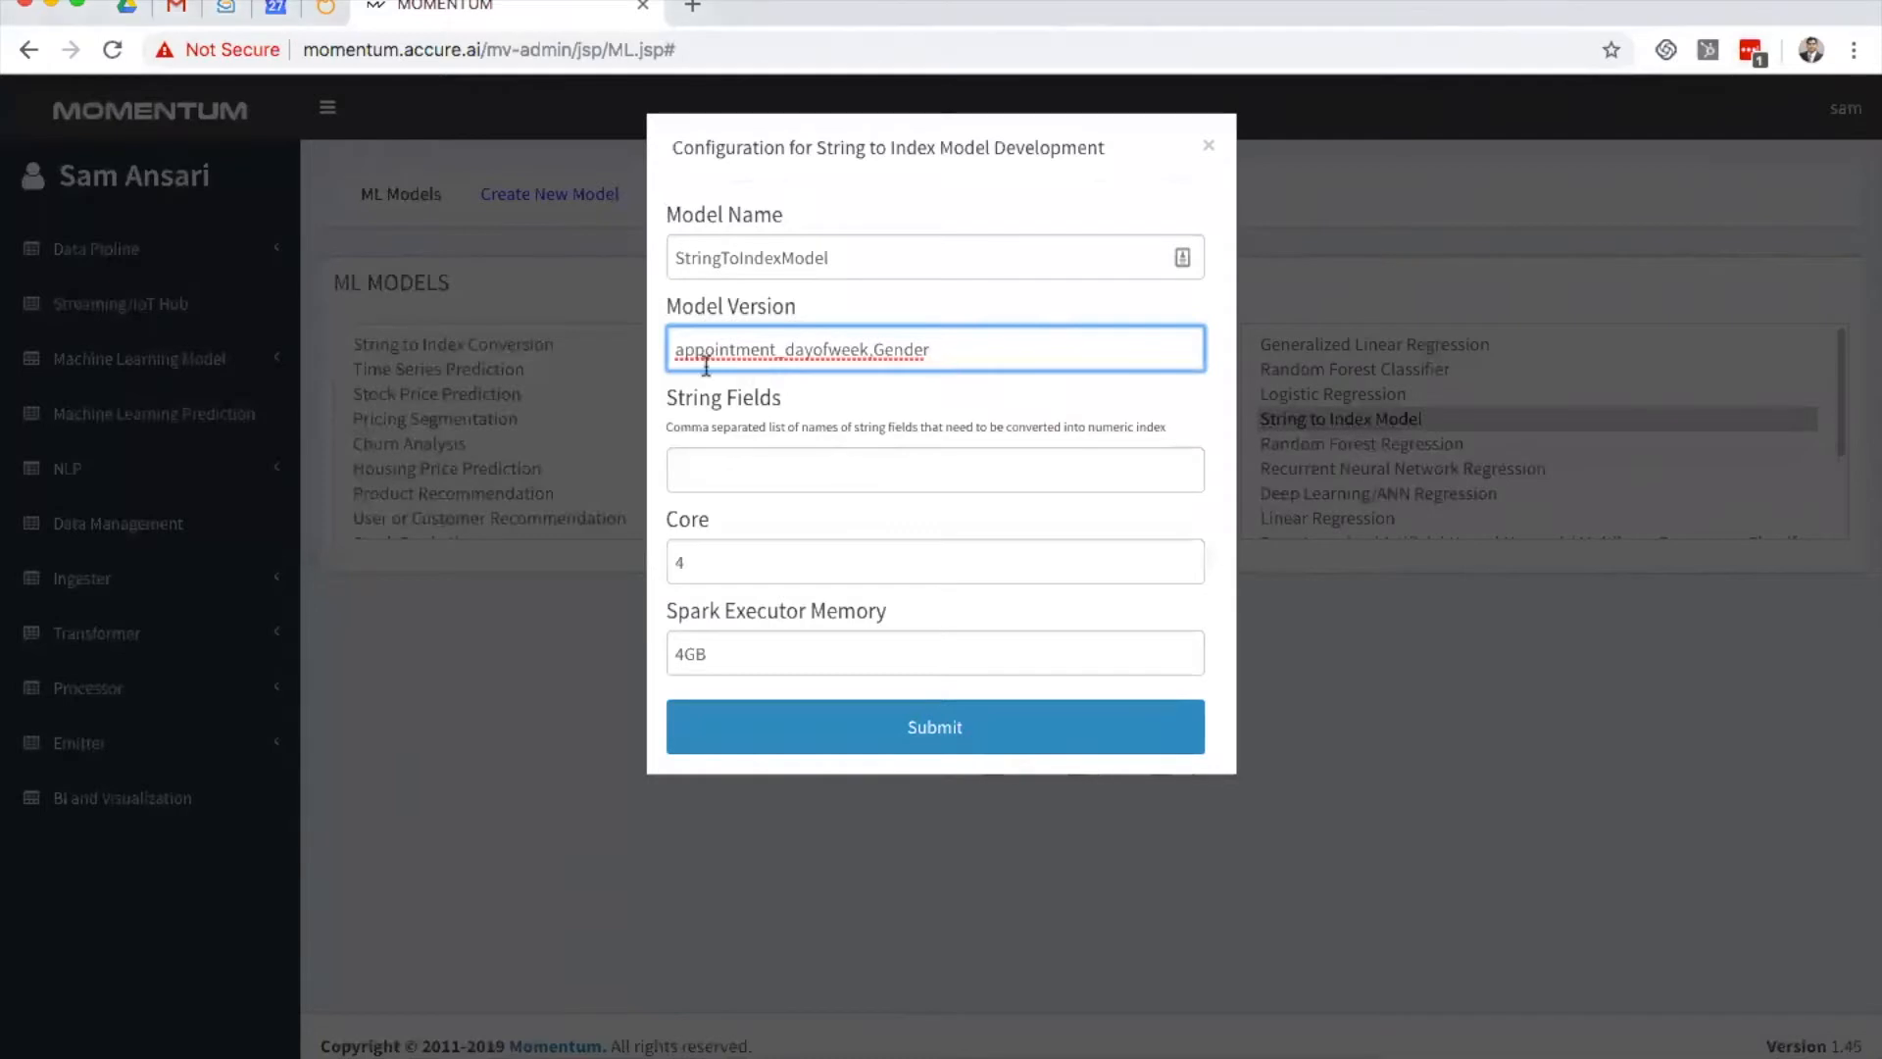
pyautogui.moveTo(931, 350); pyautogui.dragTo(657, 349)
pyautogui.press('BackSpace')
# Step: Set the model's string fields to appointment_dayofweek,Gender and its version to 1.0, and submit the configuration
pyautogui.click(798, 477)
pyautogui.press('super+v')
pyautogui.click(806, 348)
pyautogui.write('1.')
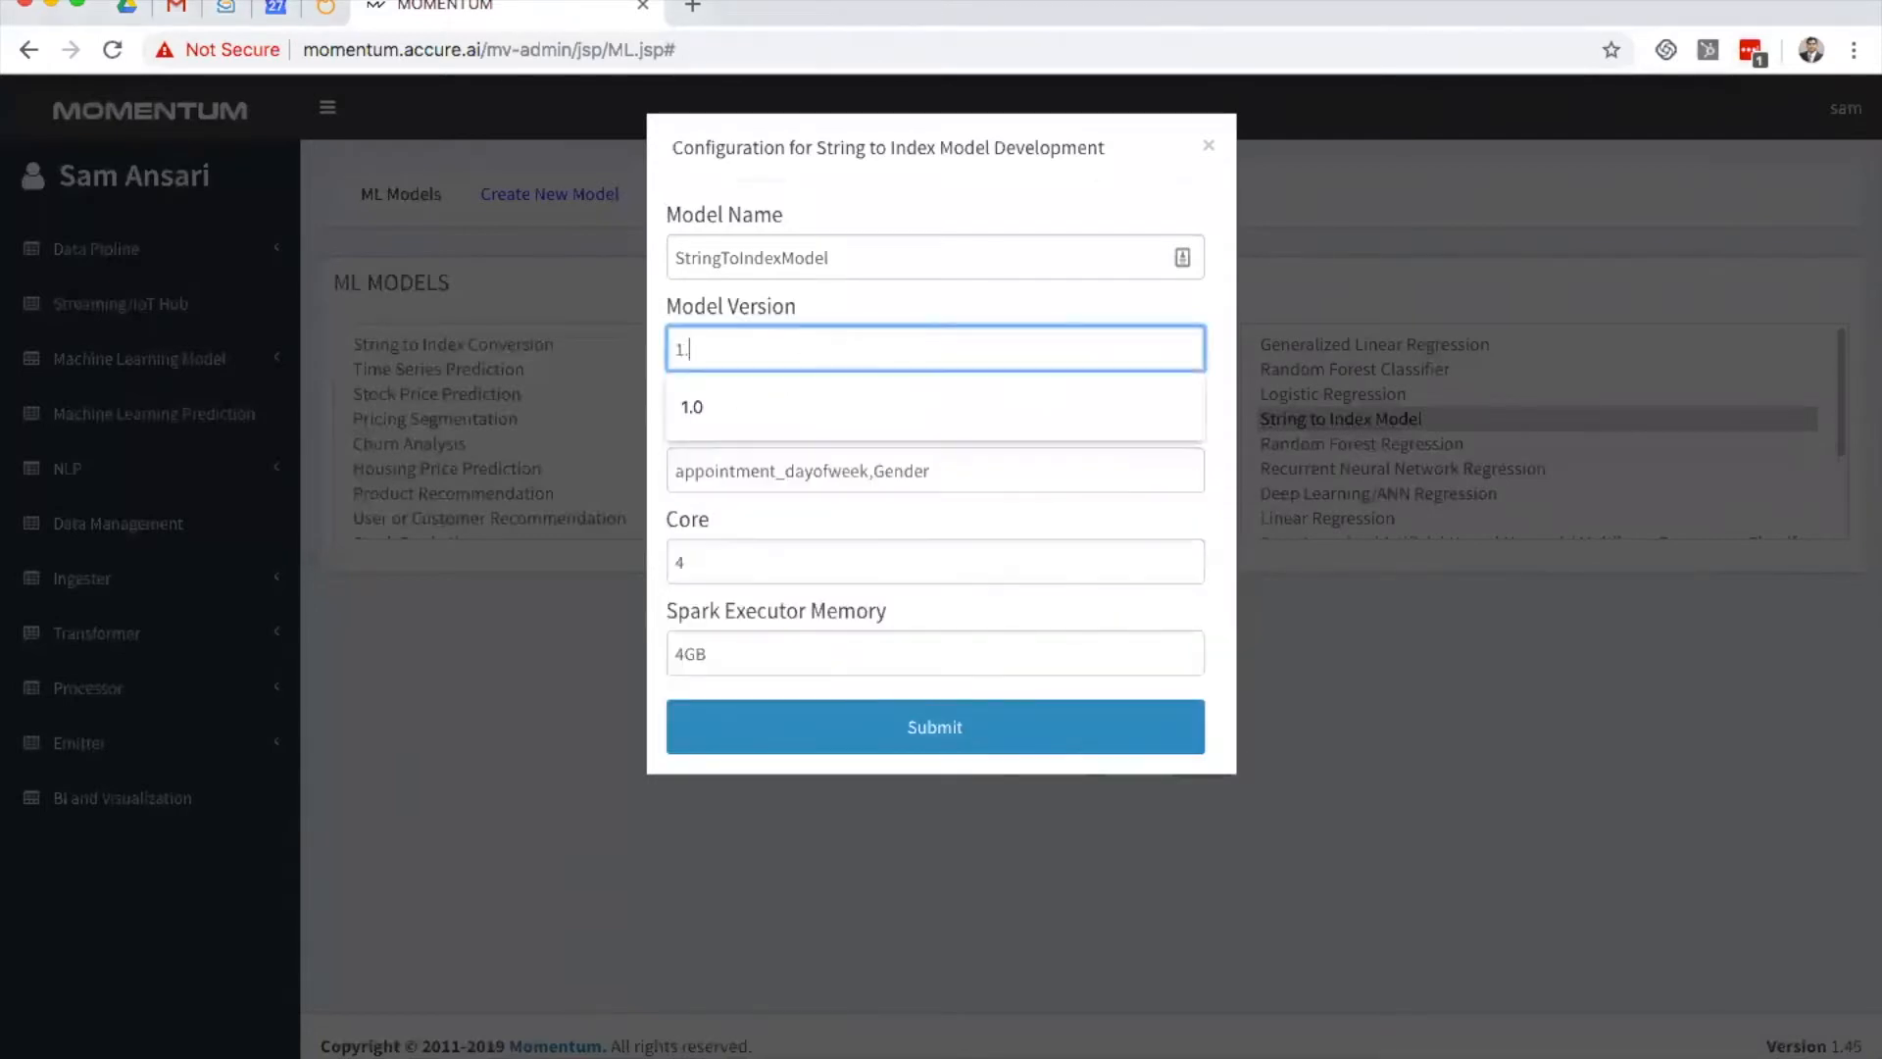
pyautogui.click(1220, 316)
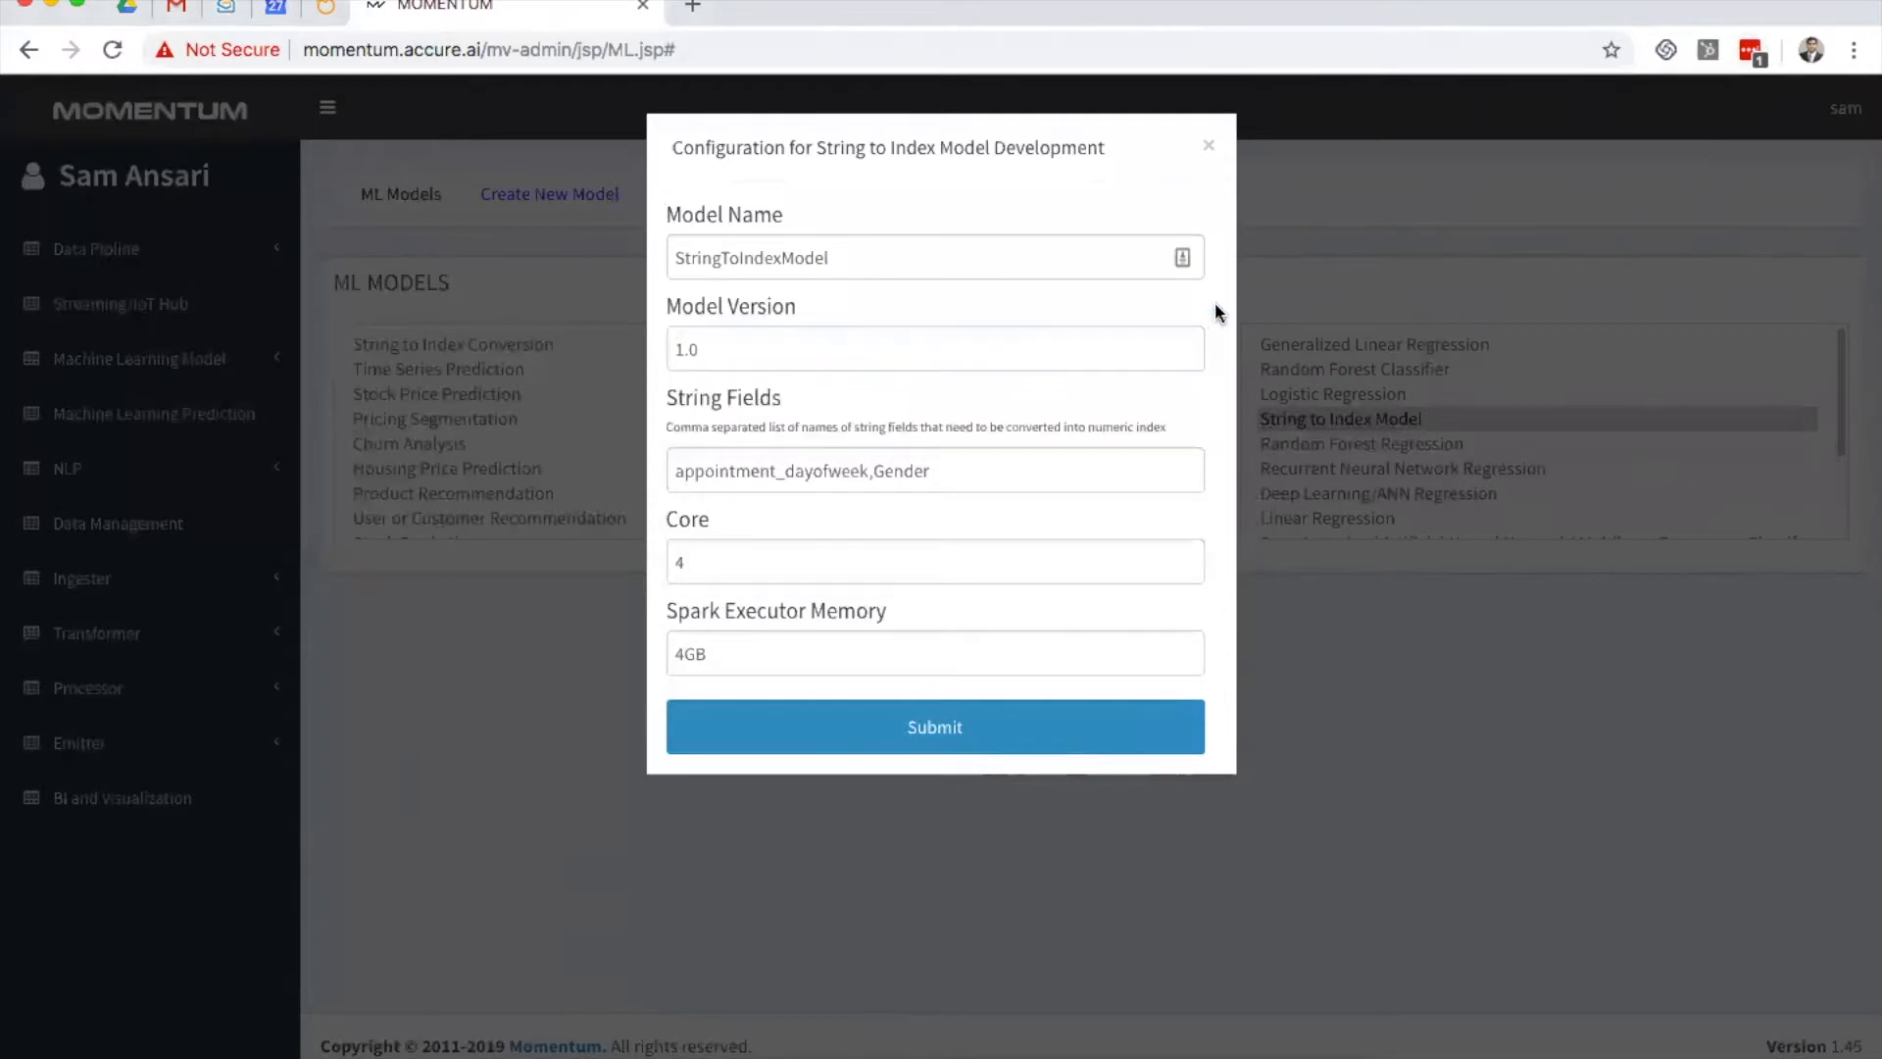
pyautogui.click(1049, 754)
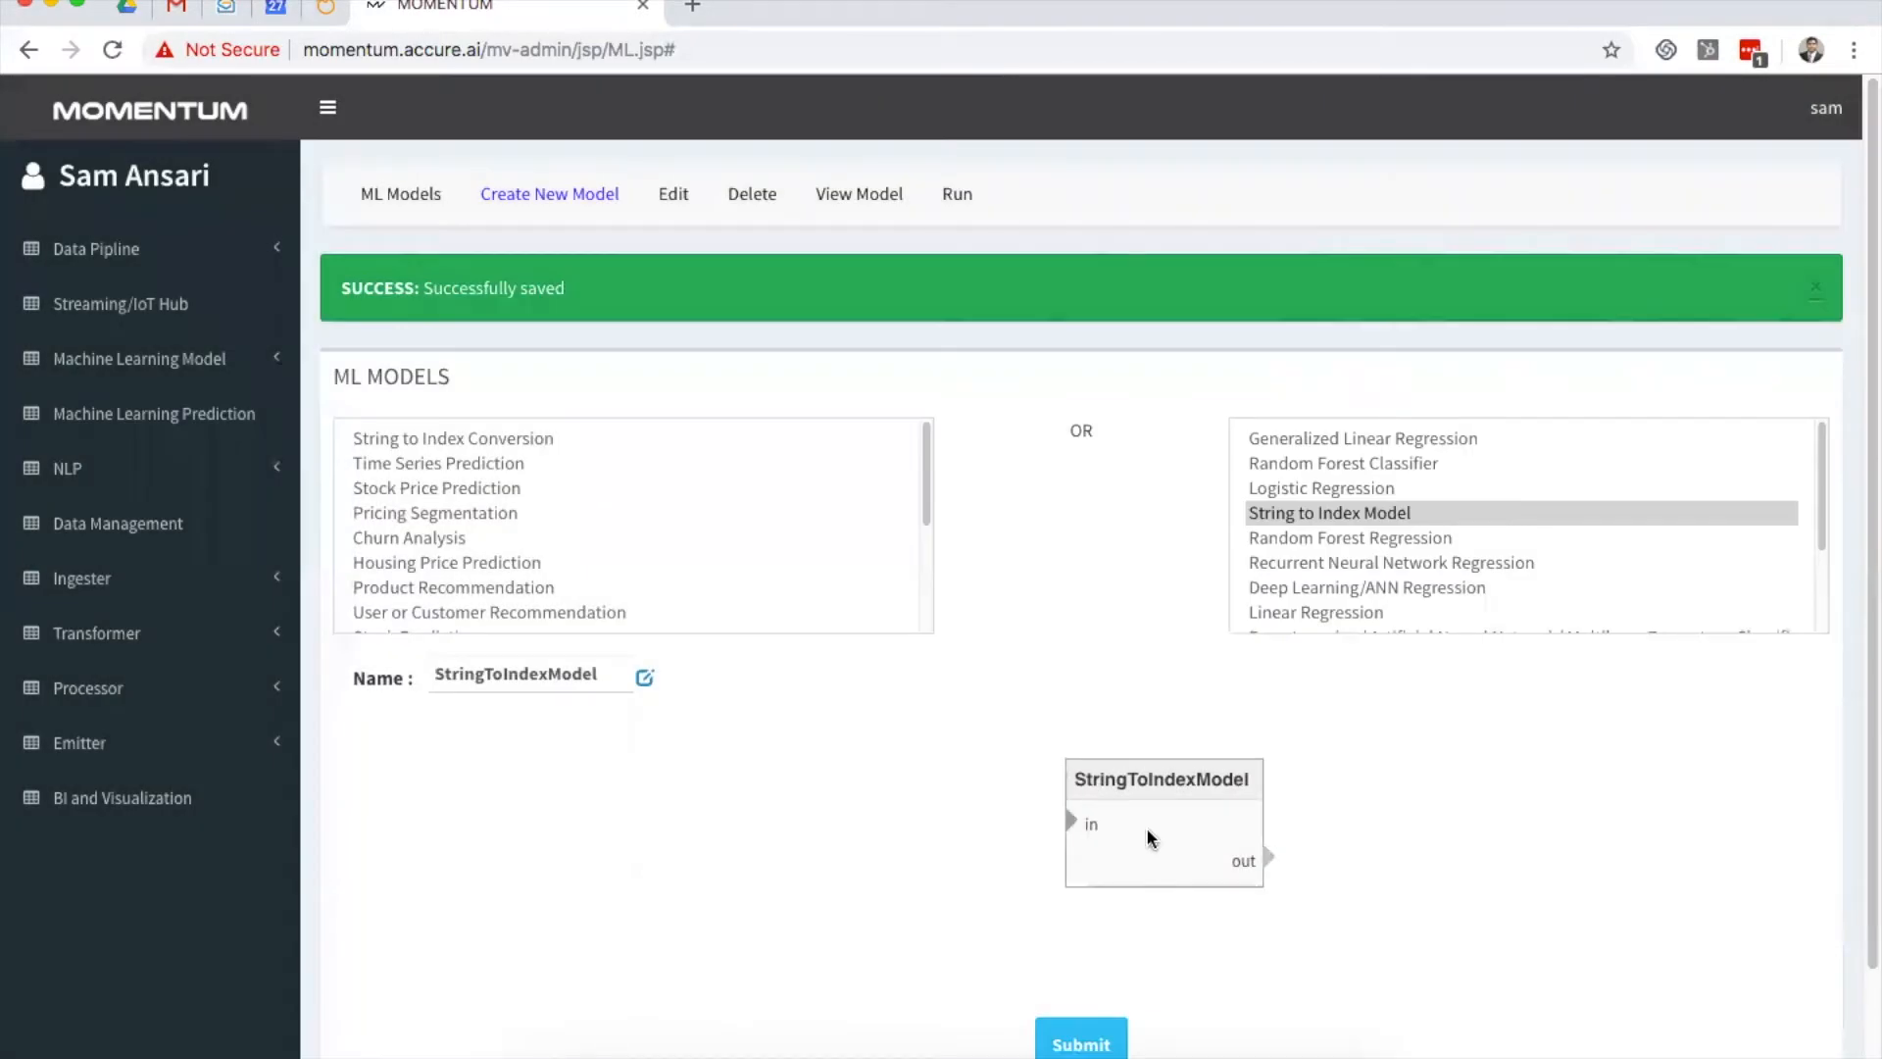
# Step: Add the balanceddata transformer to the model's canvas and connect its output to StringToIndexModel's input
pyautogui.scroll(-1, 609, 856)
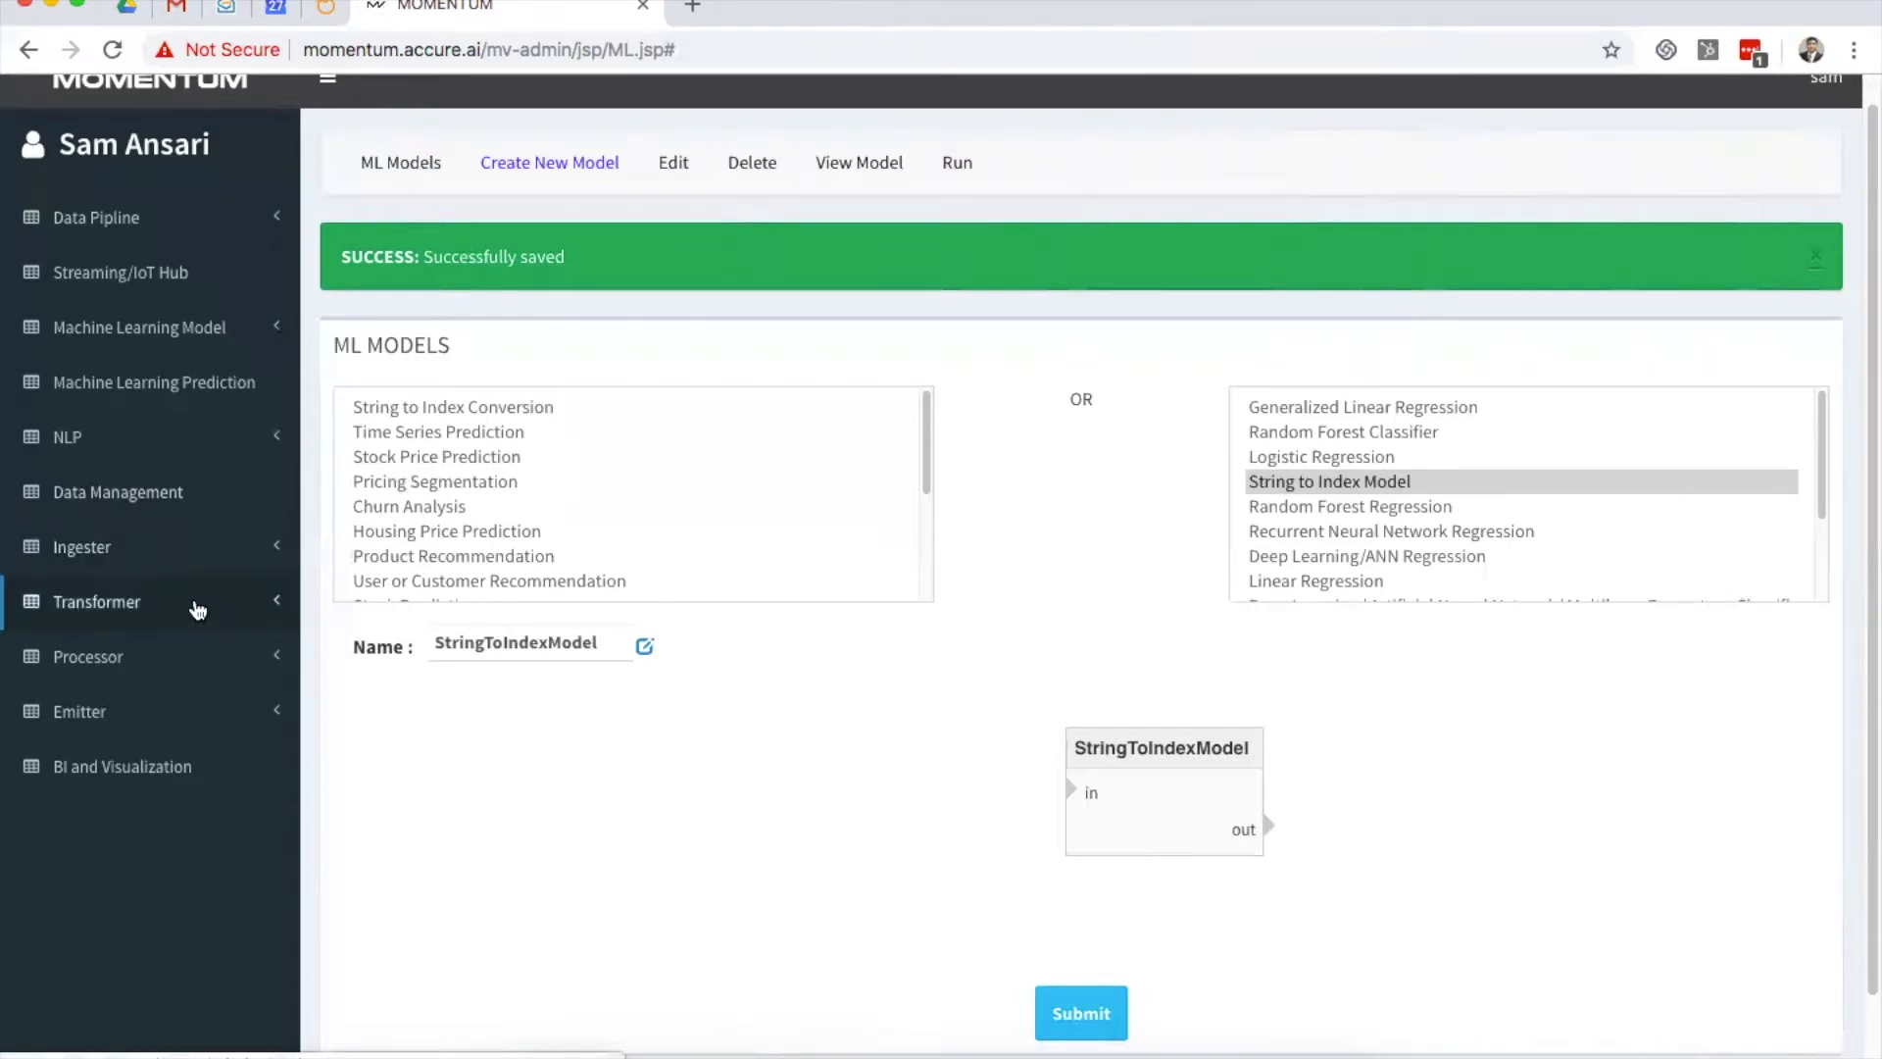
pyautogui.click(107, 602)
pyautogui.scroll(-3, 78, 628)
pyautogui.click(78, 644)
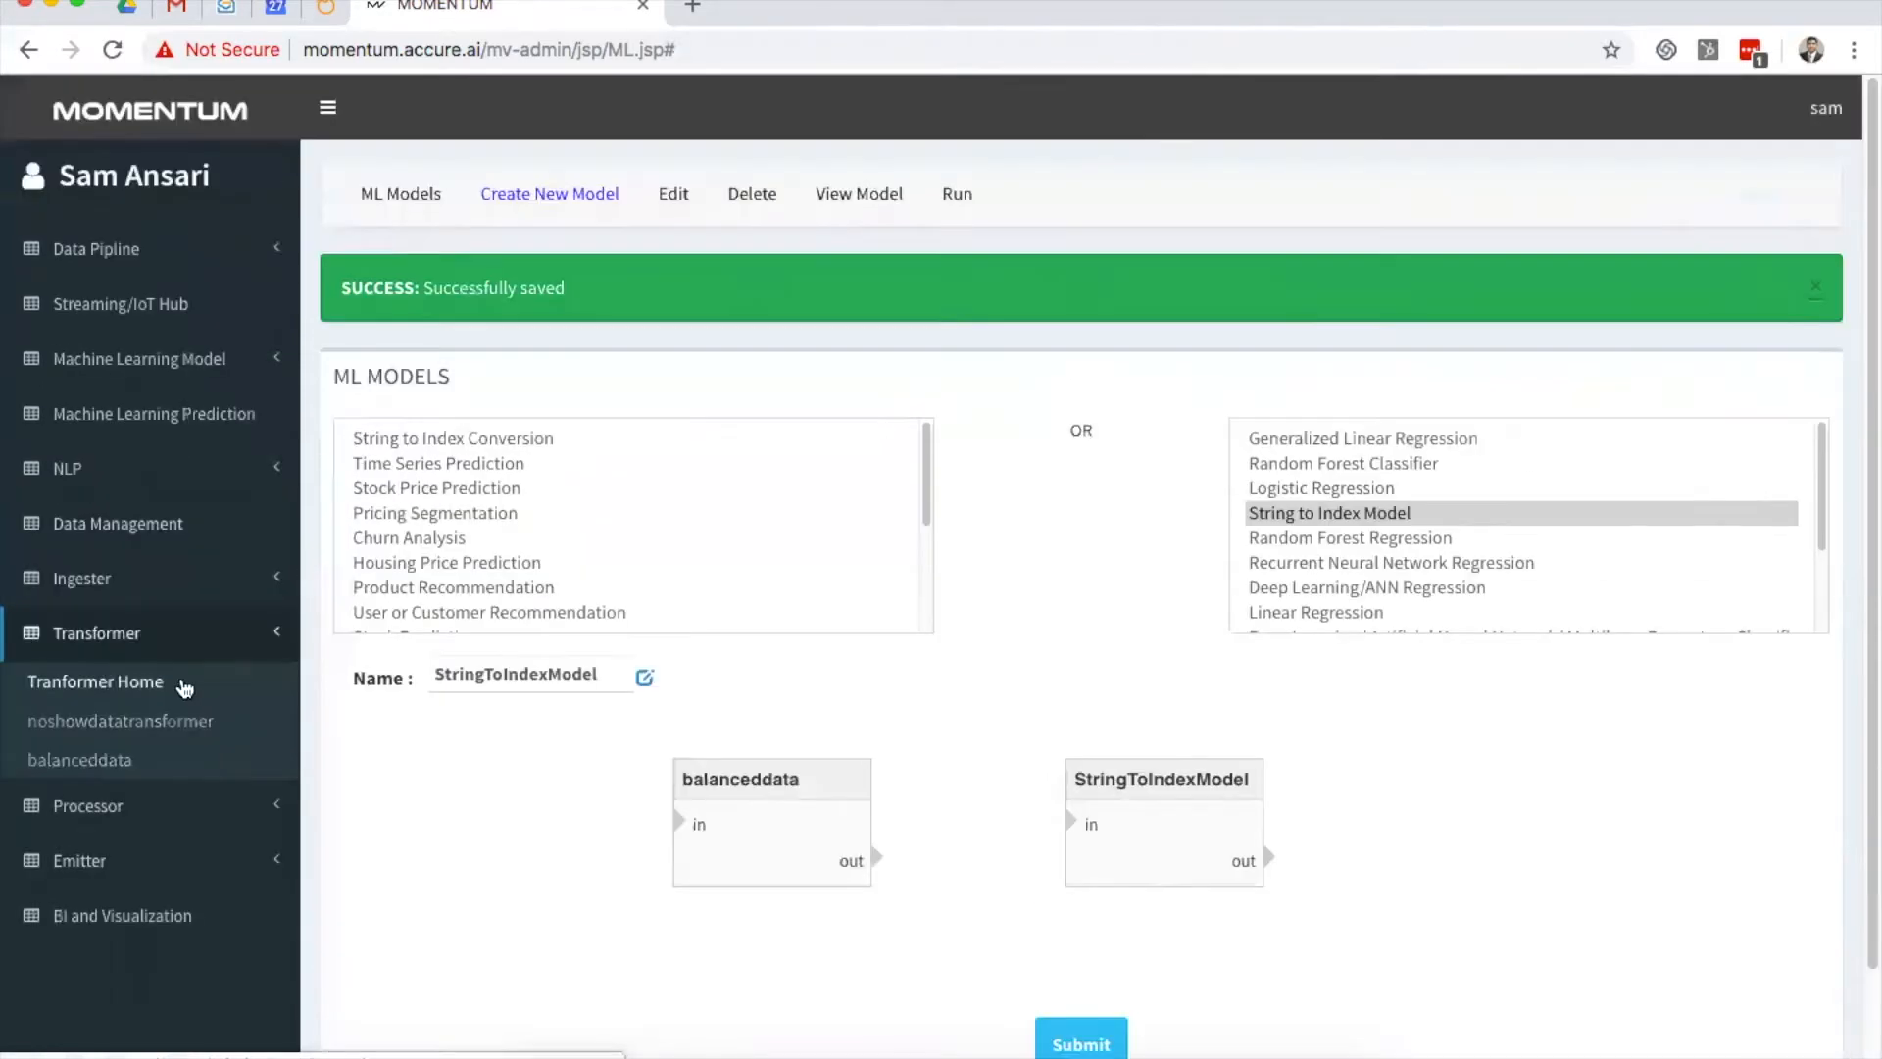
pyautogui.scroll(-3, 941, 589)
pyautogui.moveTo(875, 742)
pyautogui.mouseDown()
pyautogui.moveTo(1102, 725)
pyautogui.moveTo(1070, 702)
pyautogui.mouseUp()
# Step: Submit the StringToIndexModel flow and run the model
pyautogui.click(1079, 921)
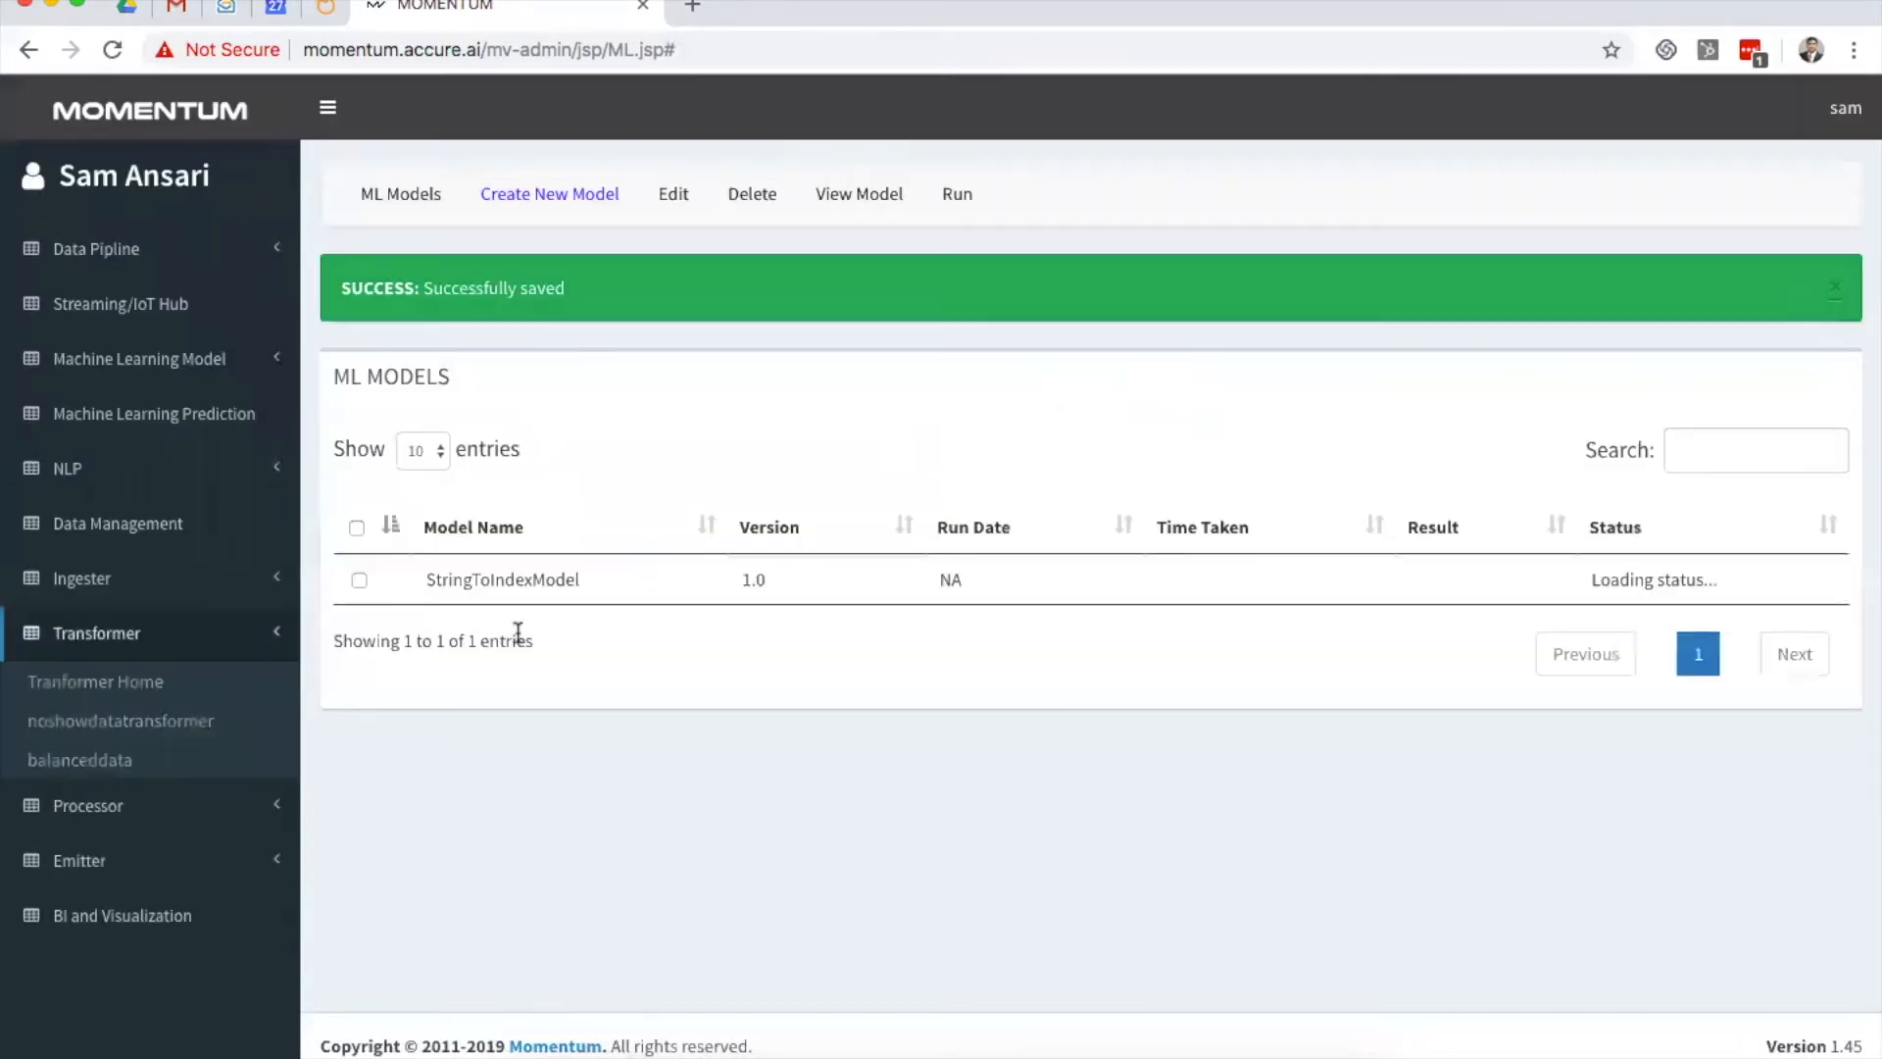
pyautogui.click(953, 193)
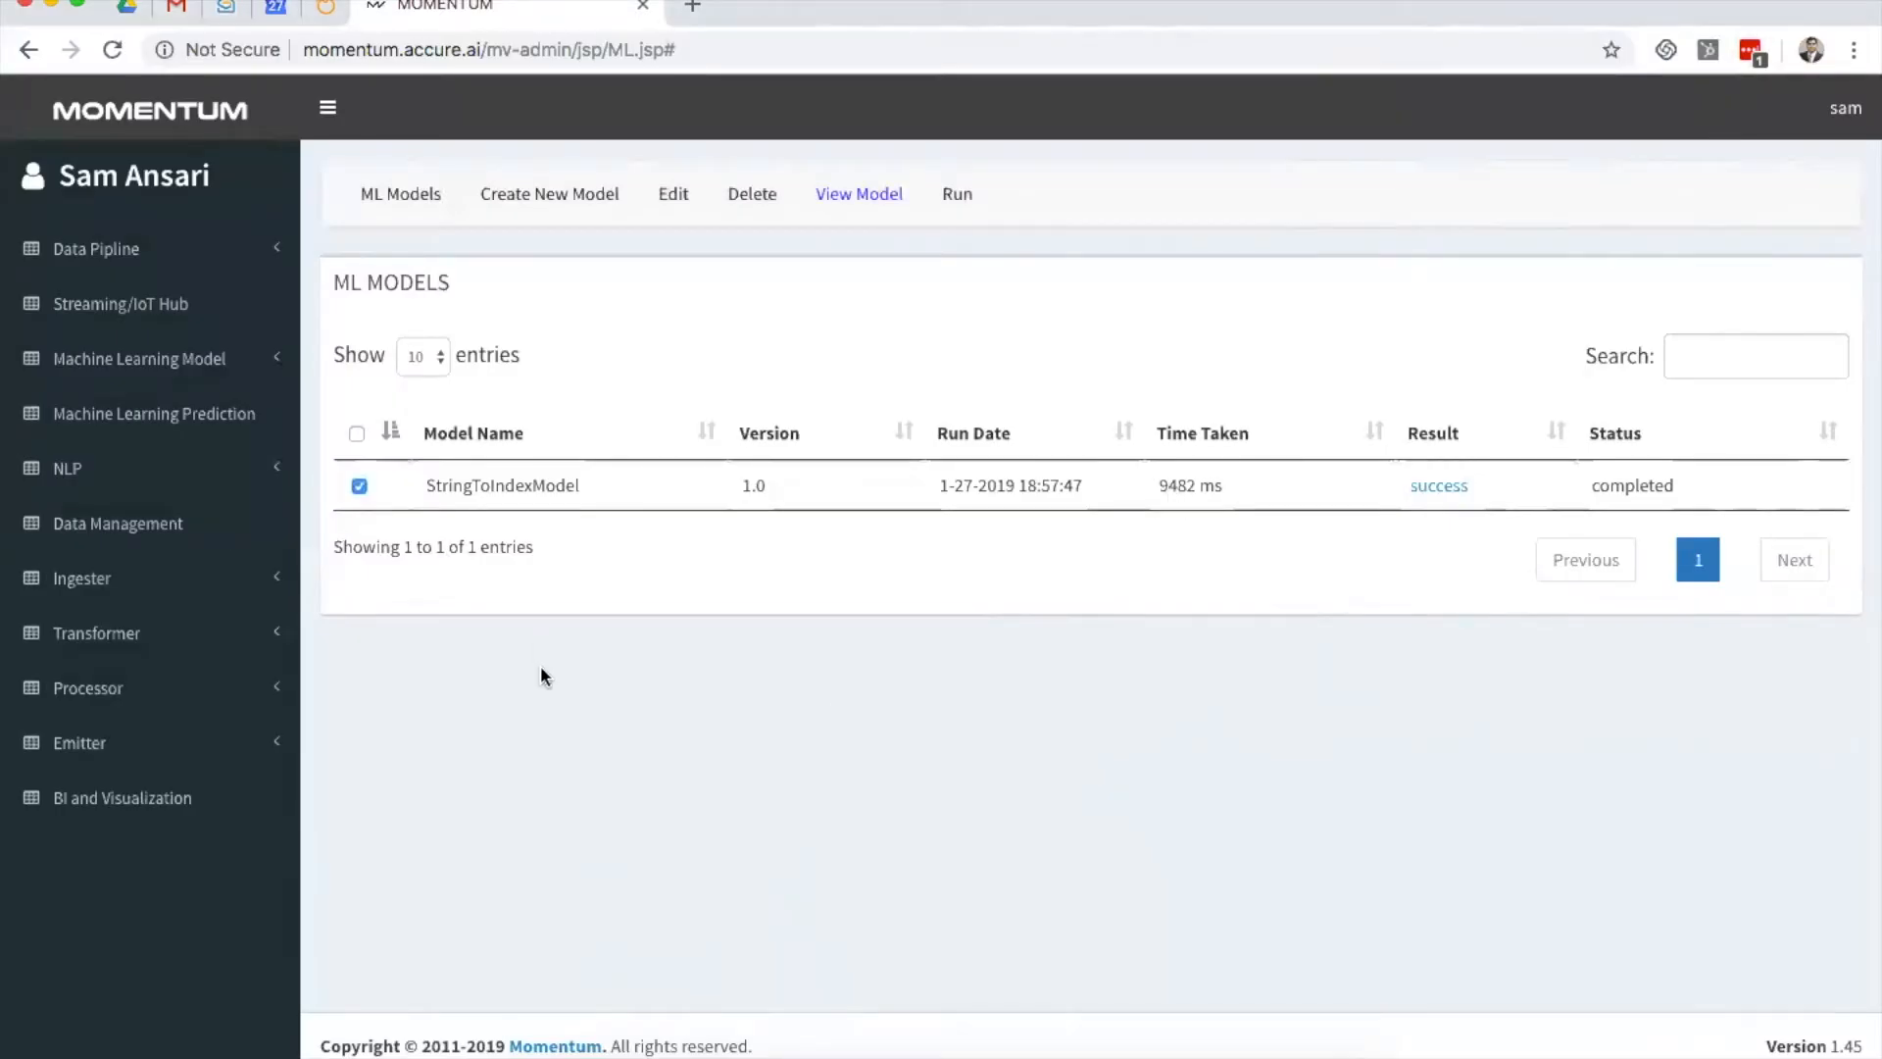
# Step: Create a new machine learning prediction named StringToIndexCreator with feature columns appointment_dayofweek,Gender, and submit its configuration
pyautogui.click(176, 425)
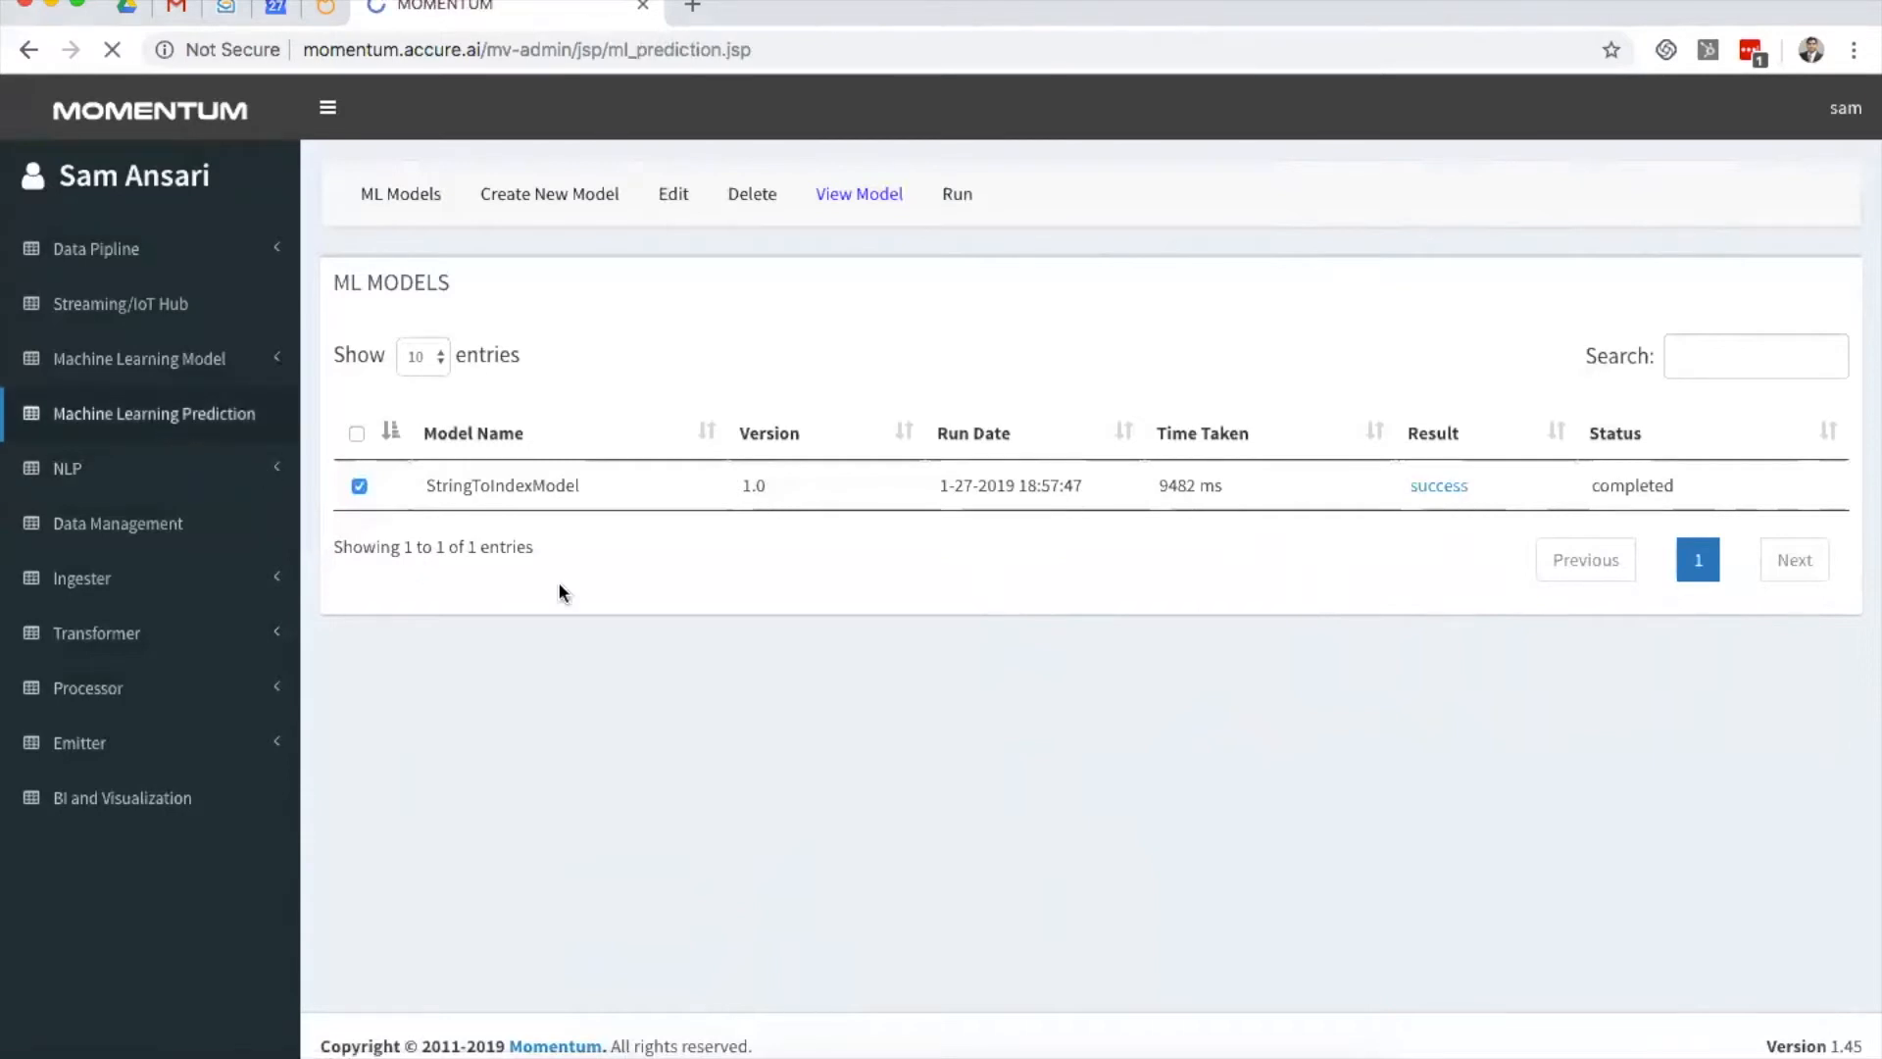
pyautogui.click(664, 193)
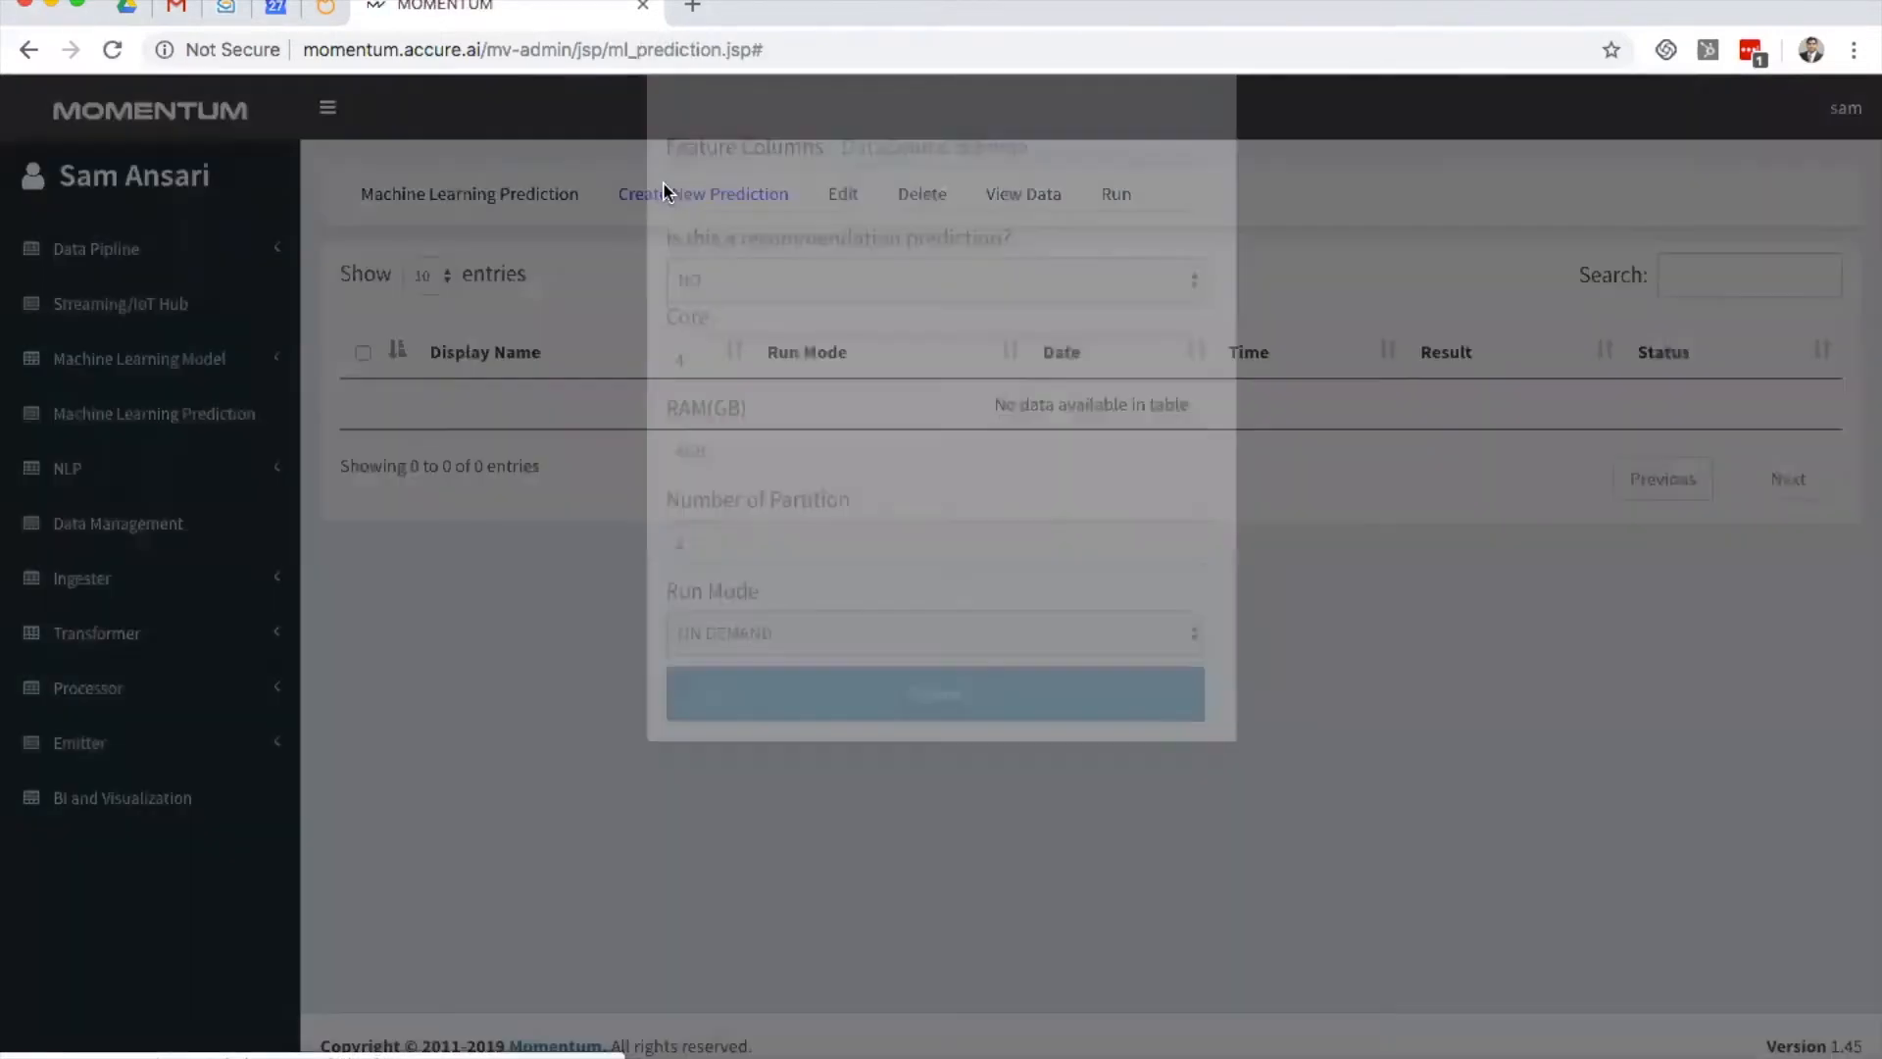
pyautogui.click(805, 256)
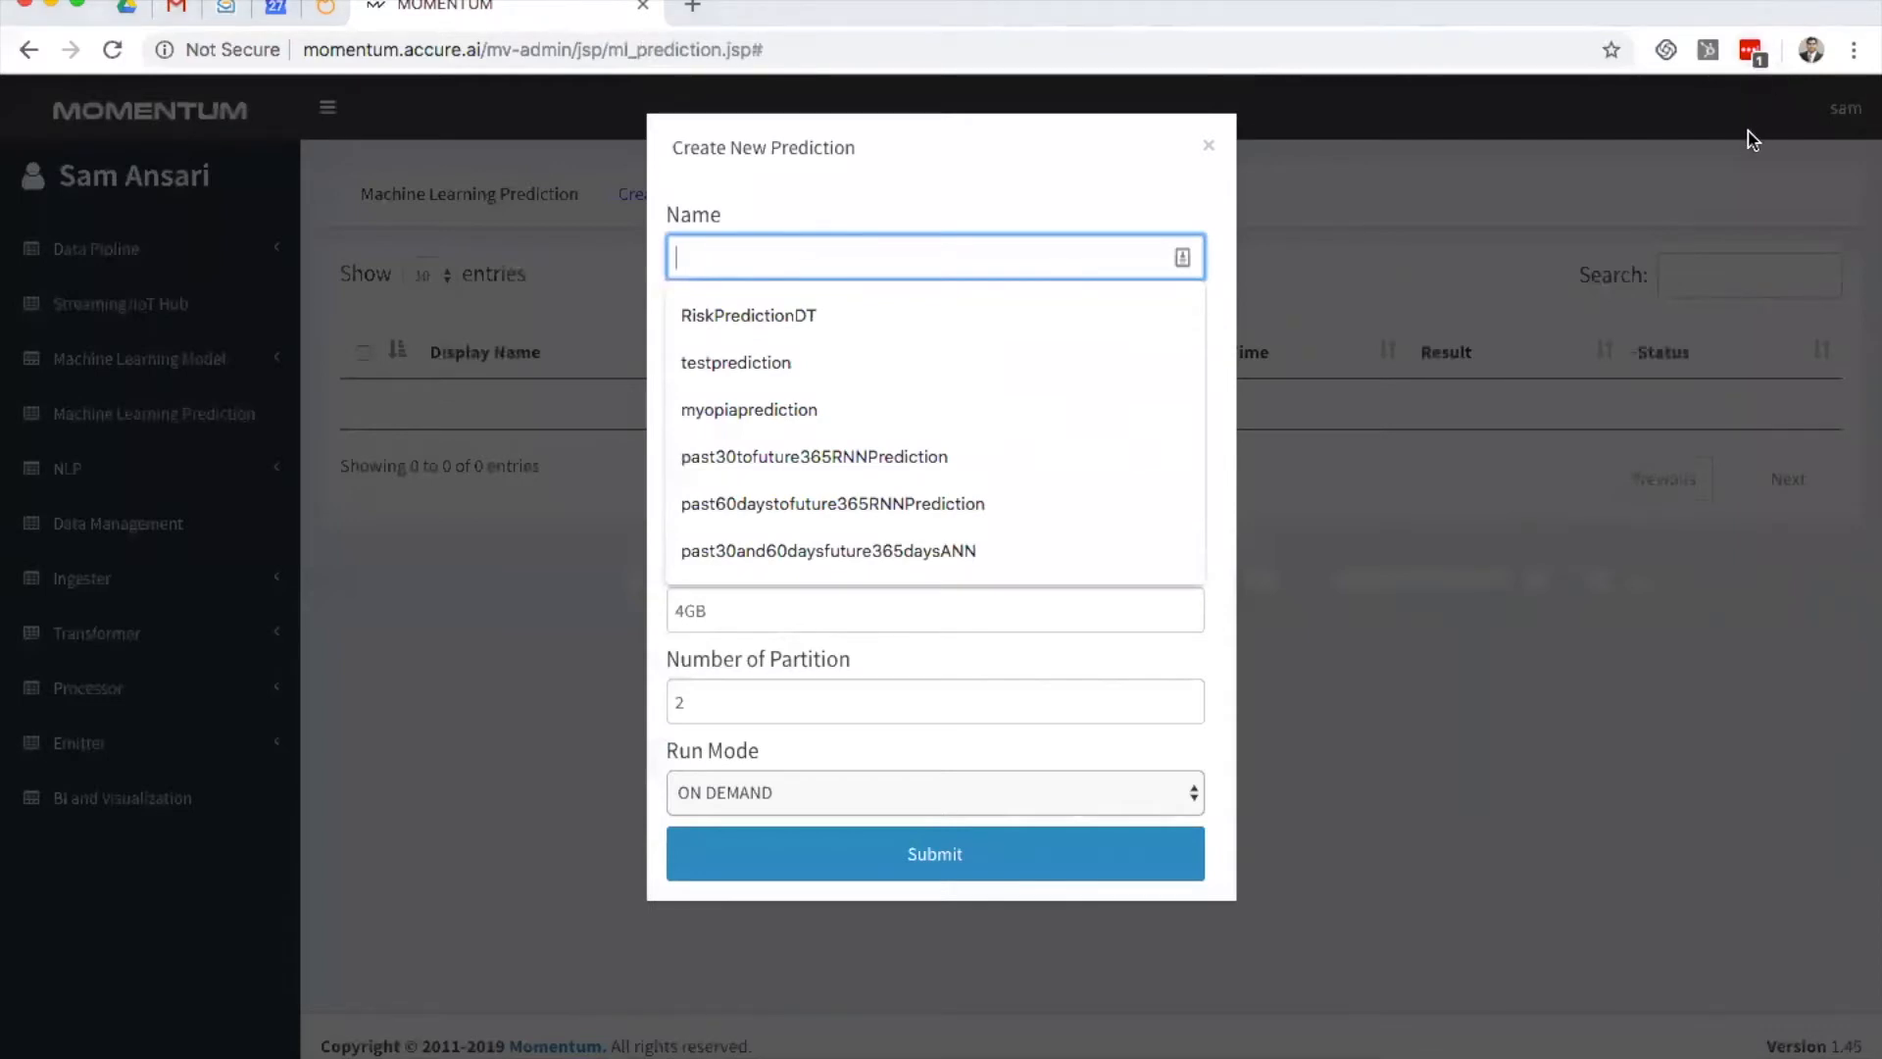
pyautogui.press('super+v')
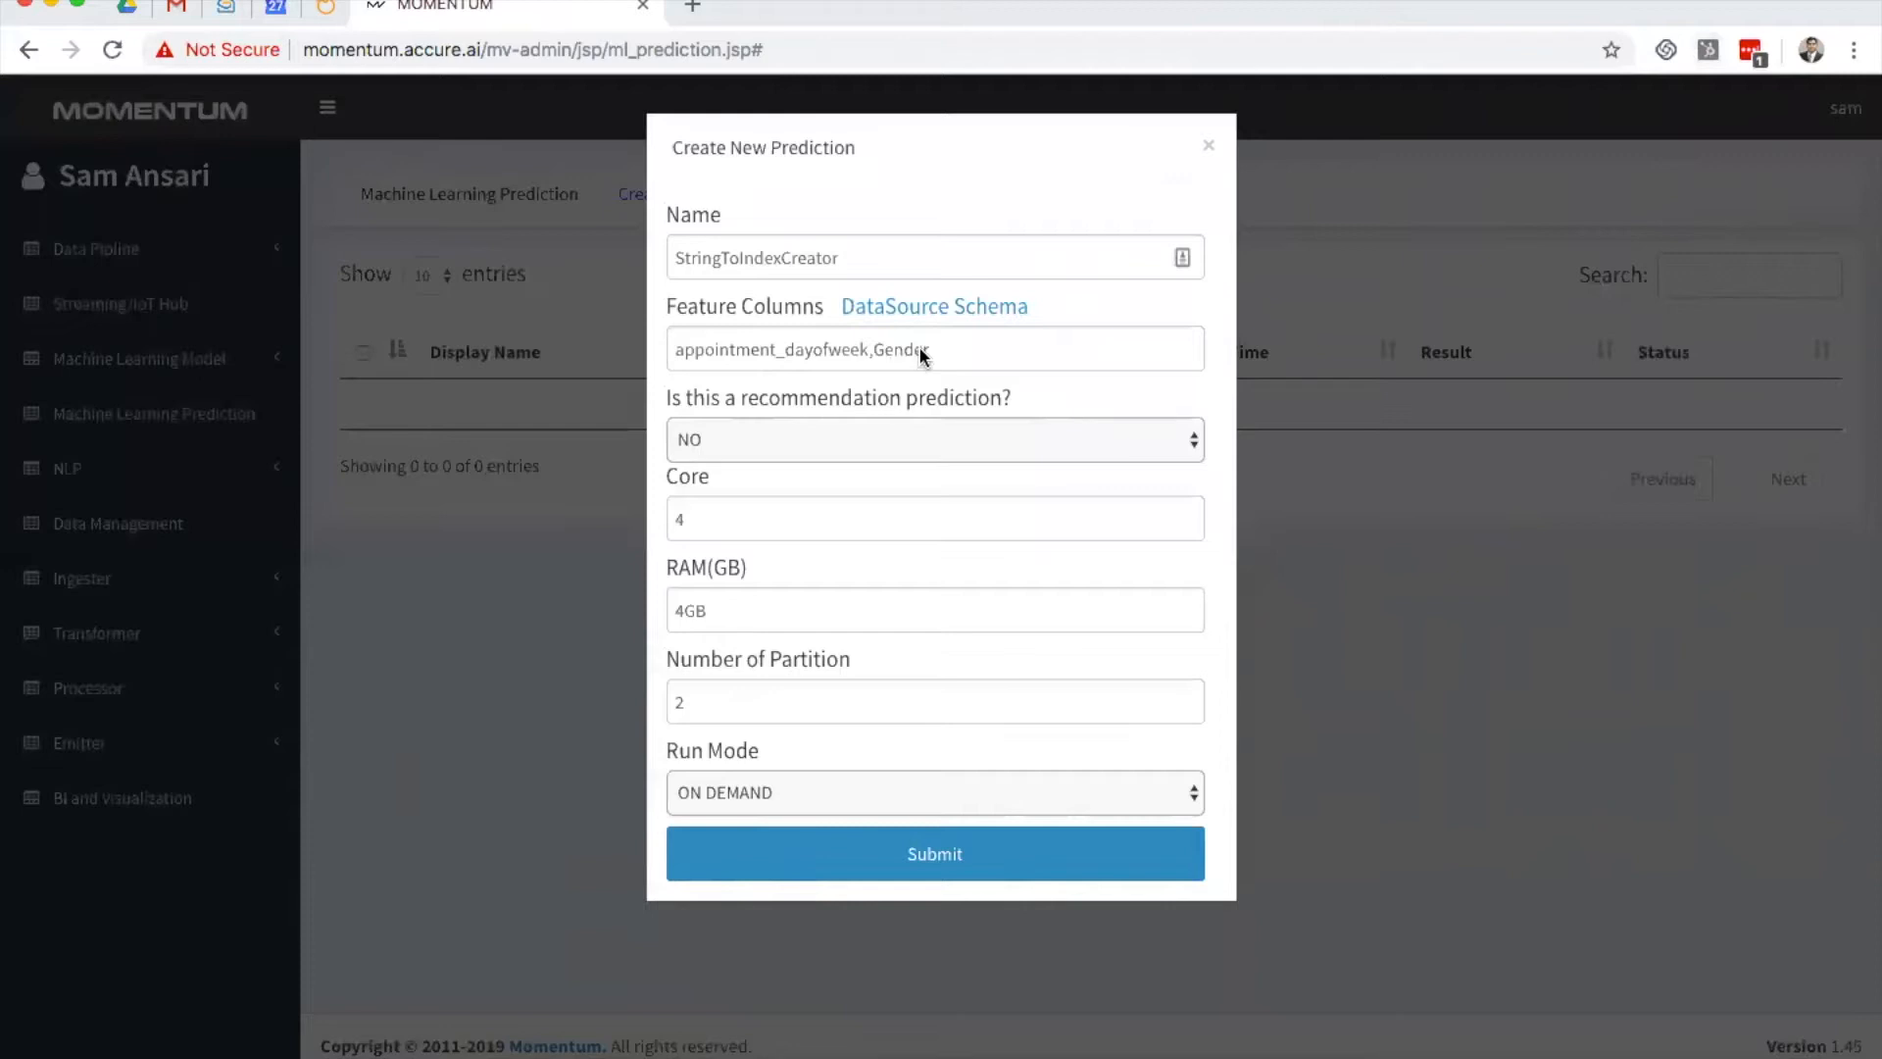
pyautogui.click(945, 874)
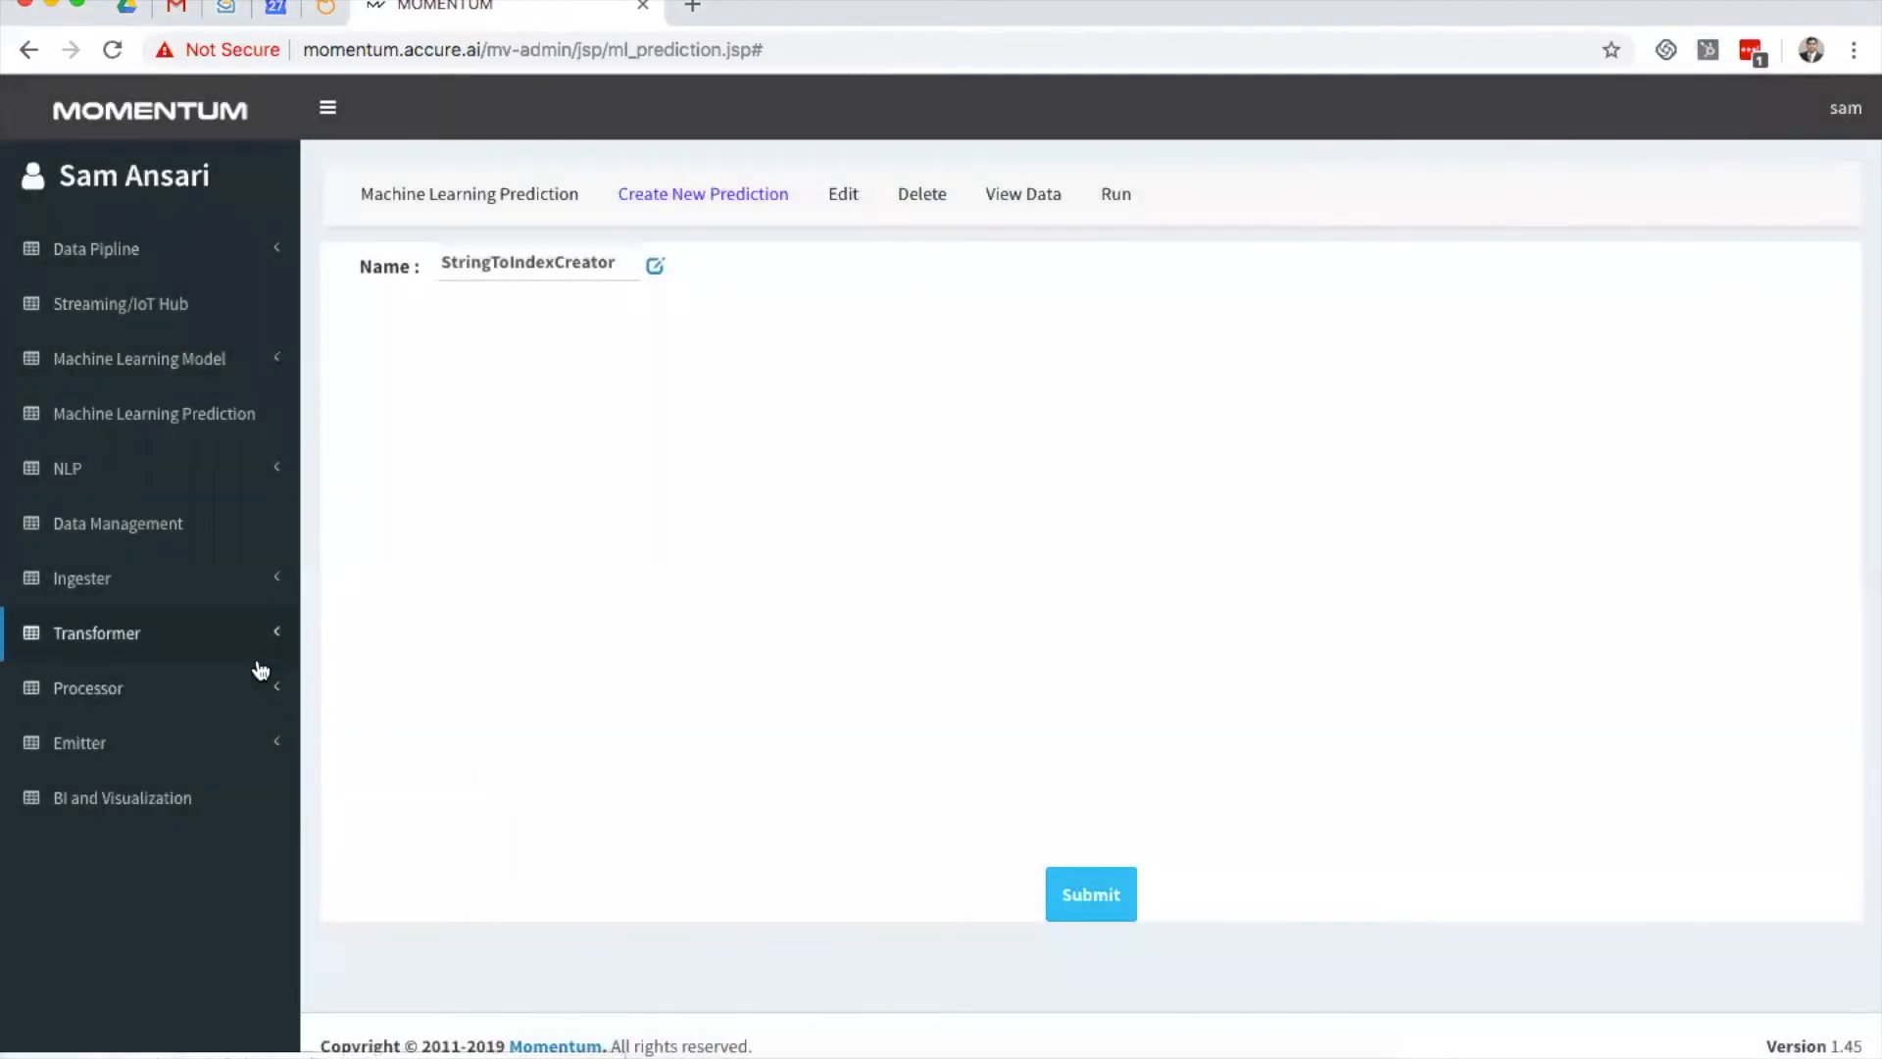
# Step: Place StringToIndexModel and the balanceddata transformer on the prediction canvas and connect balanceddata's output to the model's input
pyautogui.click(263, 363)
pyautogui.moveTo(127, 446); pyautogui.dragTo(749, 441)
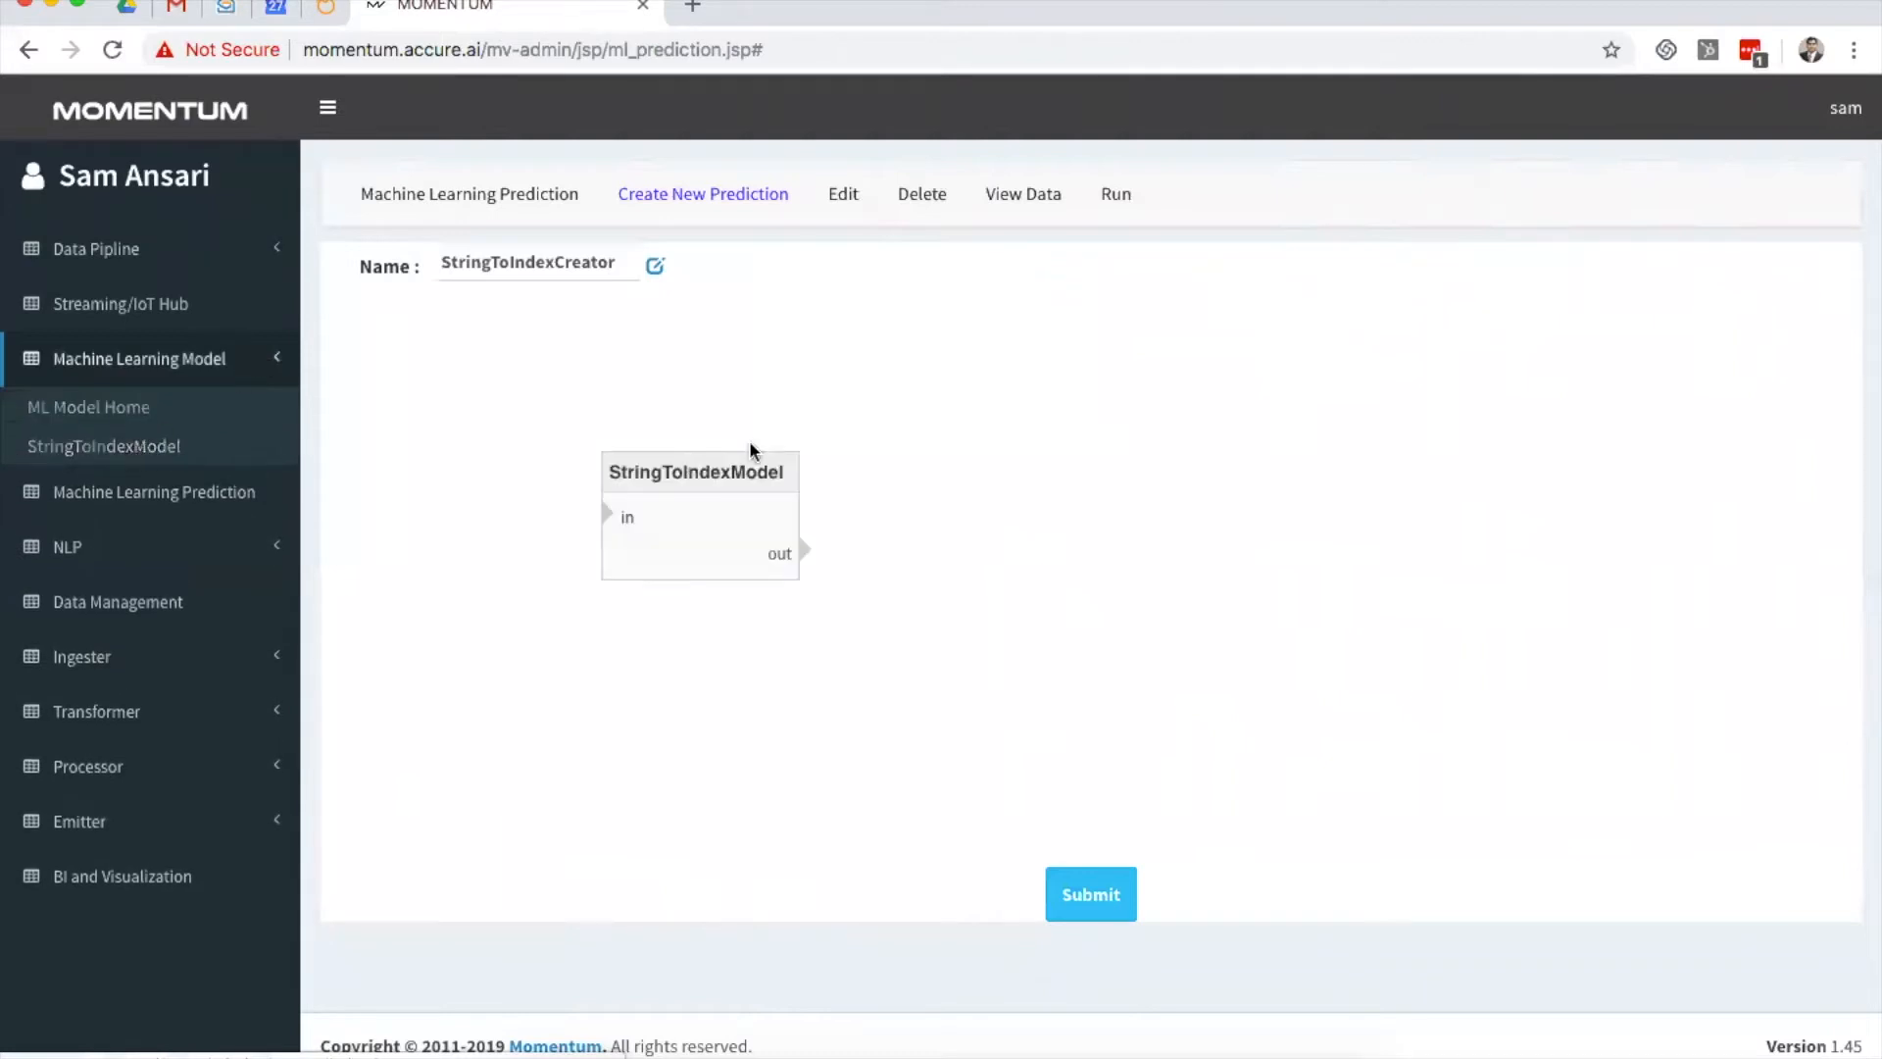
pyautogui.click(223, 720)
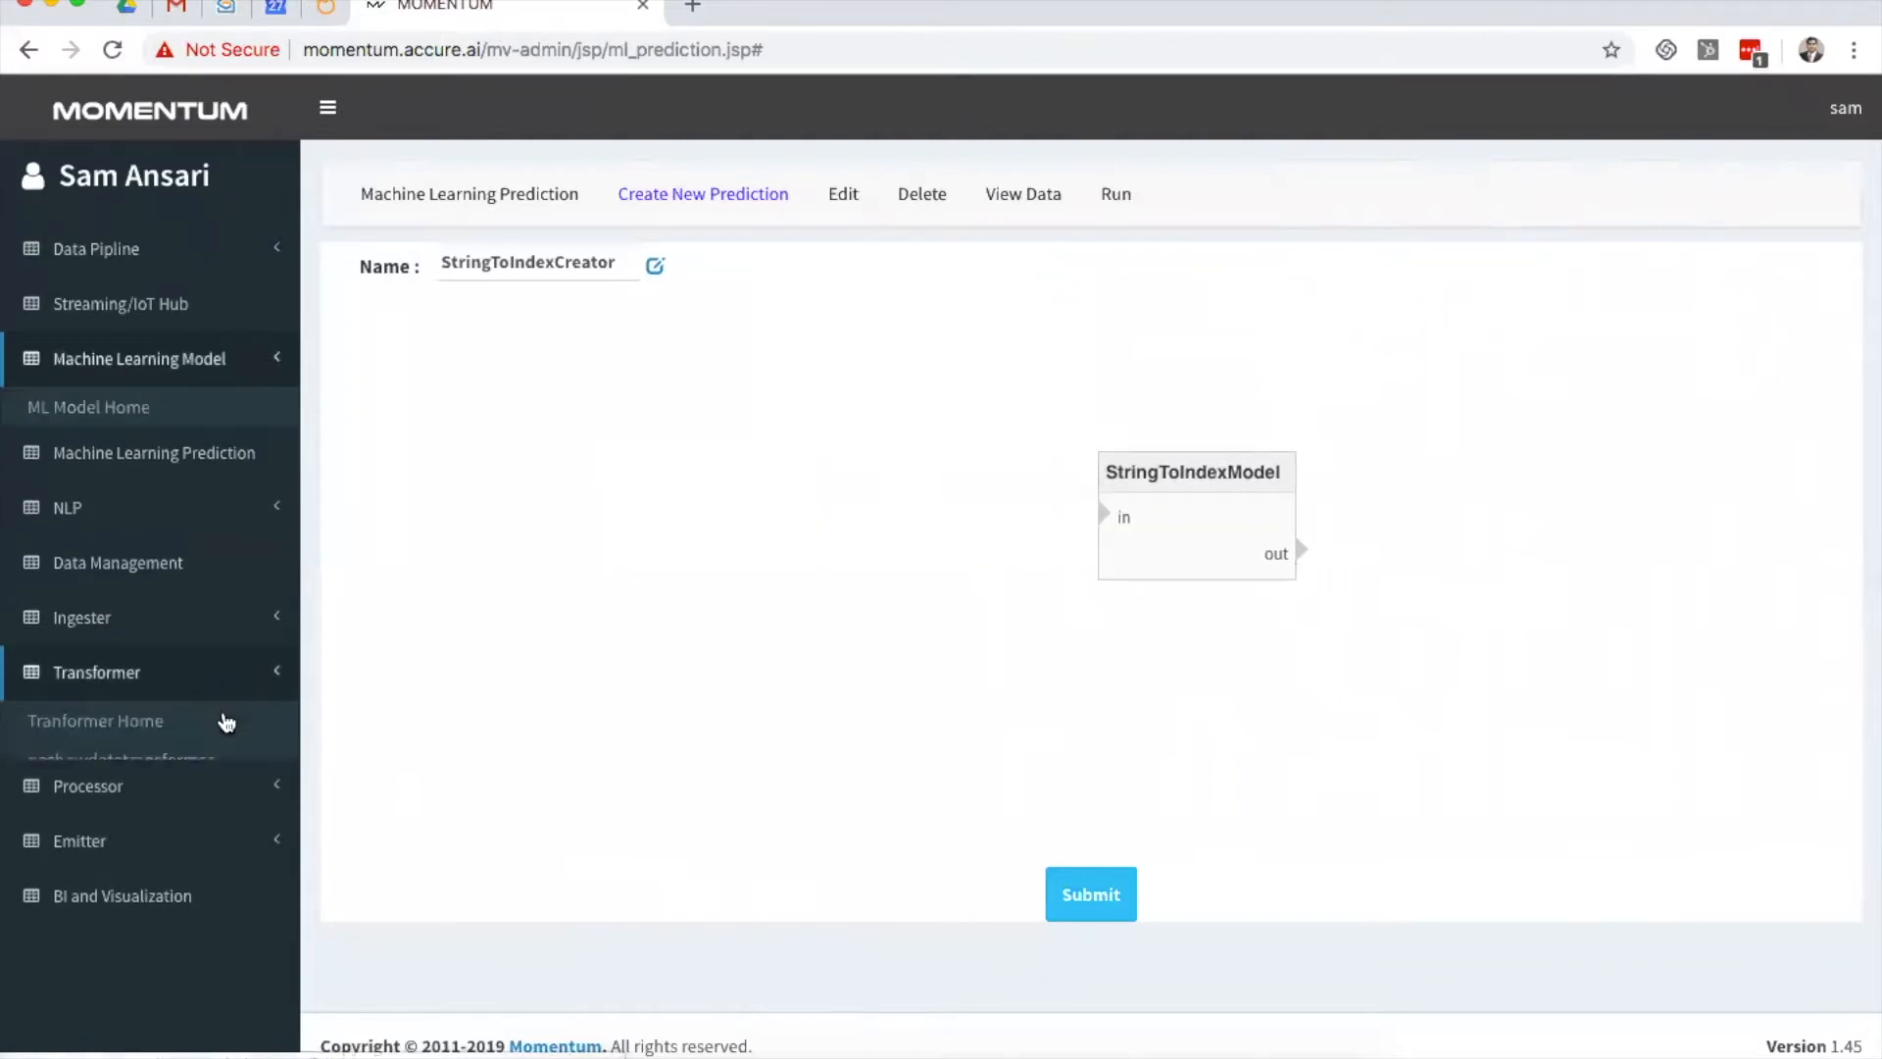
pyautogui.click(124, 764)
pyautogui.moveTo(802, 547); pyautogui.dragTo(1103, 516)
# Step: Submit the StringToIndexCreator prediction and run it
pyautogui.click(1088, 892)
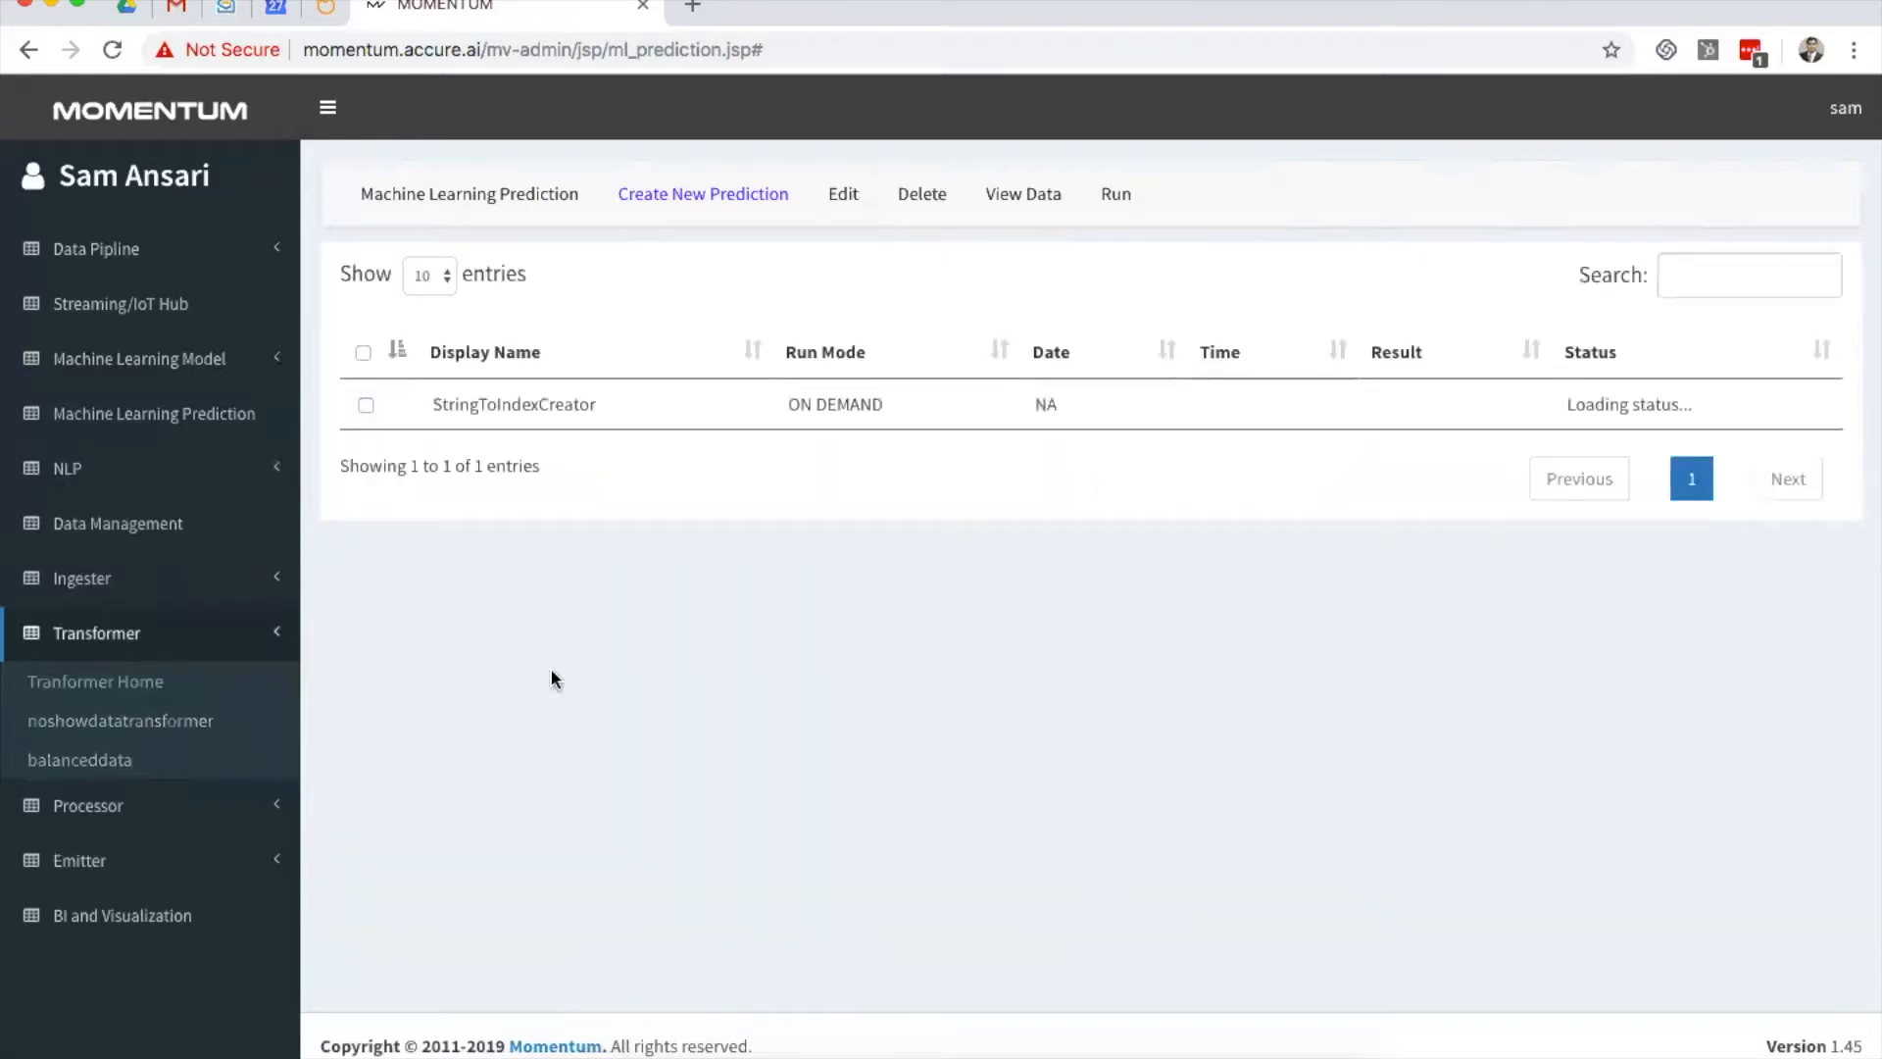
pyautogui.click(365, 499)
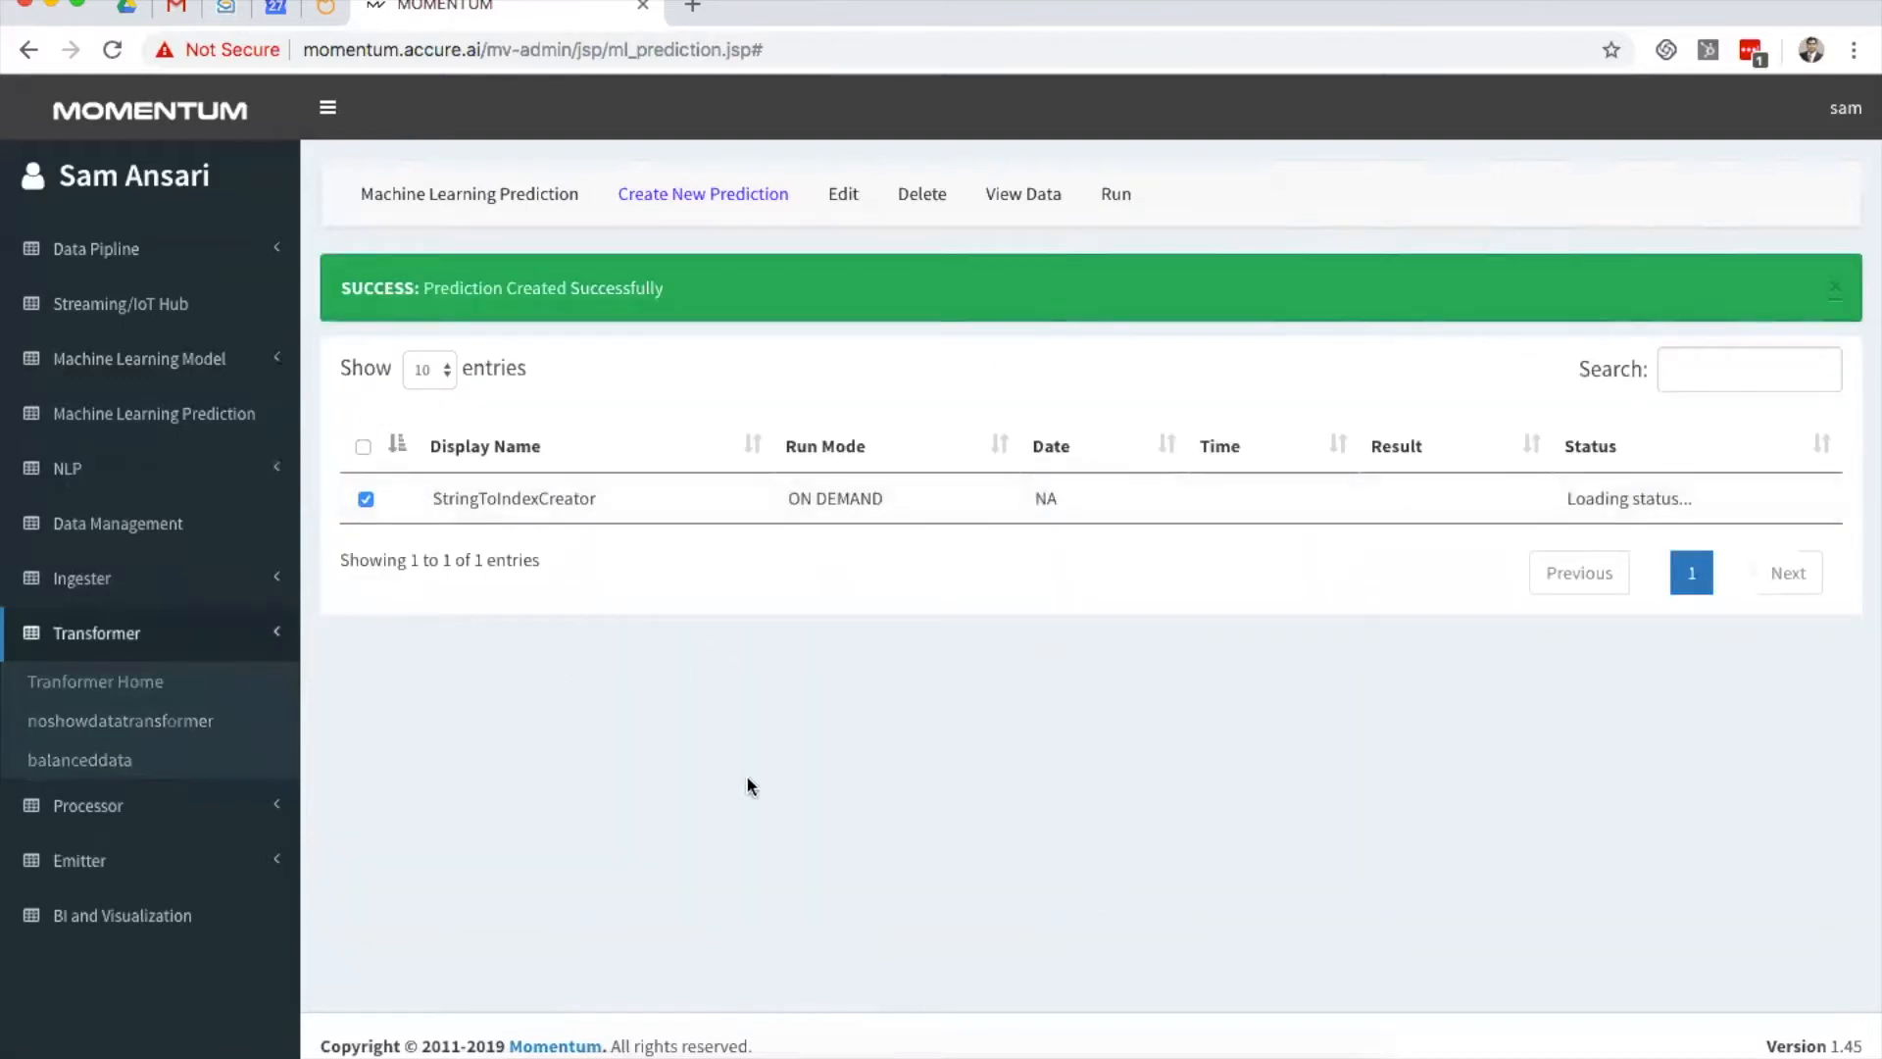
pyautogui.click(1116, 195)
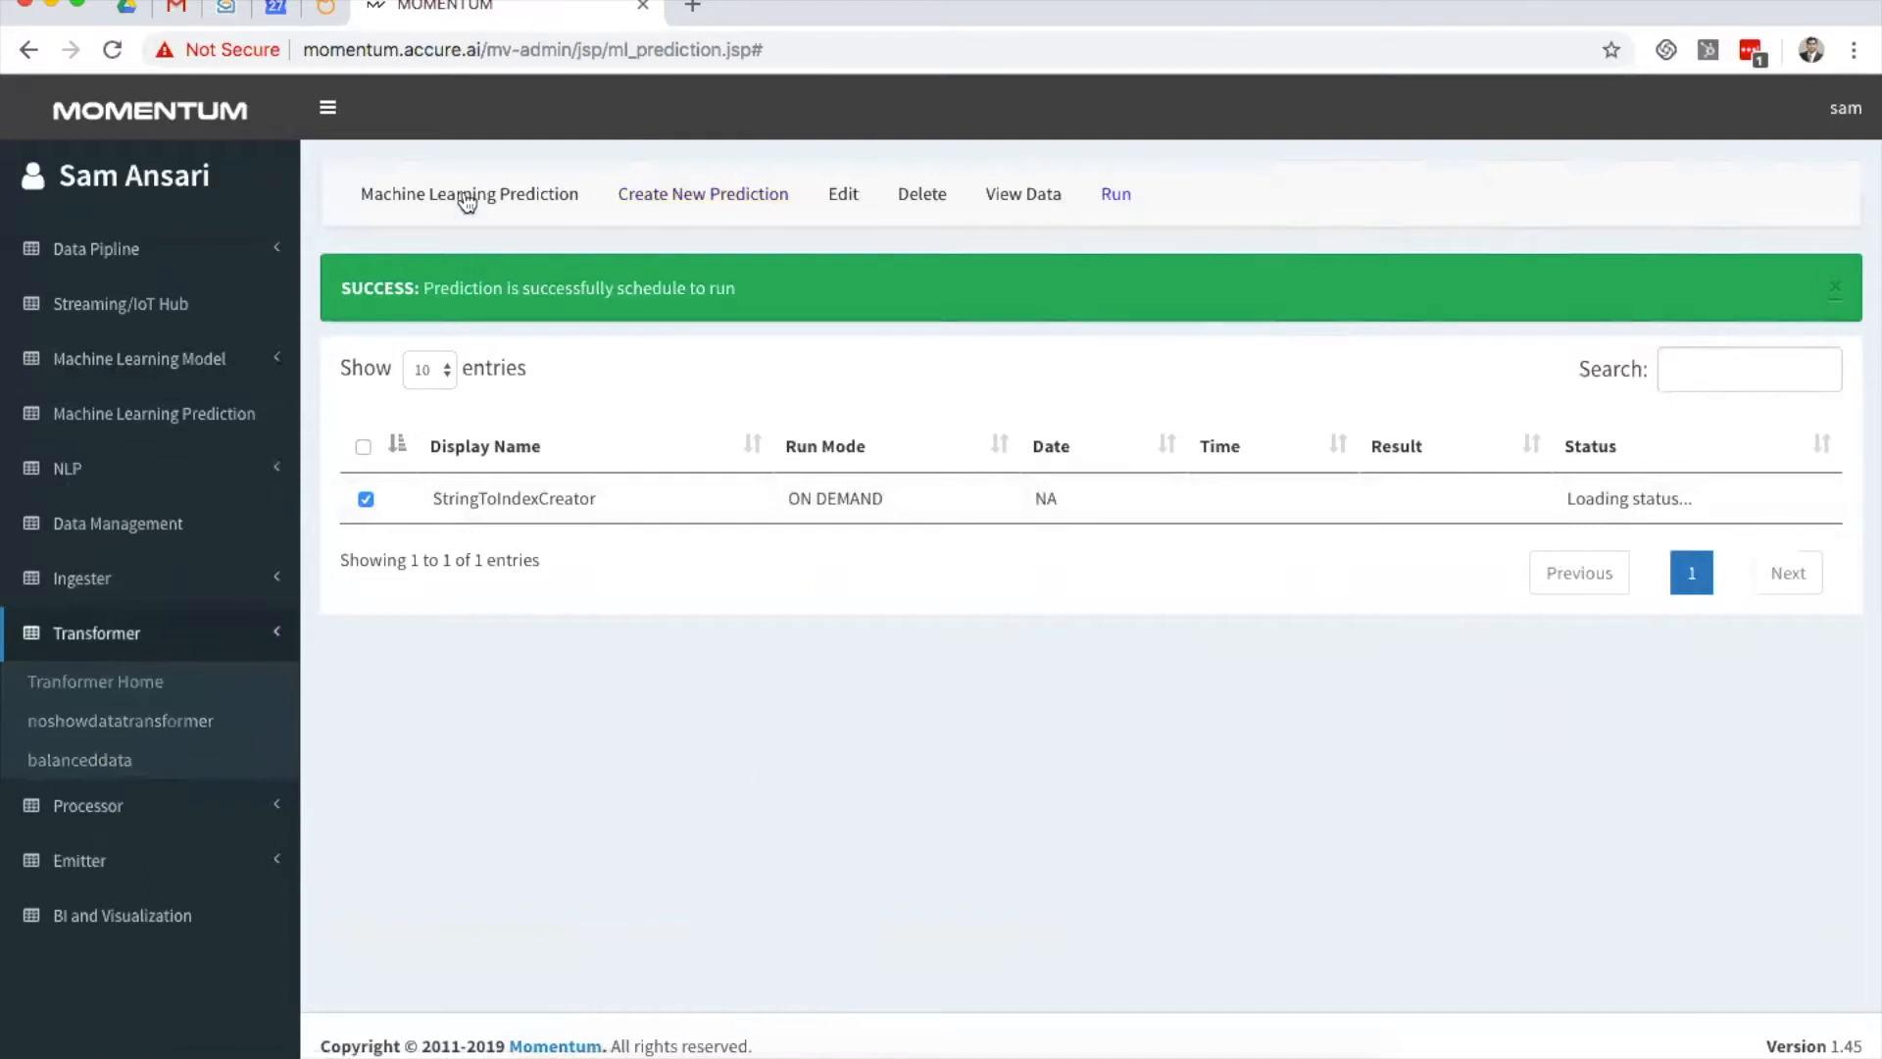
# Step: View the StringToIndexCreator prediction output and compare the appointment_dayofweek and Gender columns with their indexed columns
pyautogui.click(211, 414)
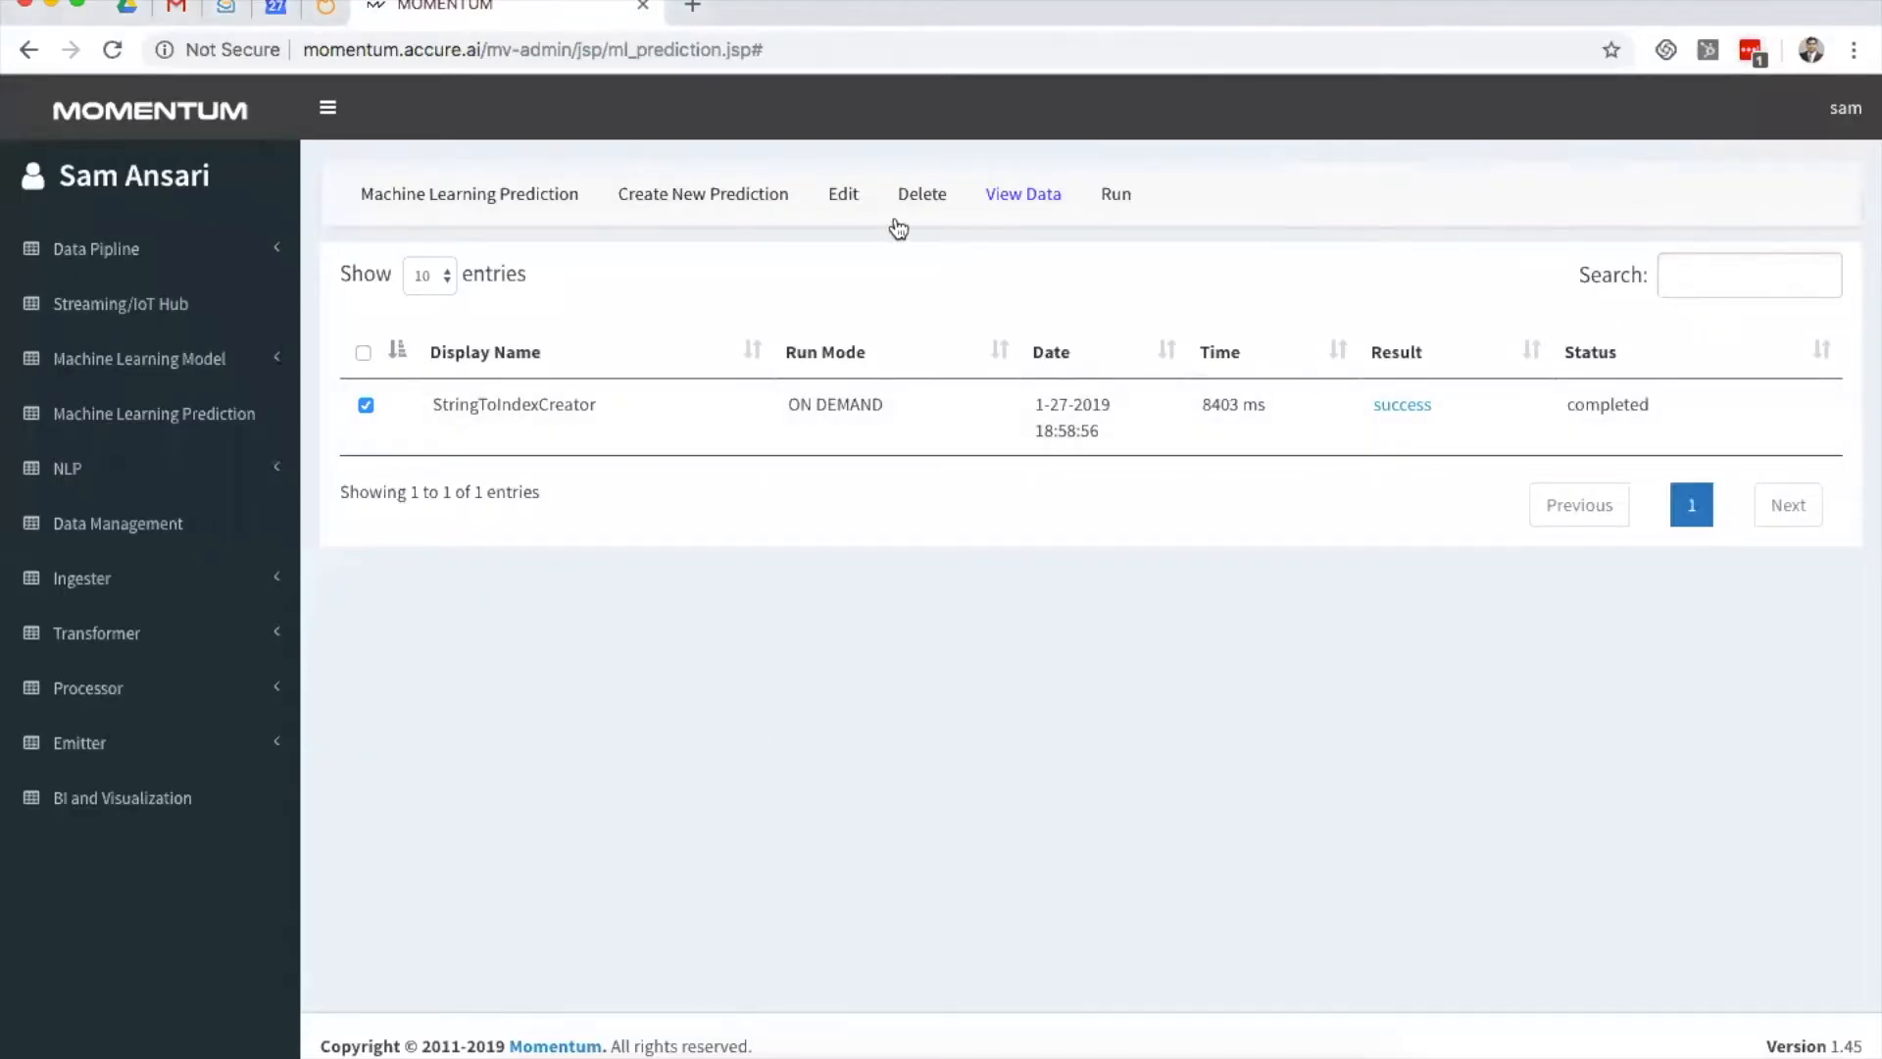
pyautogui.click(1024, 199)
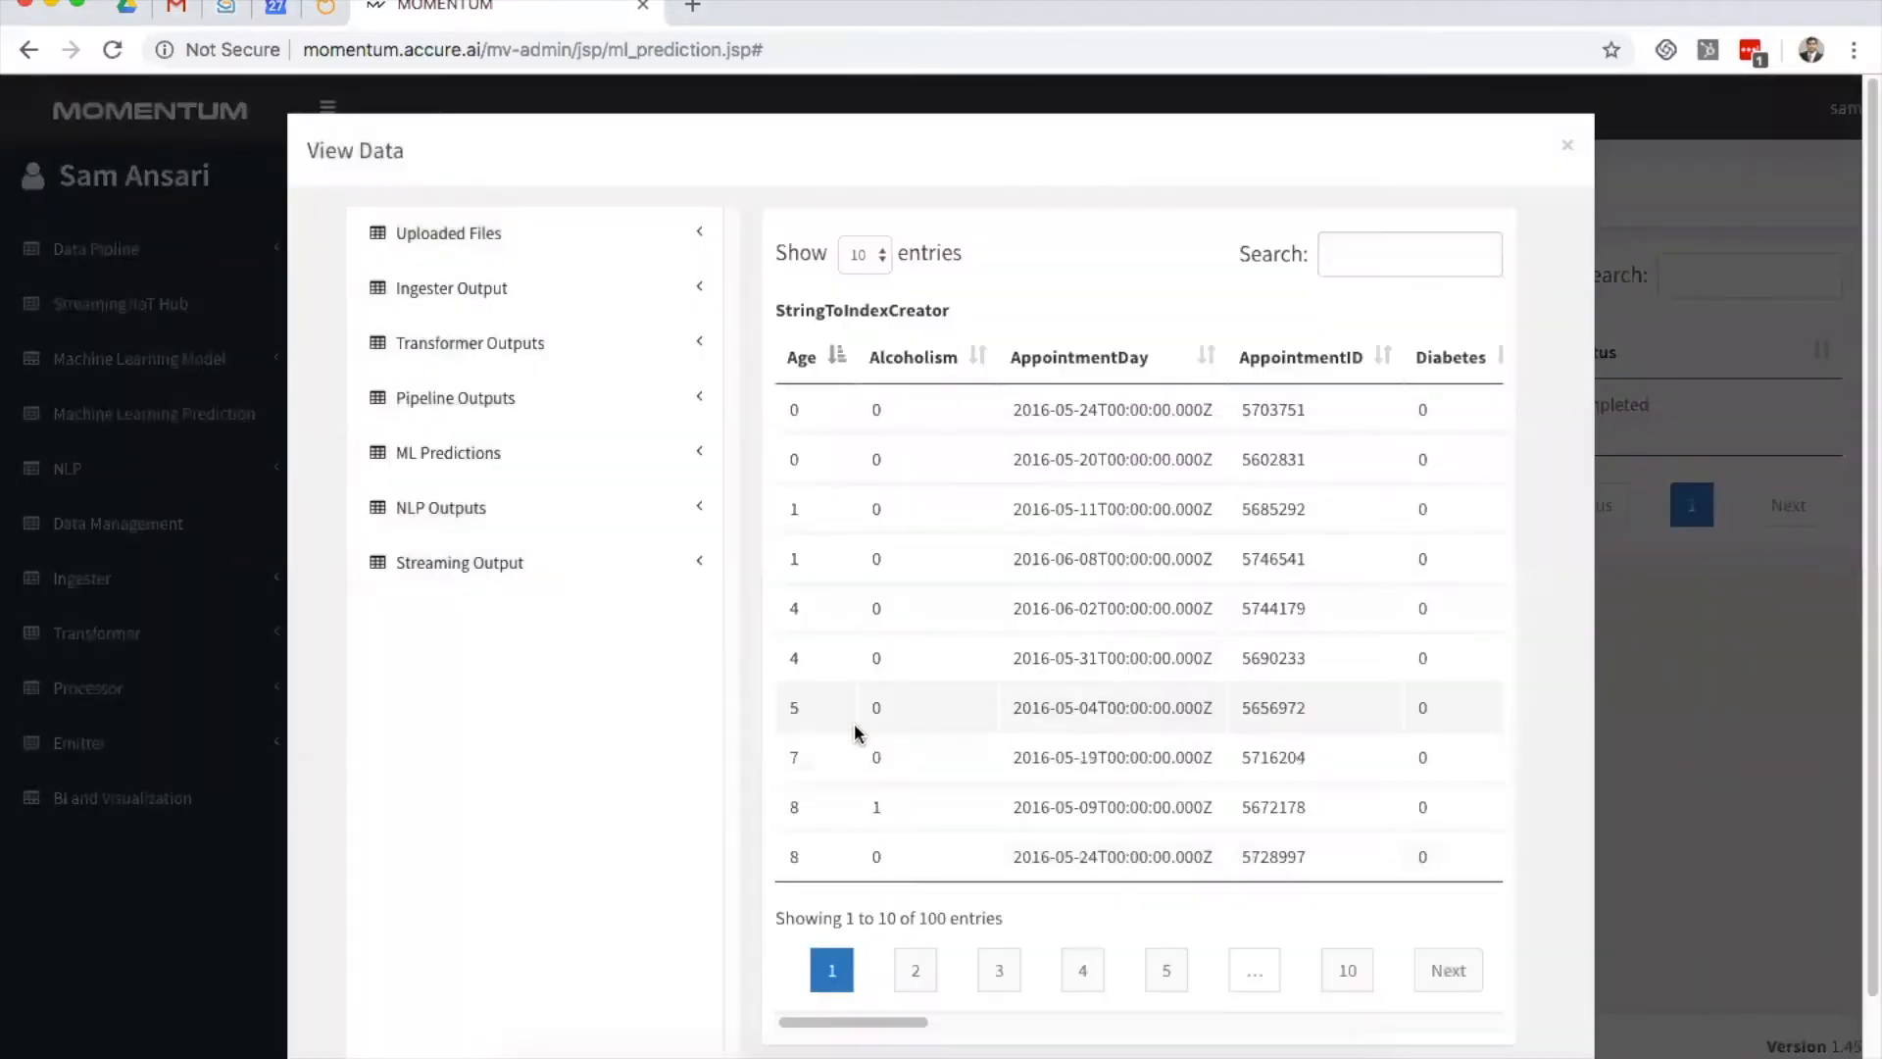
pyautogui.hscroll(5, 855, 722)
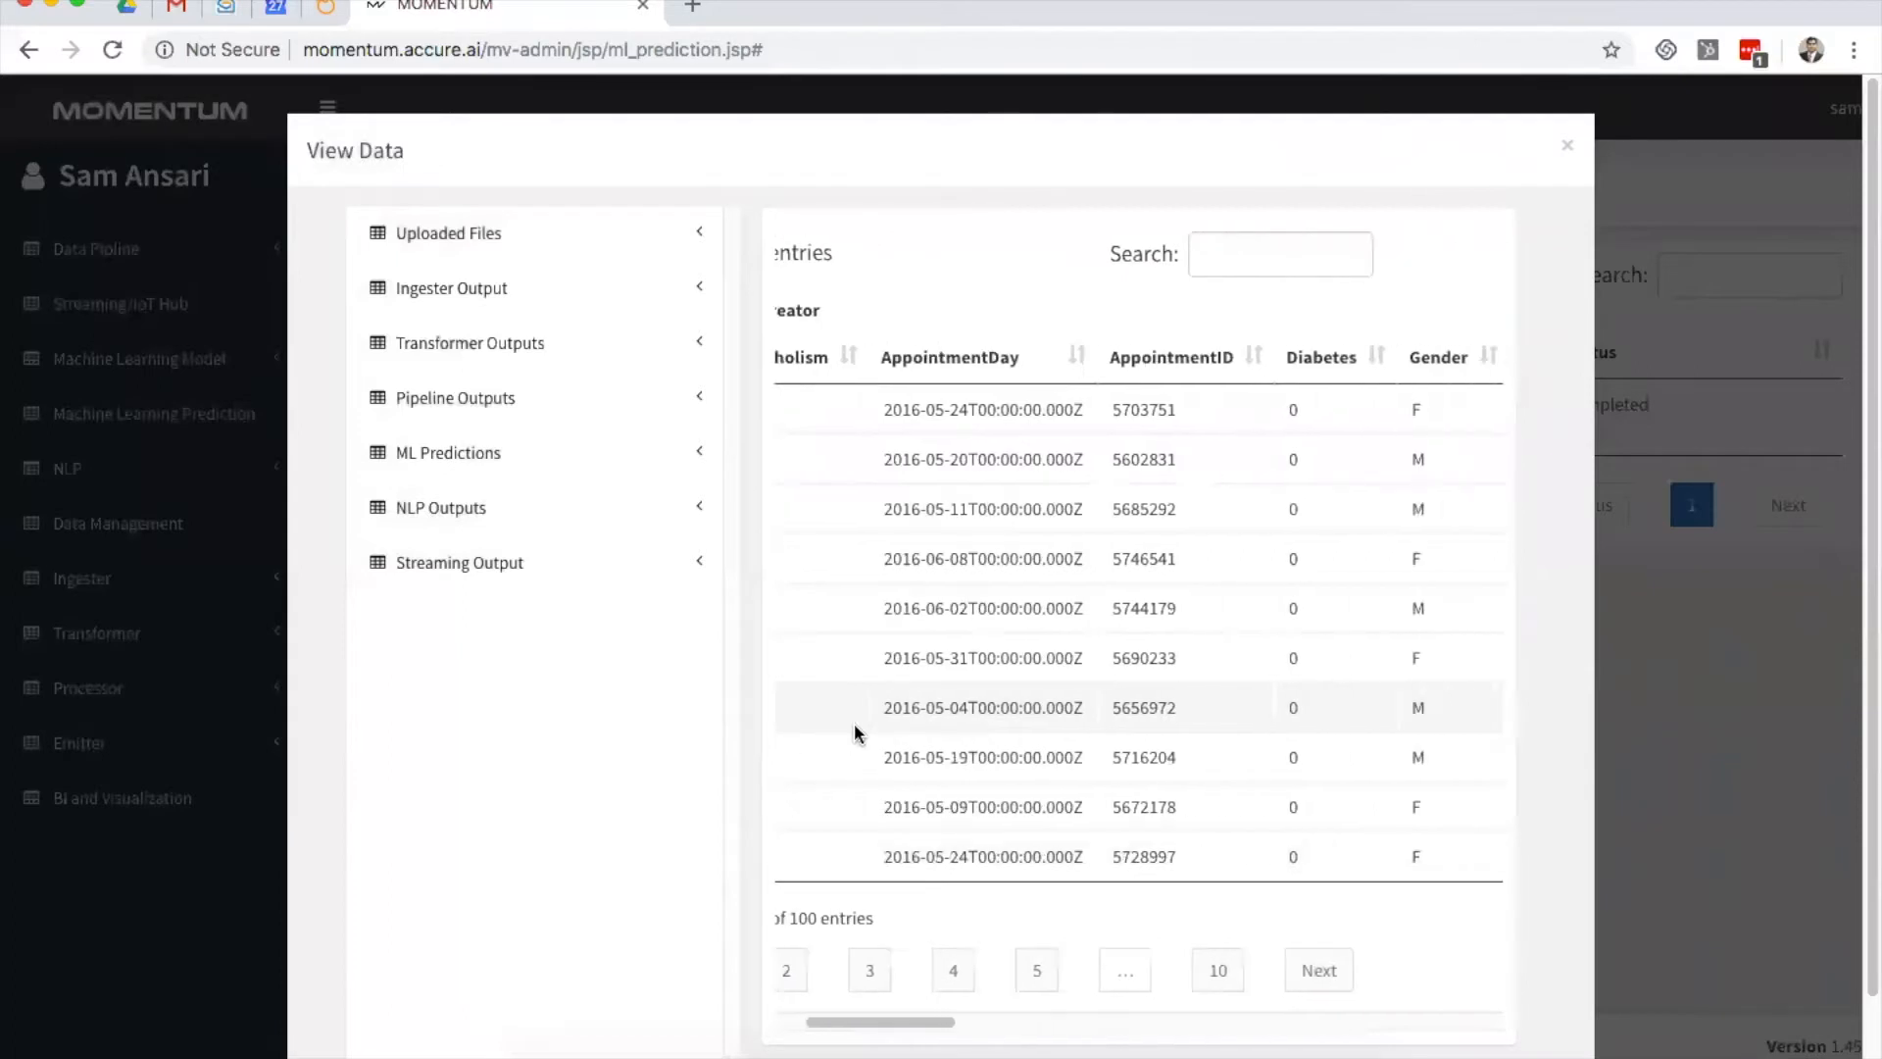
pyautogui.hscroll(5, 855, 730)
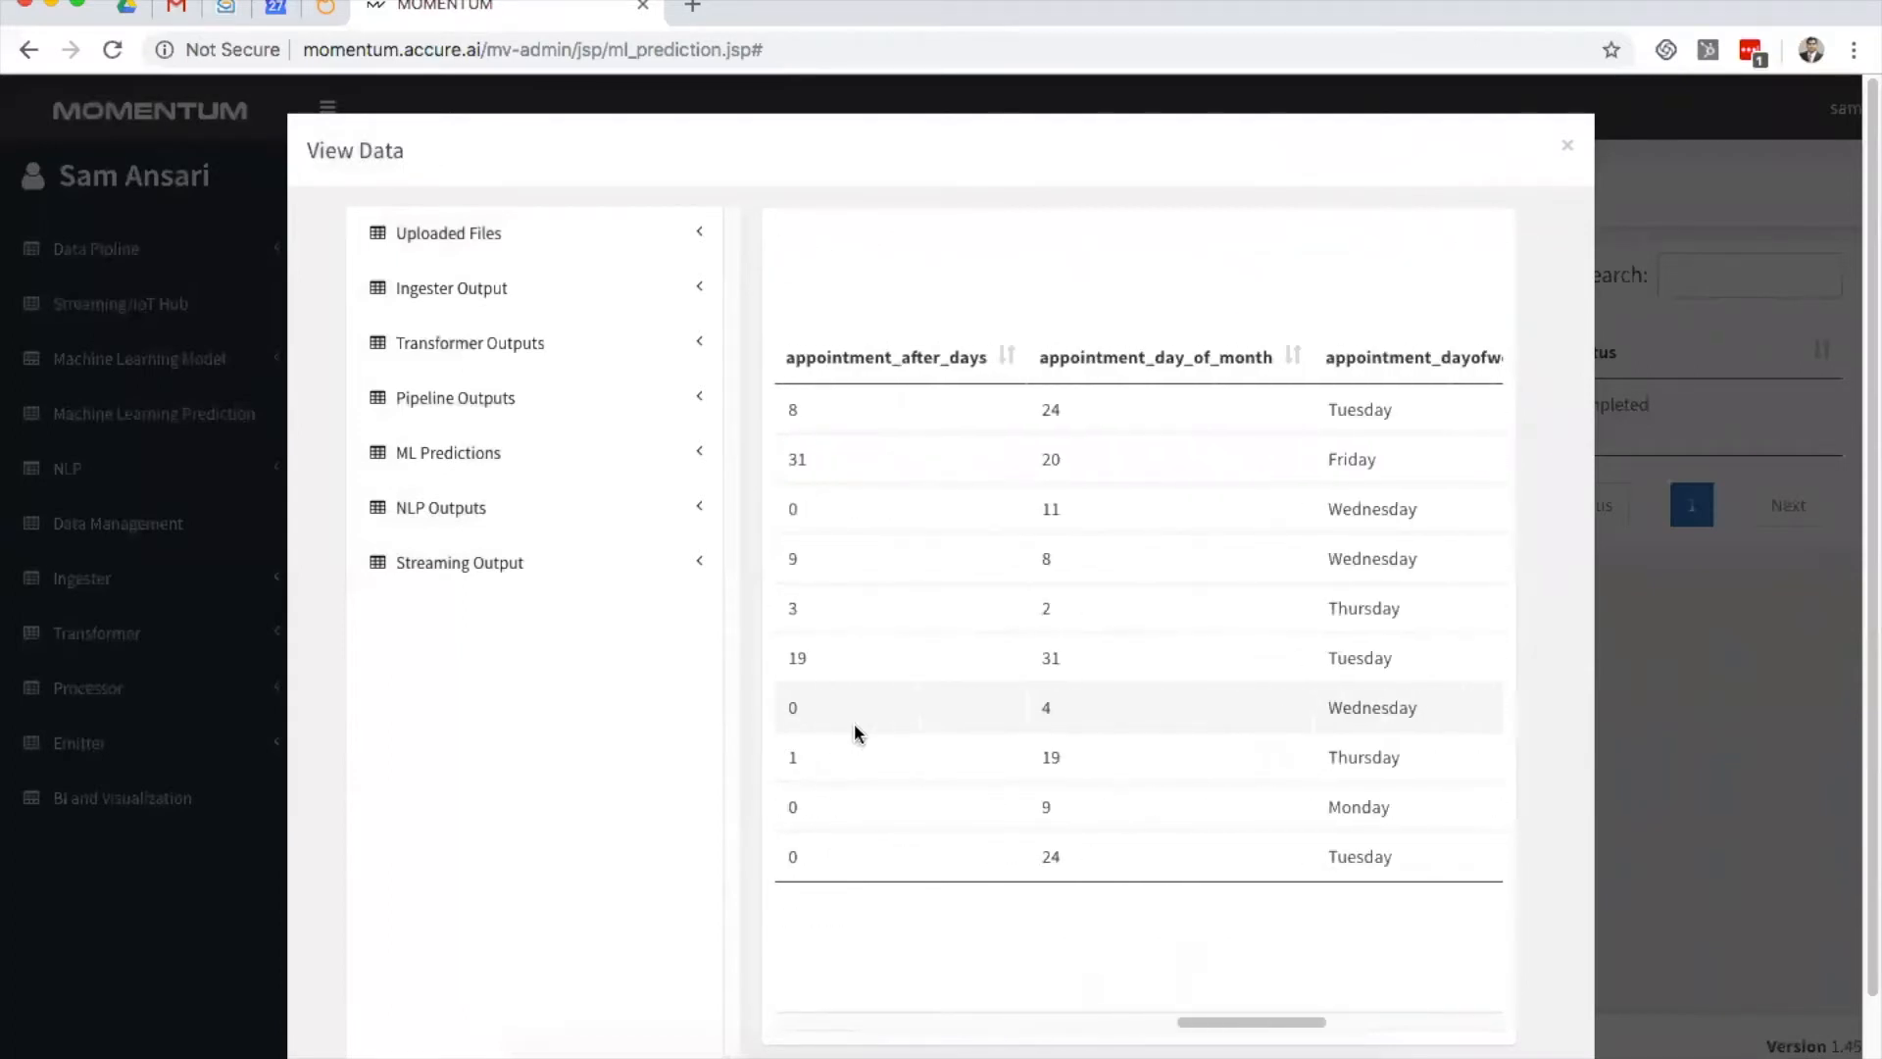
pyautogui.hscroll(5, 855, 721)
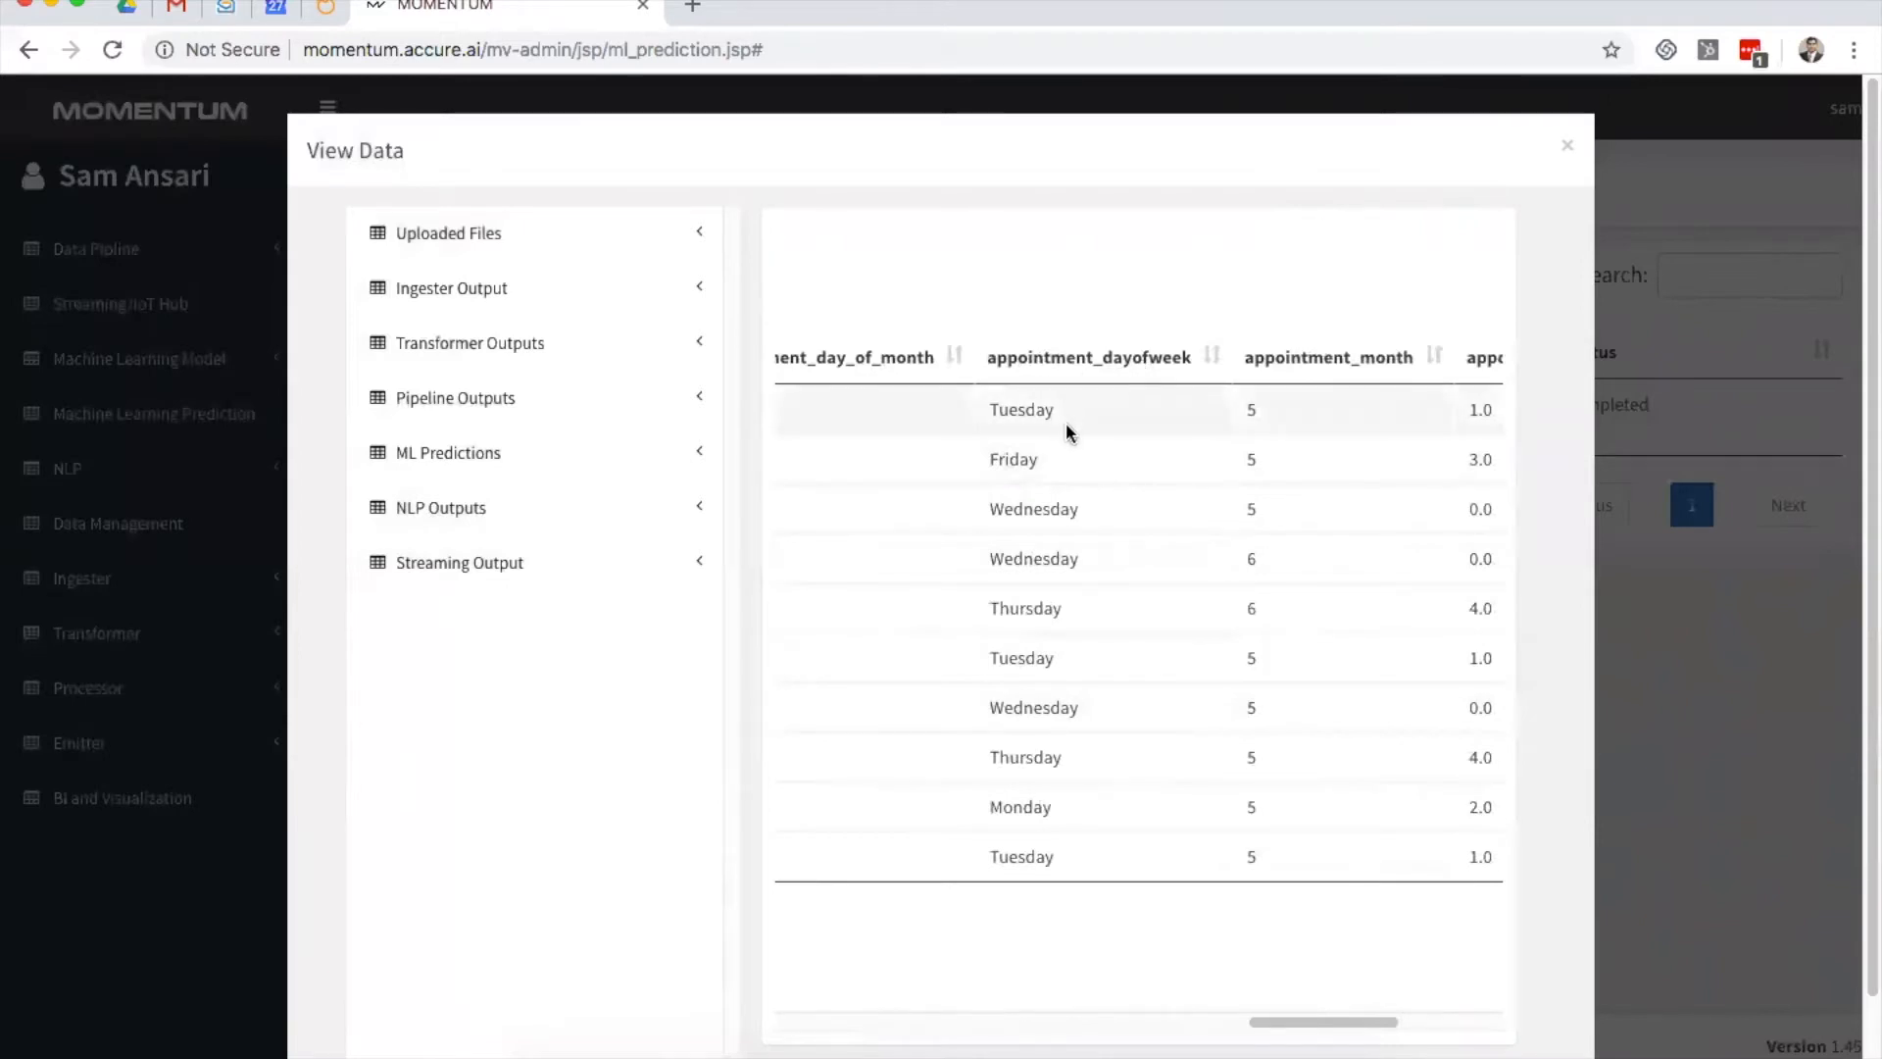
pyautogui.hscroll(2, 1069, 432)
pyautogui.hscroll(5, 1067, 422)
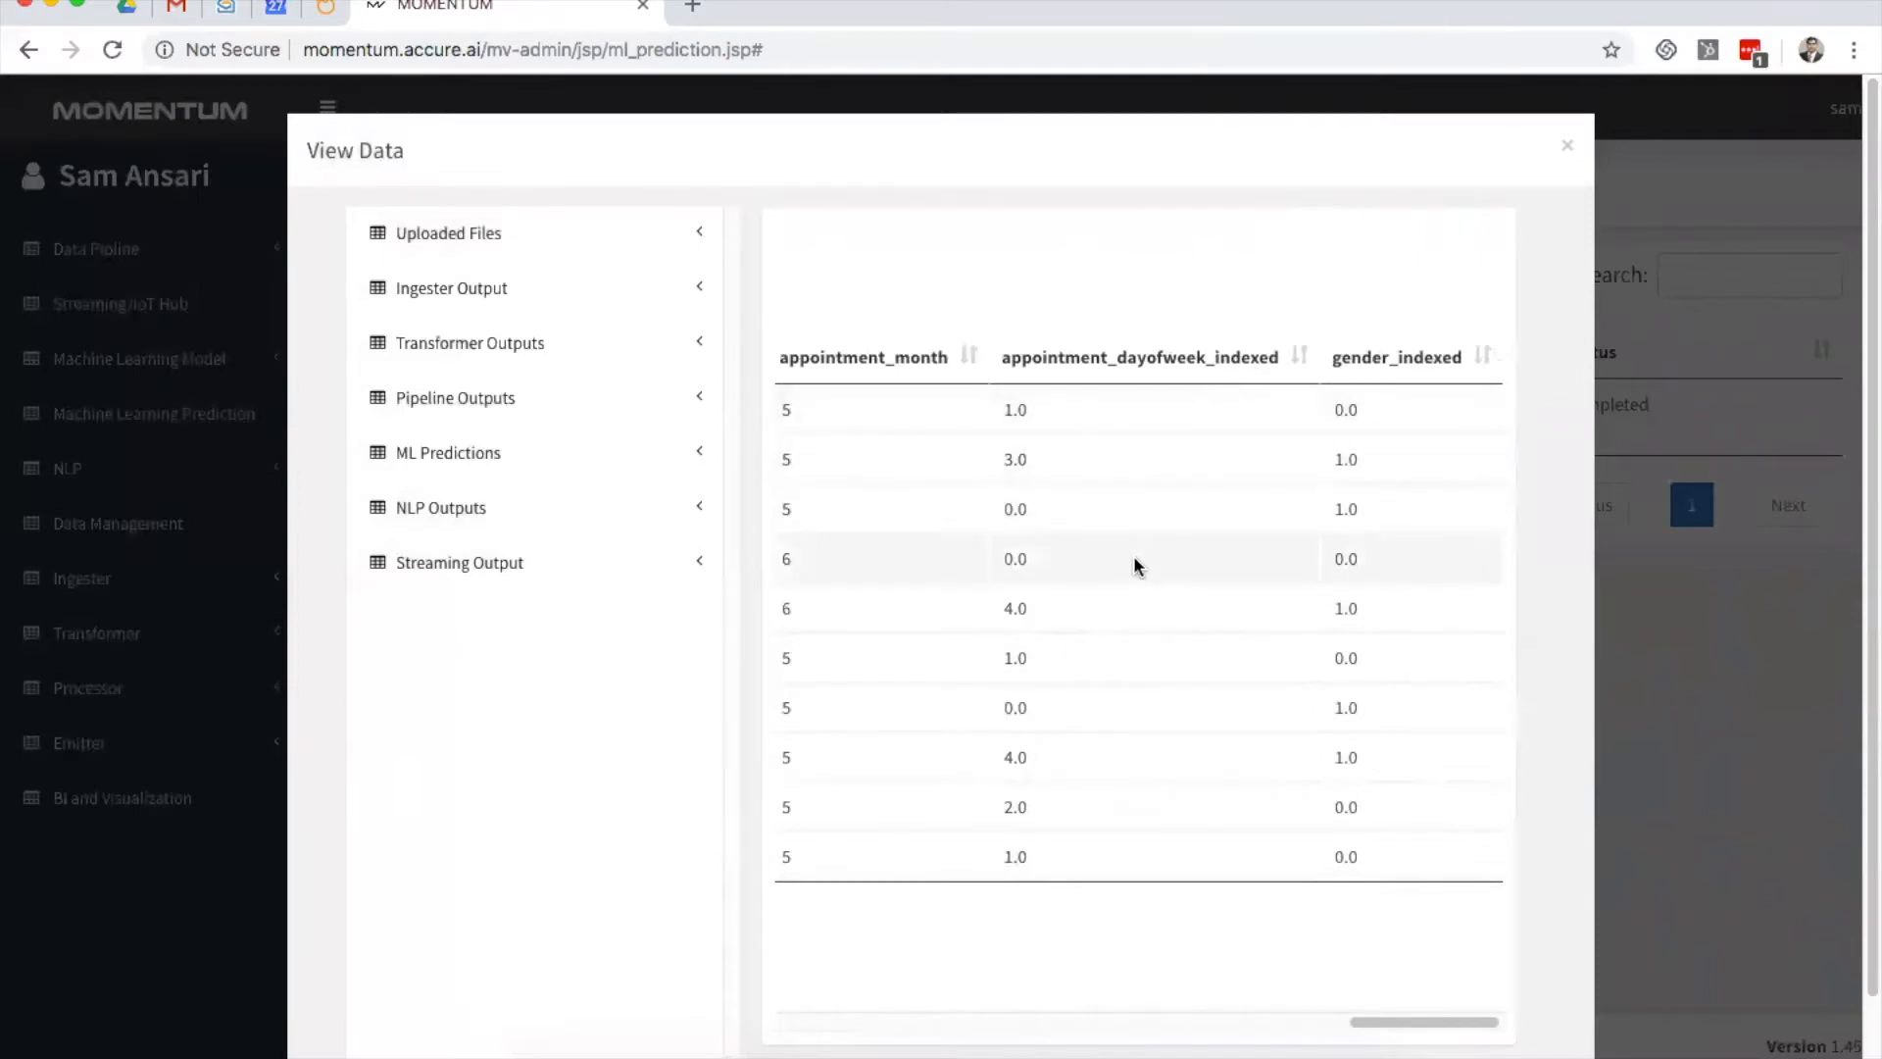
pyautogui.scroll(-2, 1134, 567)
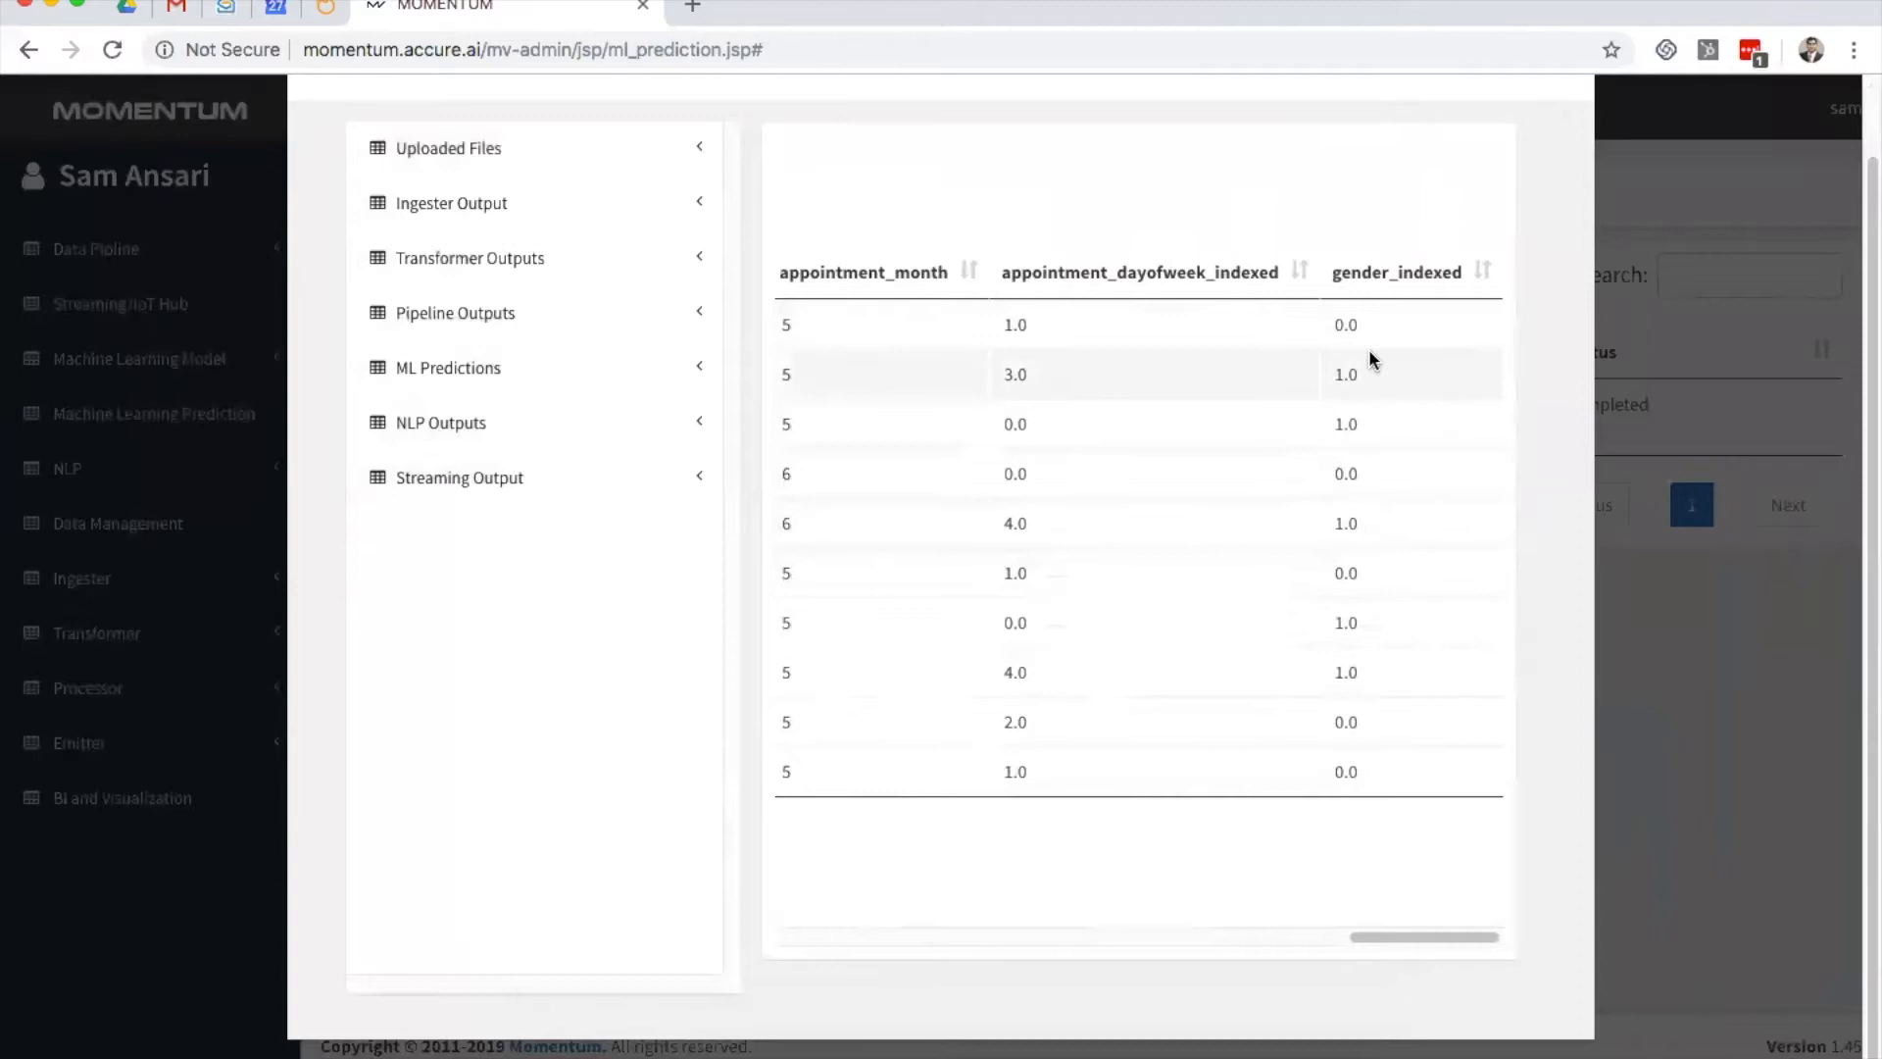
pyautogui.scroll(1, 1742, 882)
pyautogui.scroll(1, 1742, 883)
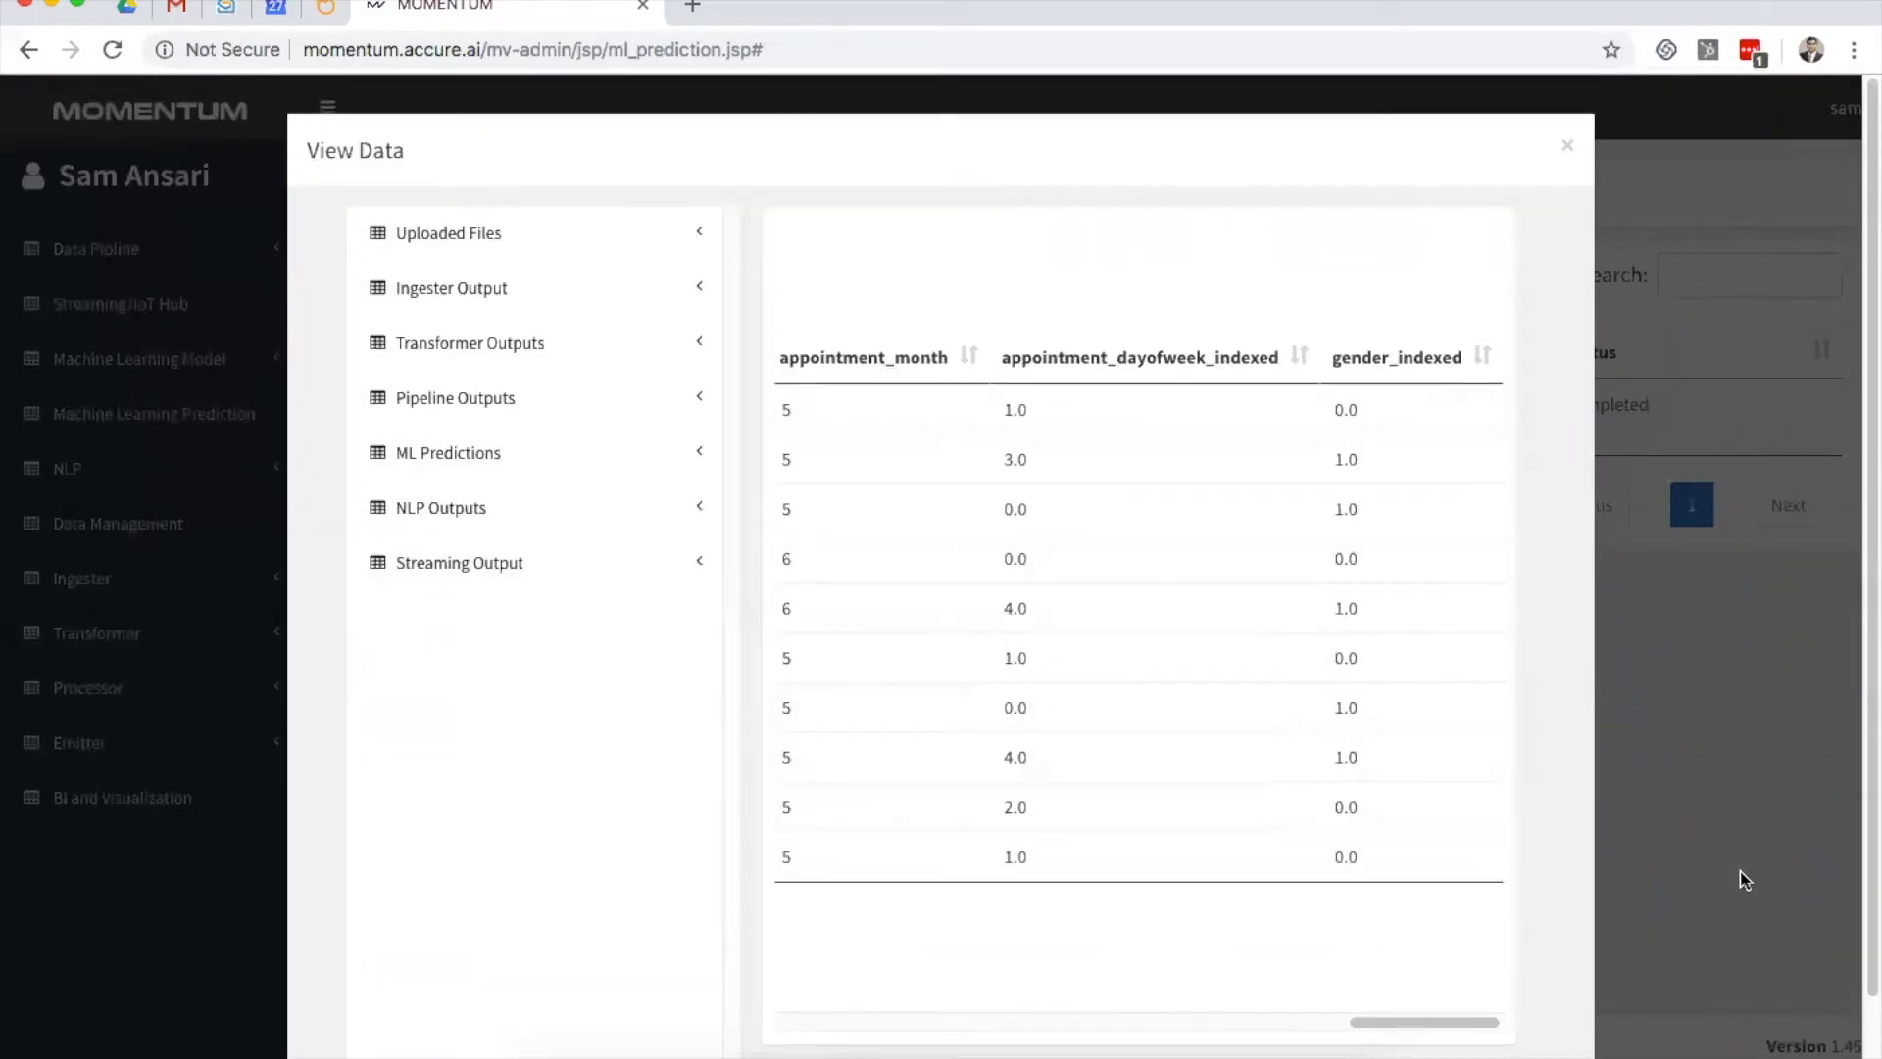
pyautogui.click(1710, 119)
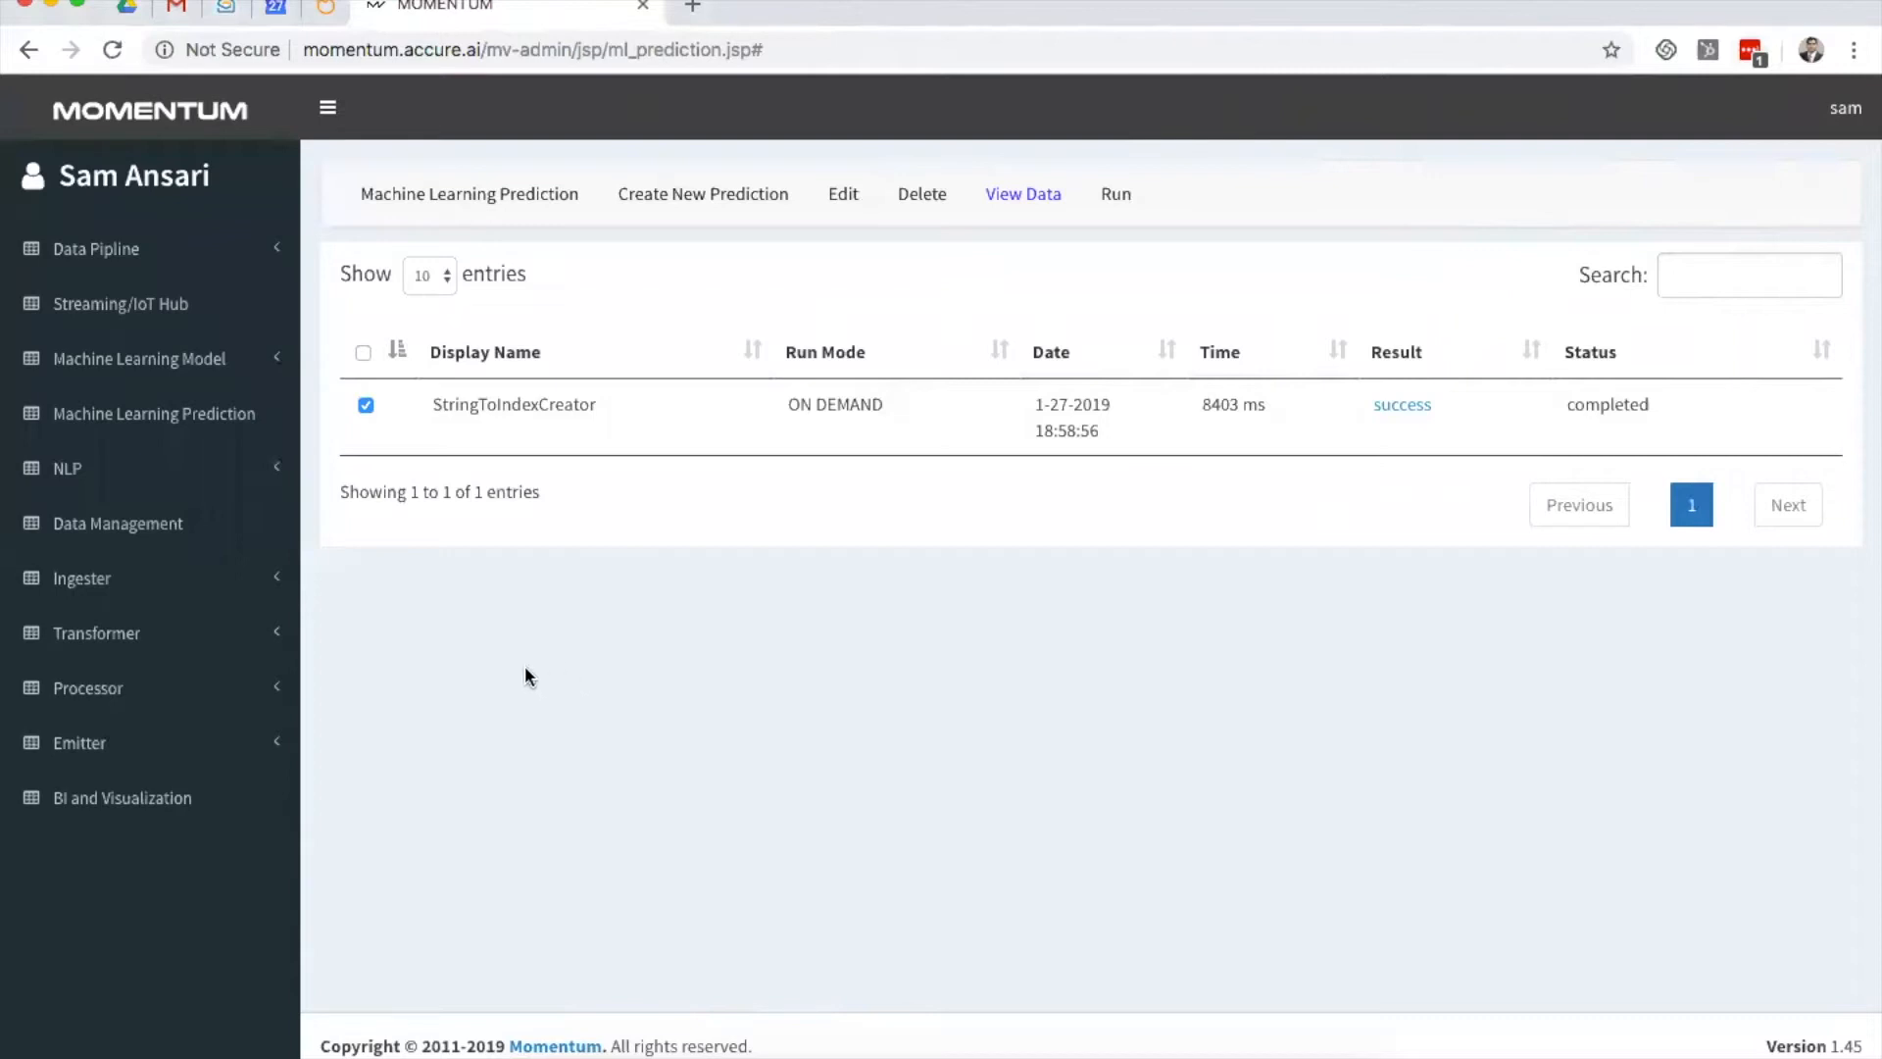
# Step: Create a transformer named trainingset with the query "select RAND() as randId, * from ml.sam.StringToIndexCreator order by randId limit 34000"
pyautogui.click(215, 639)
pyautogui.click(101, 679)
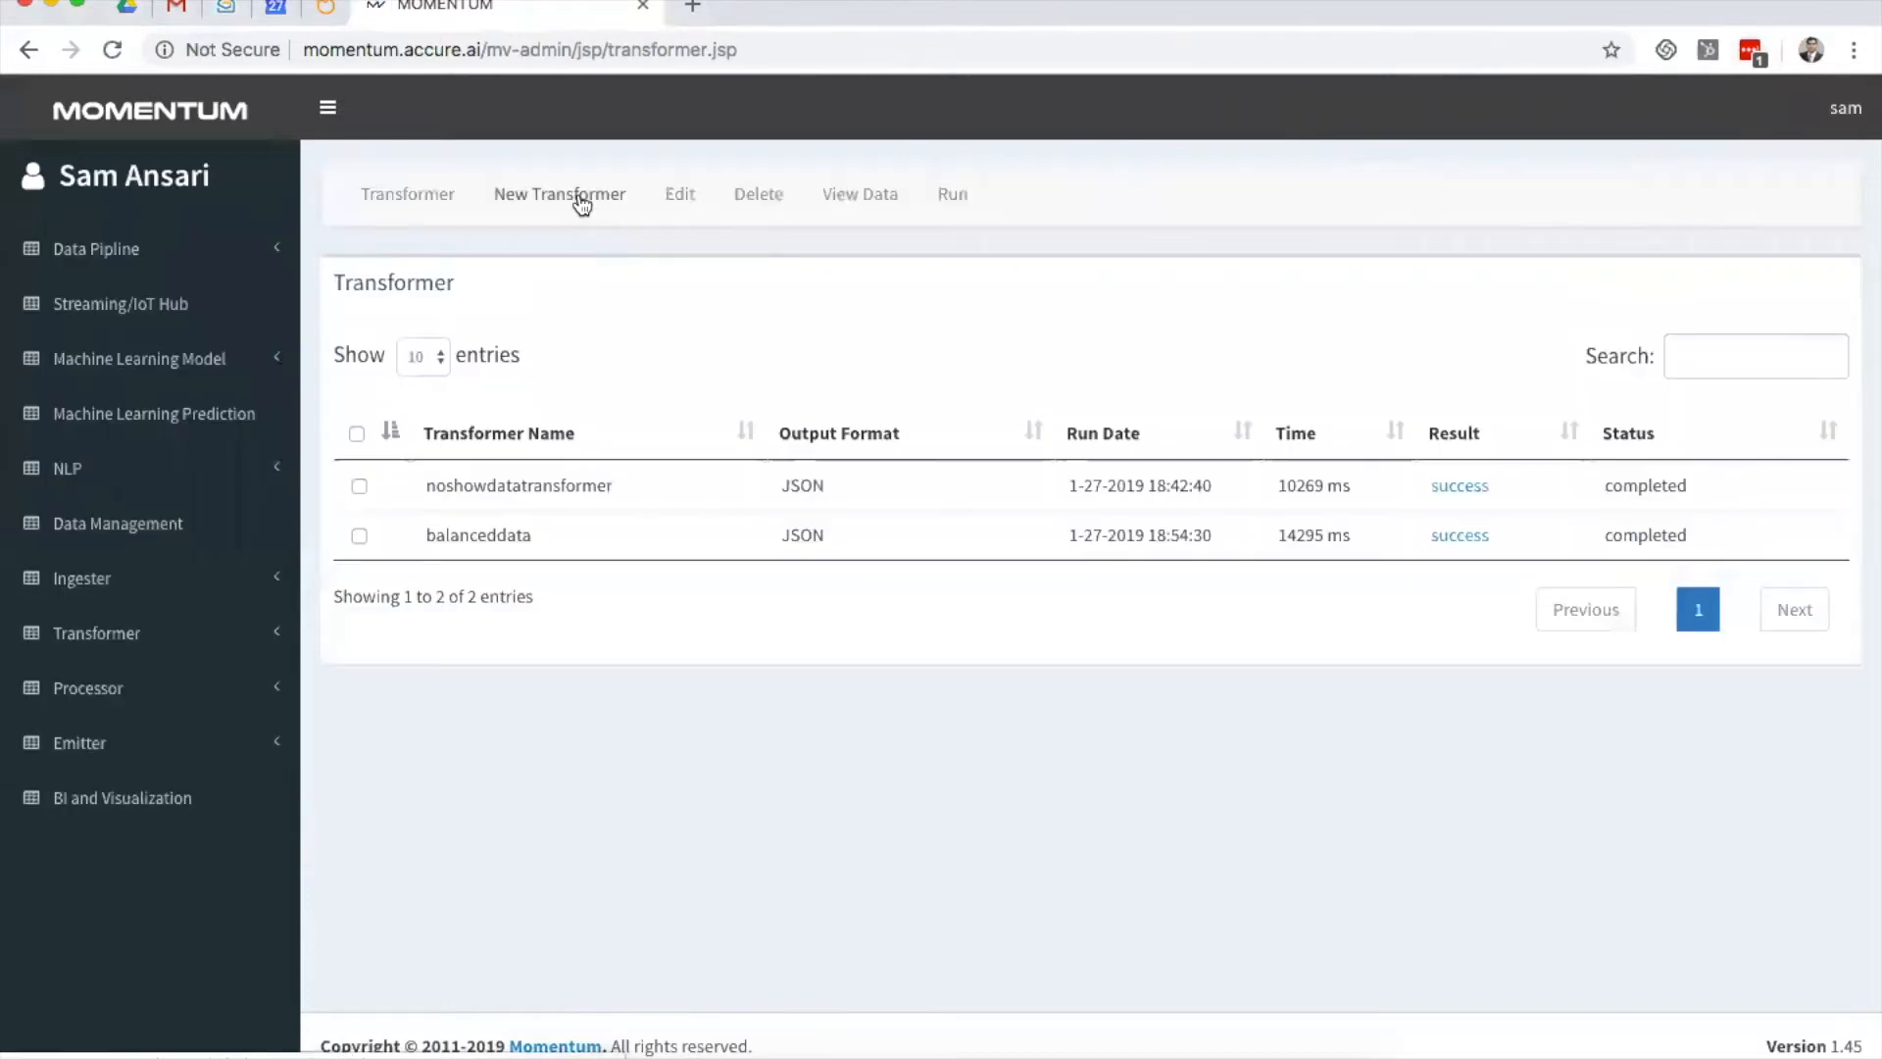
pyautogui.click(582, 203)
pyautogui.click(651, 400)
pyautogui.write('trainingset')
pyautogui.click(973, 478)
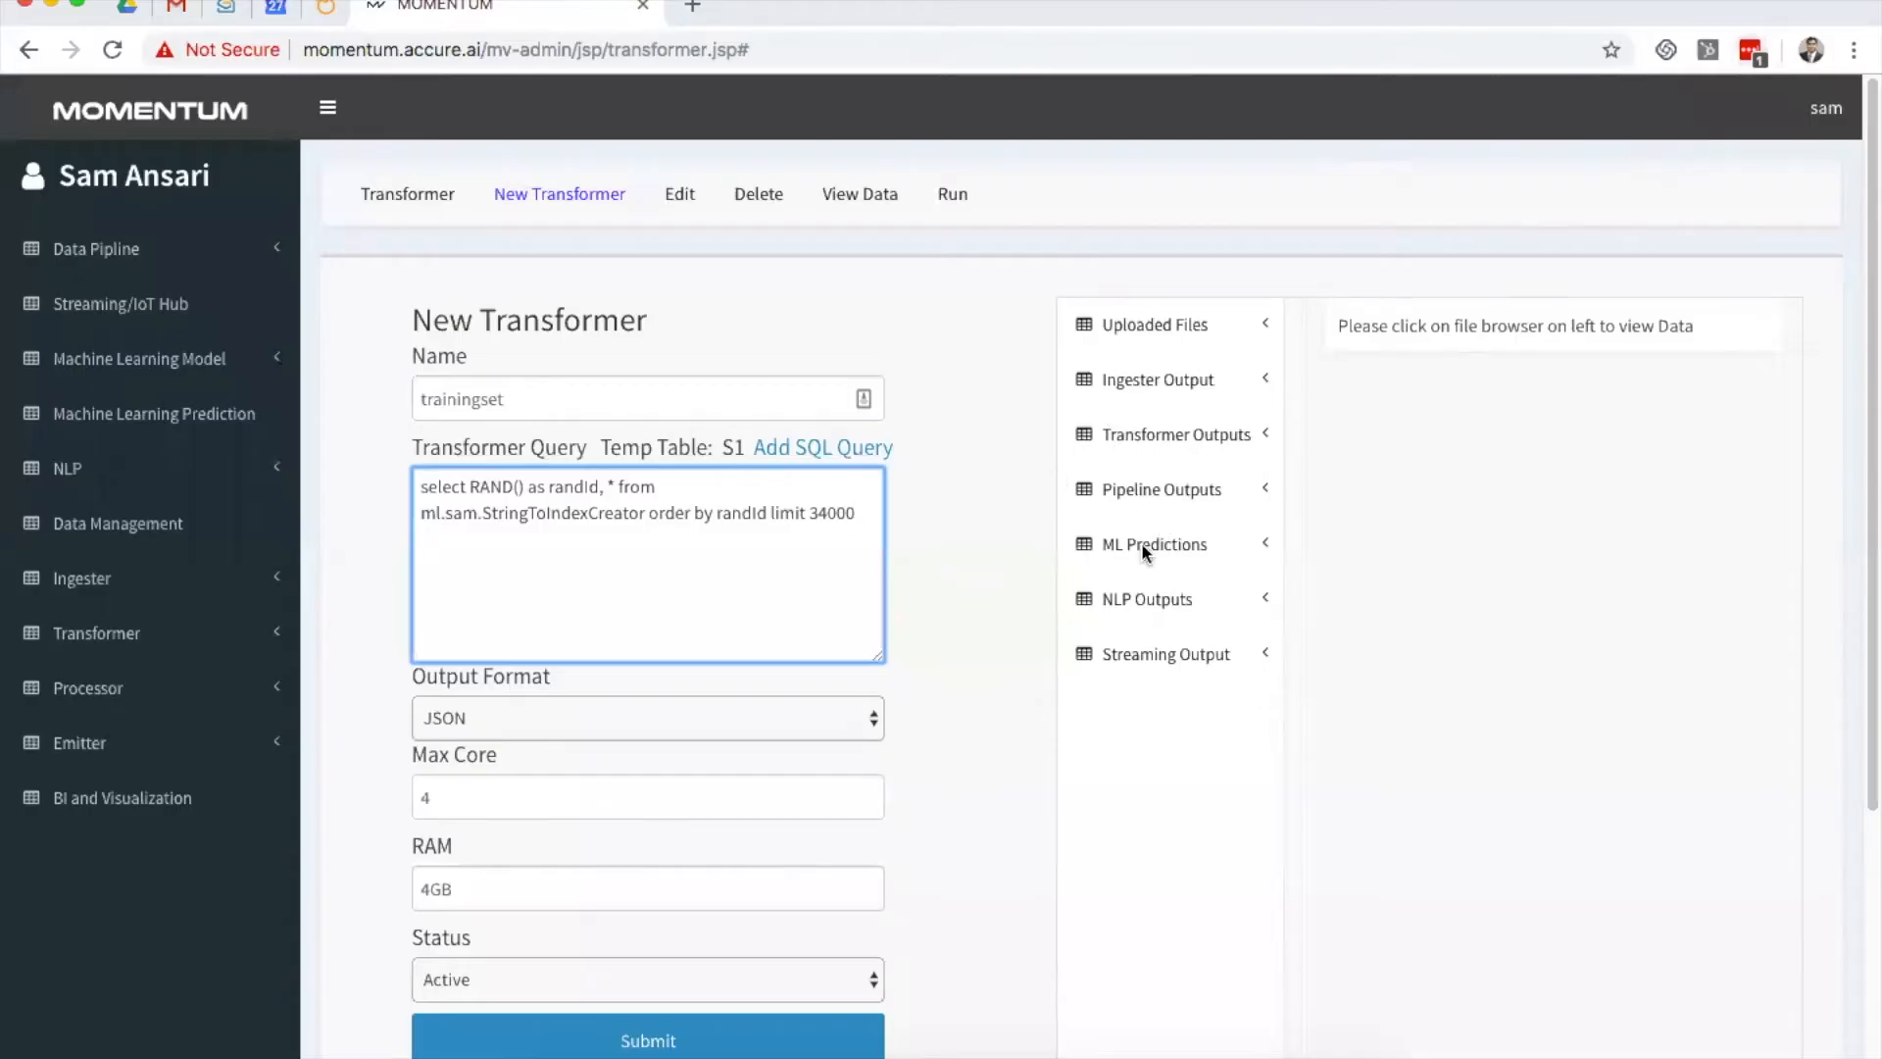
# Step: Preview the ml.sam.StringToIndexCreator prediction output beside the transformer form and look through its columns
pyautogui.click(1142, 546)
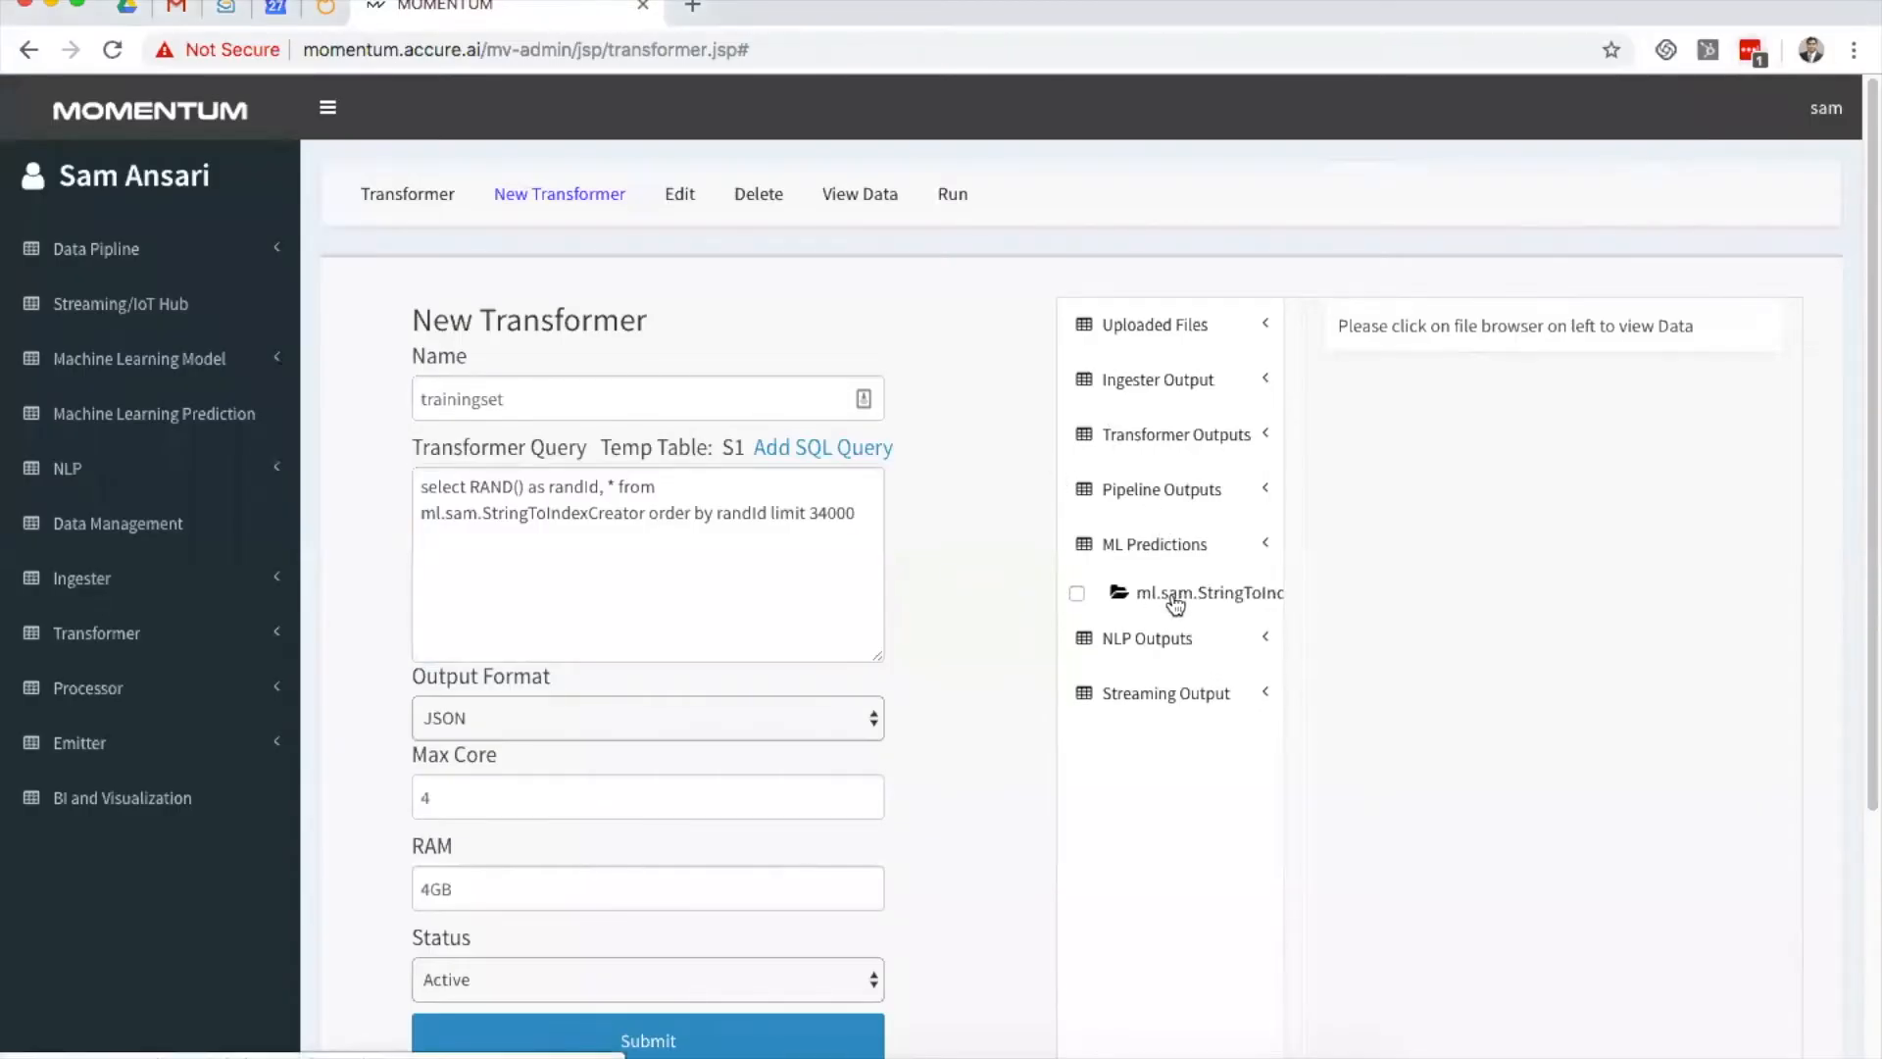
pyautogui.hscroll(3, 1238, 608)
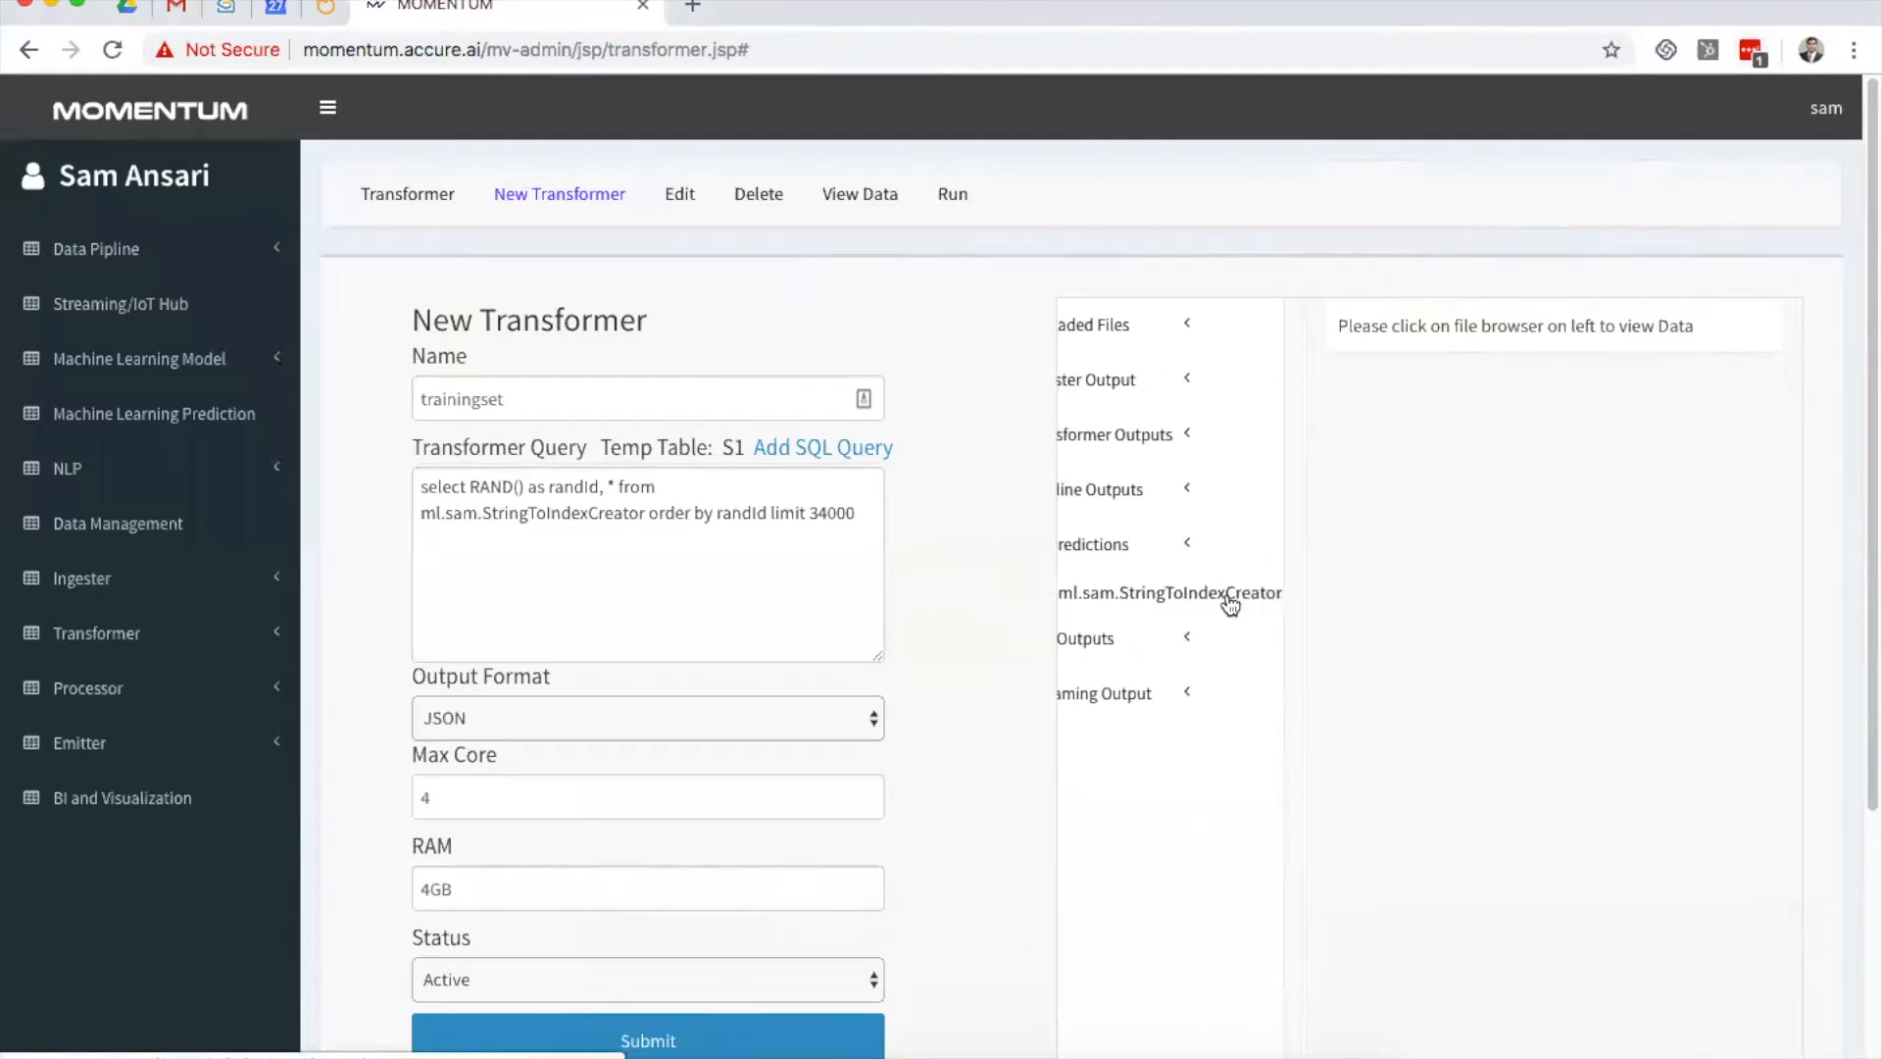
pyautogui.click(1234, 596)
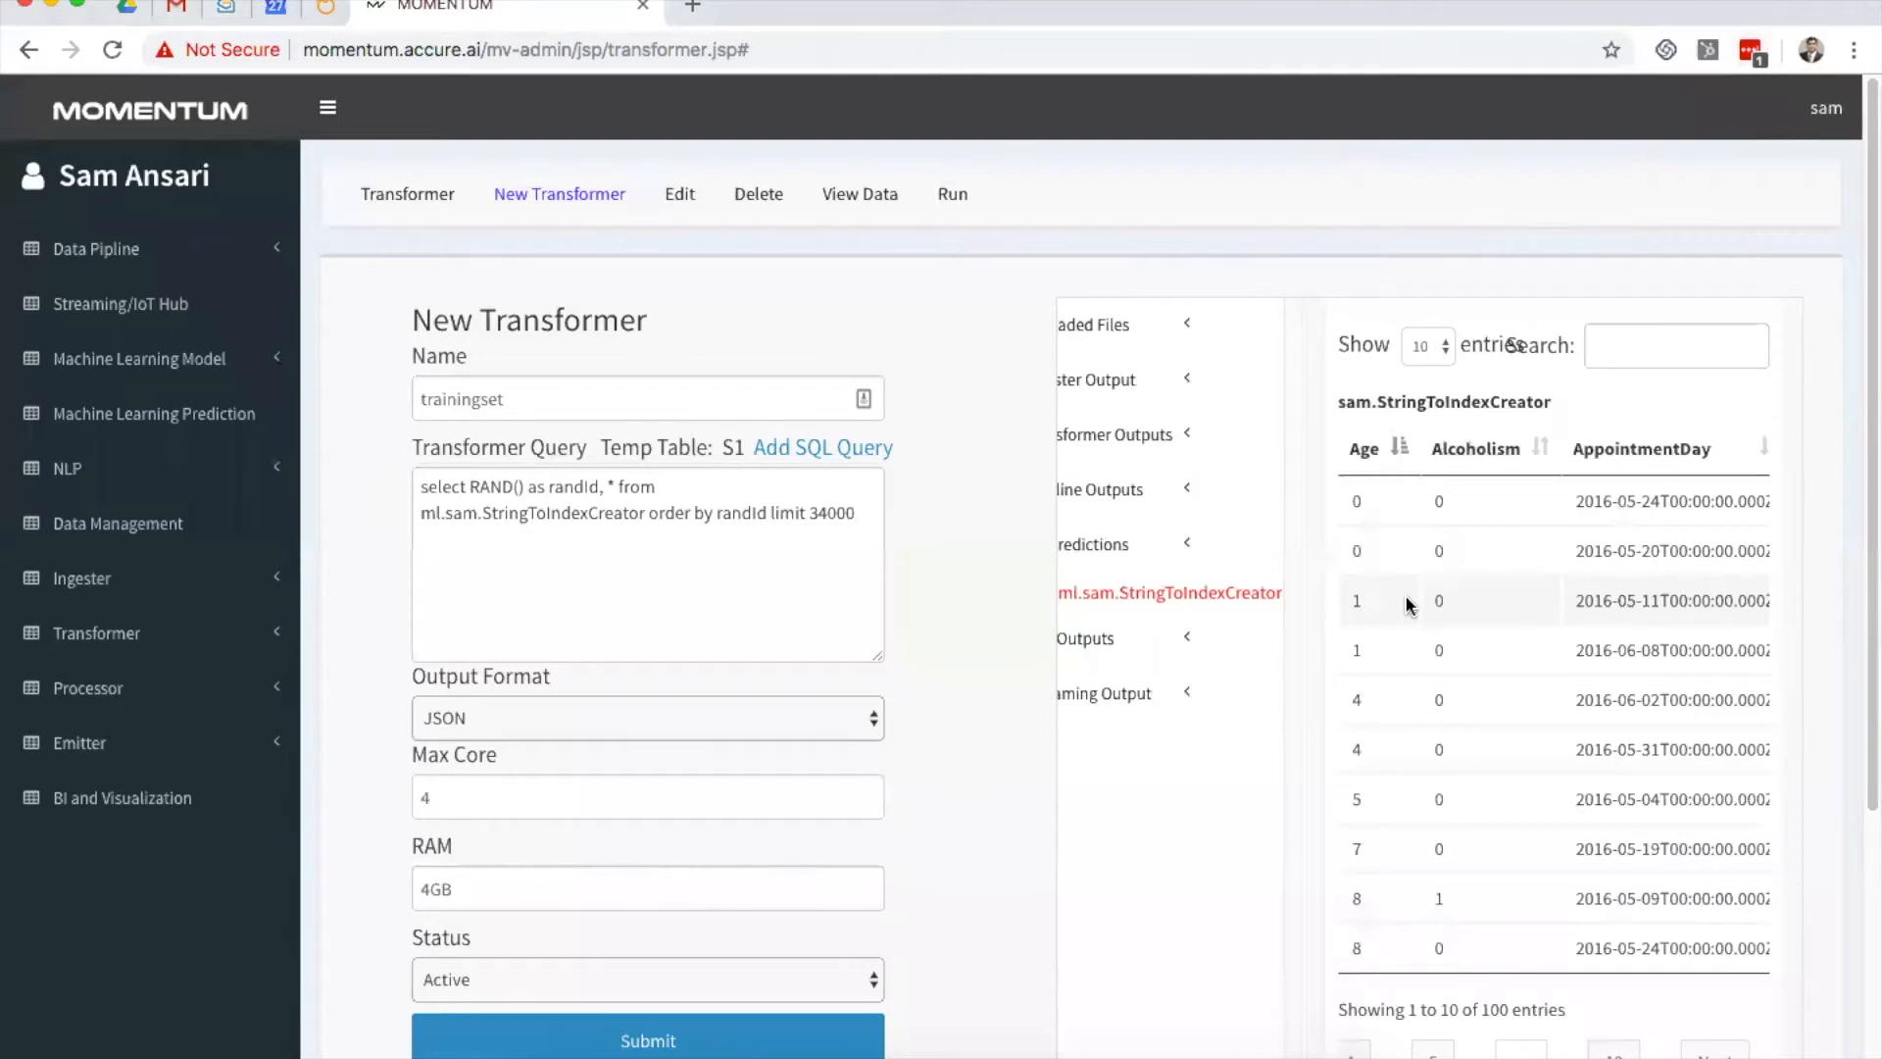
pyautogui.hscroll(10, 1404, 594)
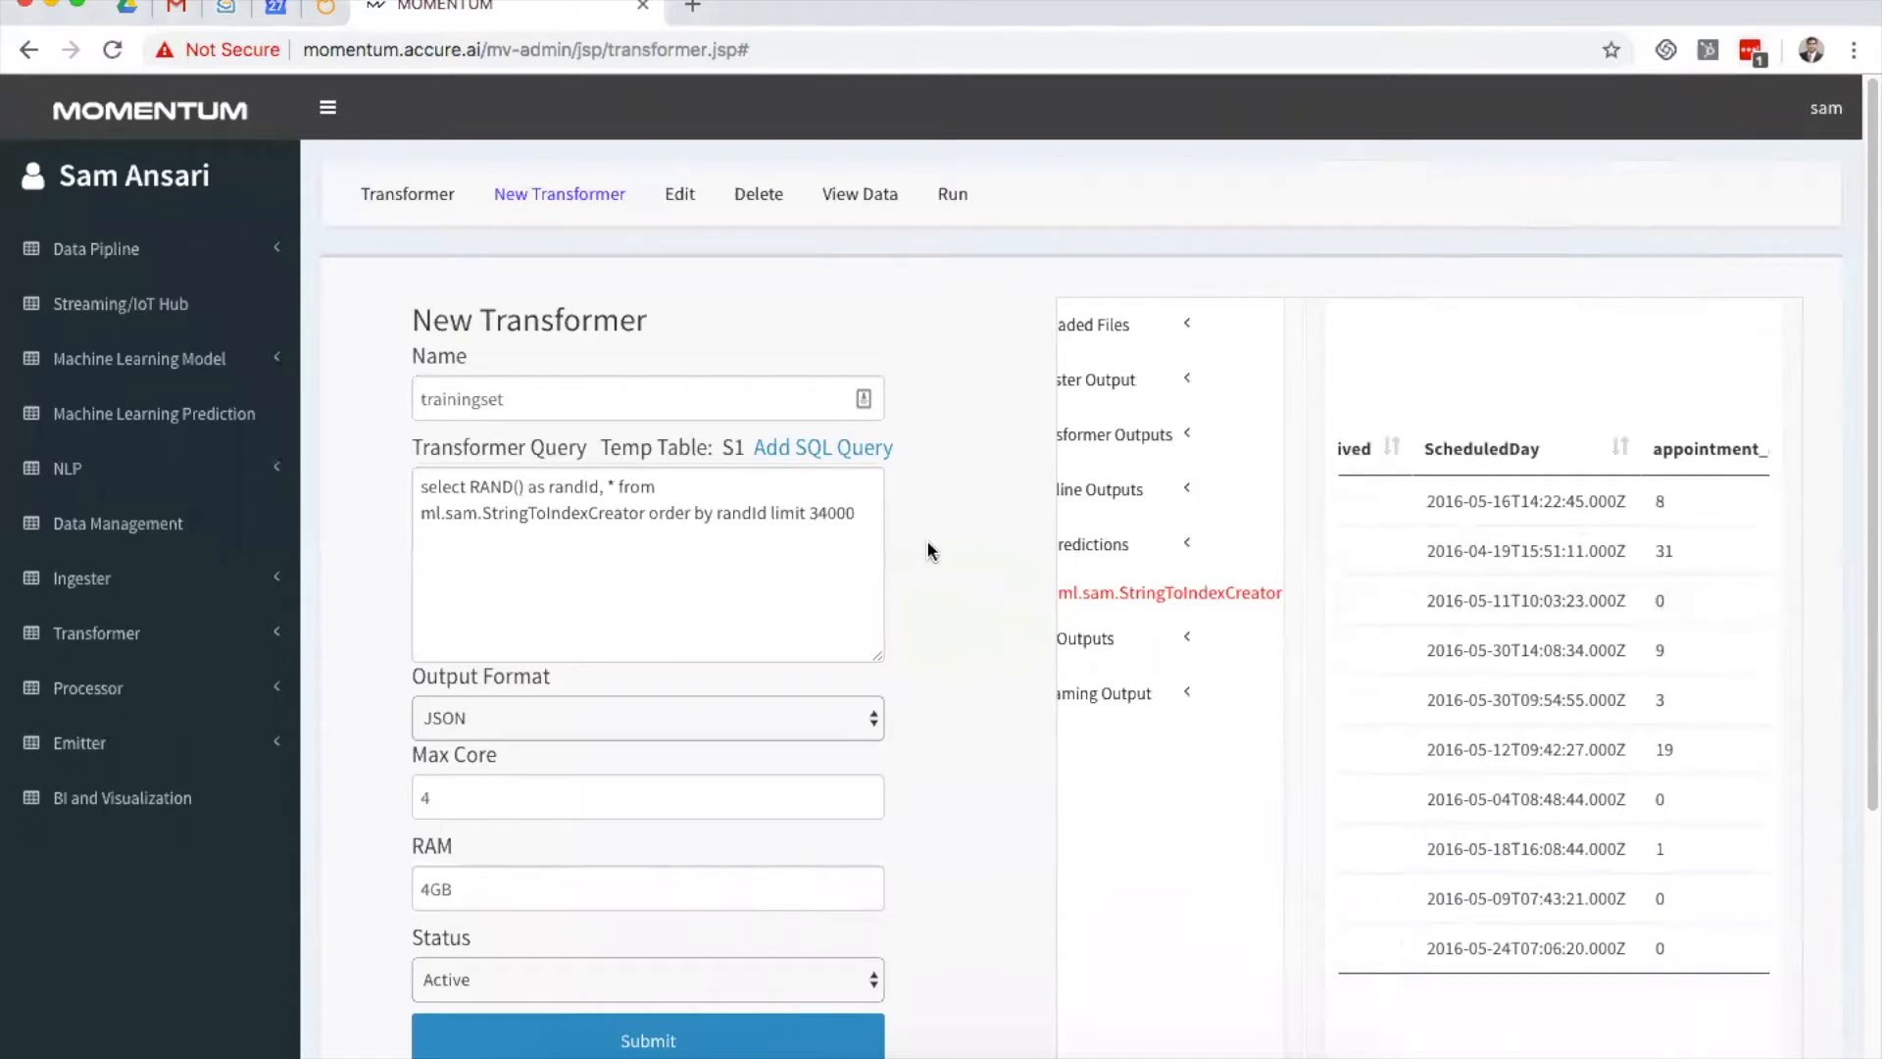
# Step: Submit the trainingset transformer with JSON output, 4 cores and 4GB RAM, and run it
pyautogui.scroll(-4, 929, 550)
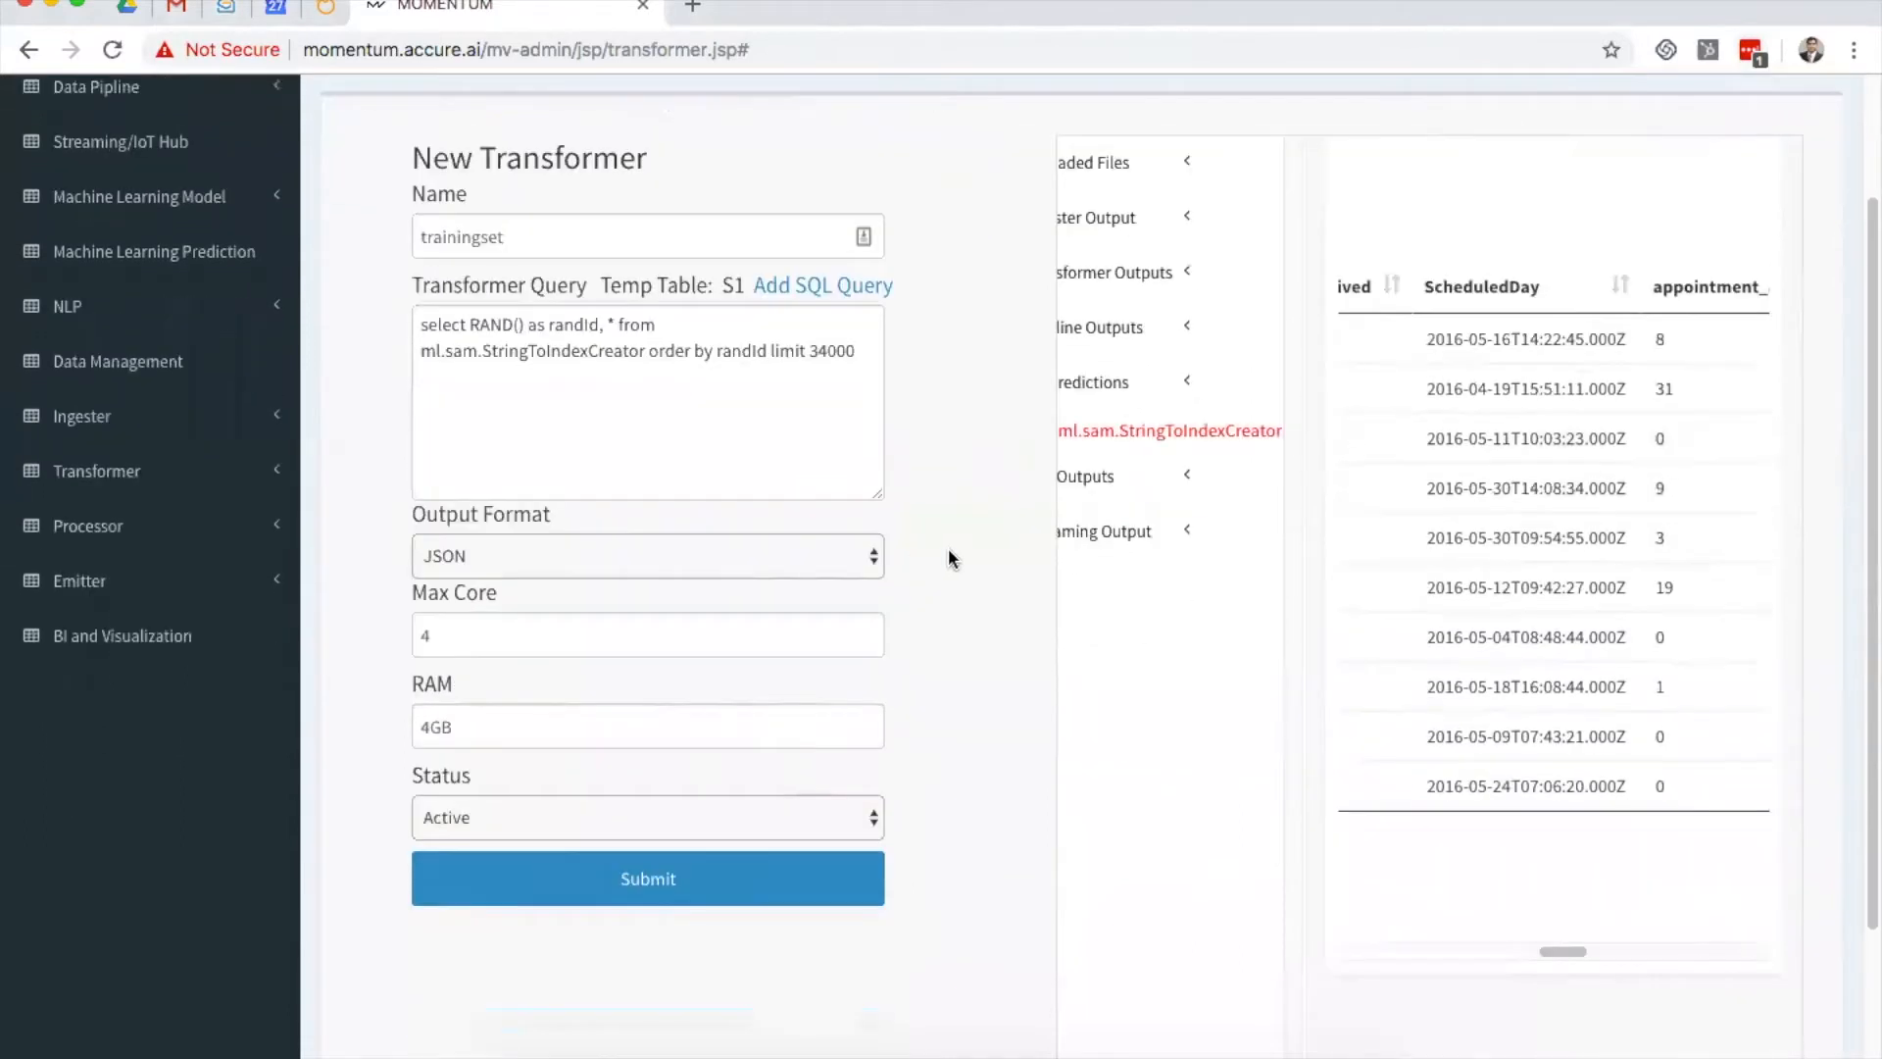
pyautogui.scroll(-1, 948, 547)
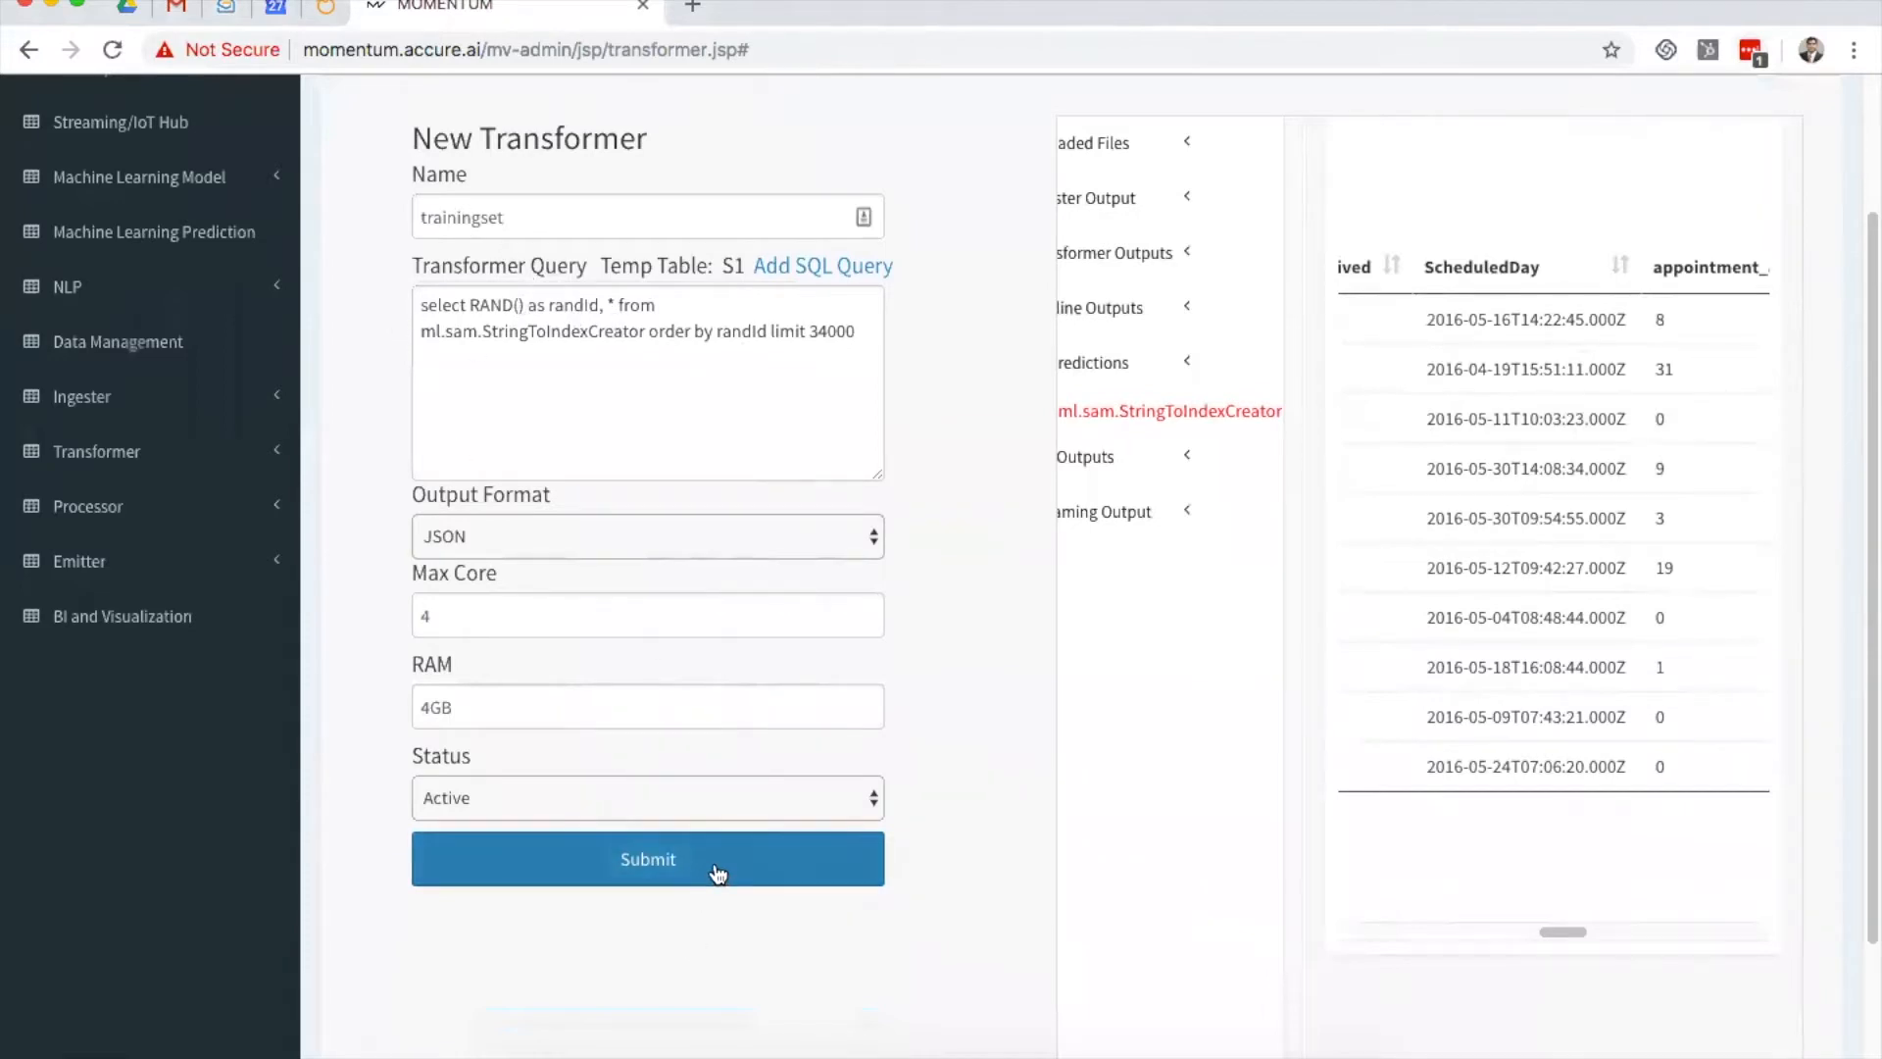
pyautogui.click(861, 324)
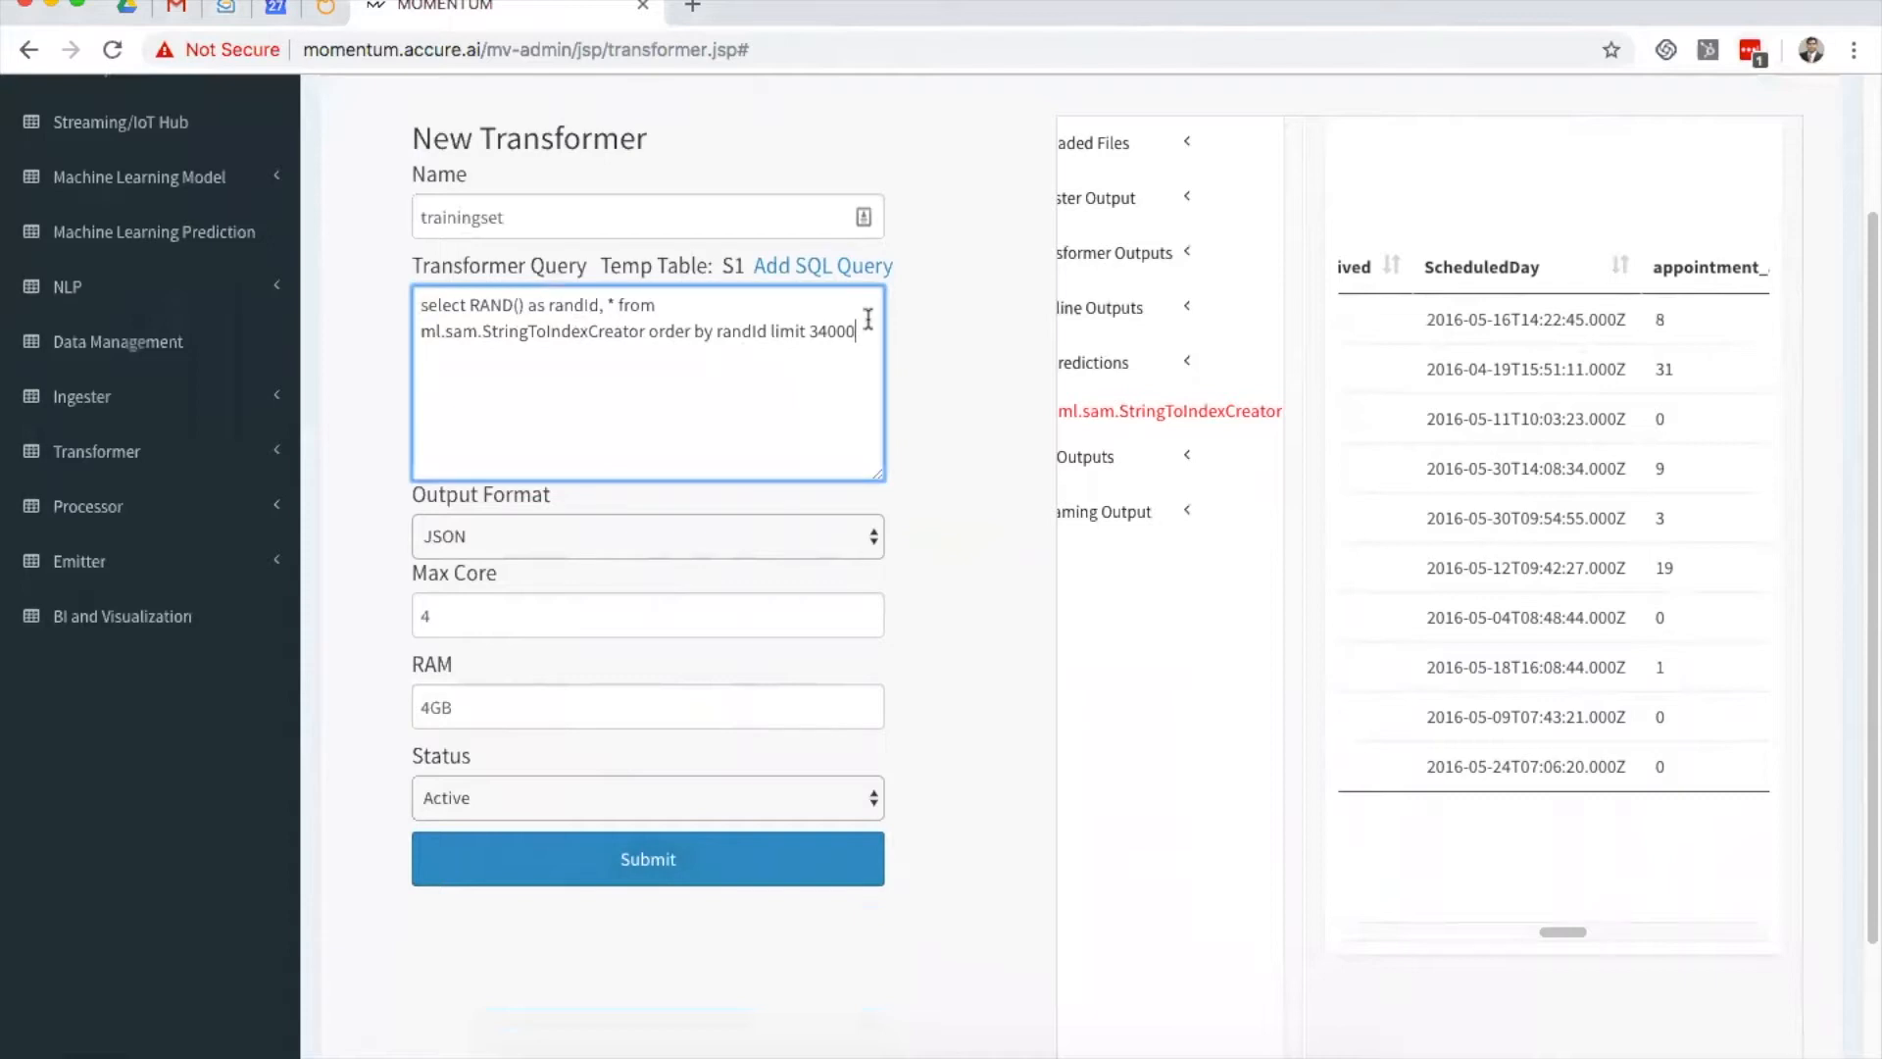
pyautogui.click(737, 863)
pyautogui.click(359, 654)
pyautogui.click(952, 195)
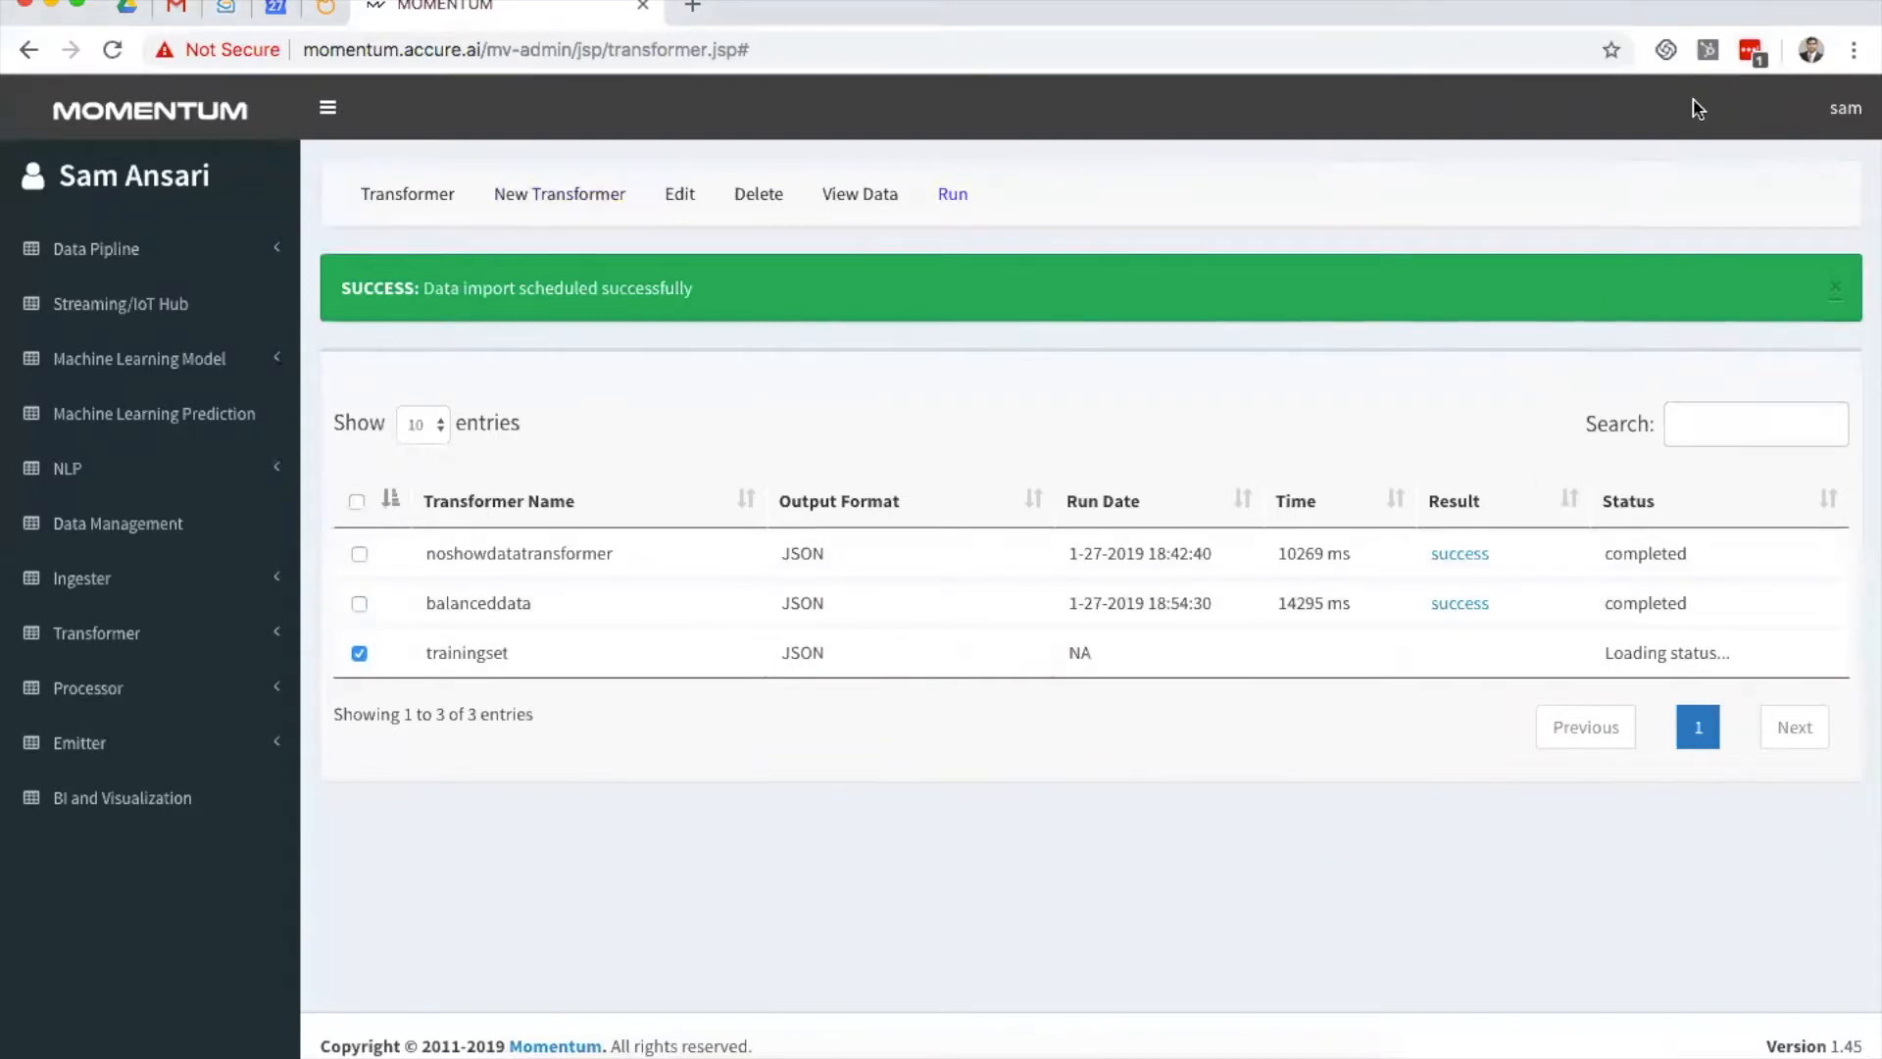
# Step: Create another transformer named testset with JSON output, submit it and run it
pyautogui.click(584, 203)
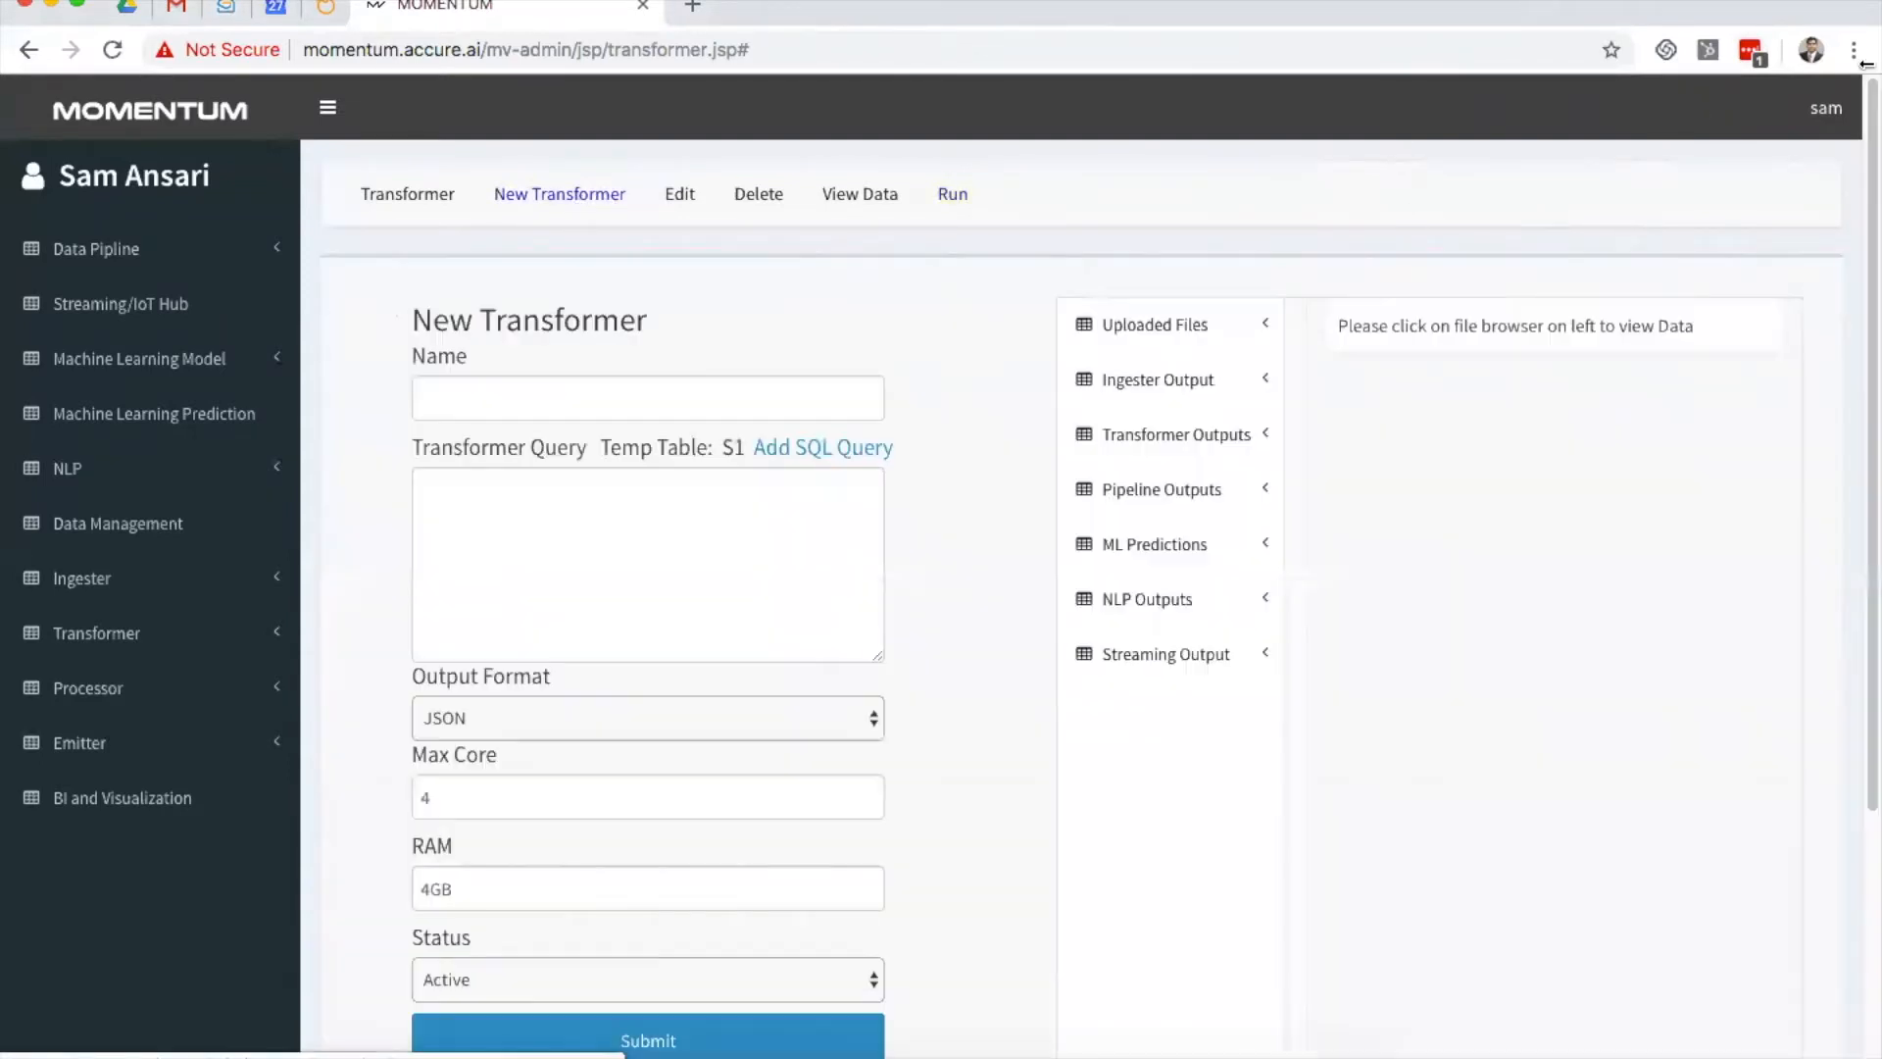
pyautogui.scroll(-2, 1686, 135)
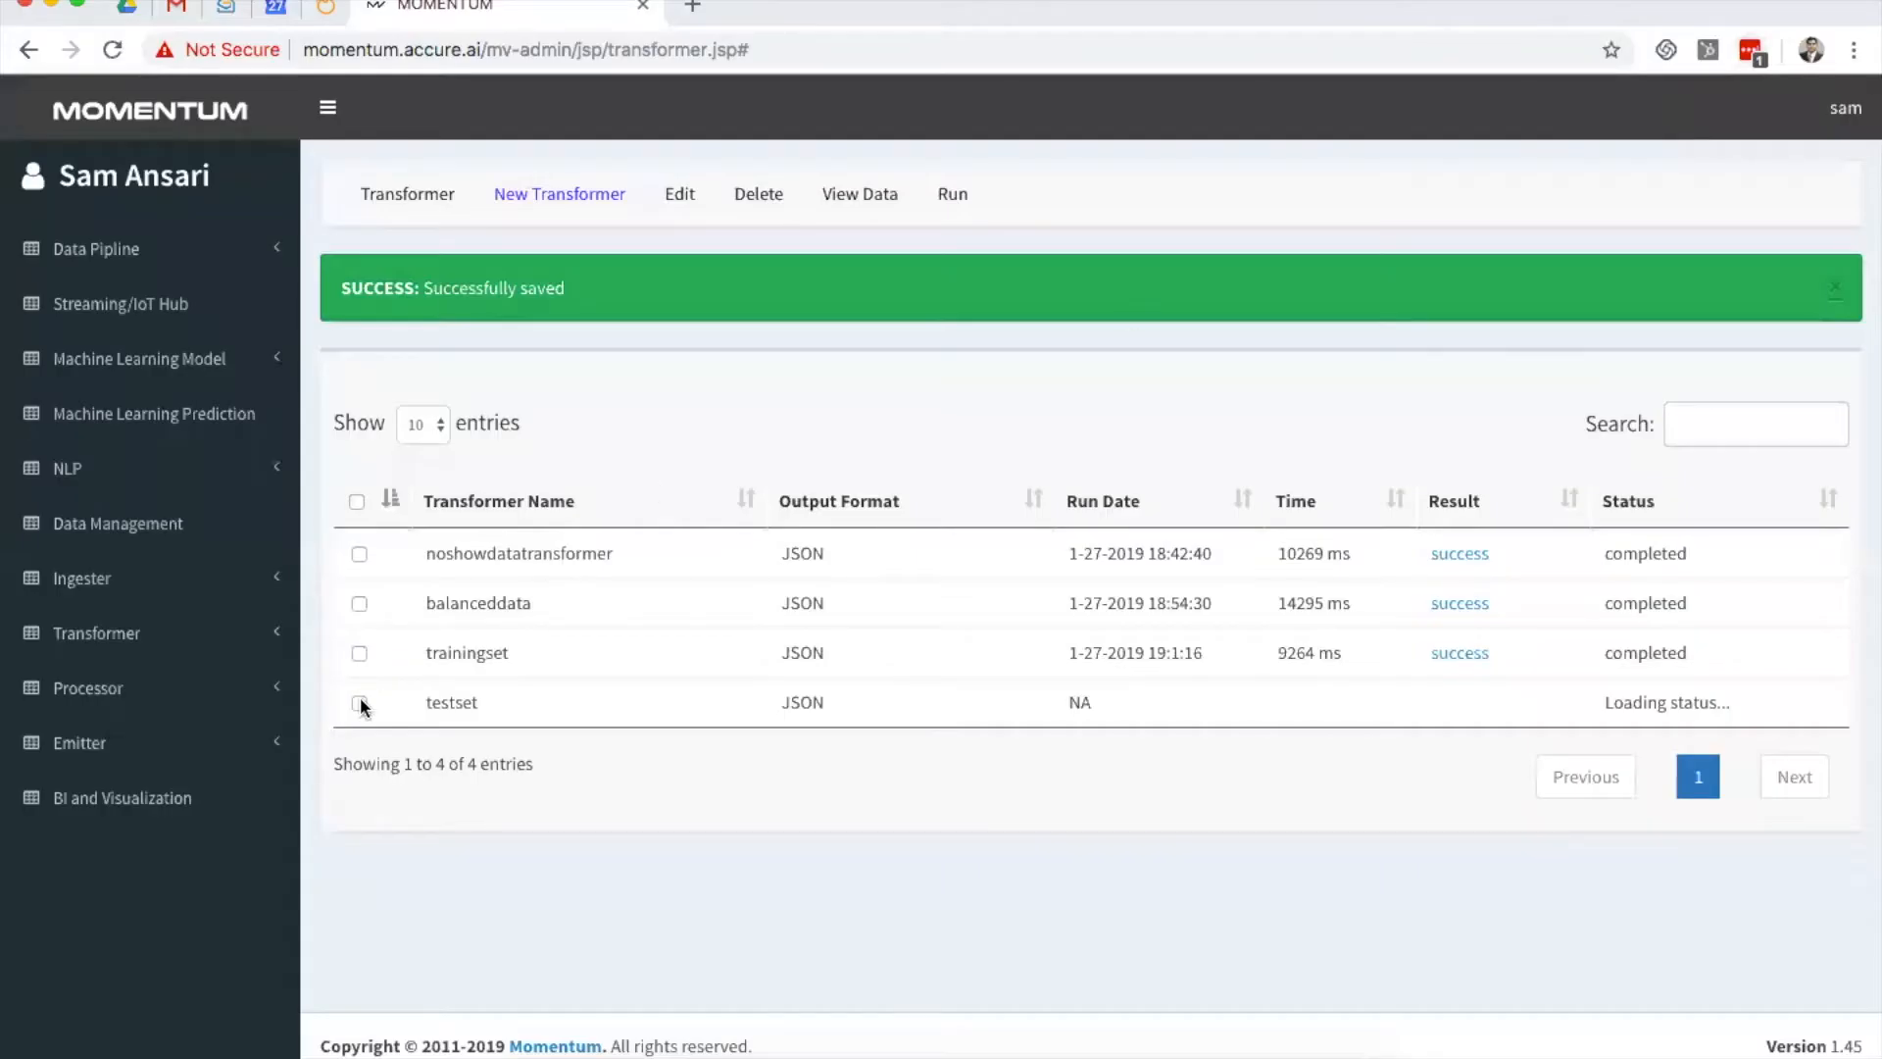
pyautogui.click(360, 702)
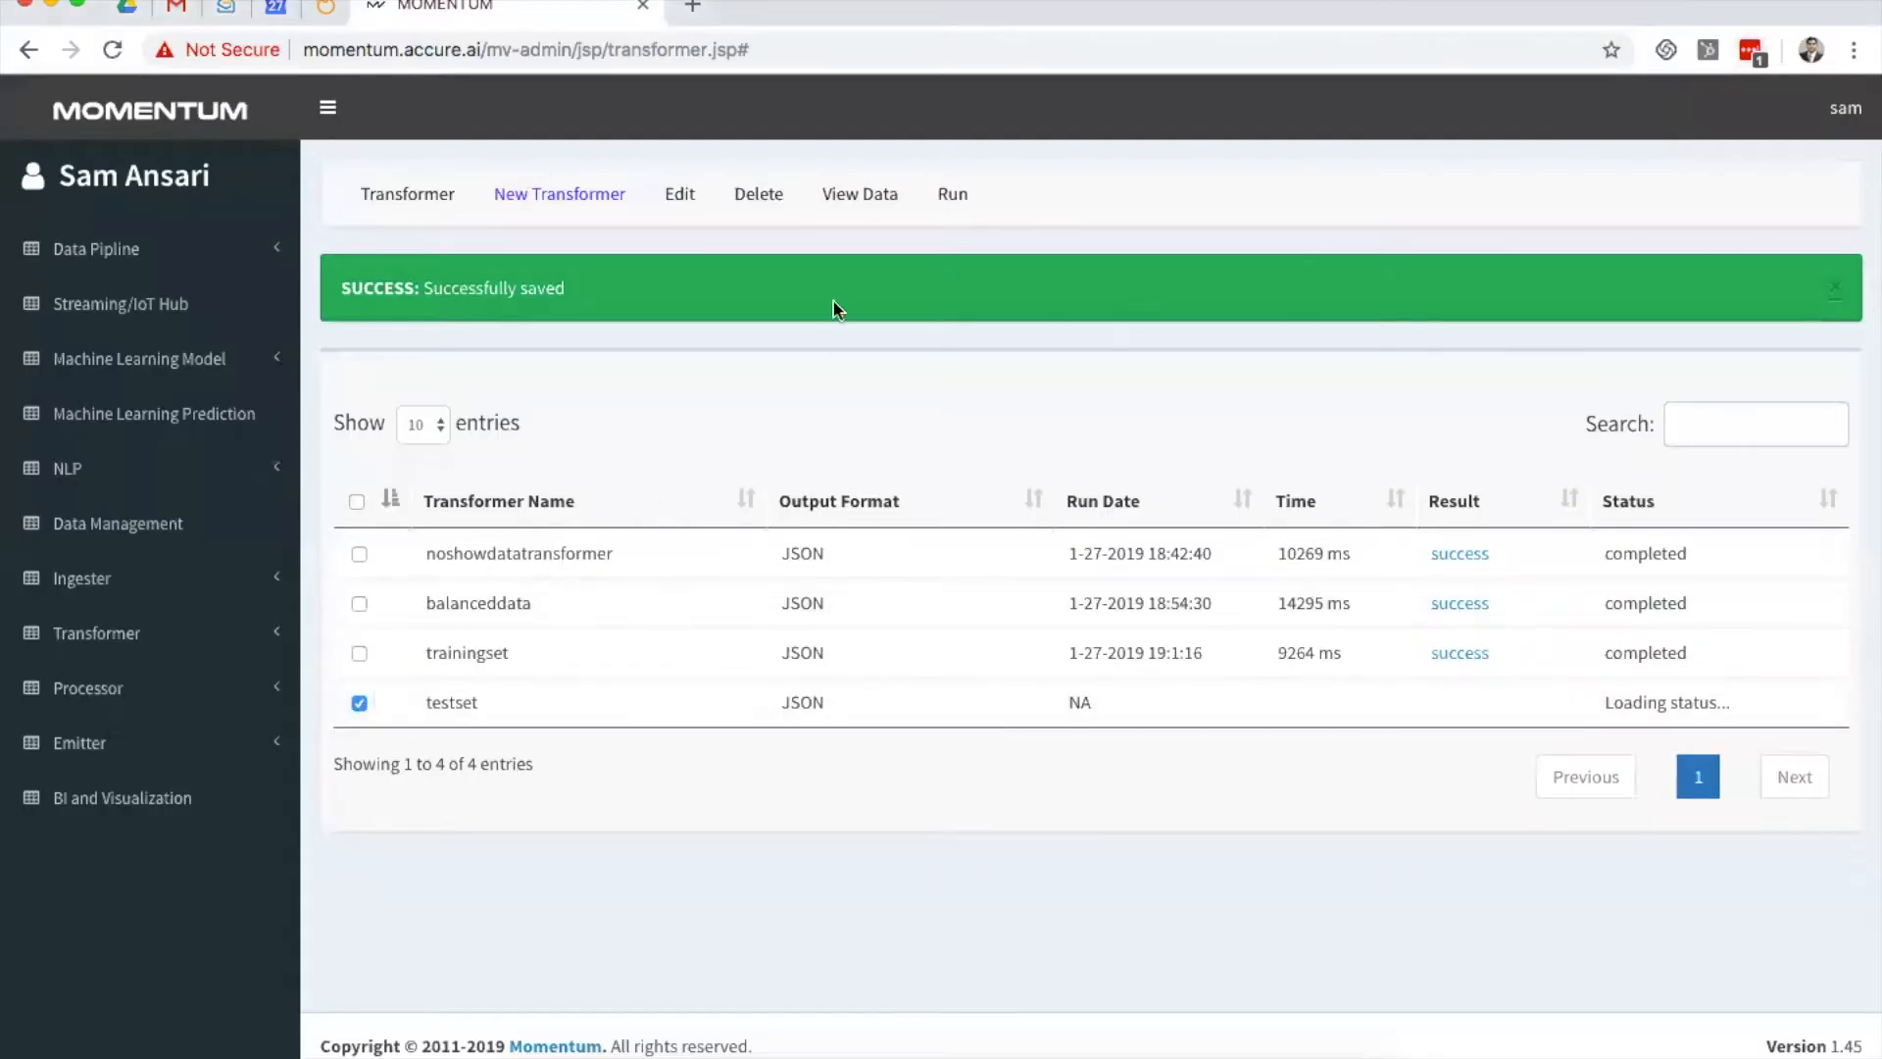
pyautogui.click(949, 193)
# Step: View the trainingset transformer's output data and look through its columns
pyautogui.click(359, 702)
pyautogui.click(359, 652)
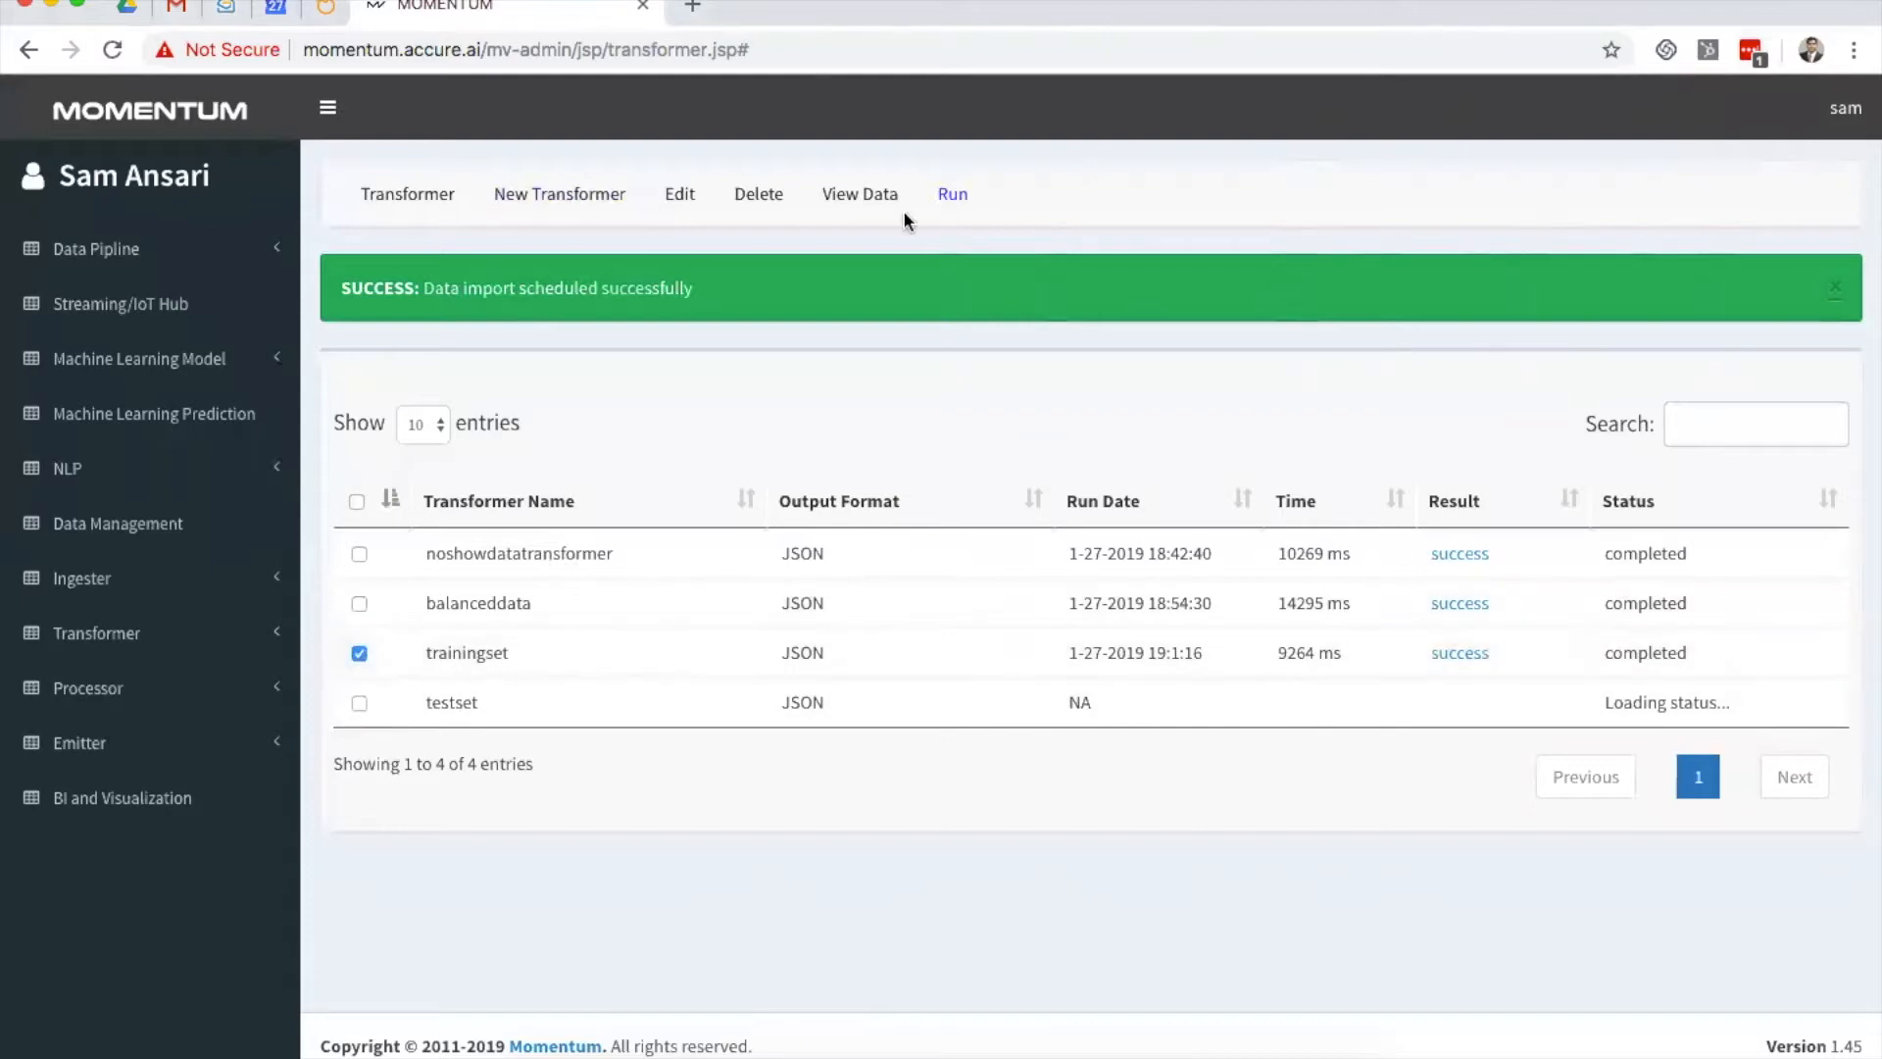
pyautogui.click(860, 193)
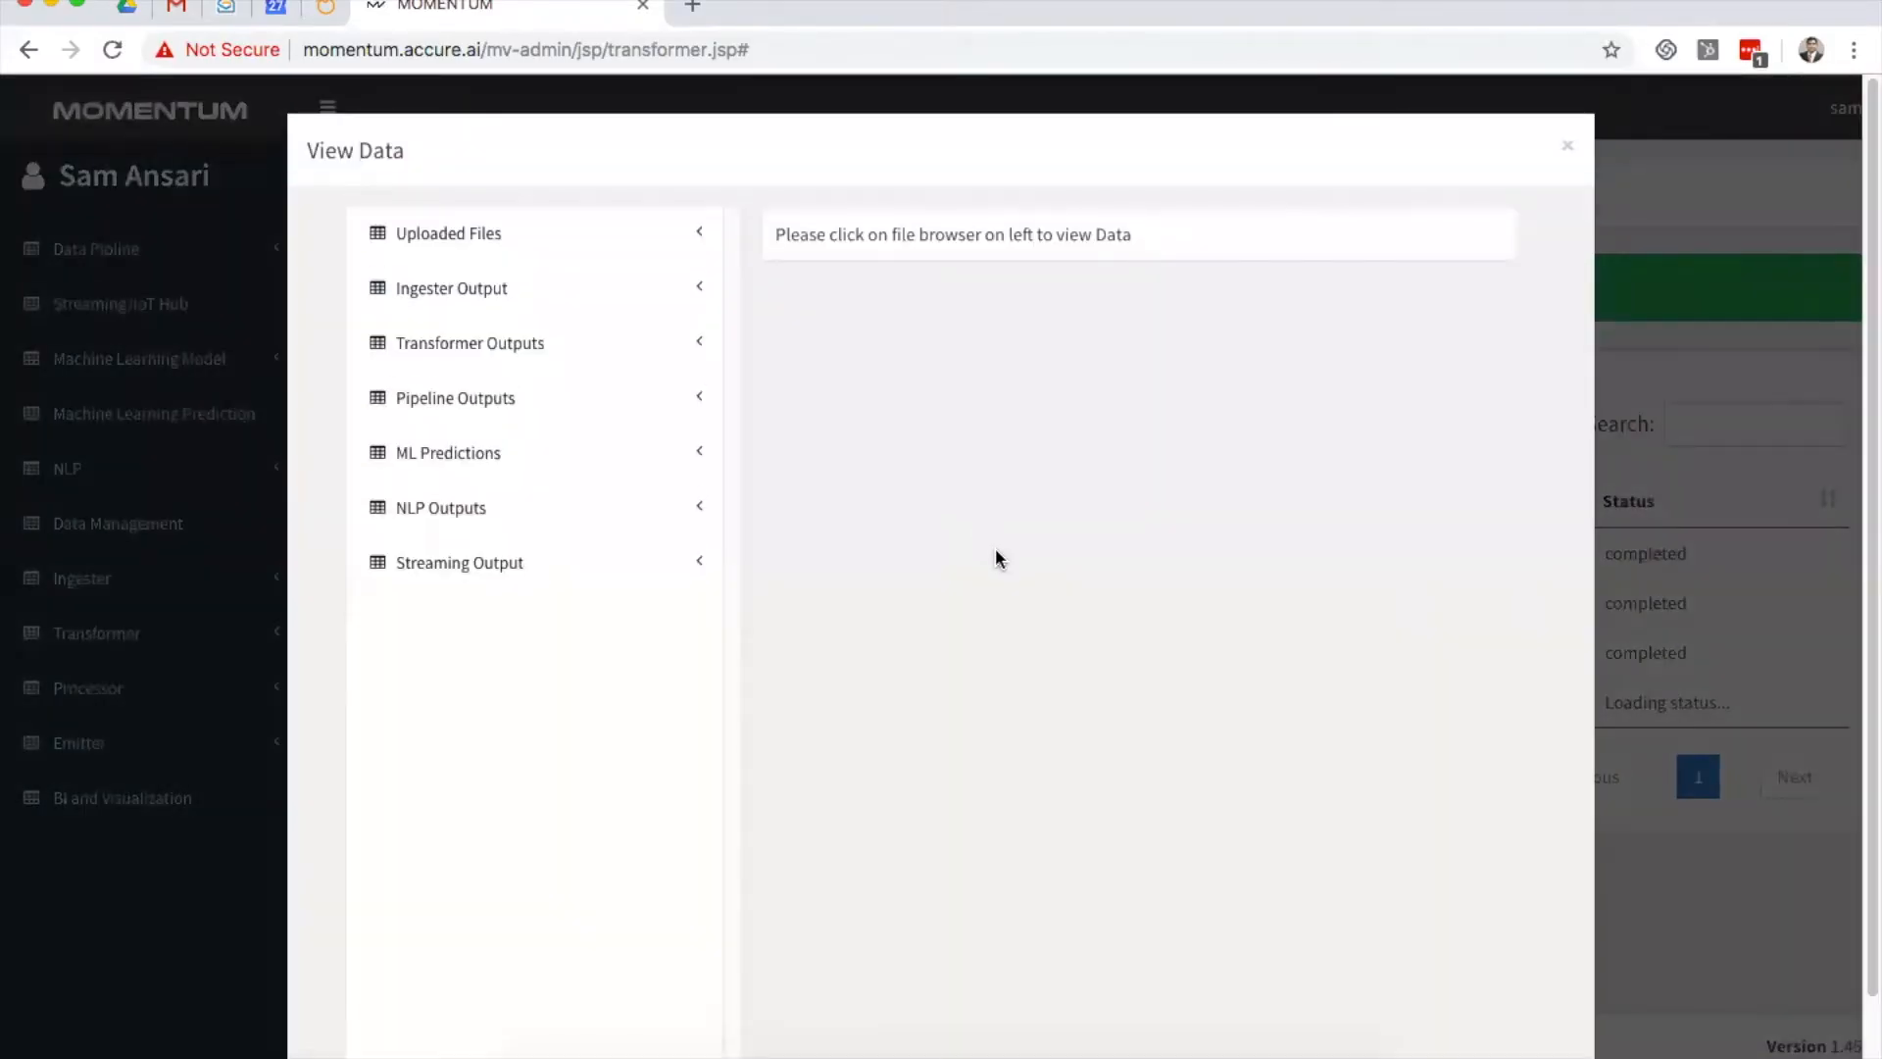
pyautogui.hscroll(2, 998, 555)
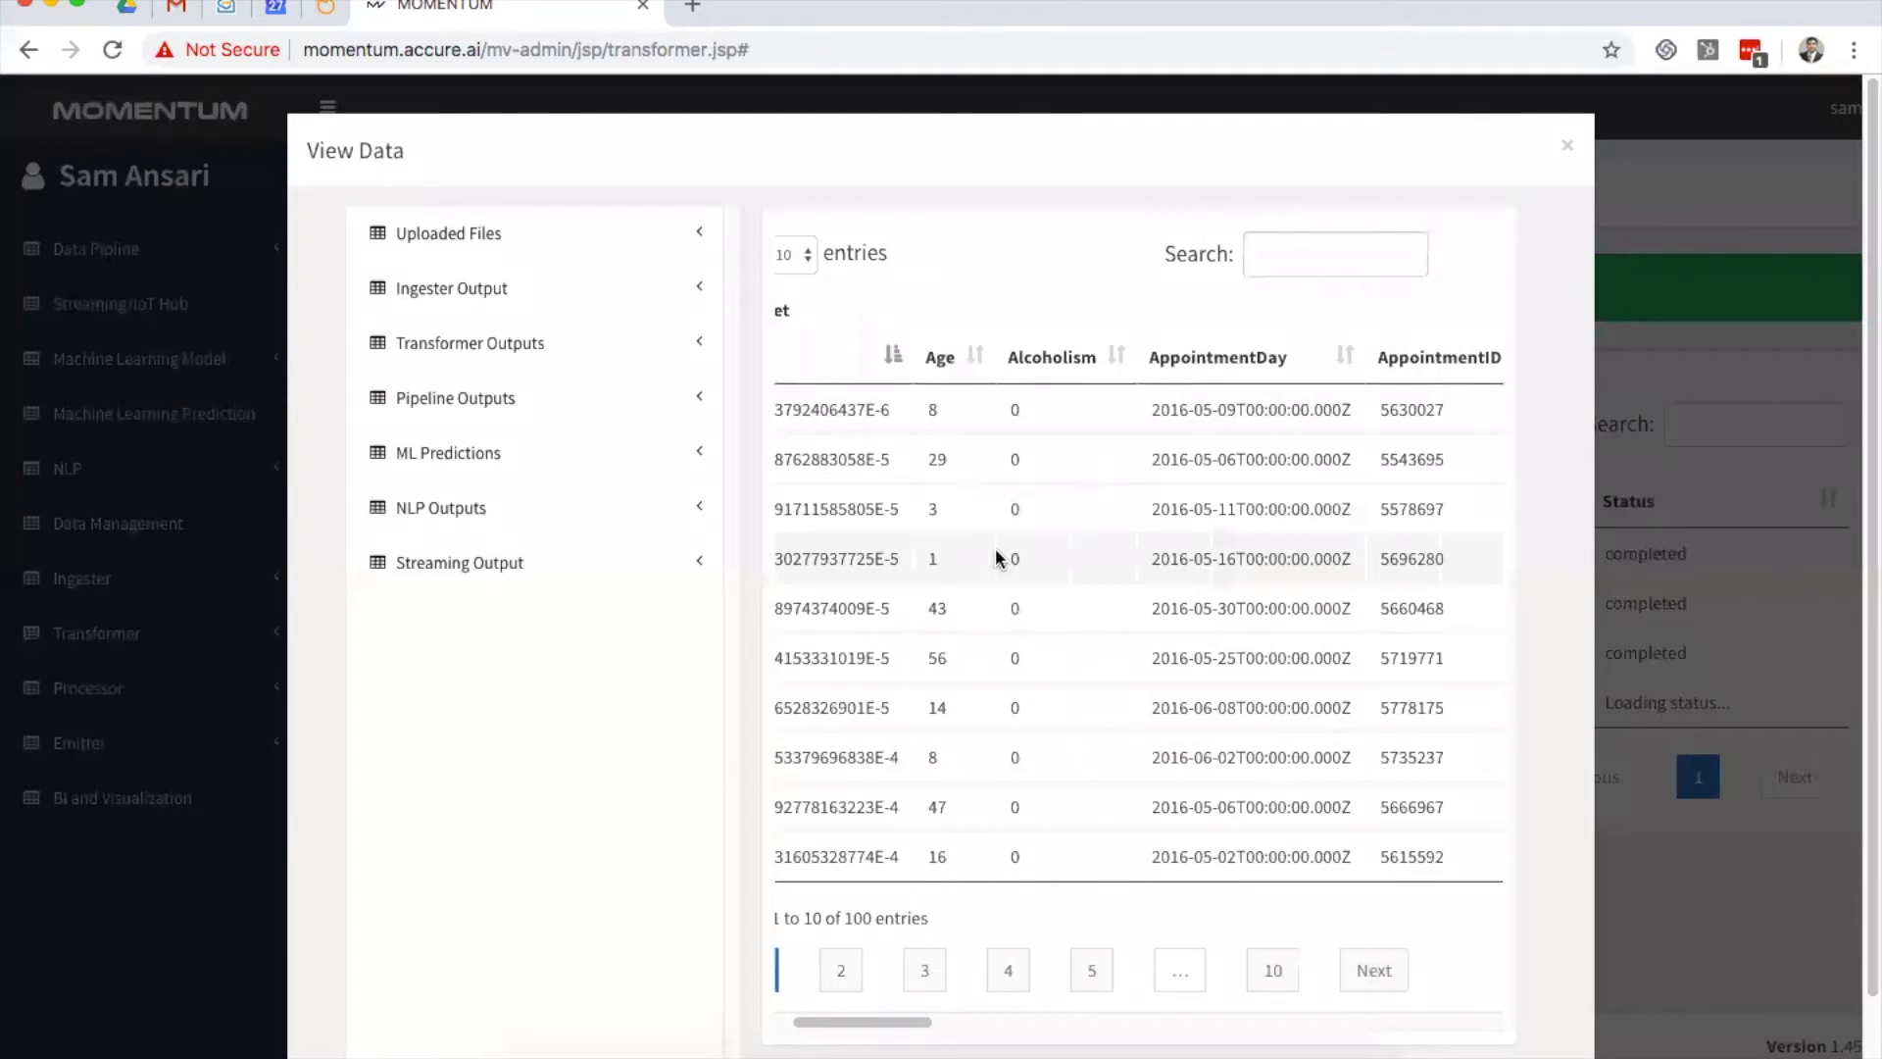
pyautogui.hscroll(15, 998, 557)
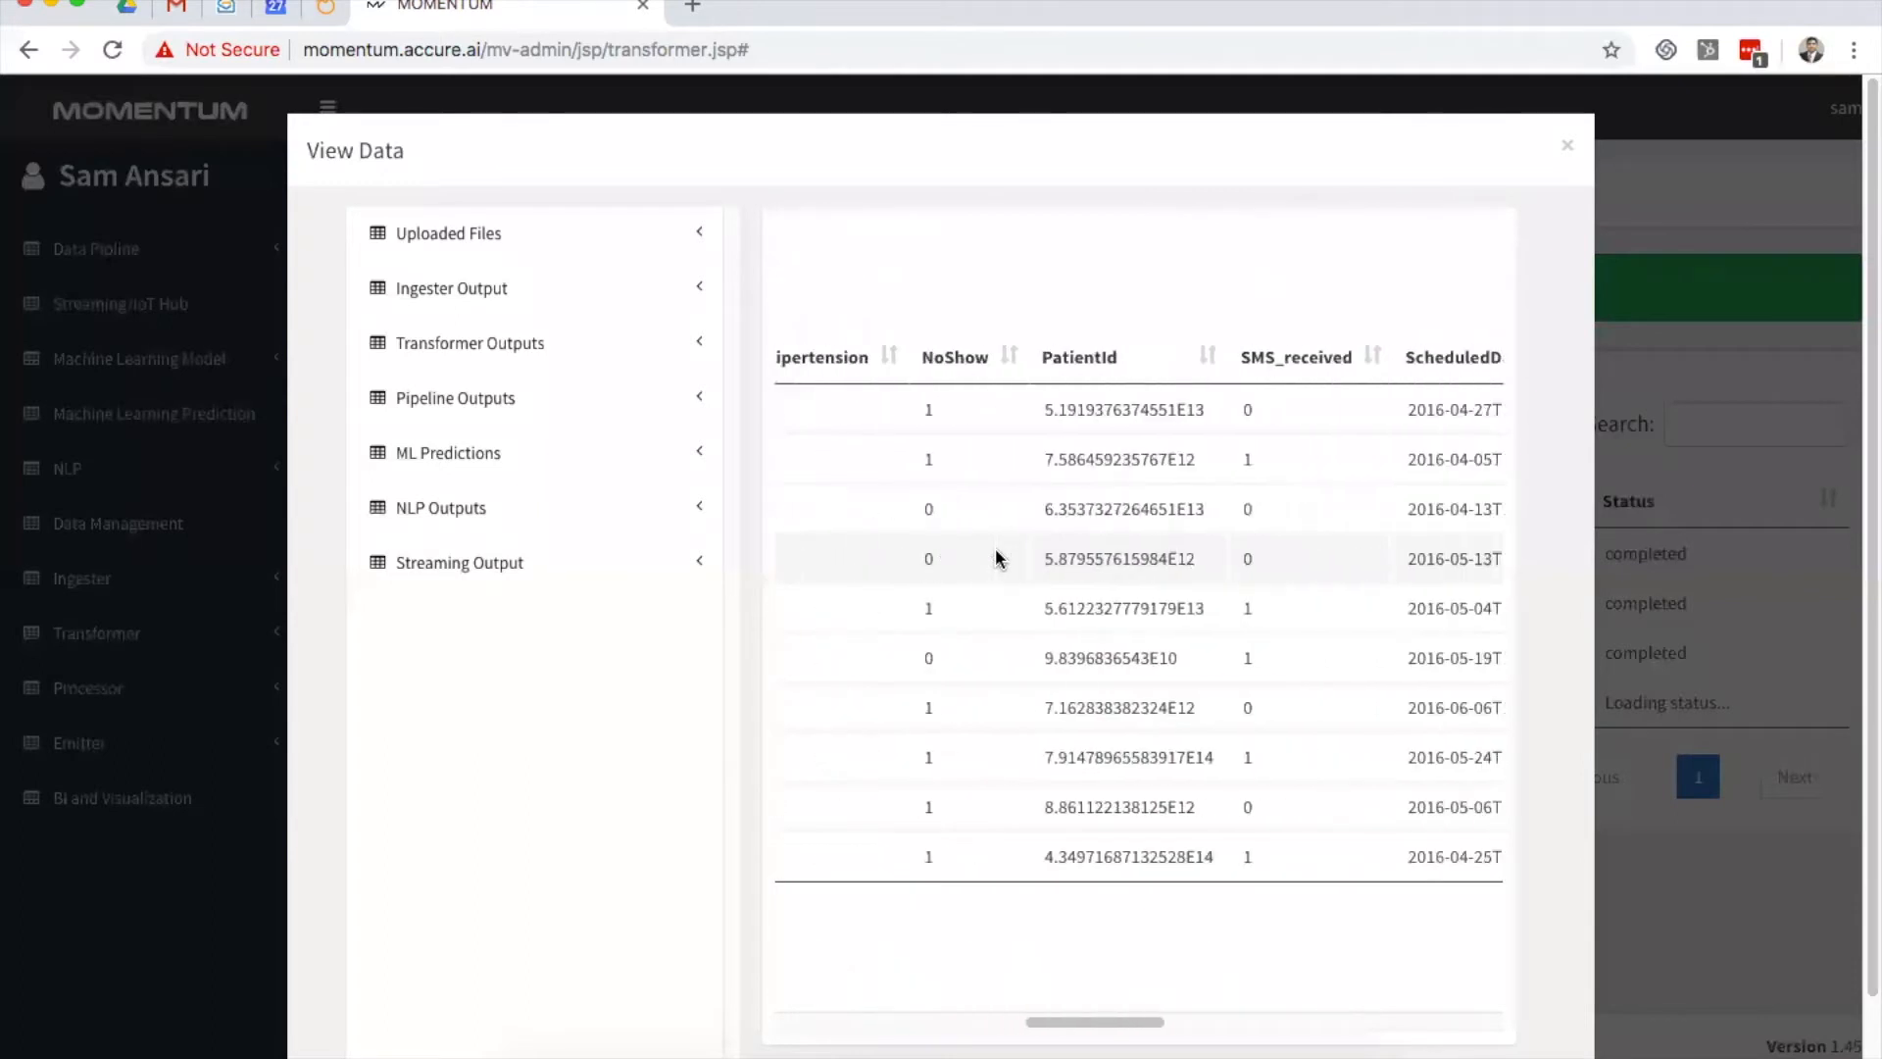
pyautogui.click(1567, 146)
# Step: Refresh the transformer list and view the testset transformer's output data
pyautogui.click(388, 199)
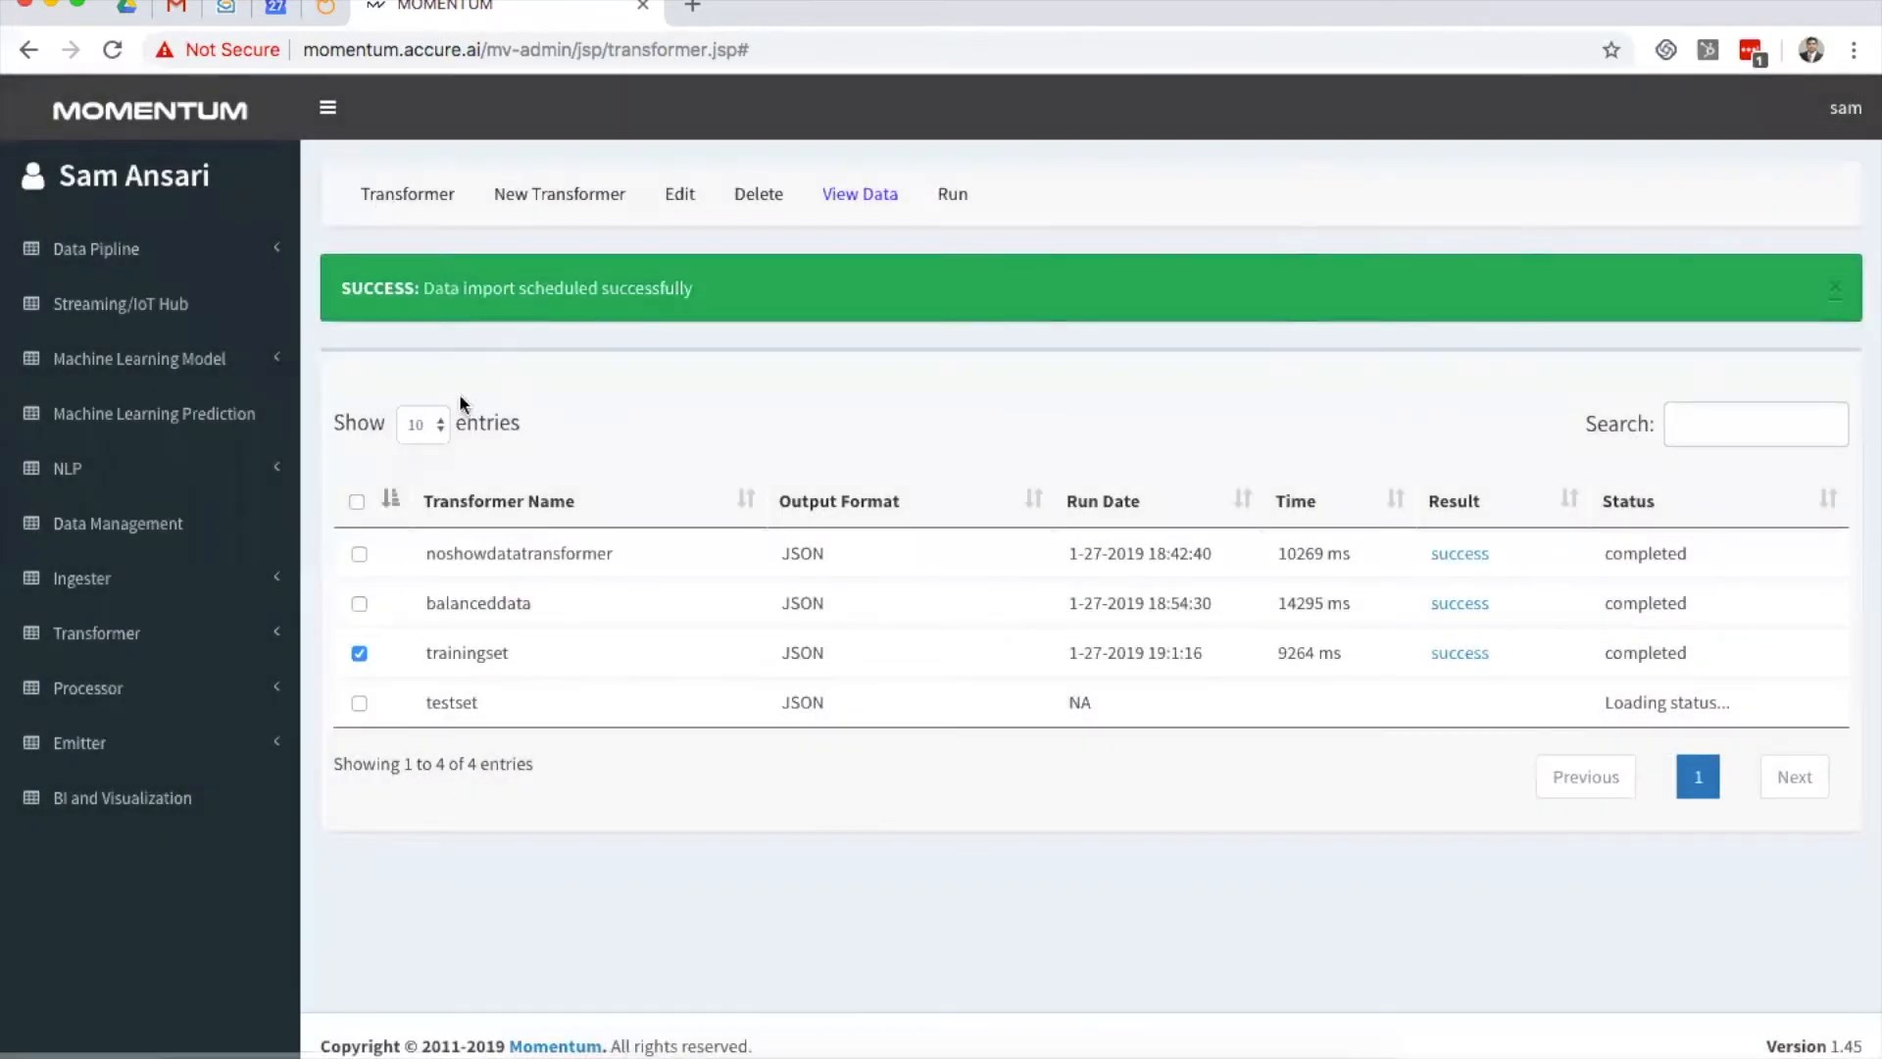
pyautogui.click(358, 702)
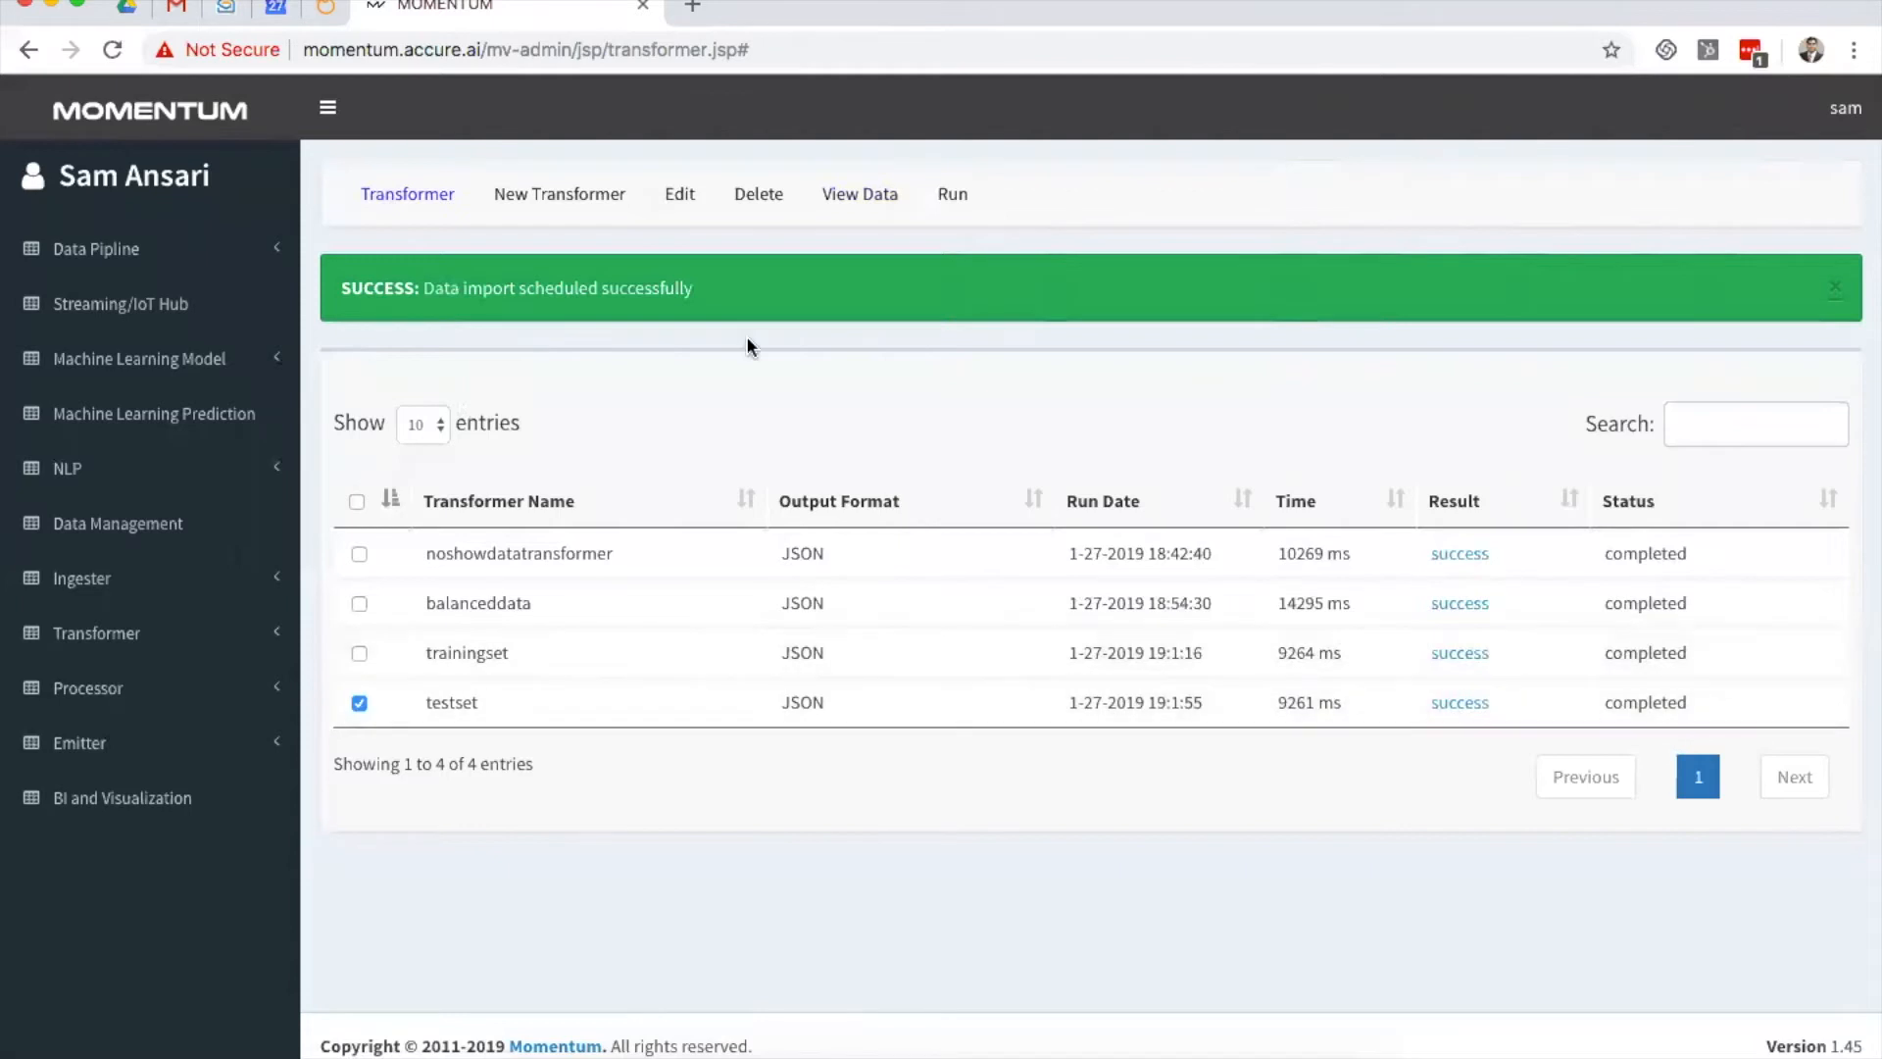
pyautogui.click(840, 201)
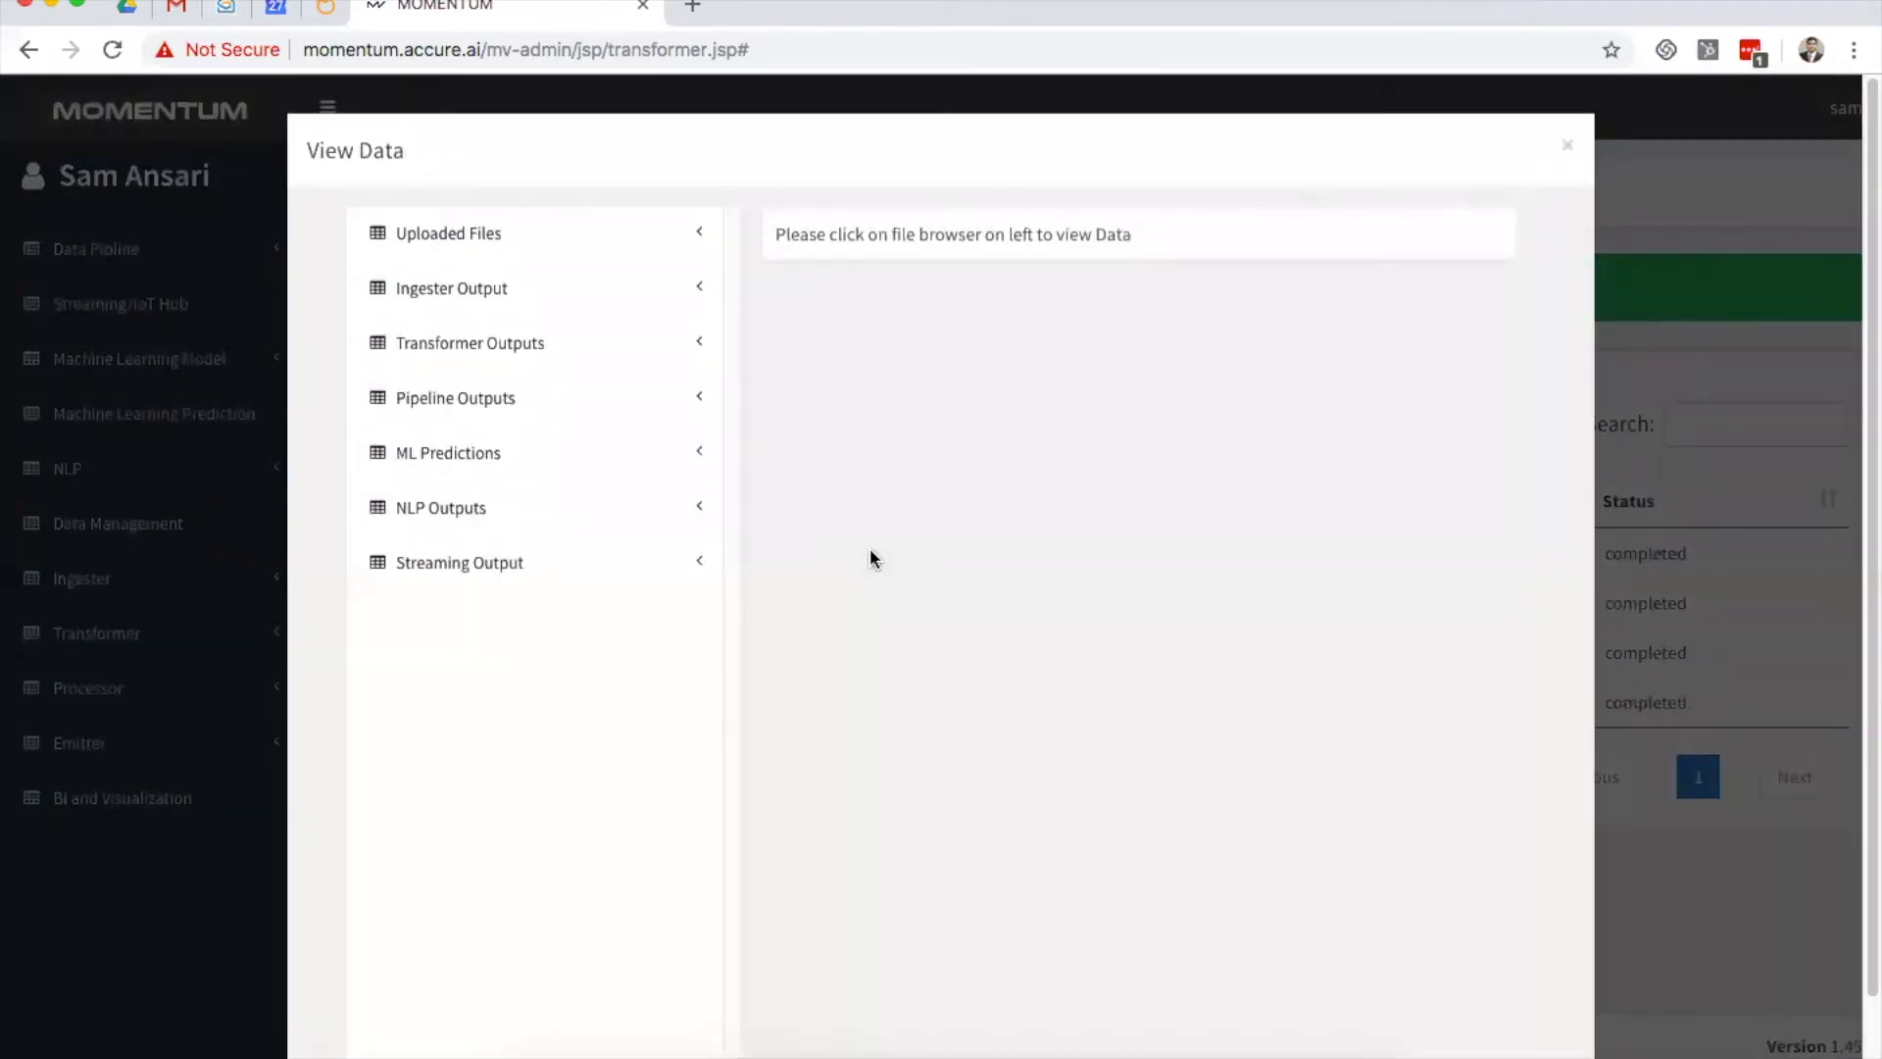
pyautogui.hscroll(1, 870, 551)
pyautogui.hscroll(15, 871, 551)
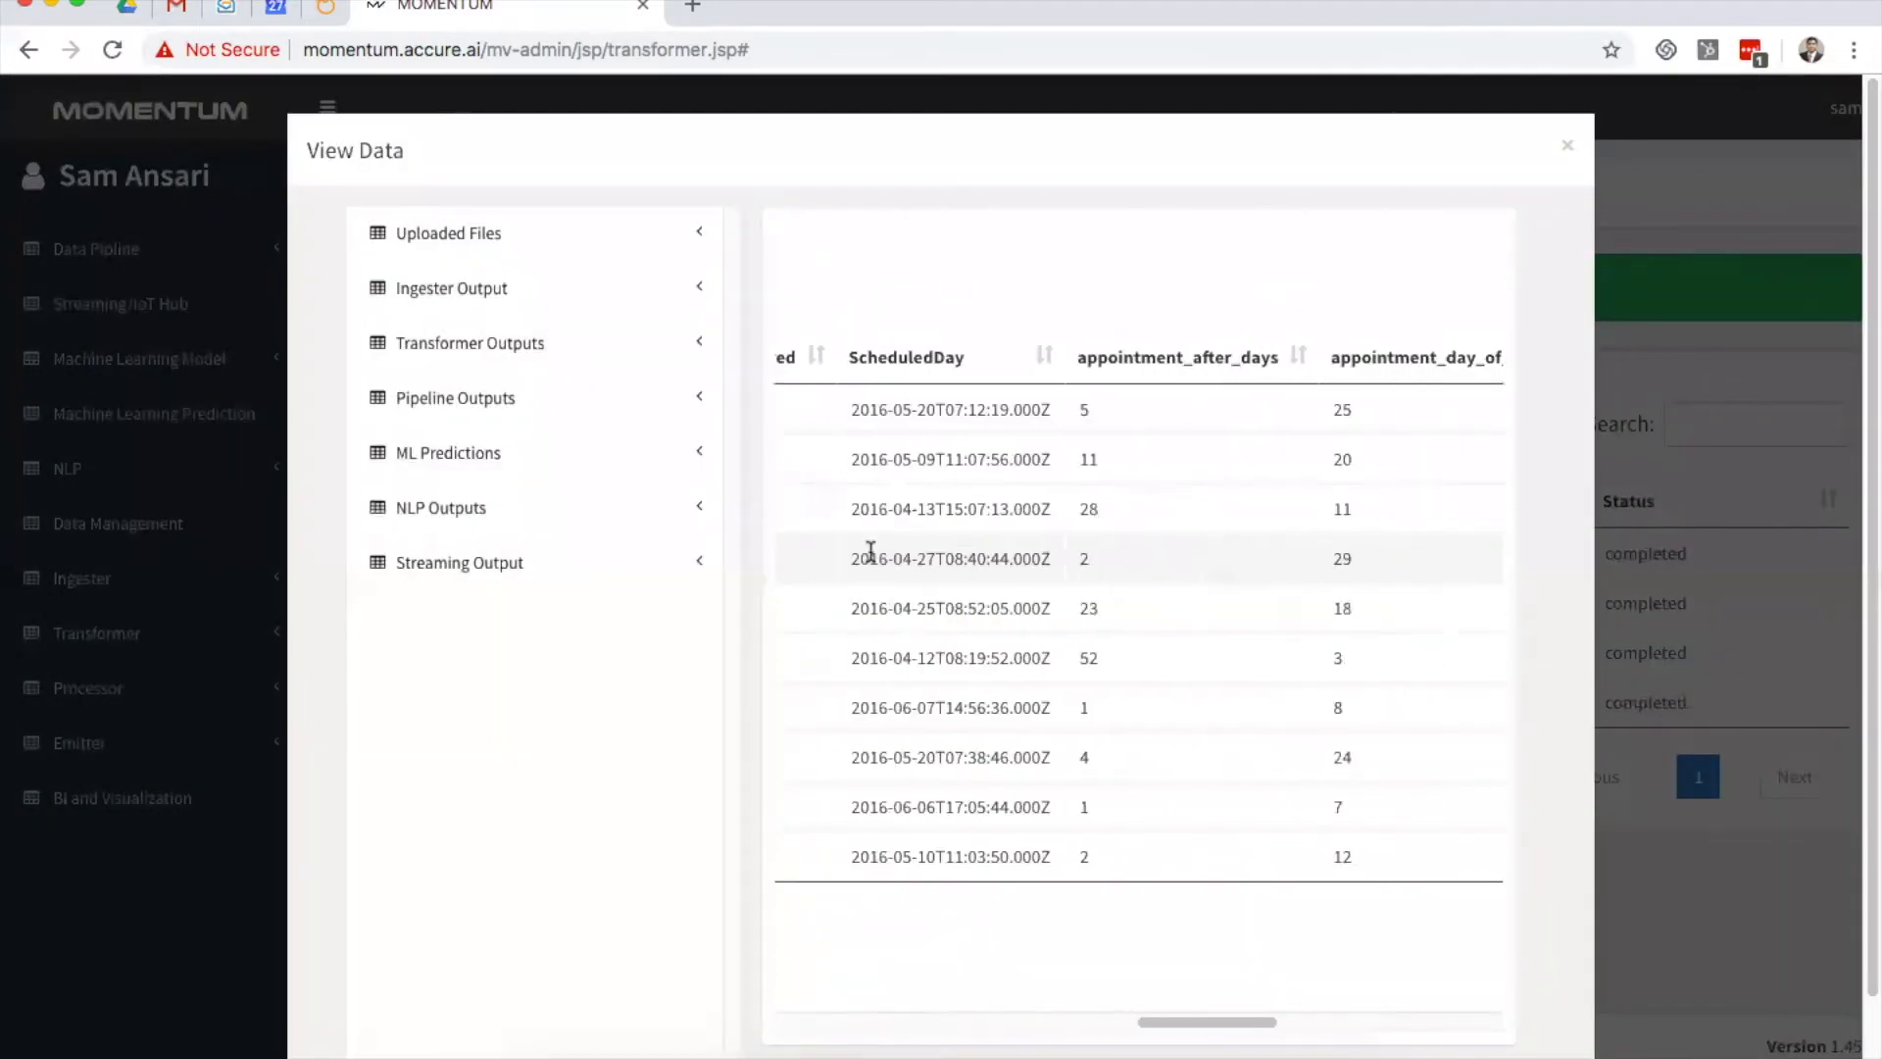
pyautogui.click(1567, 147)
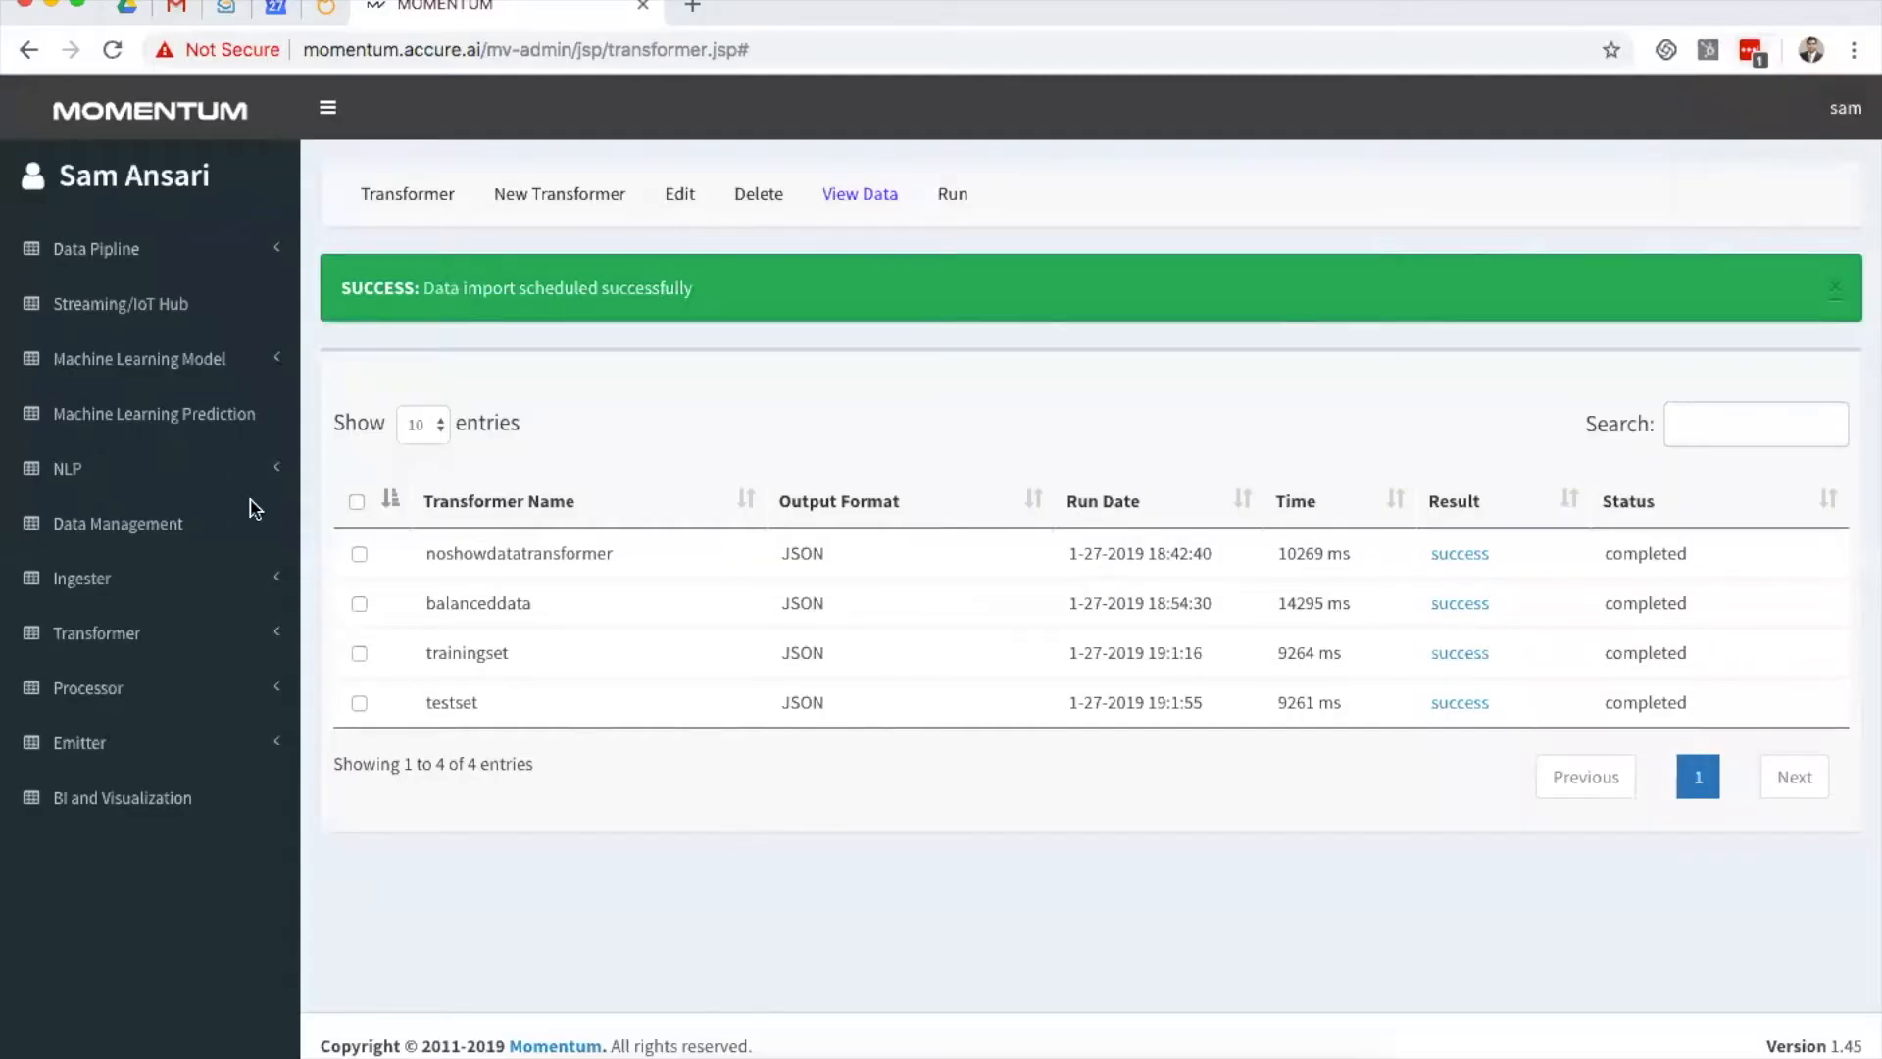
# Step: Create a Deep Learning/ Artificial Neural Network/ Multilayer Perceptron Classifier model named NoShowANNModel with version 1.0
pyautogui.click(197, 378)
pyautogui.click(111, 406)
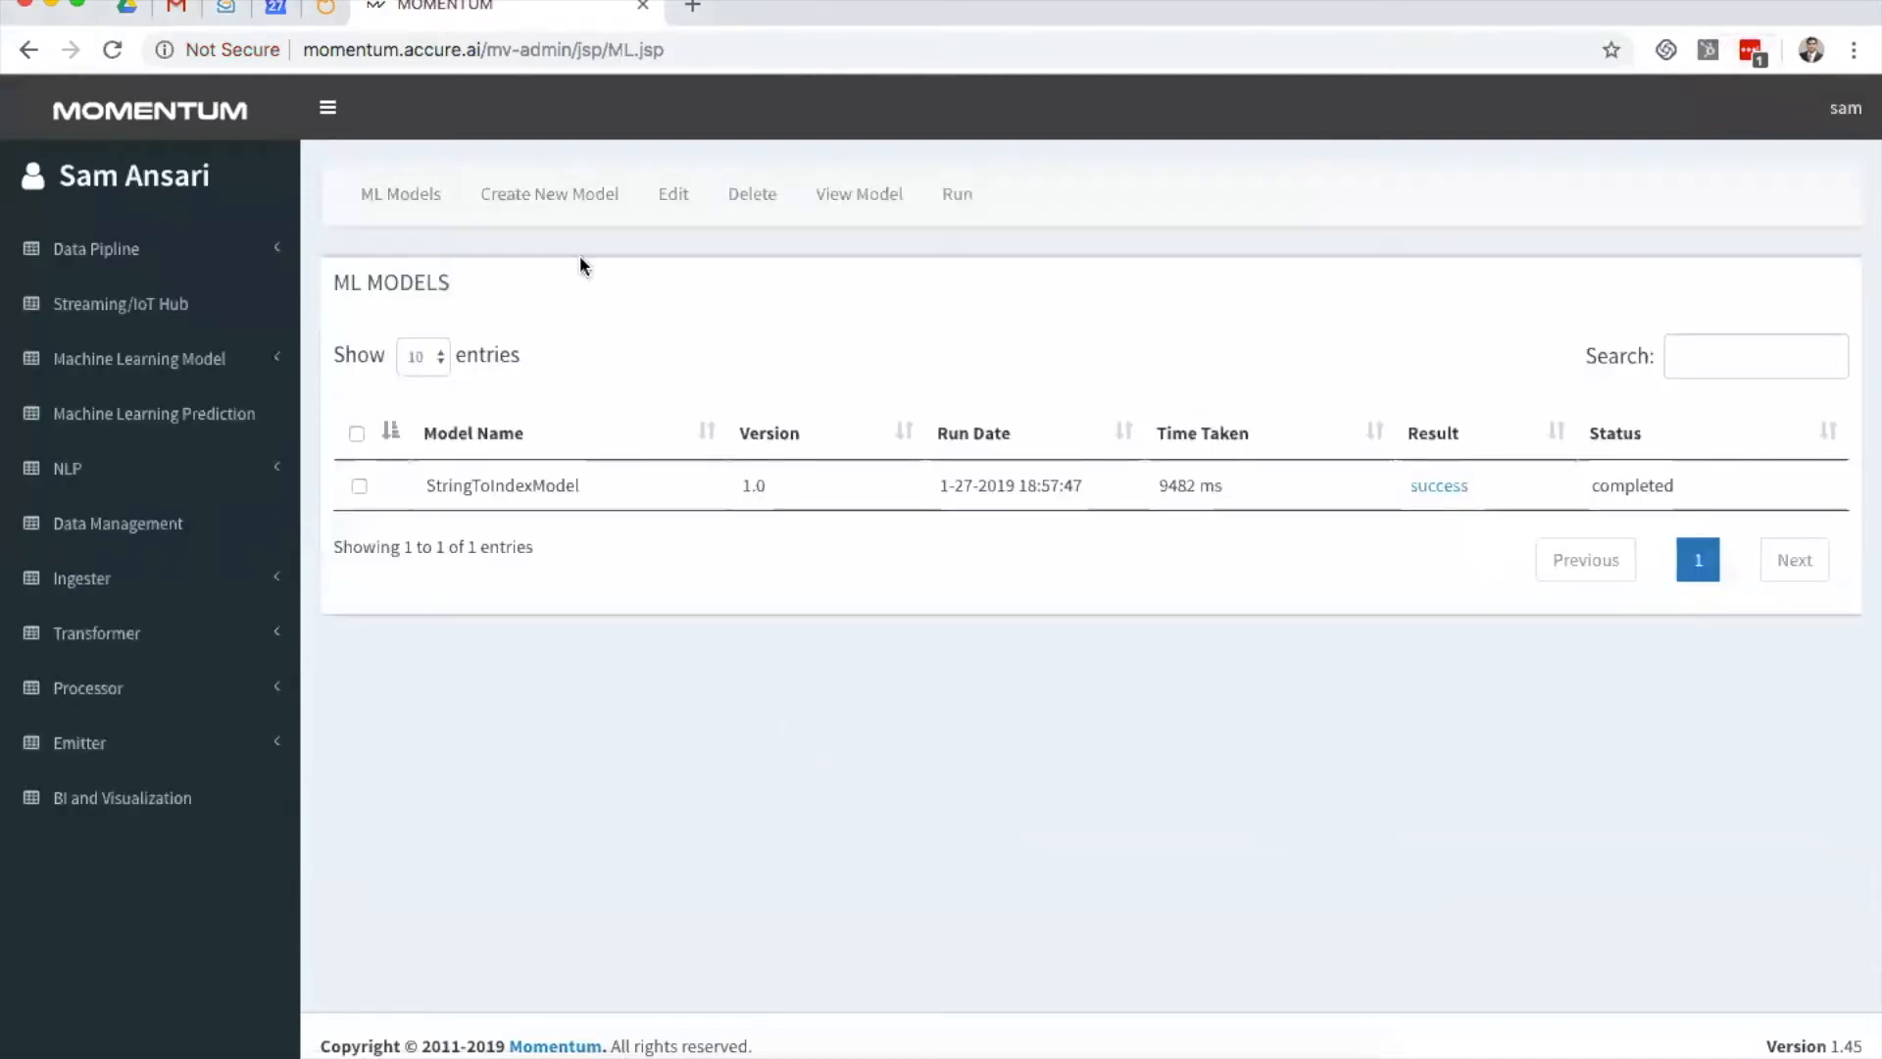
pyautogui.click(520, 200)
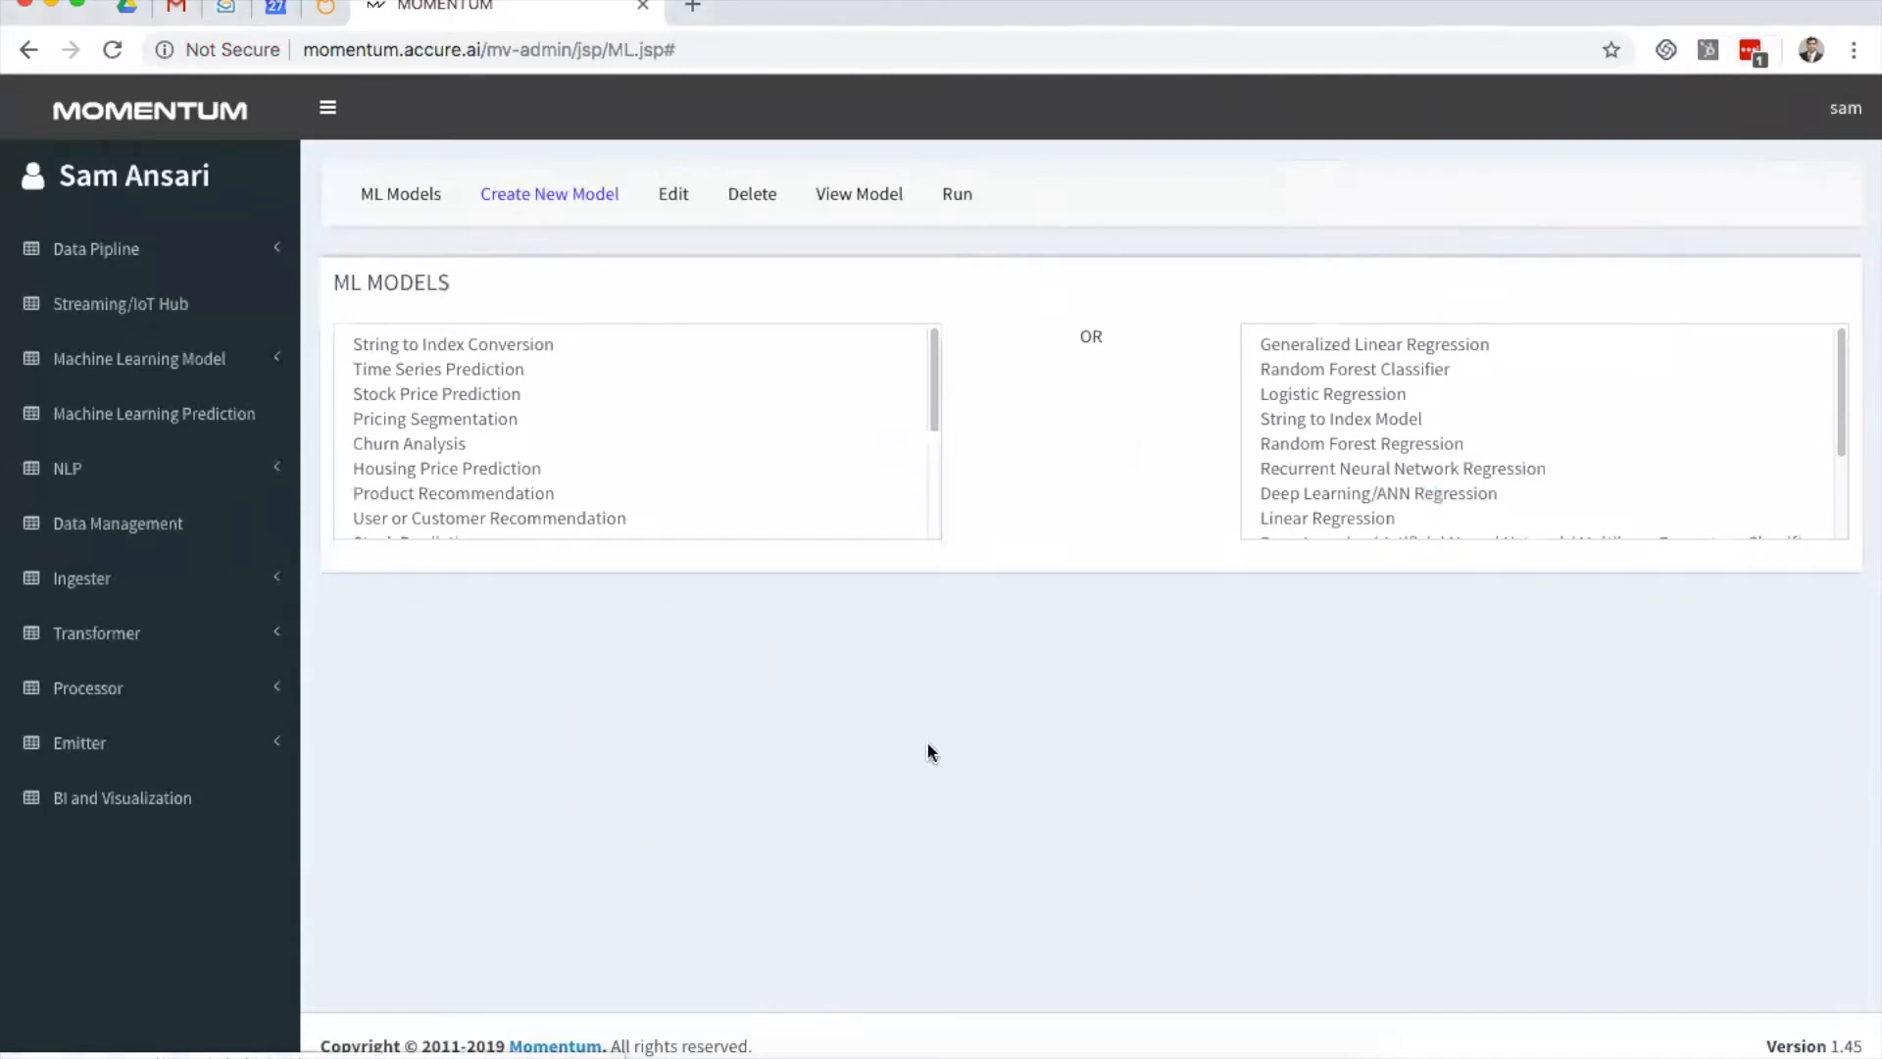
pyautogui.moveTo(1842, 381); pyautogui.dragTo(1839, 458)
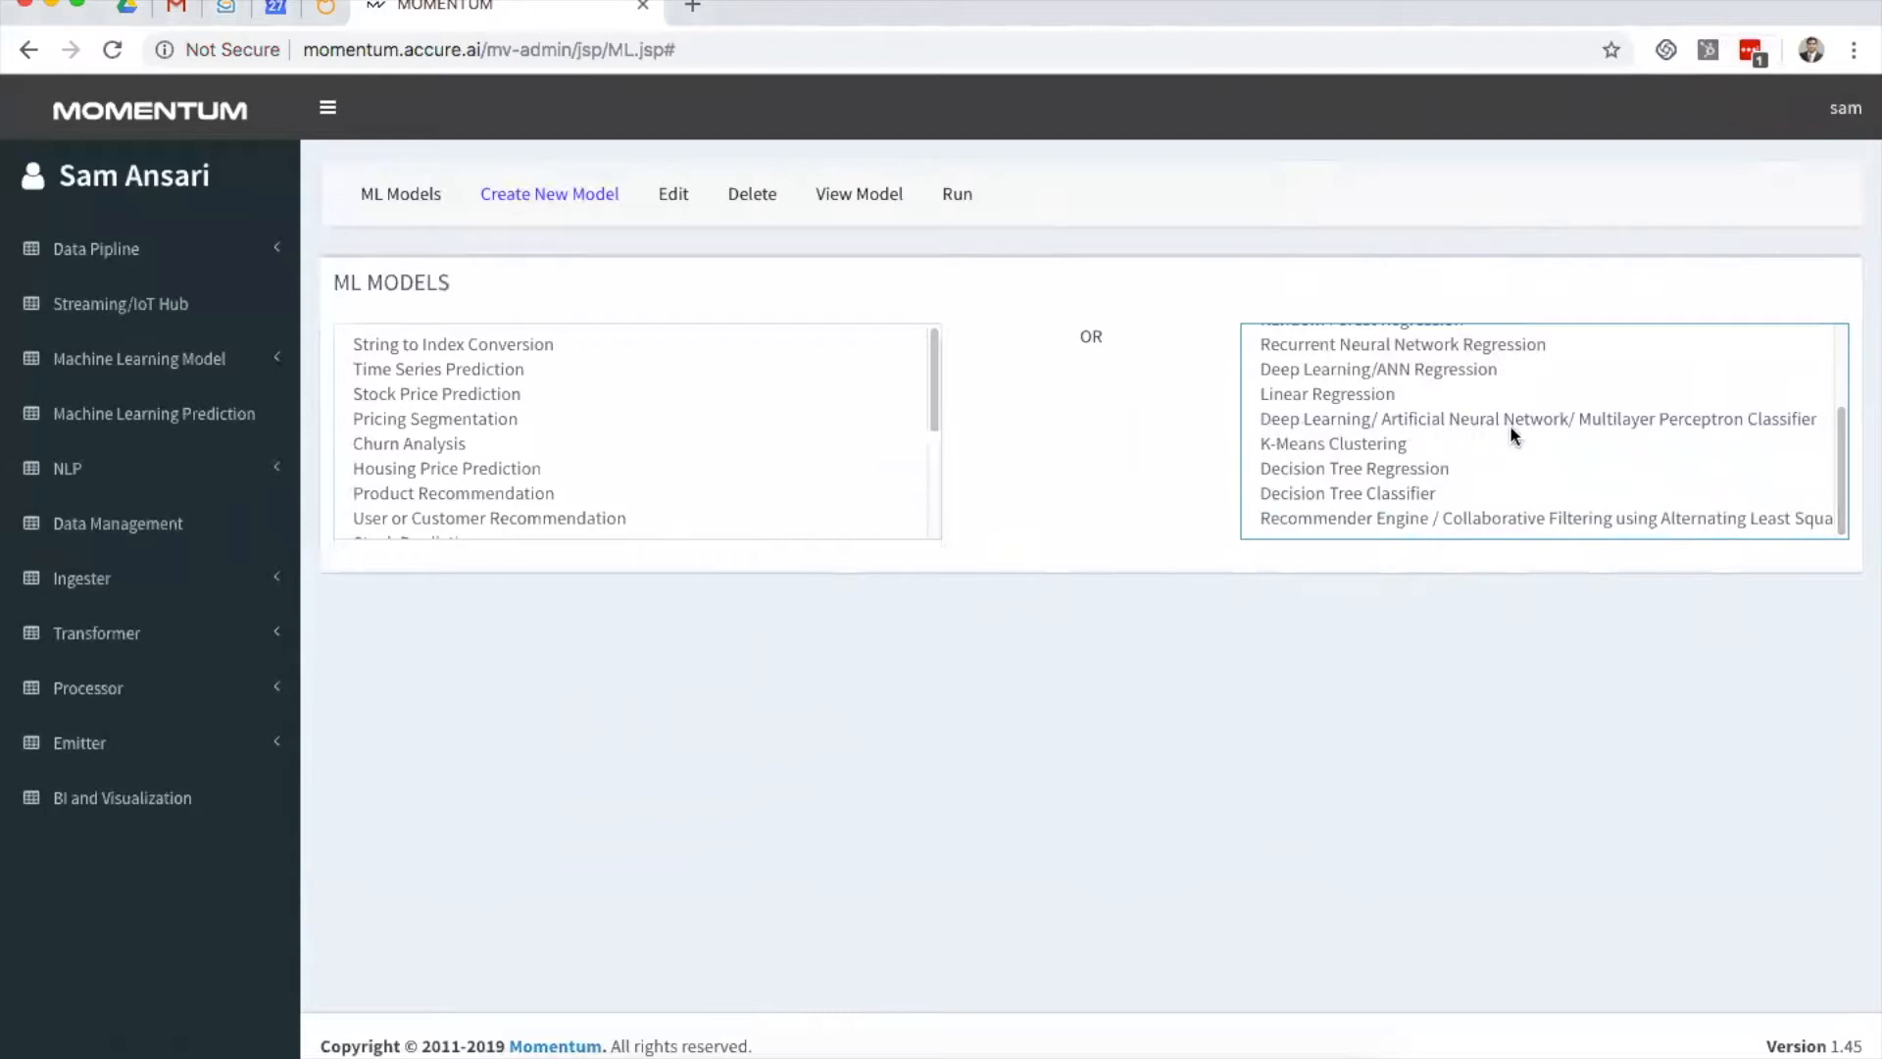
pyautogui.doubleClick(1631, 417)
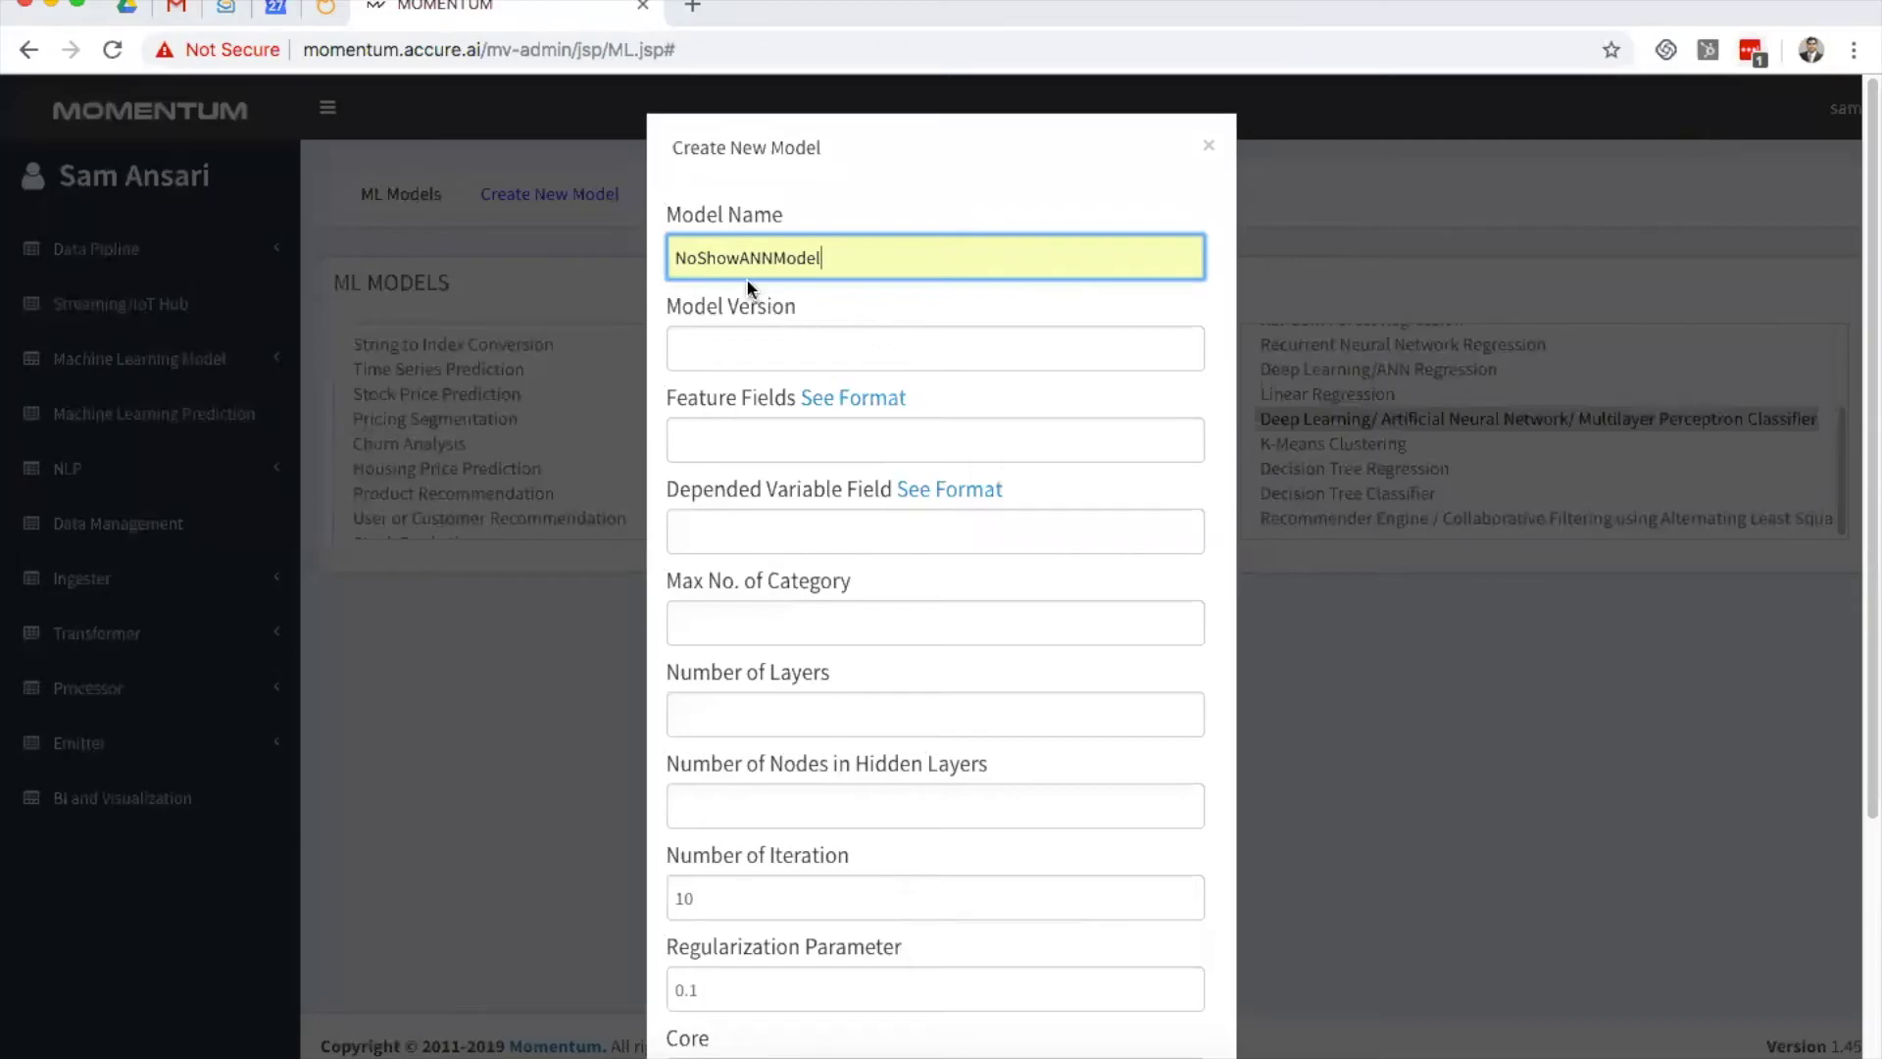
pyautogui.click(735, 345)
pyautogui.write('1.0')
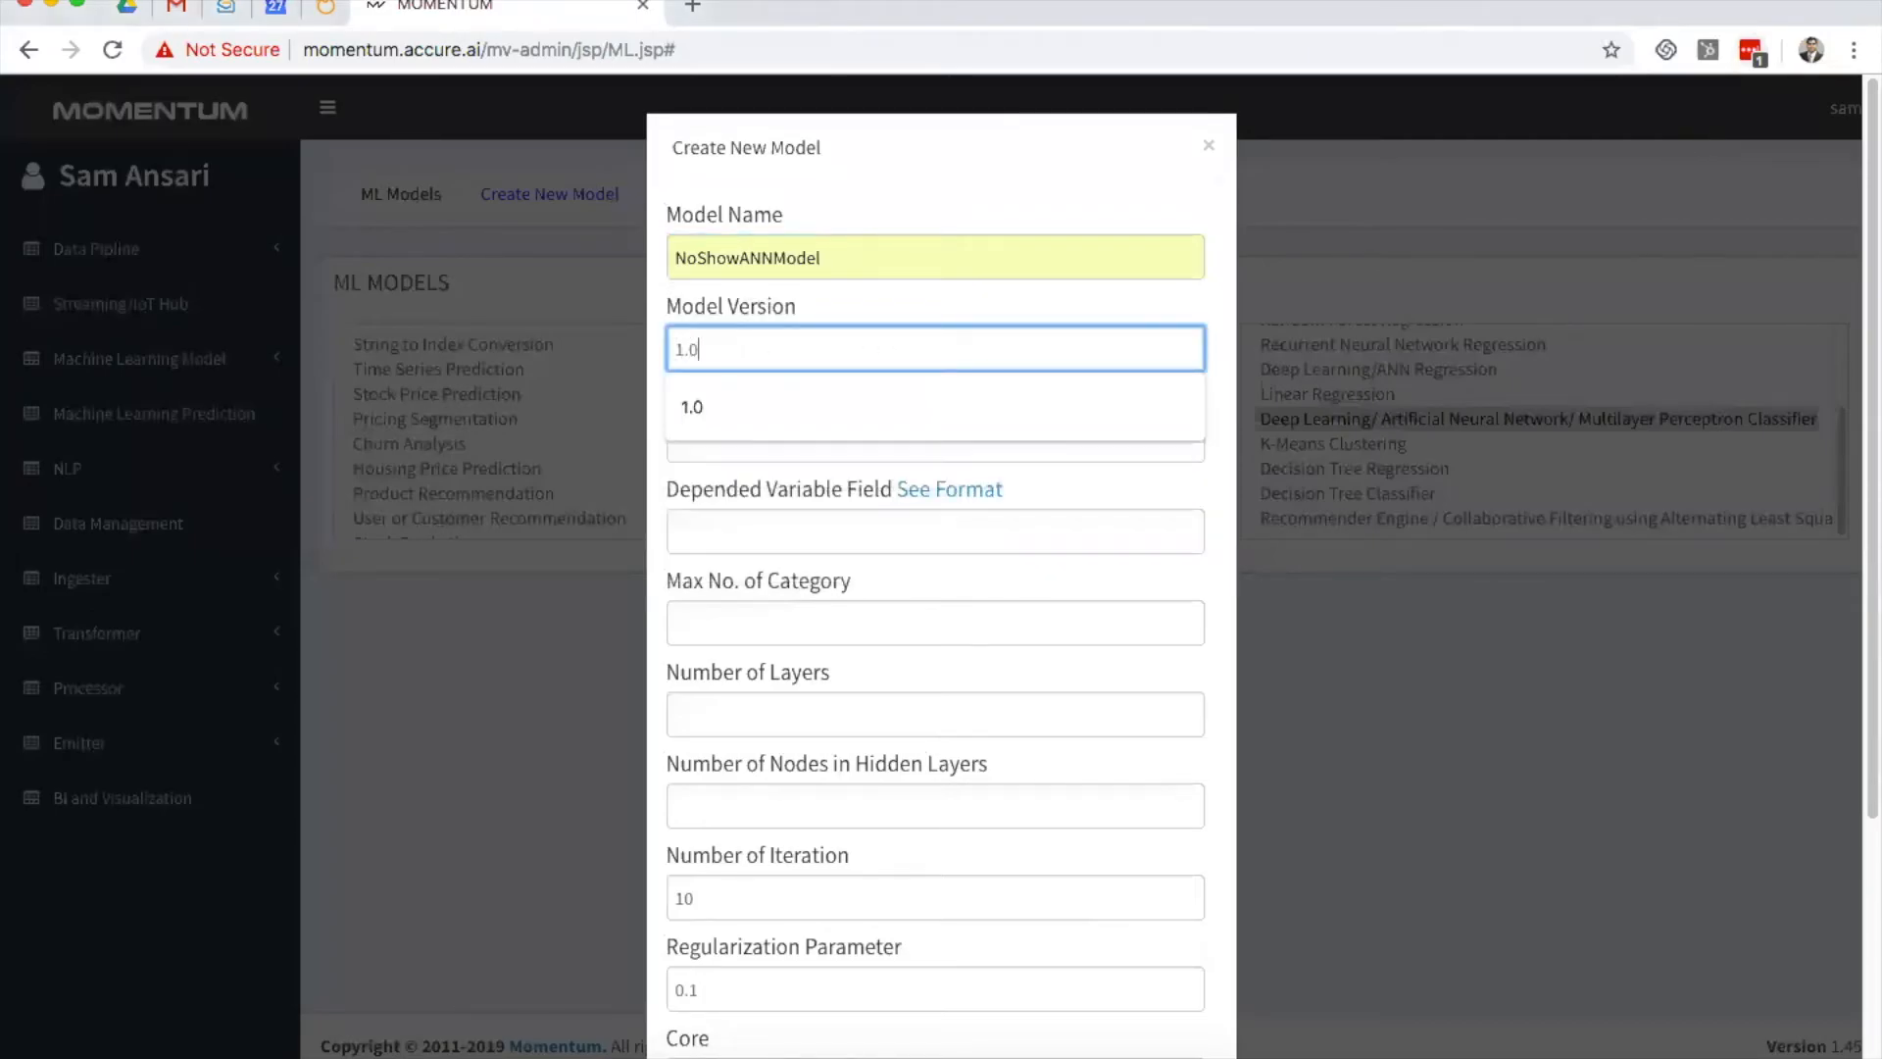
pyautogui.press('Tab')
# Step: Set the feature fields to Age, Alcoholism, Diabetes, Handcap, Hipertension, SMS_received, appointment_after_days, appointment_day_of_month, appointment_dayofweek_indexed, appointment_month and gender_indexed
pyautogui.click(731, 454)
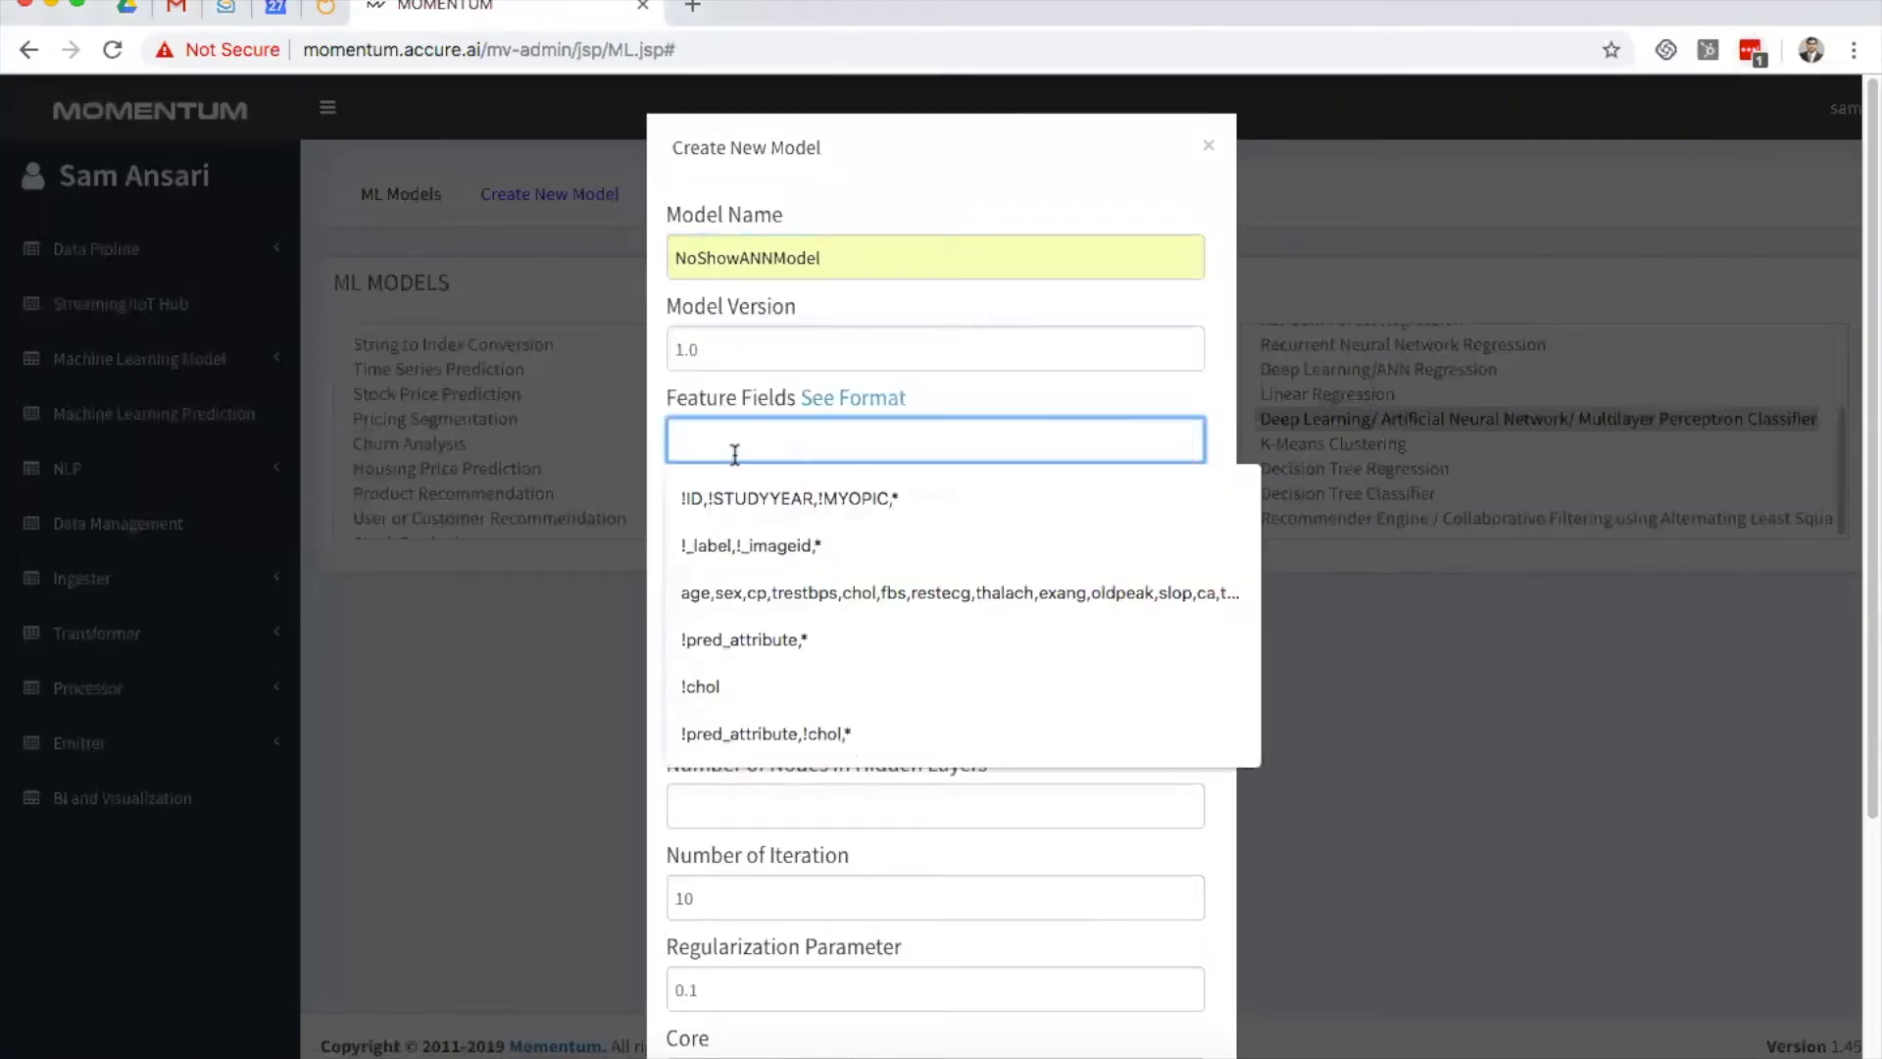
pyautogui.press('super+v')
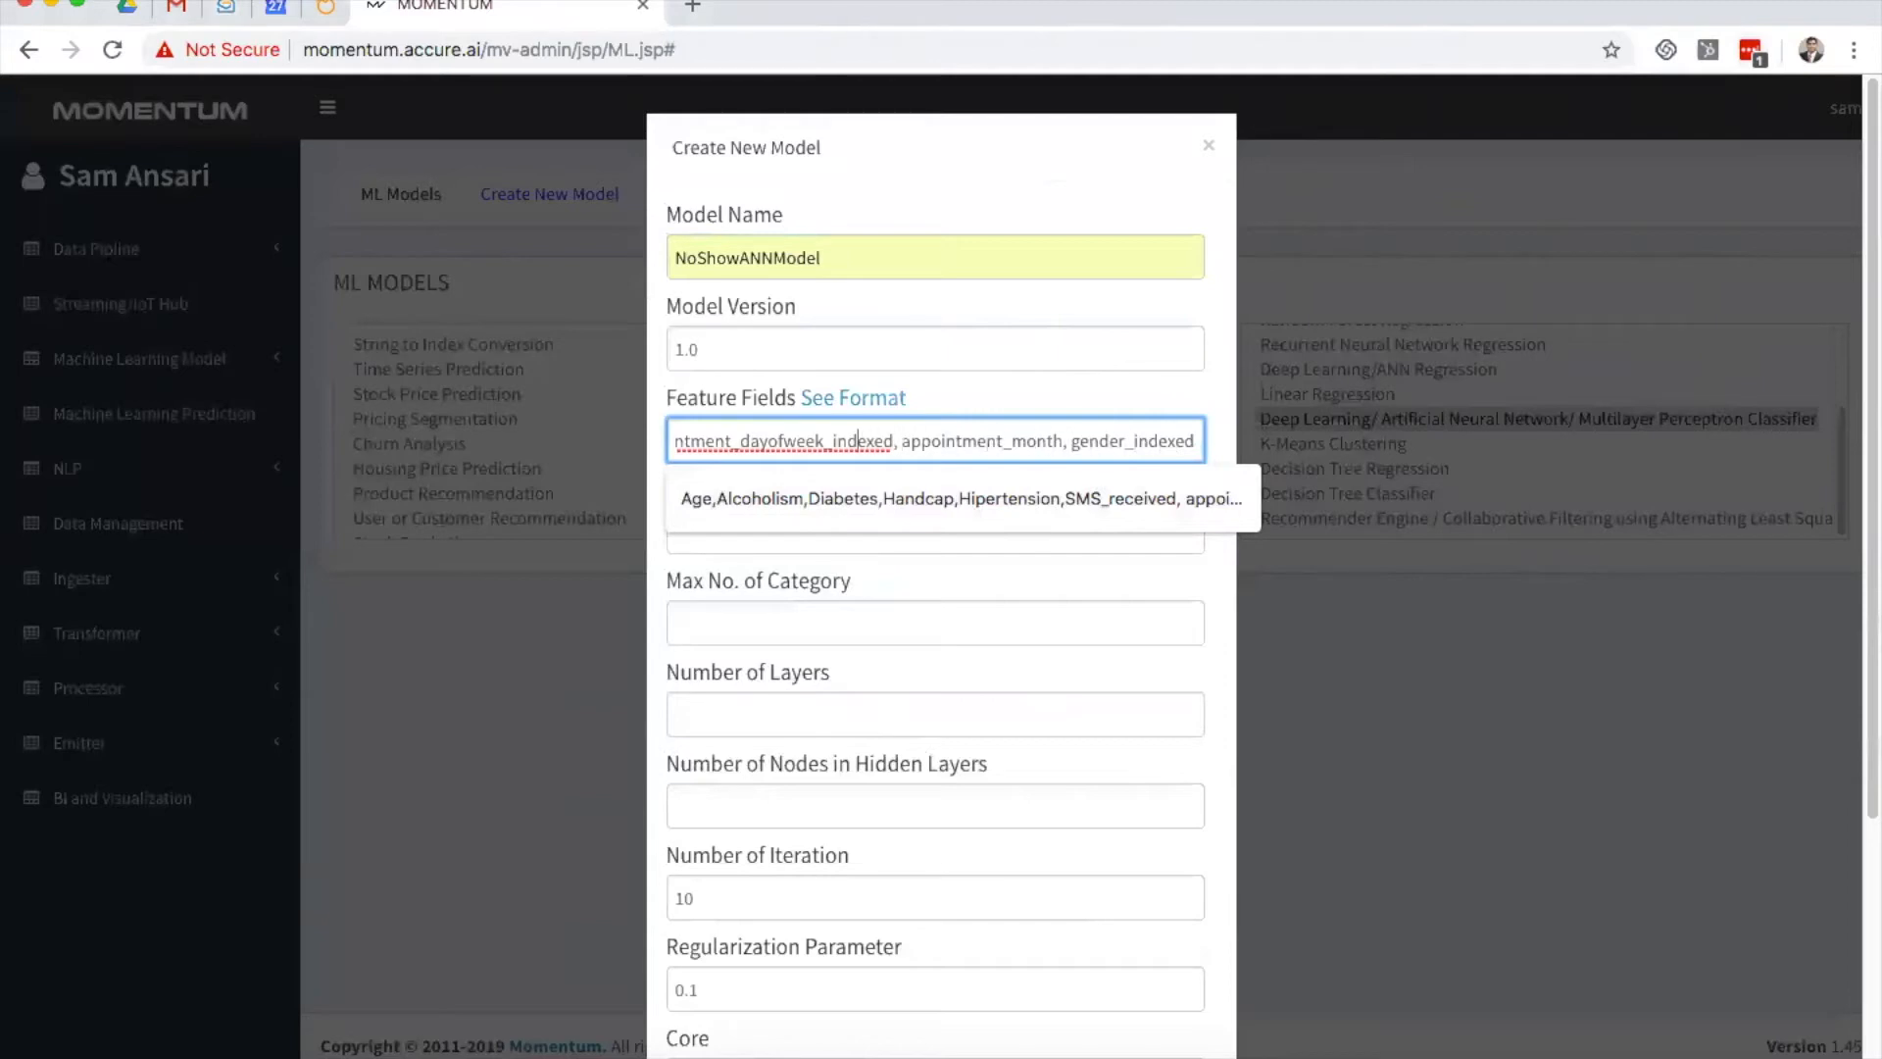
pyautogui.press('Left')
pyautogui.press('Left')
pyautogui.press('Left')
pyautogui.press('Left')
pyautogui.press('Left')
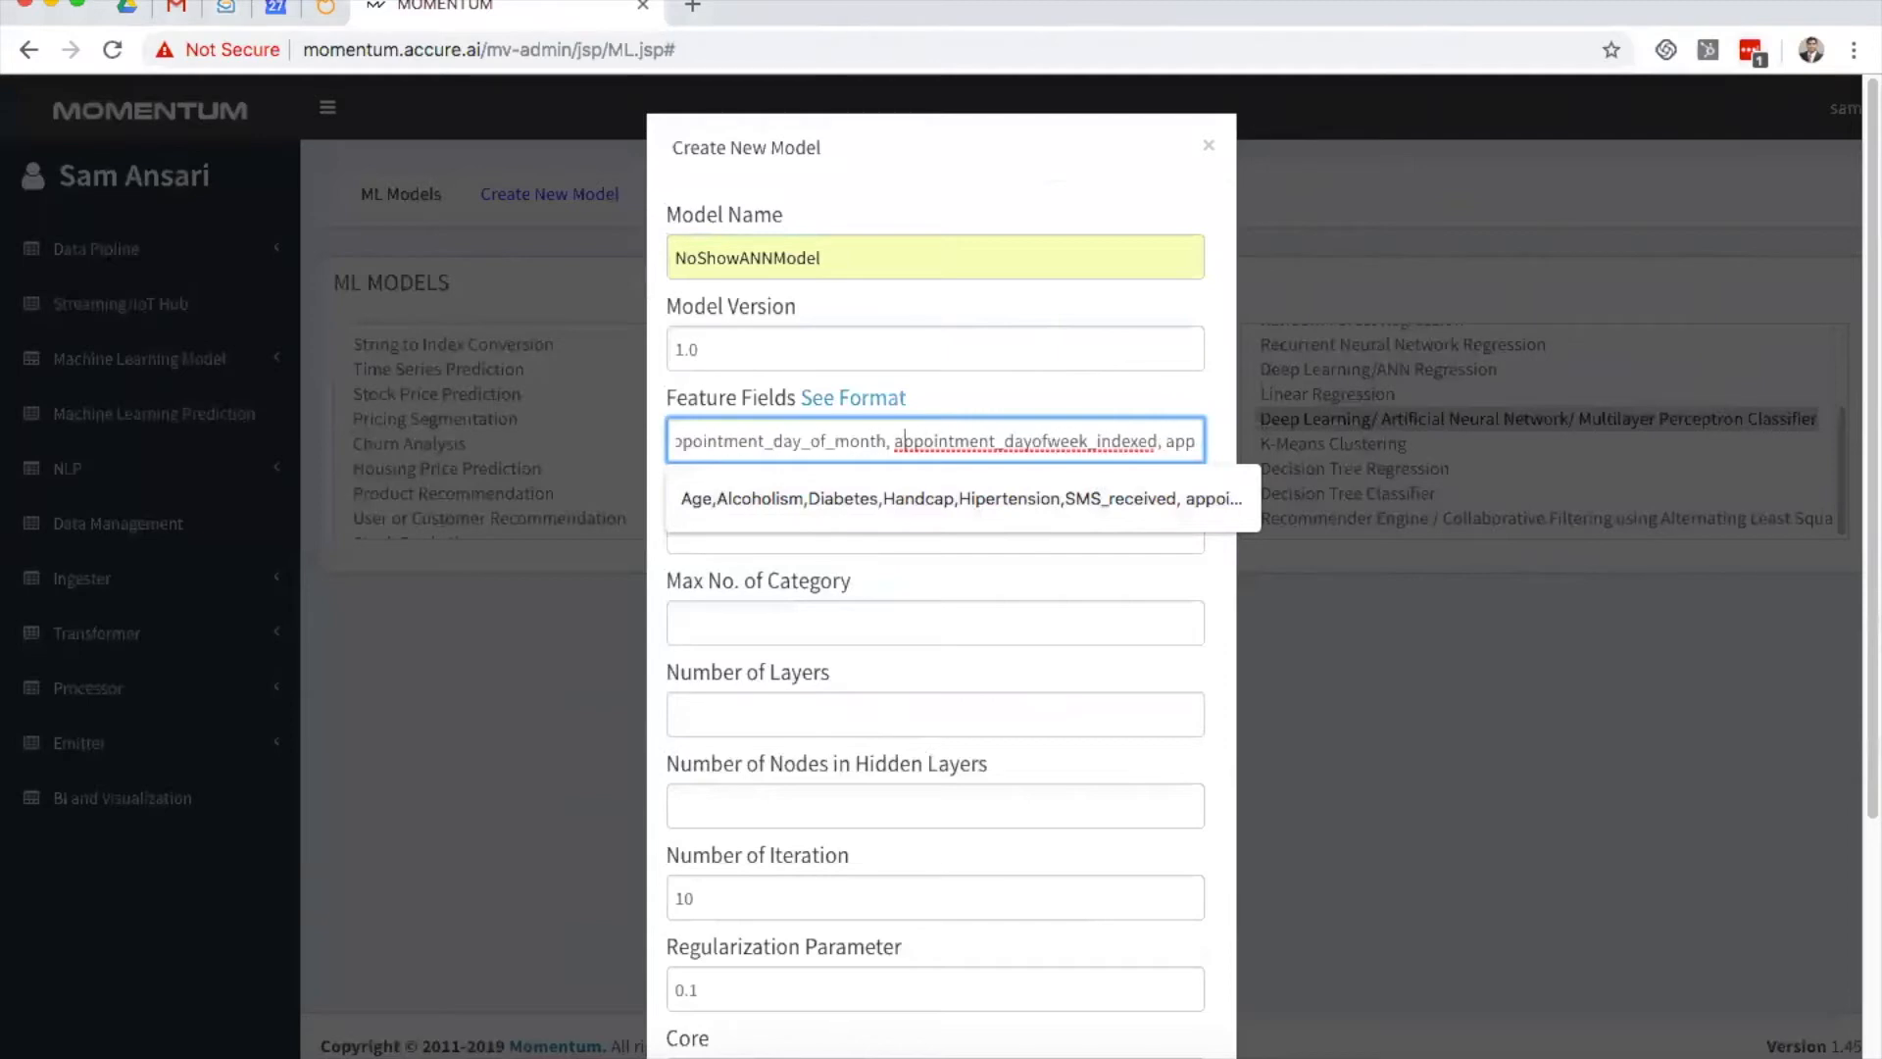
pyautogui.press('Left')
pyautogui.press('Left')
pyautogui.press('Left')
pyautogui.press('Left')
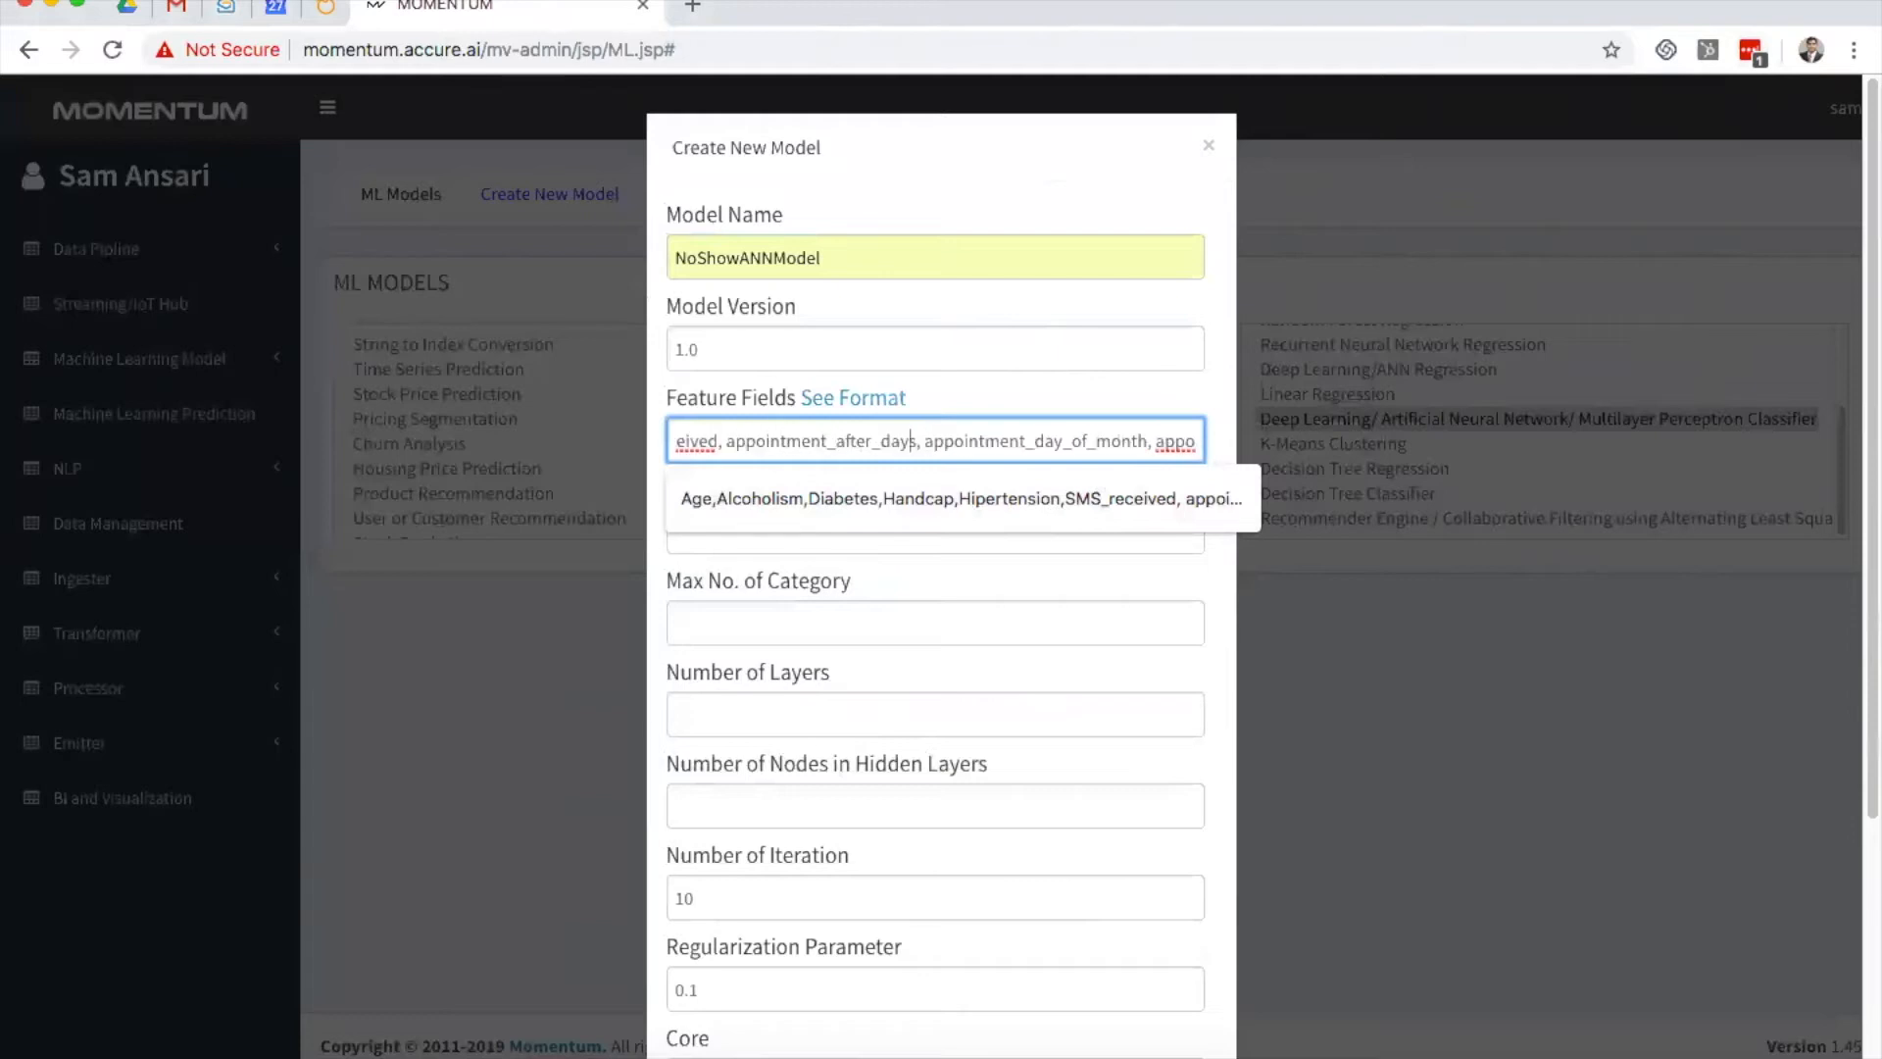
pyautogui.click(1227, 426)
# Step: Set the model's dependent variable field to NoShow and its maximum number of categories to 2
pyautogui.moveTo(946, 489)
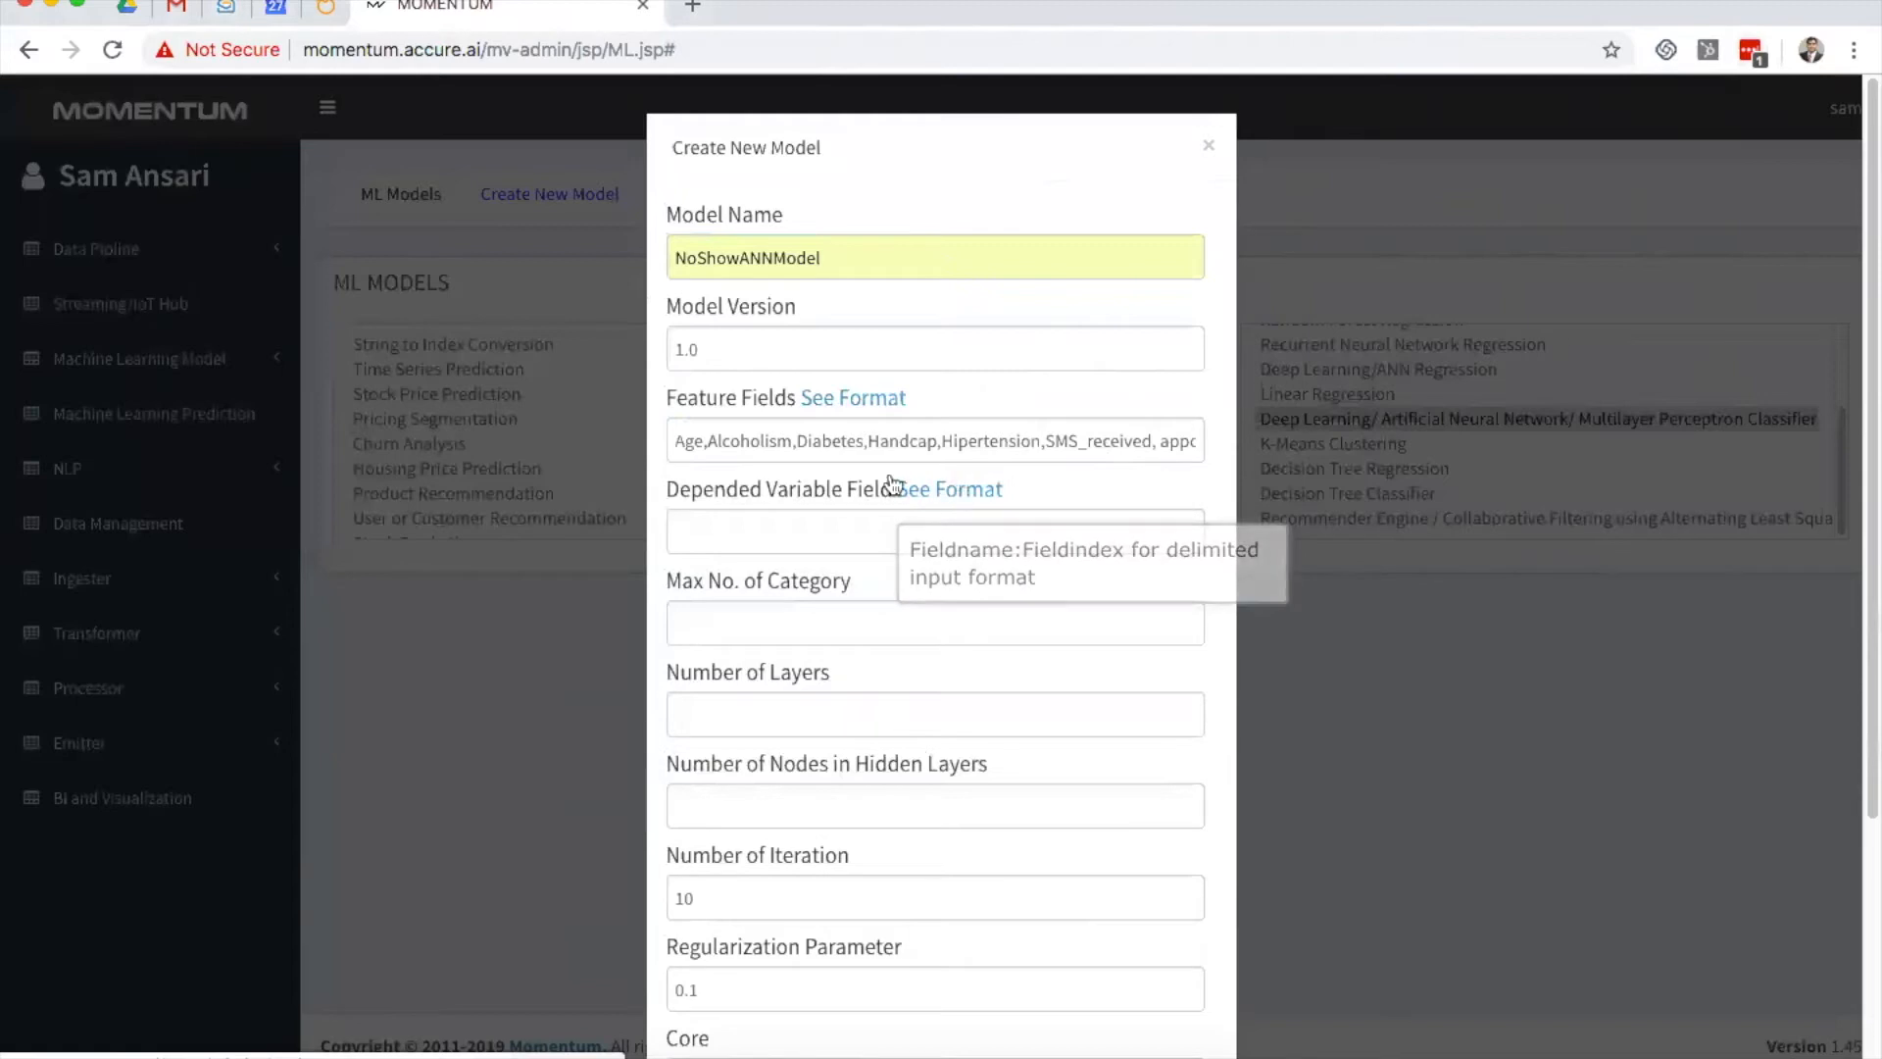
pyautogui.click(764, 540)
pyautogui.write('NoShow')
pyautogui.click(764, 589)
pyautogui.click(767, 619)
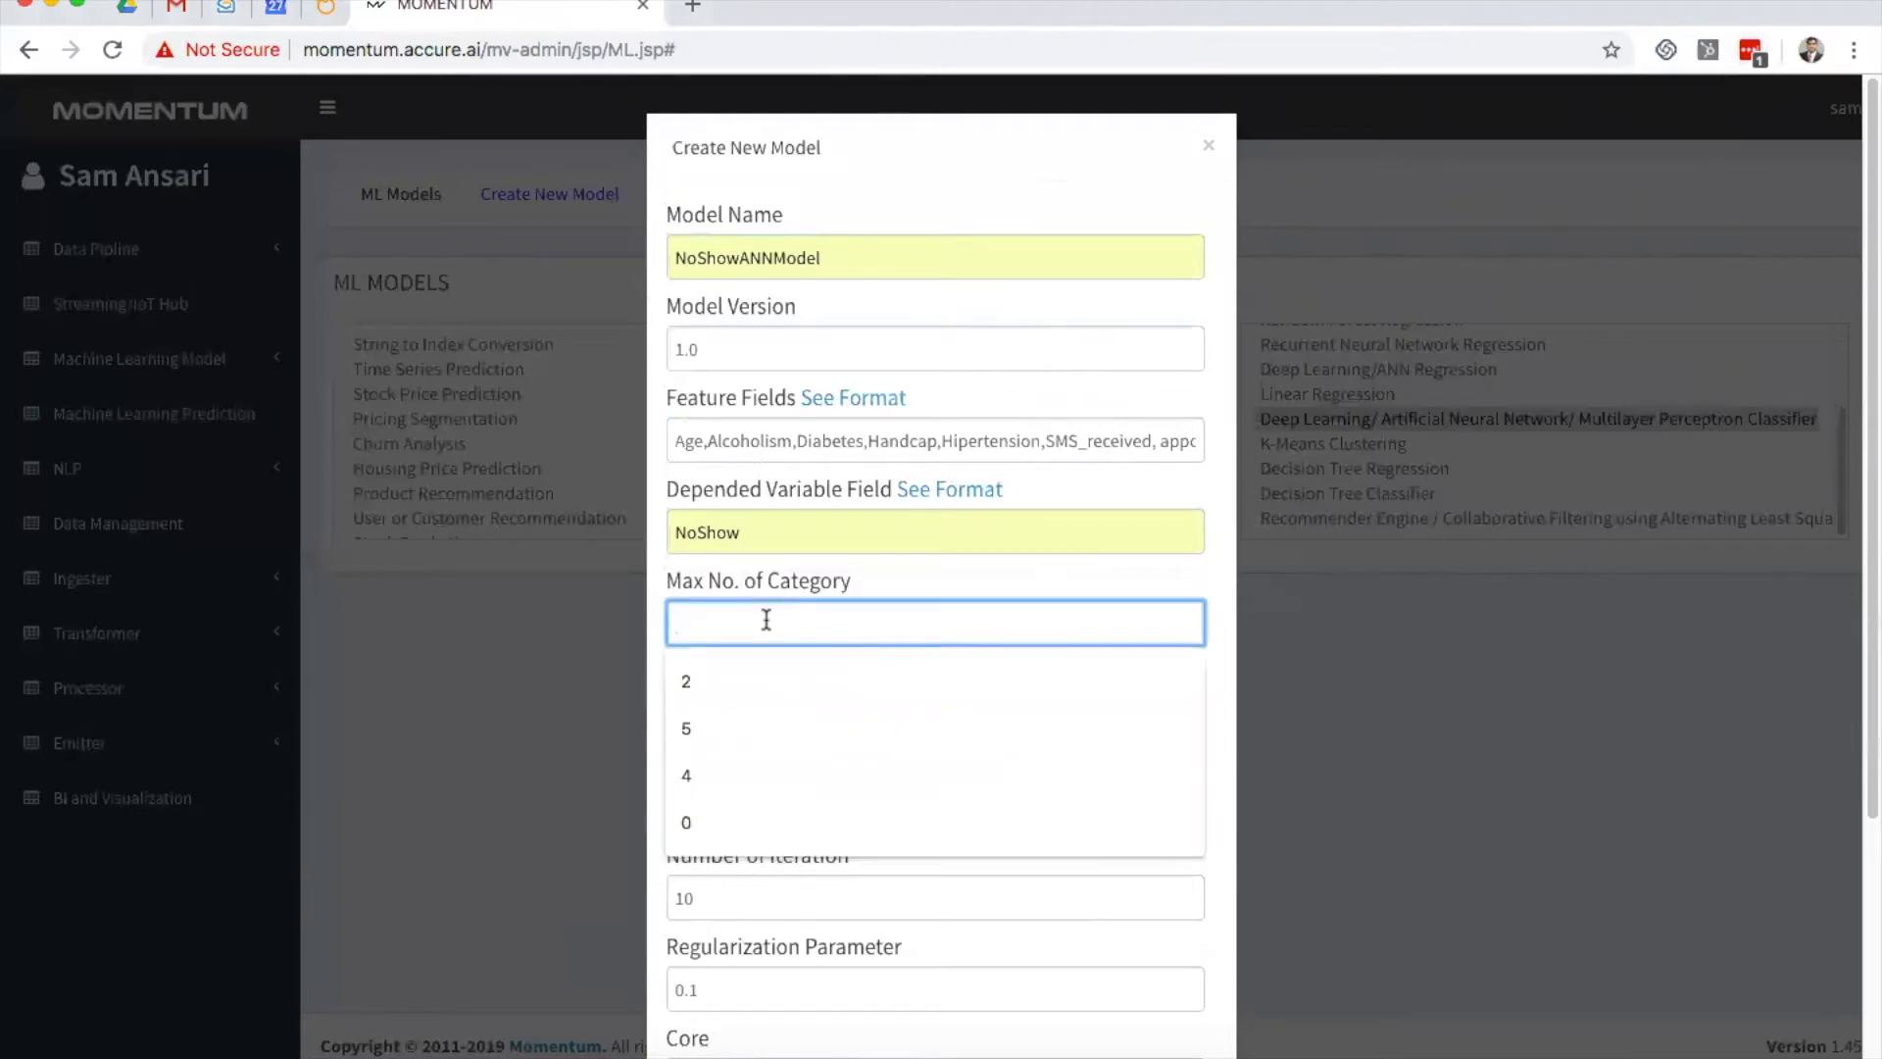
pyautogui.write('2')
pyautogui.press('Tab')
# Step: Configure the network with 5 layers, 7 nodes in the hidden layers and 100 iterations
pyautogui.scroll(-1, 785, 657)
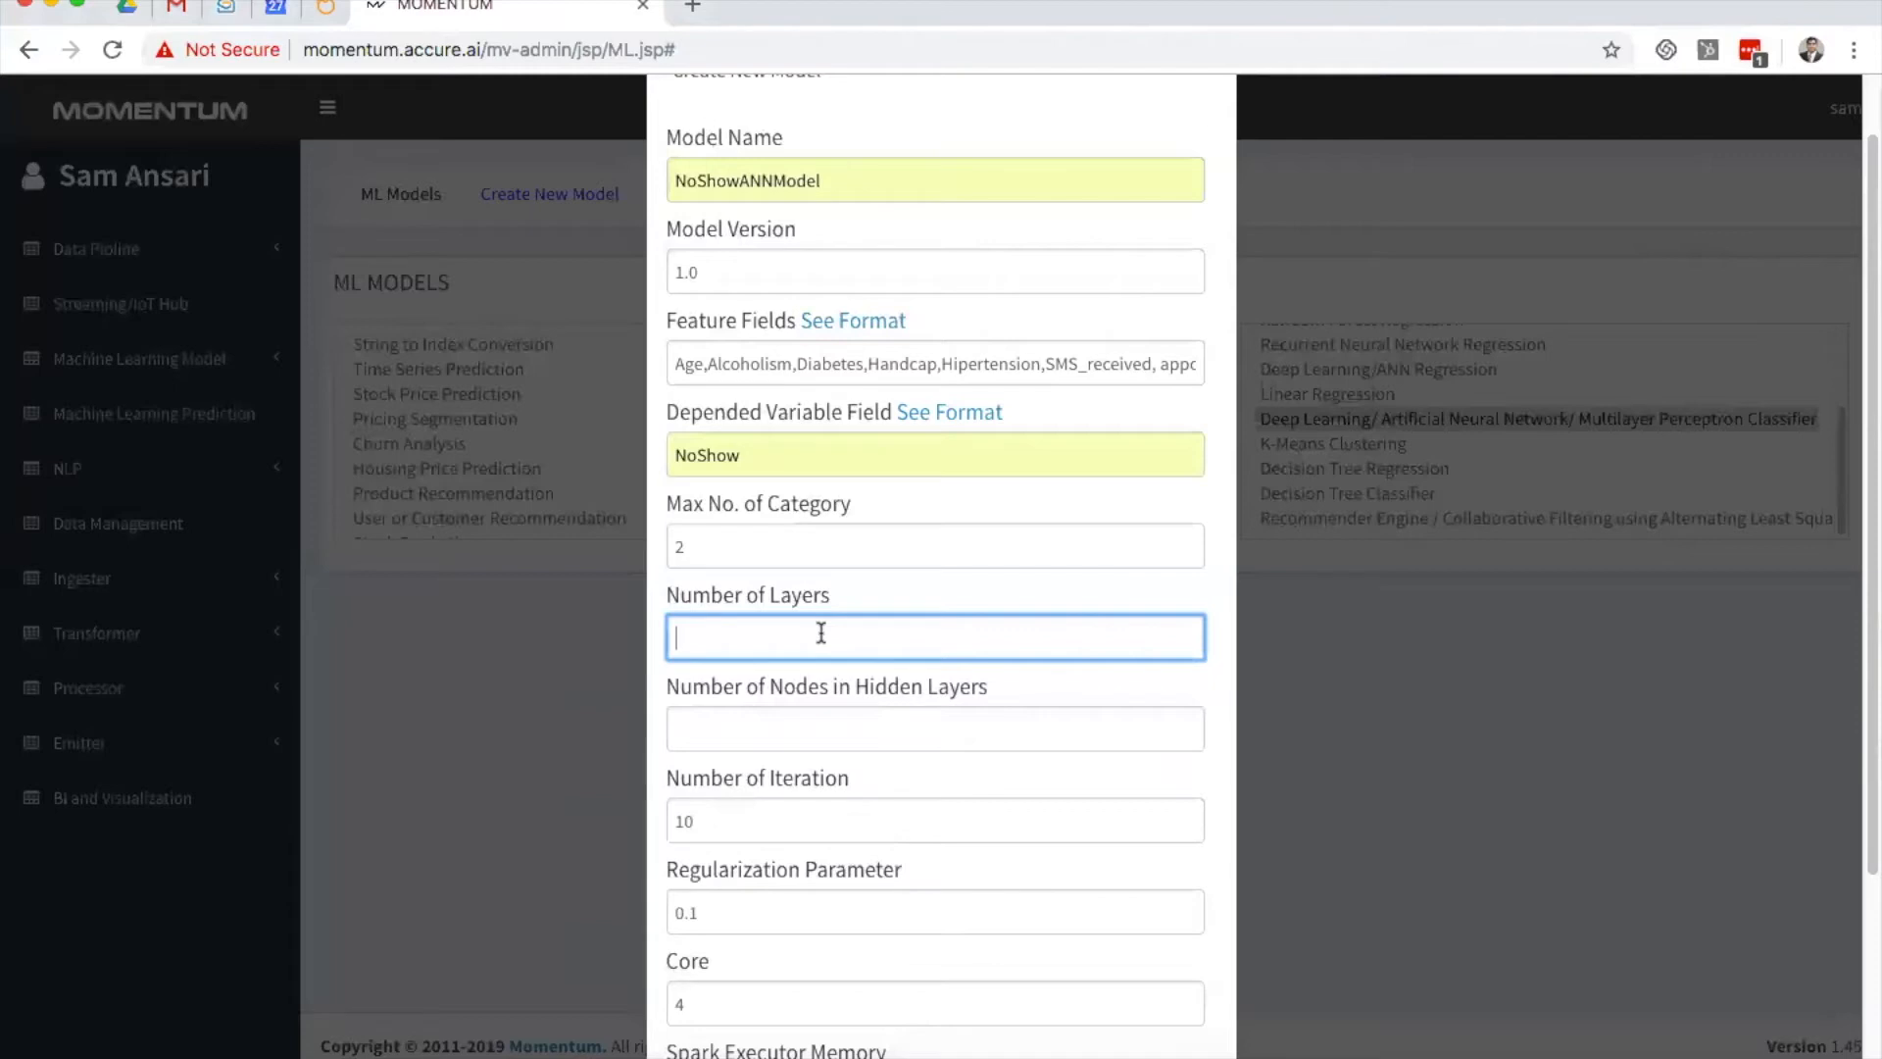
pyautogui.write('5')
pyautogui.press('Tab')
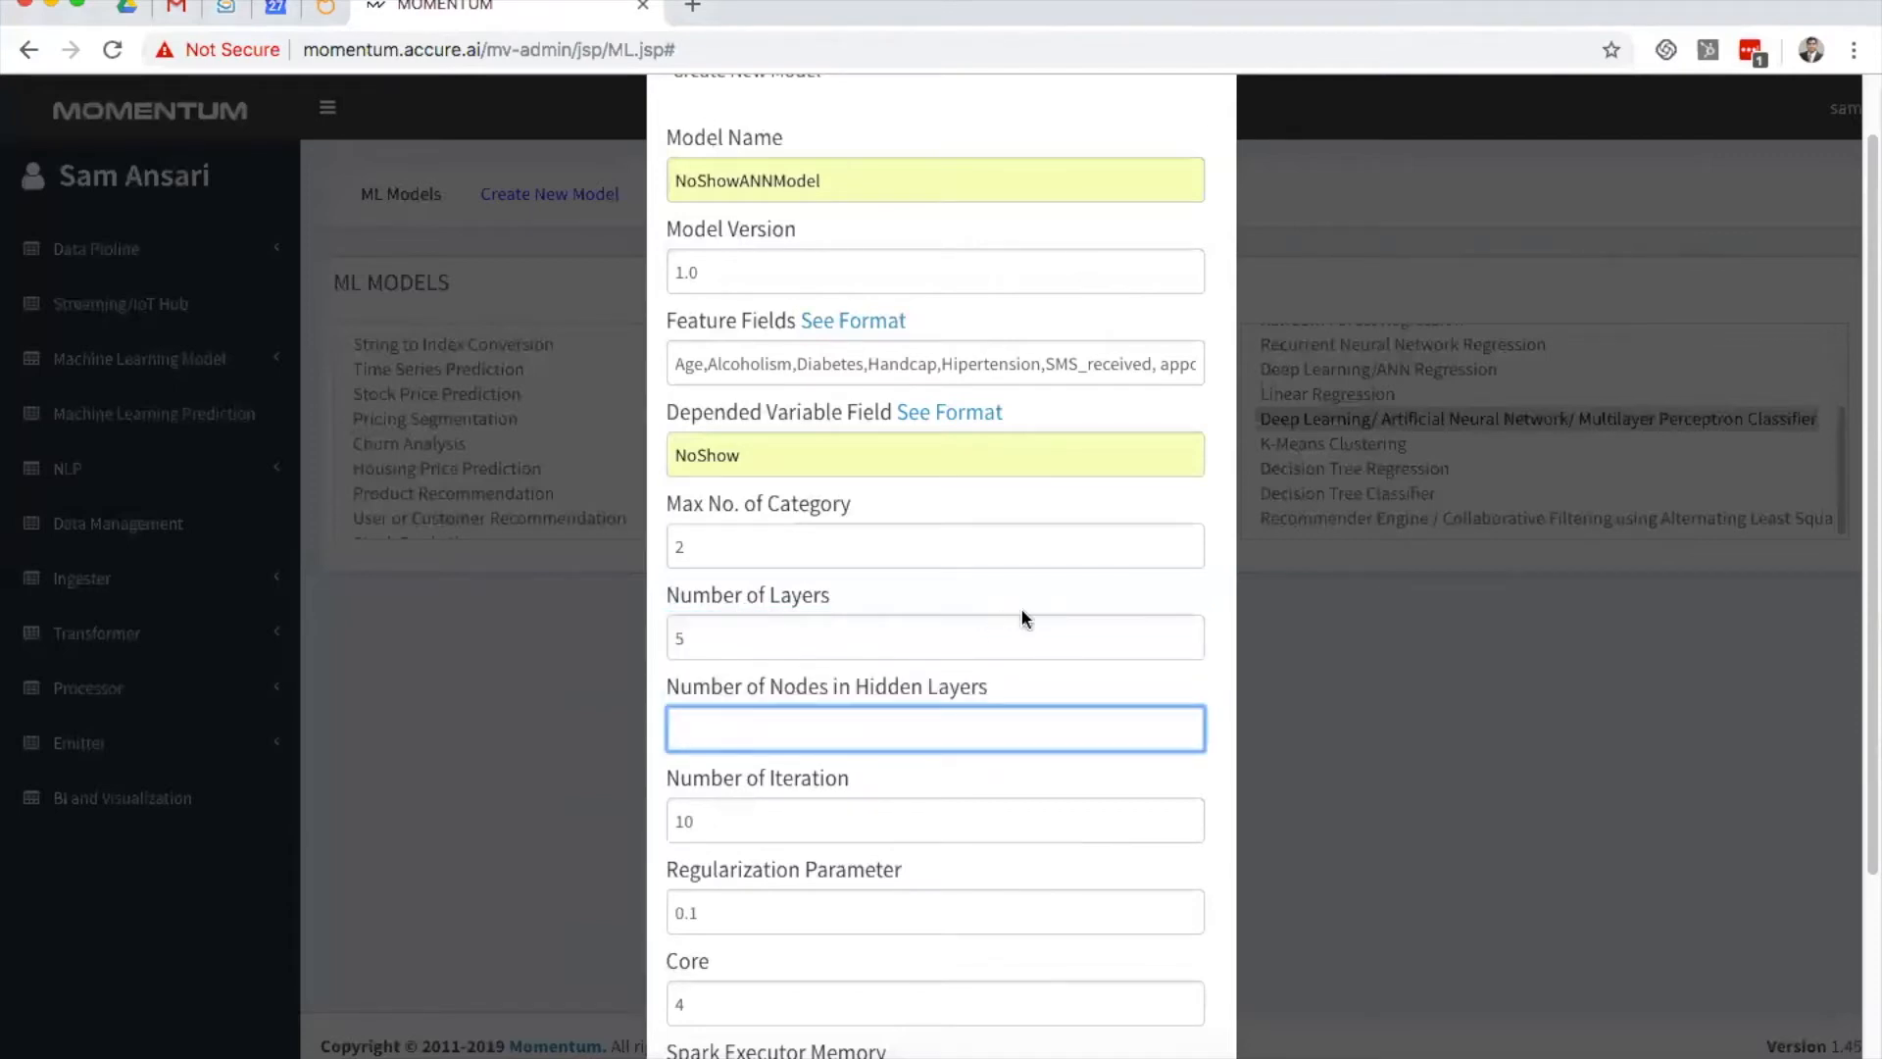
pyautogui.write('7')
pyautogui.press('Tab')
pyautogui.click(831, 814)
pyautogui.write('0')
pyautogui.click(869, 767)
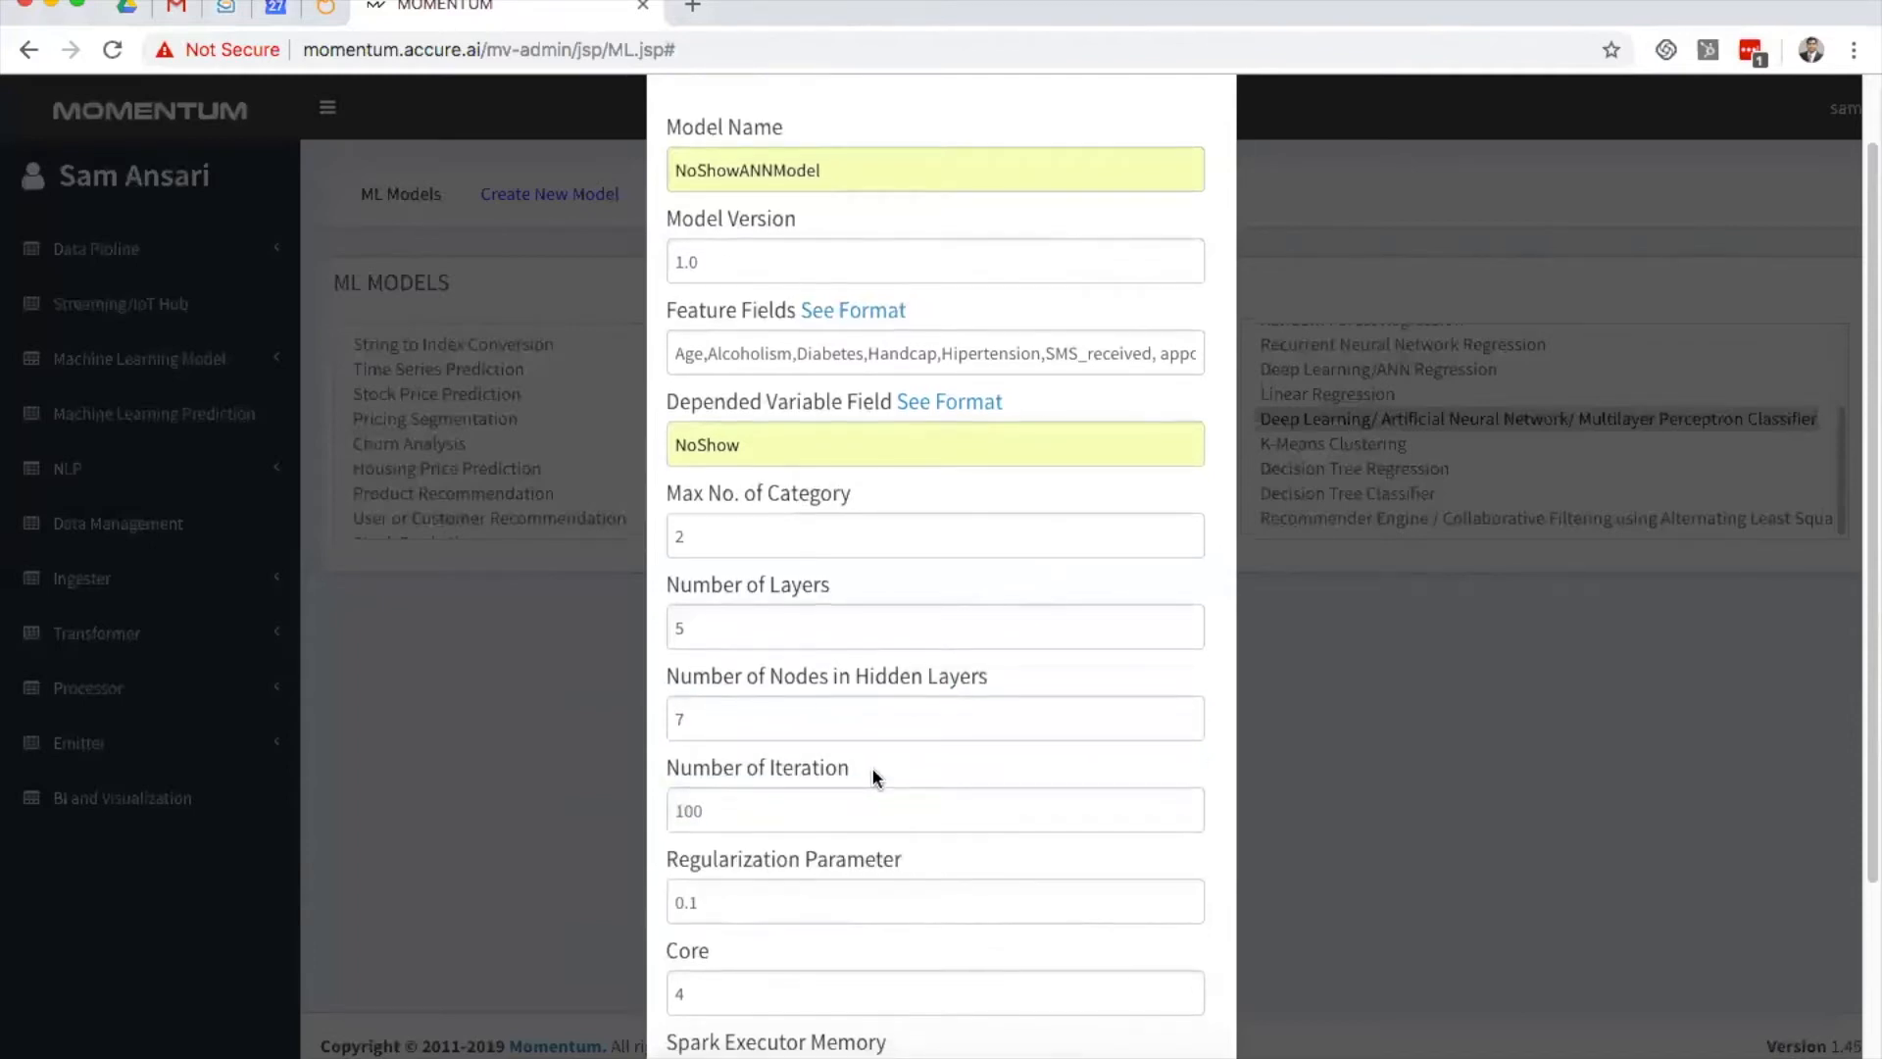
# Step: Set the regularization parameter to 0.001 and submit the model settings
pyautogui.scroll(-2, 871, 766)
pyautogui.click(690, 755)
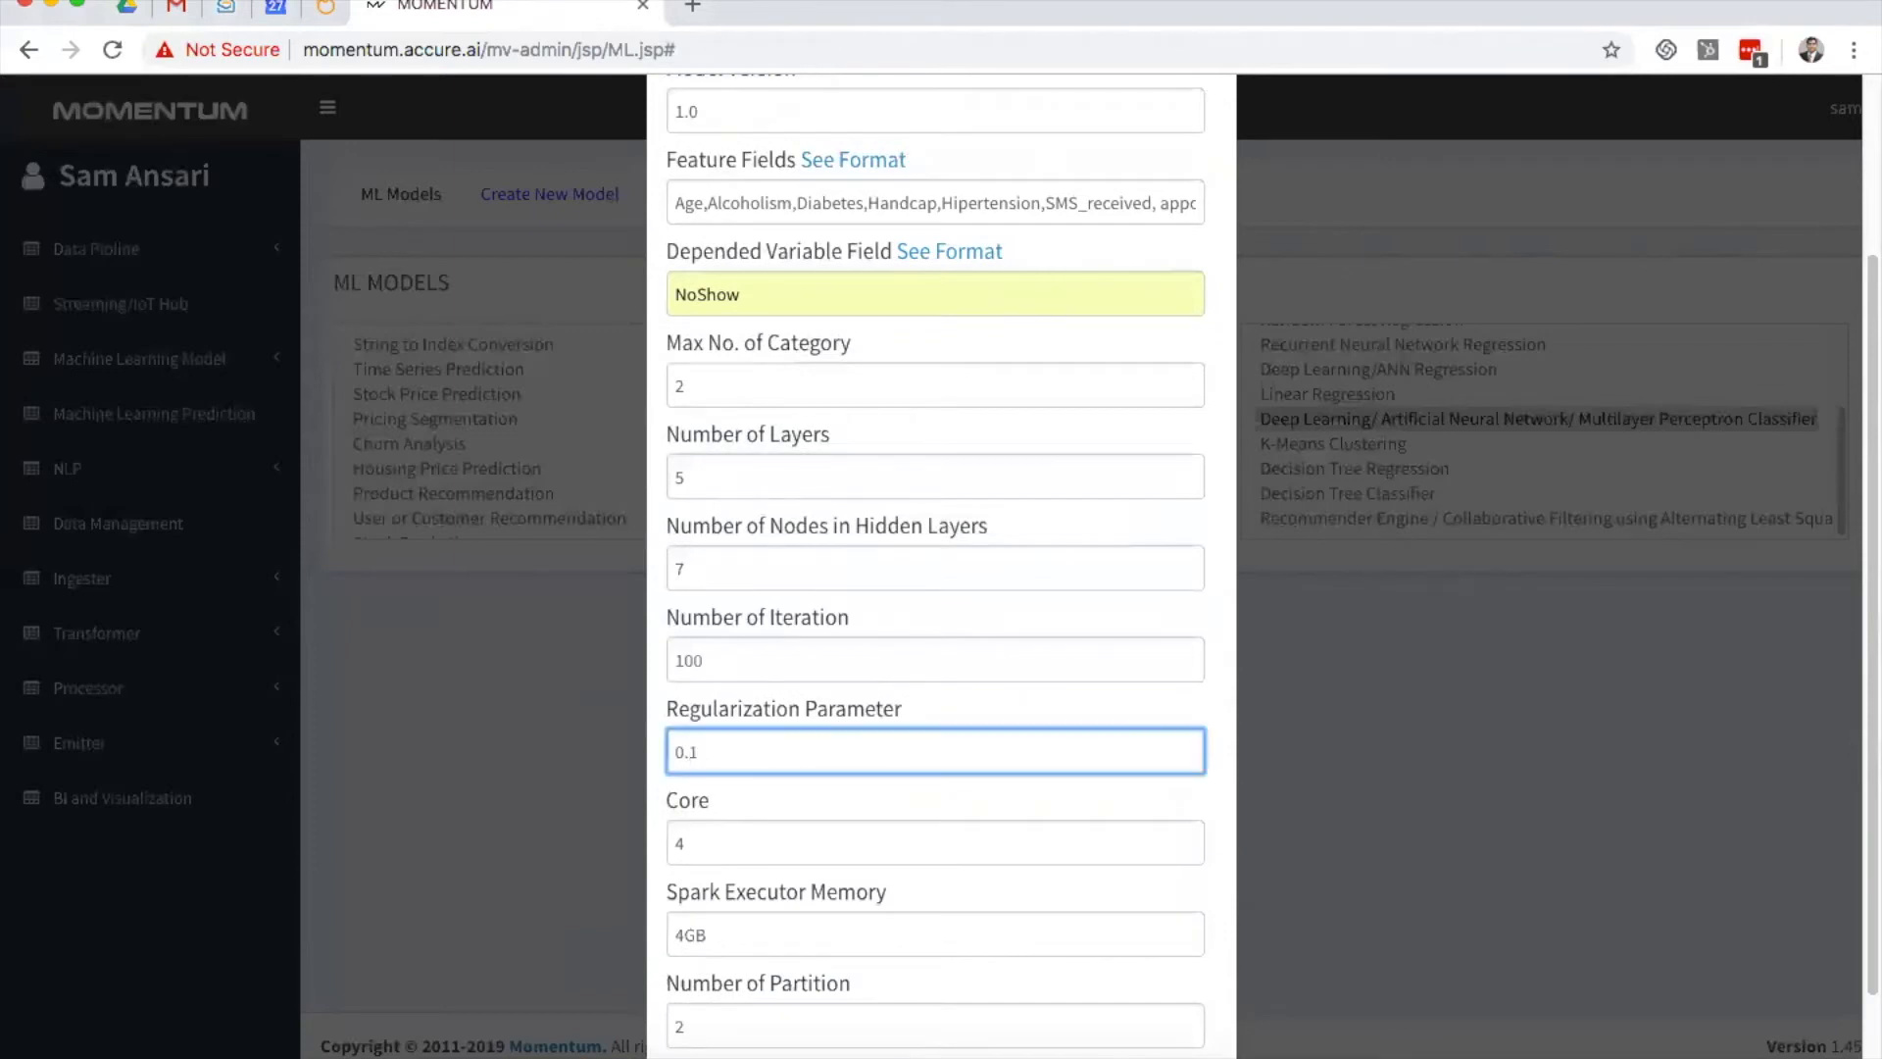
pyautogui.click(1227, 838)
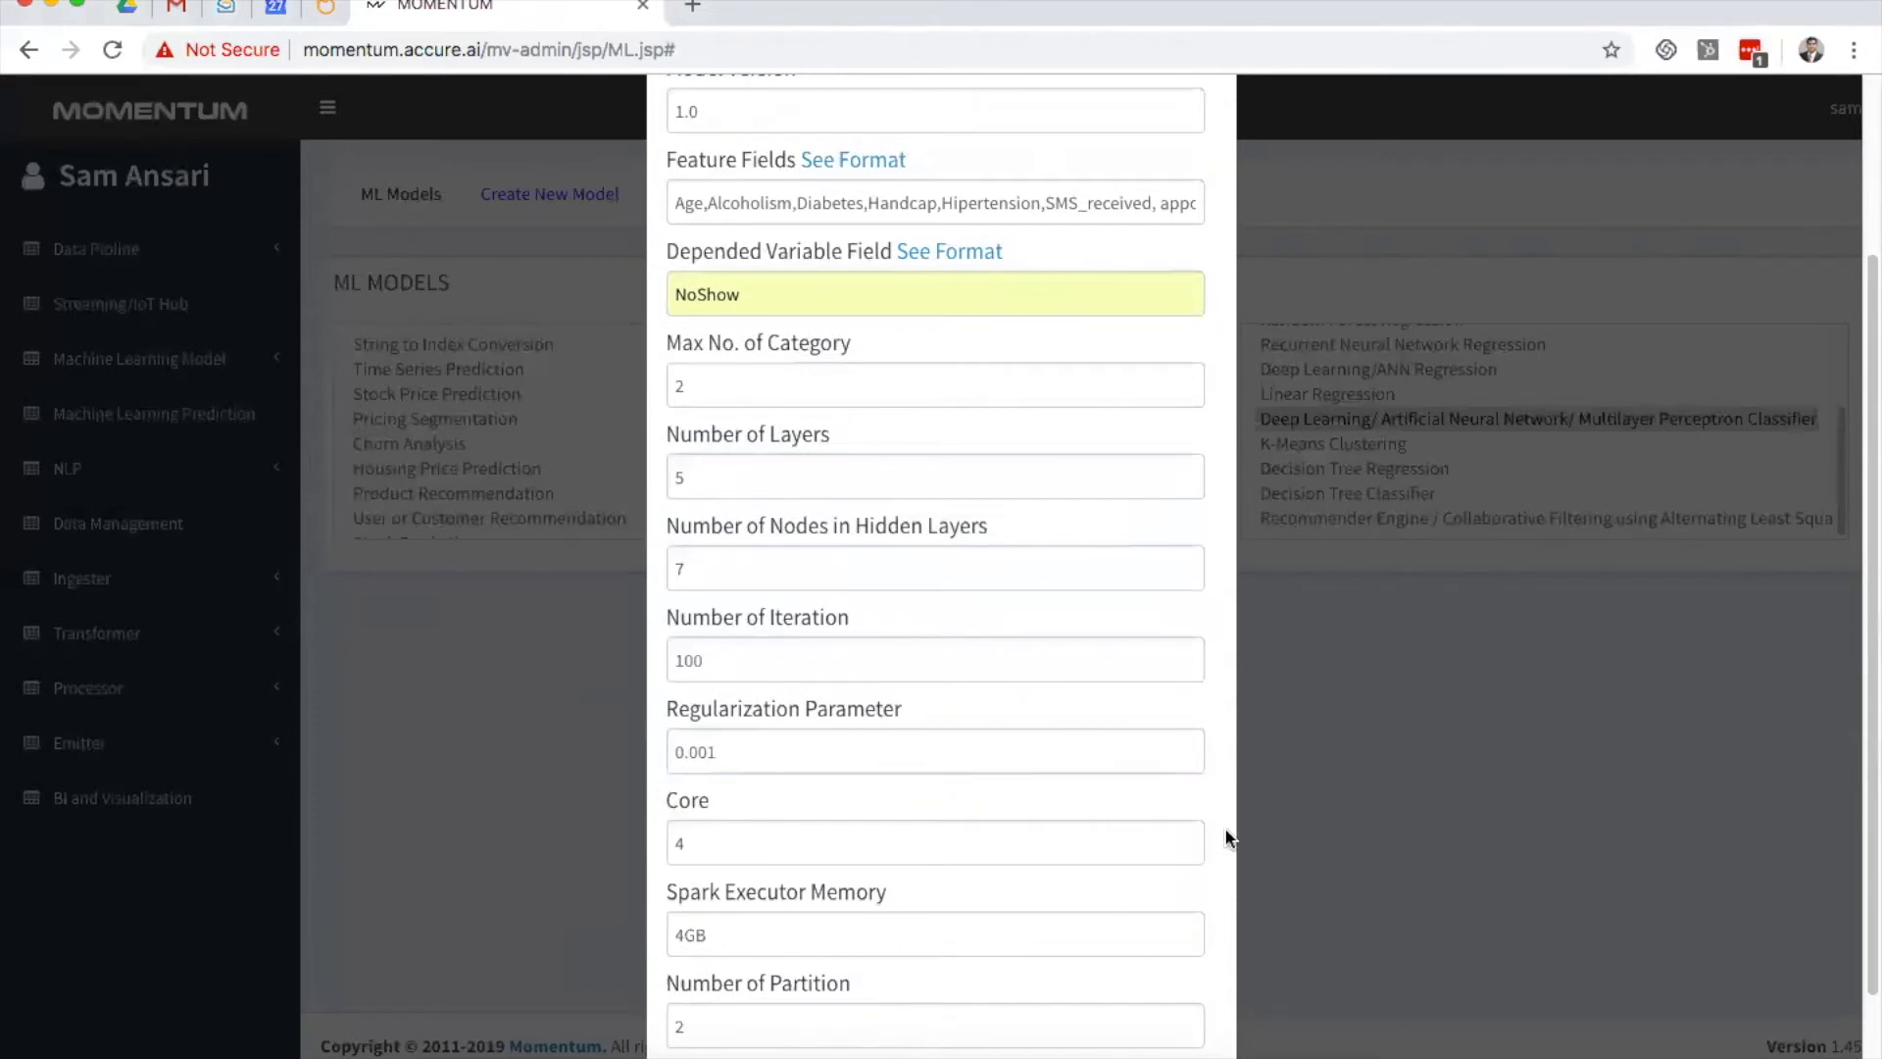
pyautogui.scroll(-2, 1227, 838)
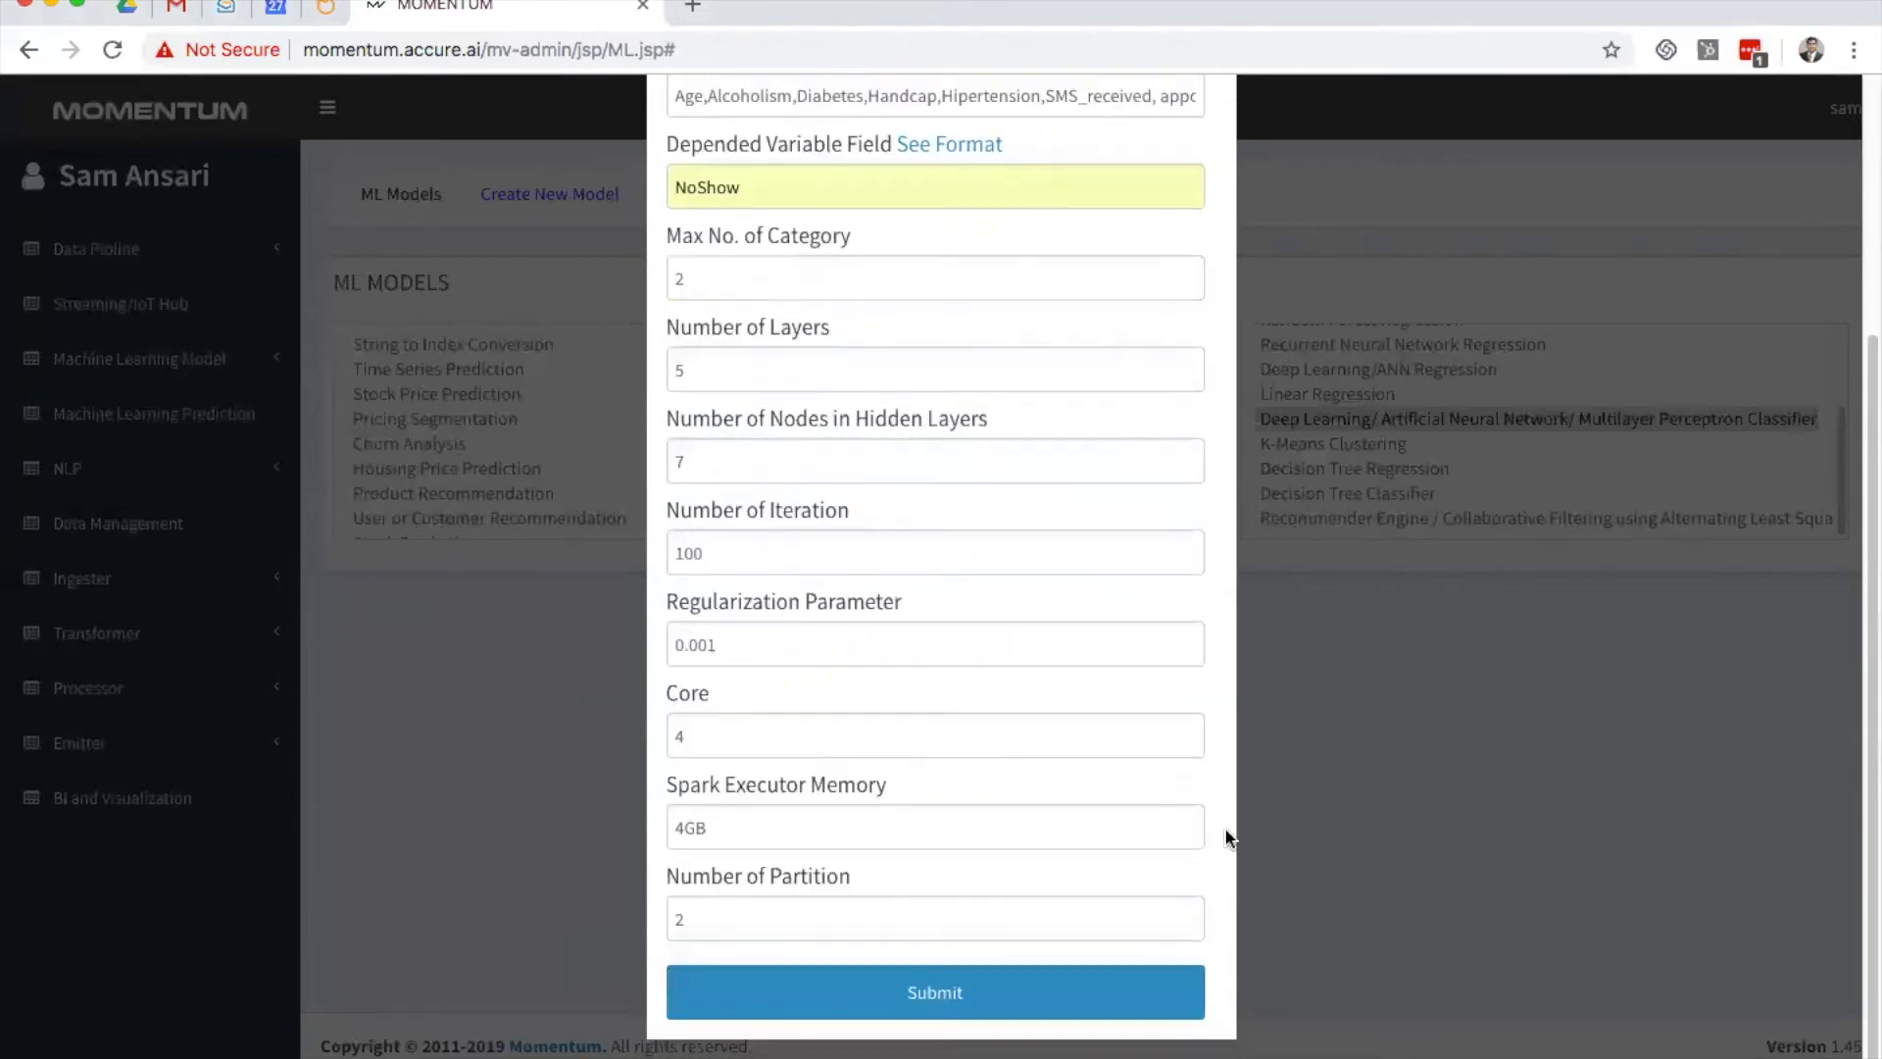
pyautogui.click(883, 1011)
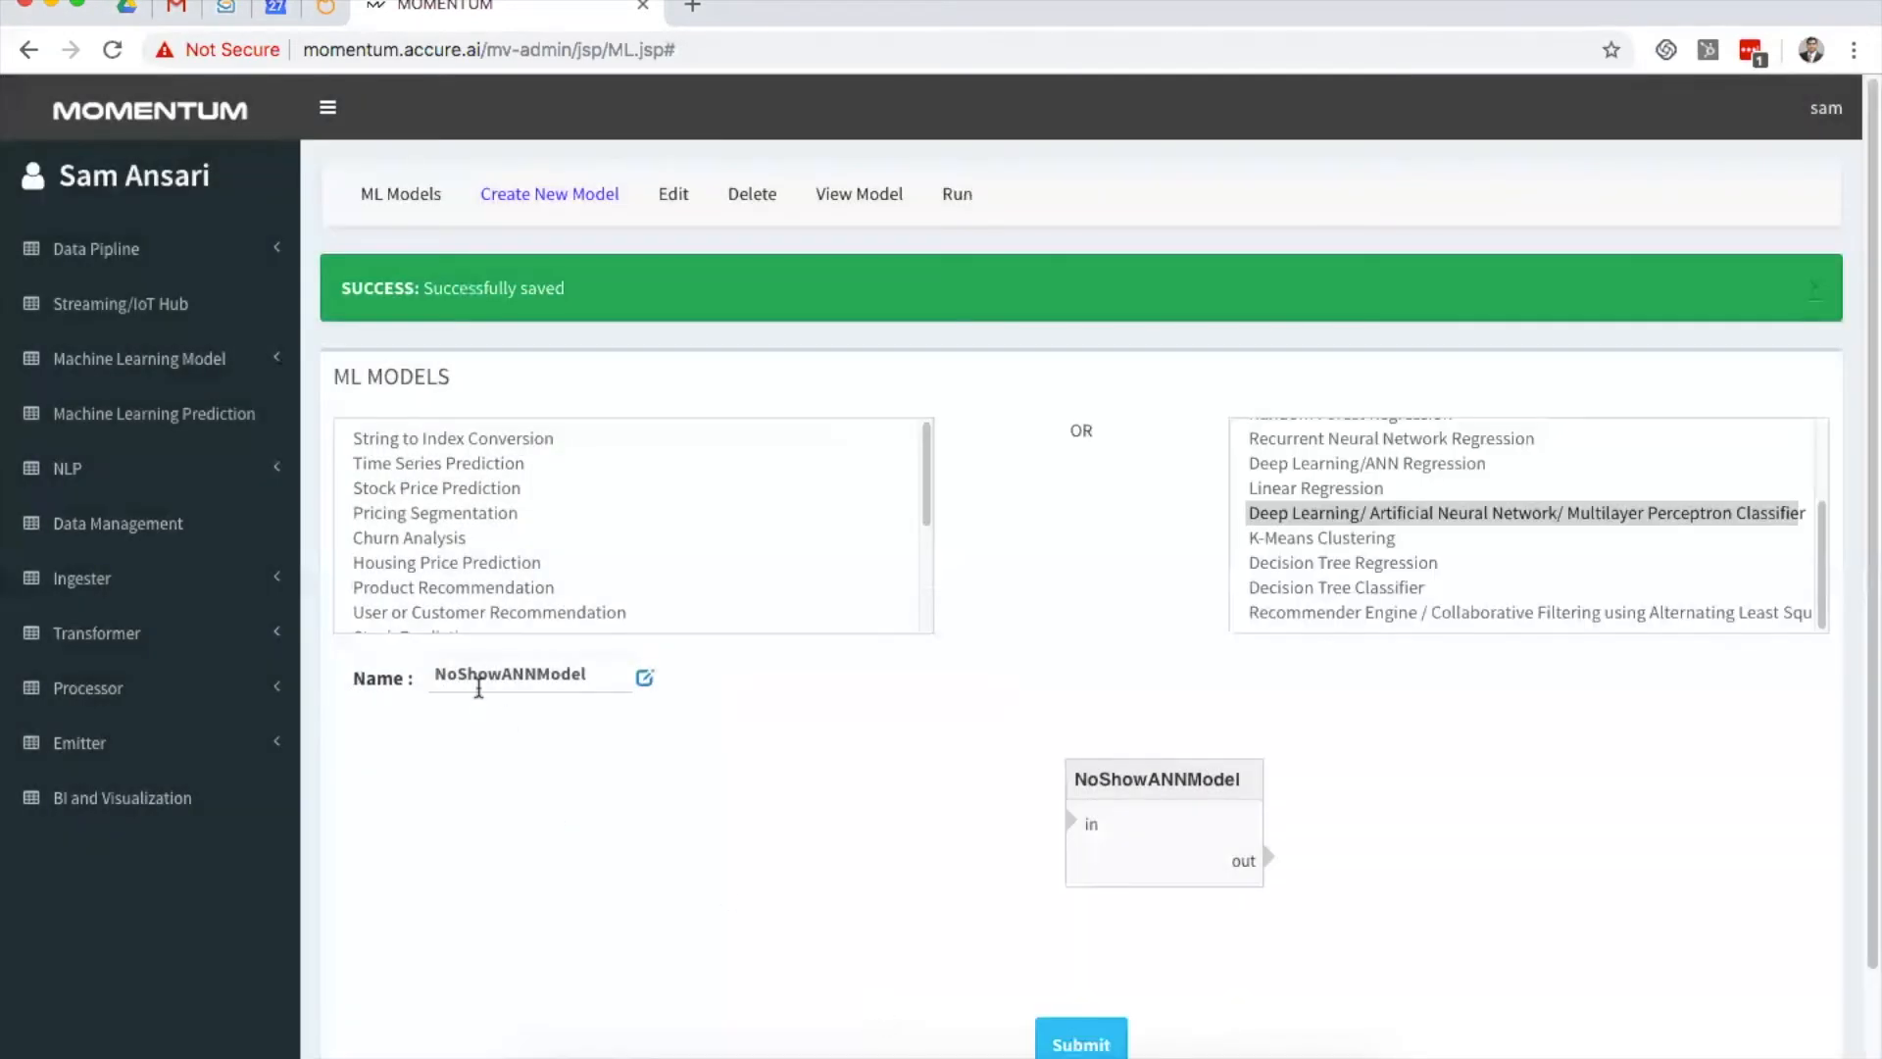
# Step: Add the trainingset transformer, connect its output to the input of NoShowANNModel and submit the model
pyautogui.click(270, 639)
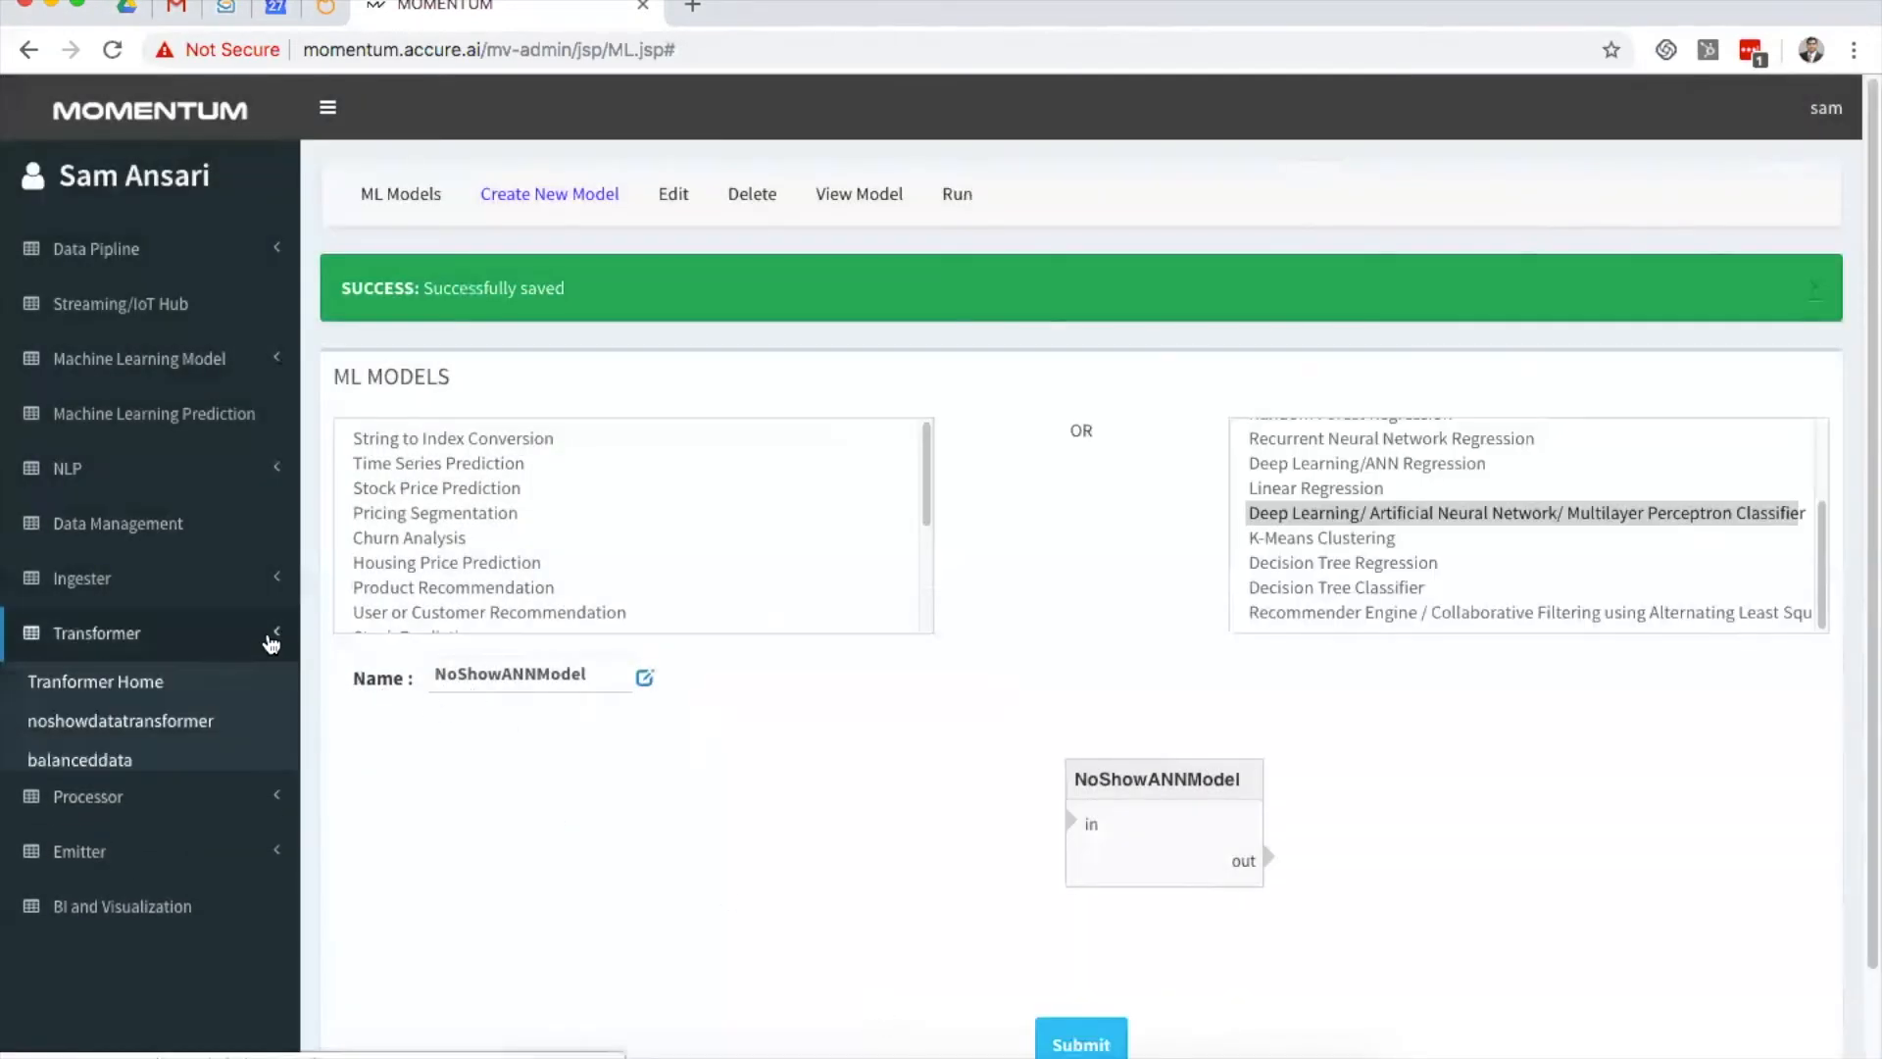
pyautogui.click(69, 801)
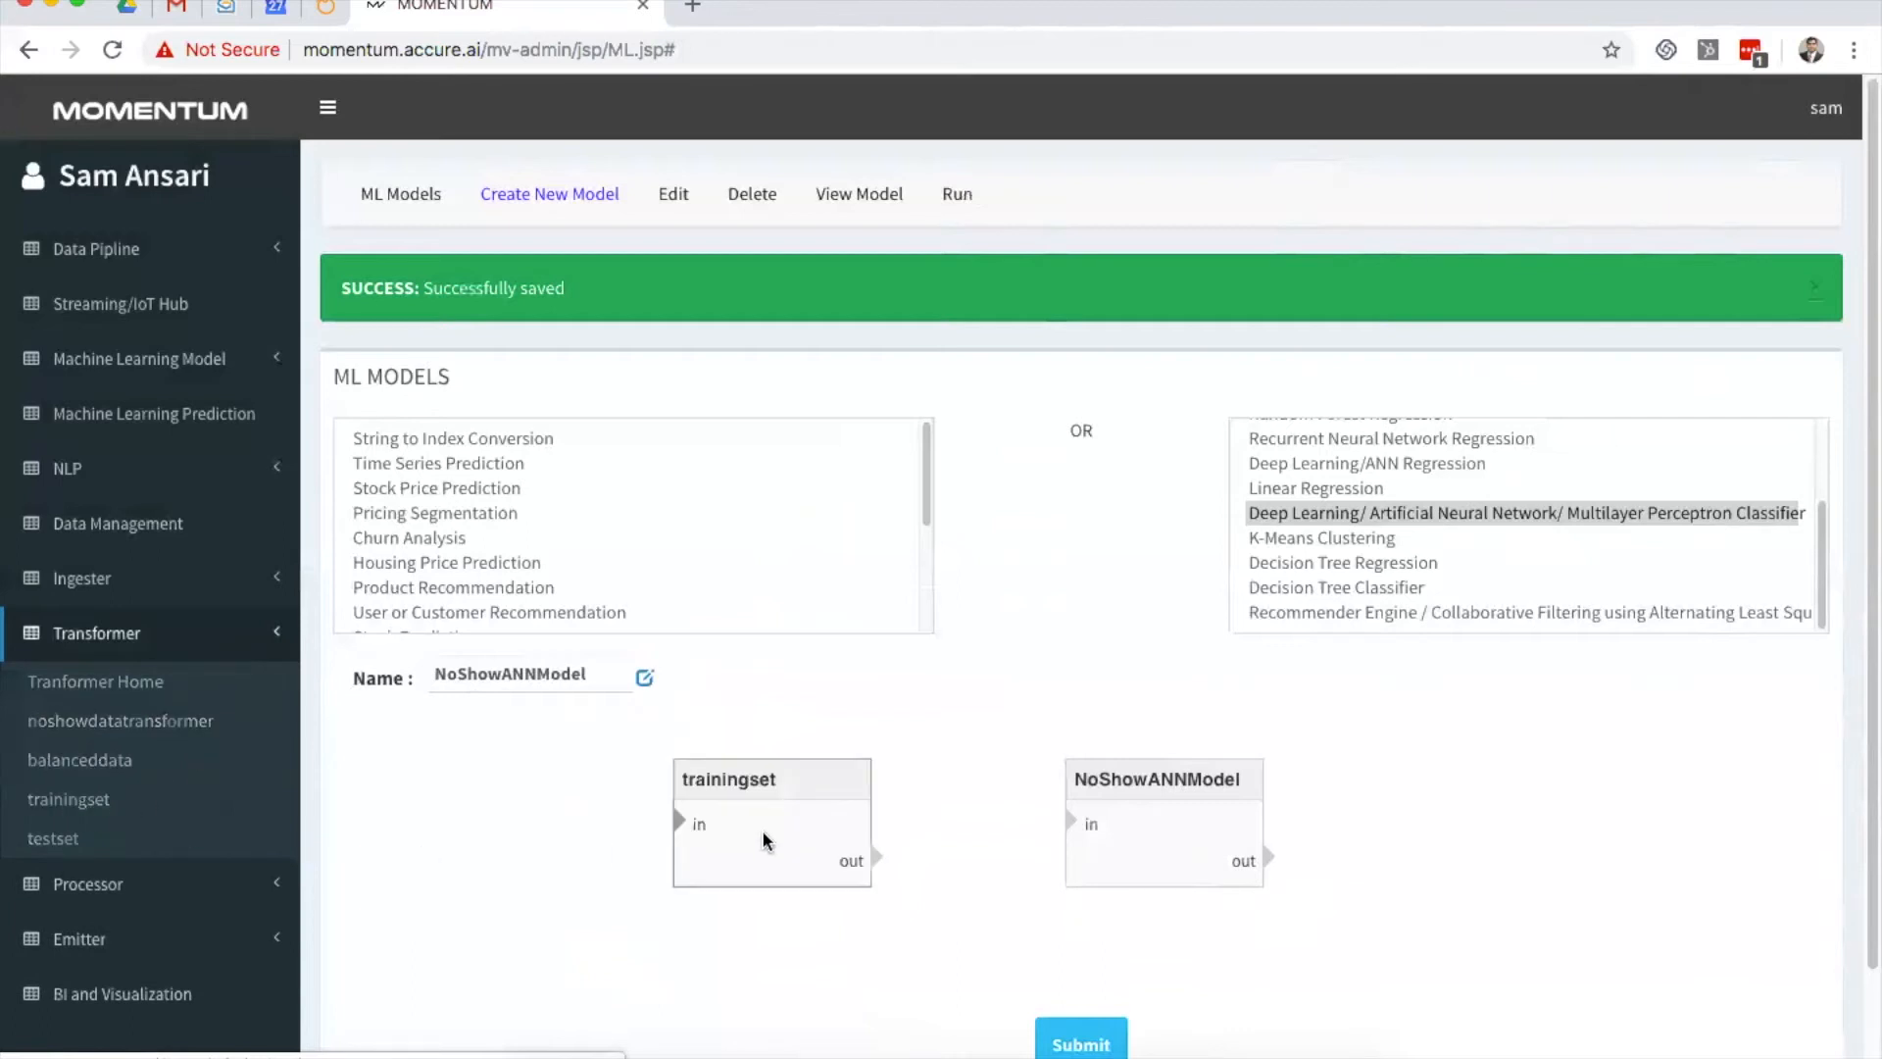
pyautogui.moveTo(874, 857); pyautogui.dragTo(1075, 818)
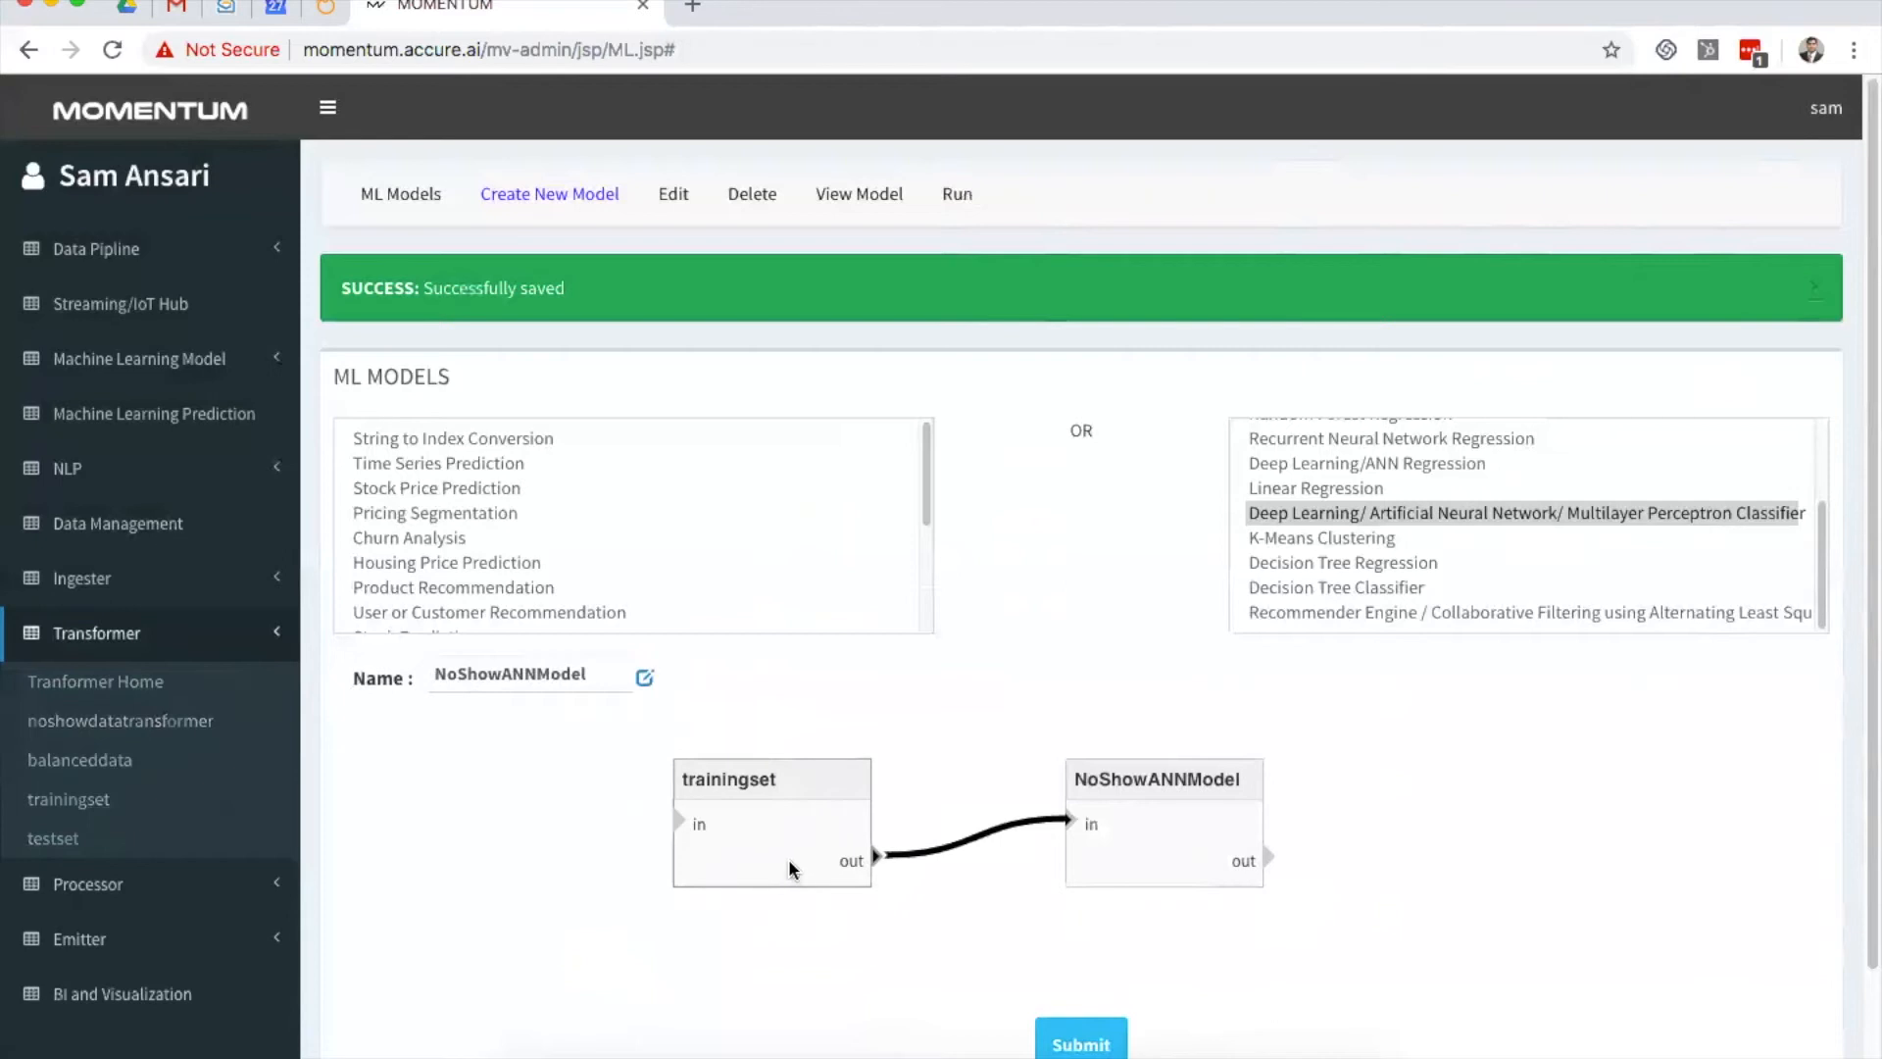
pyautogui.scroll(-2, 1114, 963)
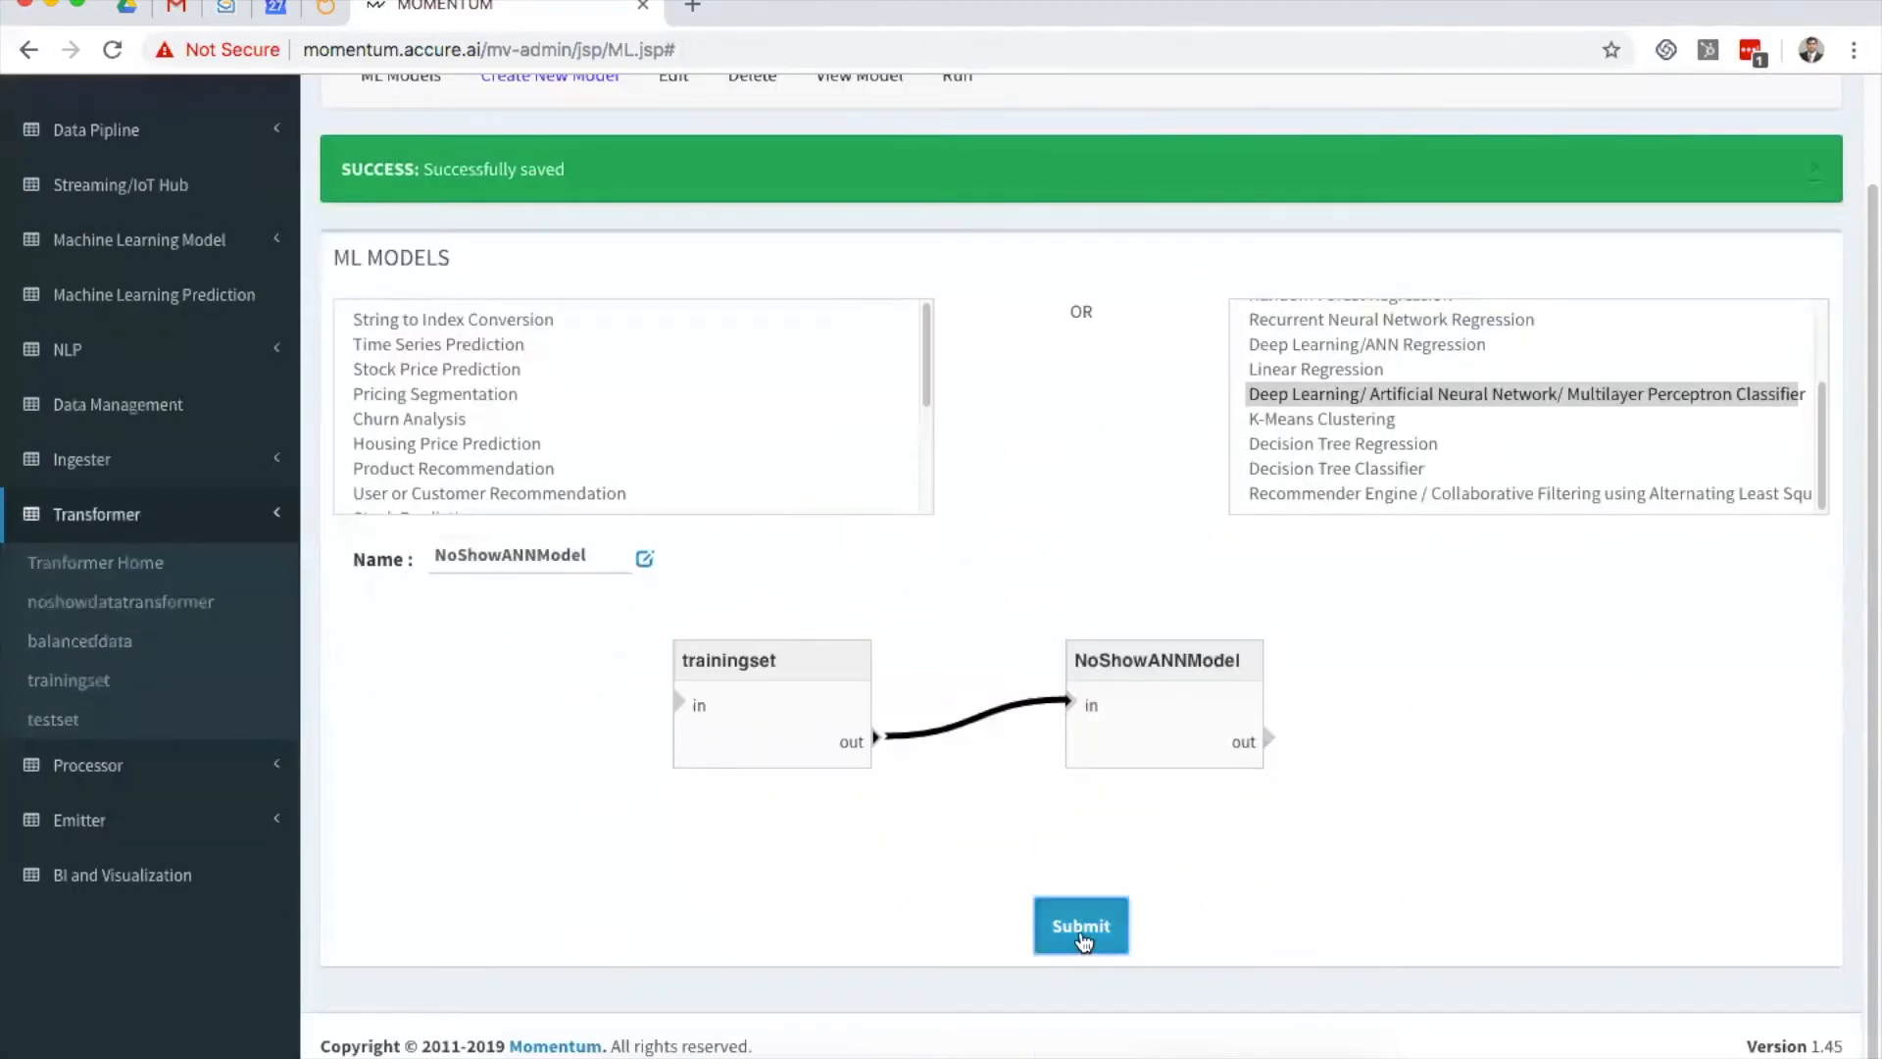
pyautogui.click(1079, 937)
# Step: Run NoShowANNModel and check its run time in the refreshed model list
pyautogui.click(360, 630)
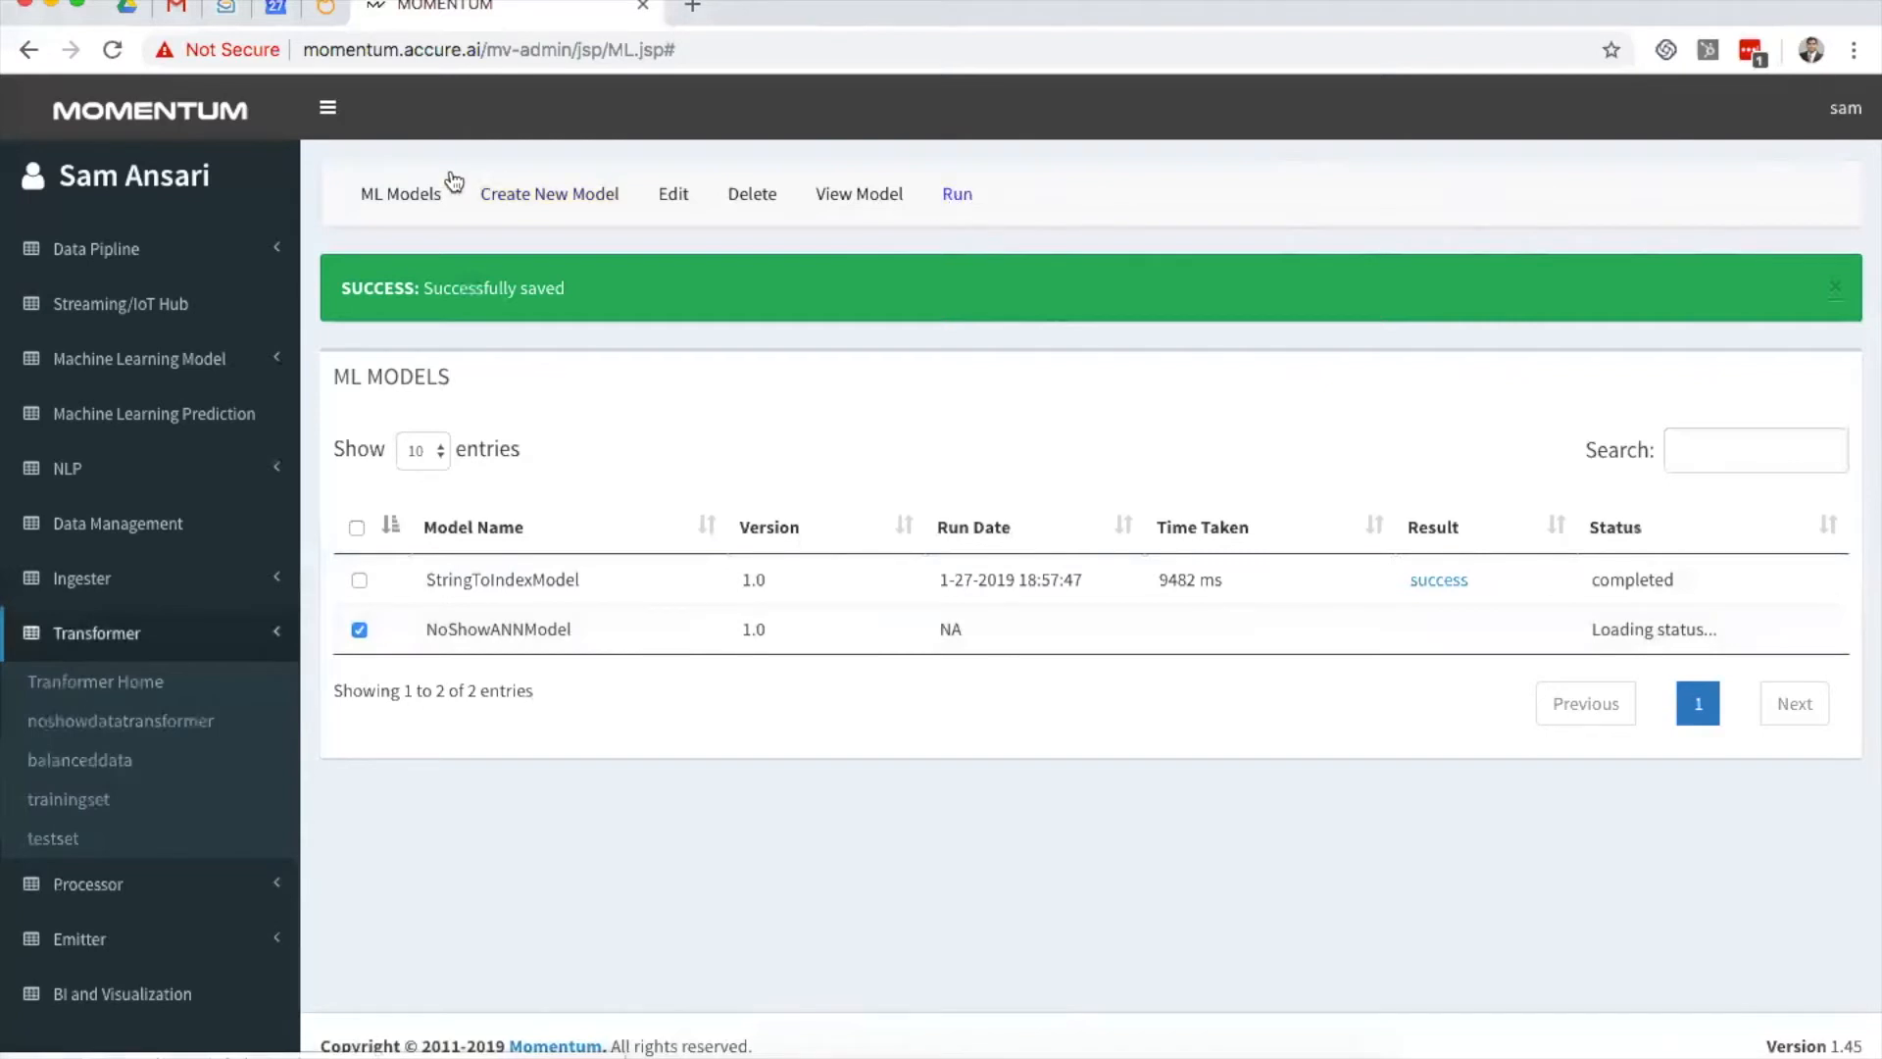
pyautogui.click(421, 196)
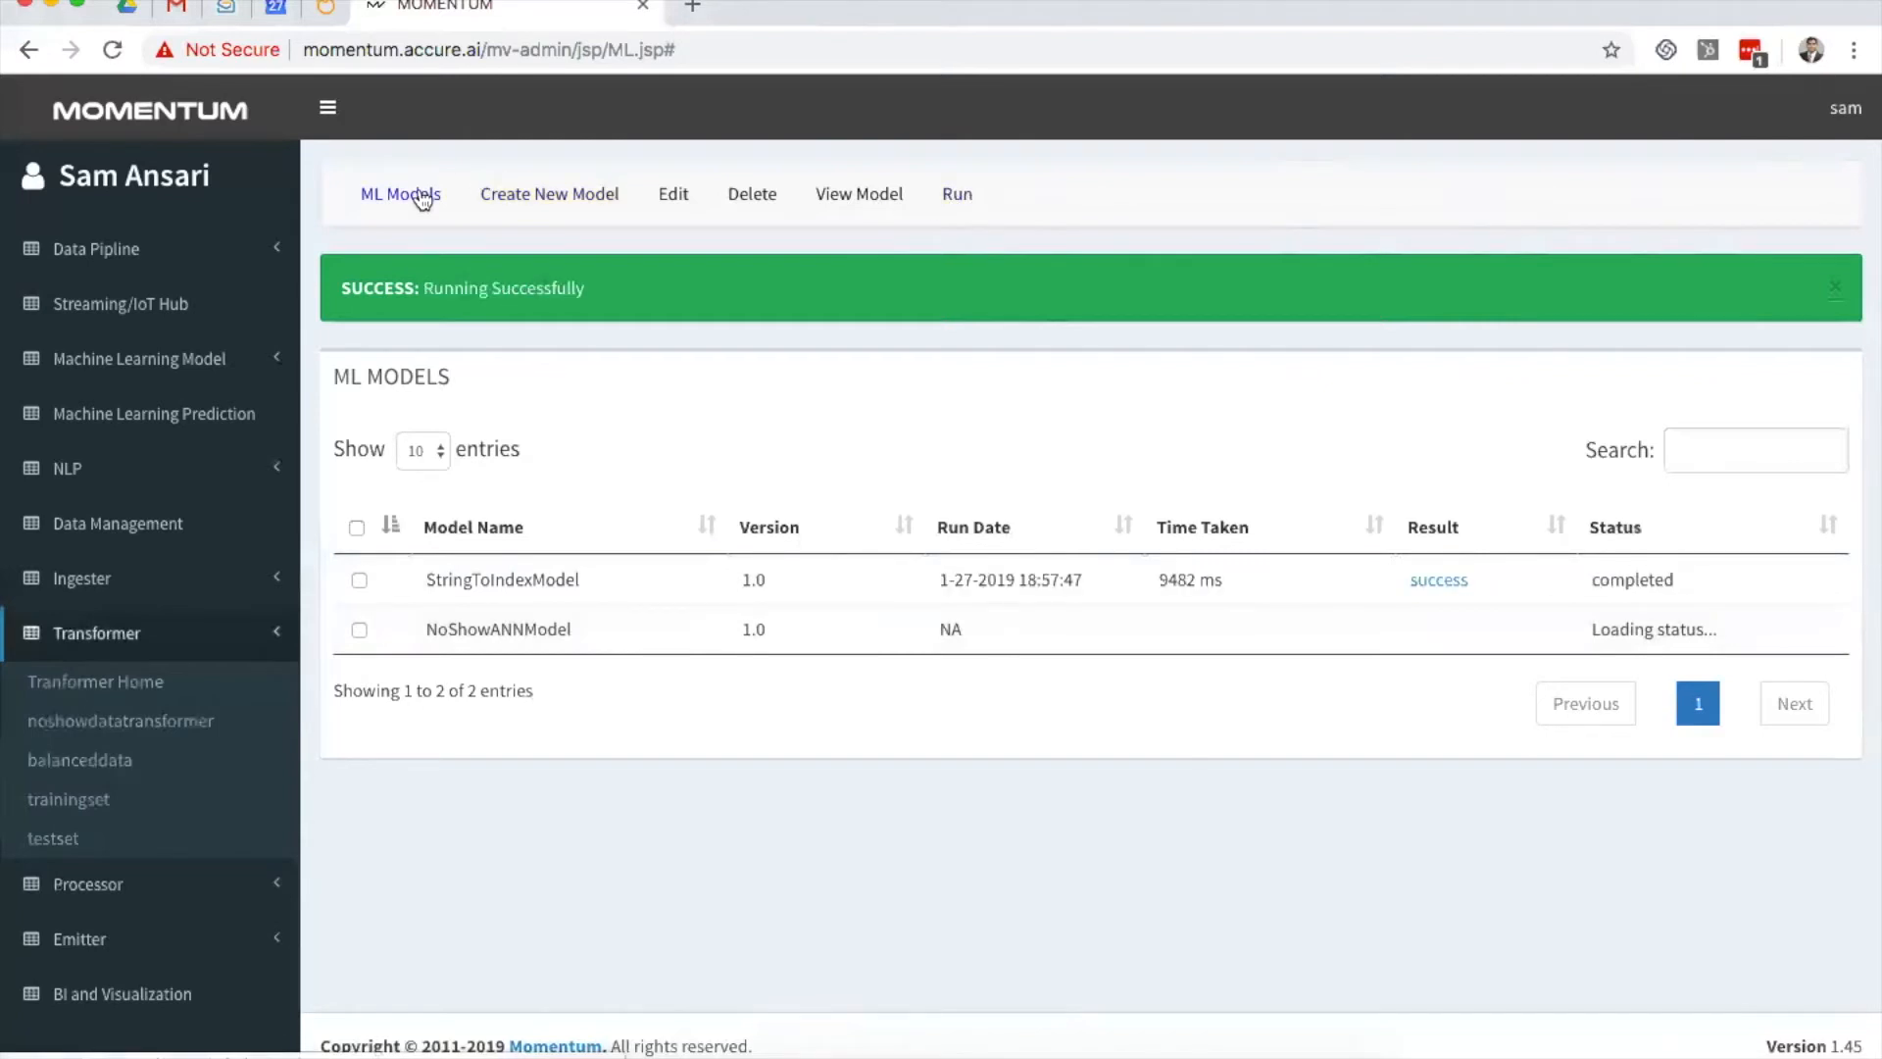
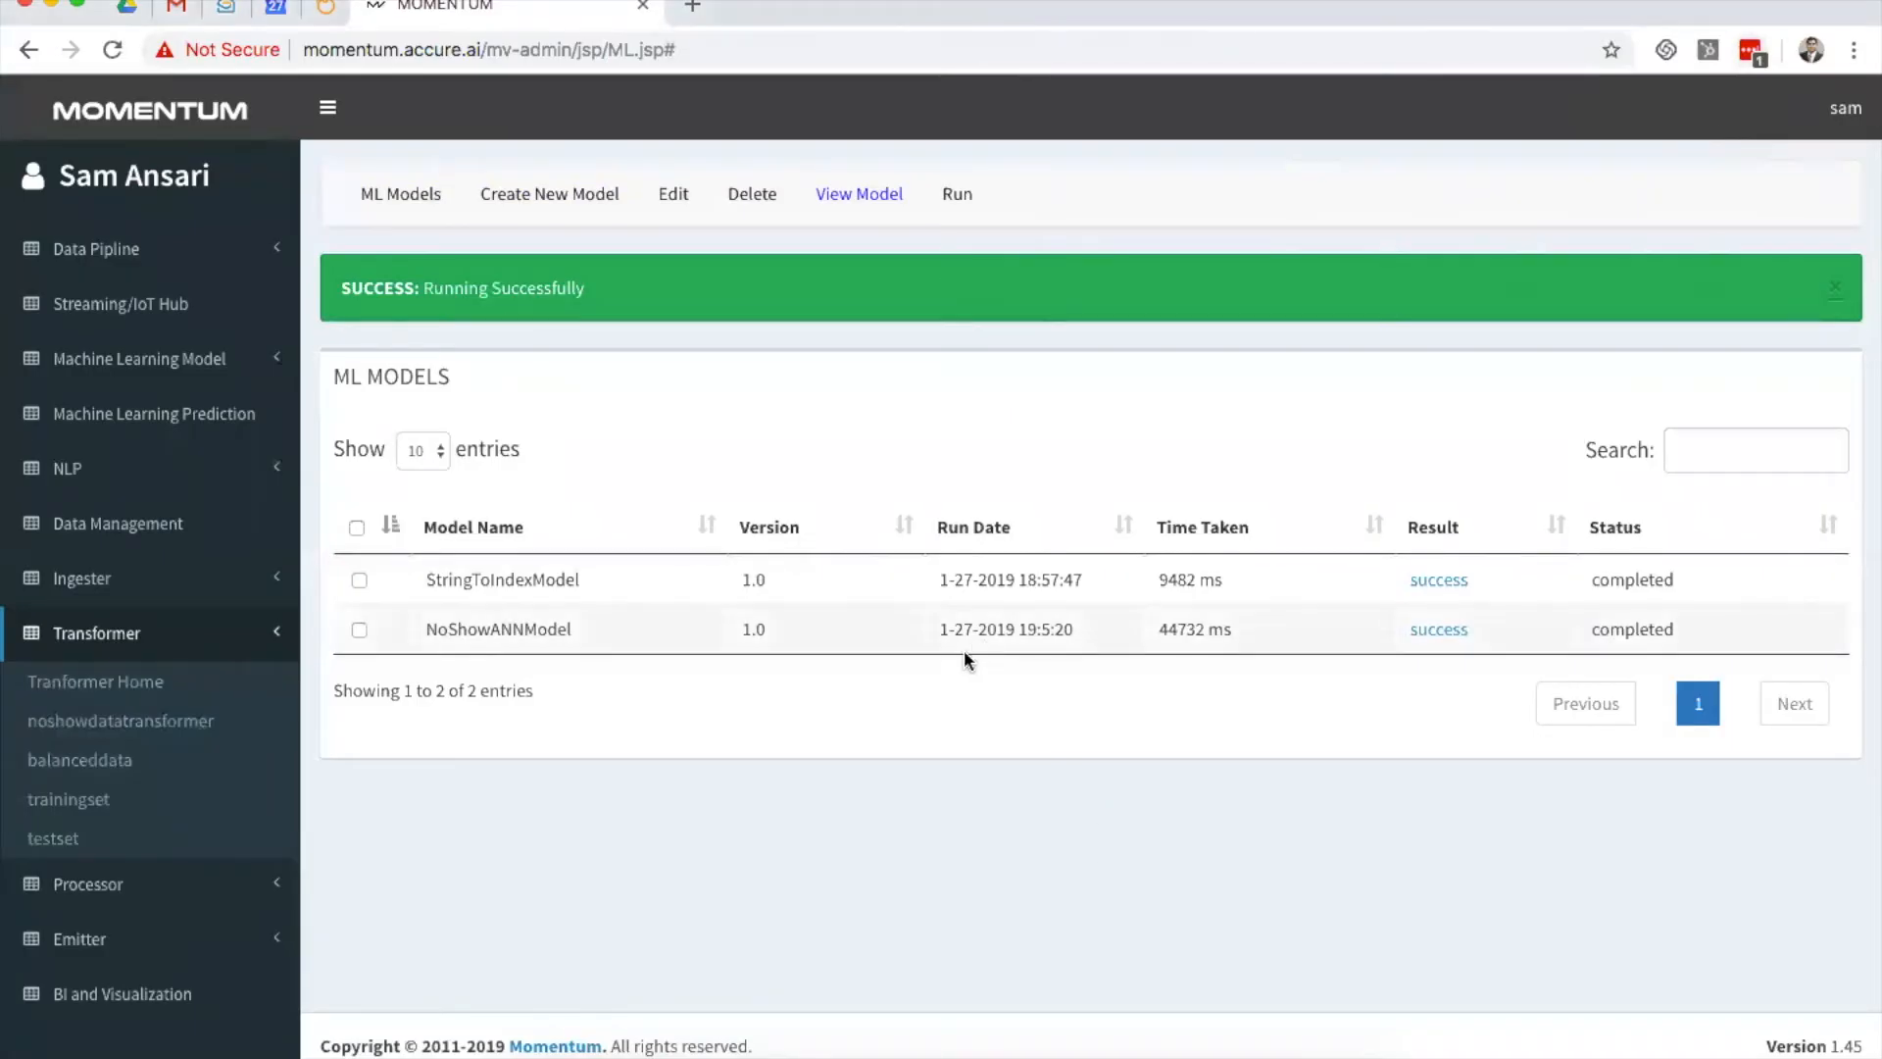
pyautogui.moveTo(1178, 628); pyautogui.dragTo(1160, 628)
# Step: View the NoShowANNModel result and examine its features, false positive rates, precision, accuracy and confusion matrix
pyautogui.click(359, 630)
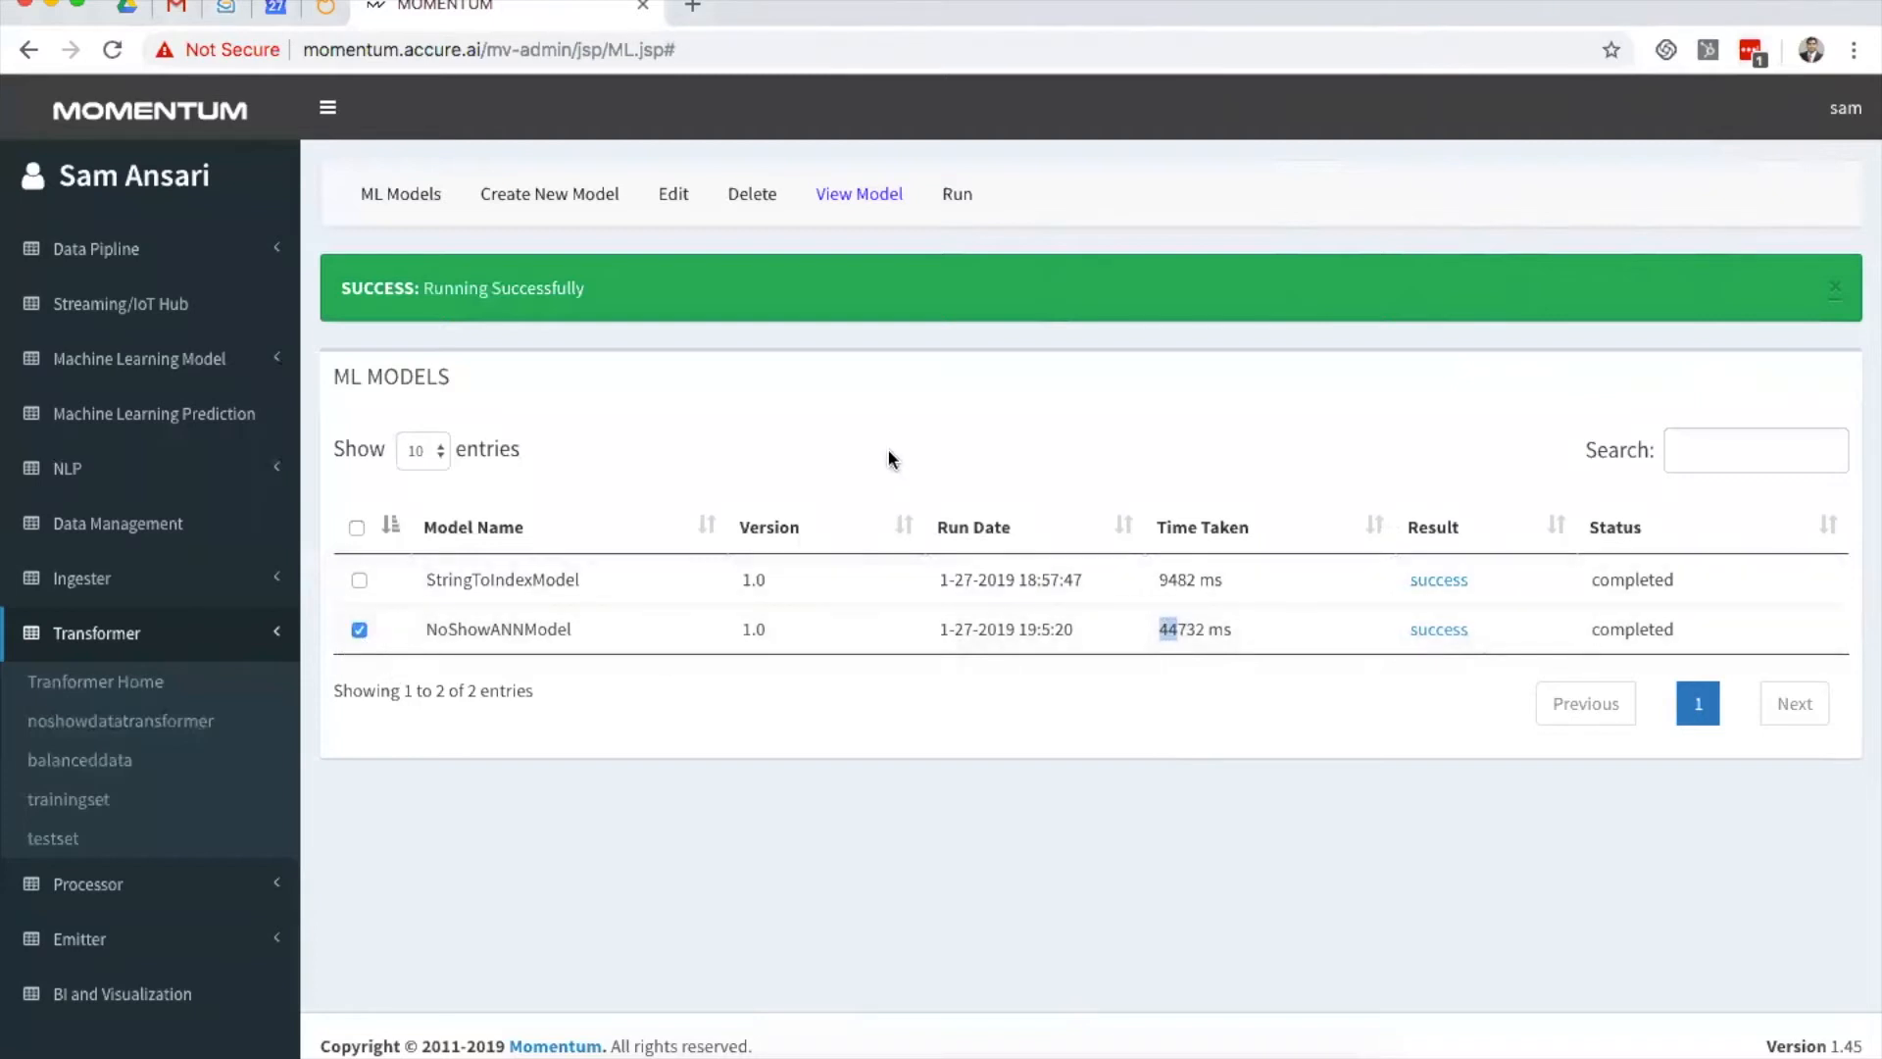
pyautogui.click(836, 197)
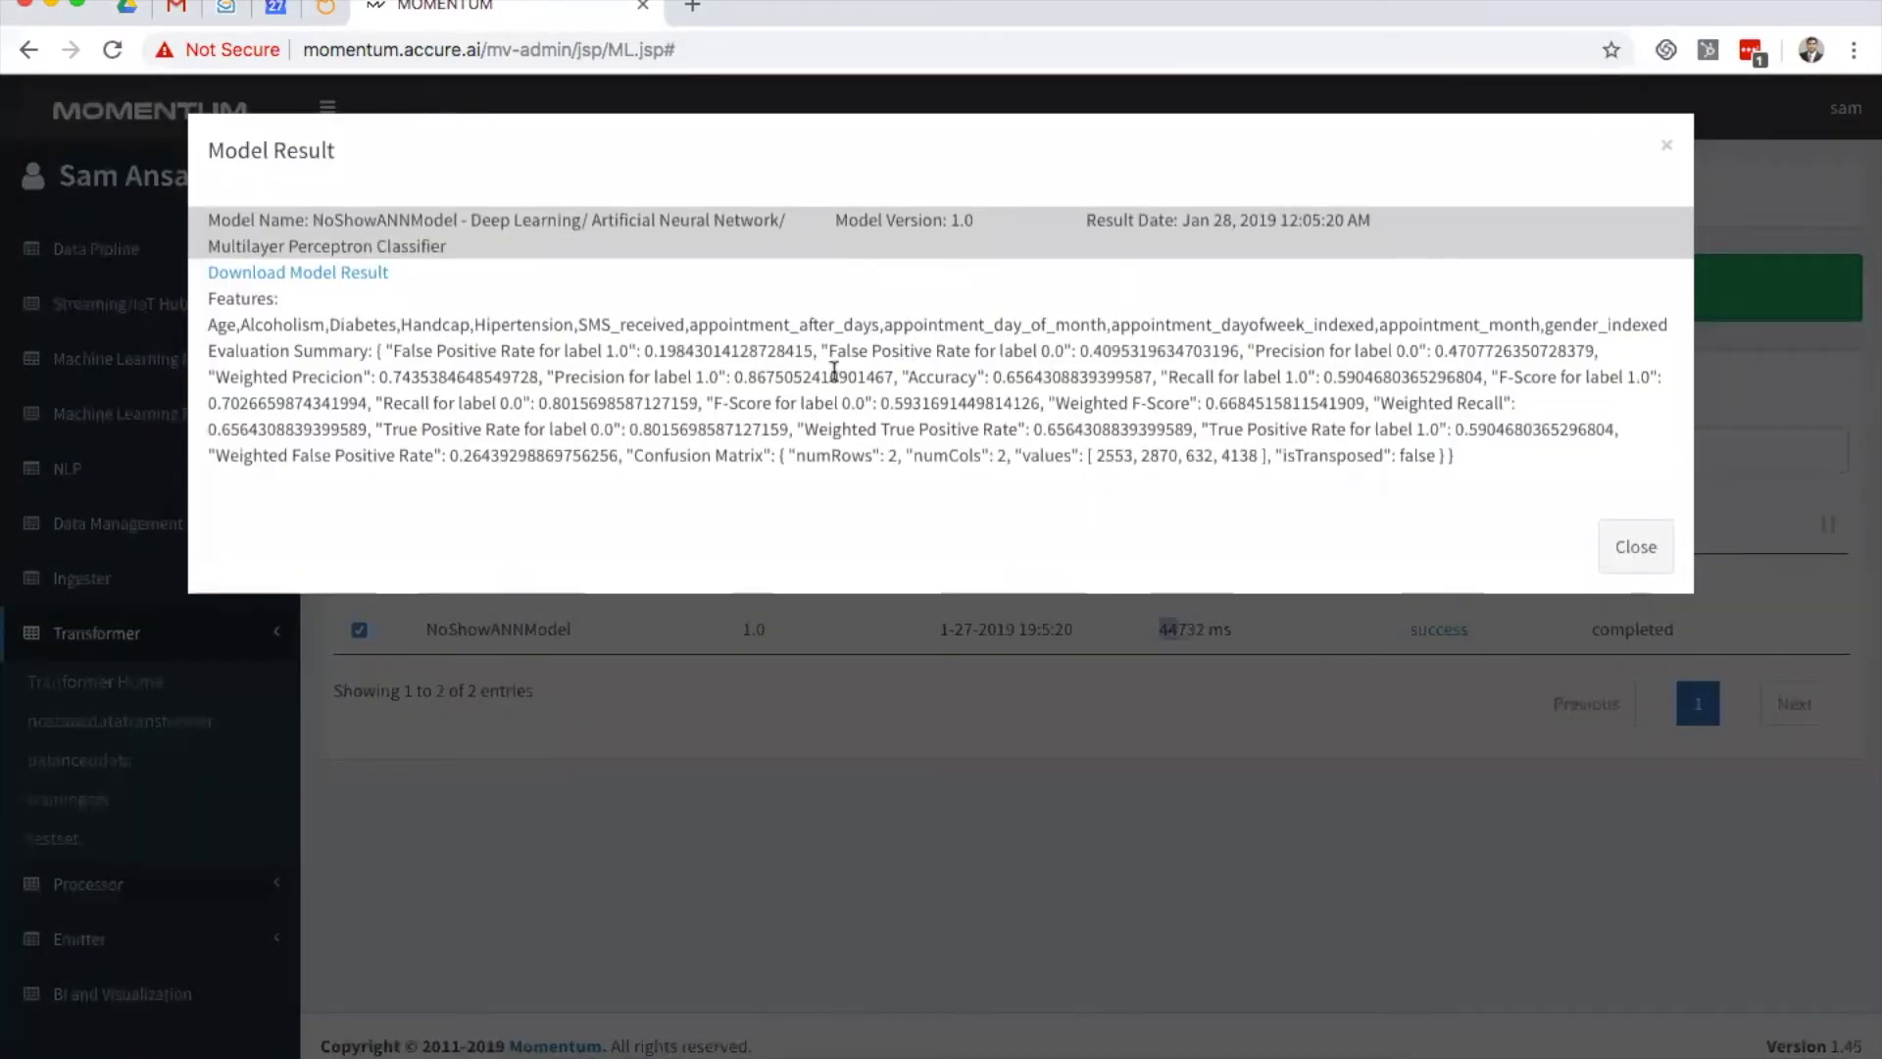
pyautogui.moveTo(211, 326); pyautogui.dragTo(1657, 318)
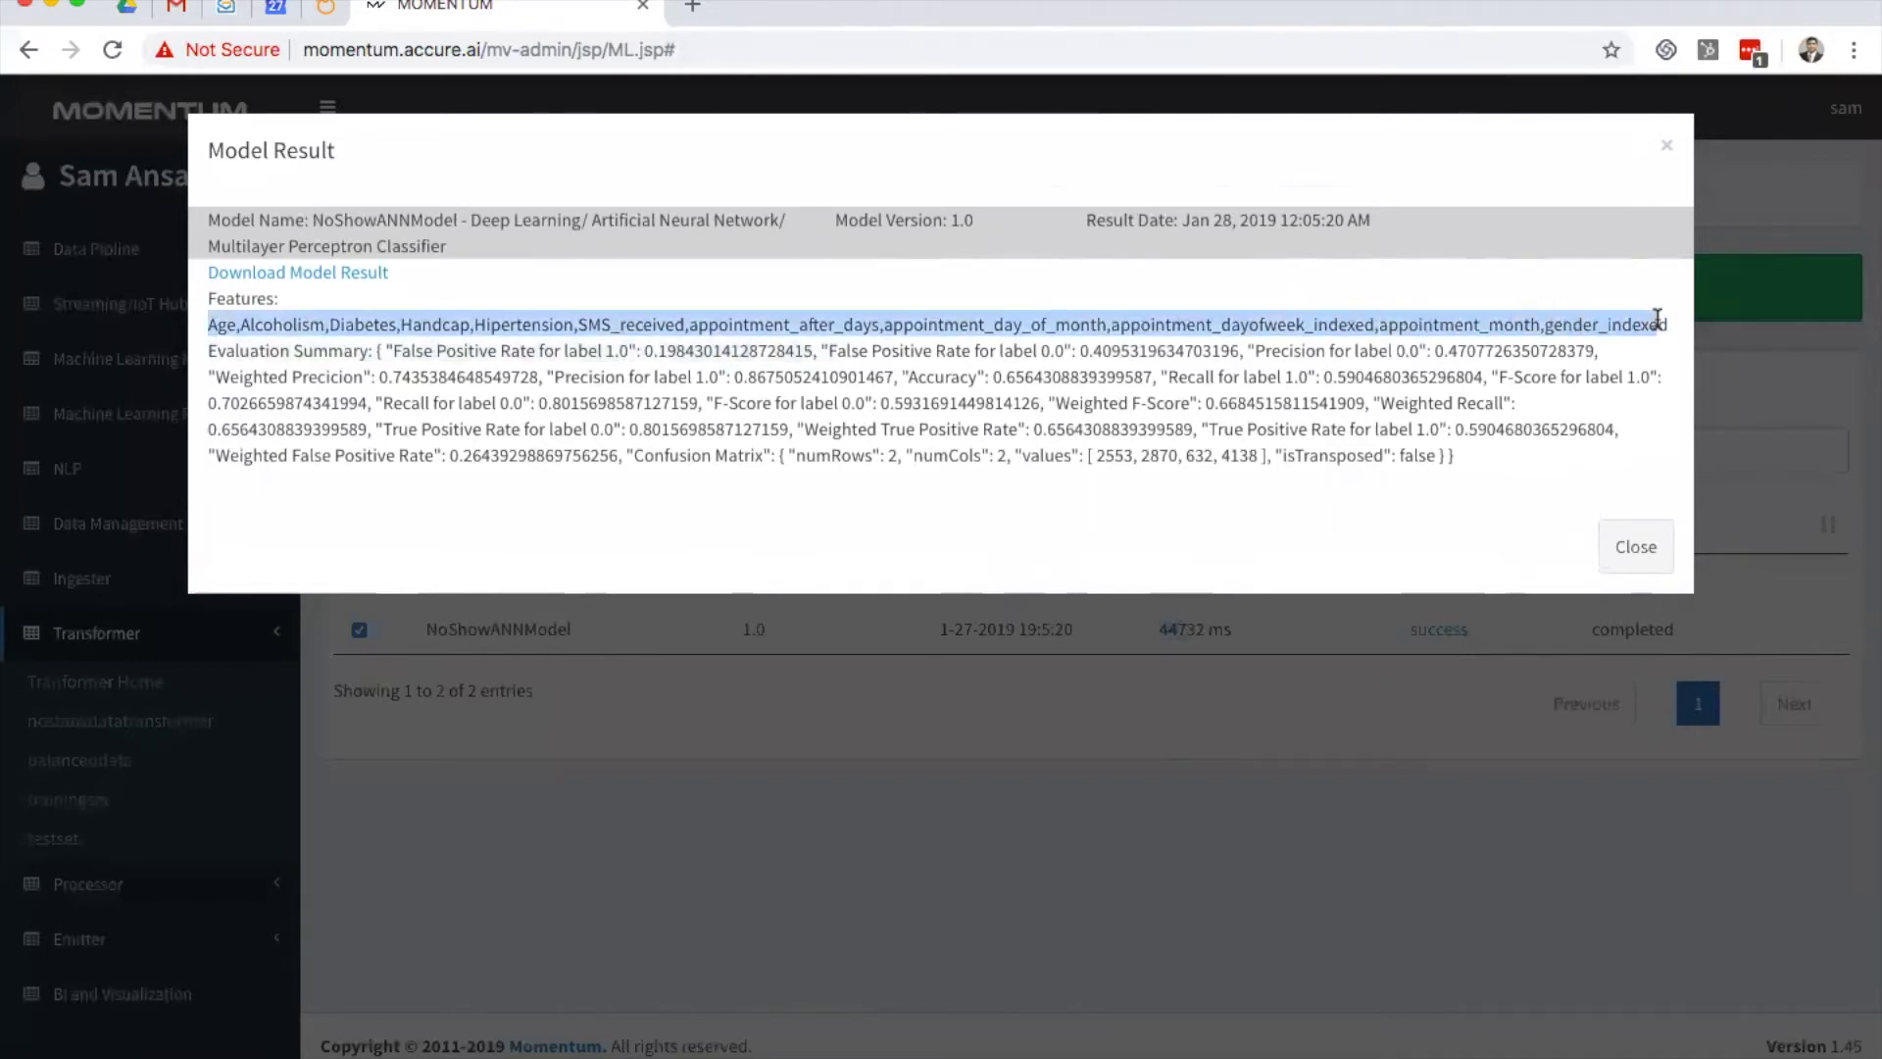
pyautogui.click(730, 444)
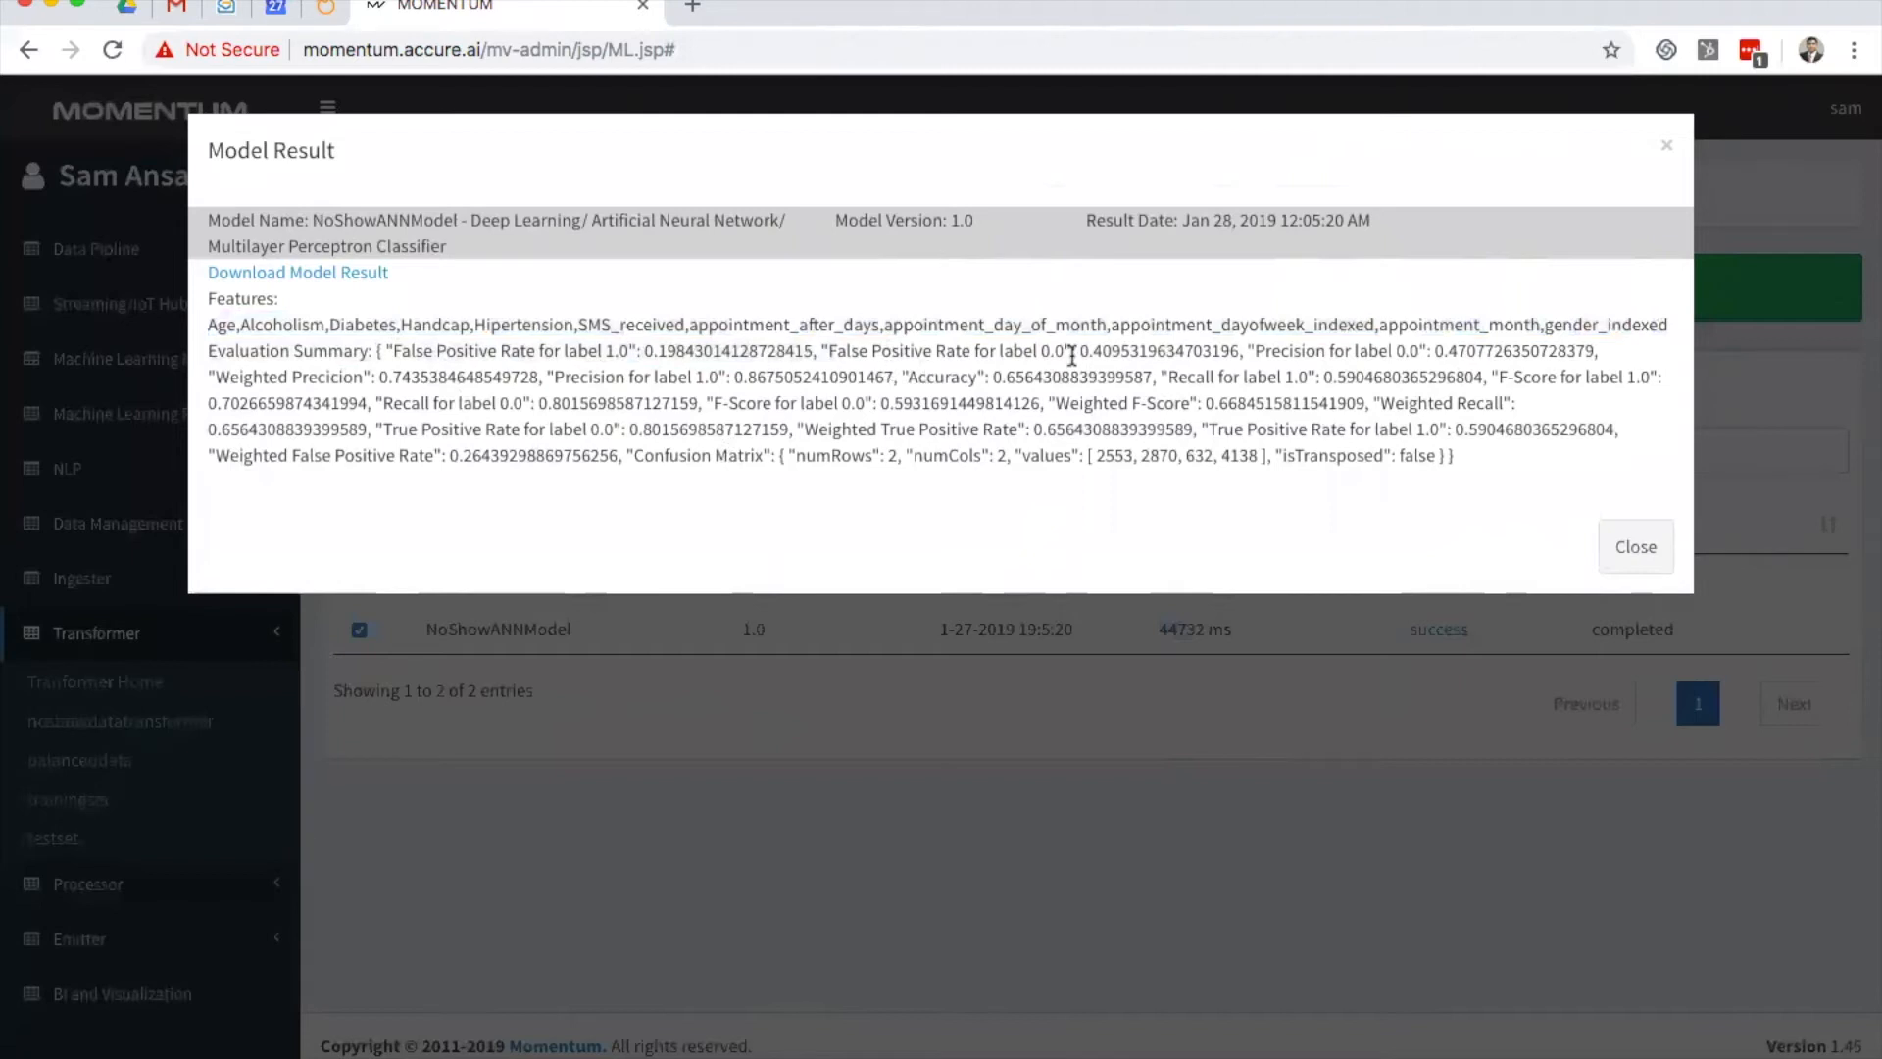
pyautogui.moveTo(605, 350); pyautogui.dragTo(624, 351)
pyautogui.moveTo(1042, 350); pyautogui.dragTo(1065, 351)
pyautogui.moveTo(1468, 350); pyautogui.dragTo(1451, 350)
pyautogui.moveTo(392, 376); pyautogui.dragTo(409, 376)
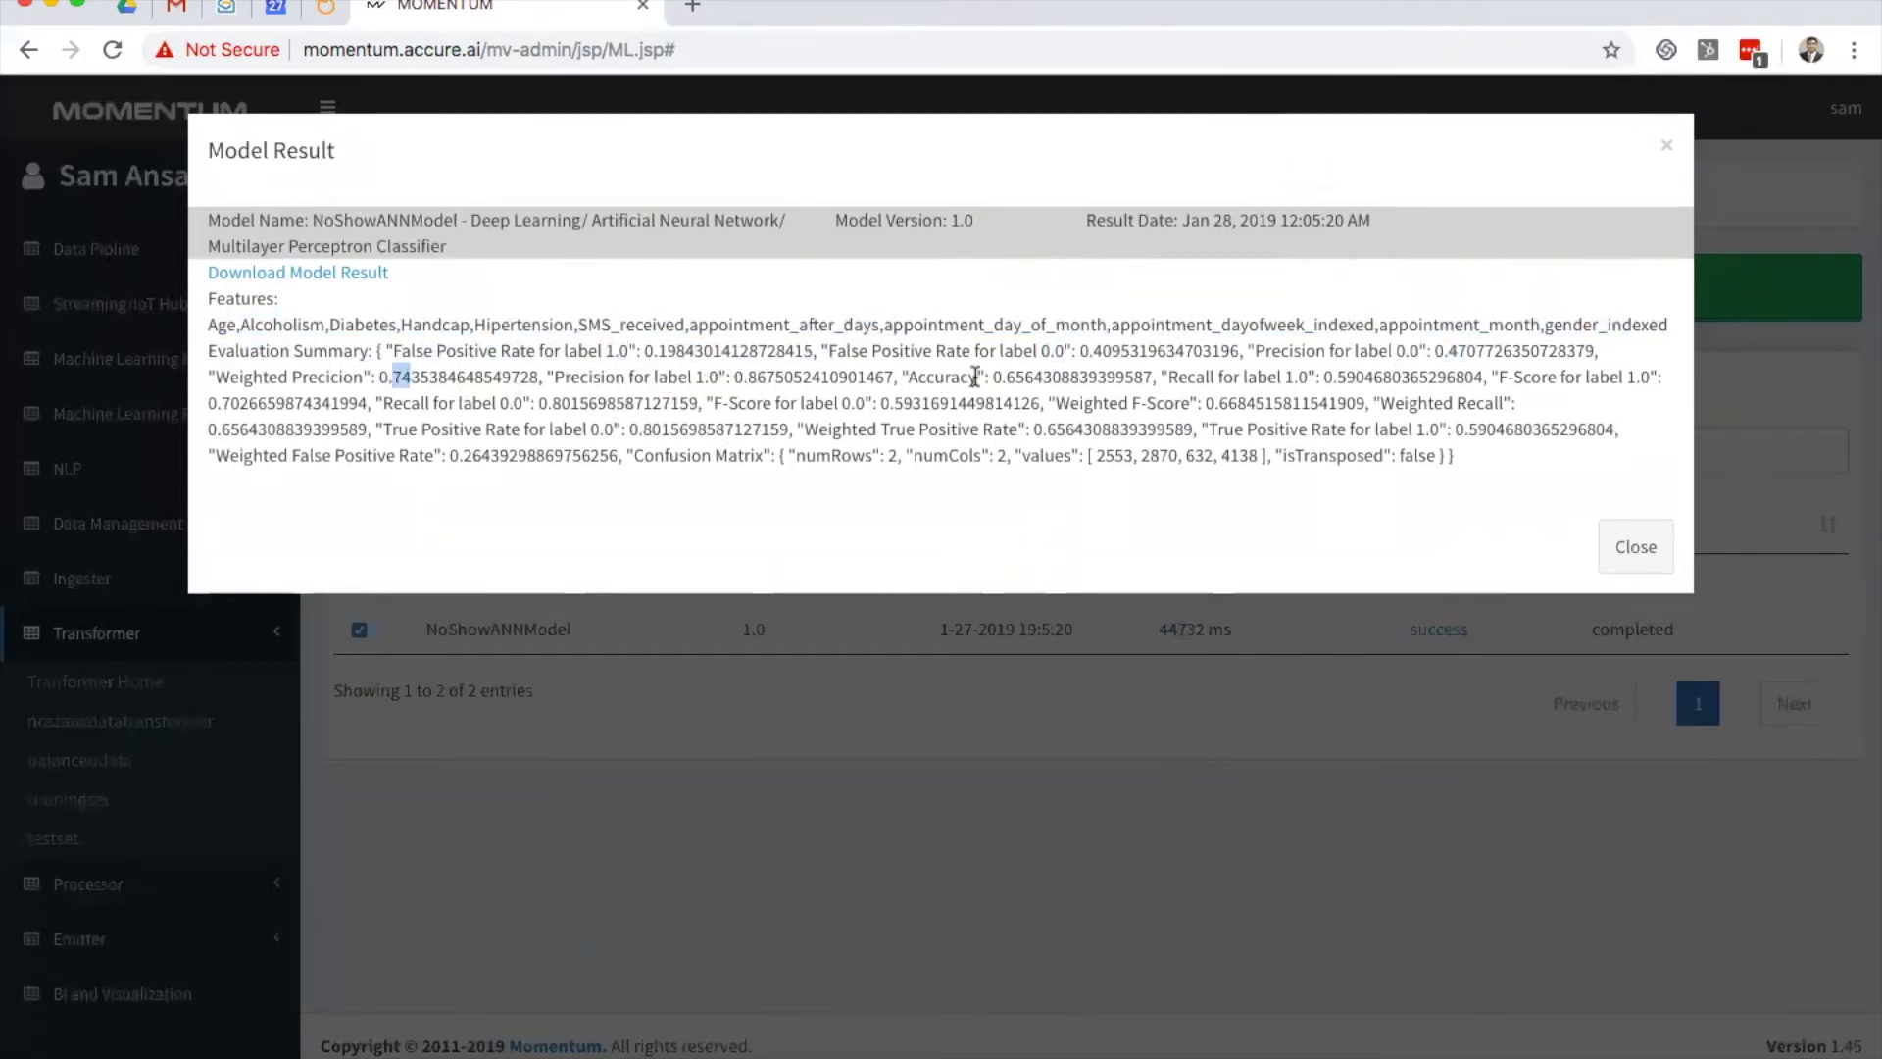
pyautogui.moveTo(1025, 376); pyautogui.dragTo(992, 376)
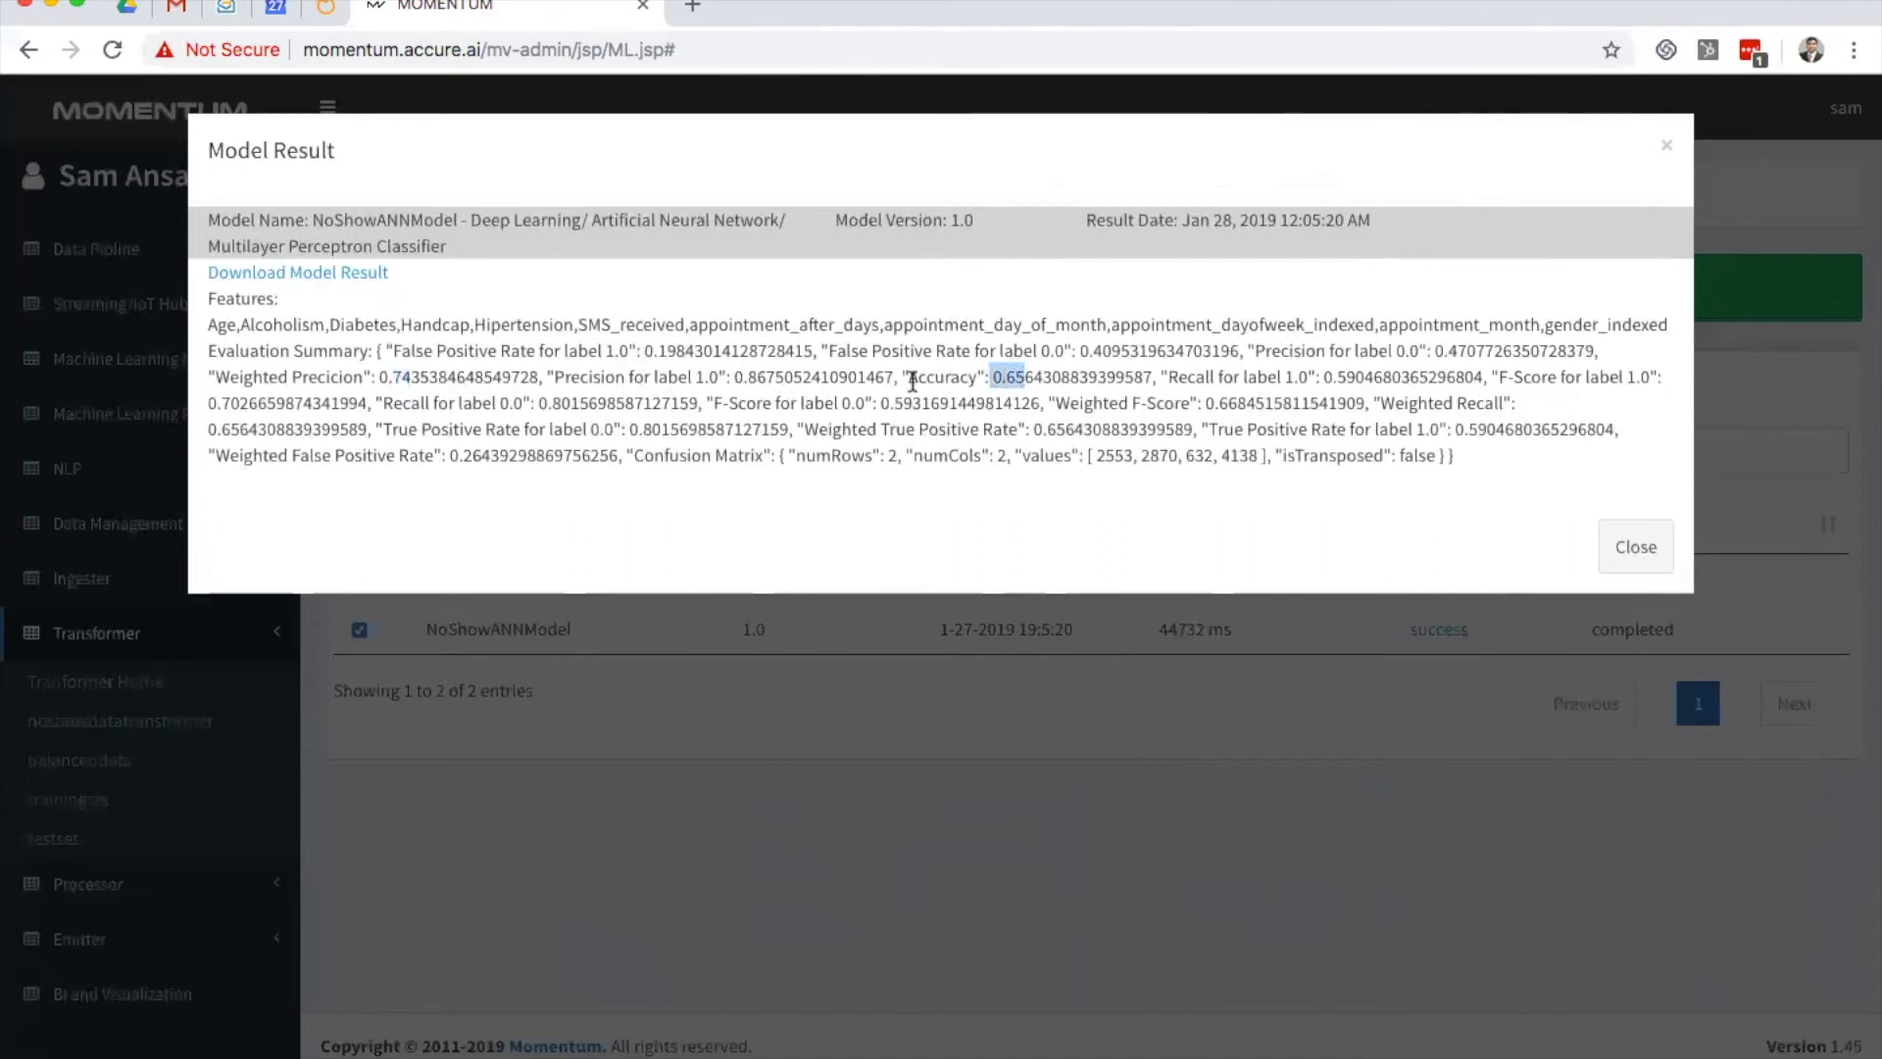
pyautogui.moveTo(1094, 457); pyautogui.dragTo(1253, 459)
pyautogui.click(1248, 519)
pyautogui.click(1639, 551)
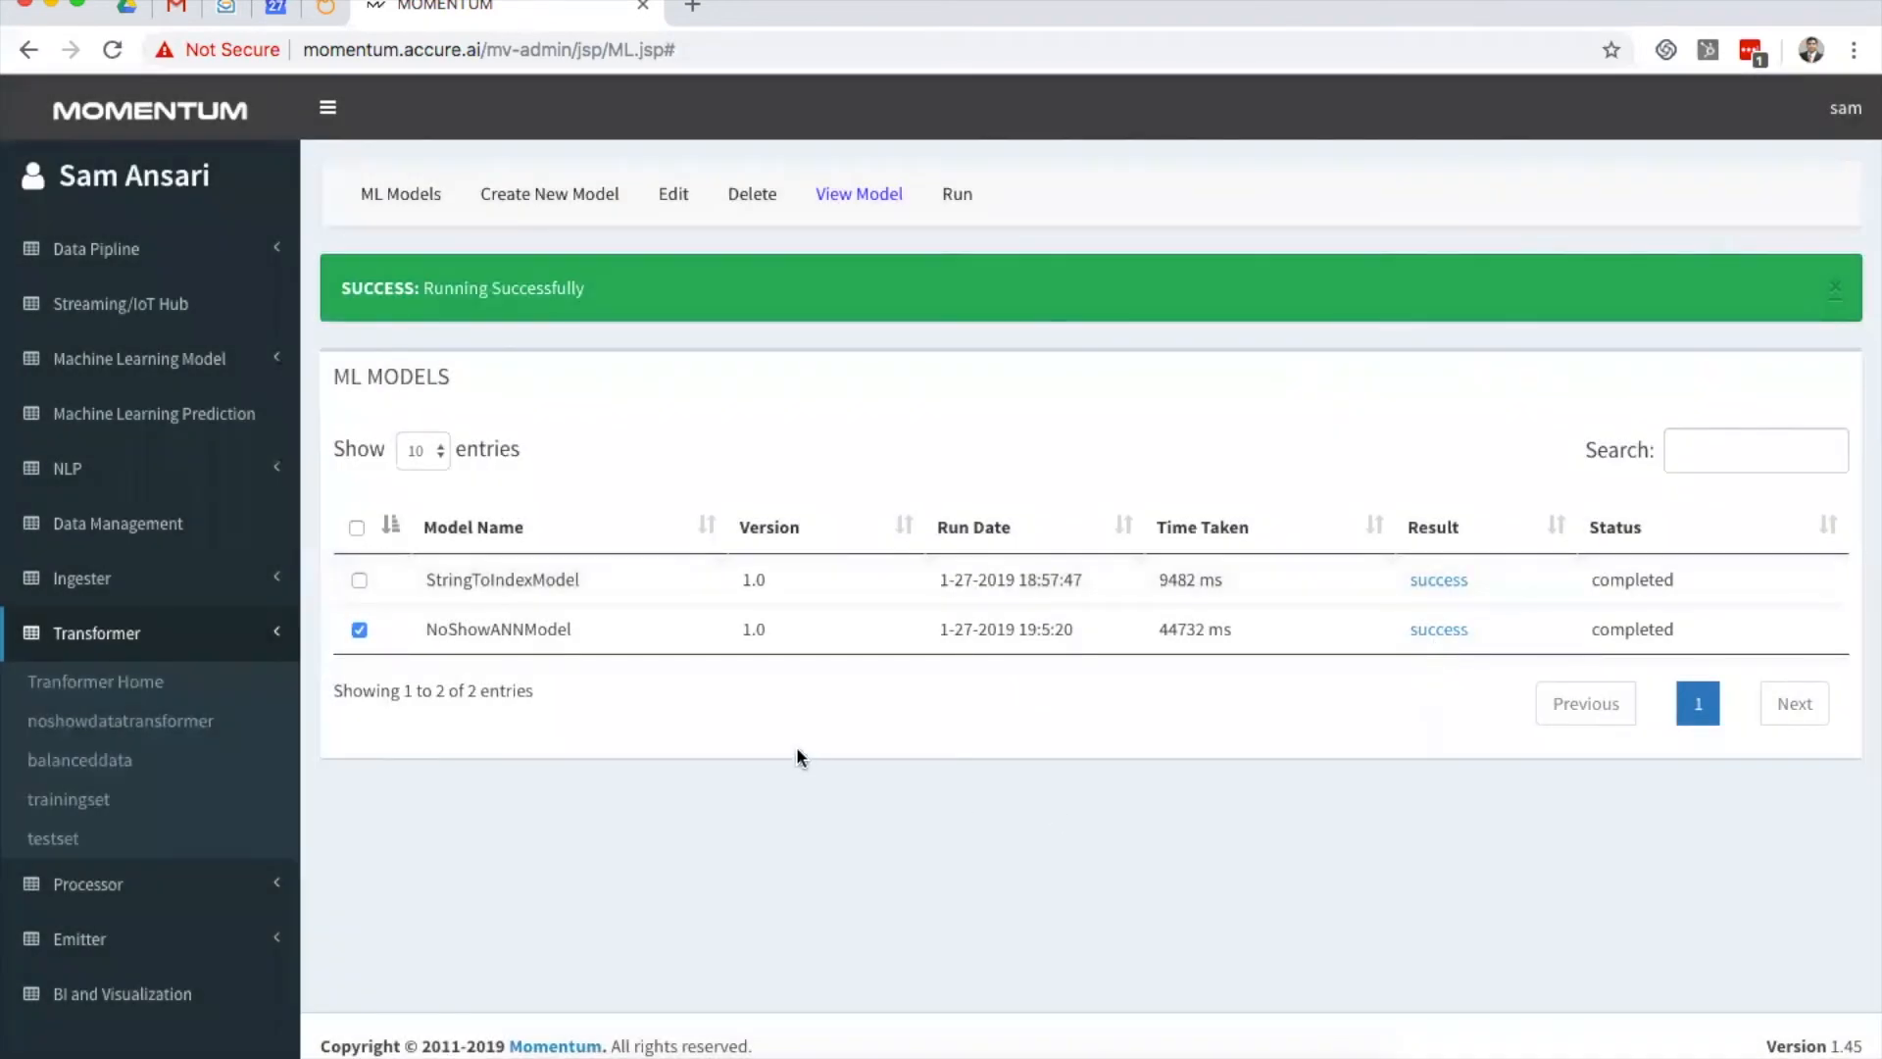
# Step: Create a new machine learning prediction named NoShowPredictionUsingANN
pyautogui.click(157, 412)
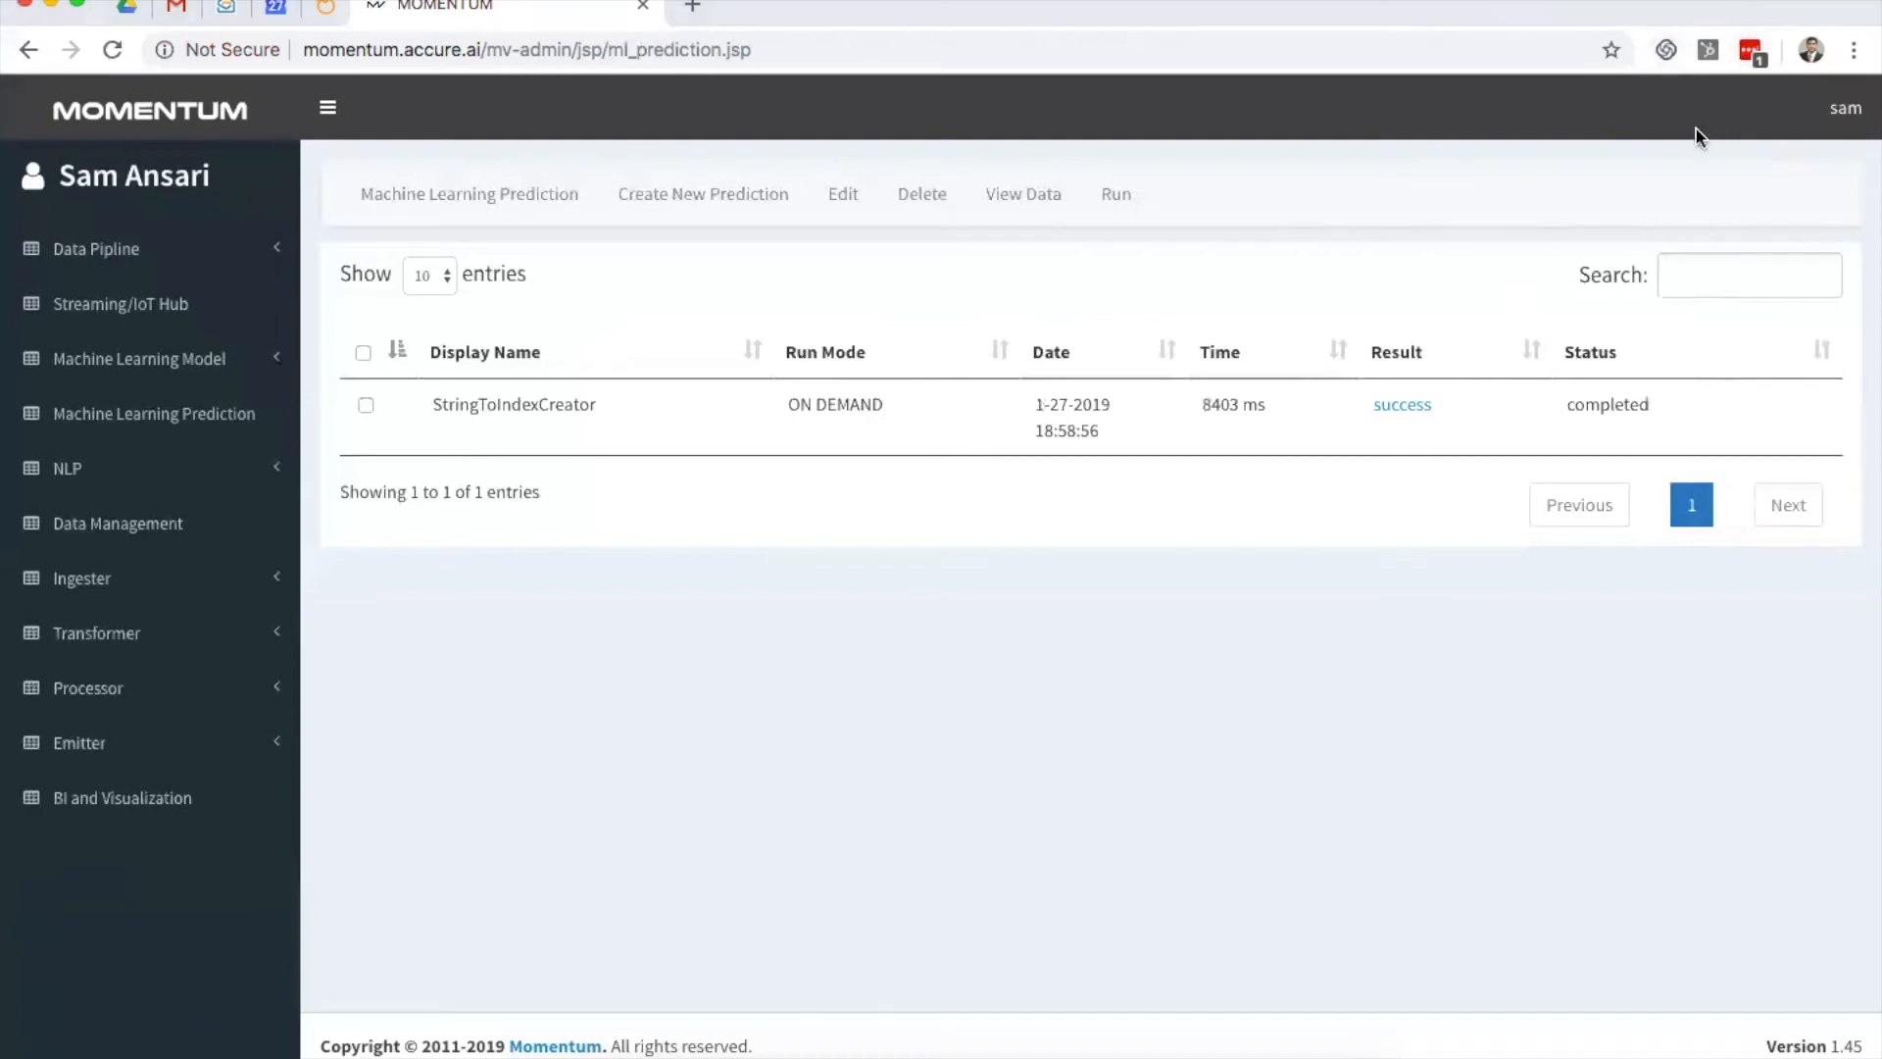
pyautogui.click(690, 192)
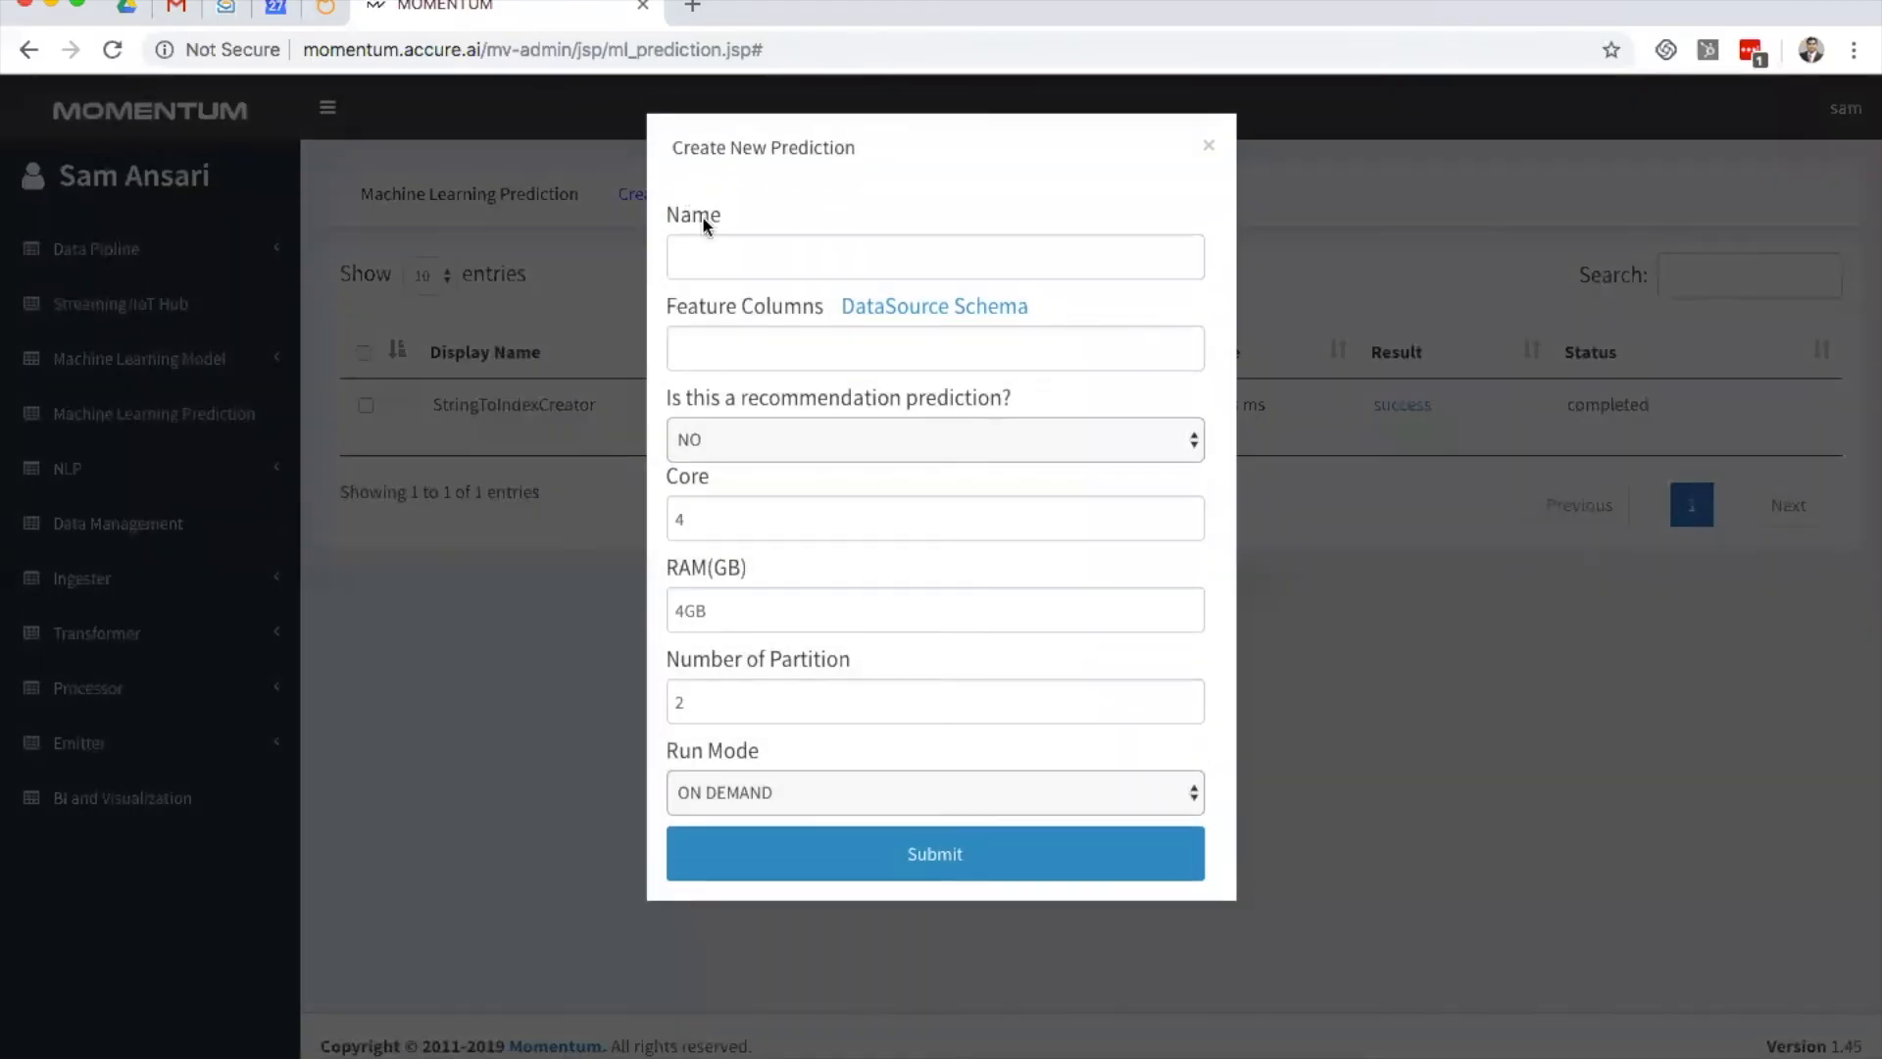
pyautogui.click(729, 249)
pyautogui.write('No')
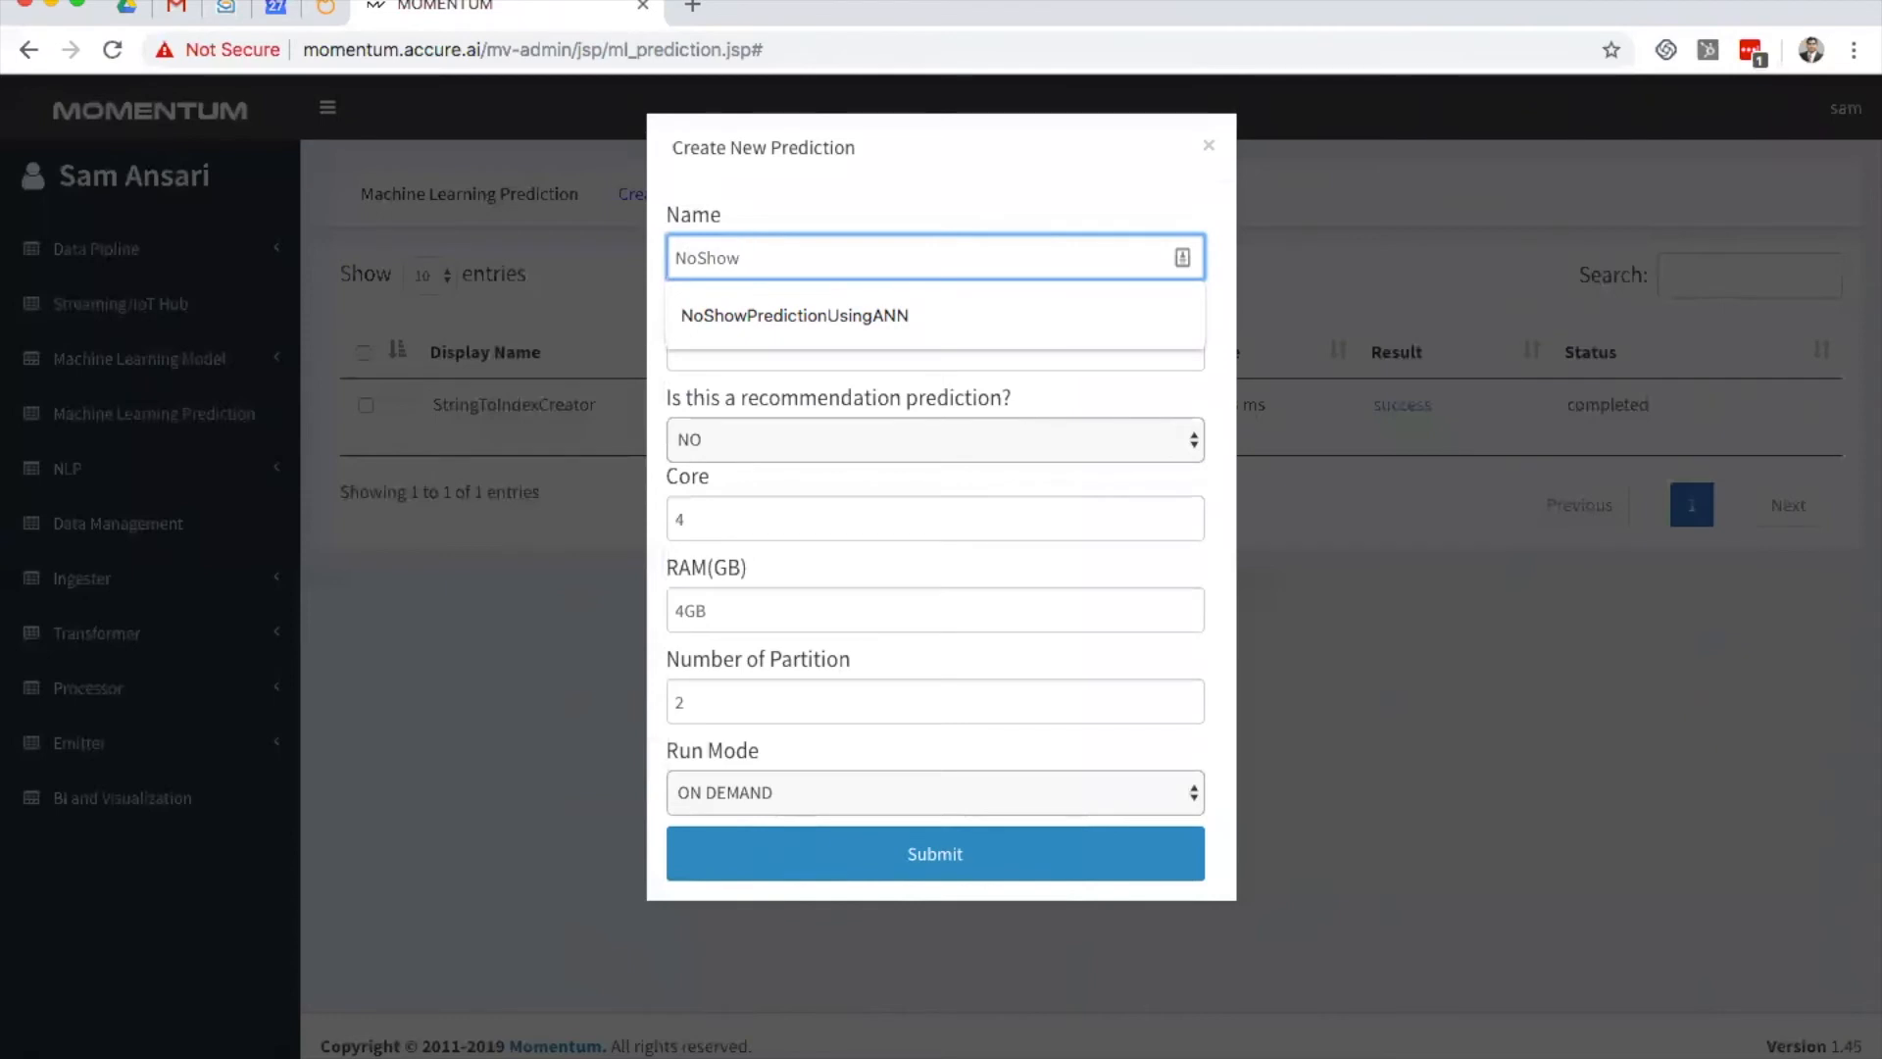
pyautogui.write('Show')
pyautogui.press('Down')
pyautogui.press('Return')
# Step: Set the feature columns to Age, Alcoholism, Diabetes, Handcap, Hipertension, SMS_received, appointment_dayofweek_indexed, appointment_month and gender_indexed, and submit the prediction settings
pyautogui.click(740, 363)
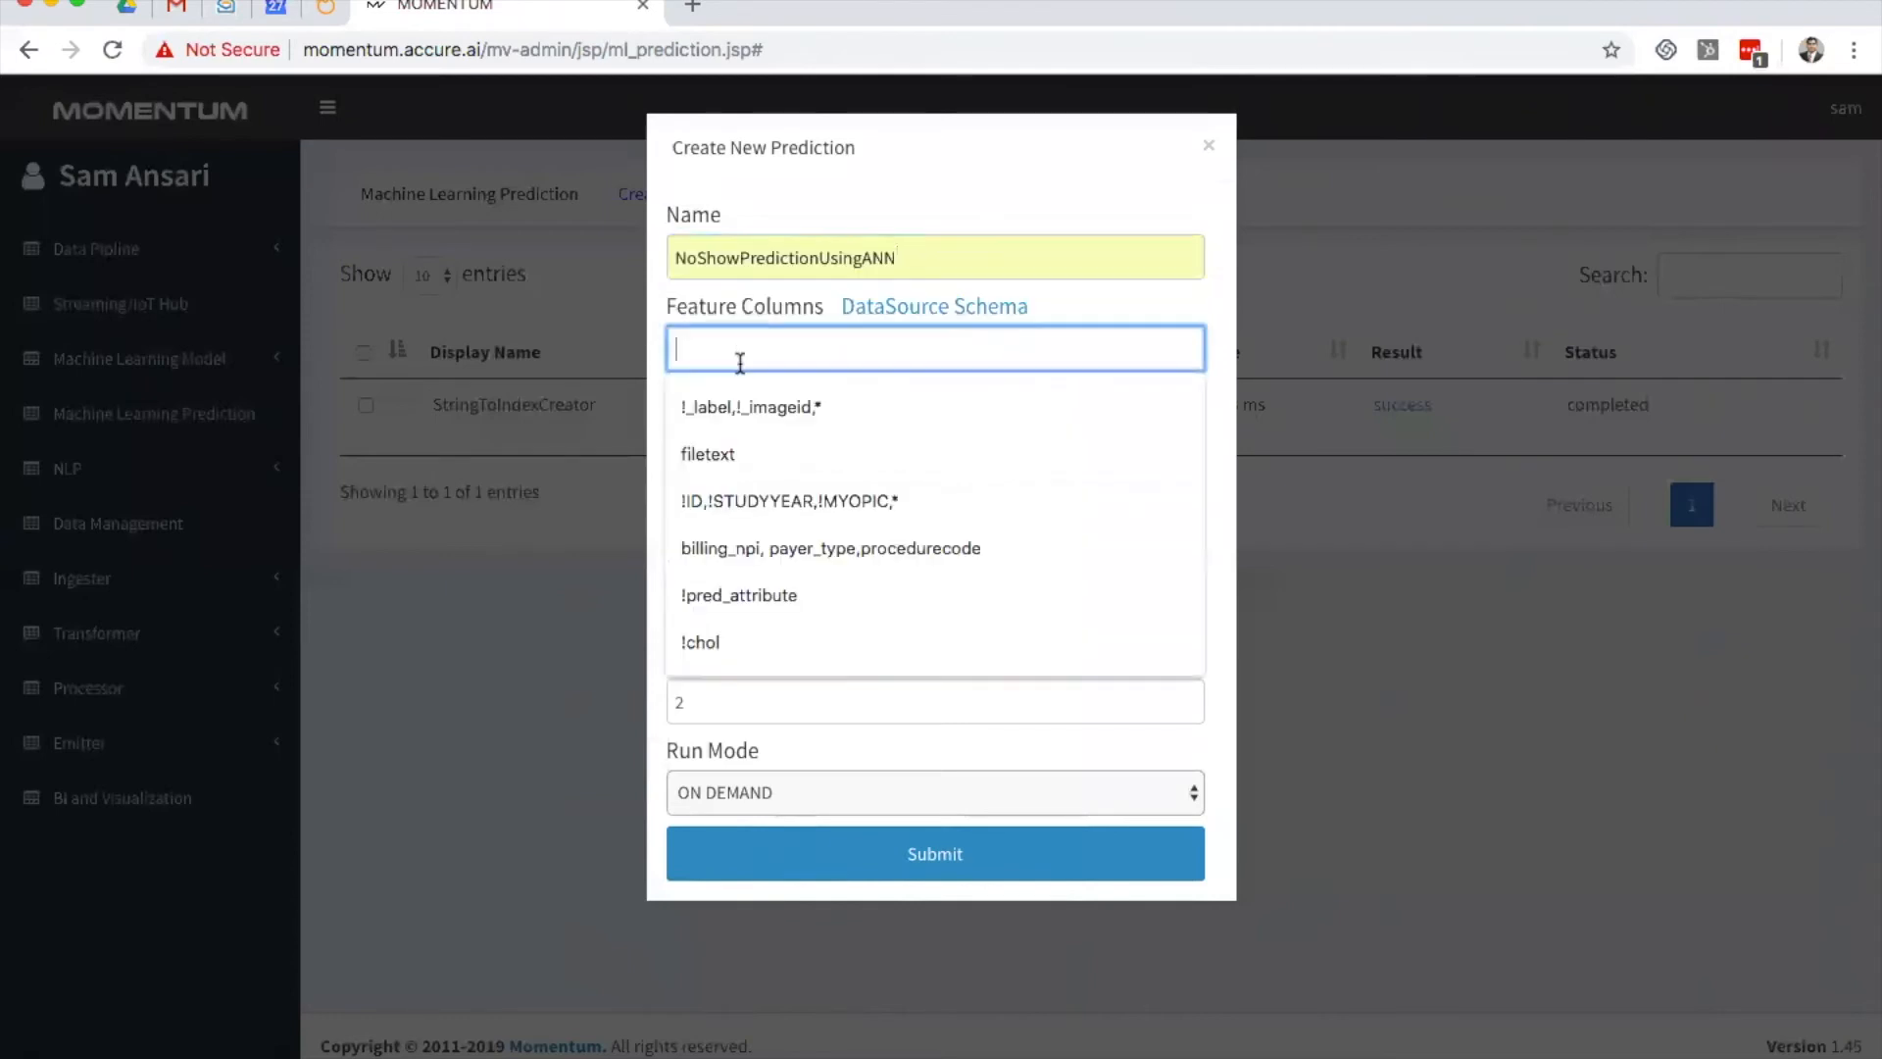
pyautogui.write('Age,Alcoholism,Diabetes,Handcap,Hipertension,SMS_received, appointment_dayofweek_indexed, appointment_month, gender_indexed')
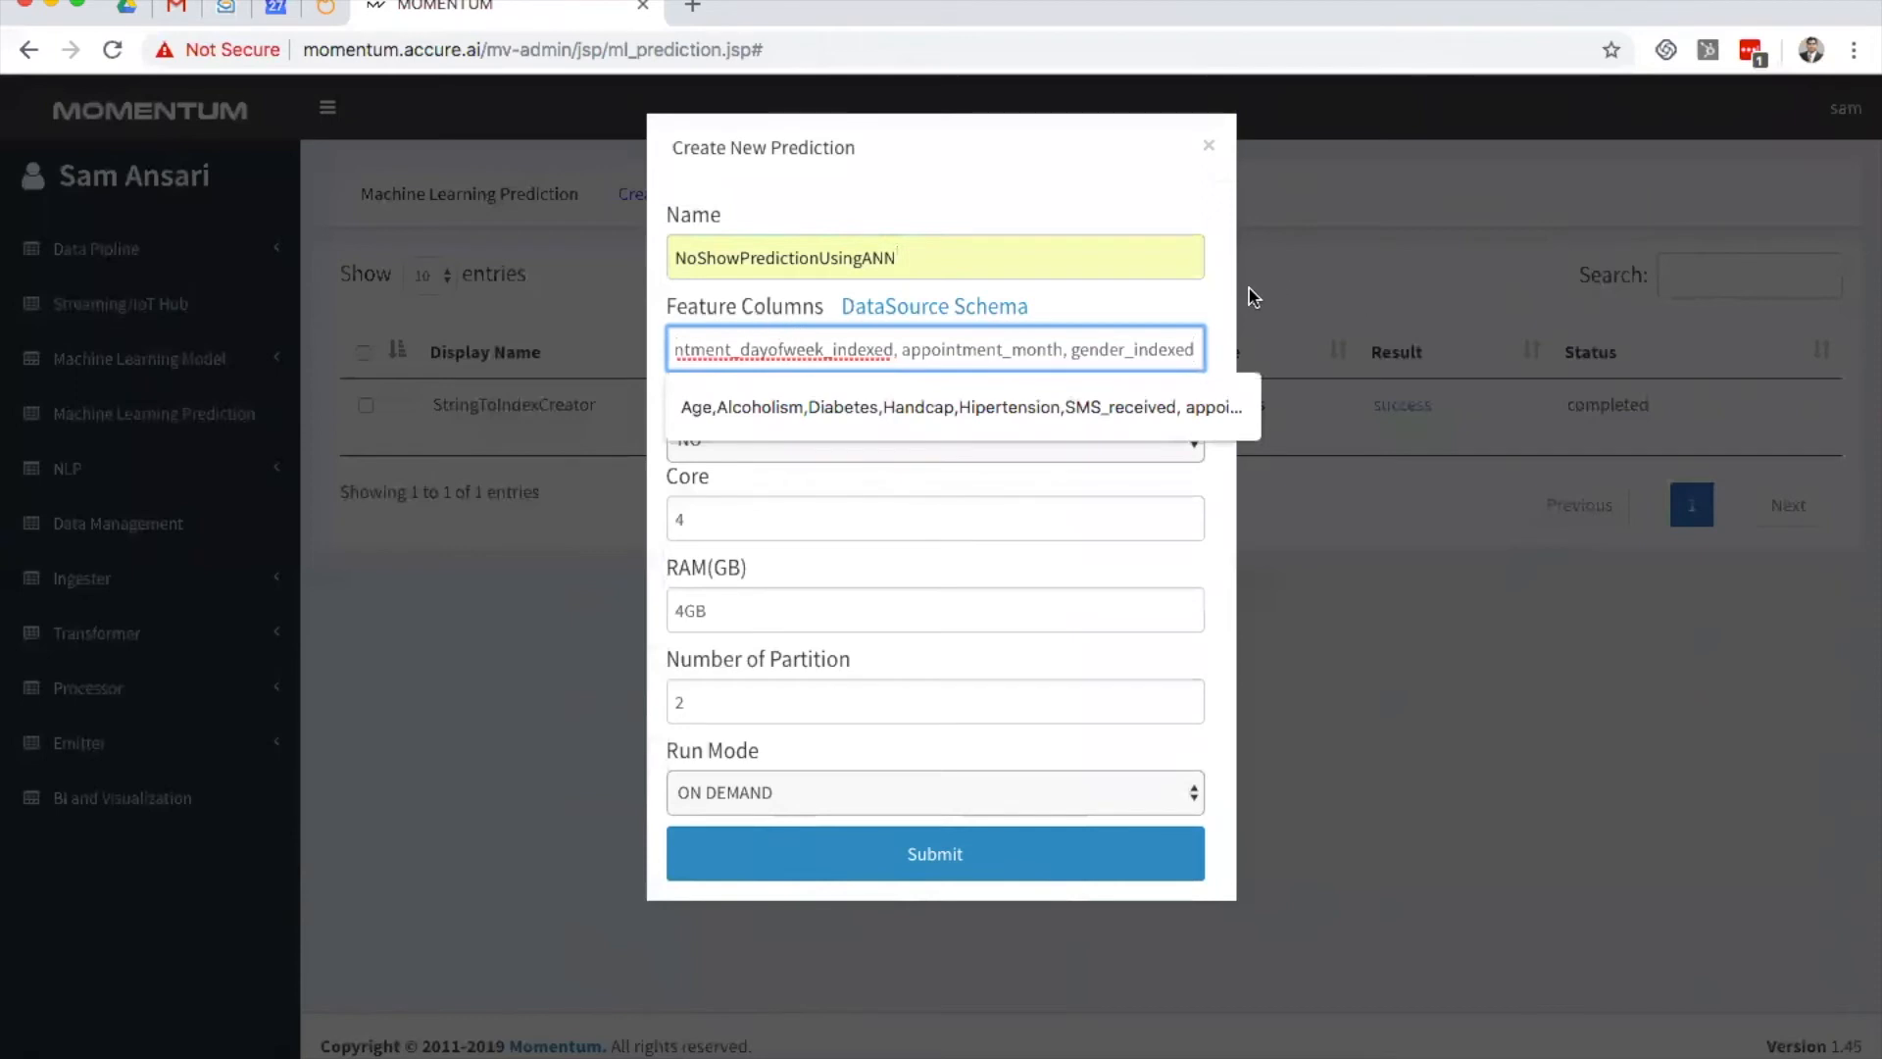
pyautogui.click(1218, 304)
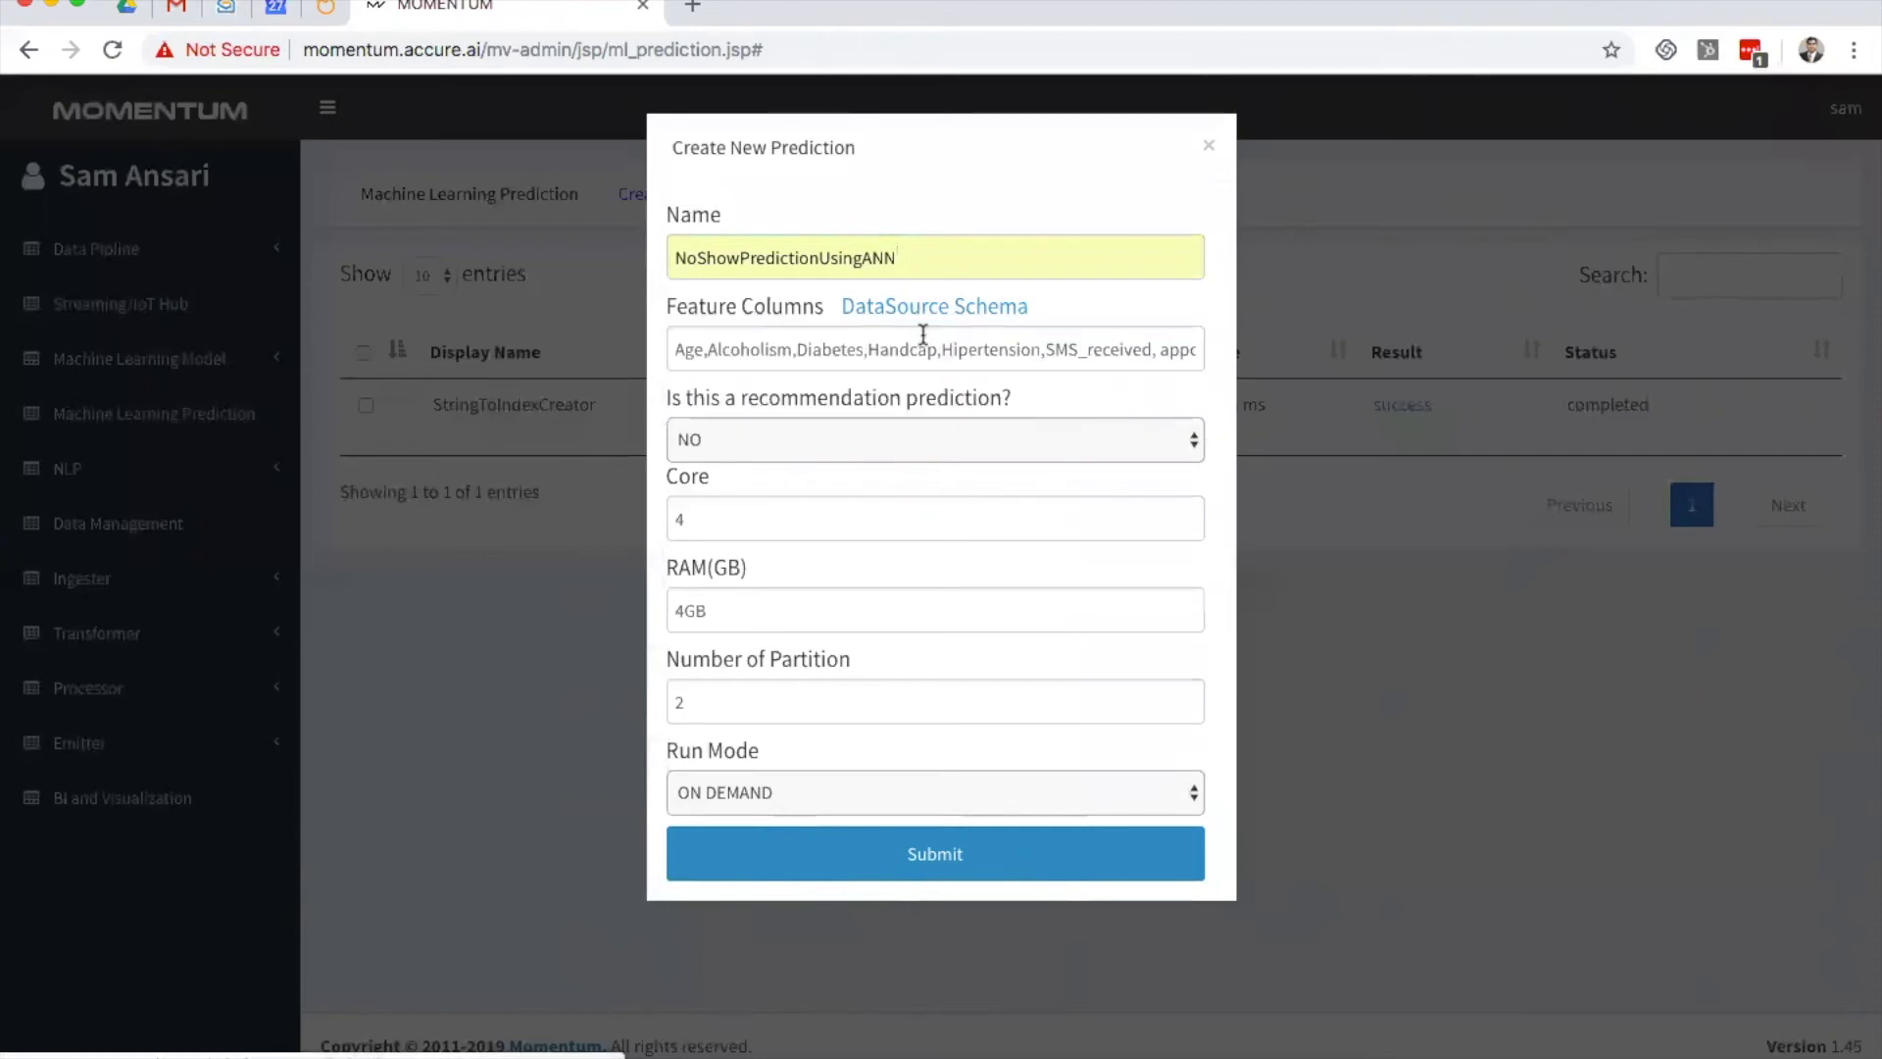
pyautogui.click(937, 875)
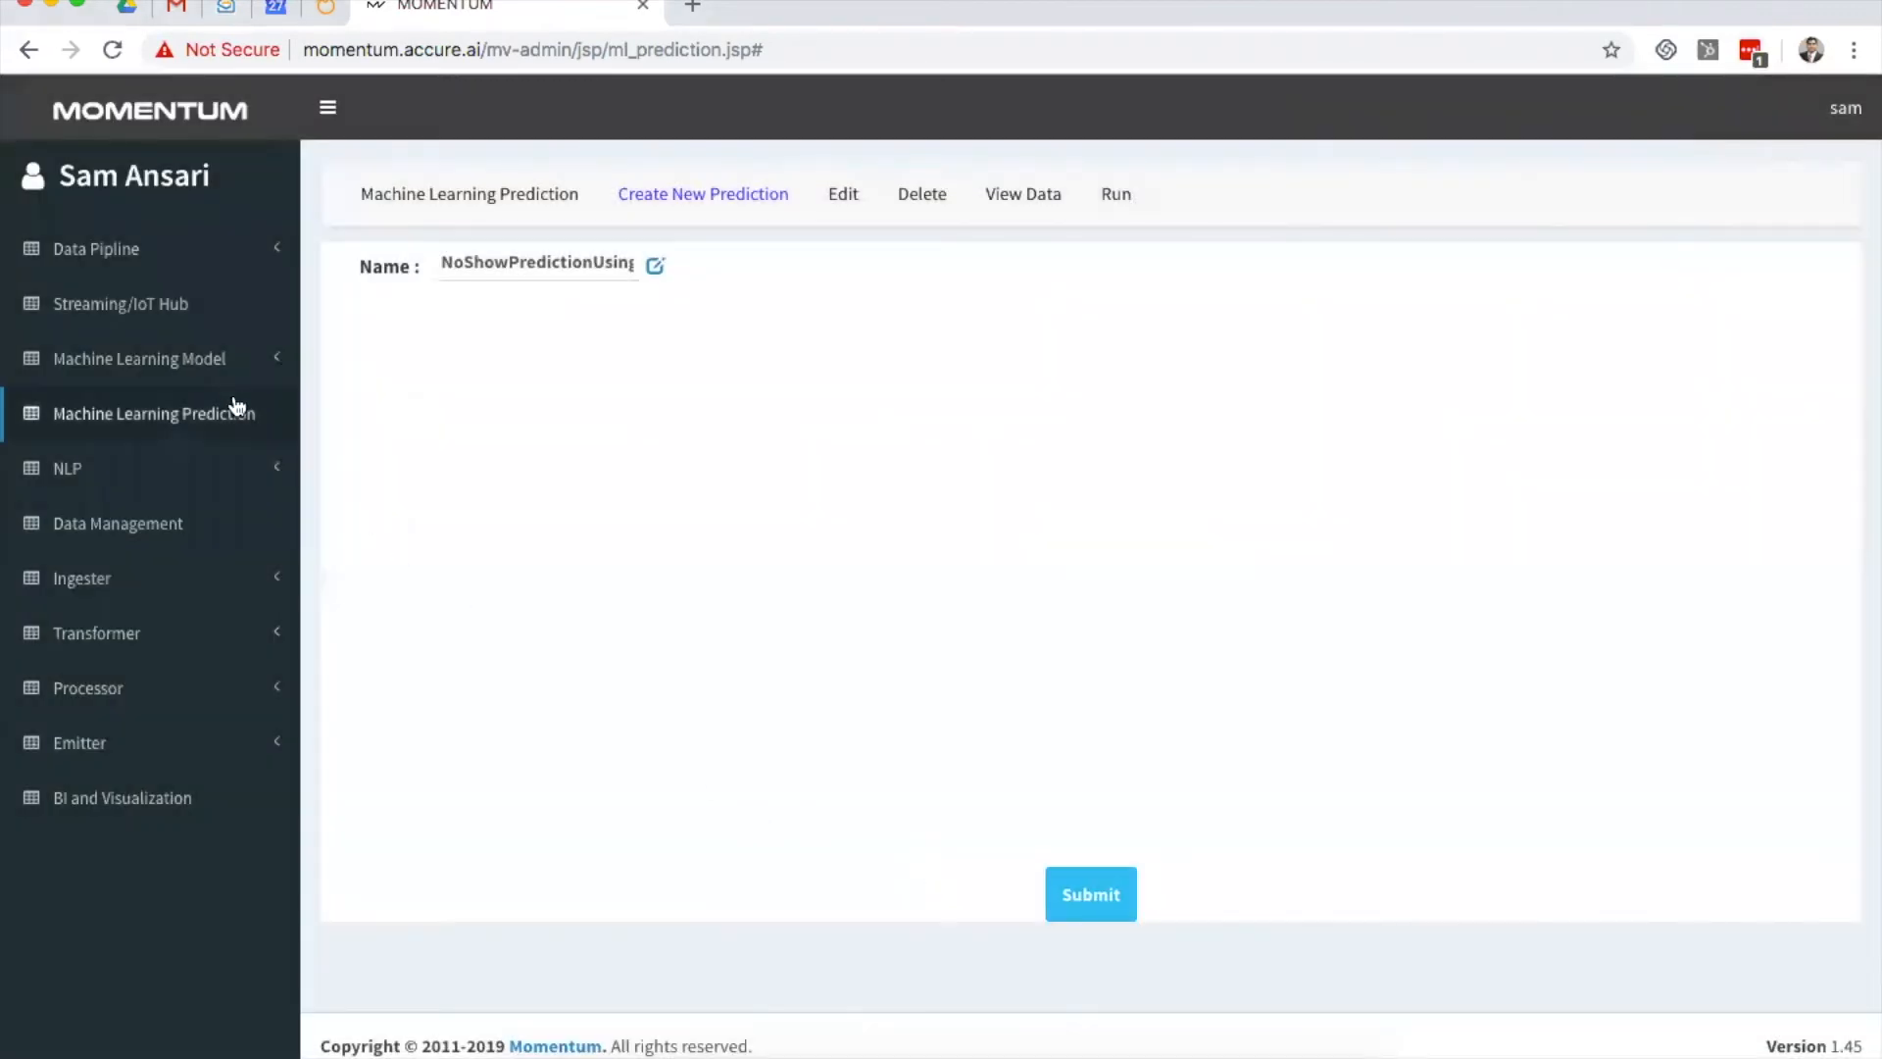
# Step: Add NoShowANNModel and the testset transformer to the prediction canvas, connect testset's output to the model's input and submit
pyautogui.click(220, 358)
pyautogui.moveTo(77, 497); pyautogui.dragTo(1274, 475)
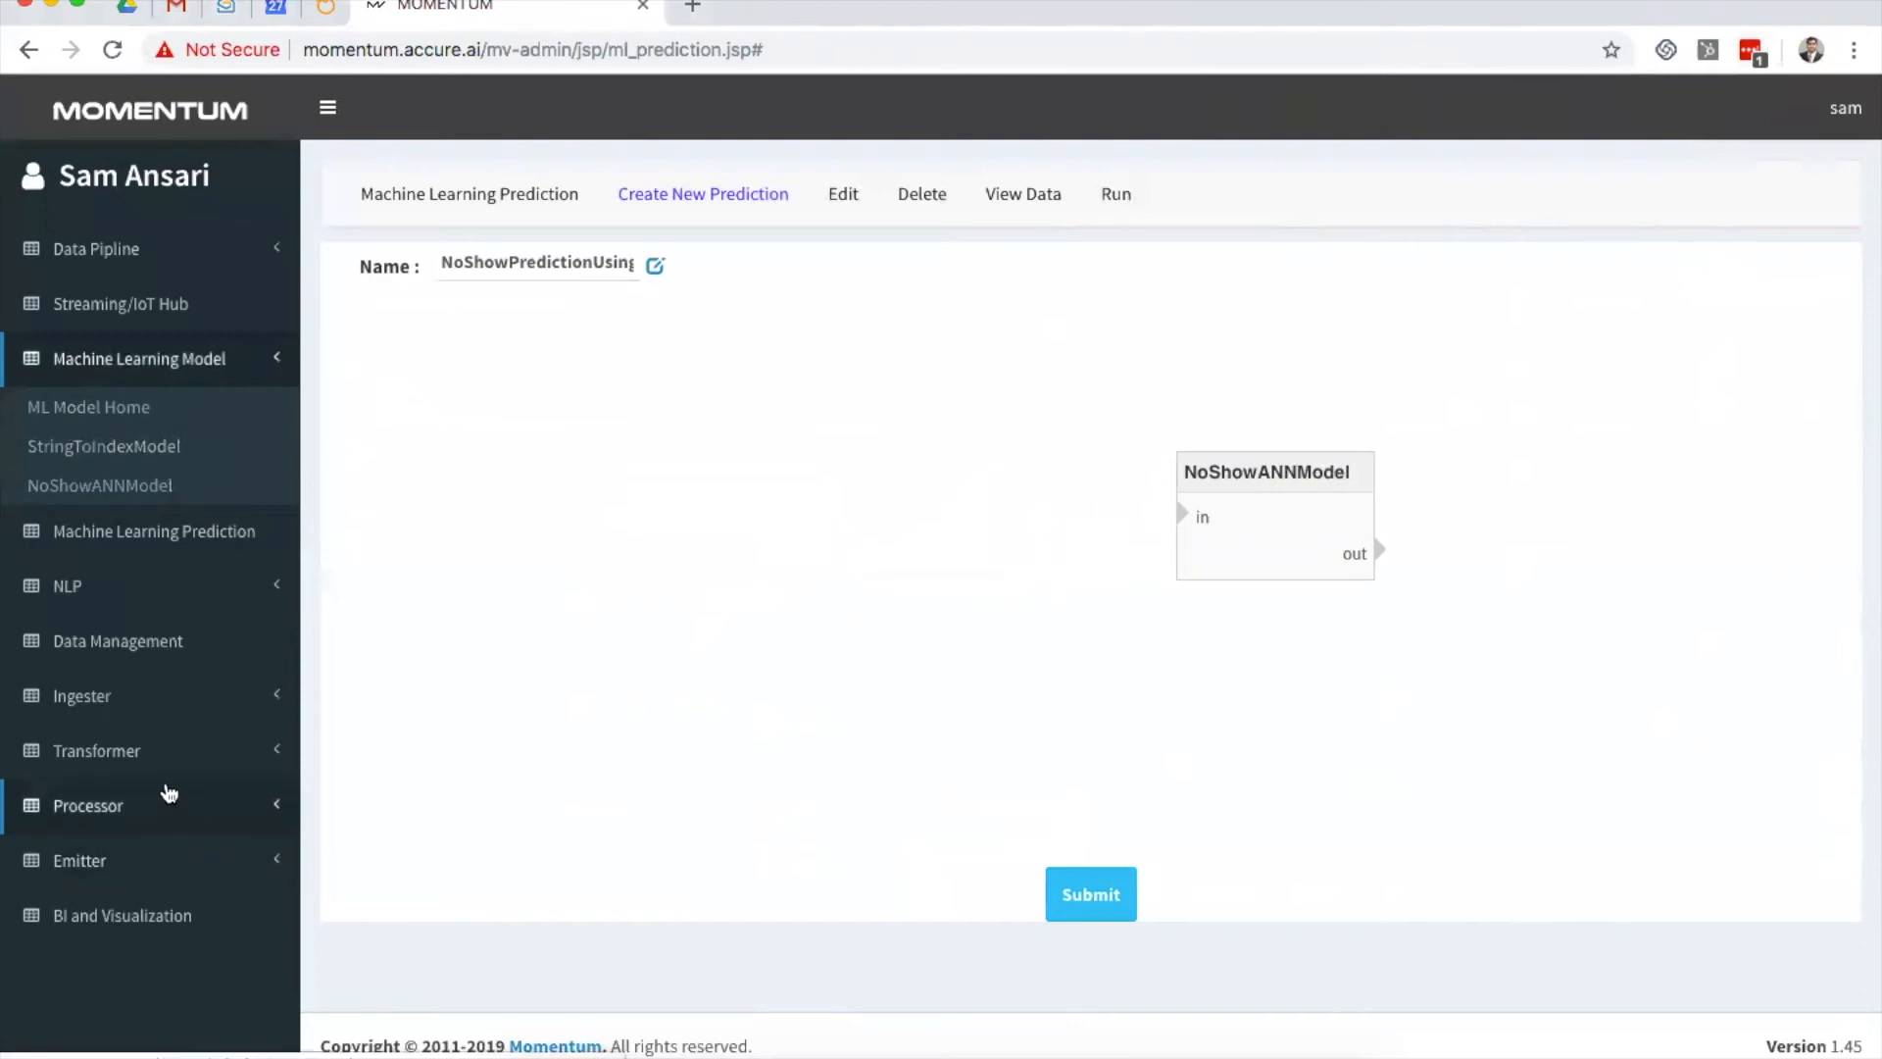
pyautogui.click(147, 756)
pyautogui.click(54, 841)
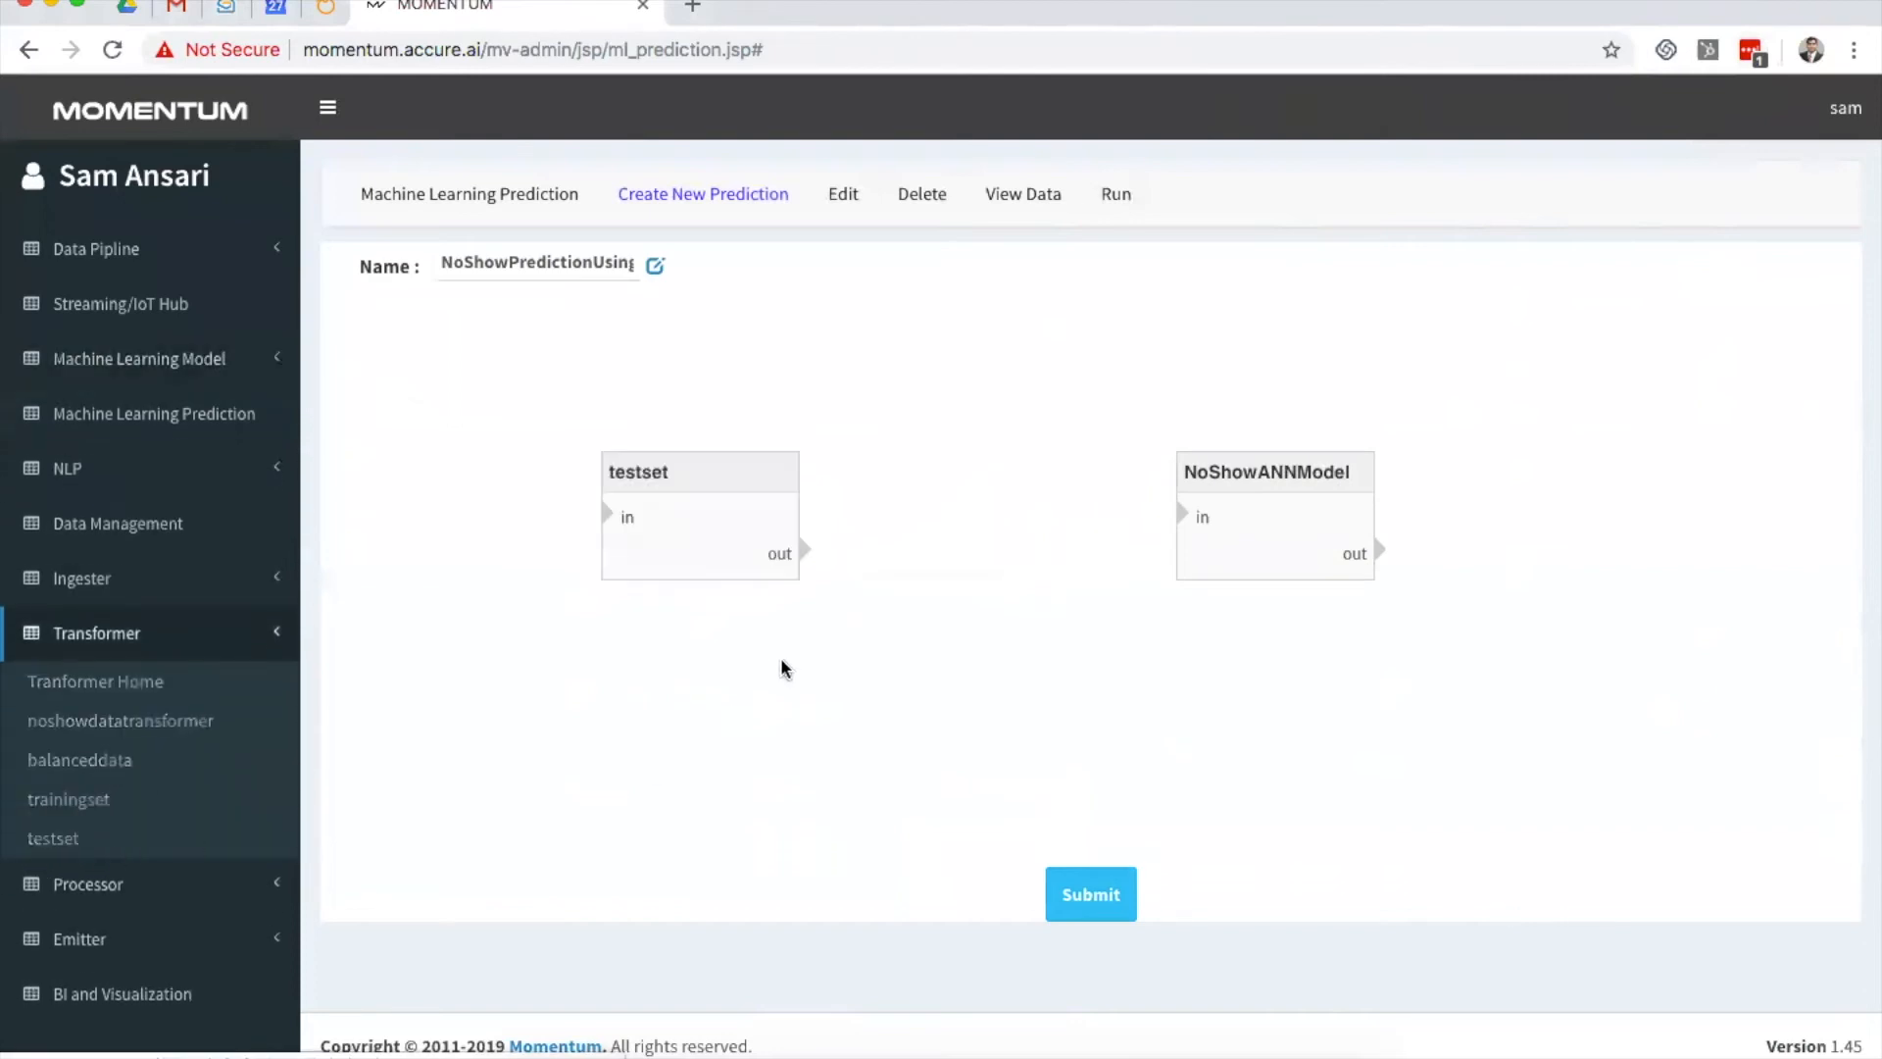
pyautogui.moveTo(803, 552); pyautogui.dragTo(1183, 512)
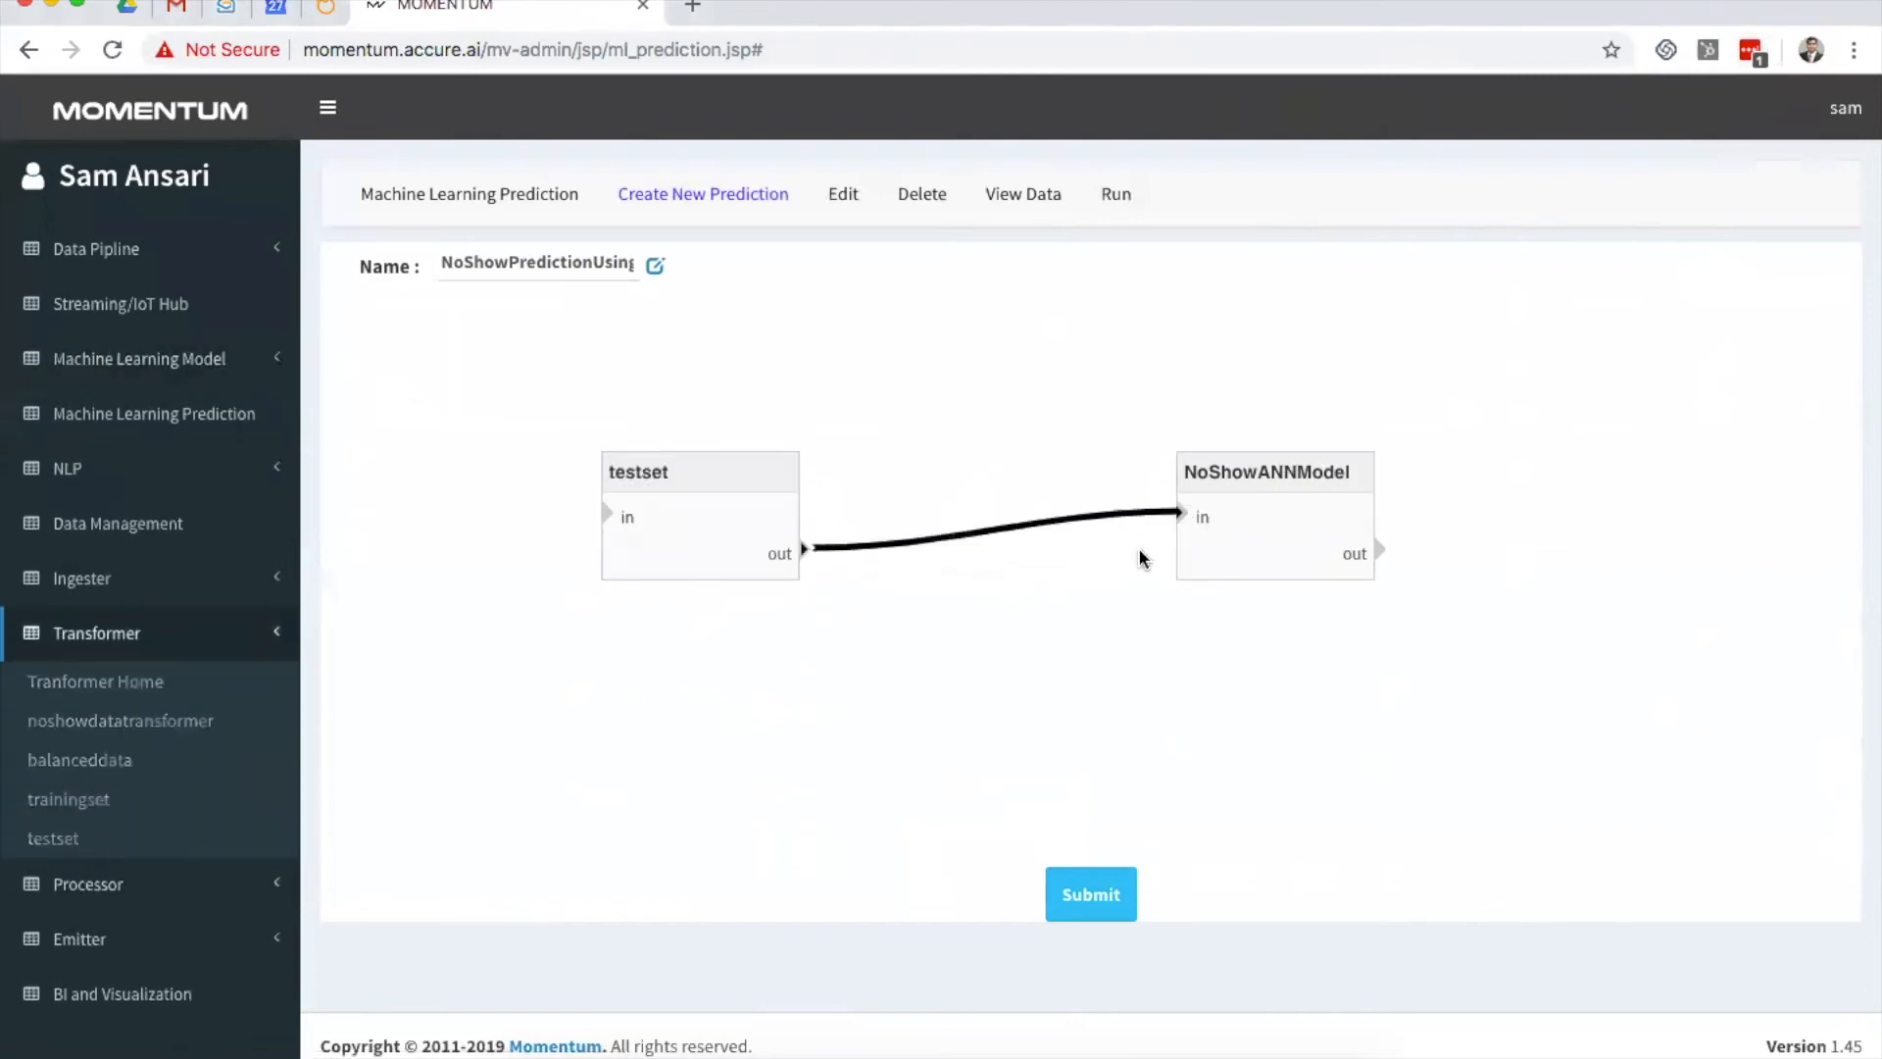
pyautogui.click(1100, 900)
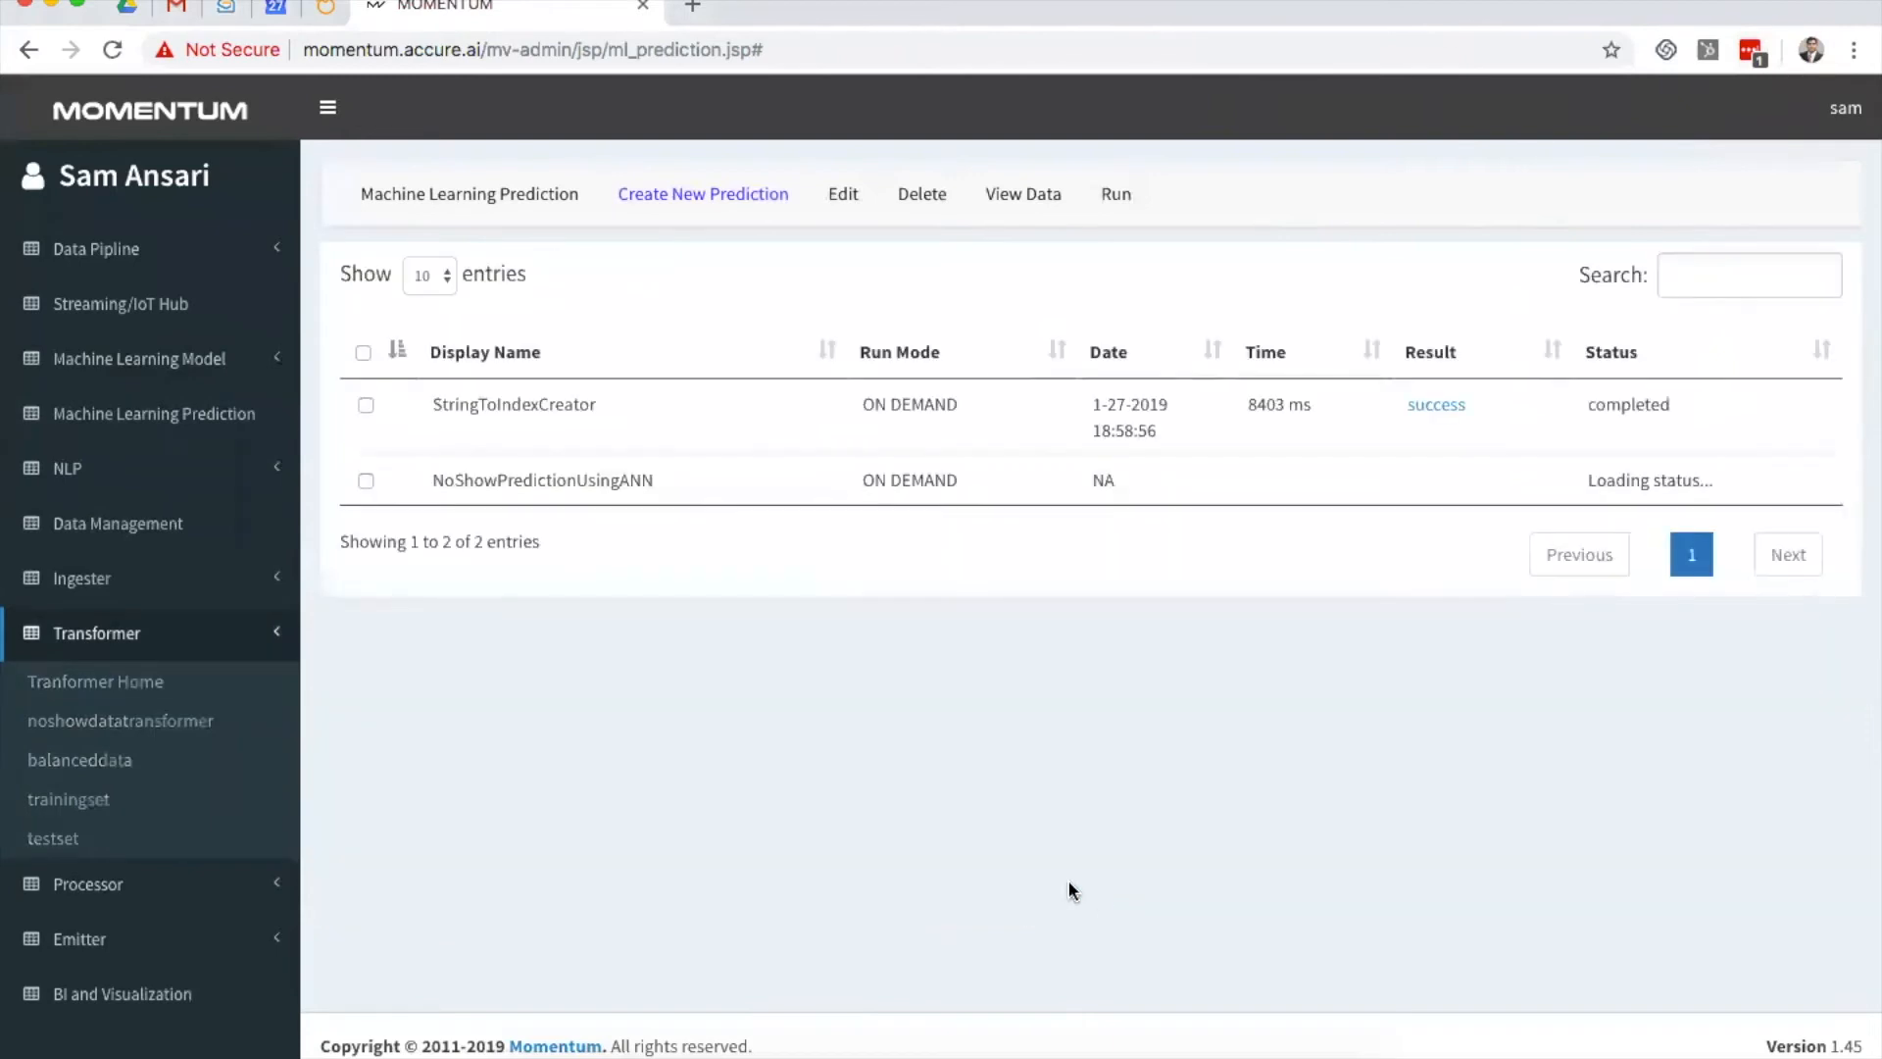
# Step: Run NoShowPredictionUsingANN and refresh the prediction list to check its status
pyautogui.click(366, 574)
pyautogui.click(1115, 195)
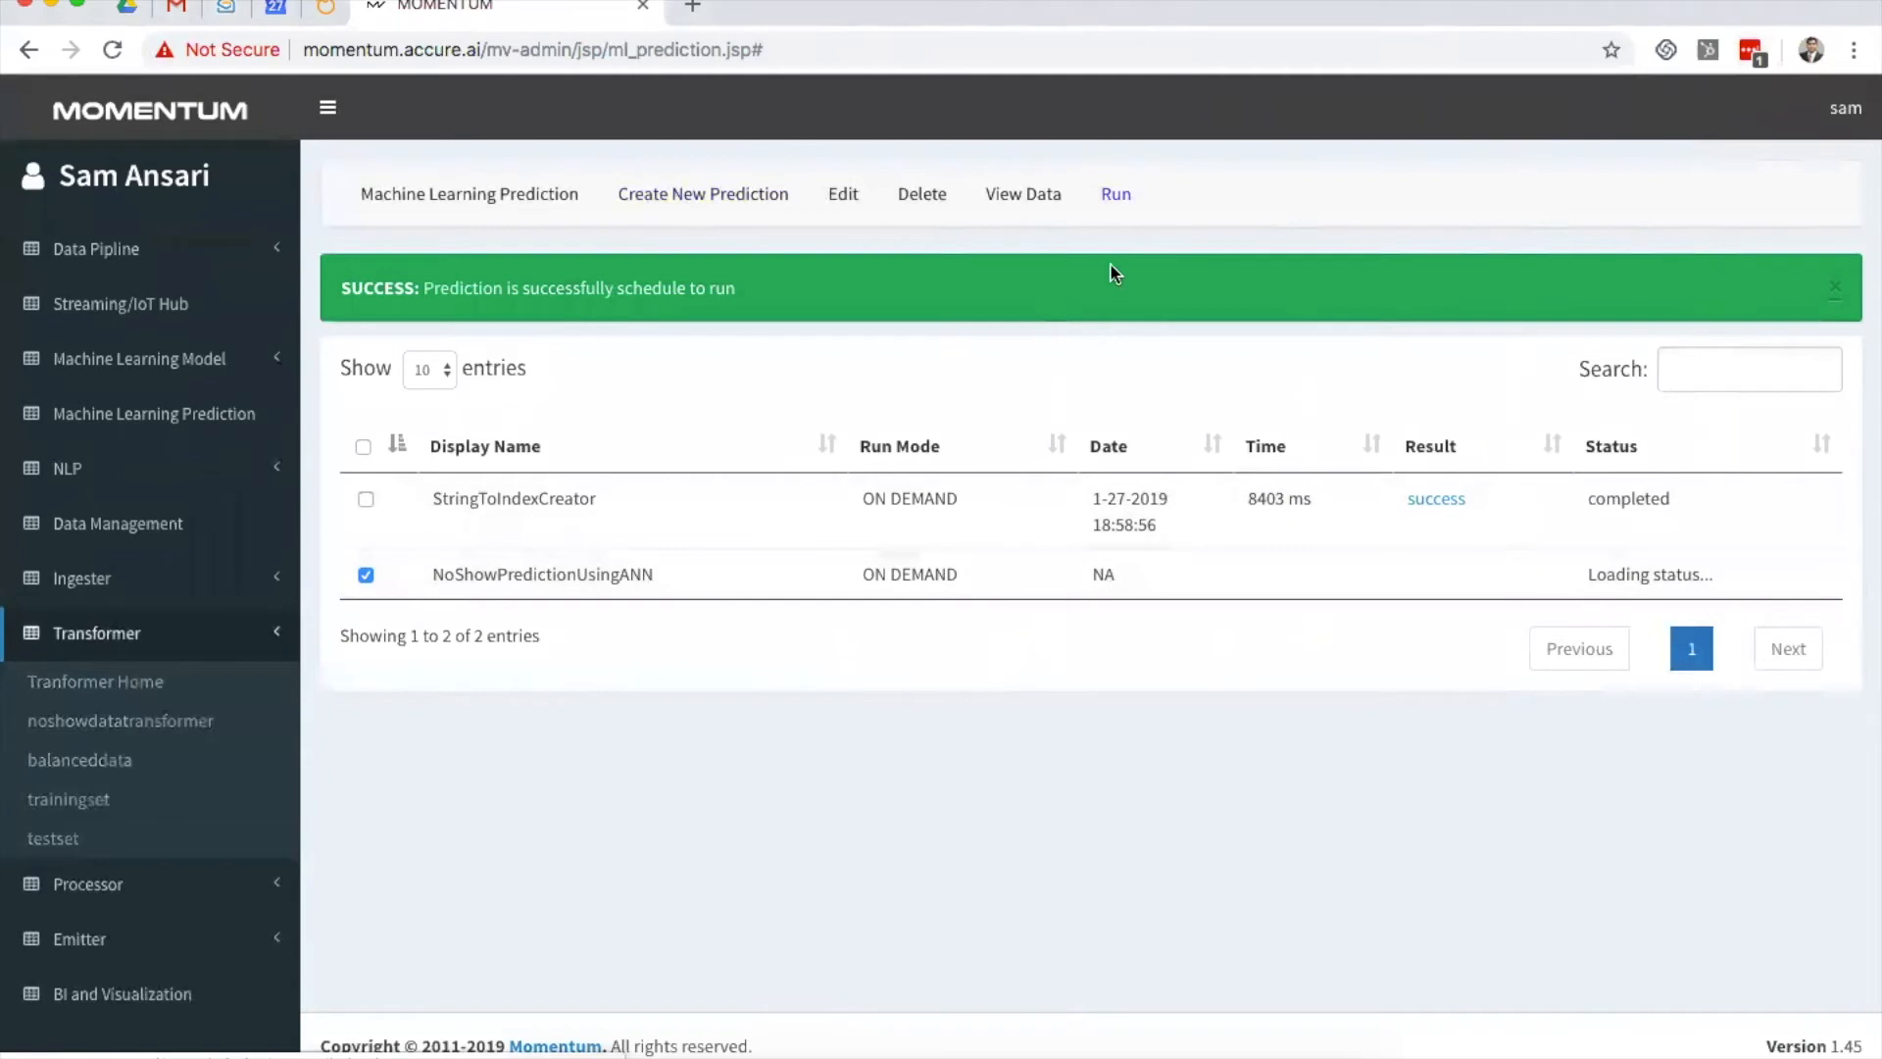
pyautogui.click(245, 420)
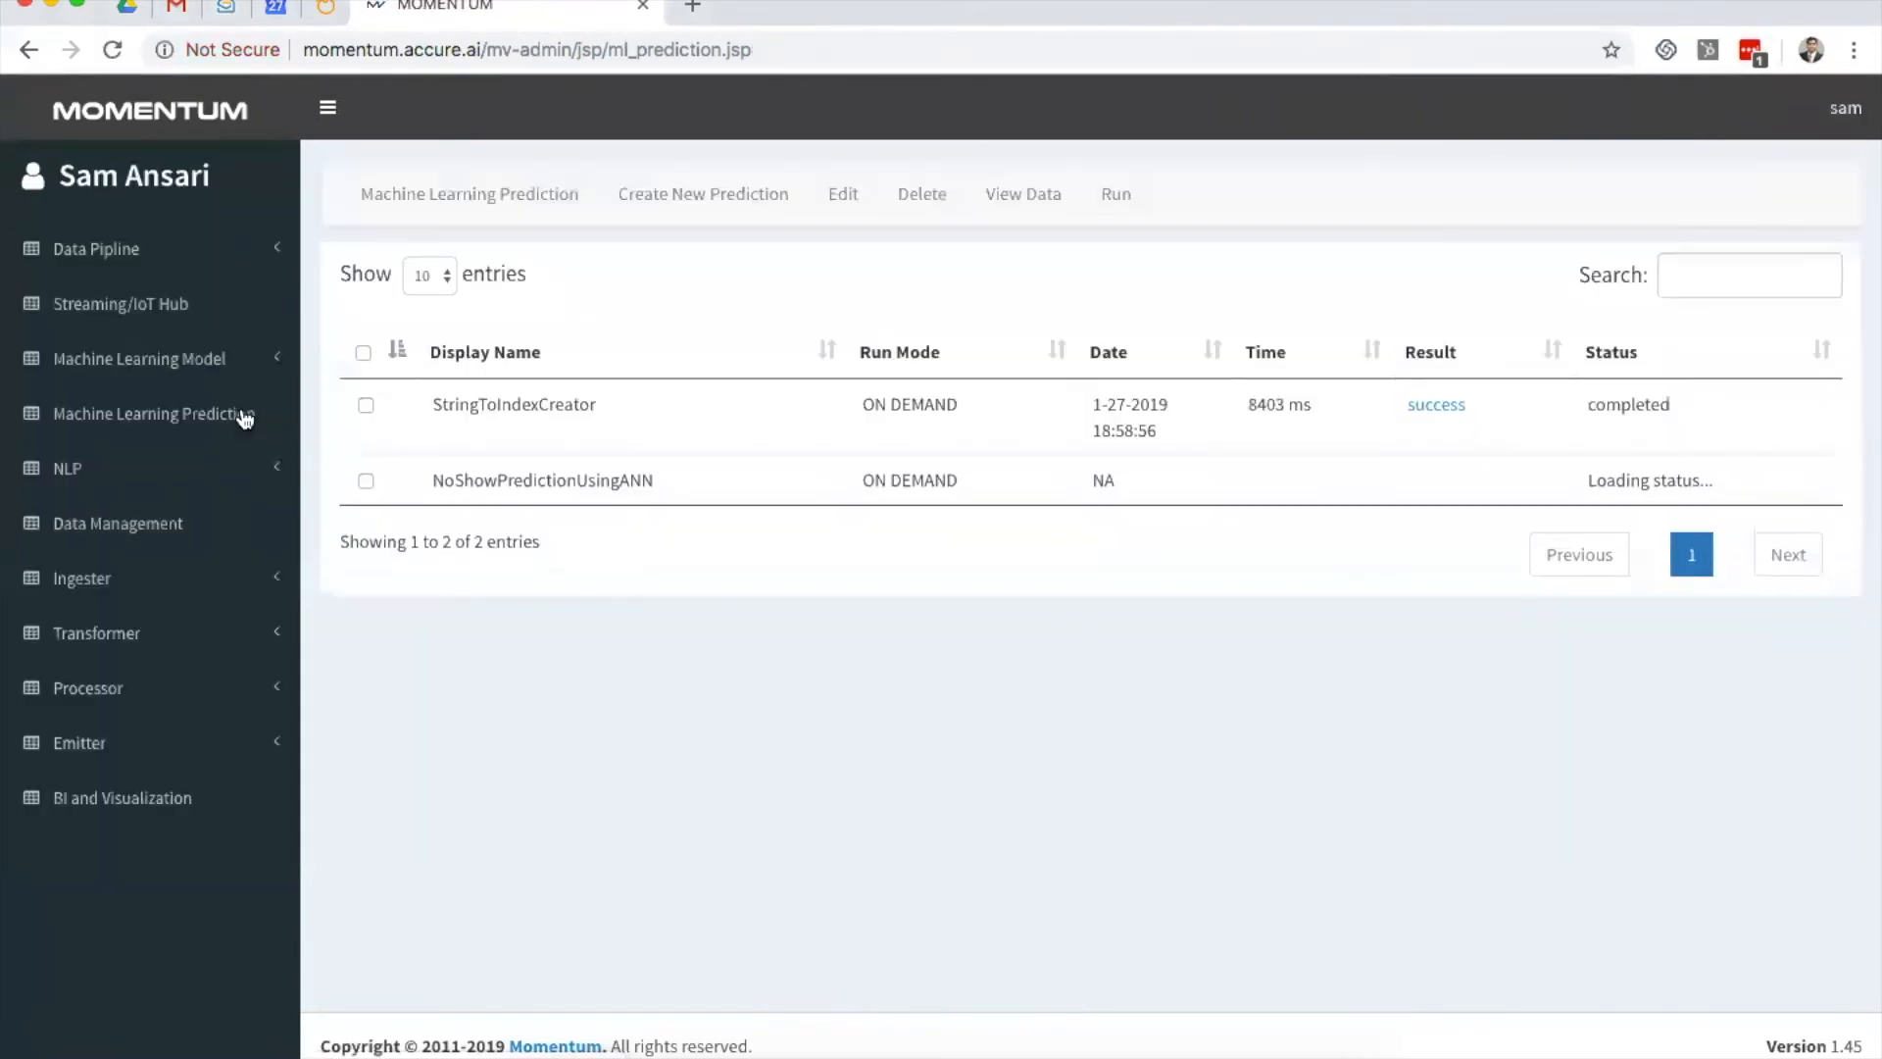
pyautogui.click(245, 418)
pyautogui.click(90, 422)
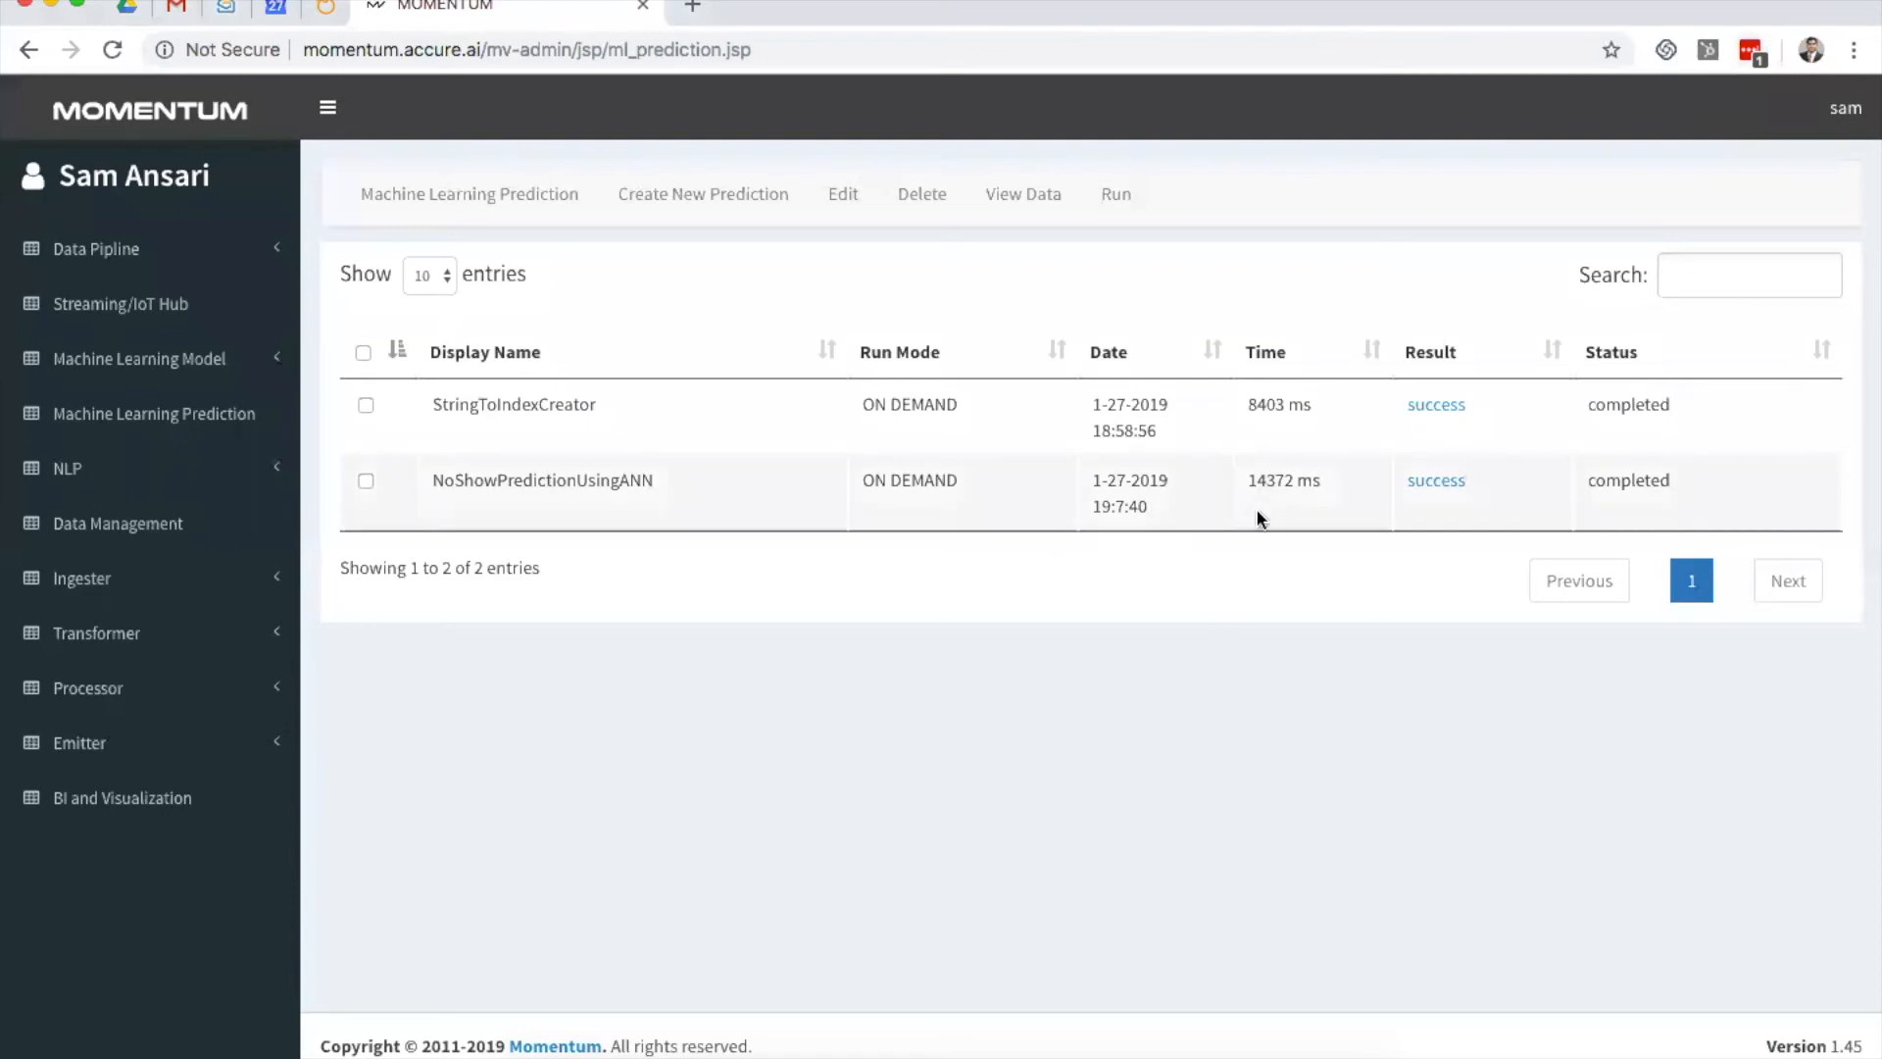
# Step: View the NoShowPredictionUsingANN output data and check its probability and prediction columns
pyautogui.click(365, 482)
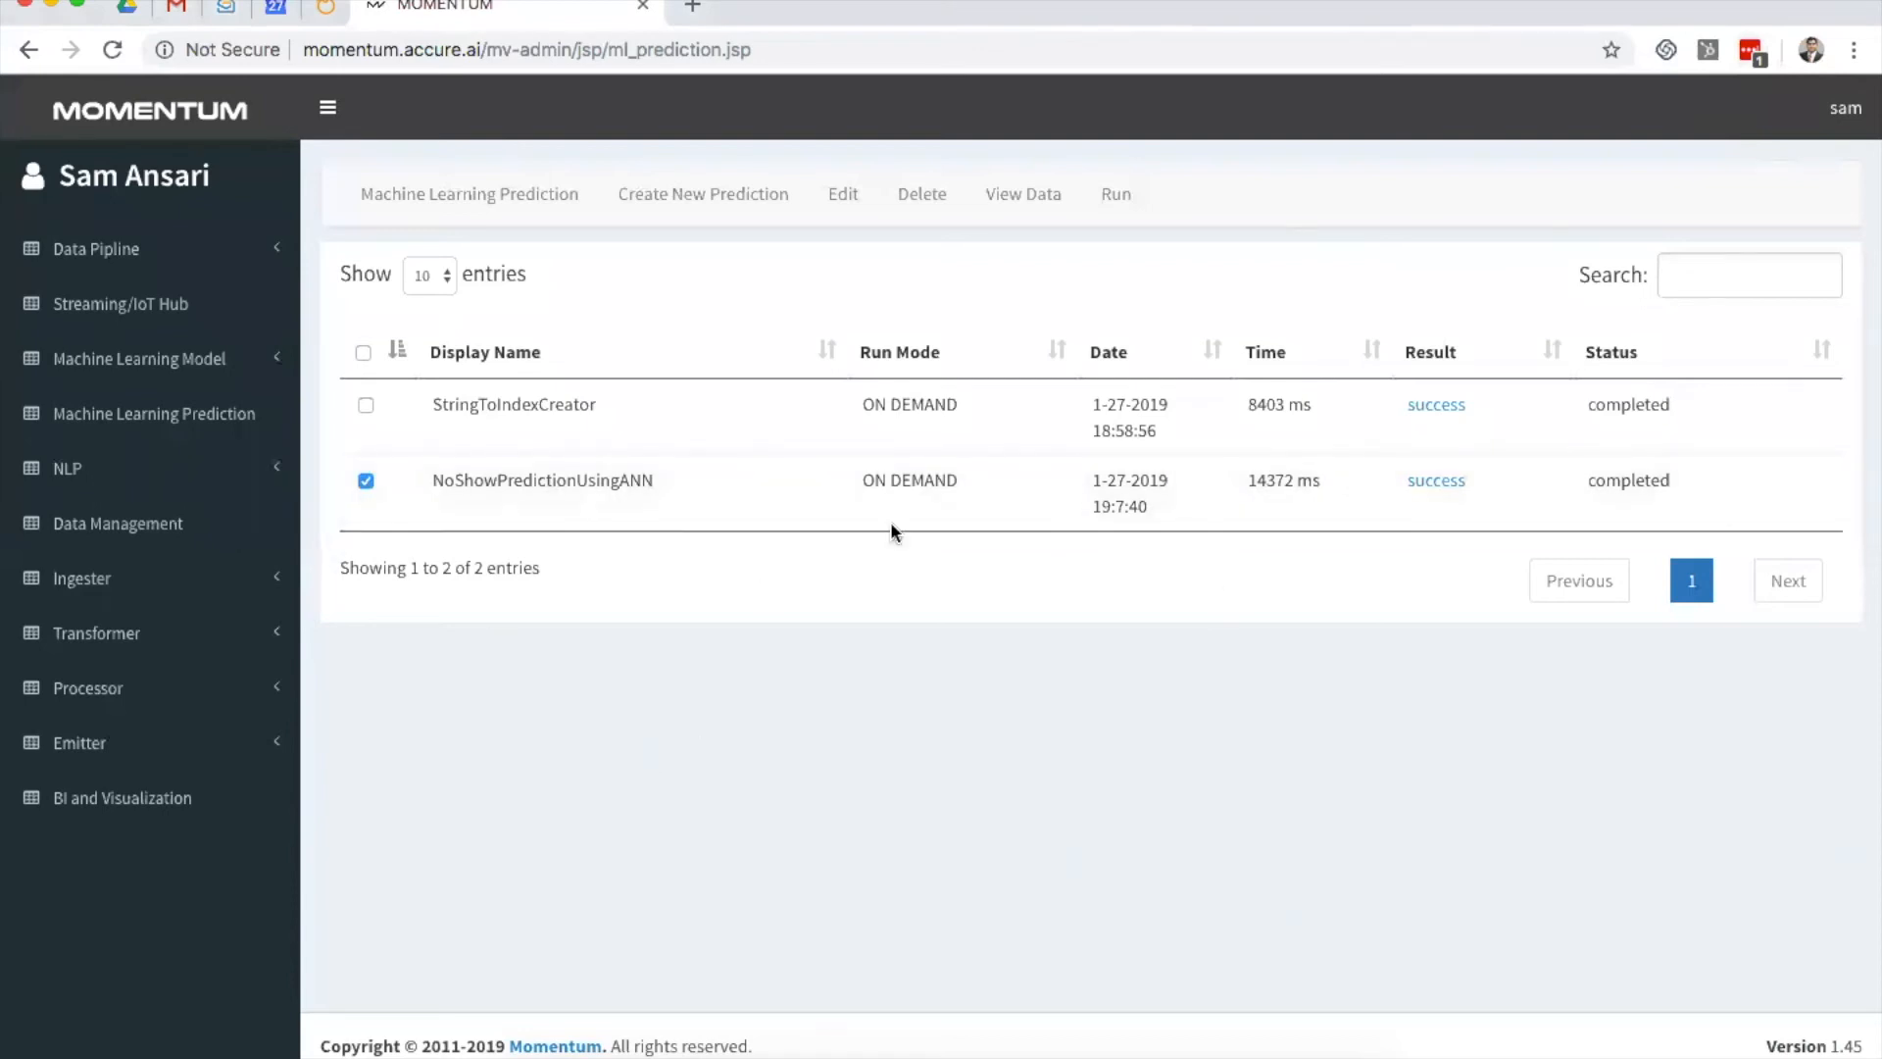
pyautogui.click(1022, 193)
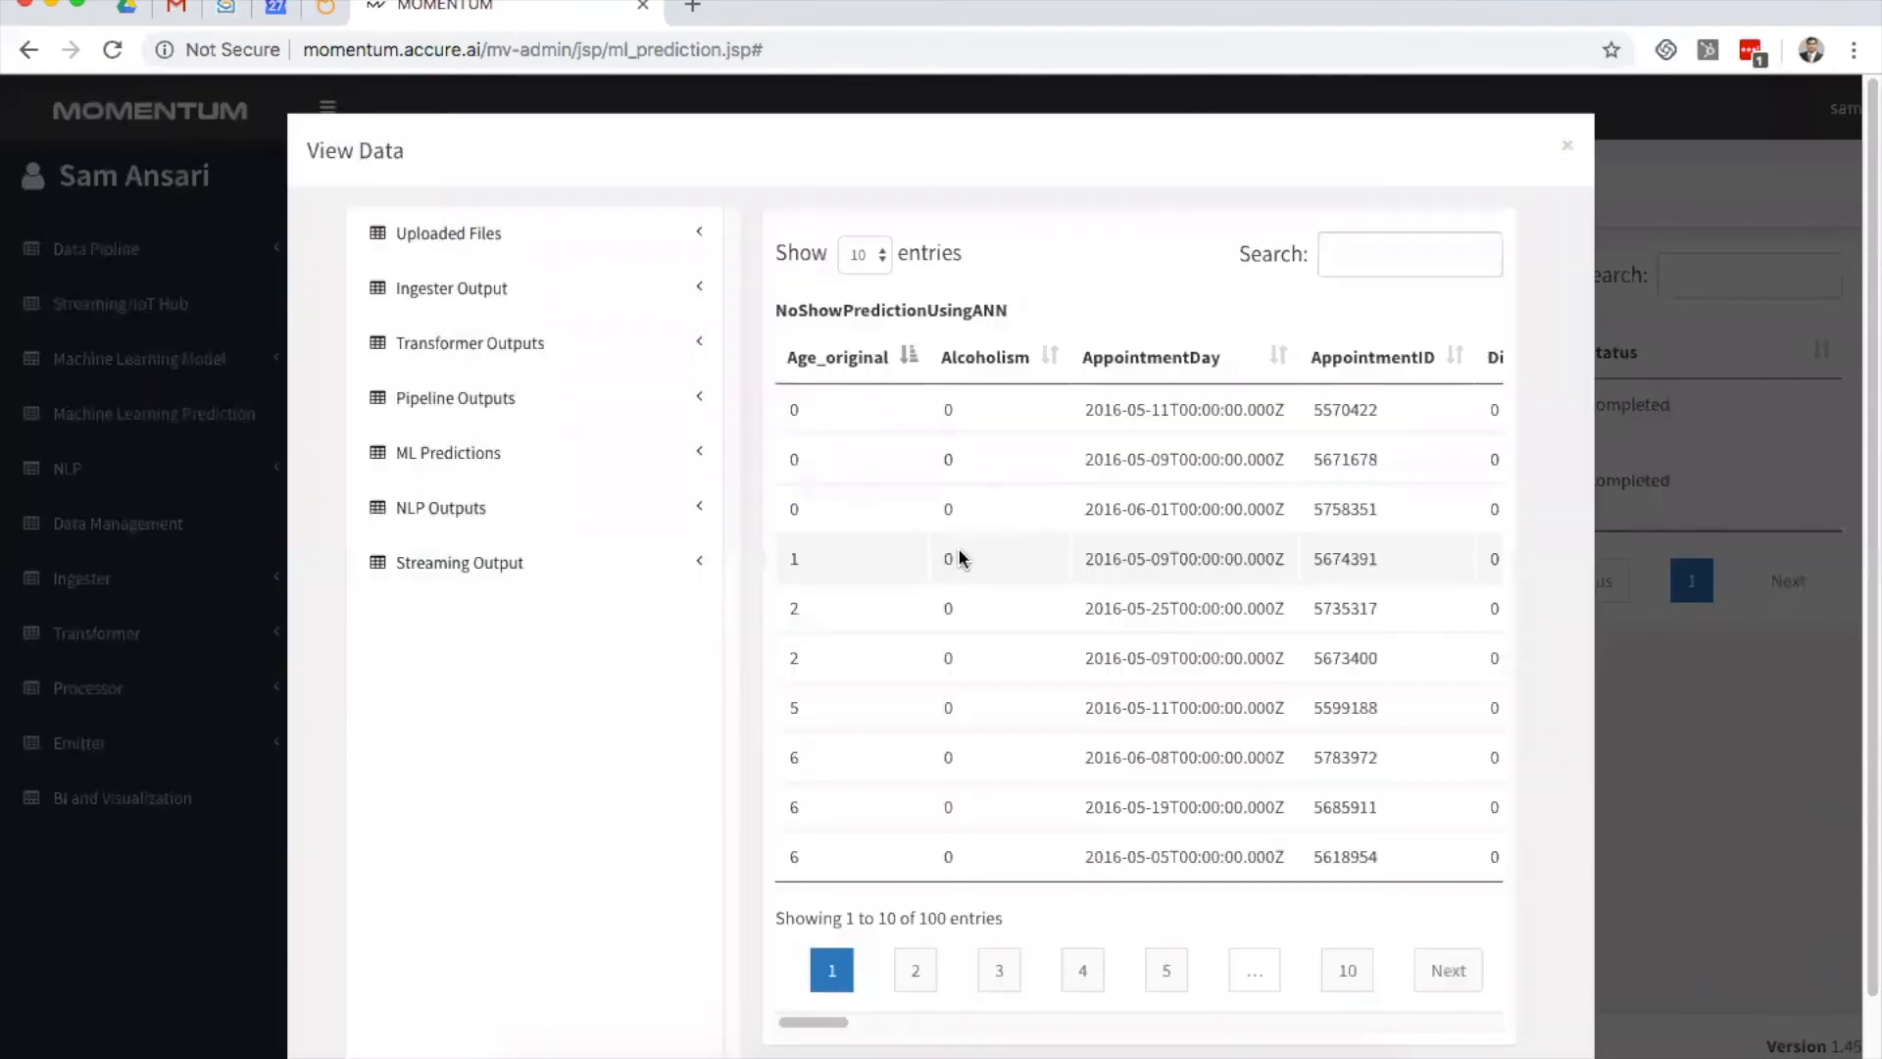
pyautogui.hscroll(15, 960, 558)
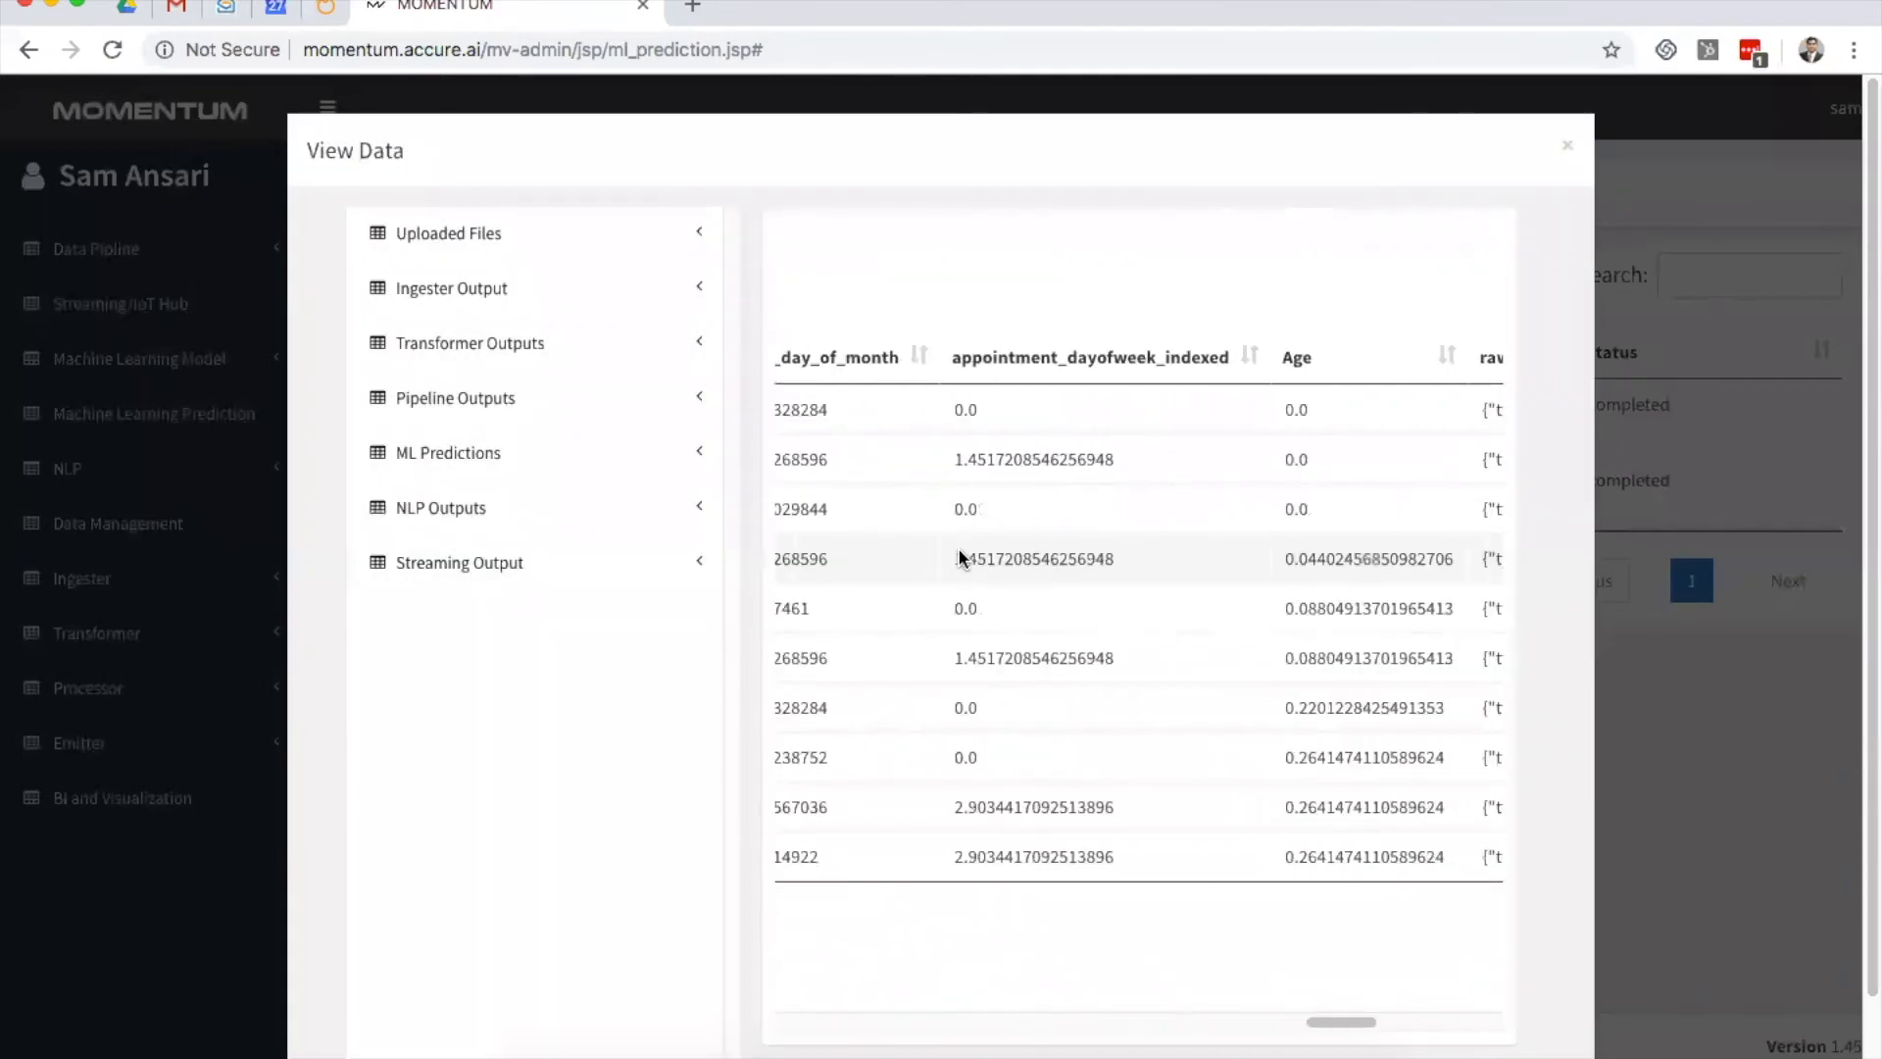
pyautogui.hscroll(3, 961, 558)
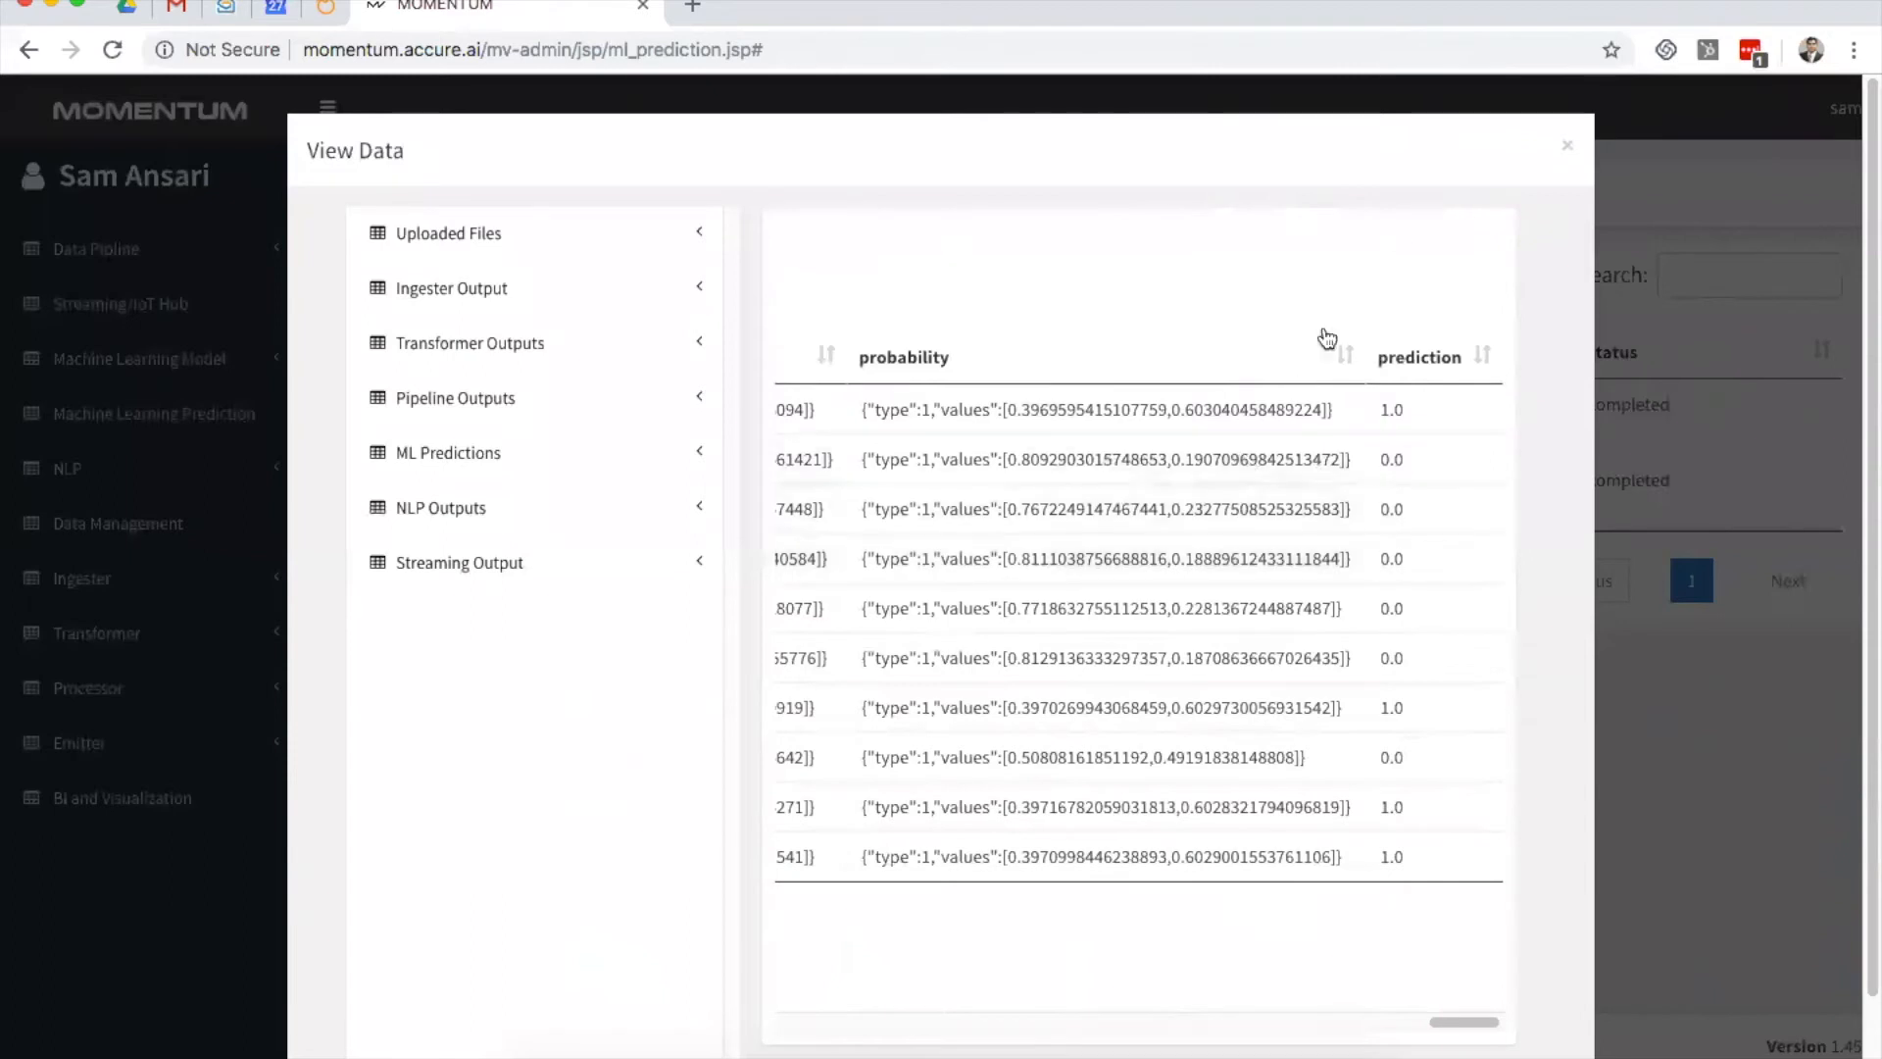
pyautogui.click(1567, 146)
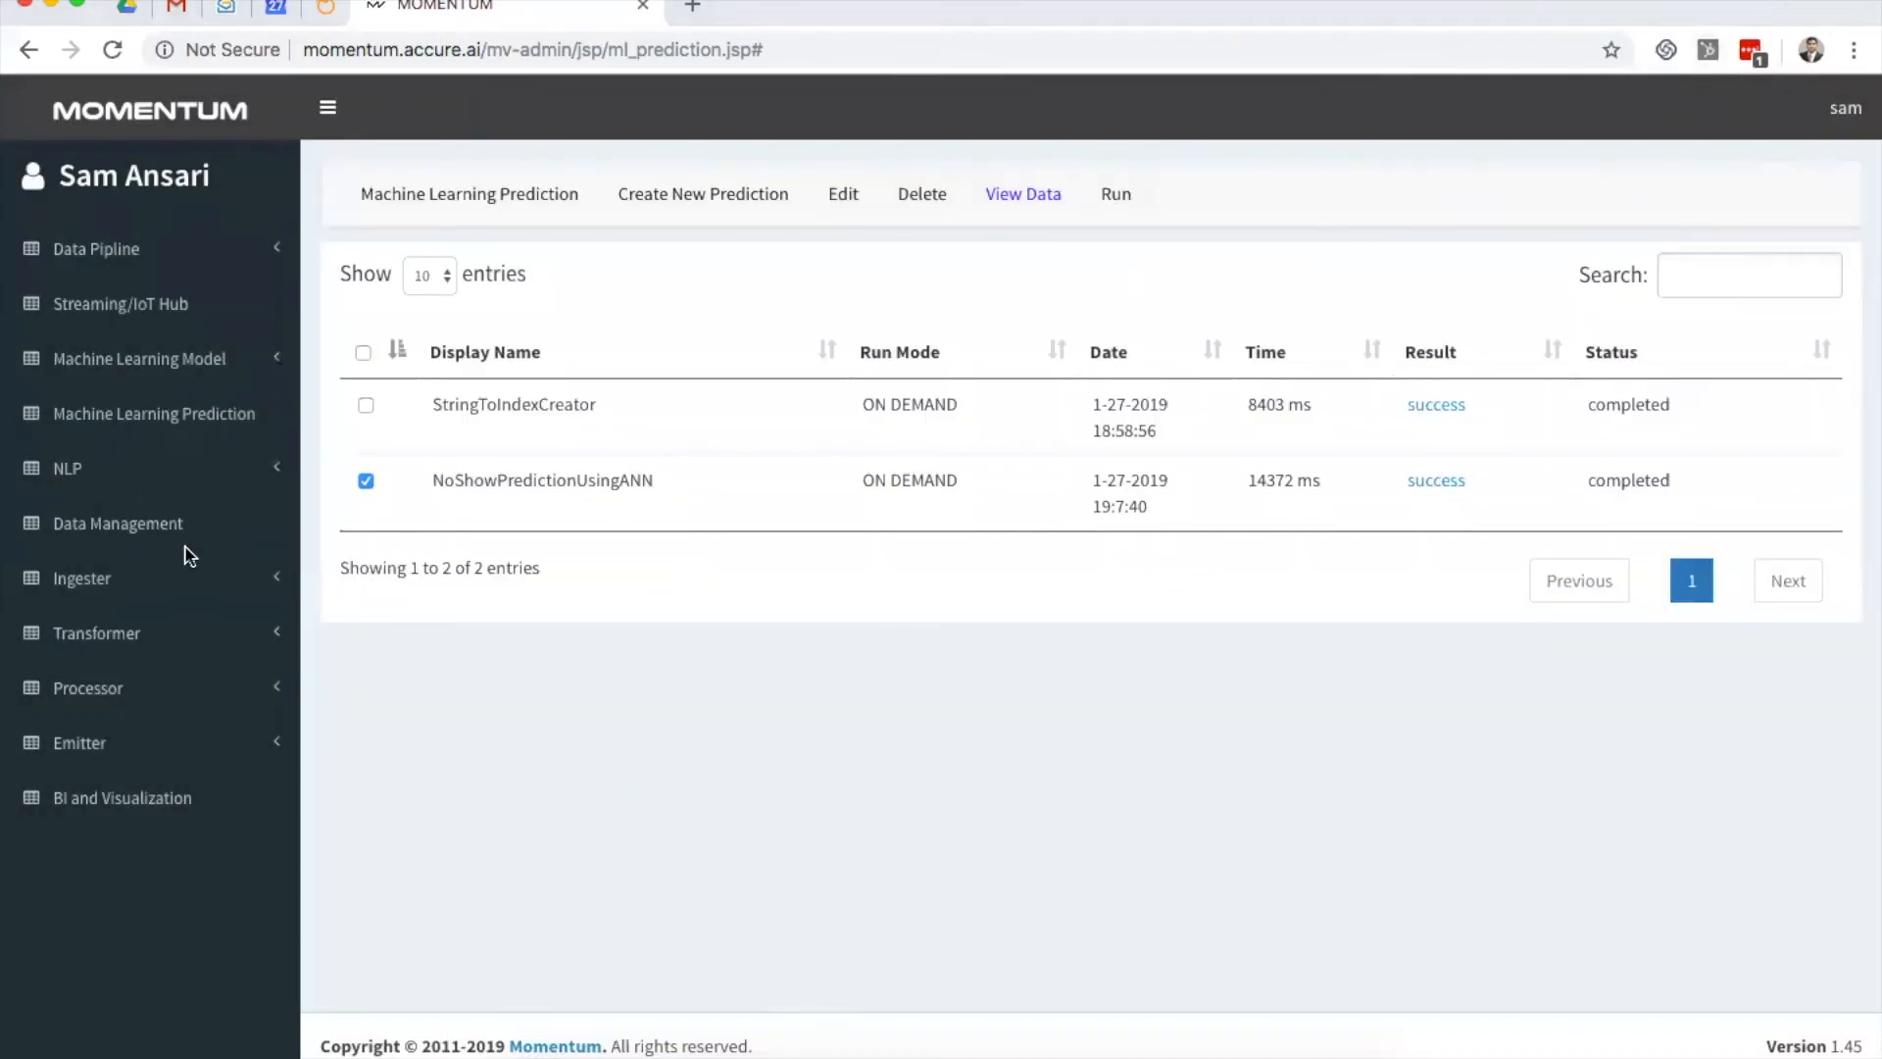
# Step: Open the NoShowPredictionUsingANN output among the ML predictions in data management and examine the predicted values for individual rows
pyautogui.click(134, 526)
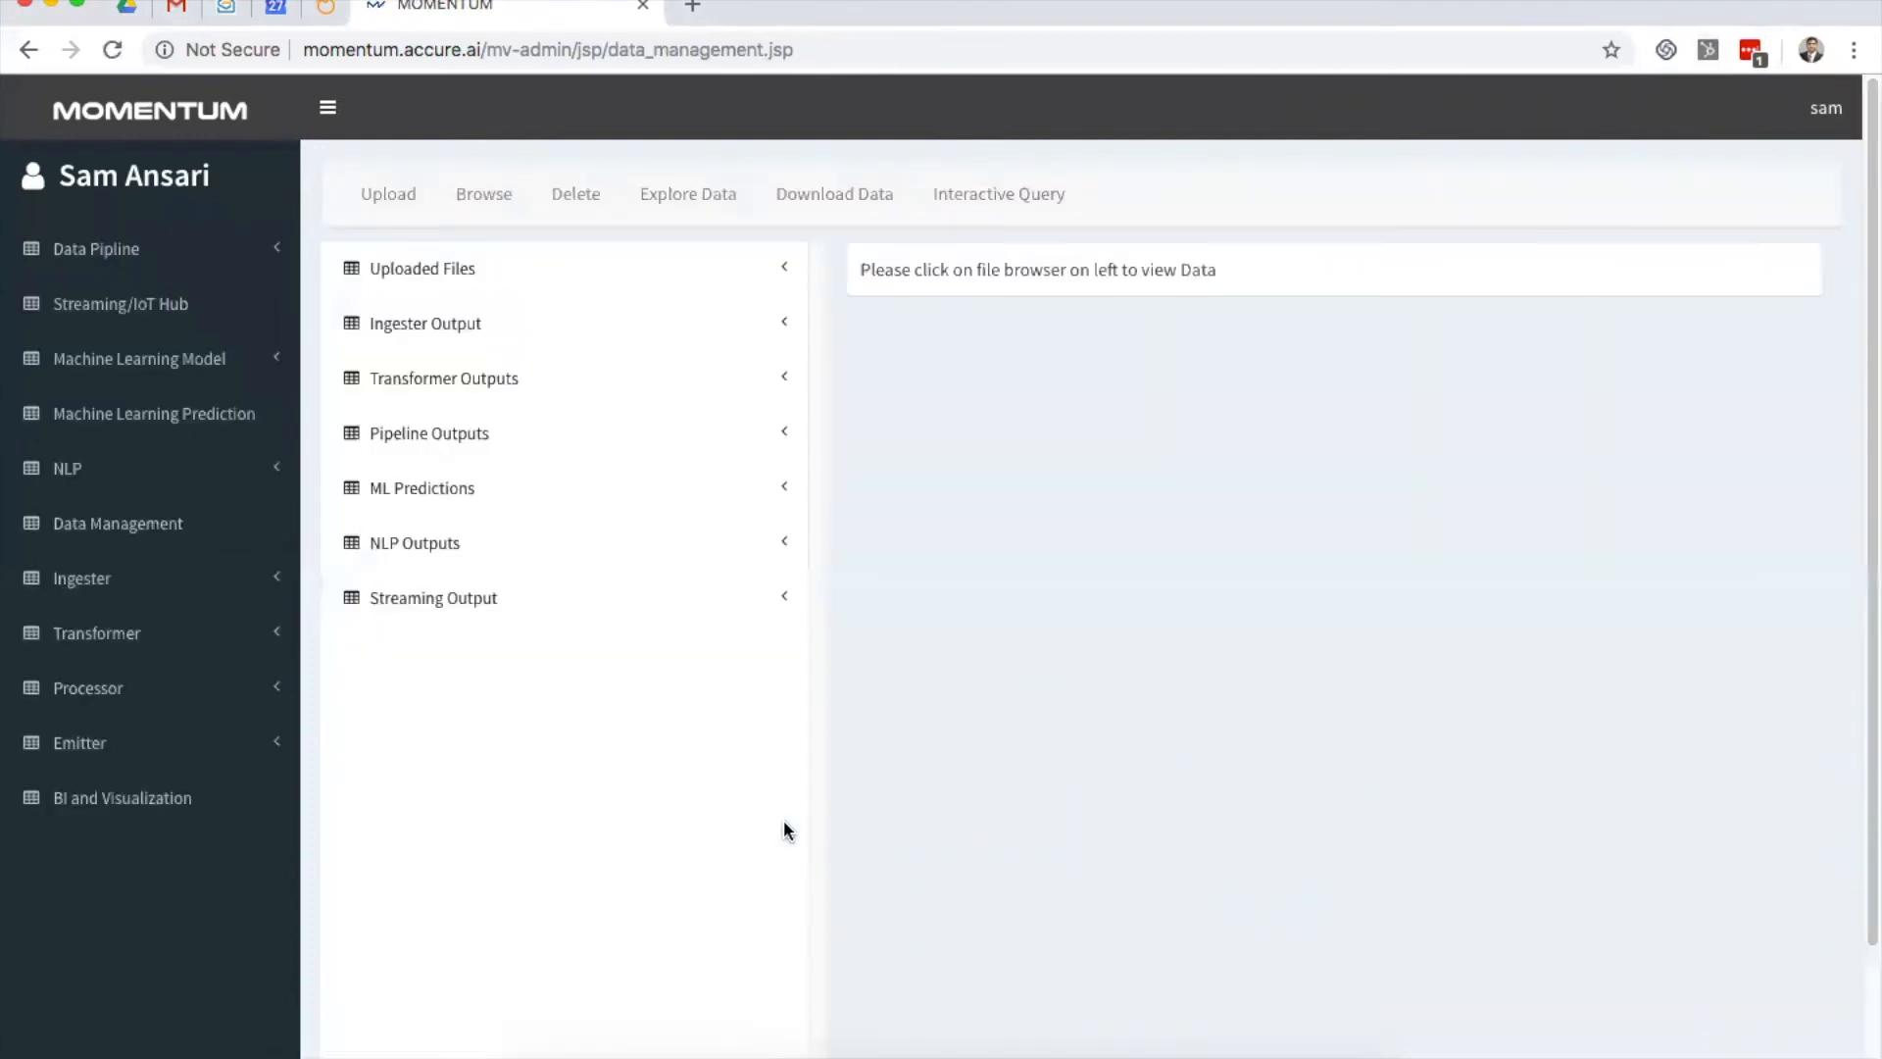
pyautogui.click(399, 490)
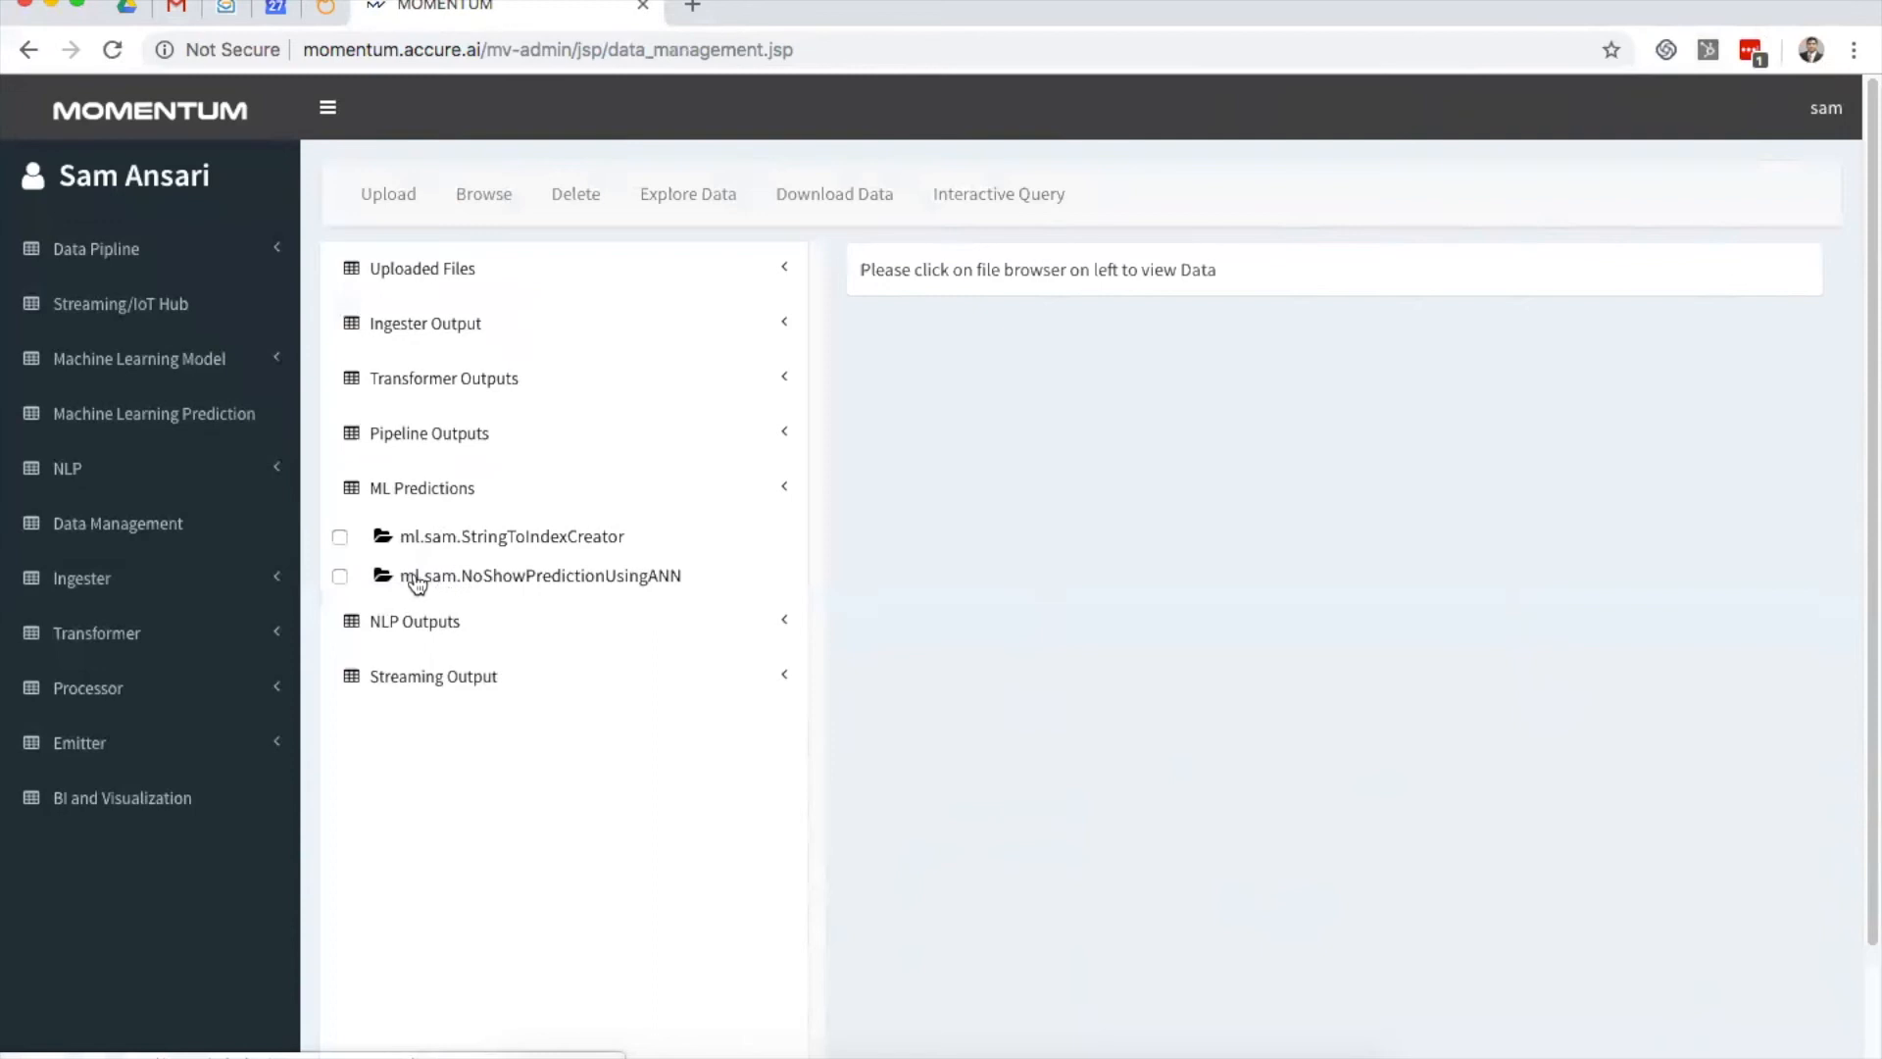
pyautogui.click(576, 580)
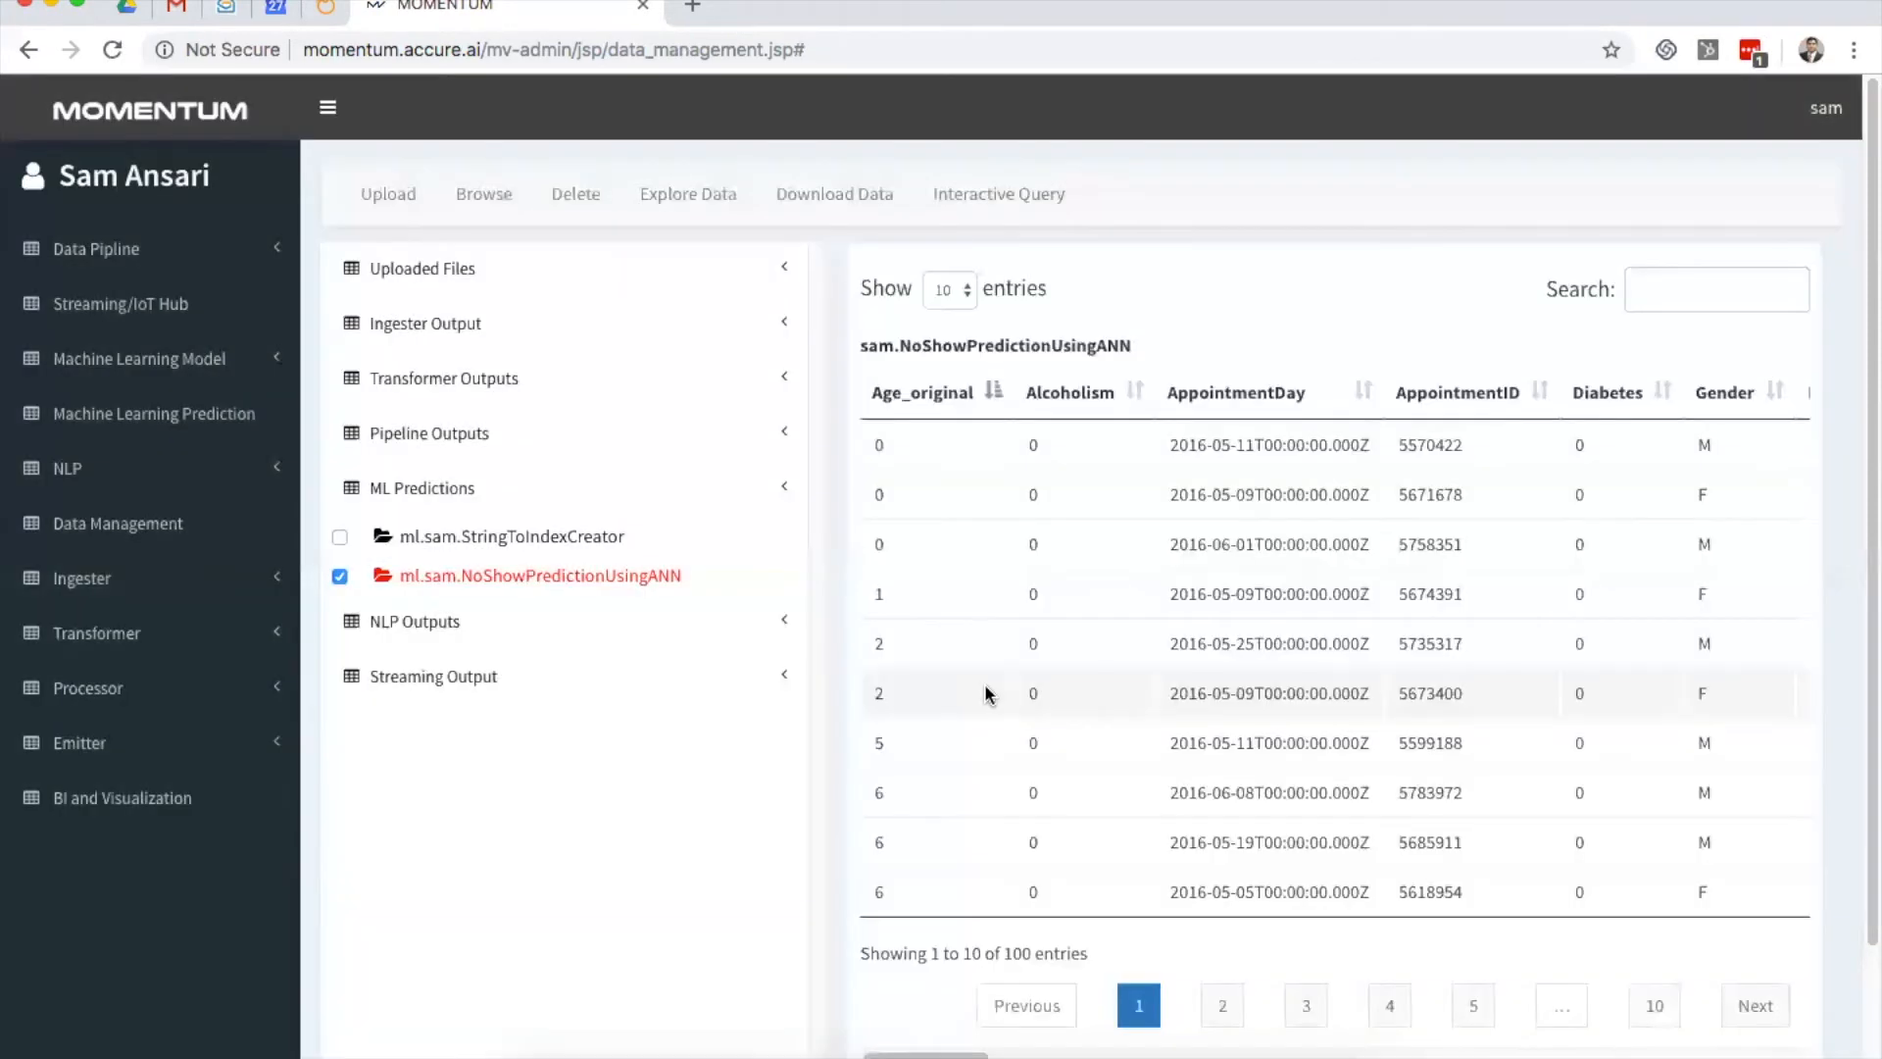
pyautogui.hscroll(10, 985, 687)
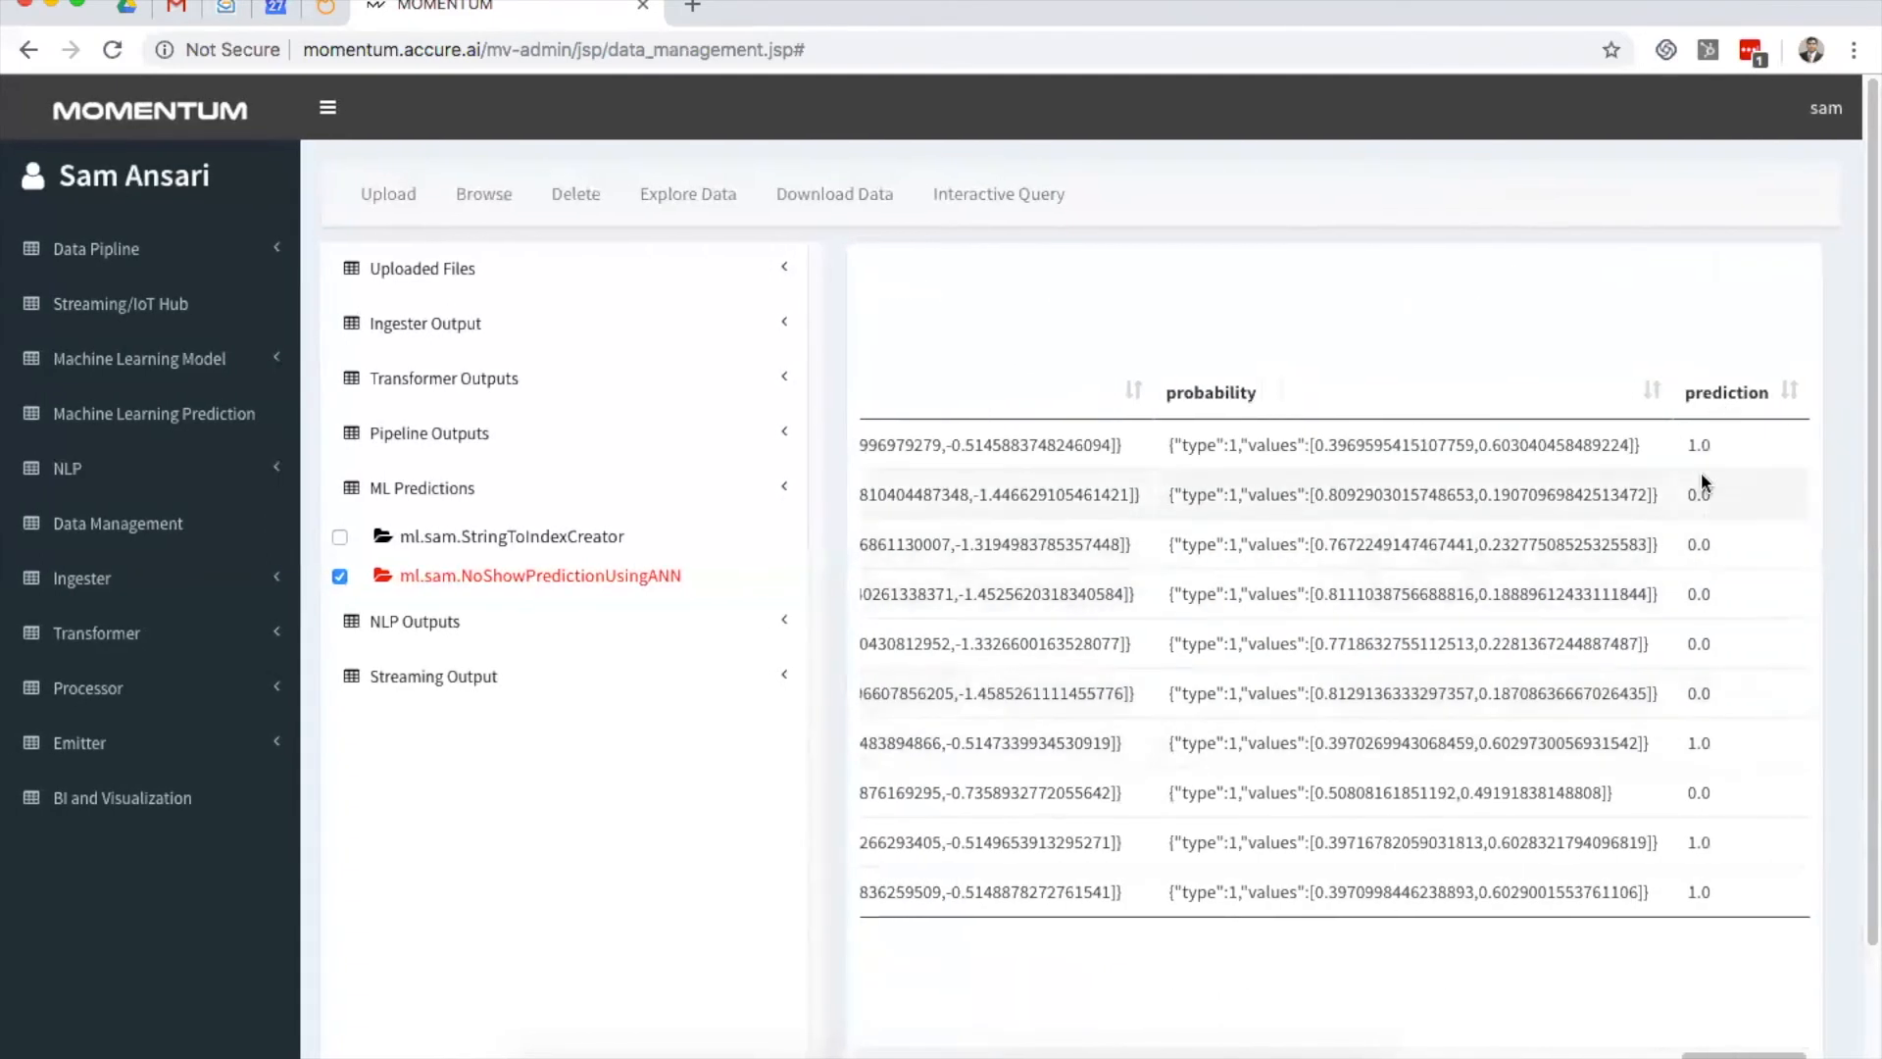
pyautogui.moveTo(1715, 443); pyautogui.dragTo(1694, 445)
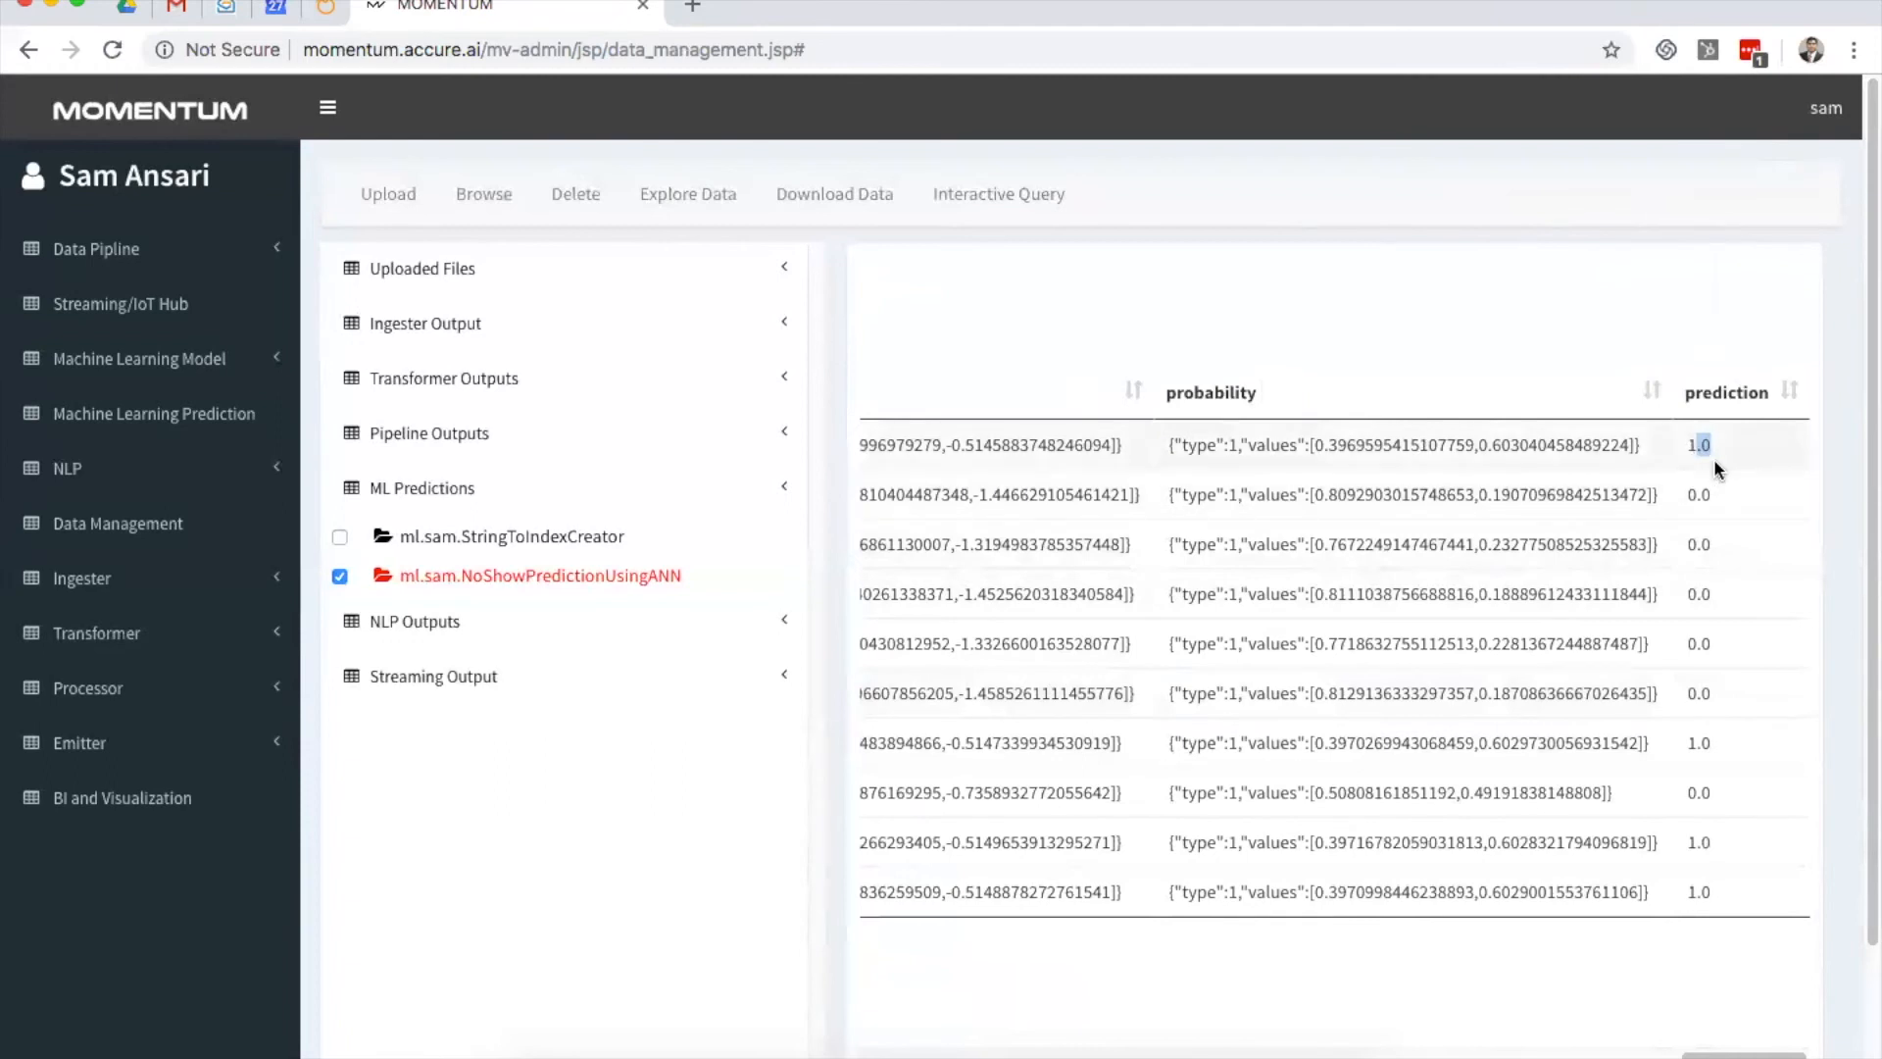
pyautogui.doubleClick(1690, 493)
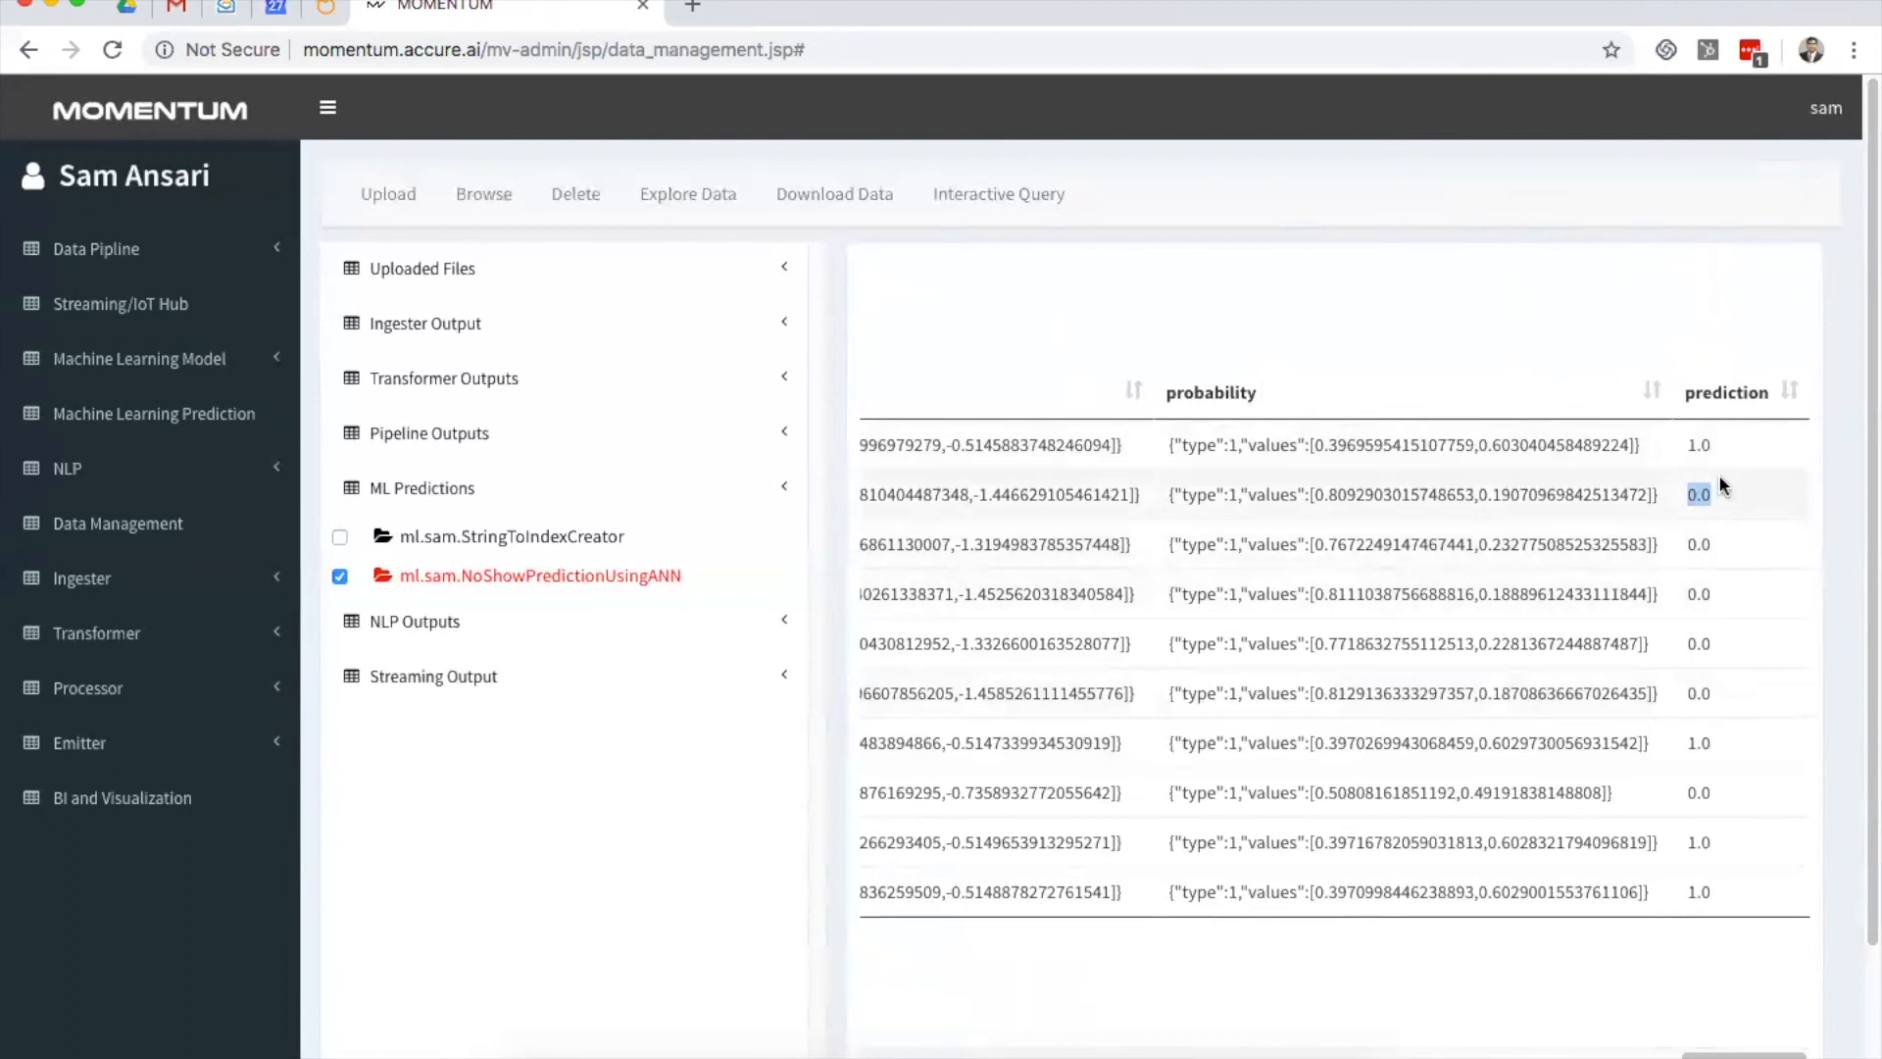
pyautogui.moveTo(1703, 1047); pyautogui.dragTo(915, 1047)
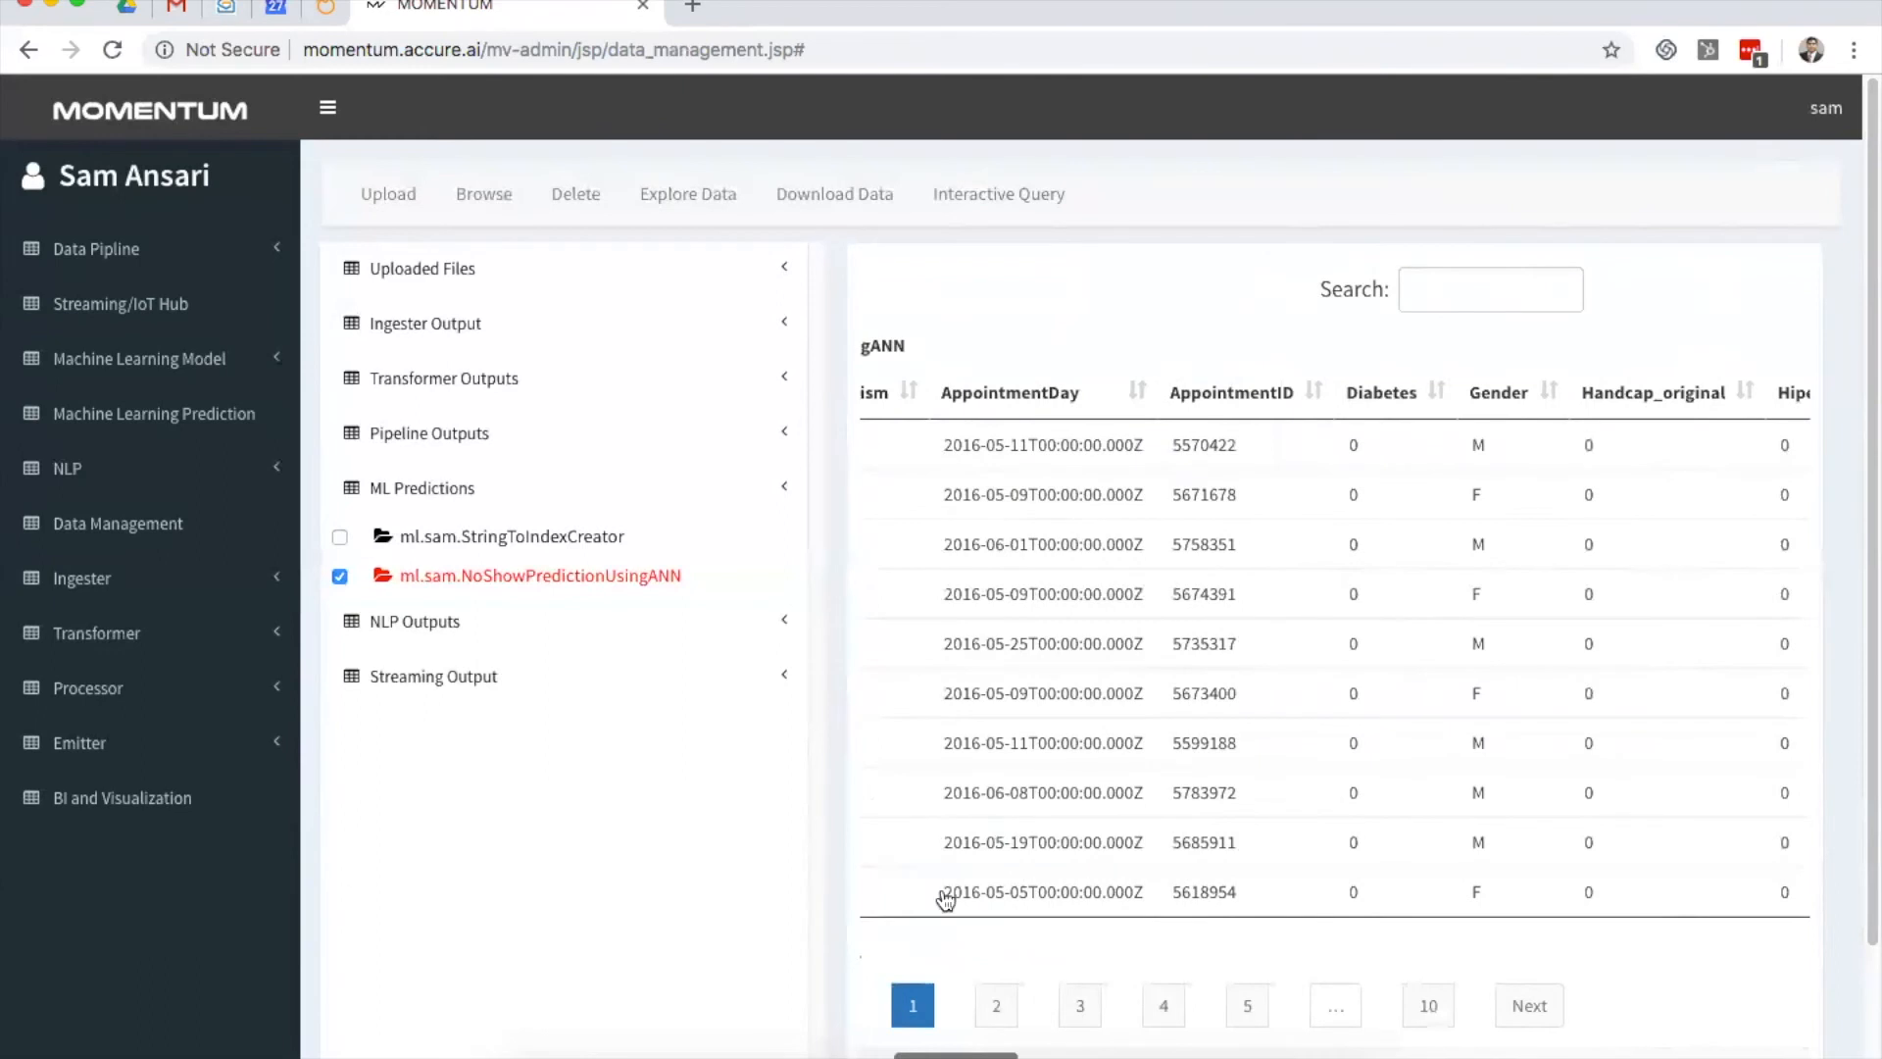
# Step: Write an interactive query that selects NoShow and prediction from the NoShowPredictionUsingANN table
pyautogui.click(974, 206)
pyautogui.click(1270, 293)
pyautogui.write('select')
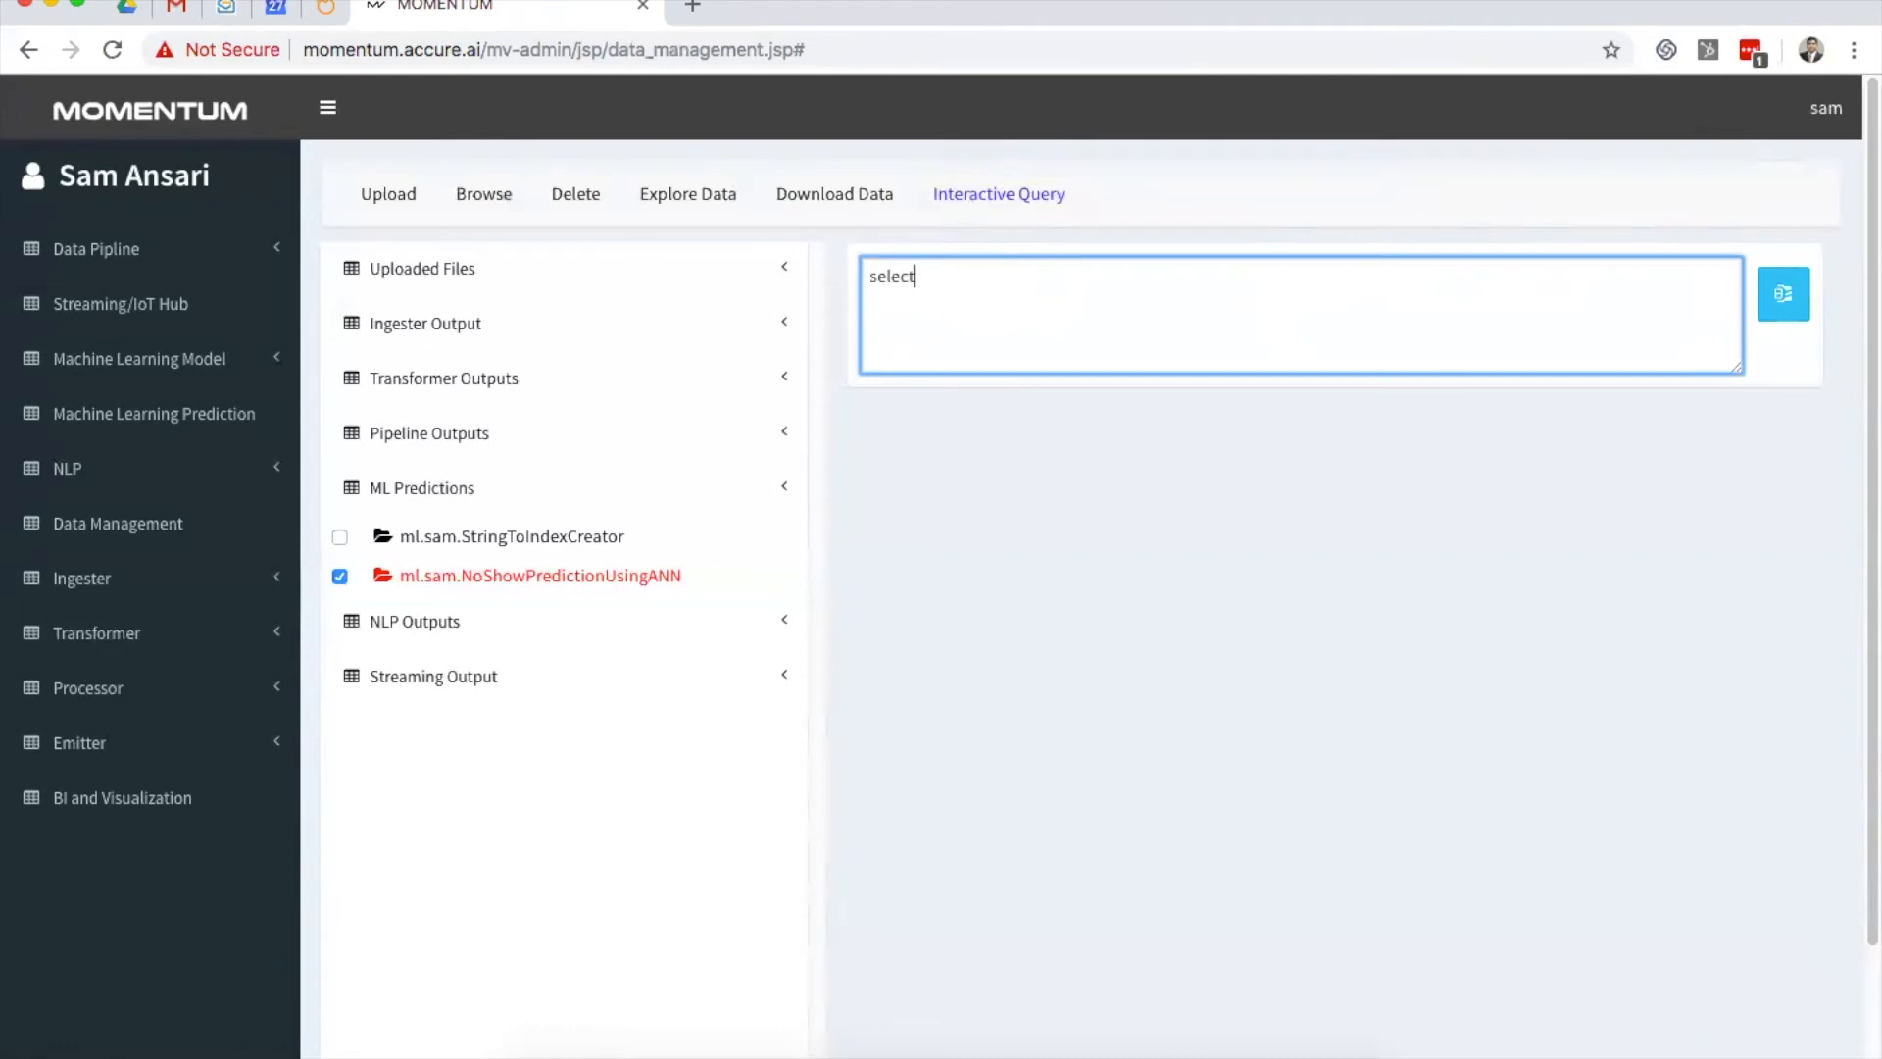
pyautogui.write(' NoShow, prediction from')
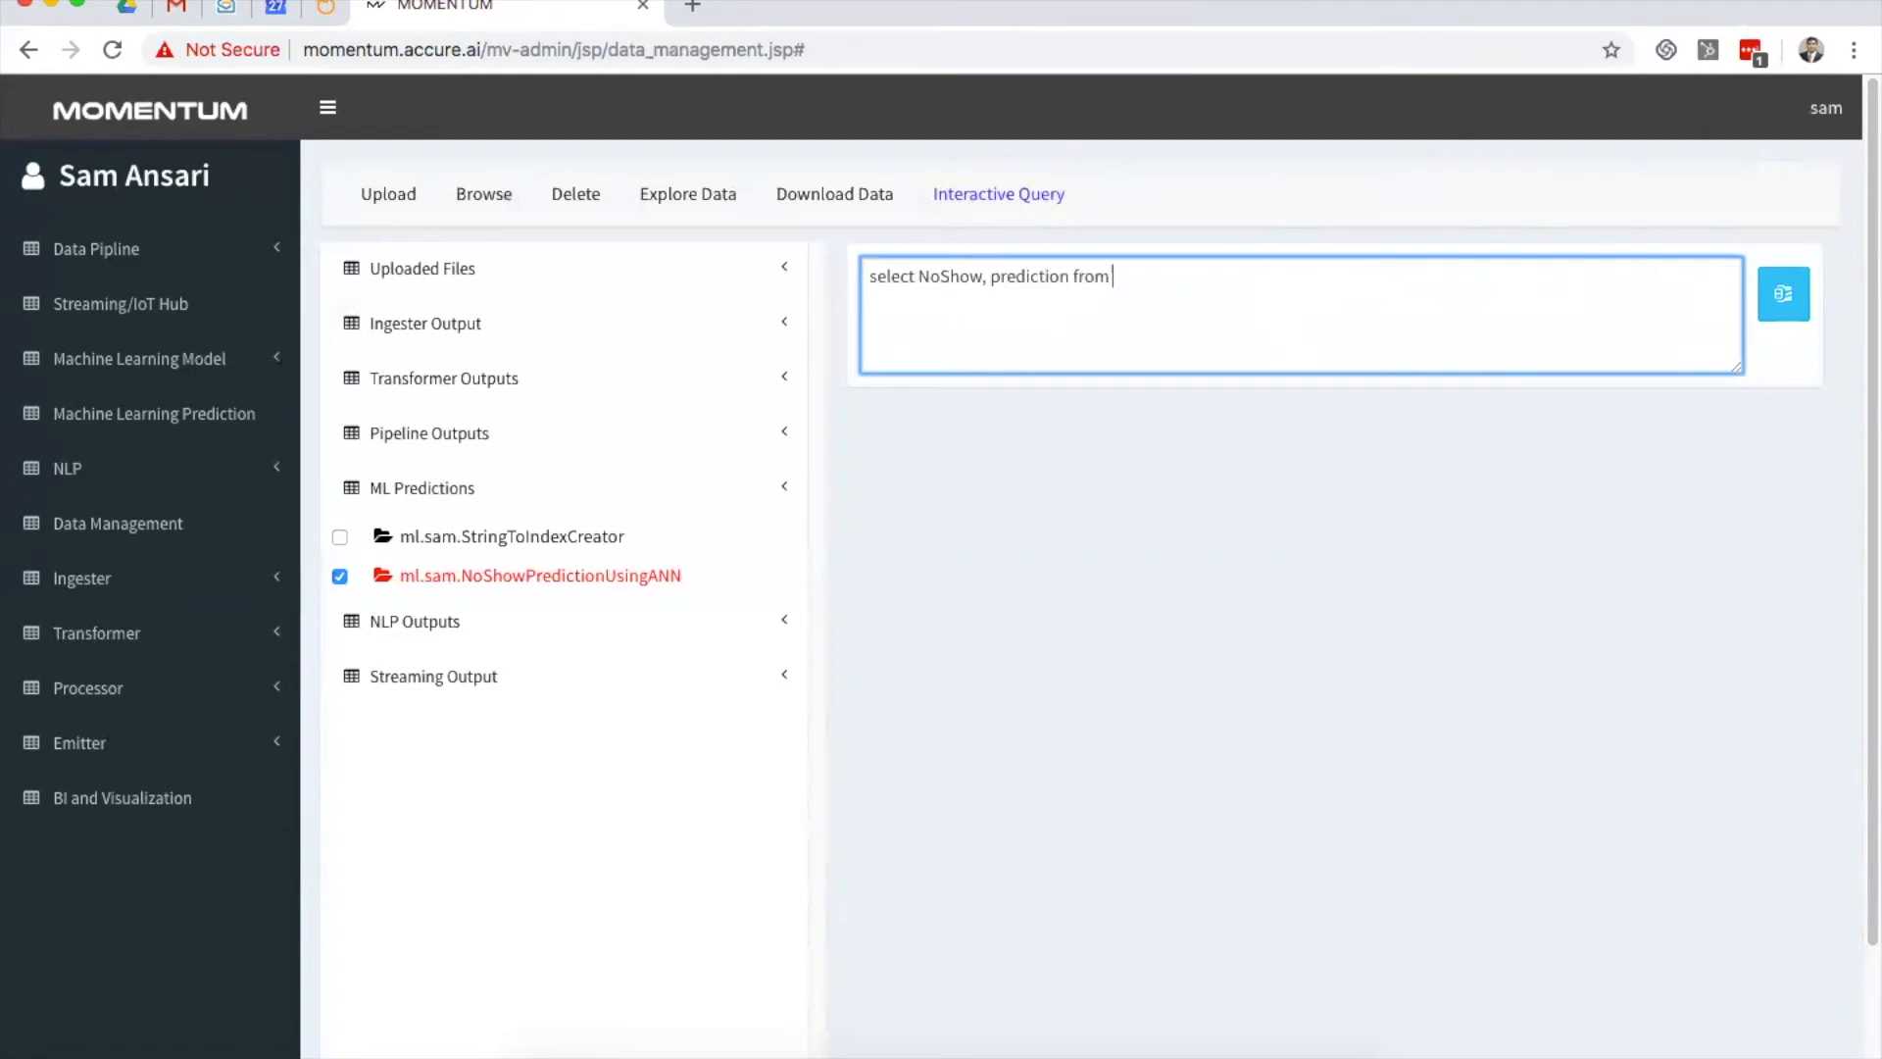
pyautogui.rightClick(594, 572)
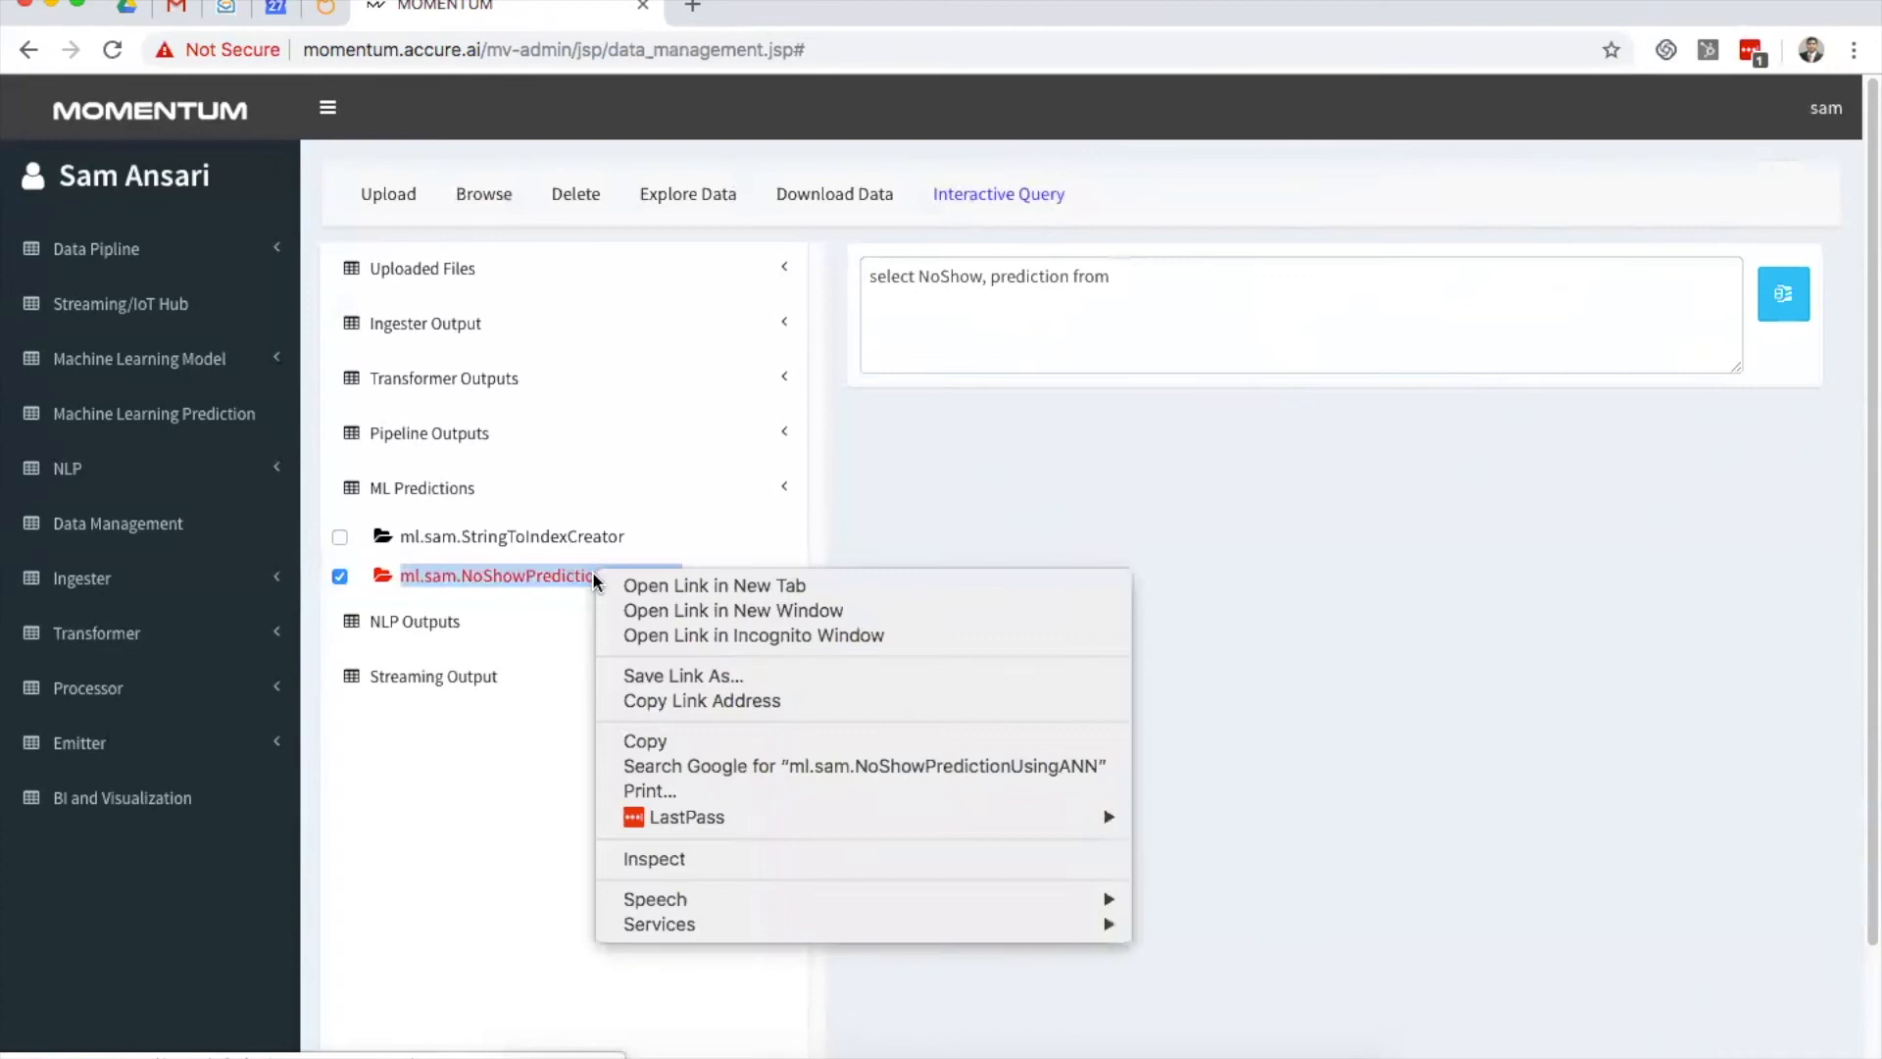
pyautogui.click(661, 743)
pyautogui.click(1176, 267)
pyautogui.press('super+v')
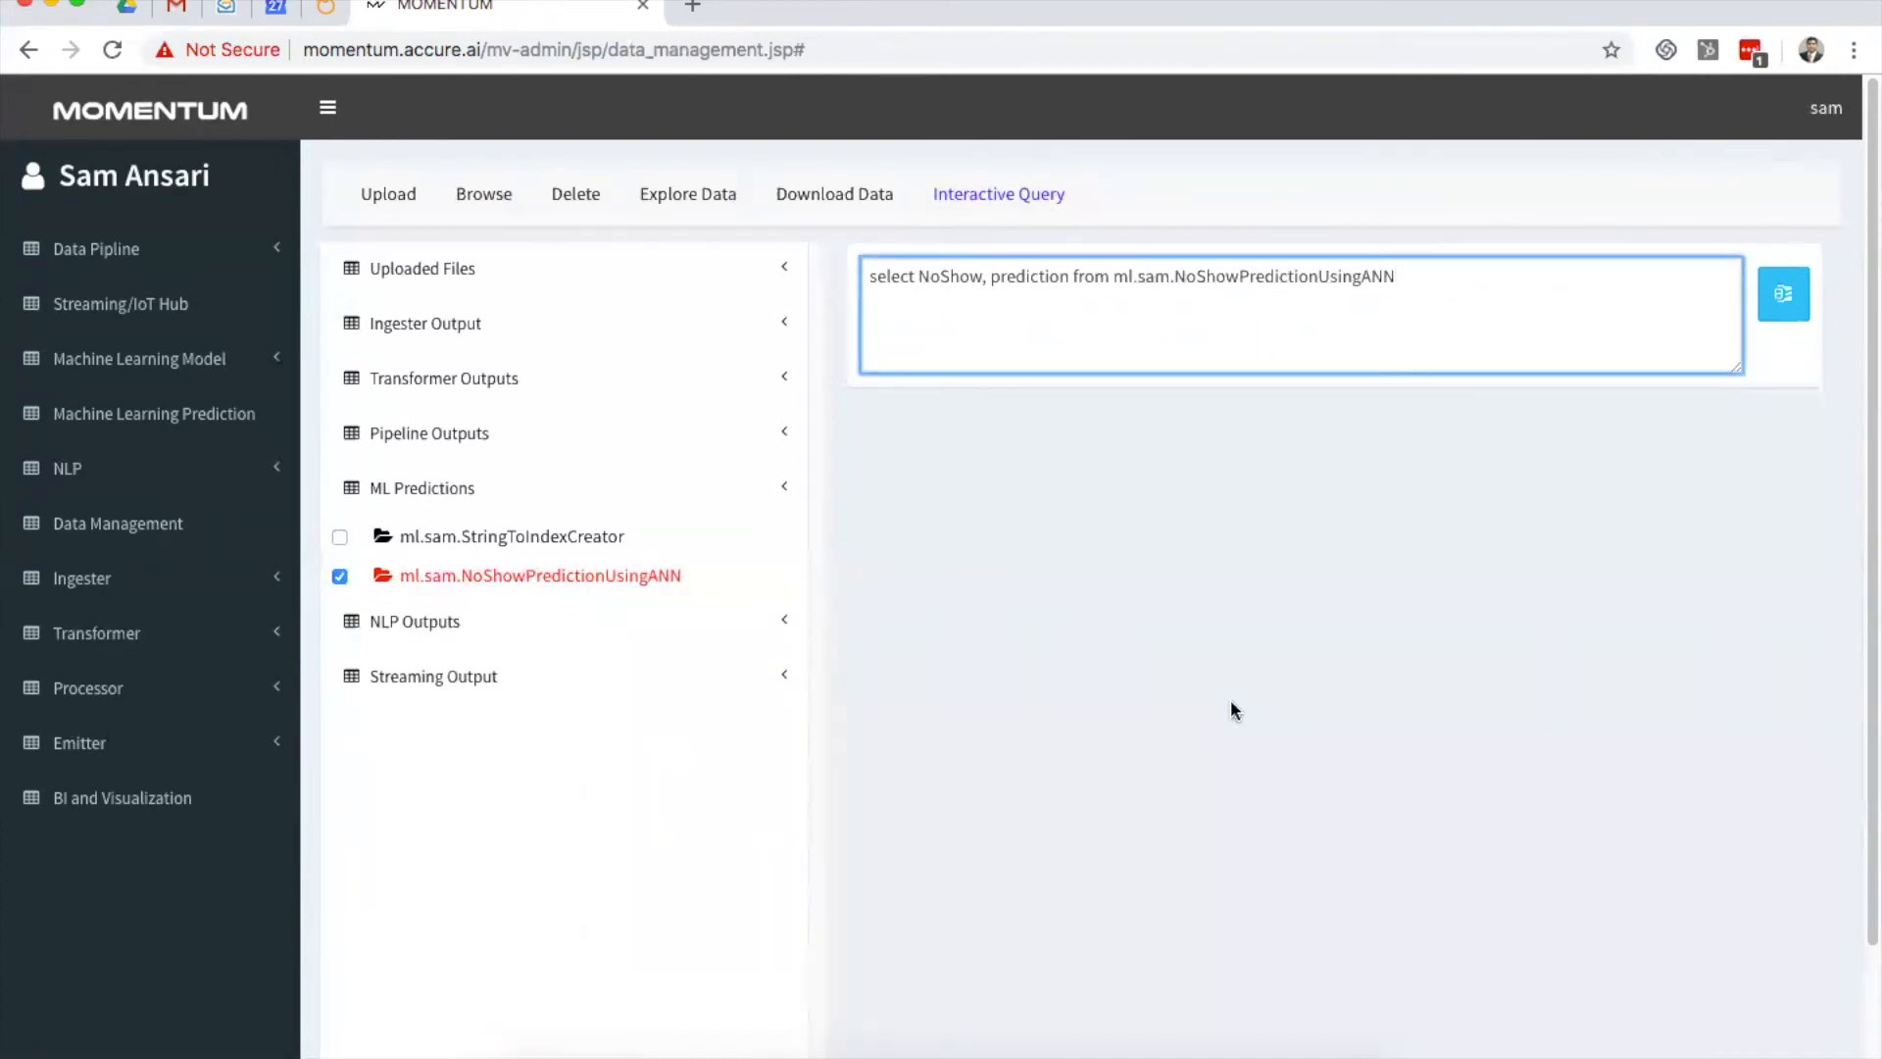
# Step: Add "order by NoShow asc" to the query, run it and look over the returned rows
pyautogui.write('order by NowShow asc')
pyautogui.click(1794, 291)
pyautogui.scroll(-1, 1251, 809)
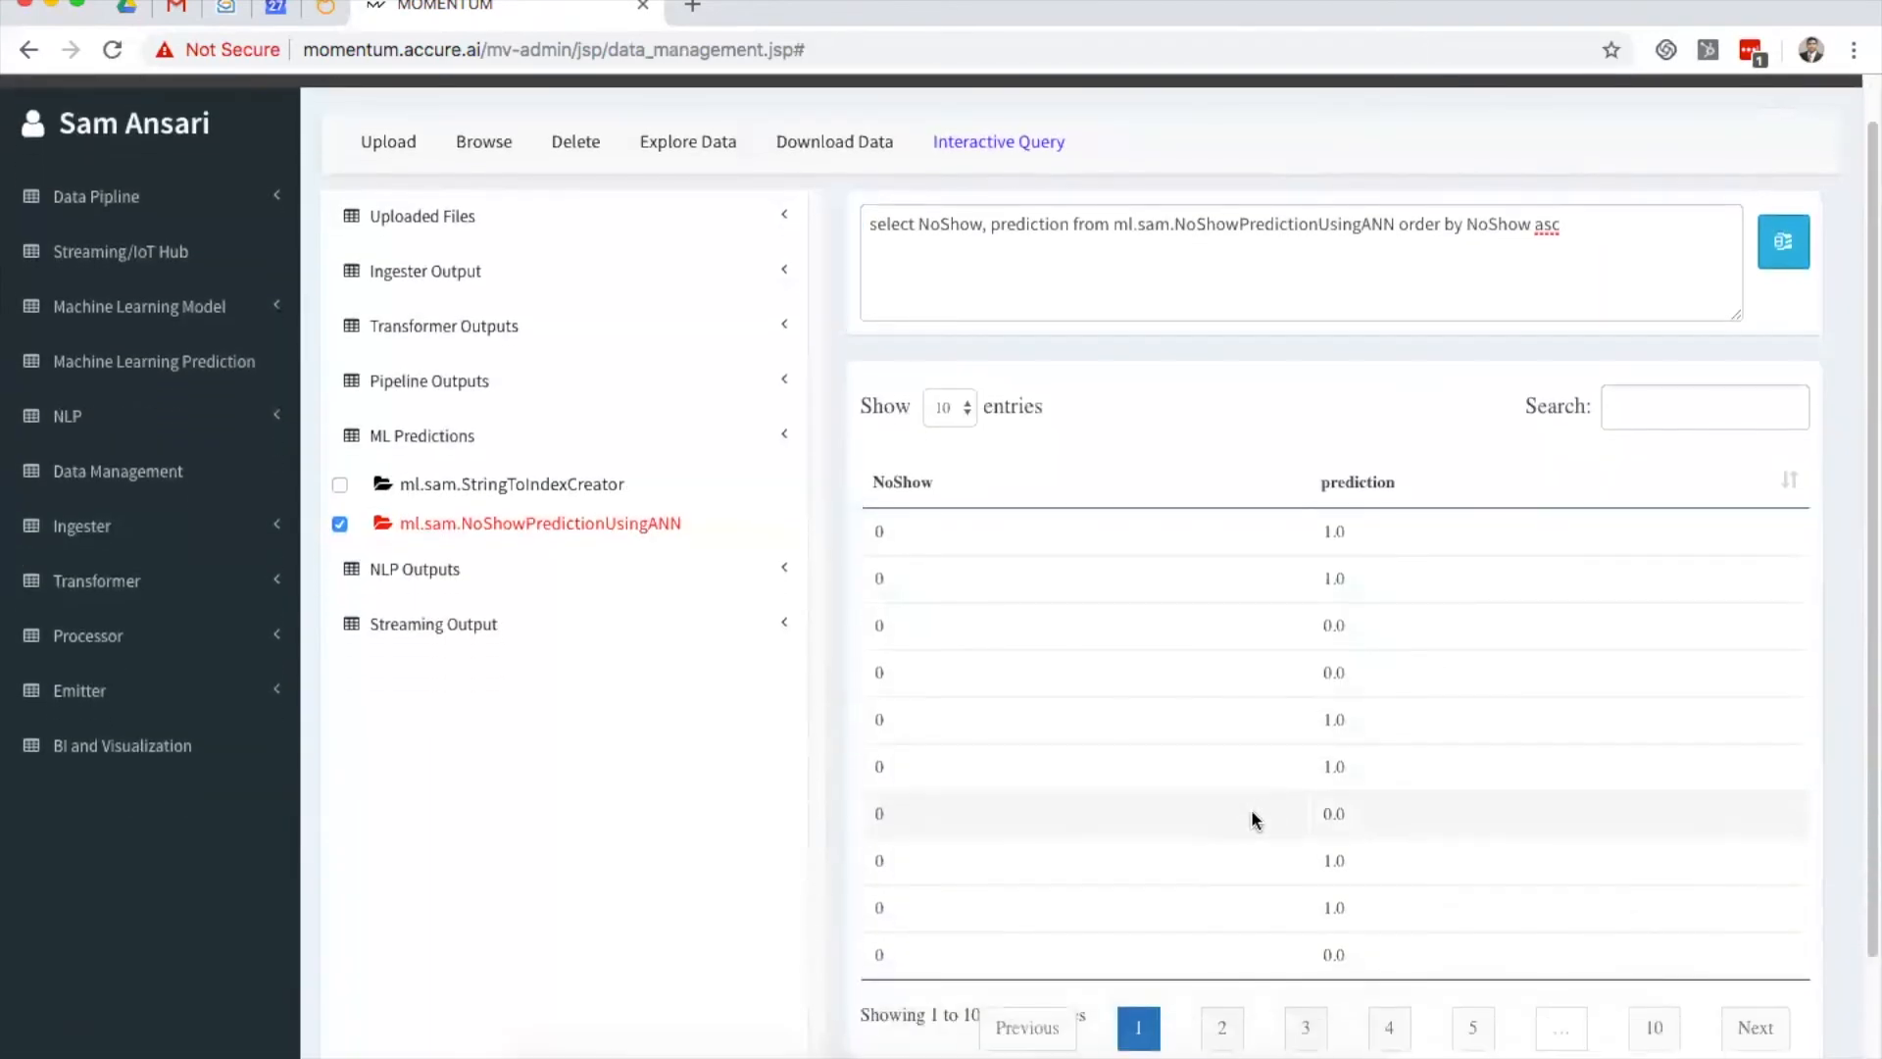
# Step: Change the query's sort order to desc, run it again and compare the NoShow values with the predictions
pyautogui.doubleClick(1540, 226)
pyautogui.write('desc')
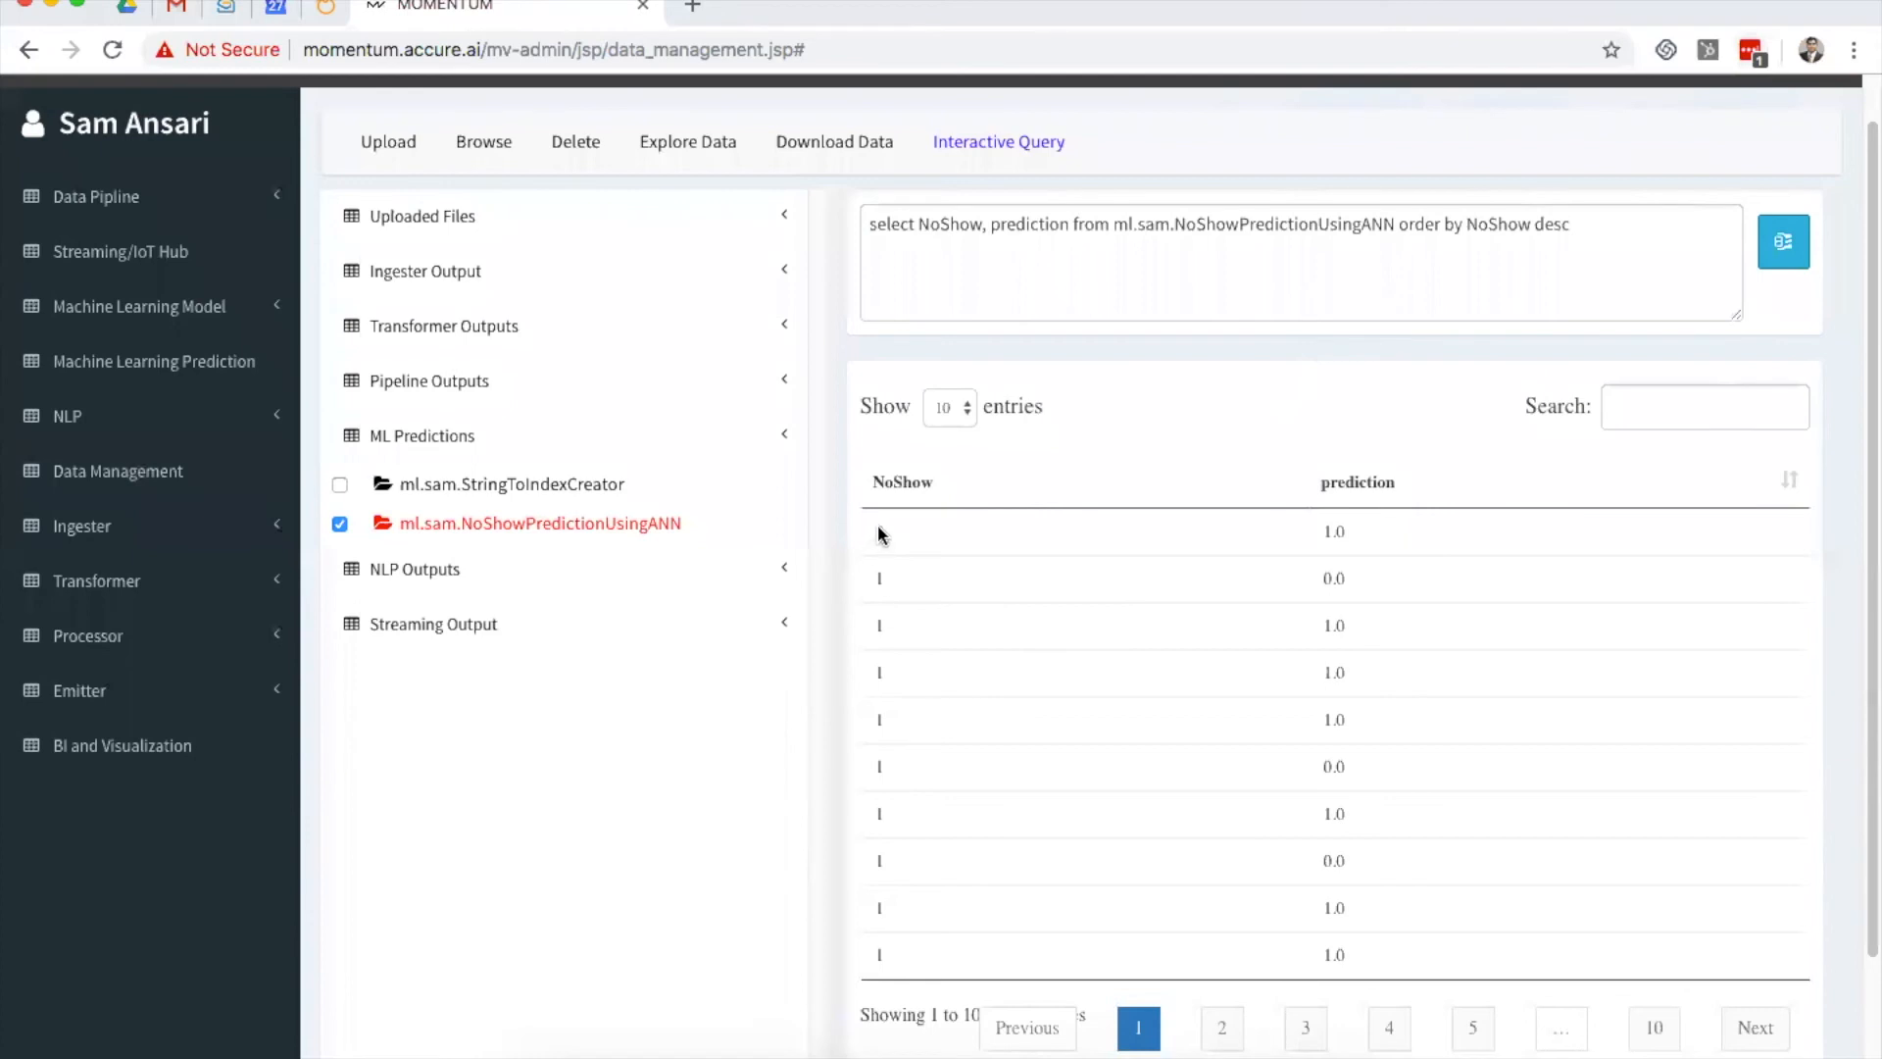
pyautogui.moveTo(882, 528); pyautogui.dragTo(886, 959)
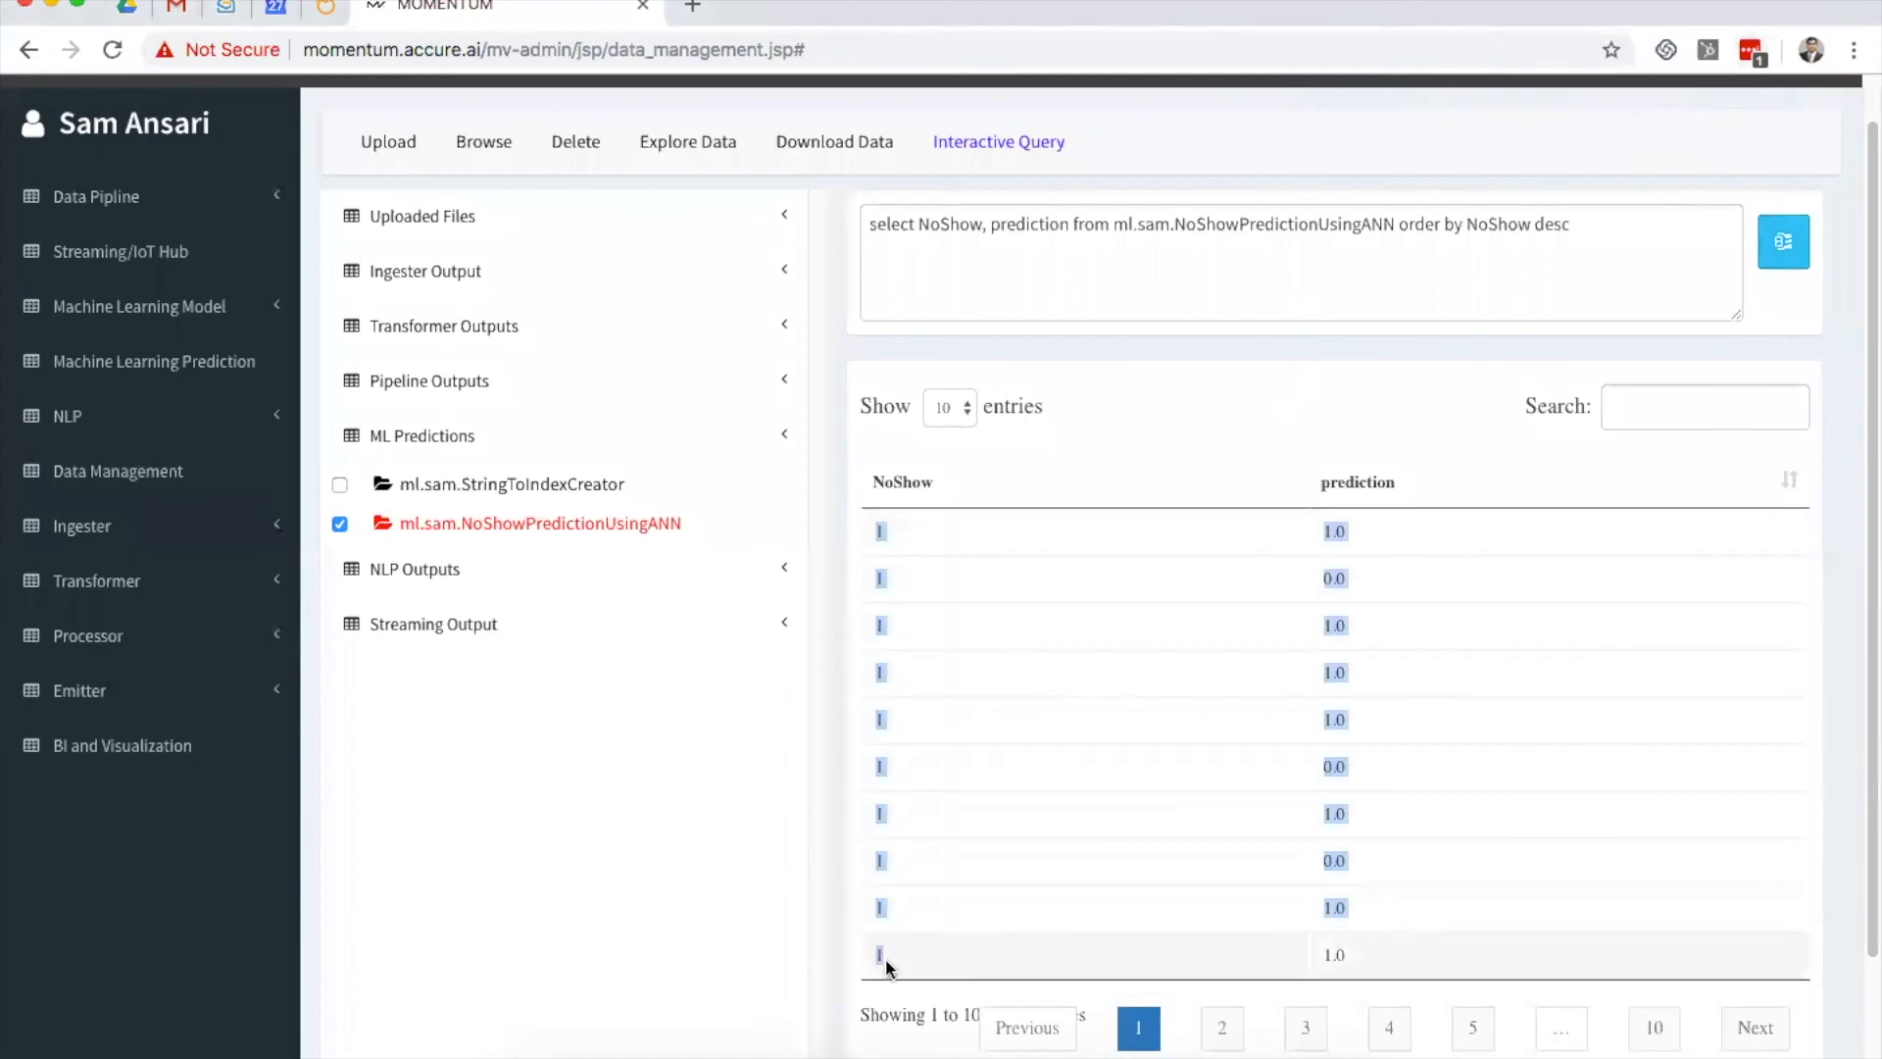
pyautogui.click(885, 955)
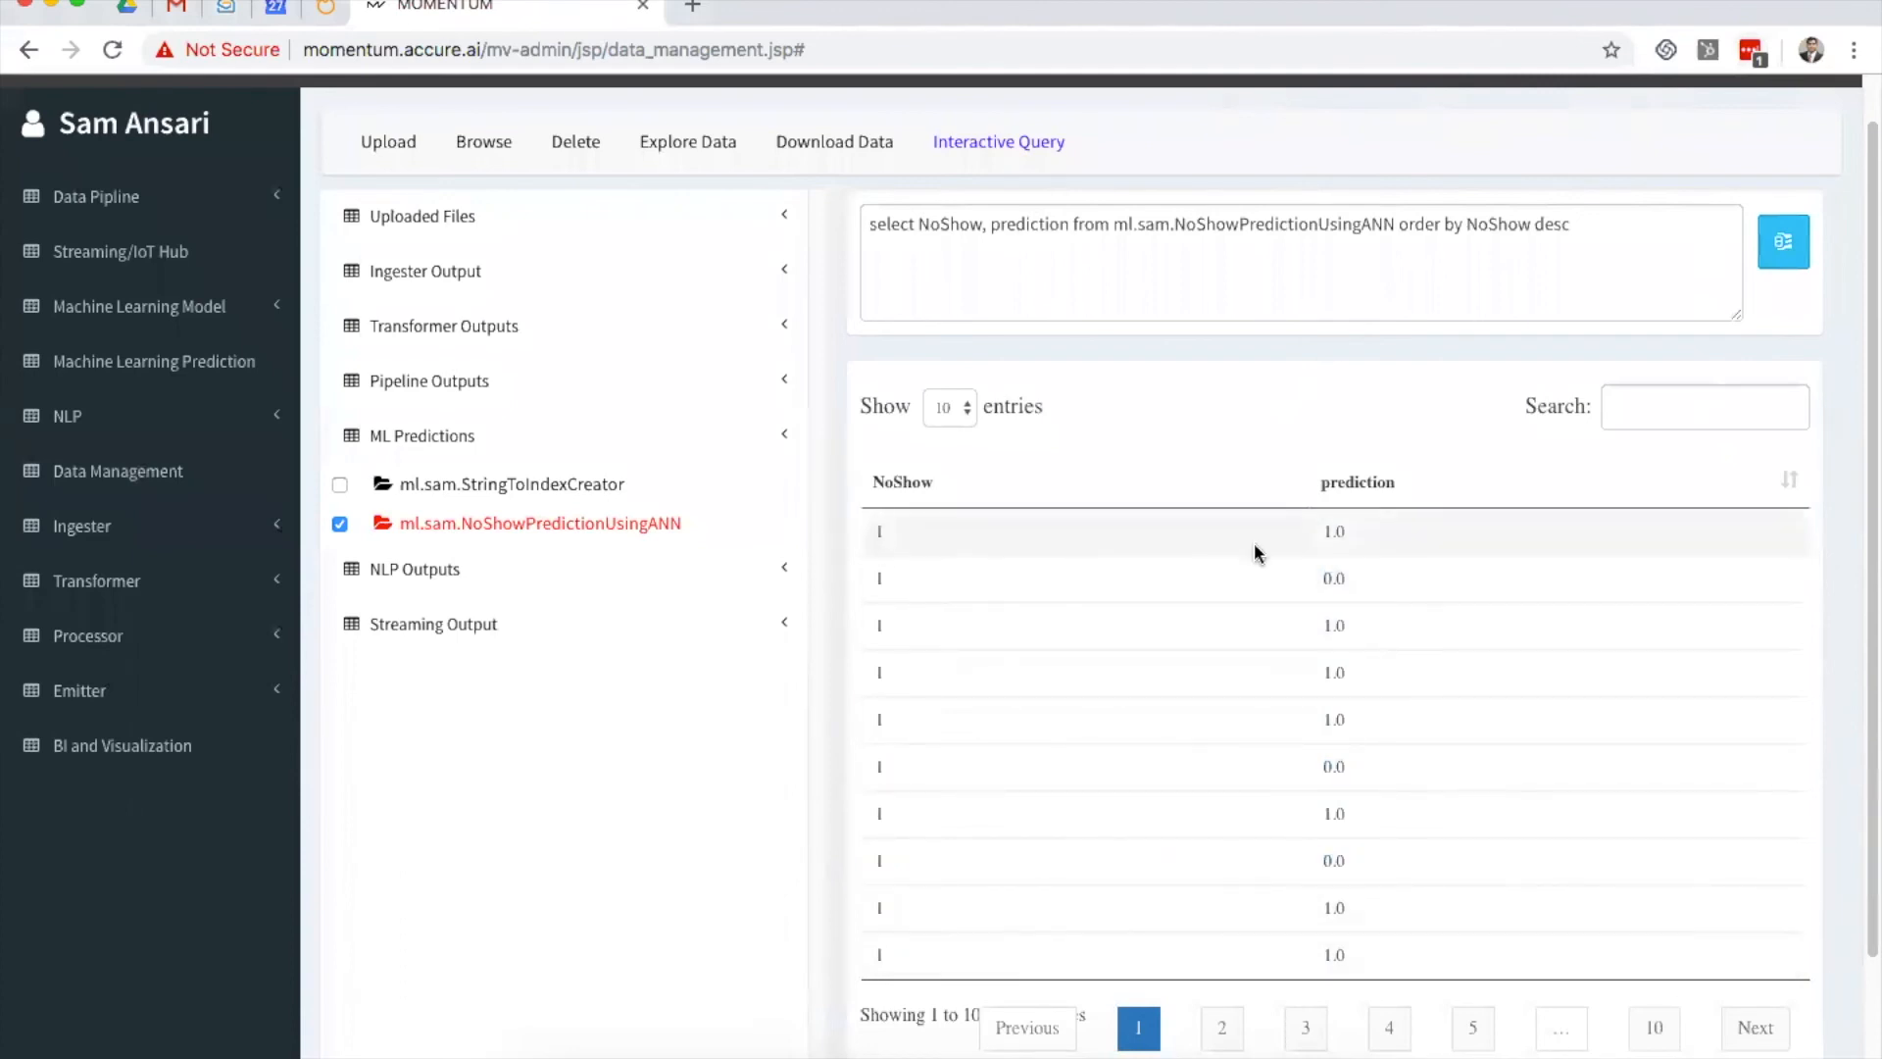
pyautogui.moveTo(1331, 526); pyautogui.dragTo(1344, 660)
pyautogui.click(1370, 806)
pyautogui.scroll(1, 1371, 808)
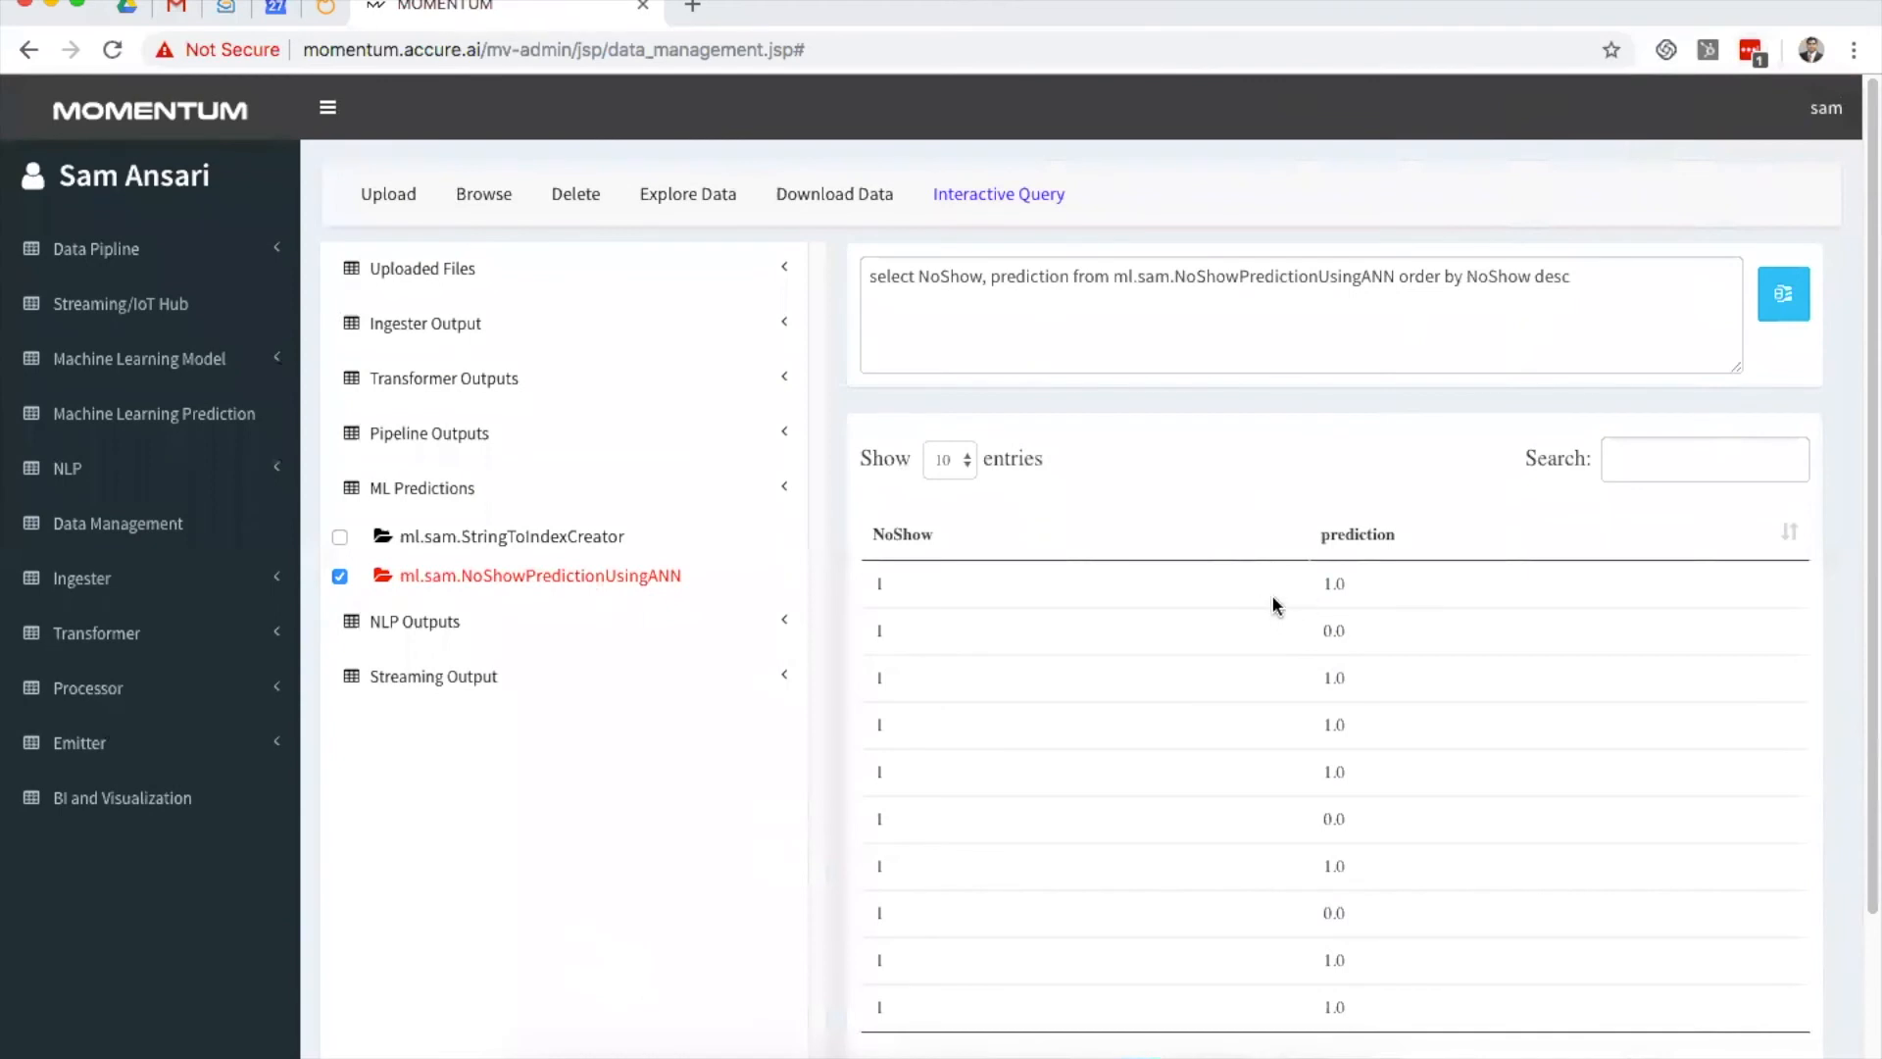
# Step: Create a new Random Forest Classifier model named RFClassifierModel with version 1
pyautogui.click(128, 361)
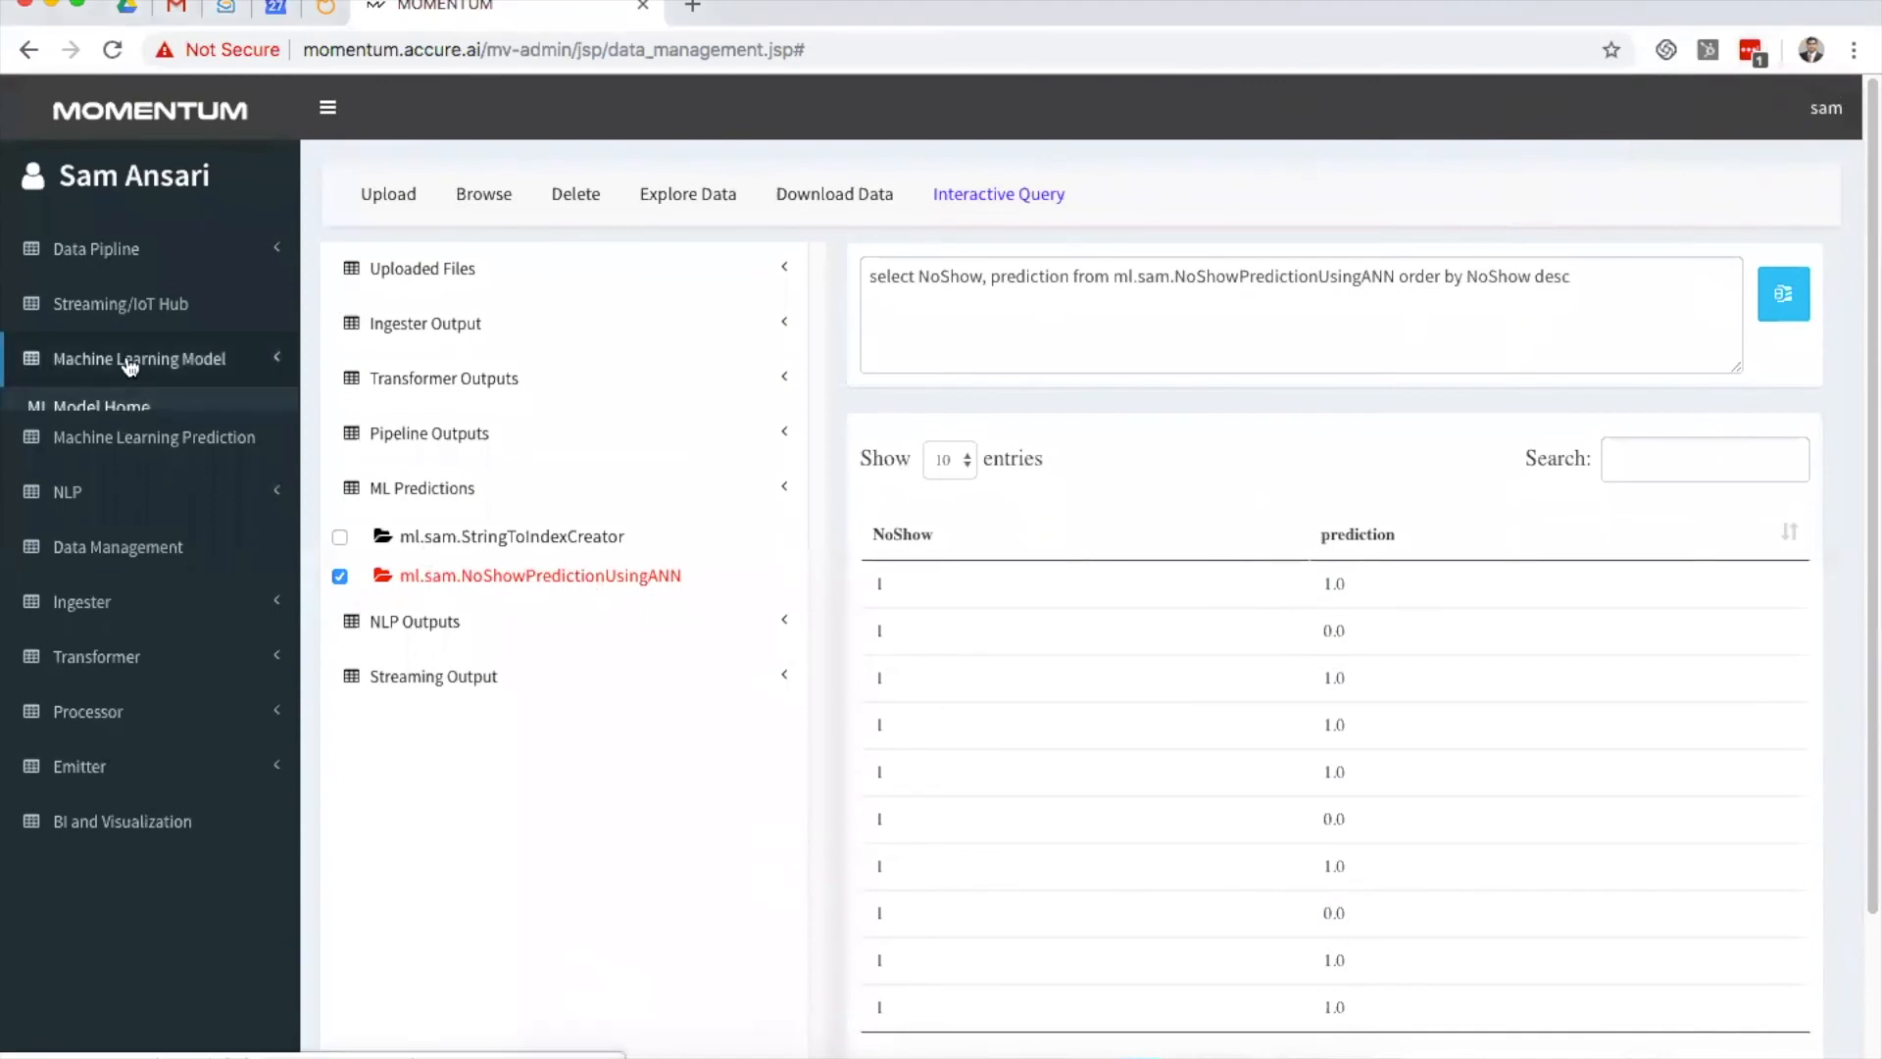
pyautogui.click(86, 410)
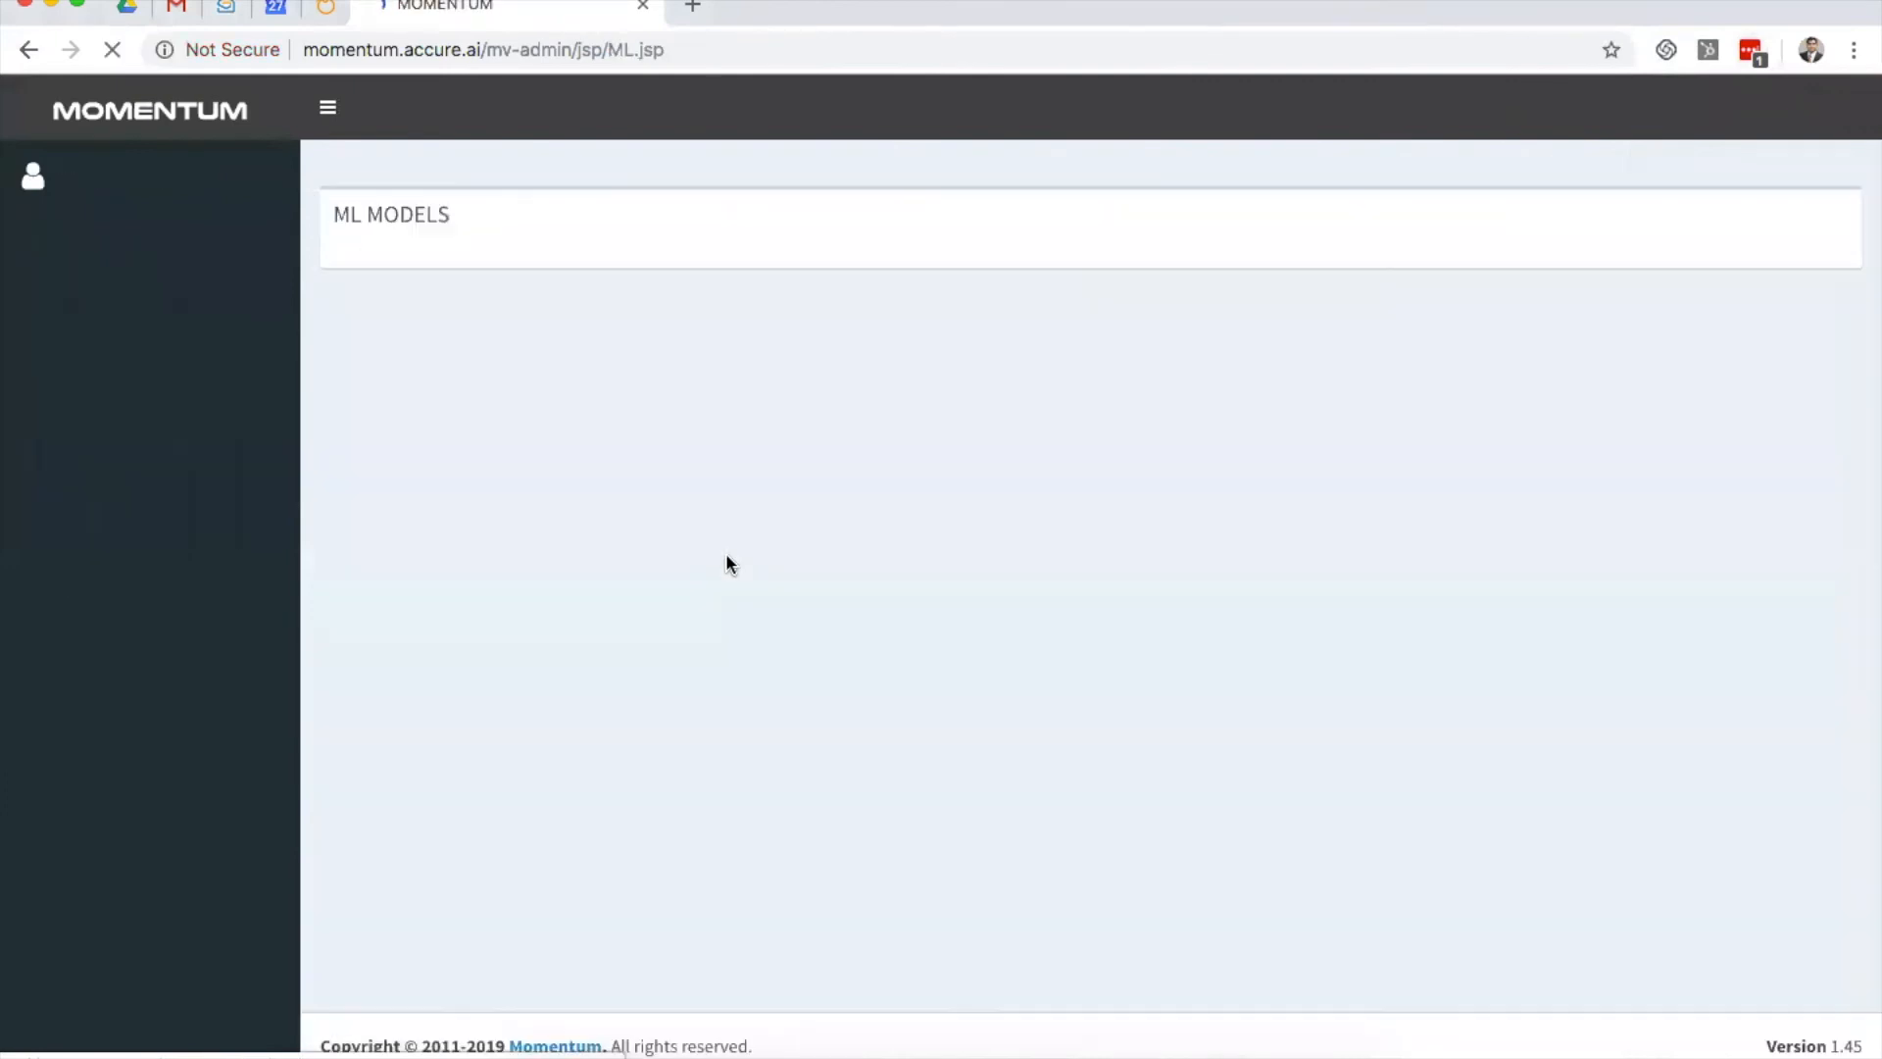
pyautogui.click(565, 195)
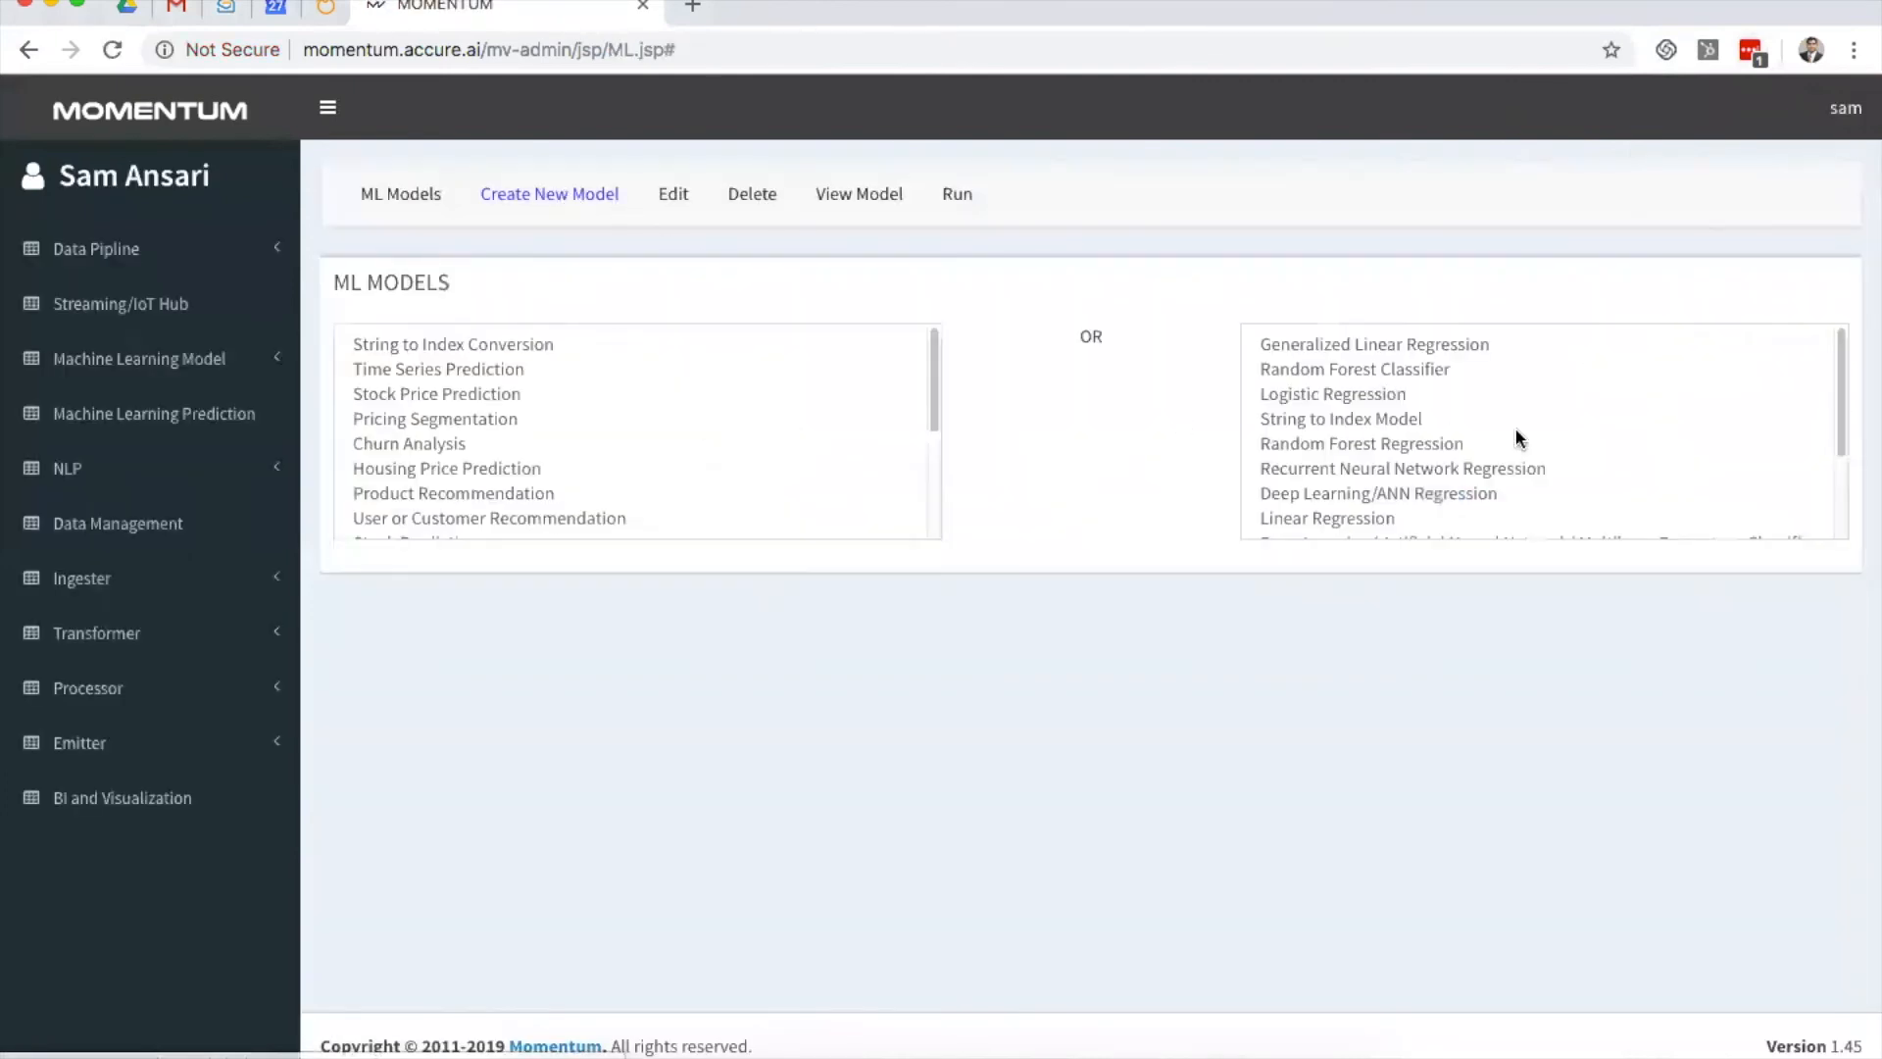
pyautogui.click(1373, 368)
pyautogui.click(855, 263)
pyautogui.write('RFClassi')
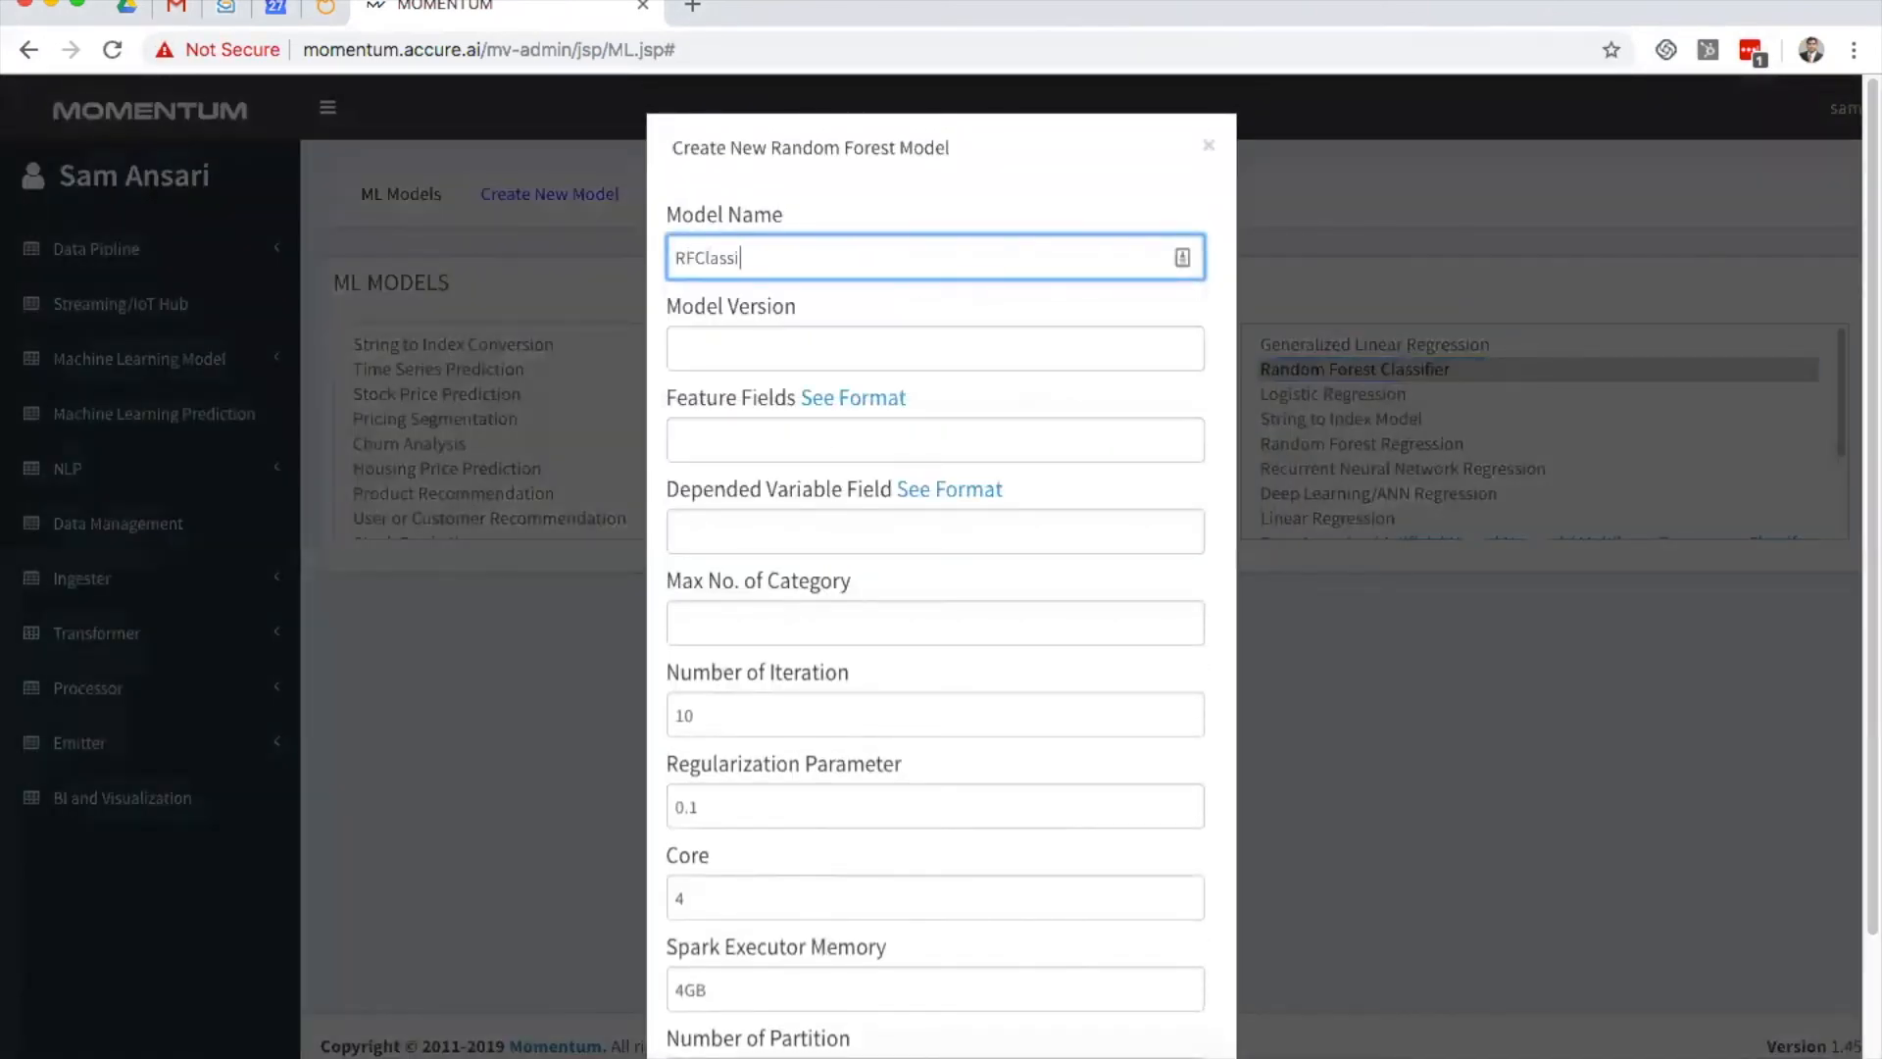
pyautogui.write('fierModel')
pyautogui.press('Tab')
pyautogui.write('1')
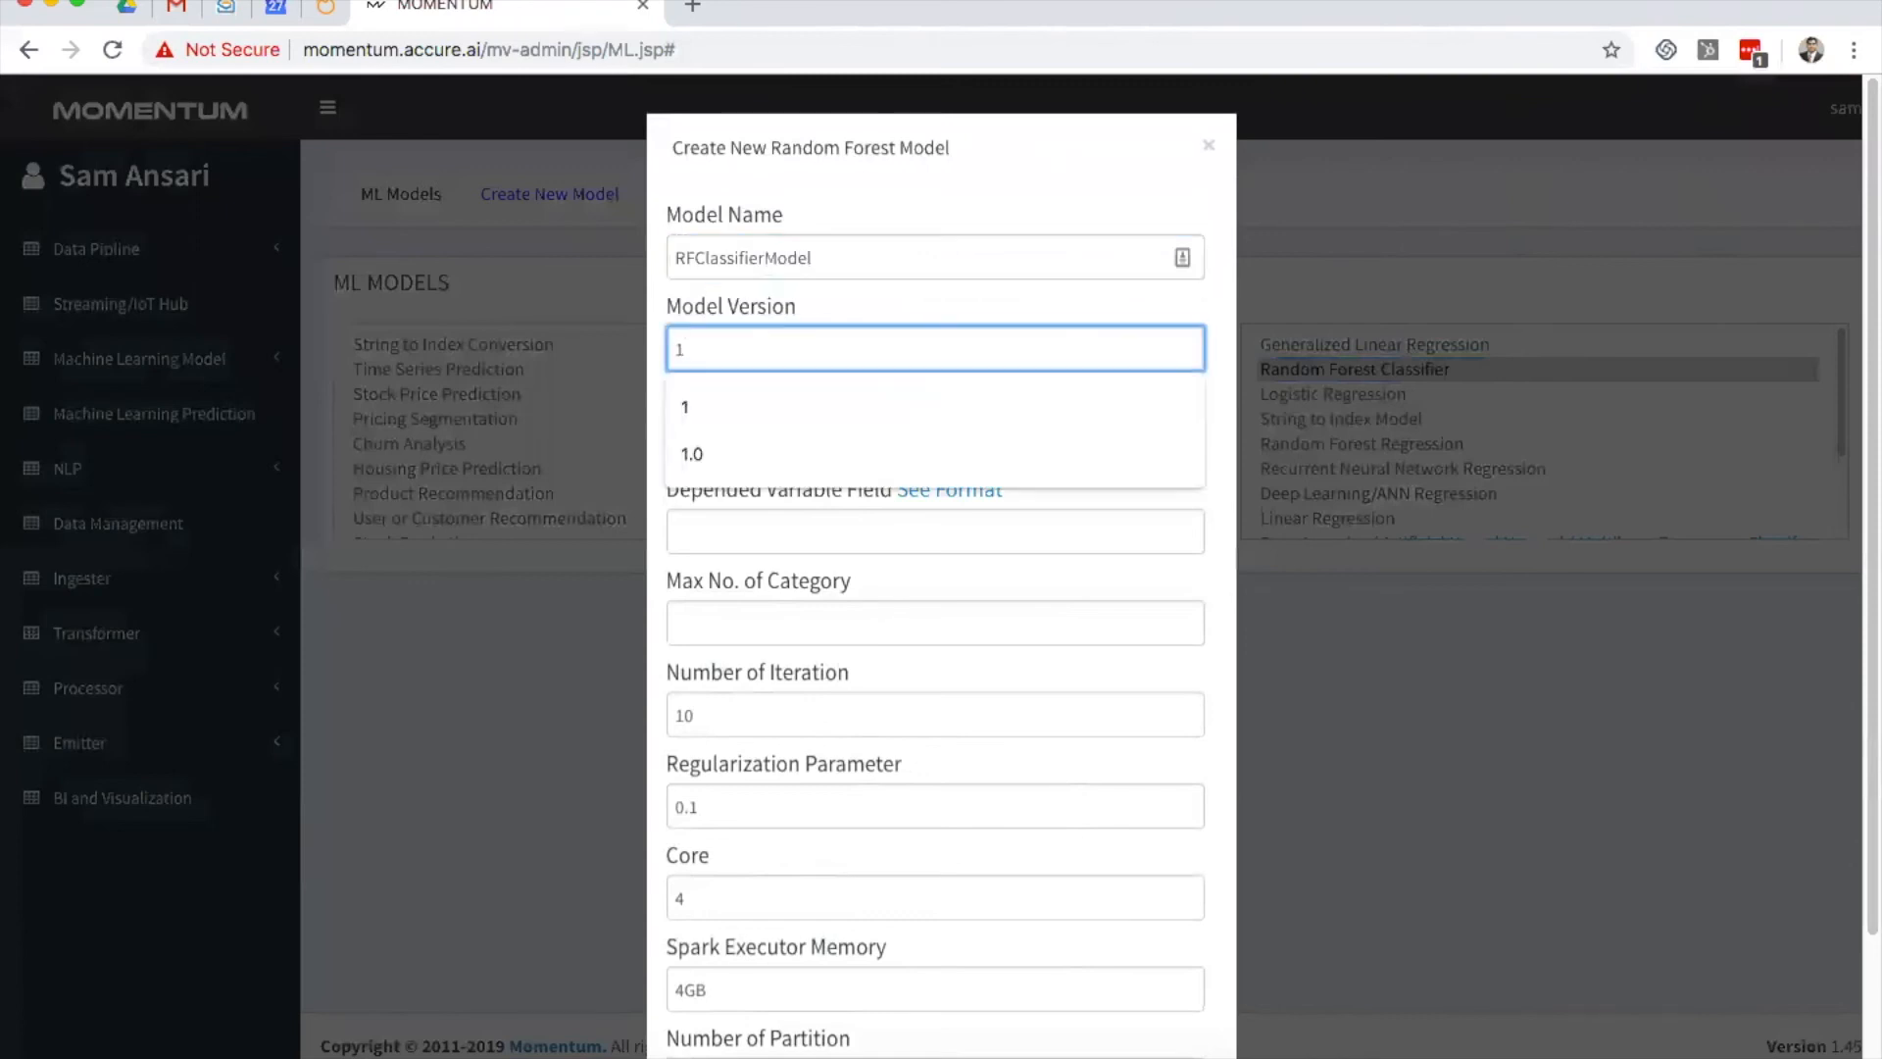
# Step: Fill the model's feature fields with the saved list beginning "Age,Alcoholism,Diabetes,Handcap,Hipertension,SMS_received"
pyautogui.press('Tab')
pyautogui.hotkey('ctrl', 'v')
pyautogui.press('super+z')
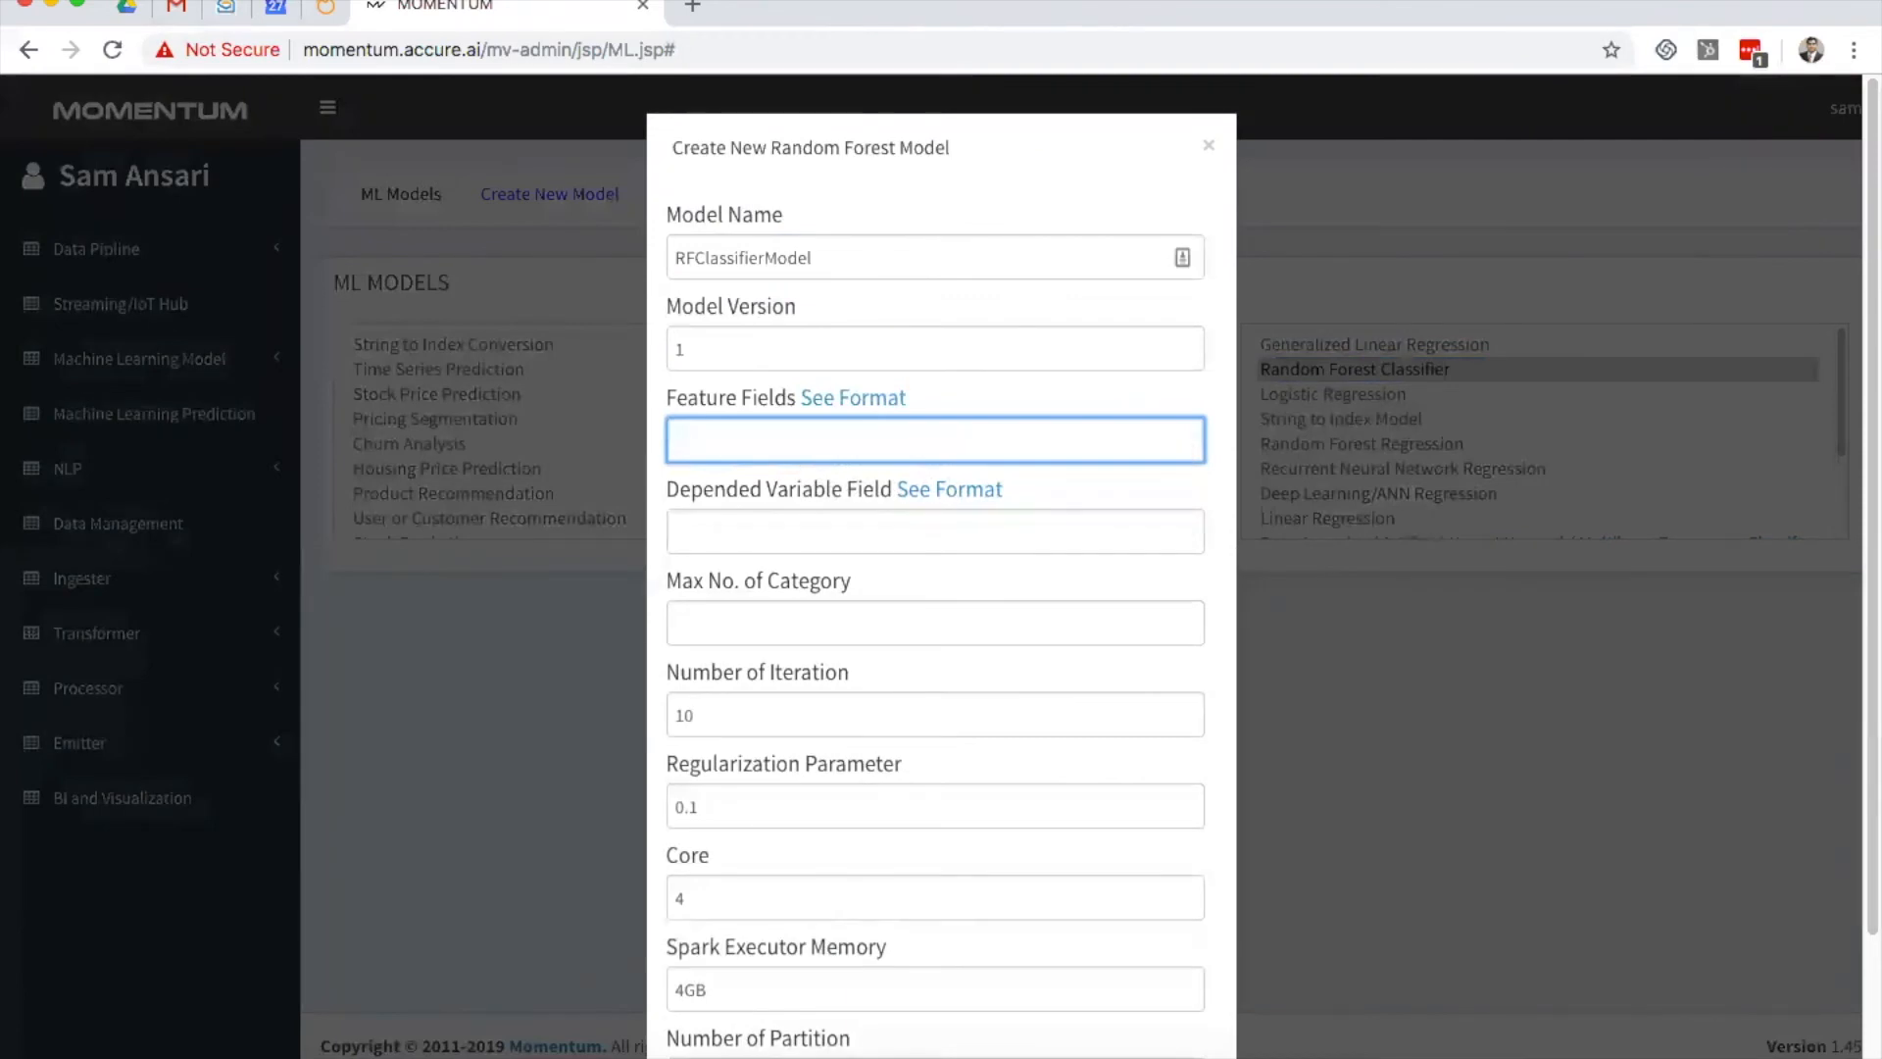
pyautogui.write('Ag')
pyautogui.press('Down')
pyautogui.press('Down')
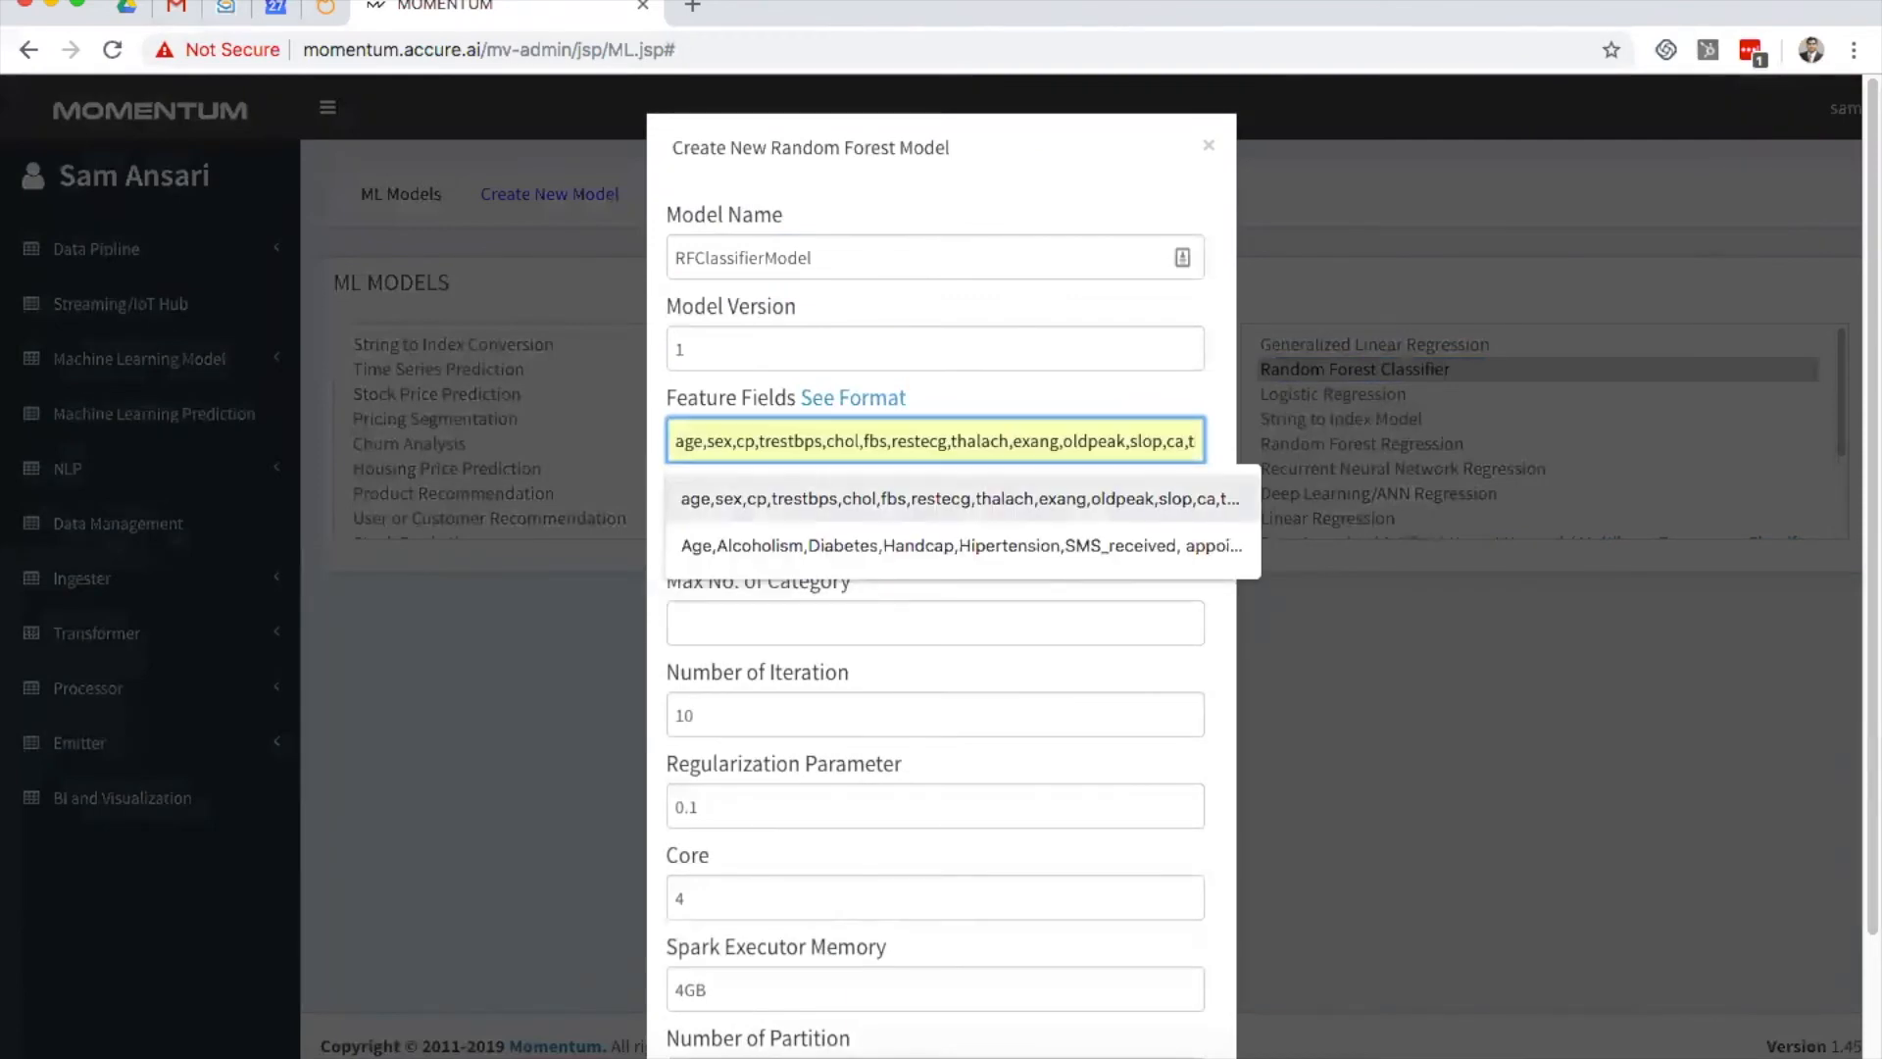
pyautogui.press('Return')
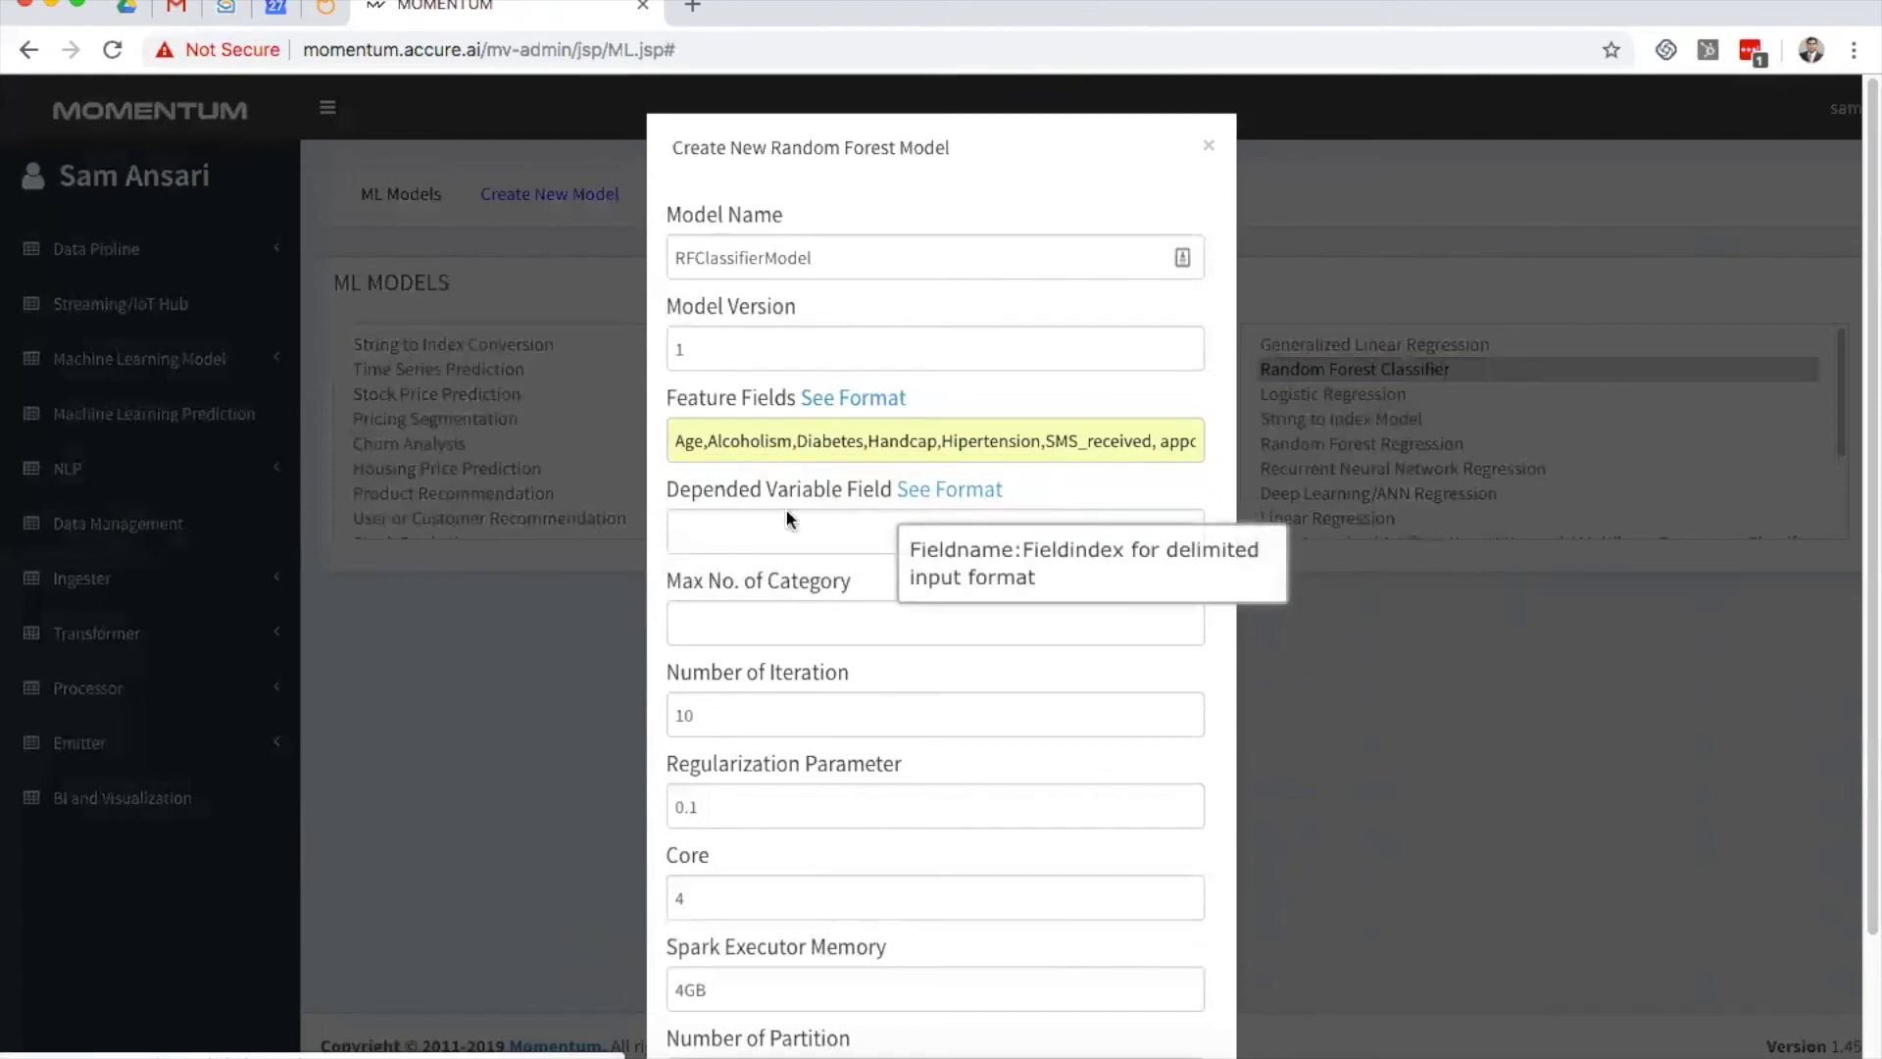
# Step: Set the model's dependent variable field to NoShow and the maximum number of categories to 2
pyautogui.click(775, 547)
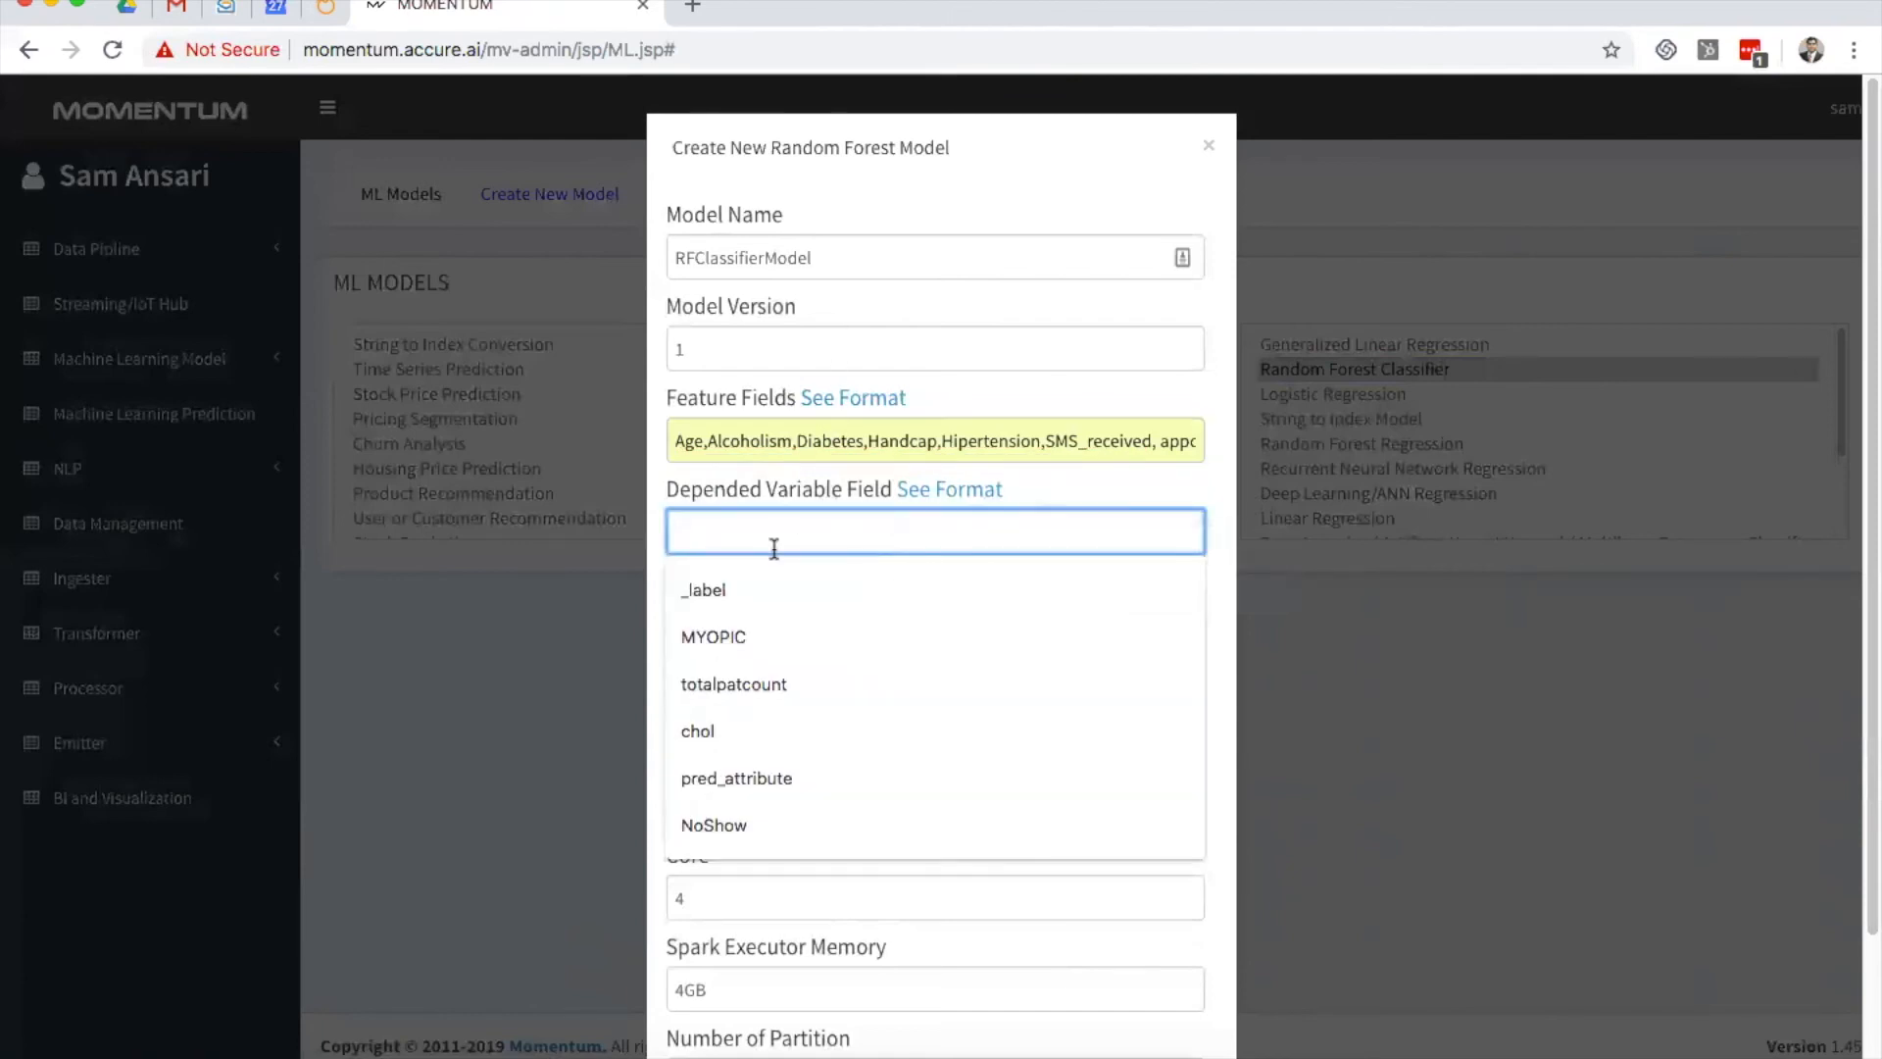
pyautogui.write('NoS')
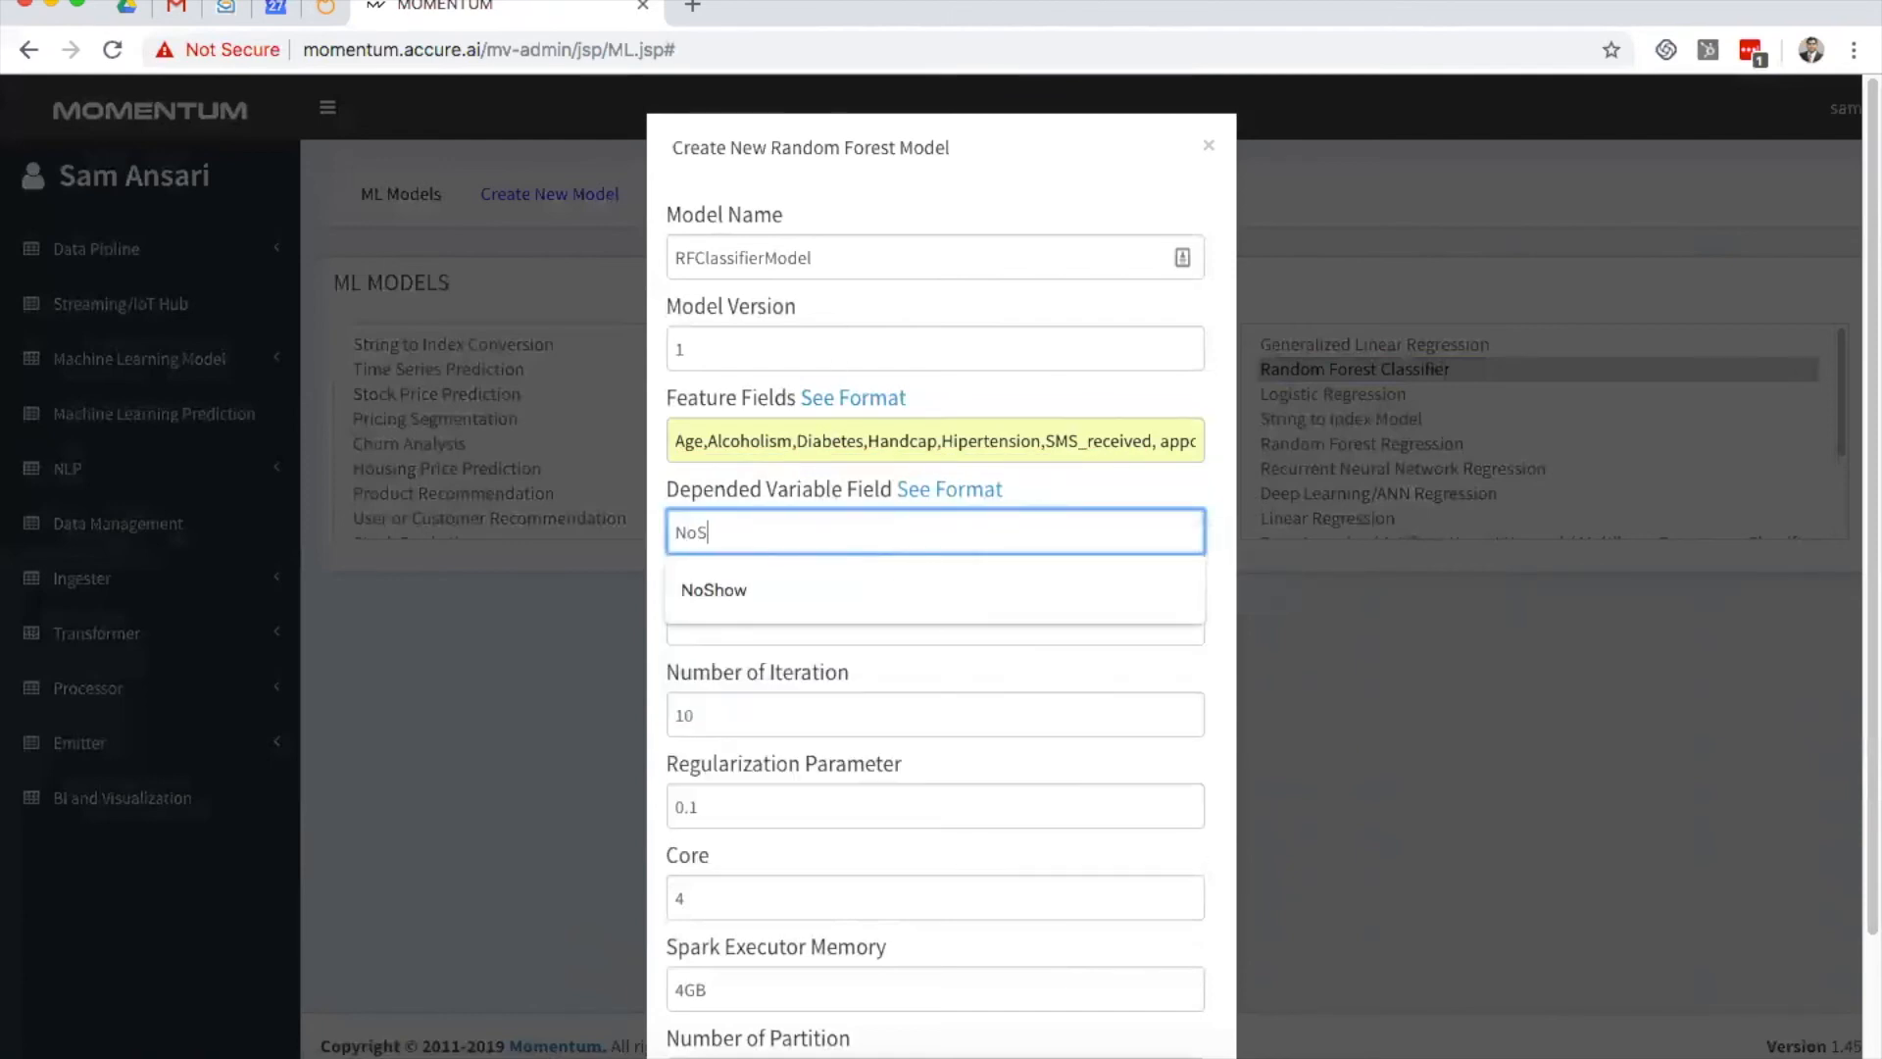
pyautogui.press('Down')
pyautogui.press('Return')
pyautogui.press('Tab')
pyautogui.write('2')
pyautogui.press('Tab')
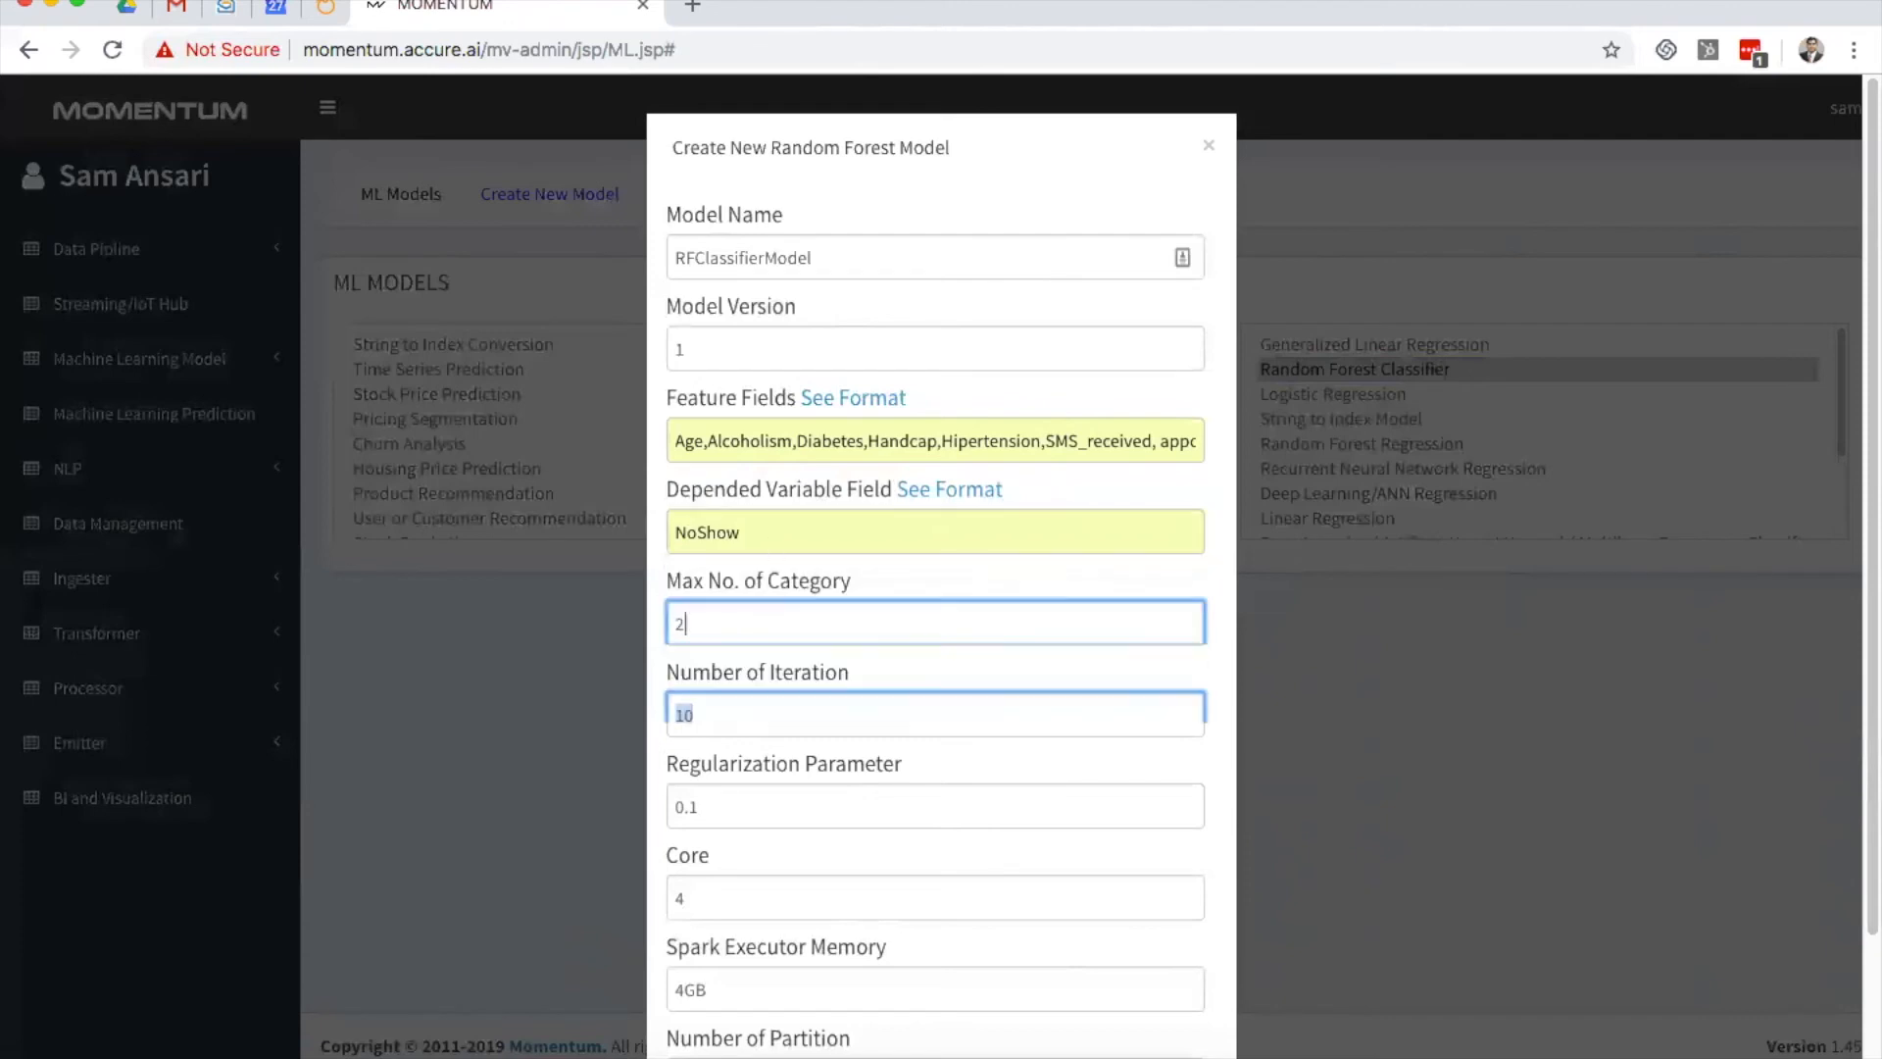
# Step: Set the number of iterations to 100 and the regularization parameter to 0.001, and submit the model form
pyautogui.click(748, 717)
pyautogui.write('0')
pyautogui.click(966, 662)
pyautogui.scroll(-2, 966, 662)
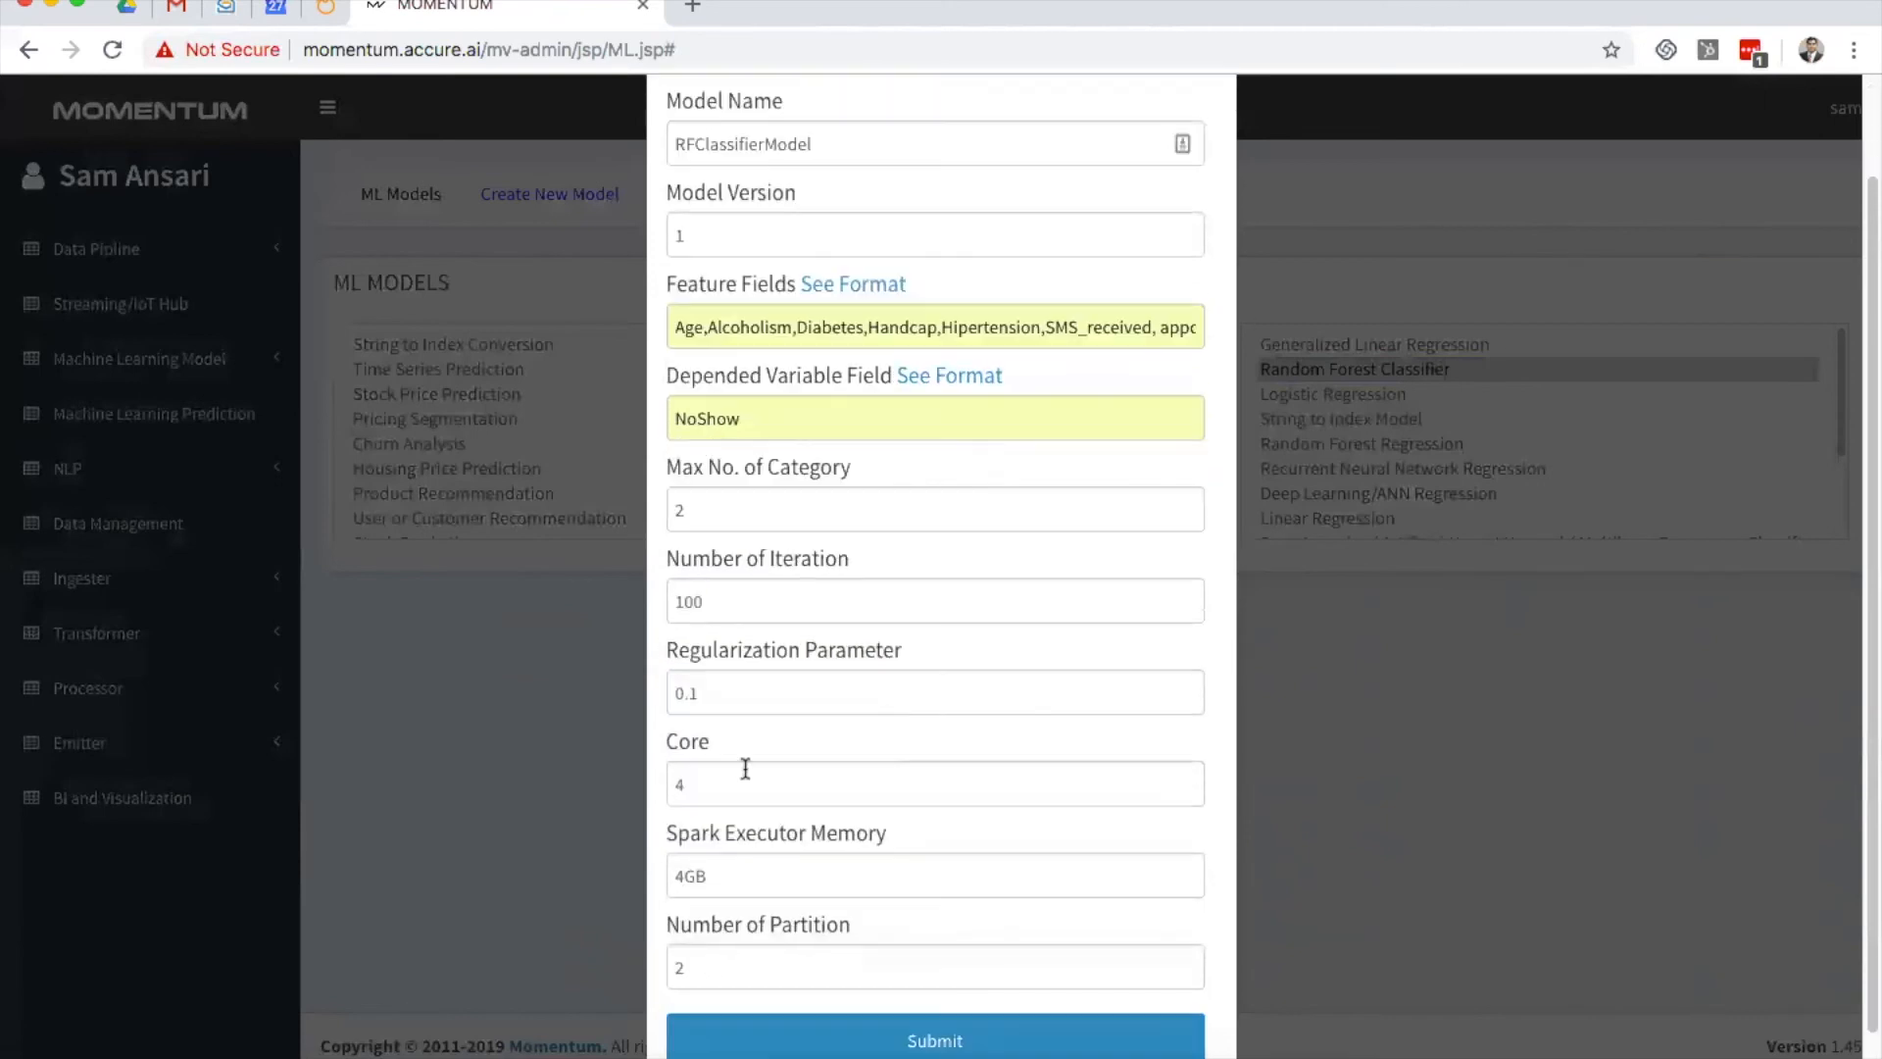
pyautogui.click(692, 692)
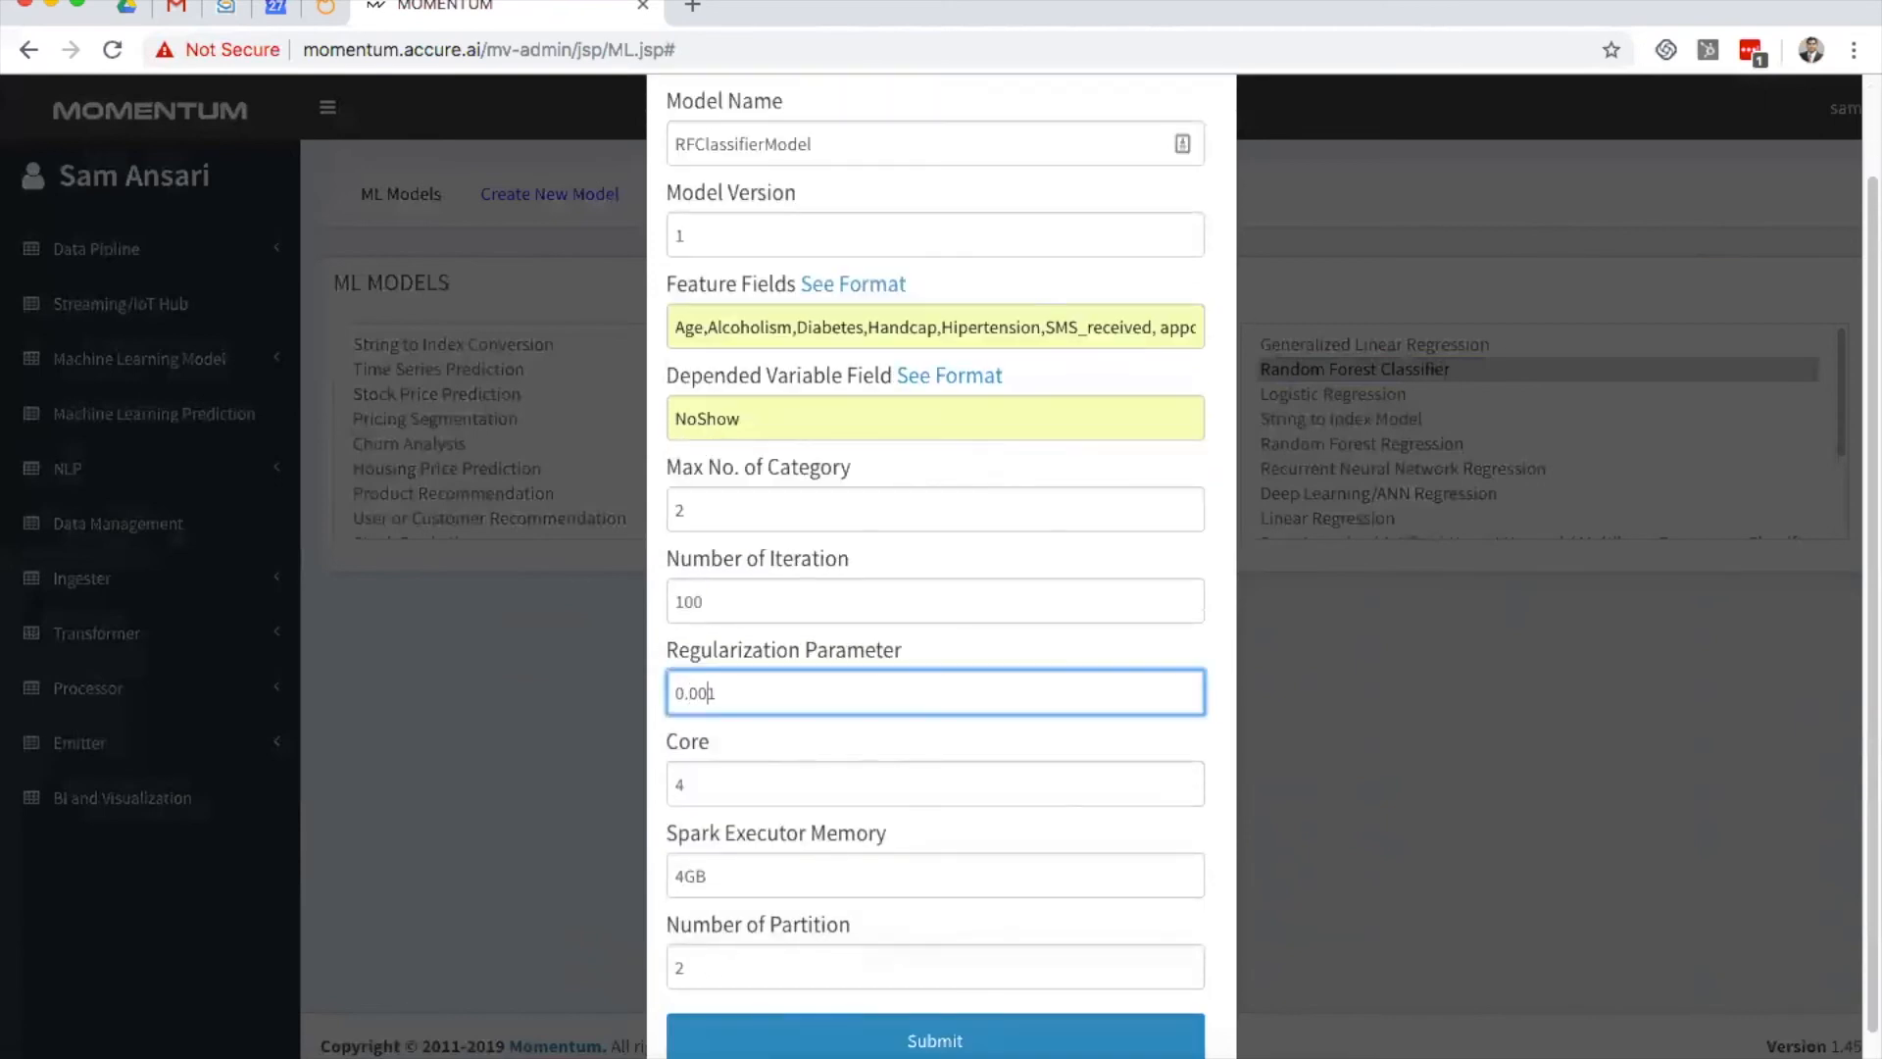
pyautogui.write('00')
pyautogui.click(950, 1041)
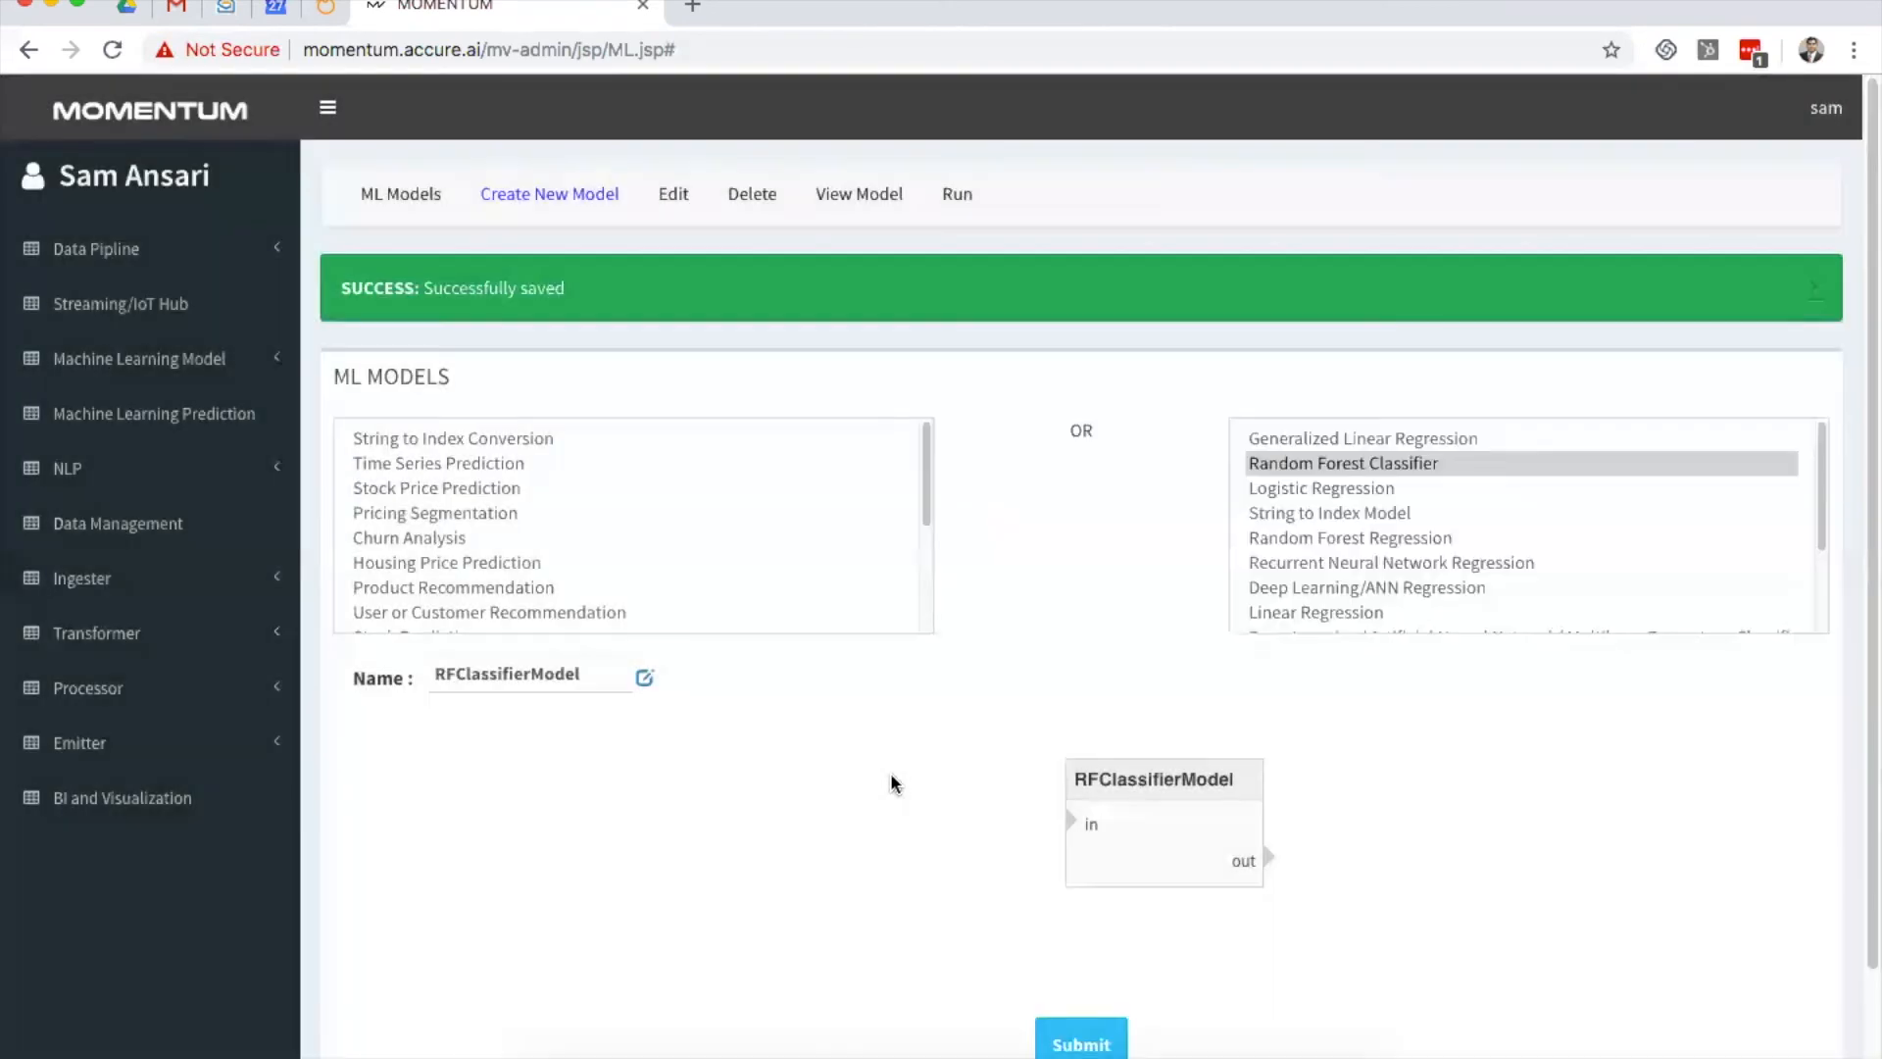
# Step: Connect the trainingset transformer to the input of RFClassifierModel, save the model and run it
pyautogui.click(218, 632)
pyautogui.scroll(-1, 98, 813)
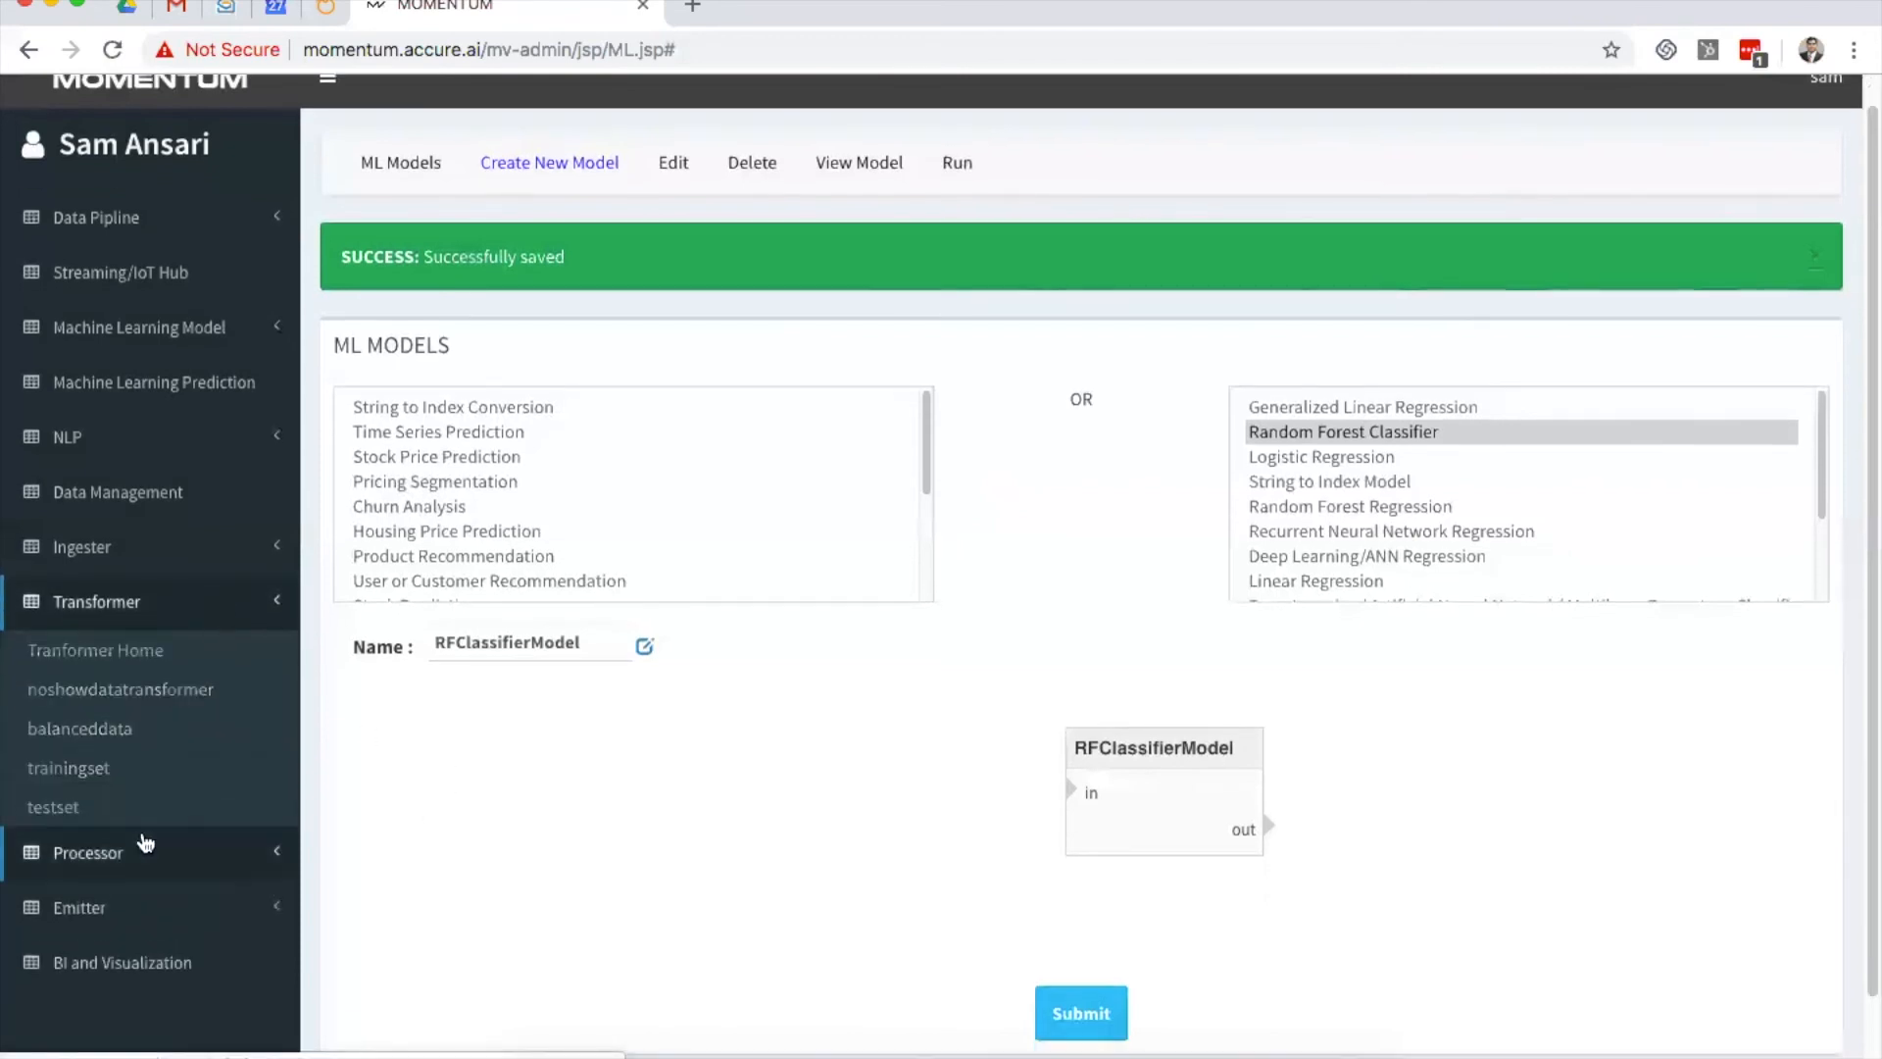
pyautogui.click(81, 779)
pyautogui.moveTo(873, 860); pyautogui.dragTo(1073, 824)
pyautogui.scroll(-1, 1071, 825)
pyautogui.click(1076, 922)
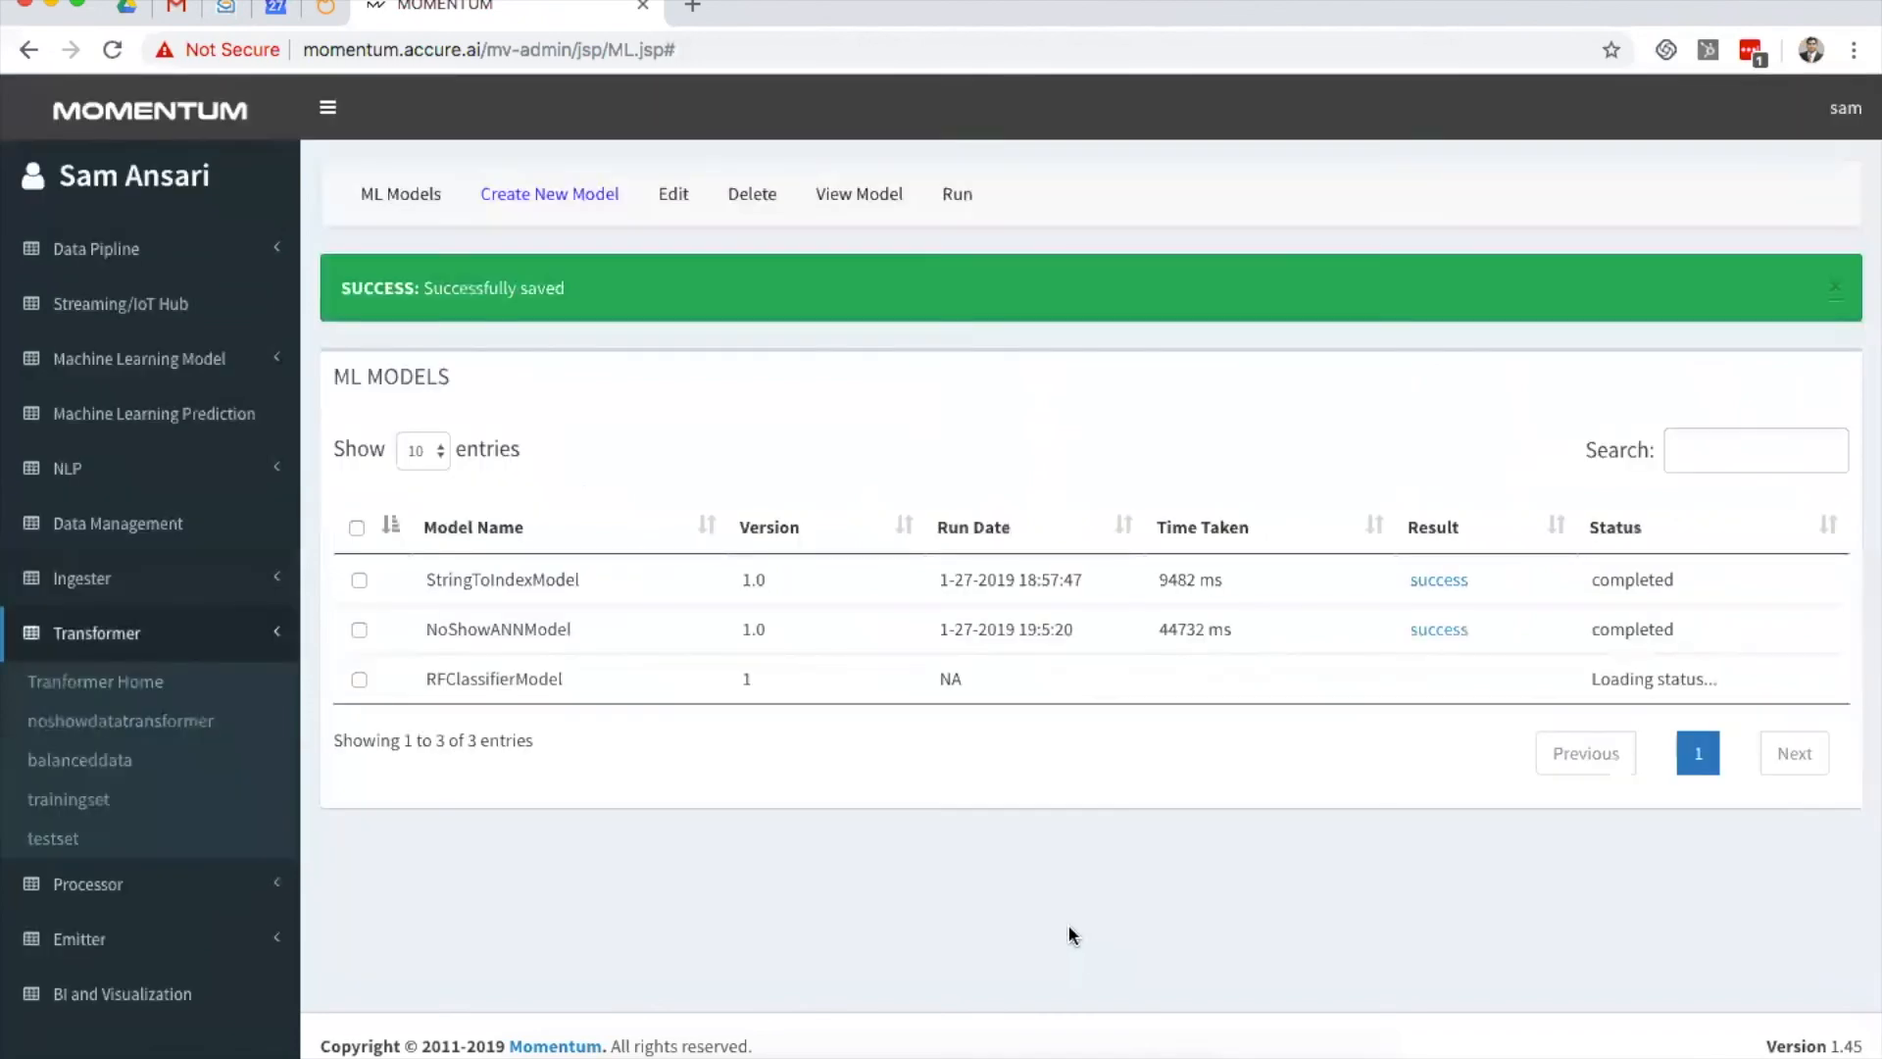
pyautogui.click(359, 680)
pyautogui.click(958, 195)
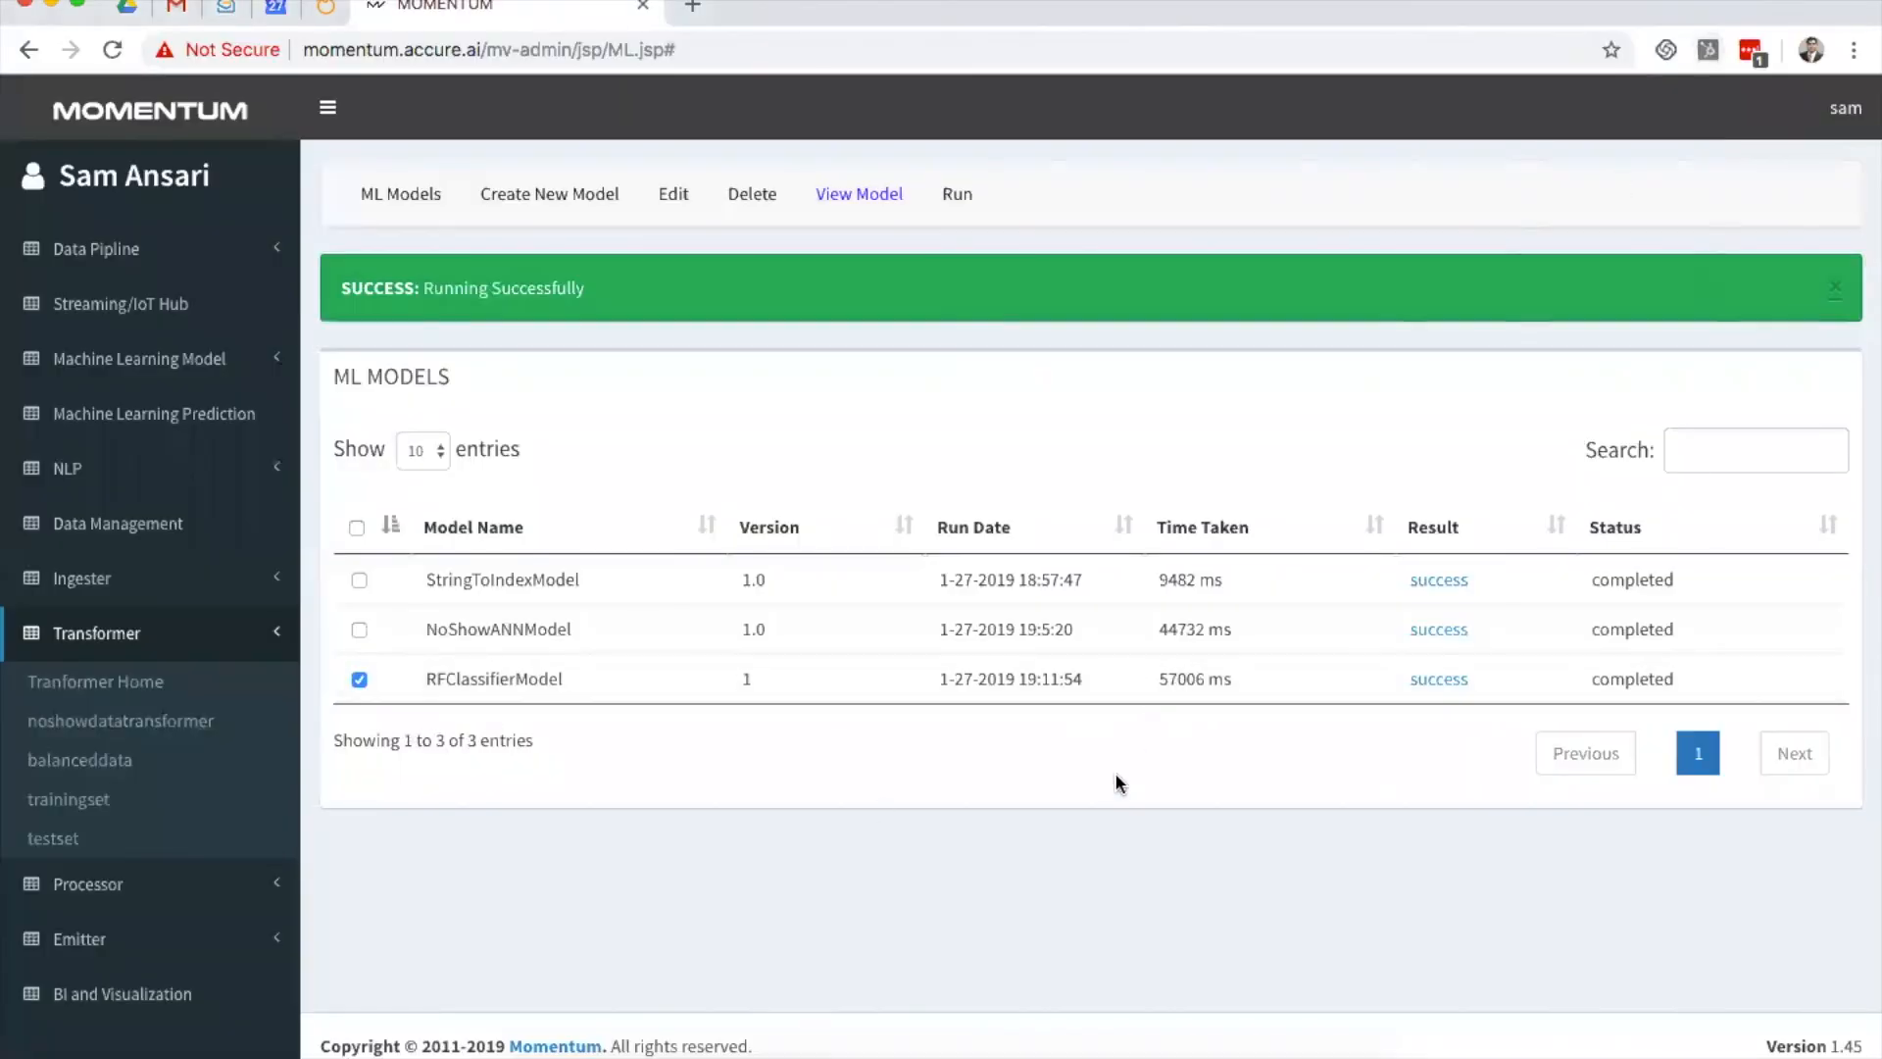
# Step: Open the result of RFClassifierModel, examine the accuracy in its evaluation summary and close the result
pyautogui.click(867, 196)
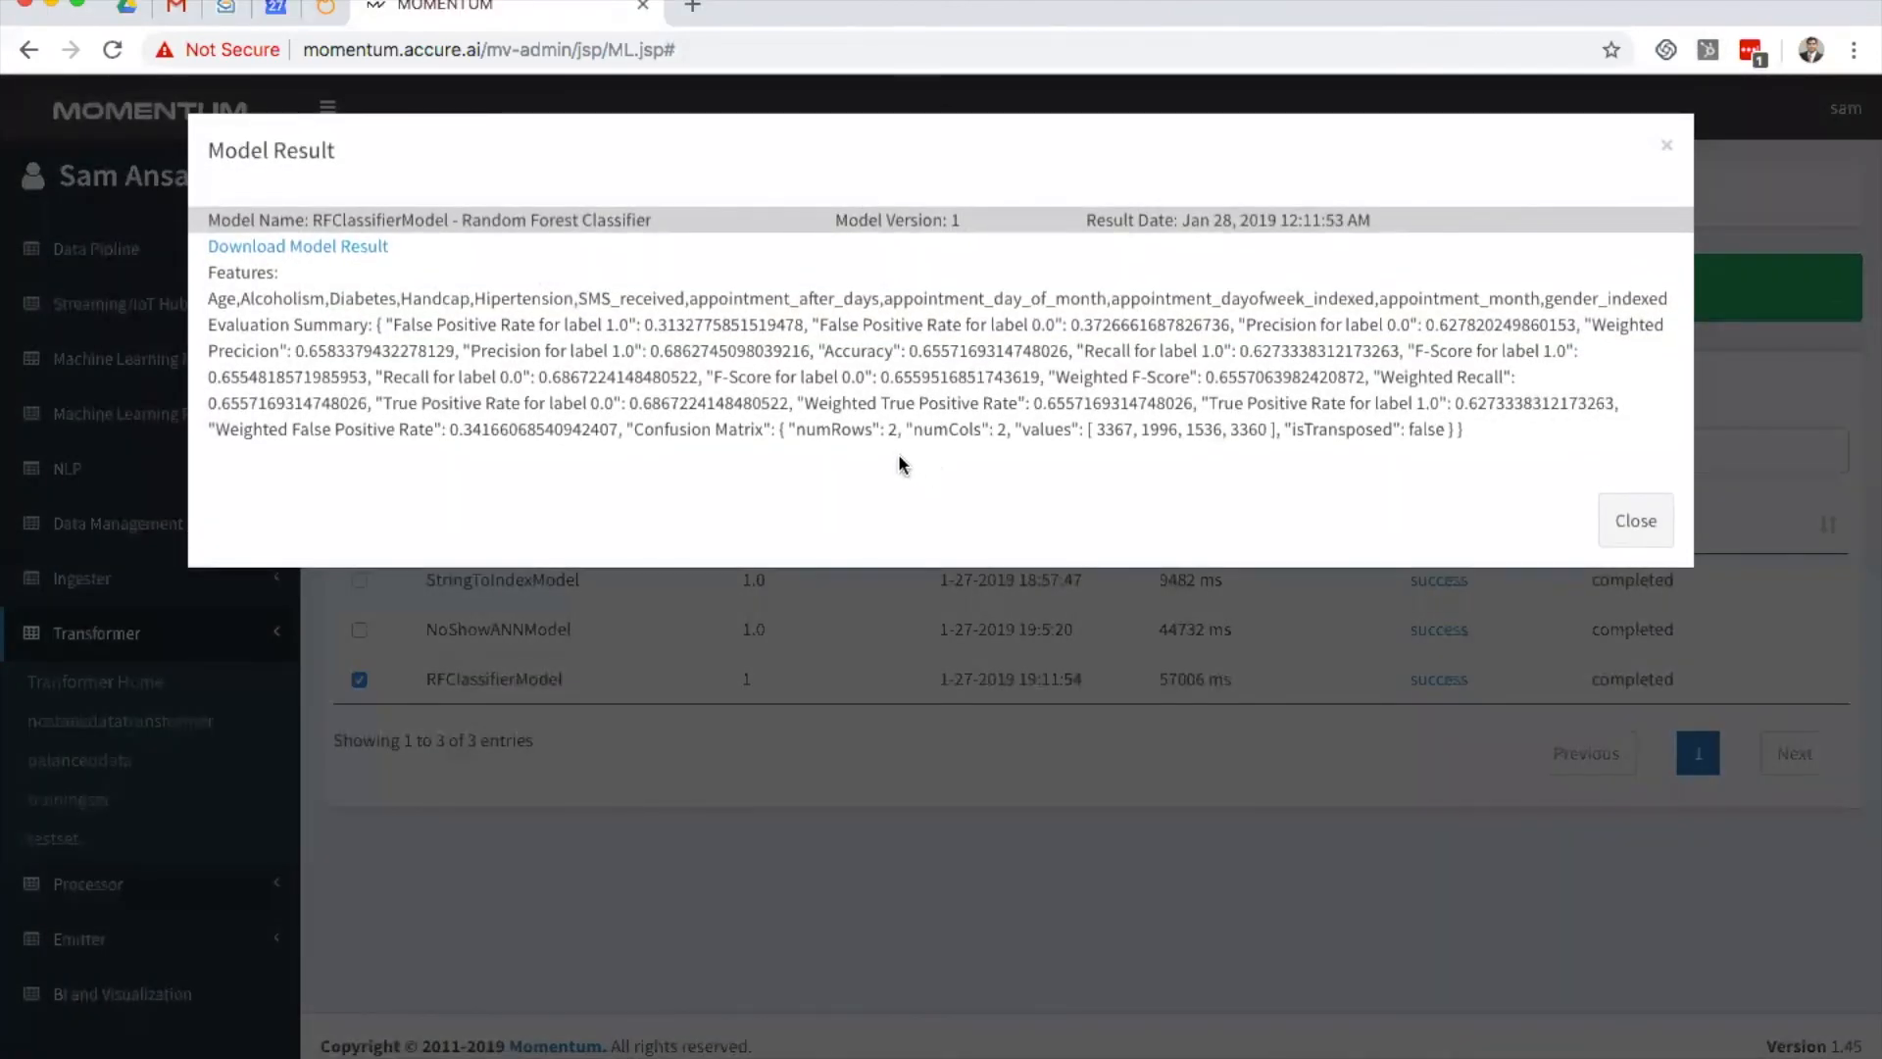
pyautogui.moveTo(816, 351); pyautogui.dragTo(980, 355)
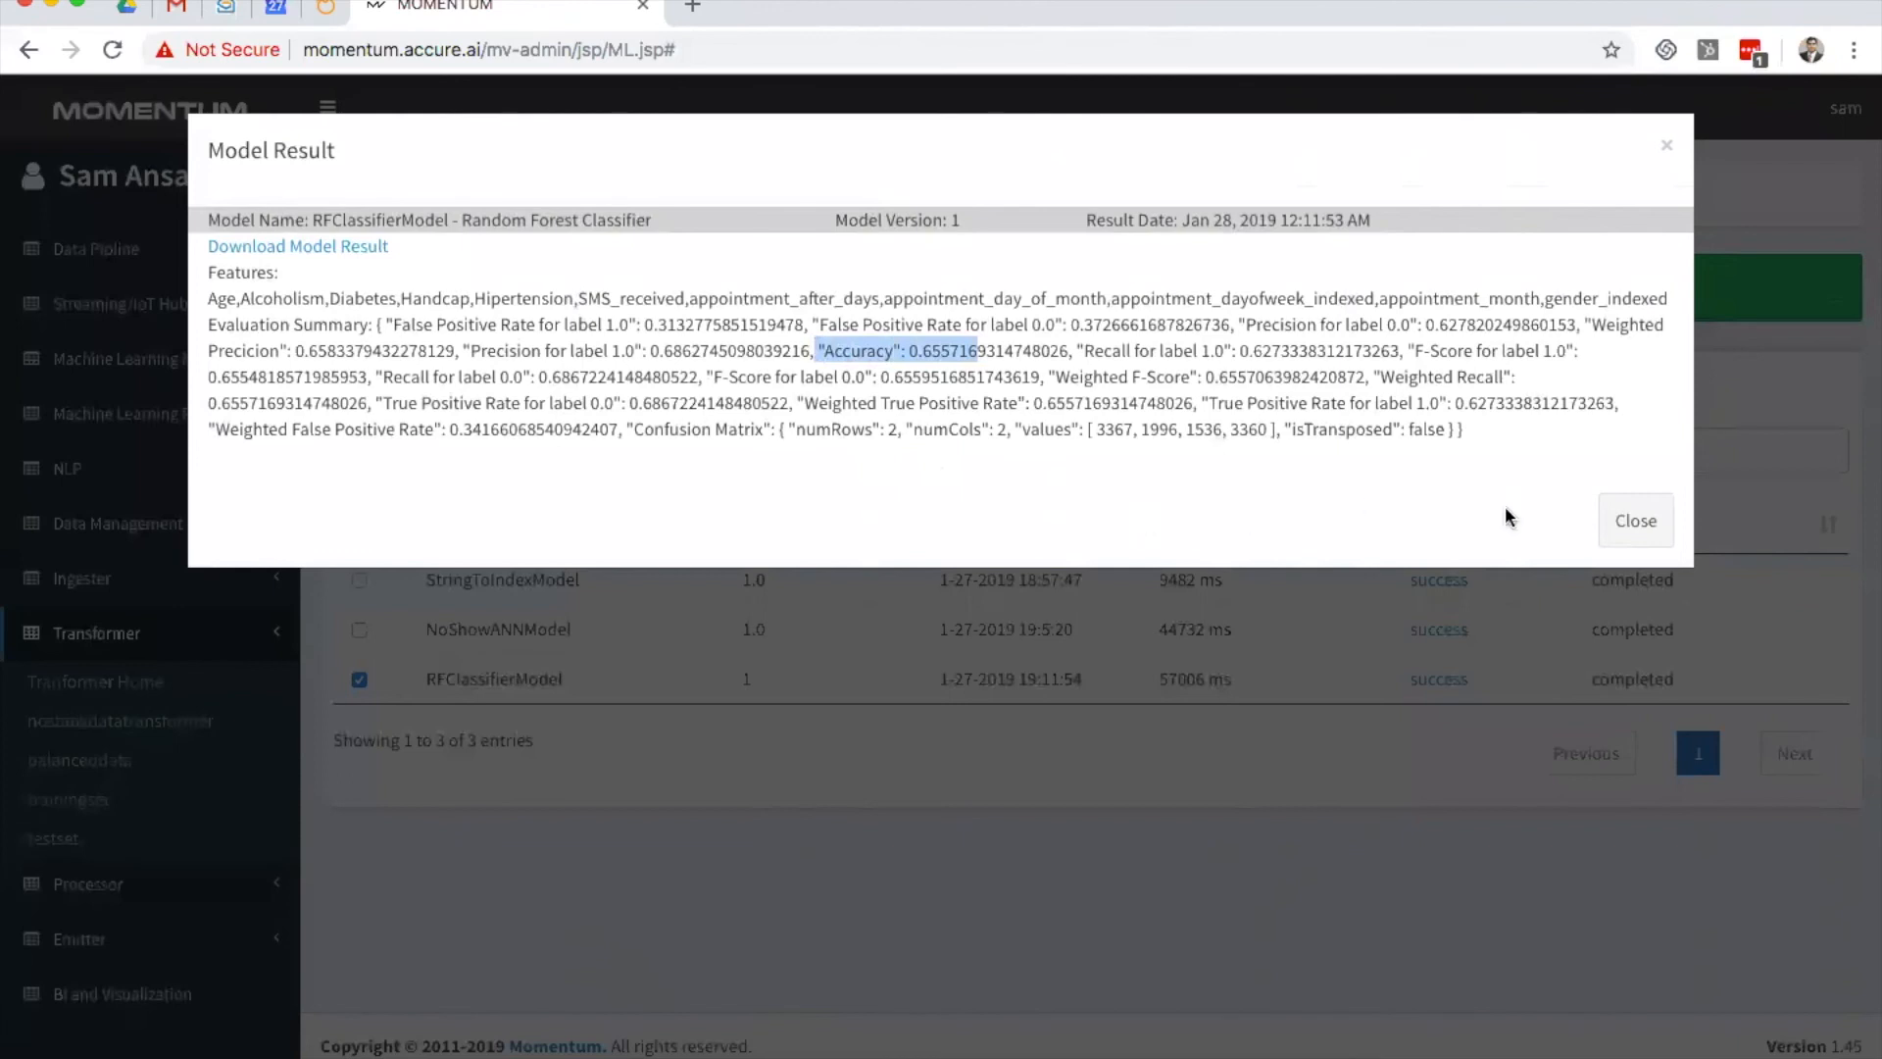
pyautogui.click(1635, 521)
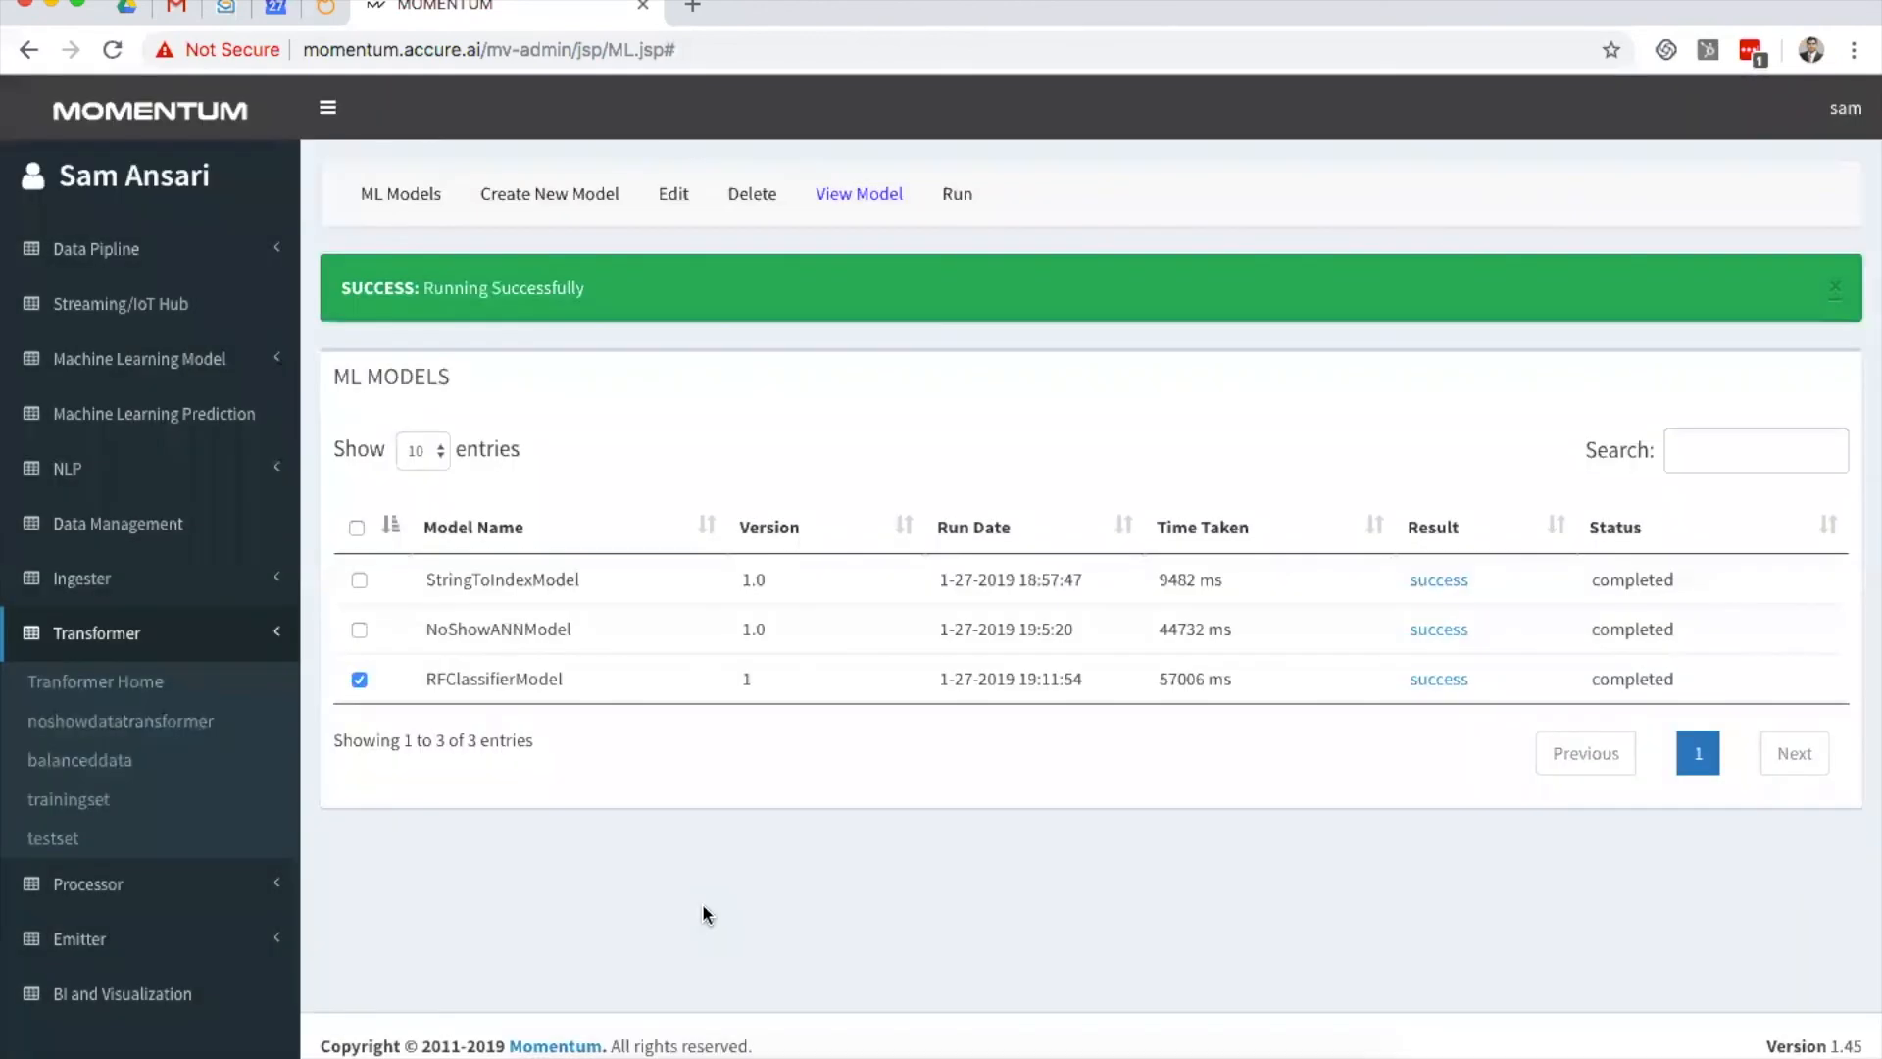
# Step: Start a new machine learning prediction named NoShowPredictionUsingRF
pyautogui.click(179, 416)
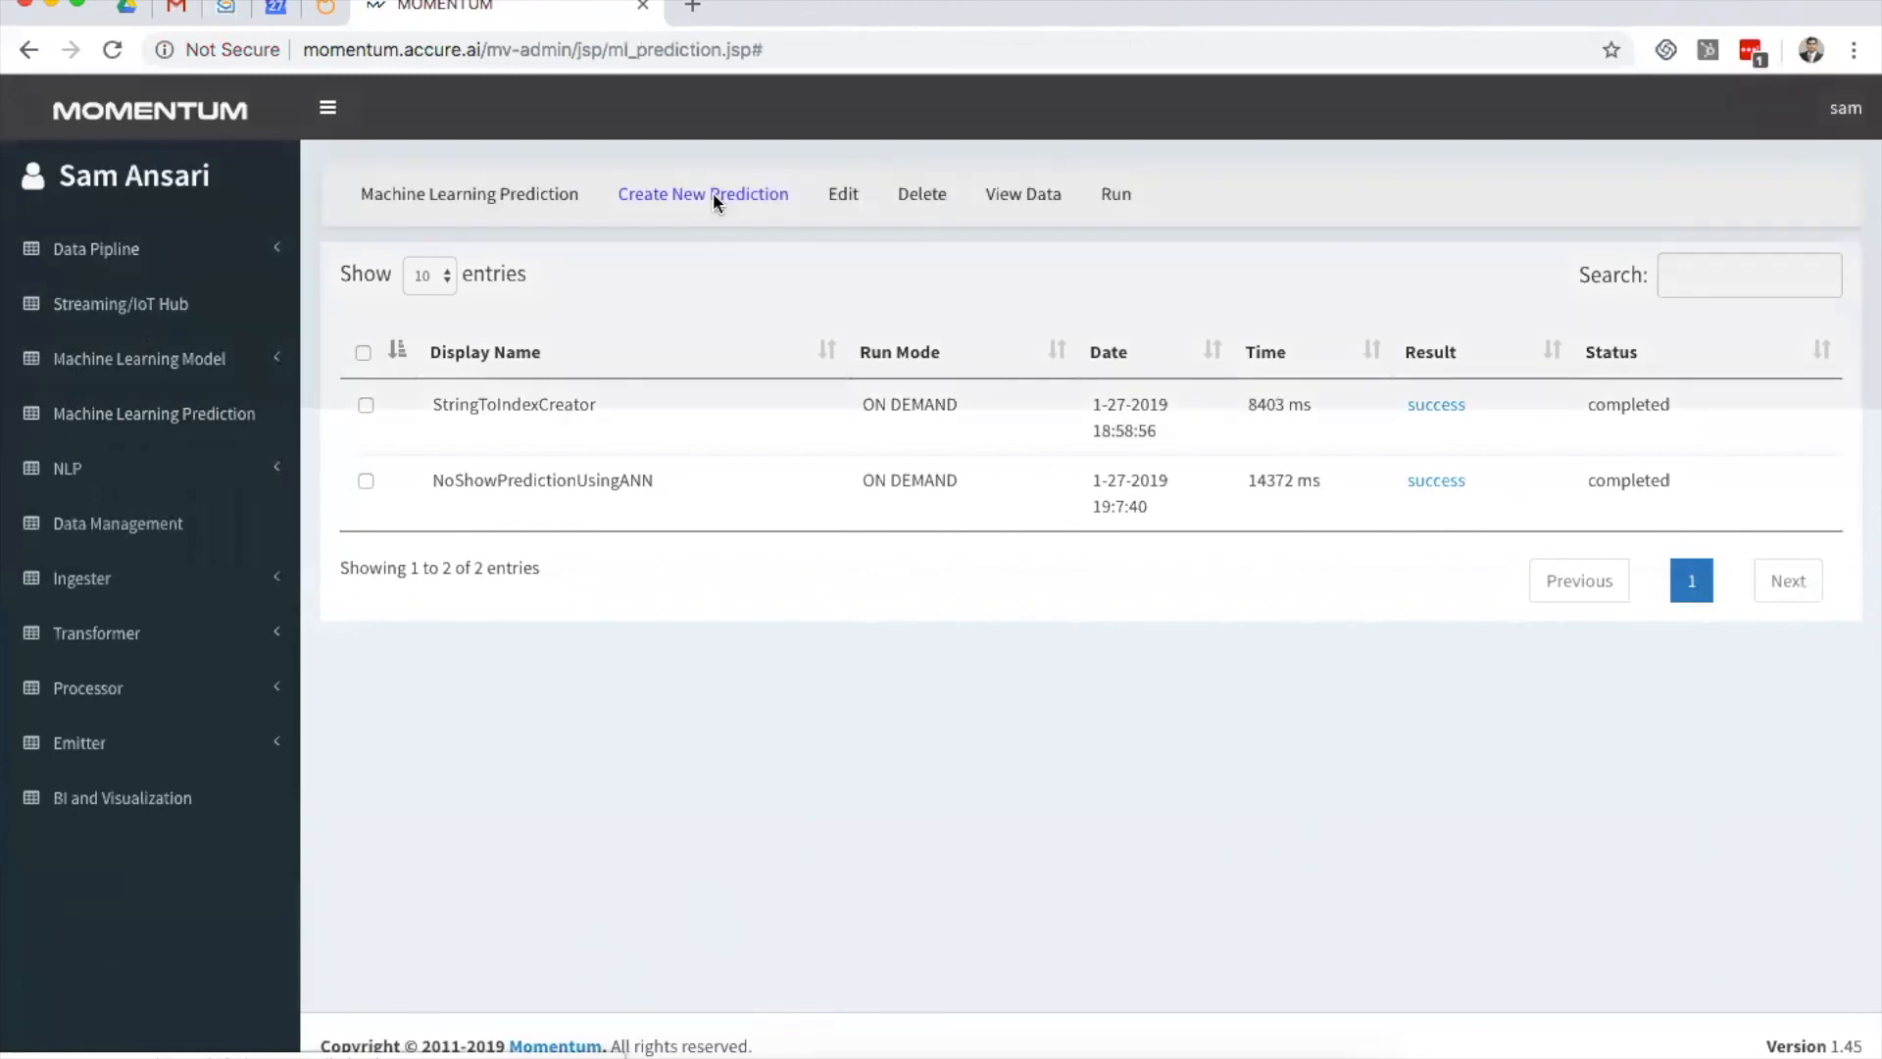
pyautogui.click(714, 193)
pyautogui.click(1000, 262)
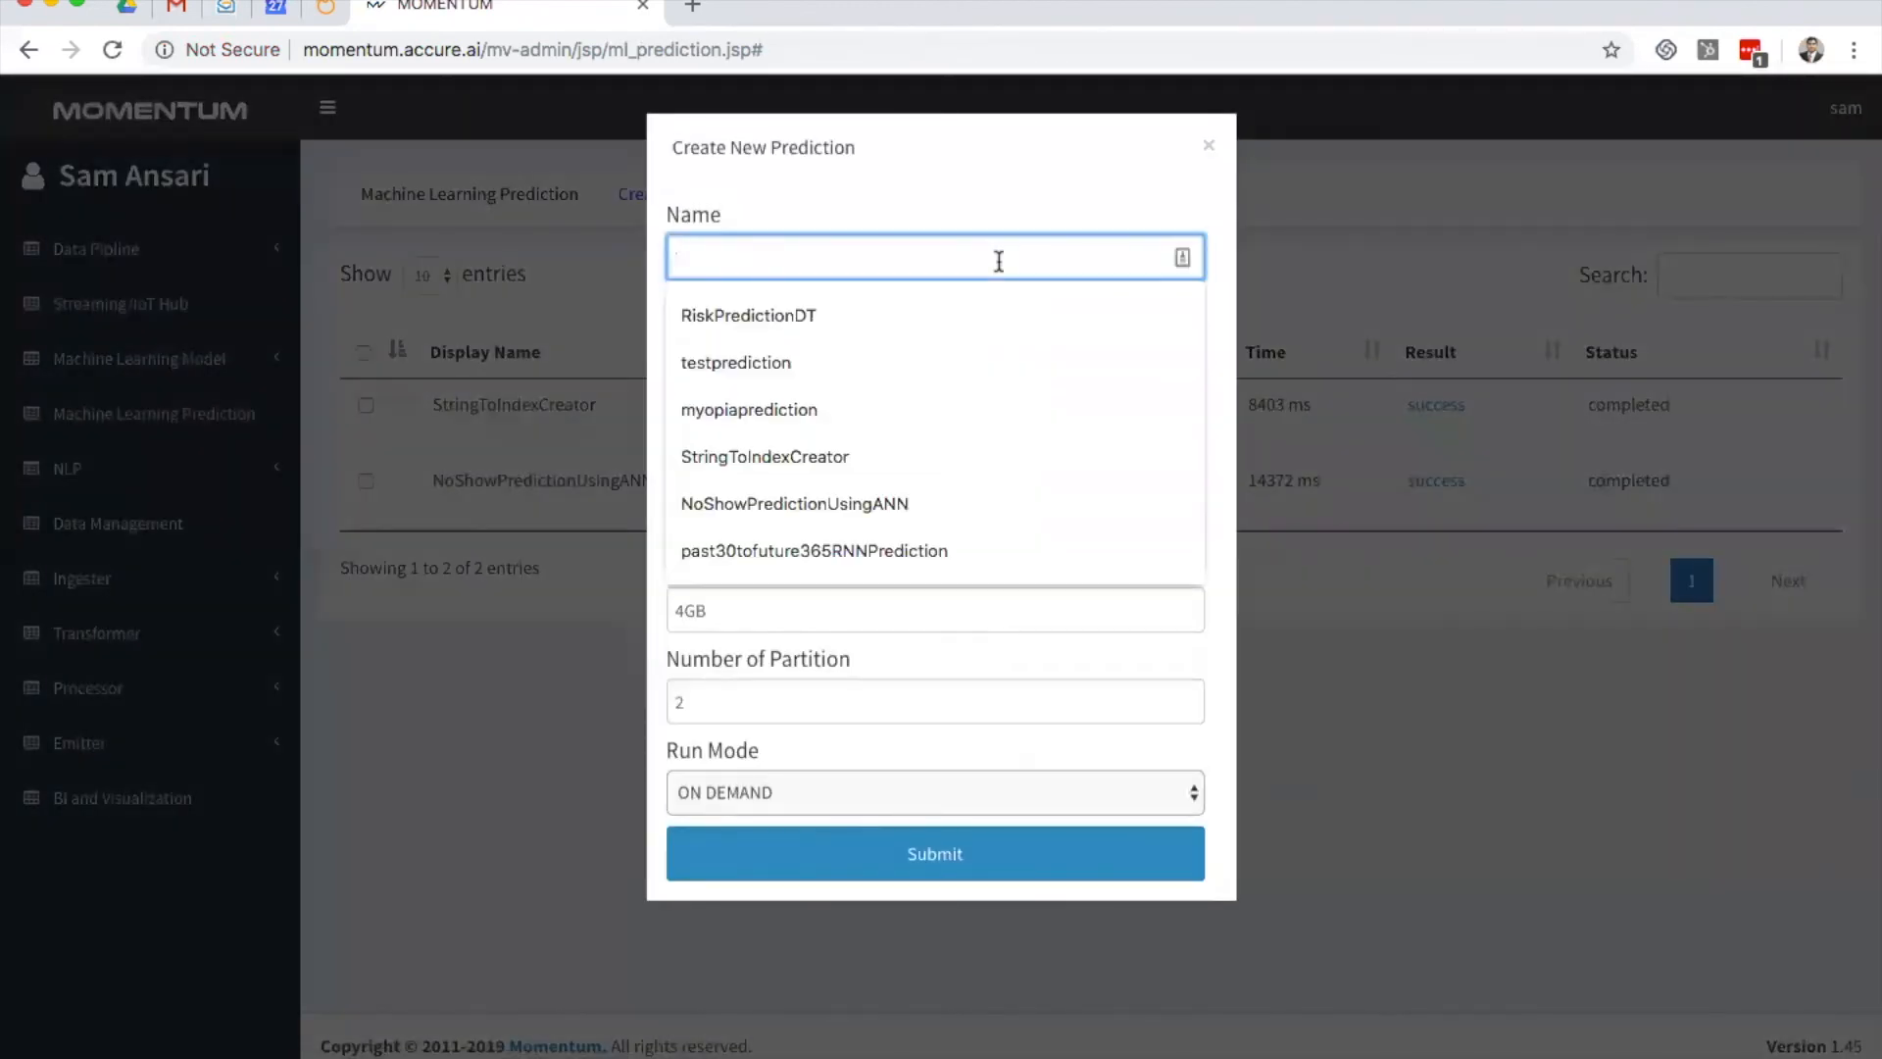
pyautogui.write('R')
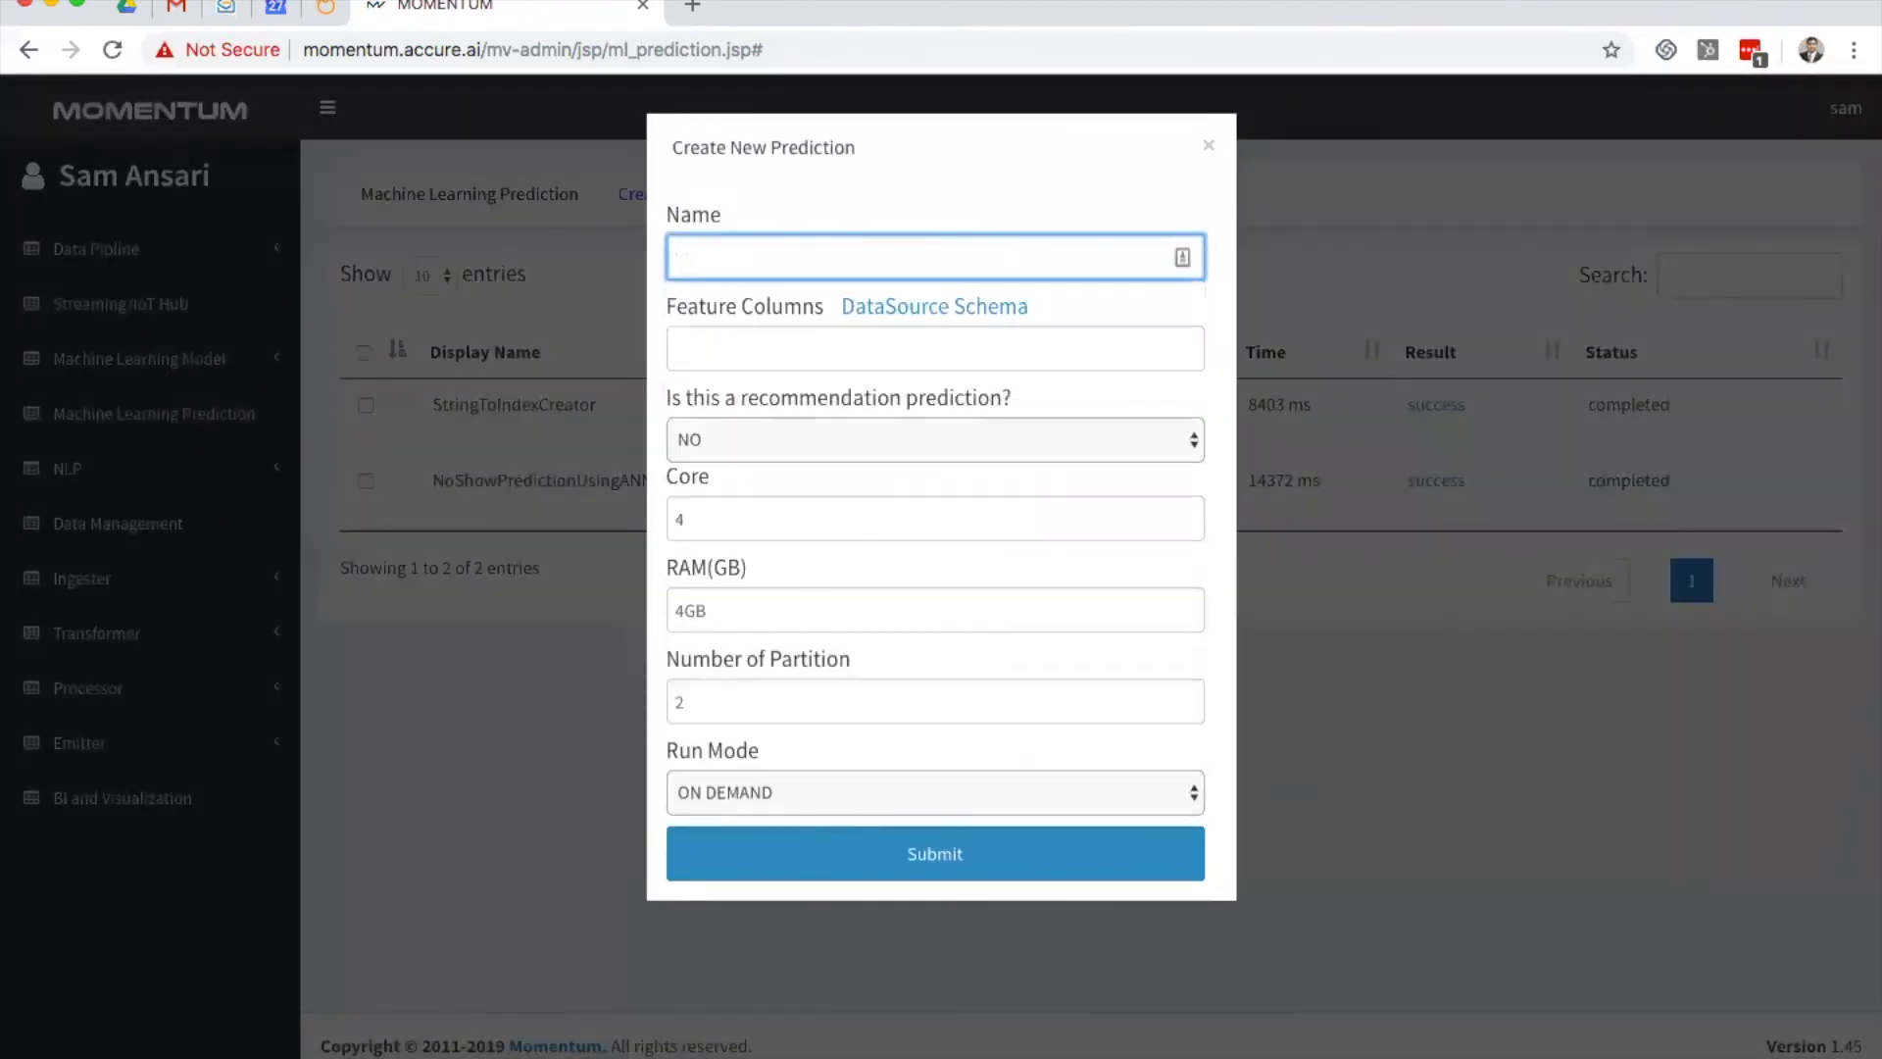
pyautogui.write('NoShow')
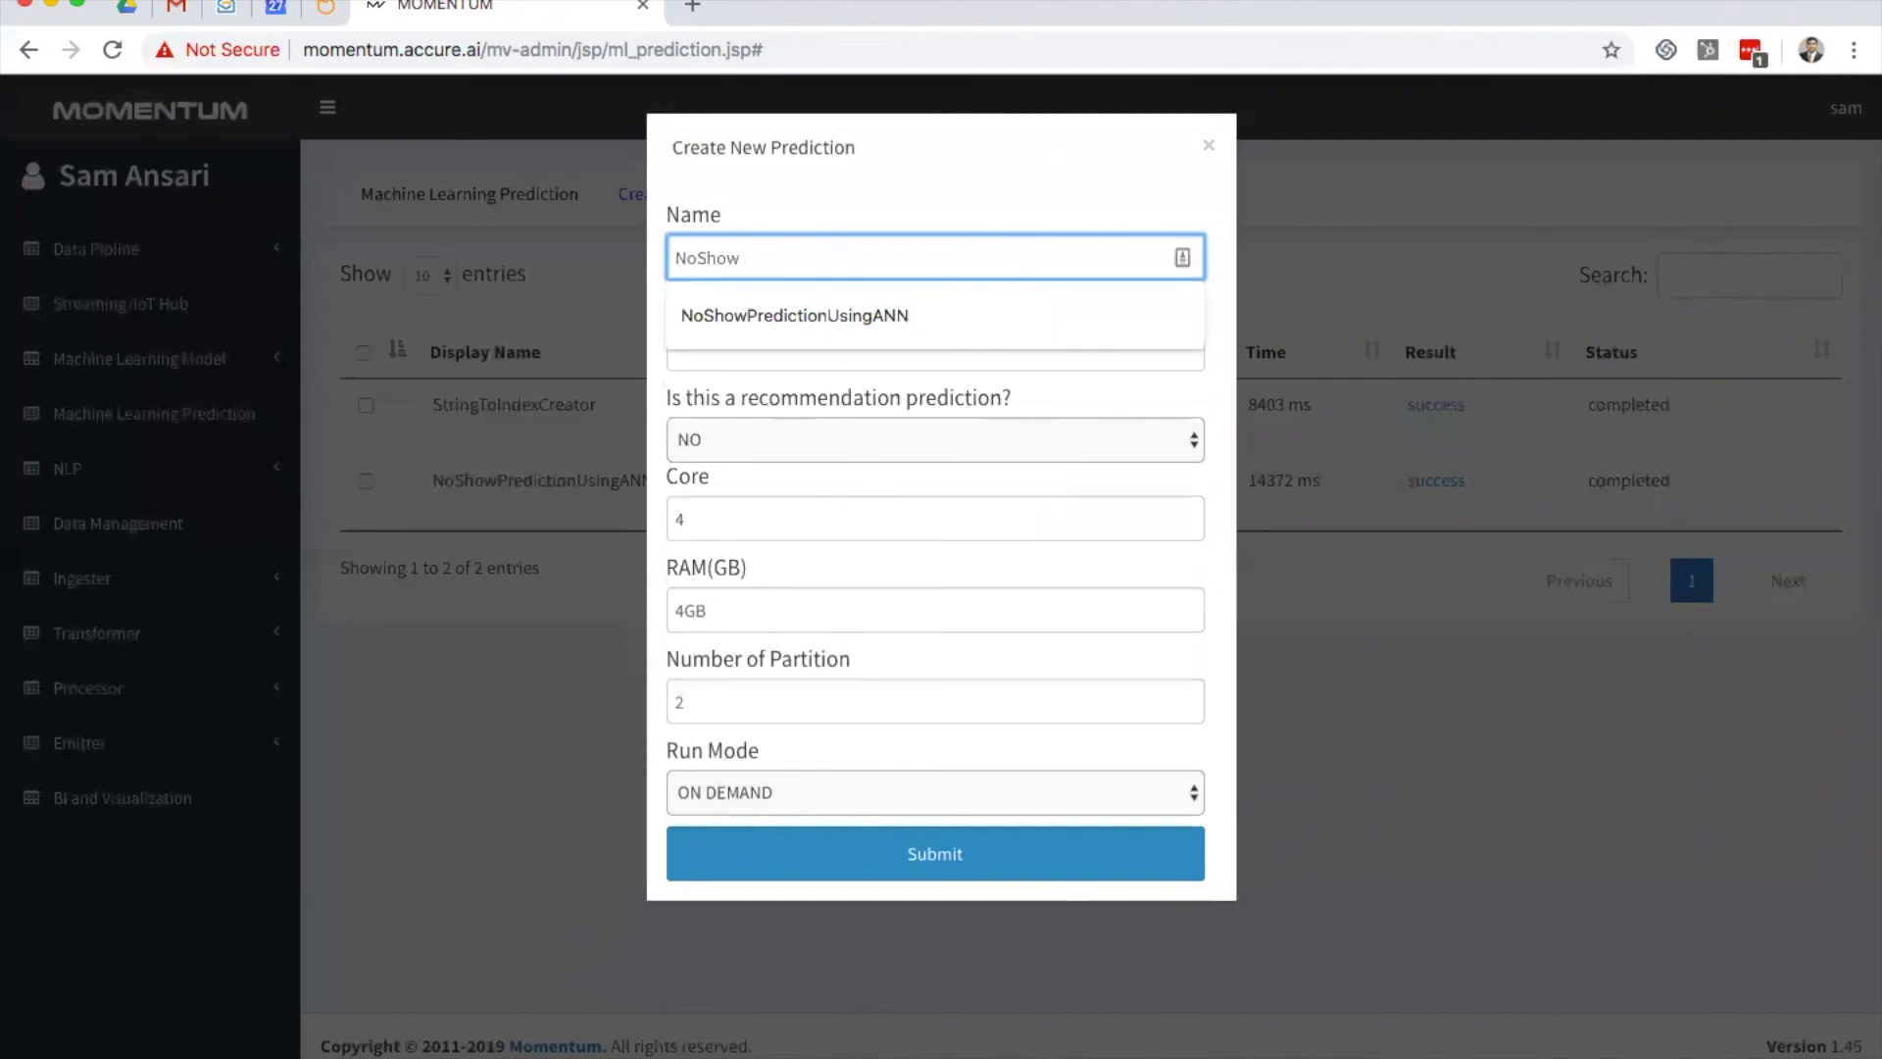
pyautogui.press('Down')
pyautogui.press('Return')
pyautogui.moveTo(862, 255); pyautogui.dragTo(962, 263)
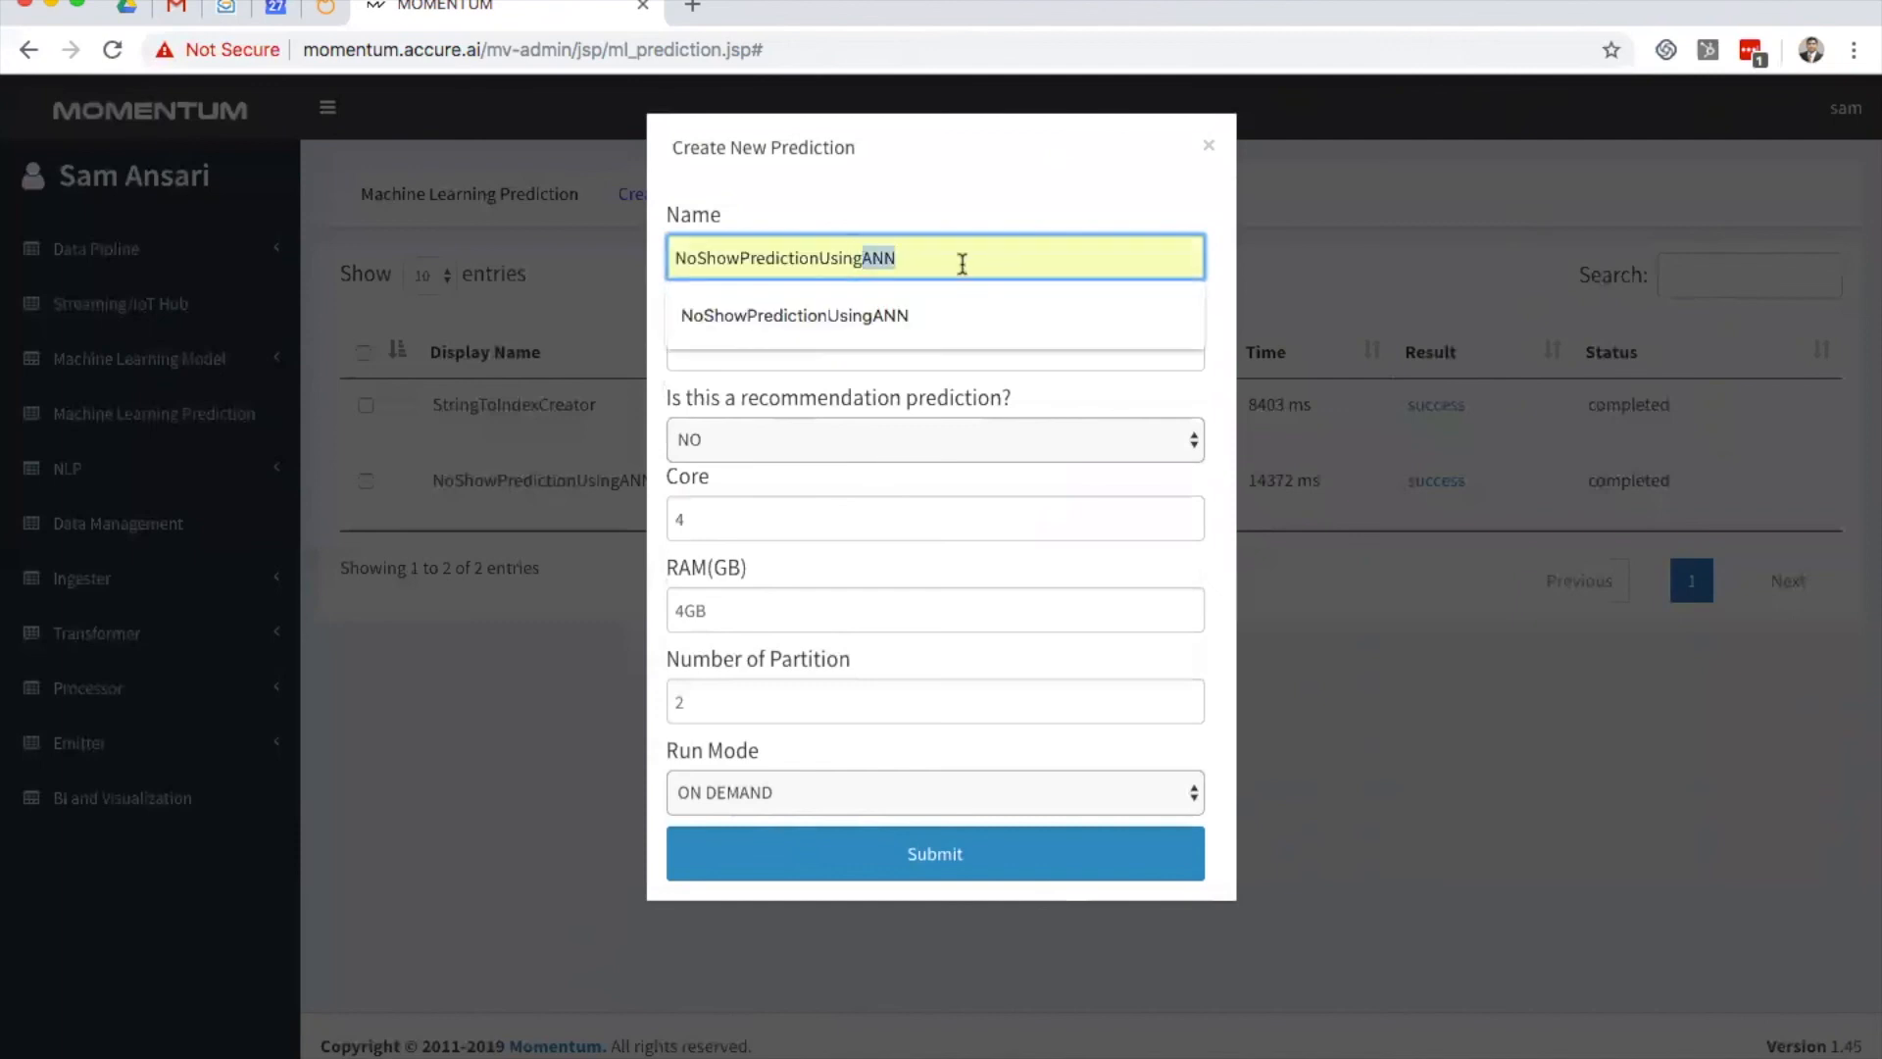
pyautogui.write('RF')
# Step: Fill the prediction's feature columns with the saved list beginning "Age,Alcoholism,Diabetes,Handcap,Hipertension,SMS_received" and submit the form
pyautogui.click(944, 351)
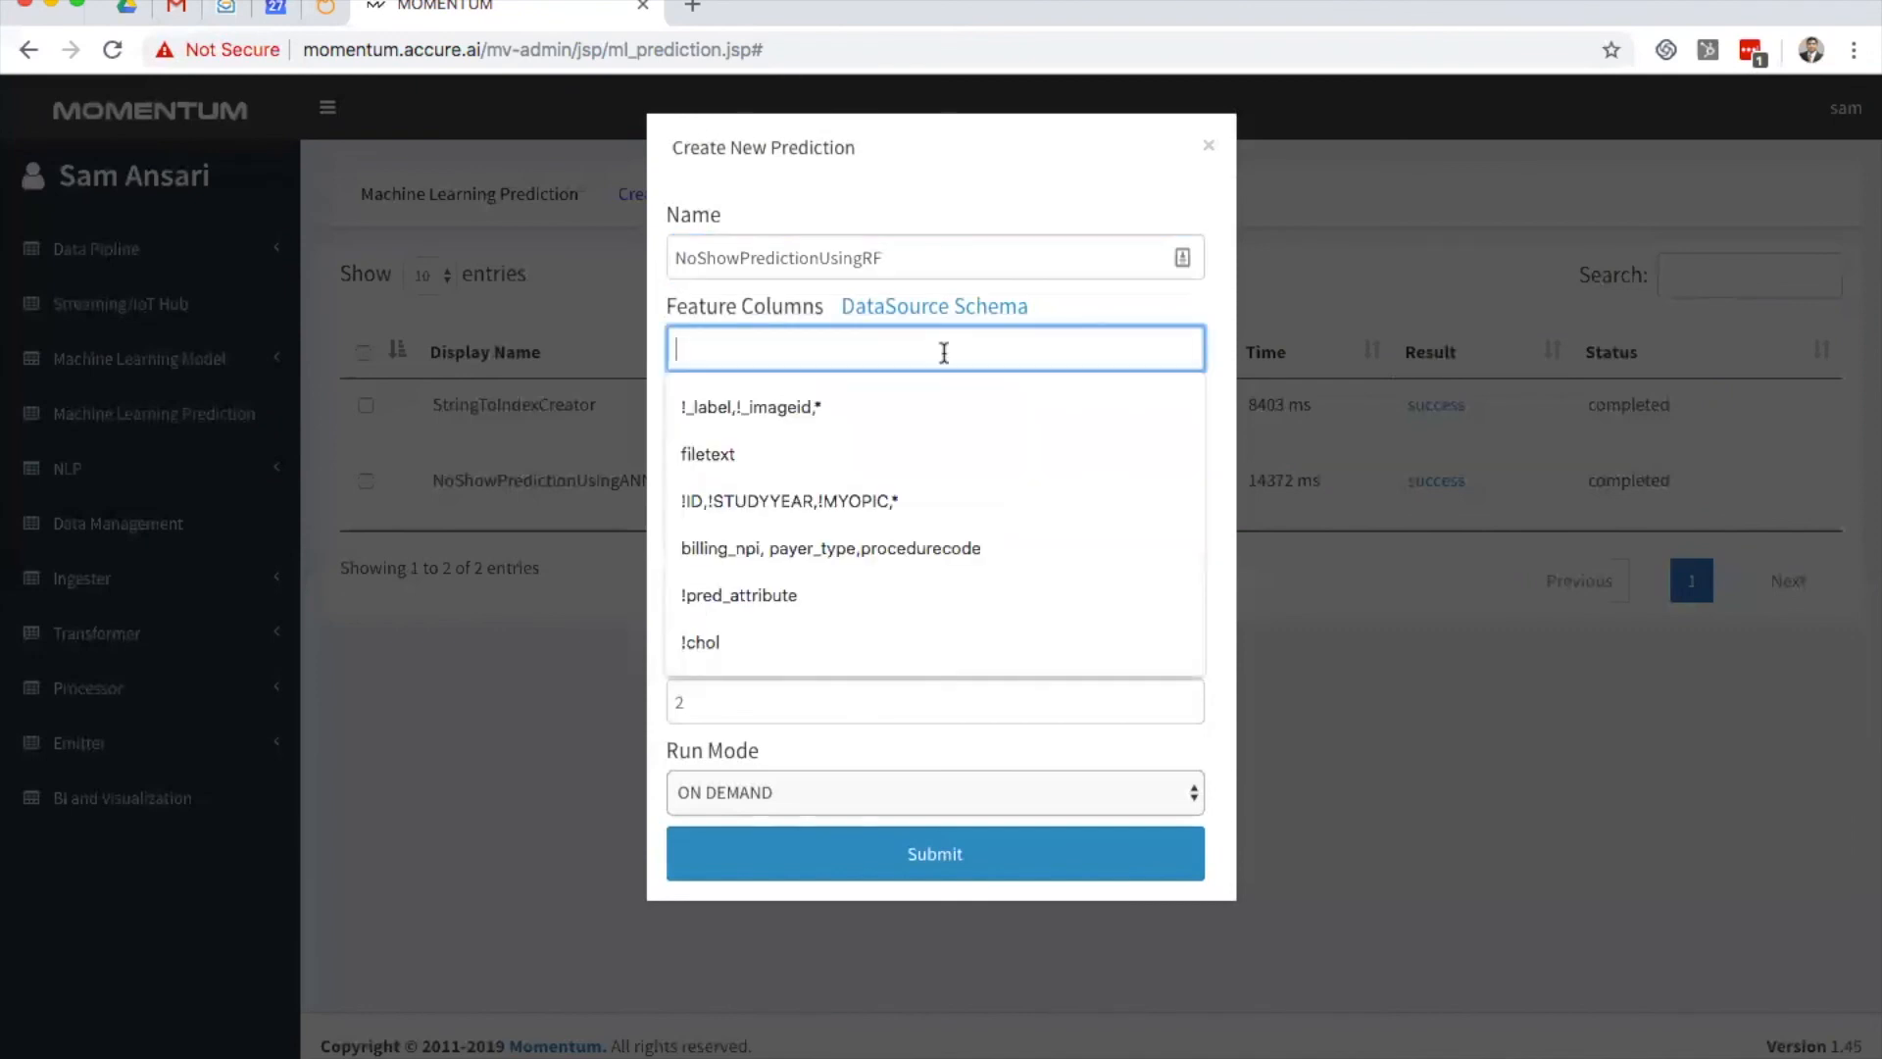
pyautogui.write('Age')
pyautogui.click(946, 409)
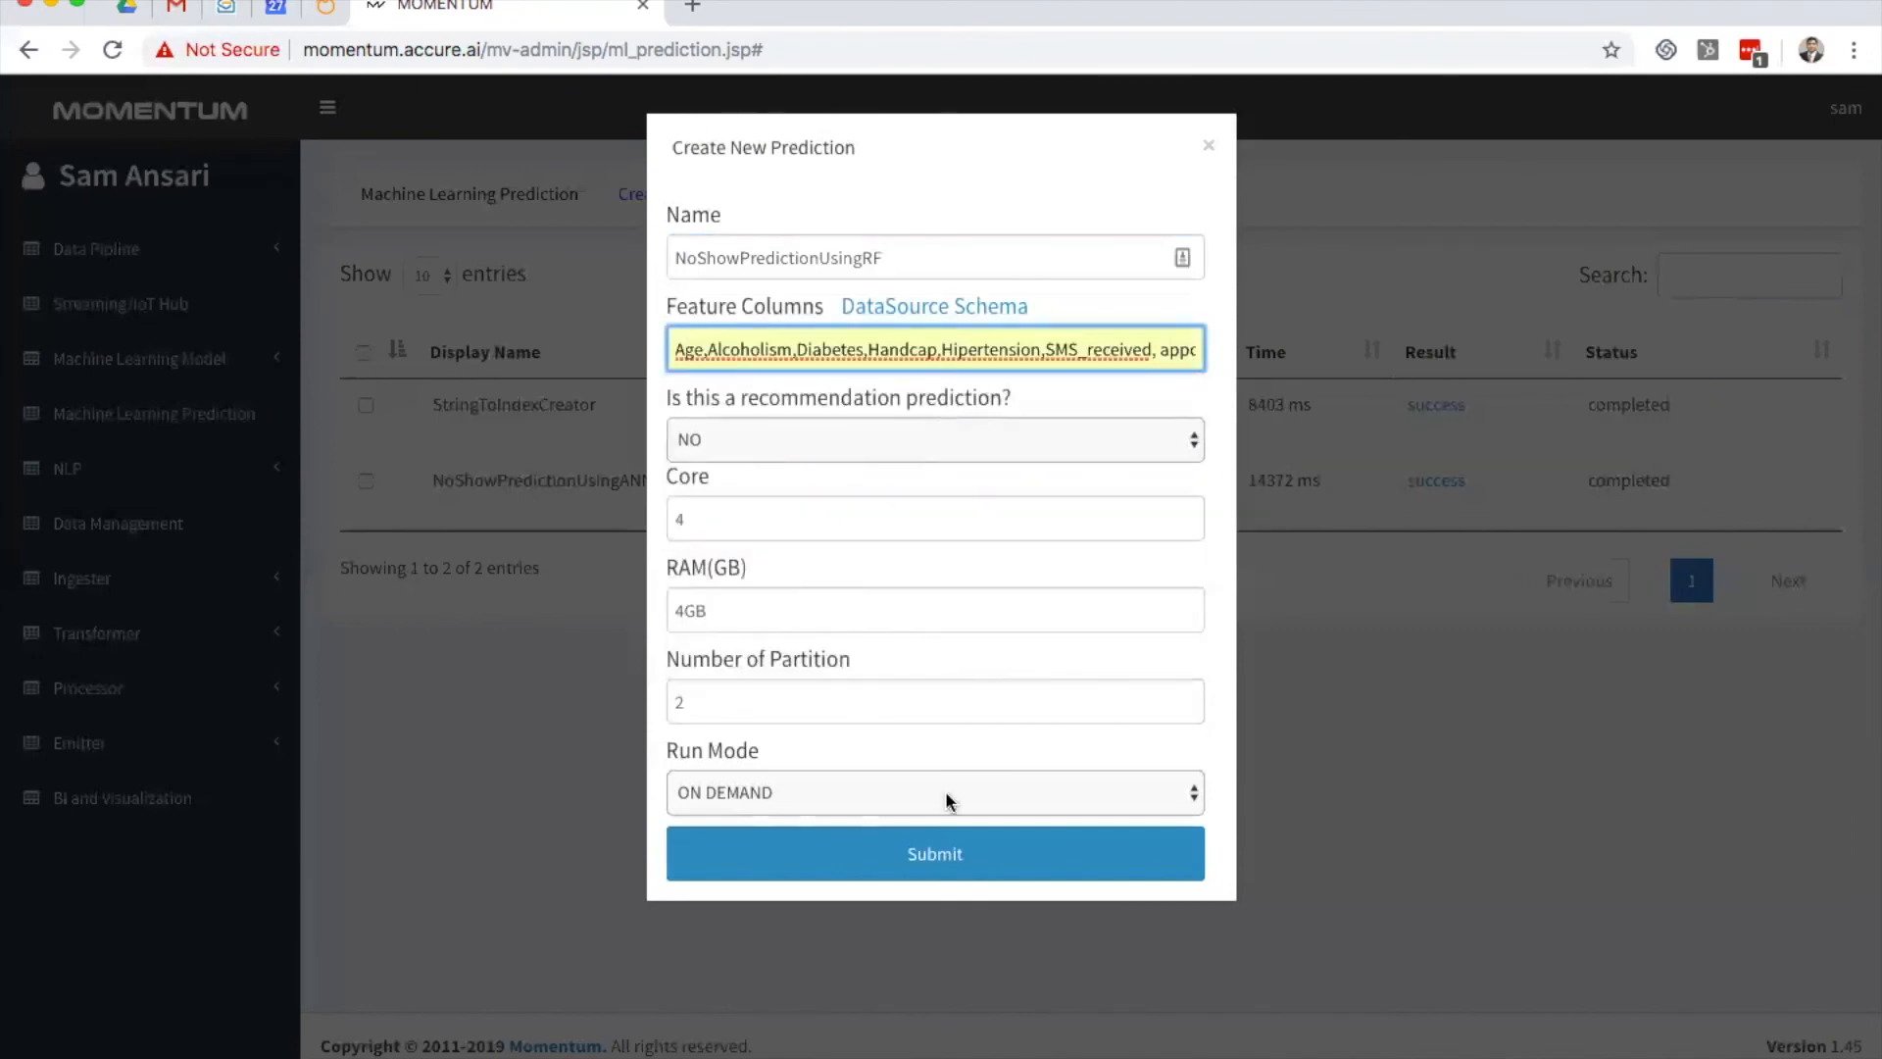
pyautogui.click(957, 853)
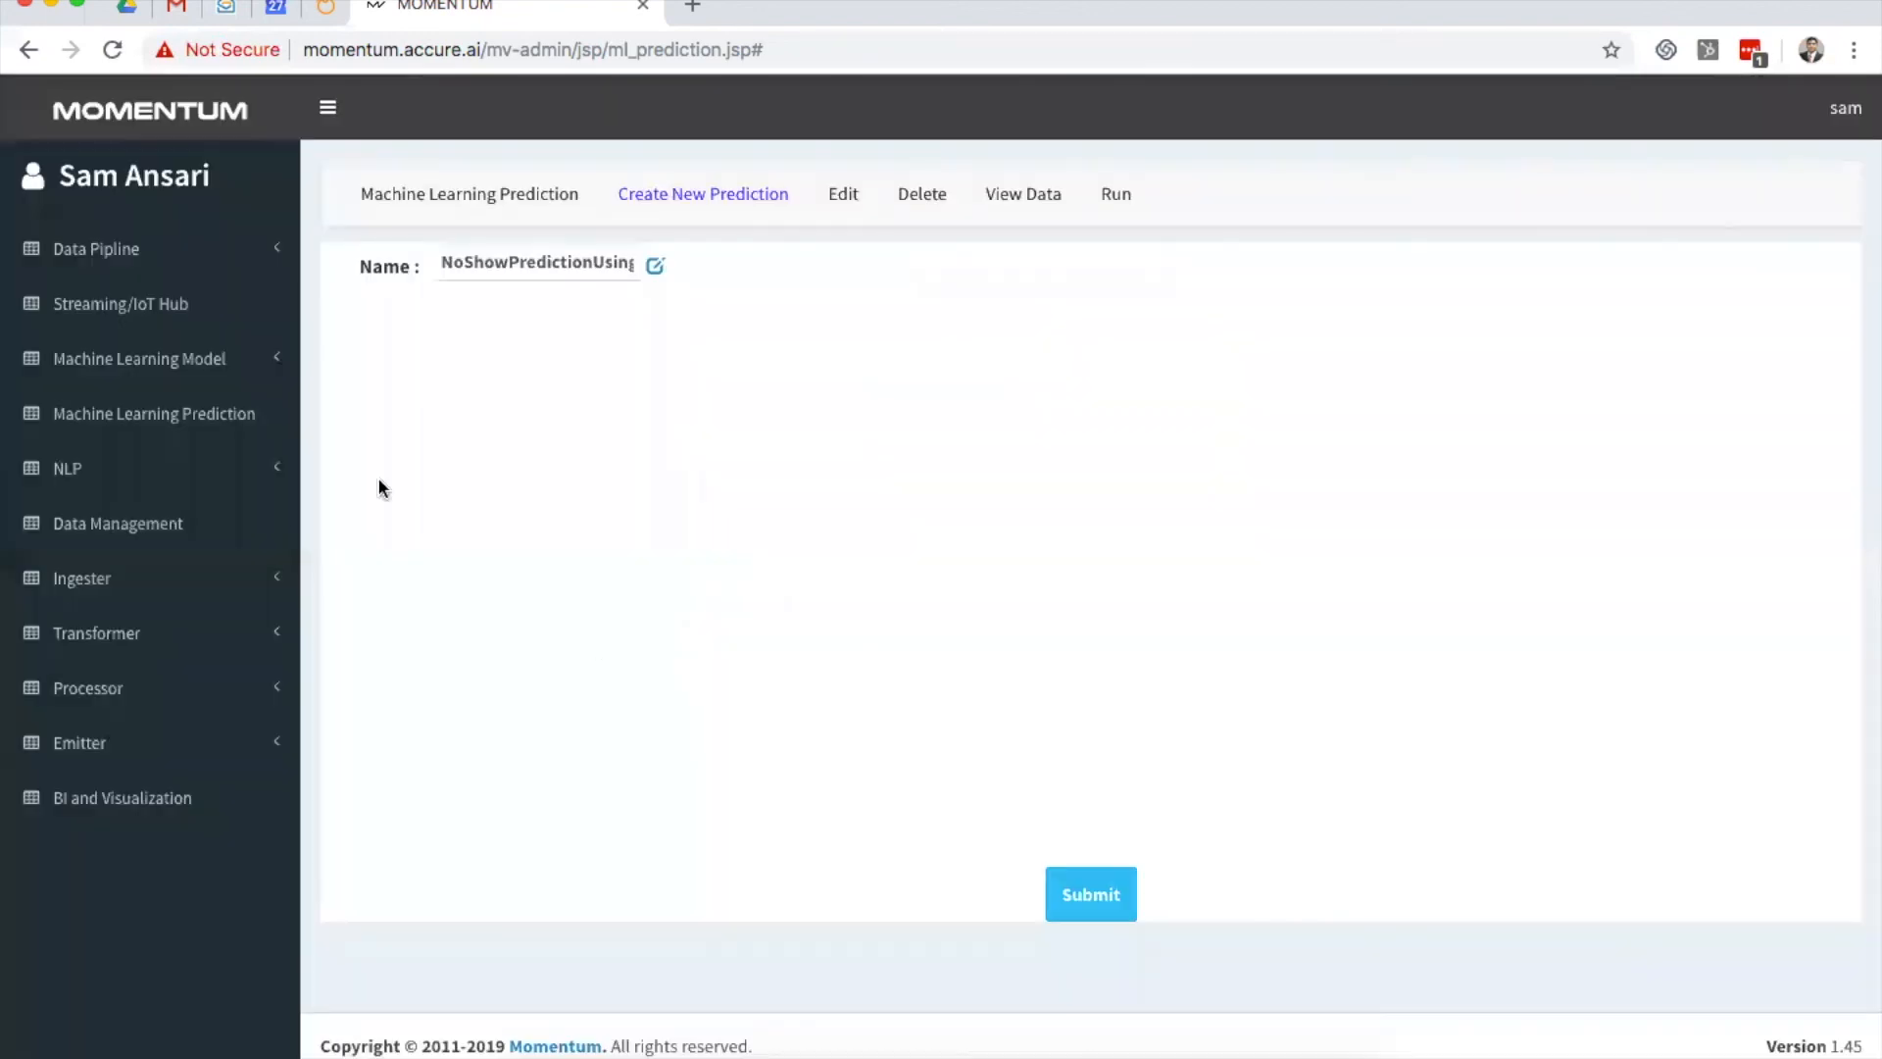
# Step: Add RFClassifierModel and testset to the prediction canvas, connect testset to the model's input, then save and run NoShowPredictionUsingRF
pyautogui.click(265, 359)
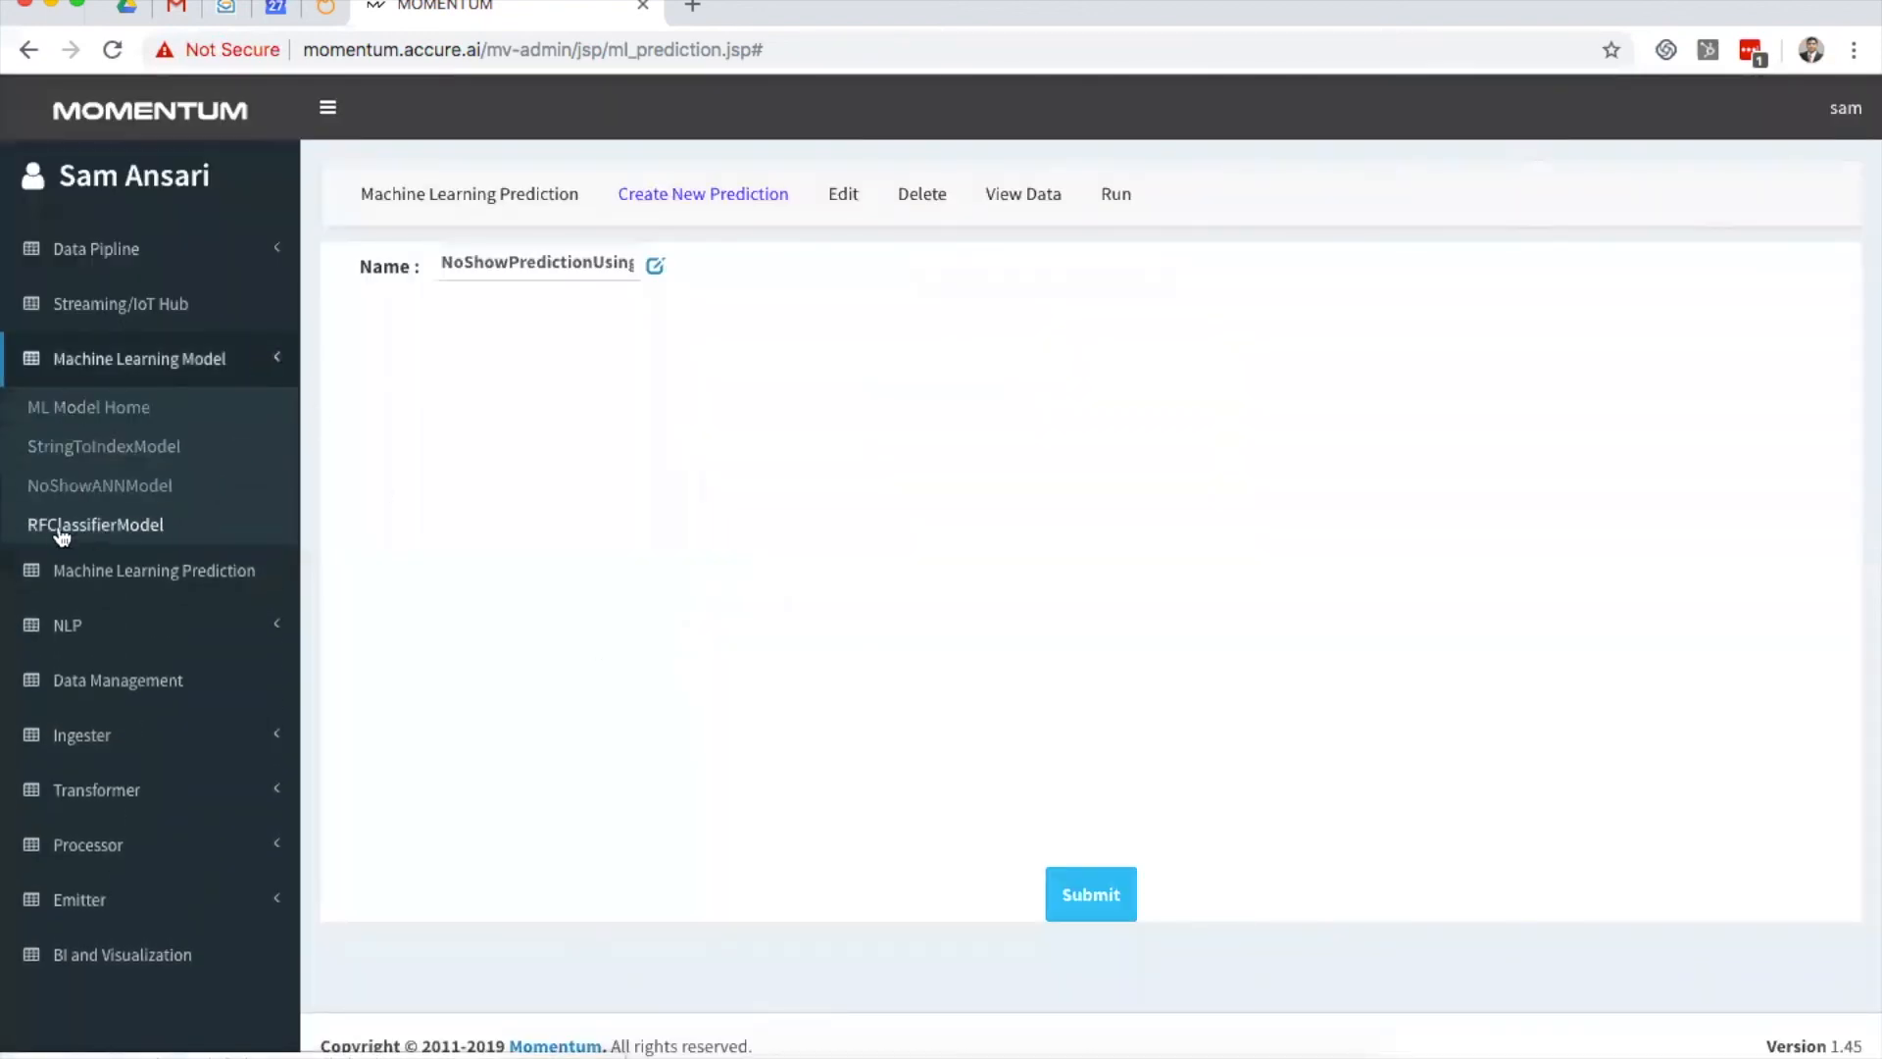
pyautogui.moveTo(62, 529); pyautogui.dragTo(1294, 495)
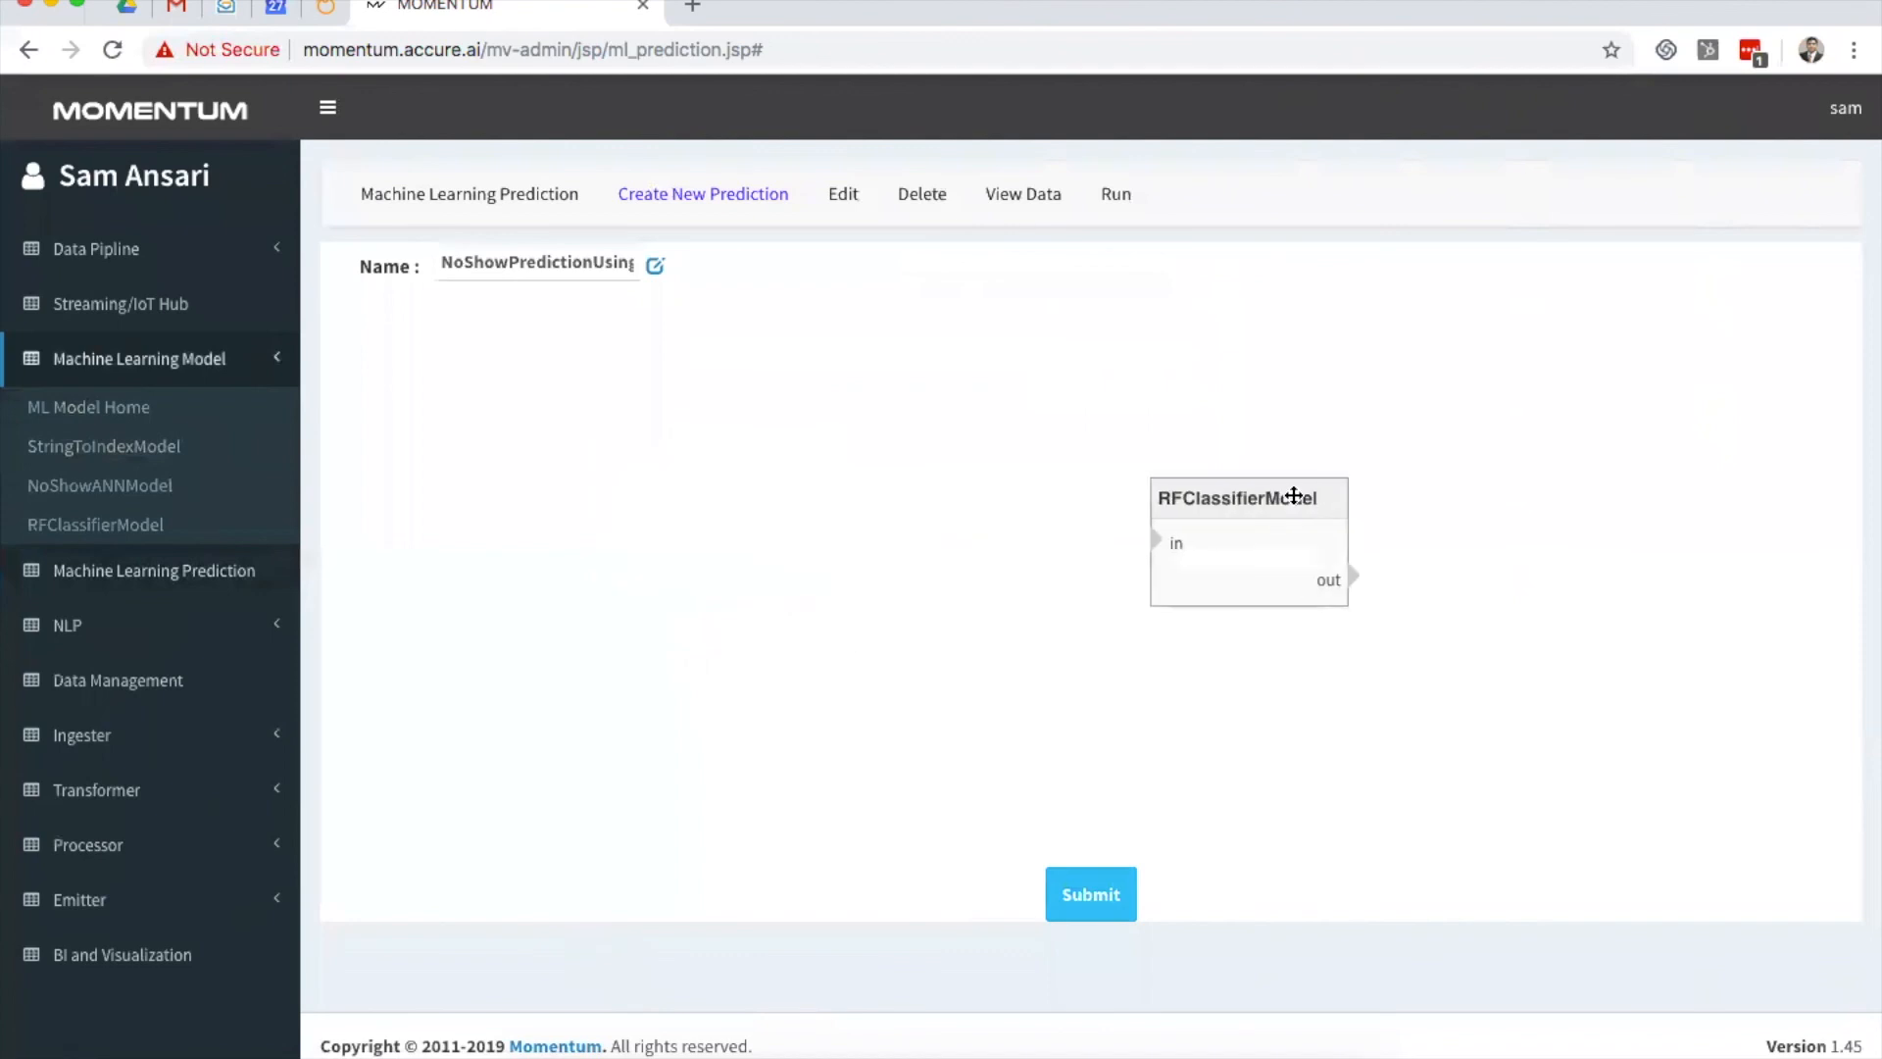
pyautogui.click(155, 796)
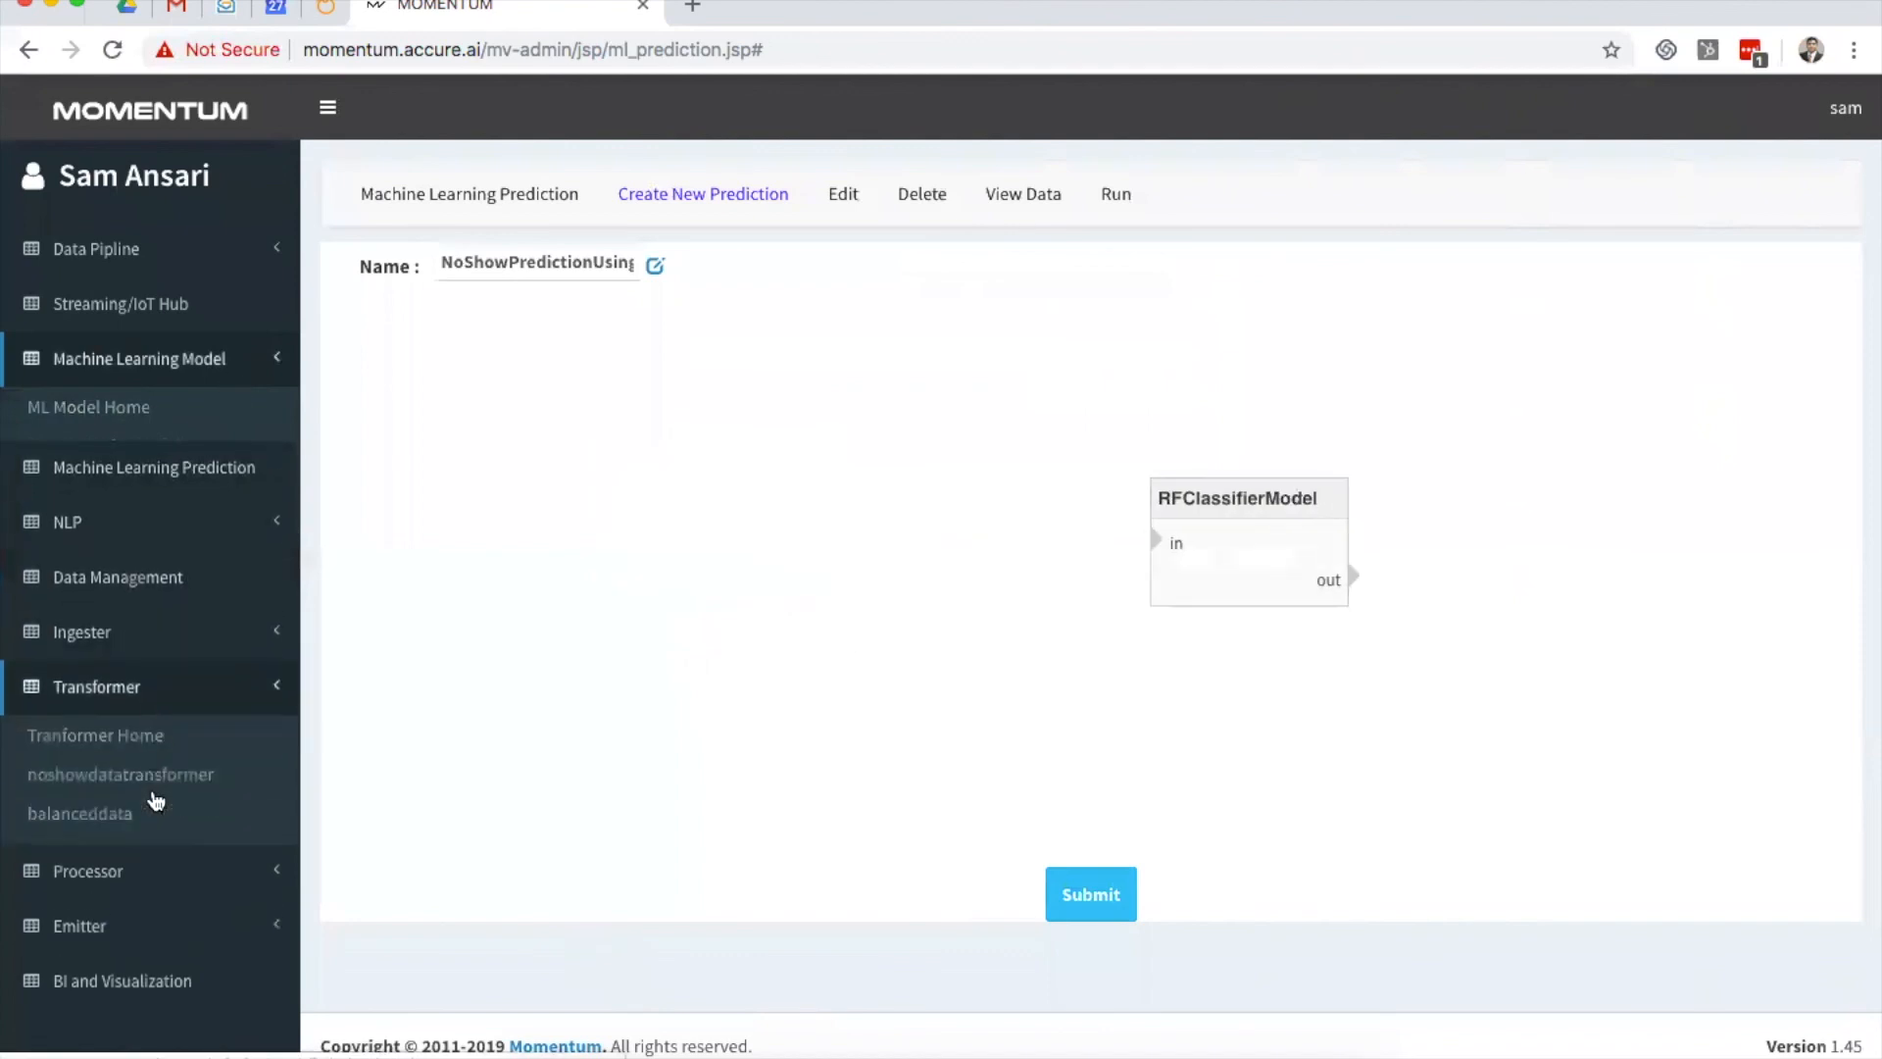
pyautogui.moveTo(56, 839); pyautogui.dragTo(686, 500)
pyautogui.moveTo(808, 550); pyautogui.dragTo(1156, 545)
pyautogui.click(1098, 900)
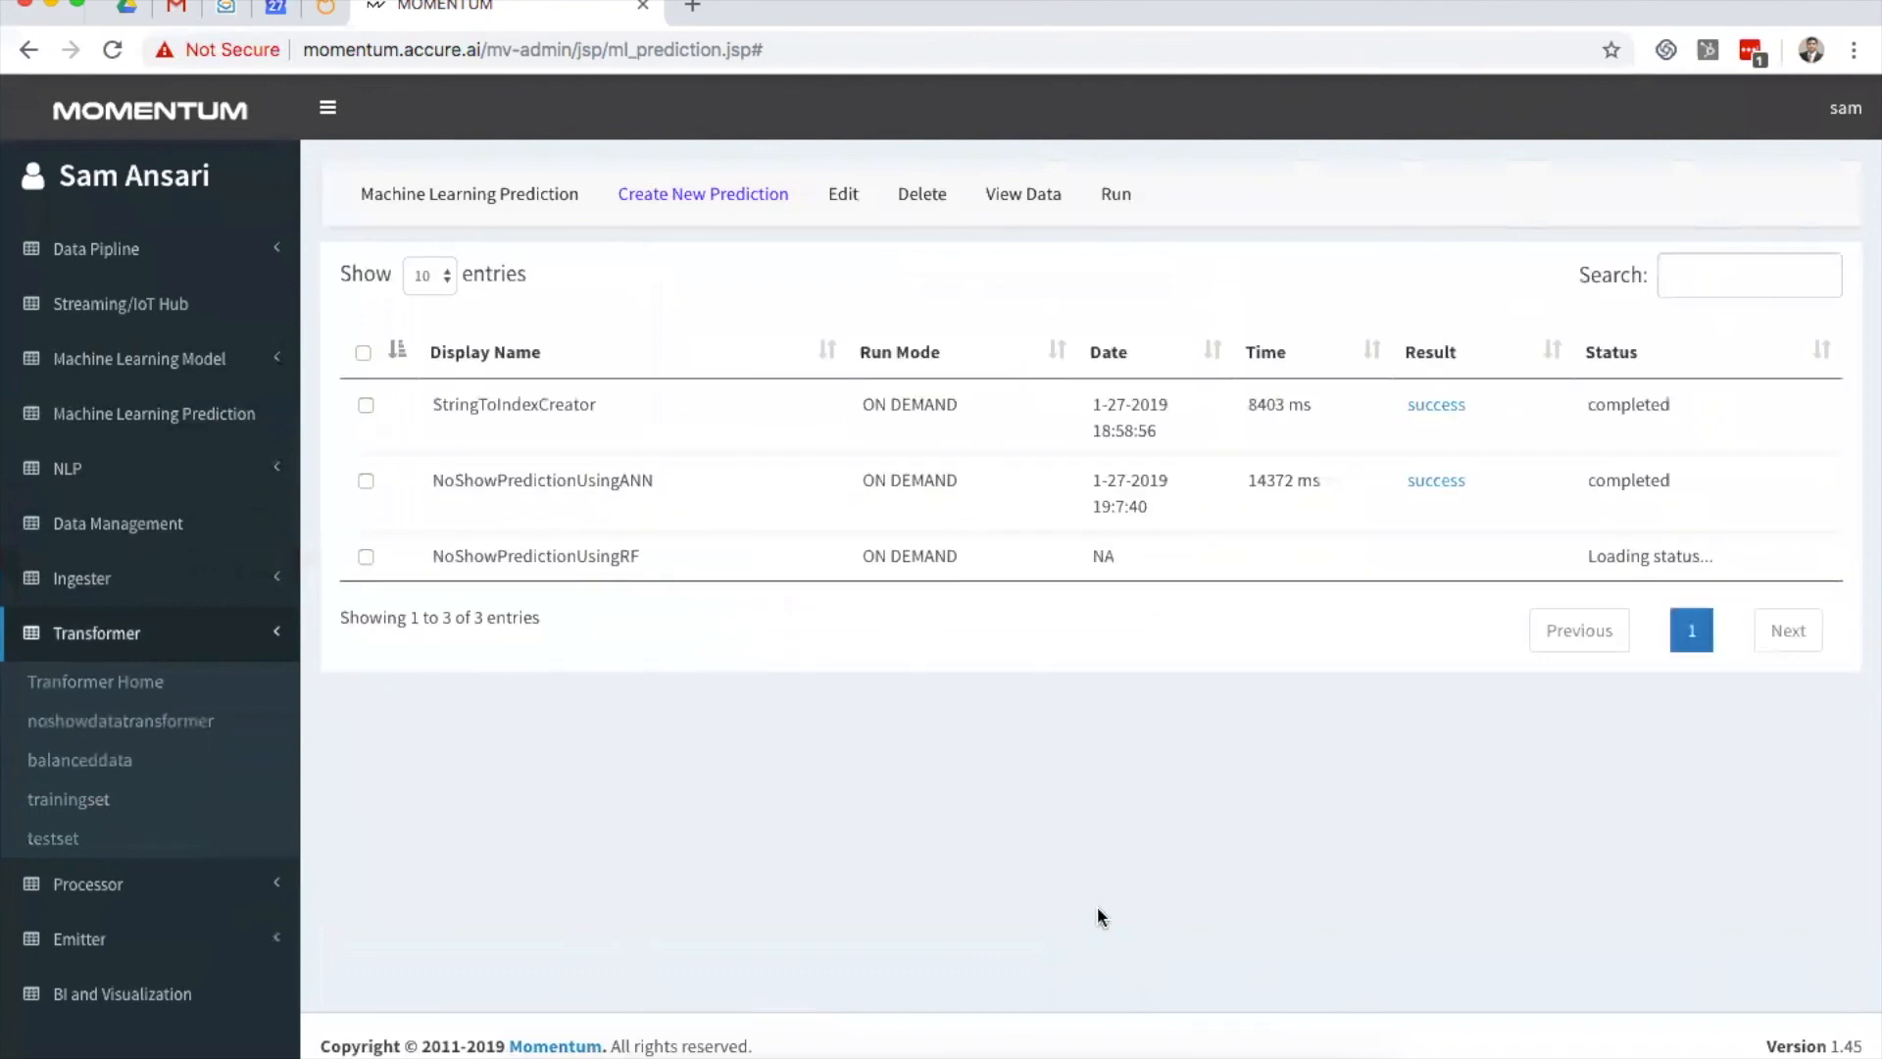
pyautogui.click(365, 651)
pyautogui.click(1115, 193)
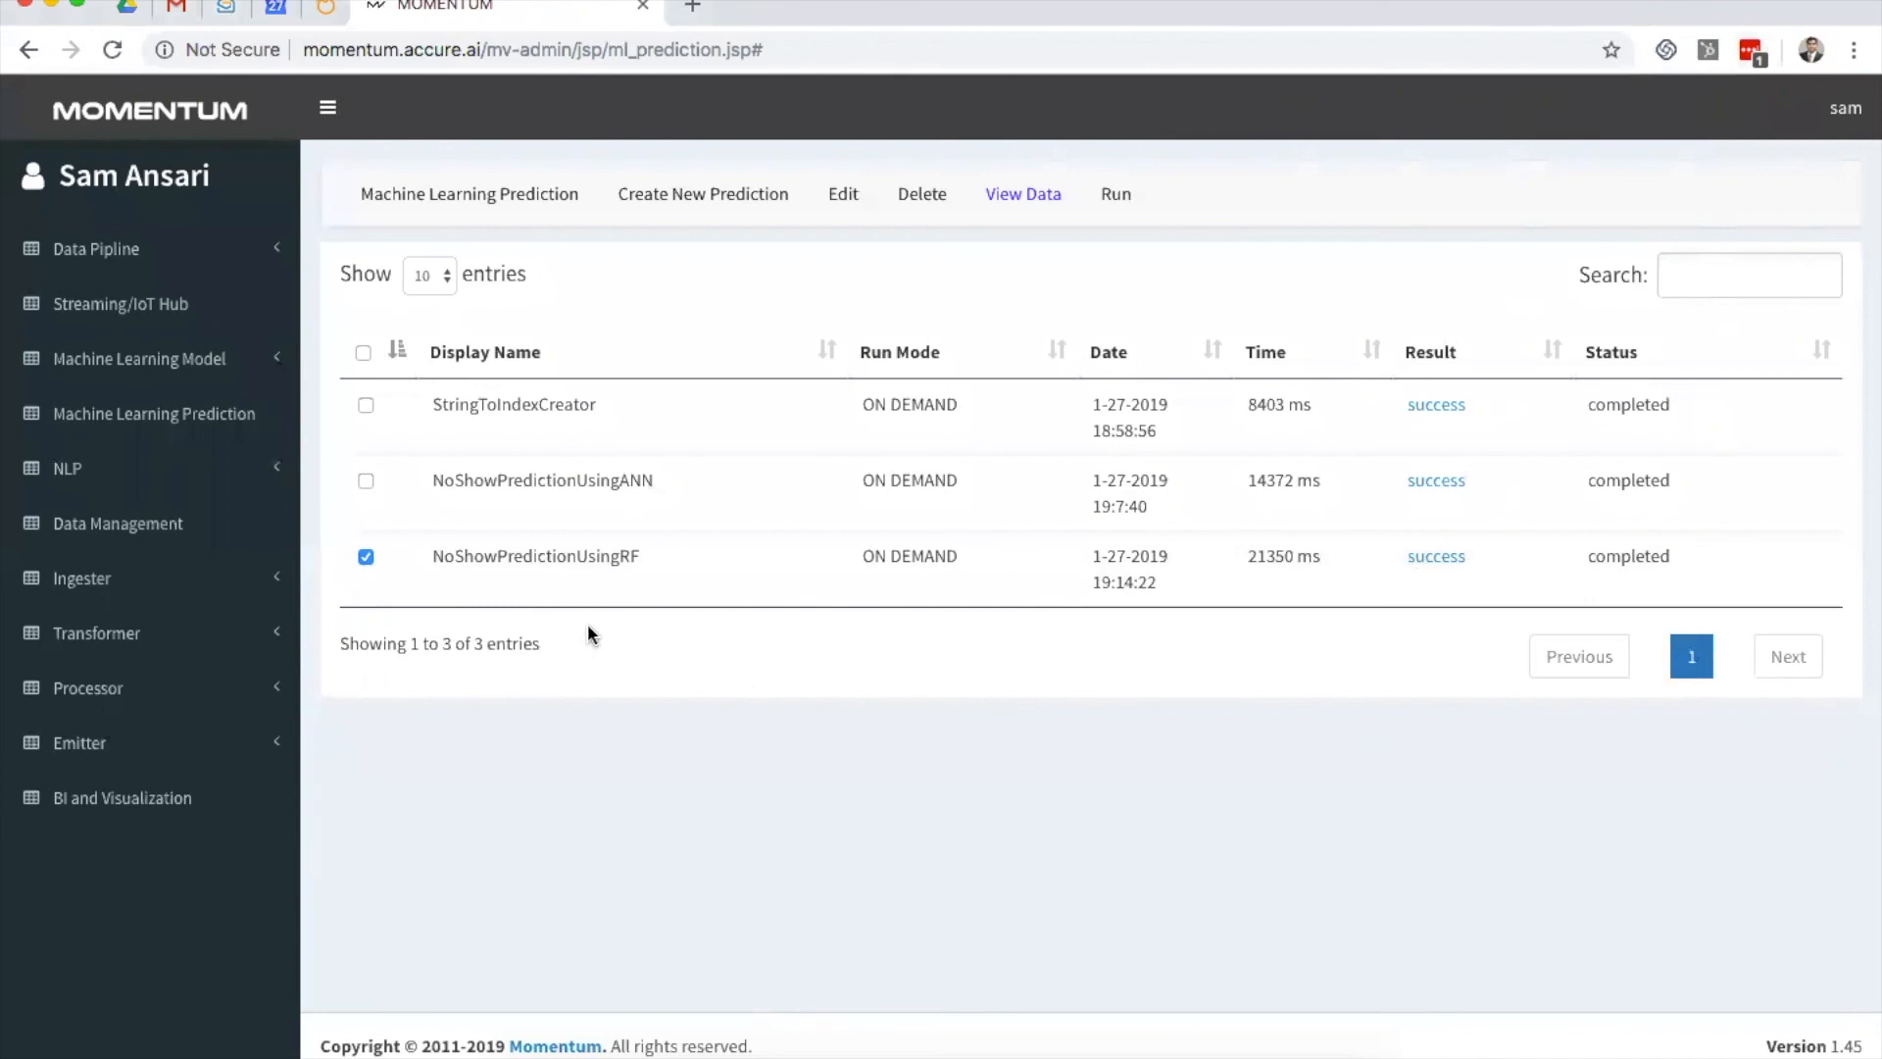
# Step: View the output data of NoShowPredictionUsingRF, examine its probability and prediction columns, and close the view
pyautogui.click(1036, 202)
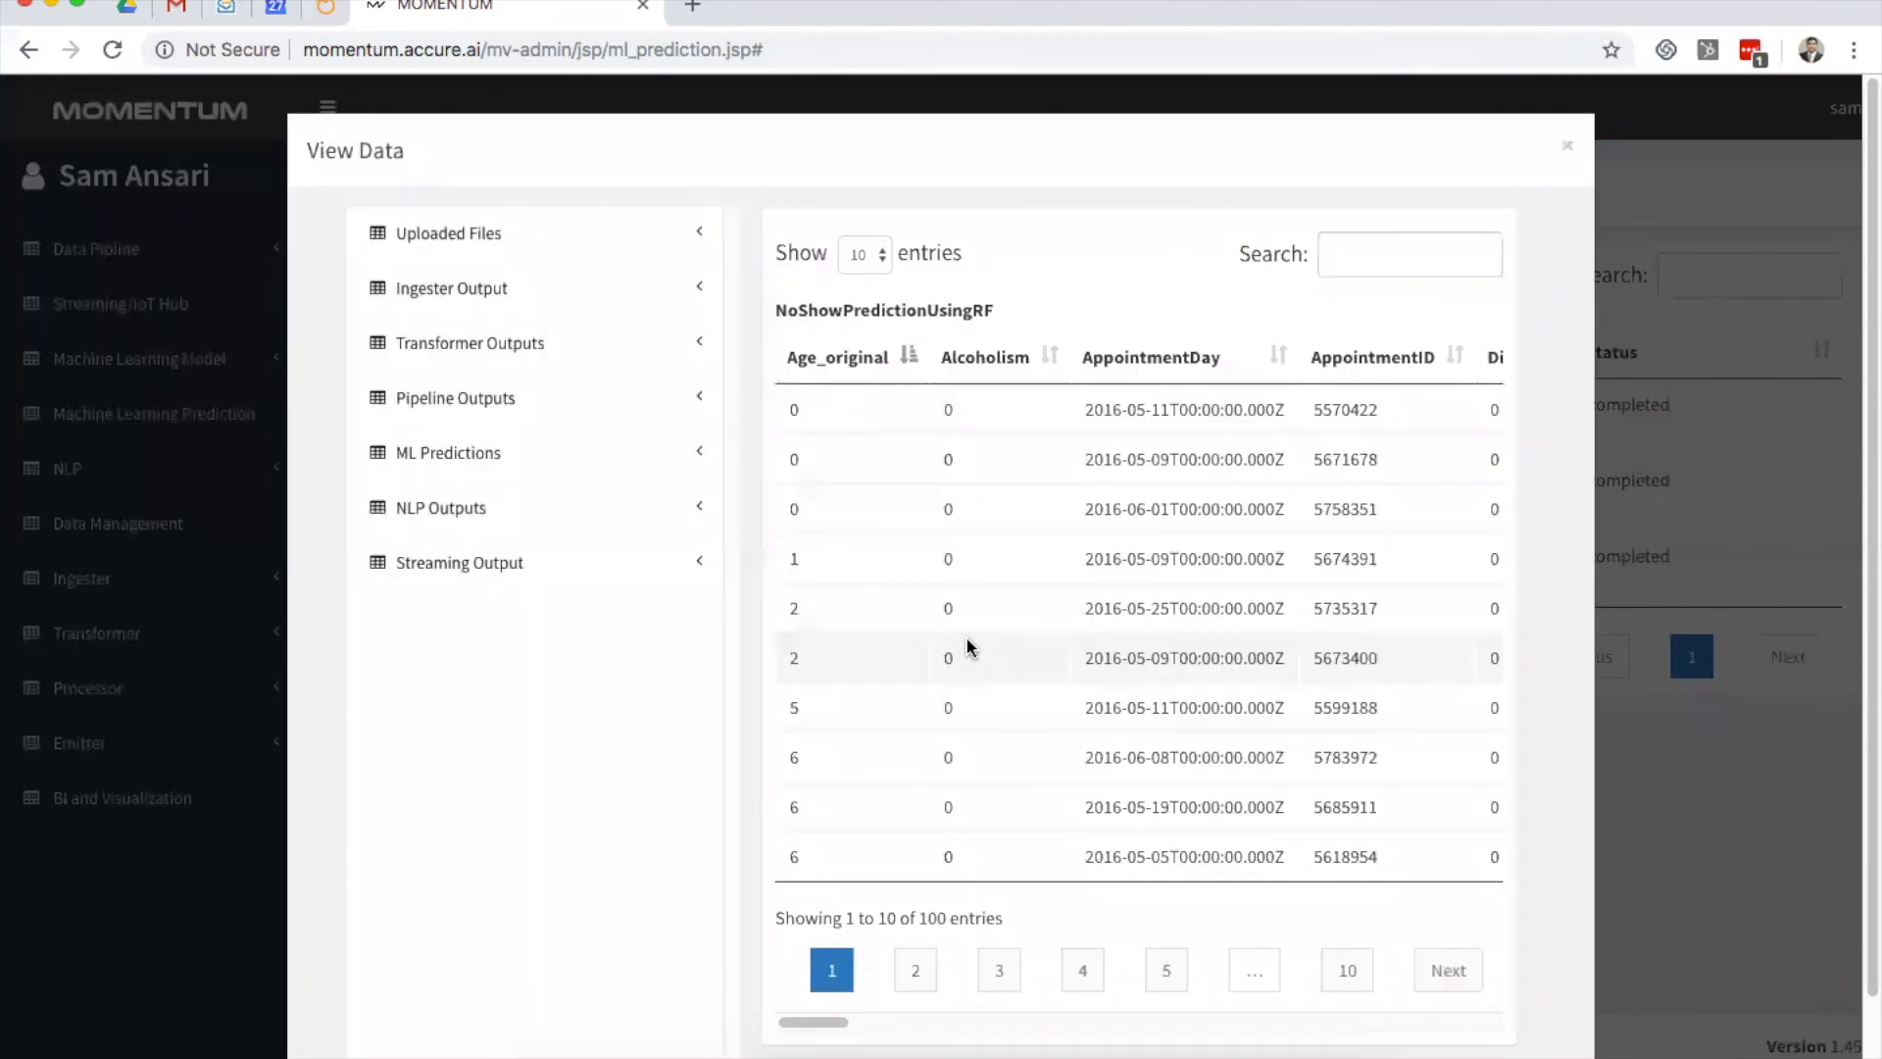
pyautogui.hscroll(15, 967, 637)
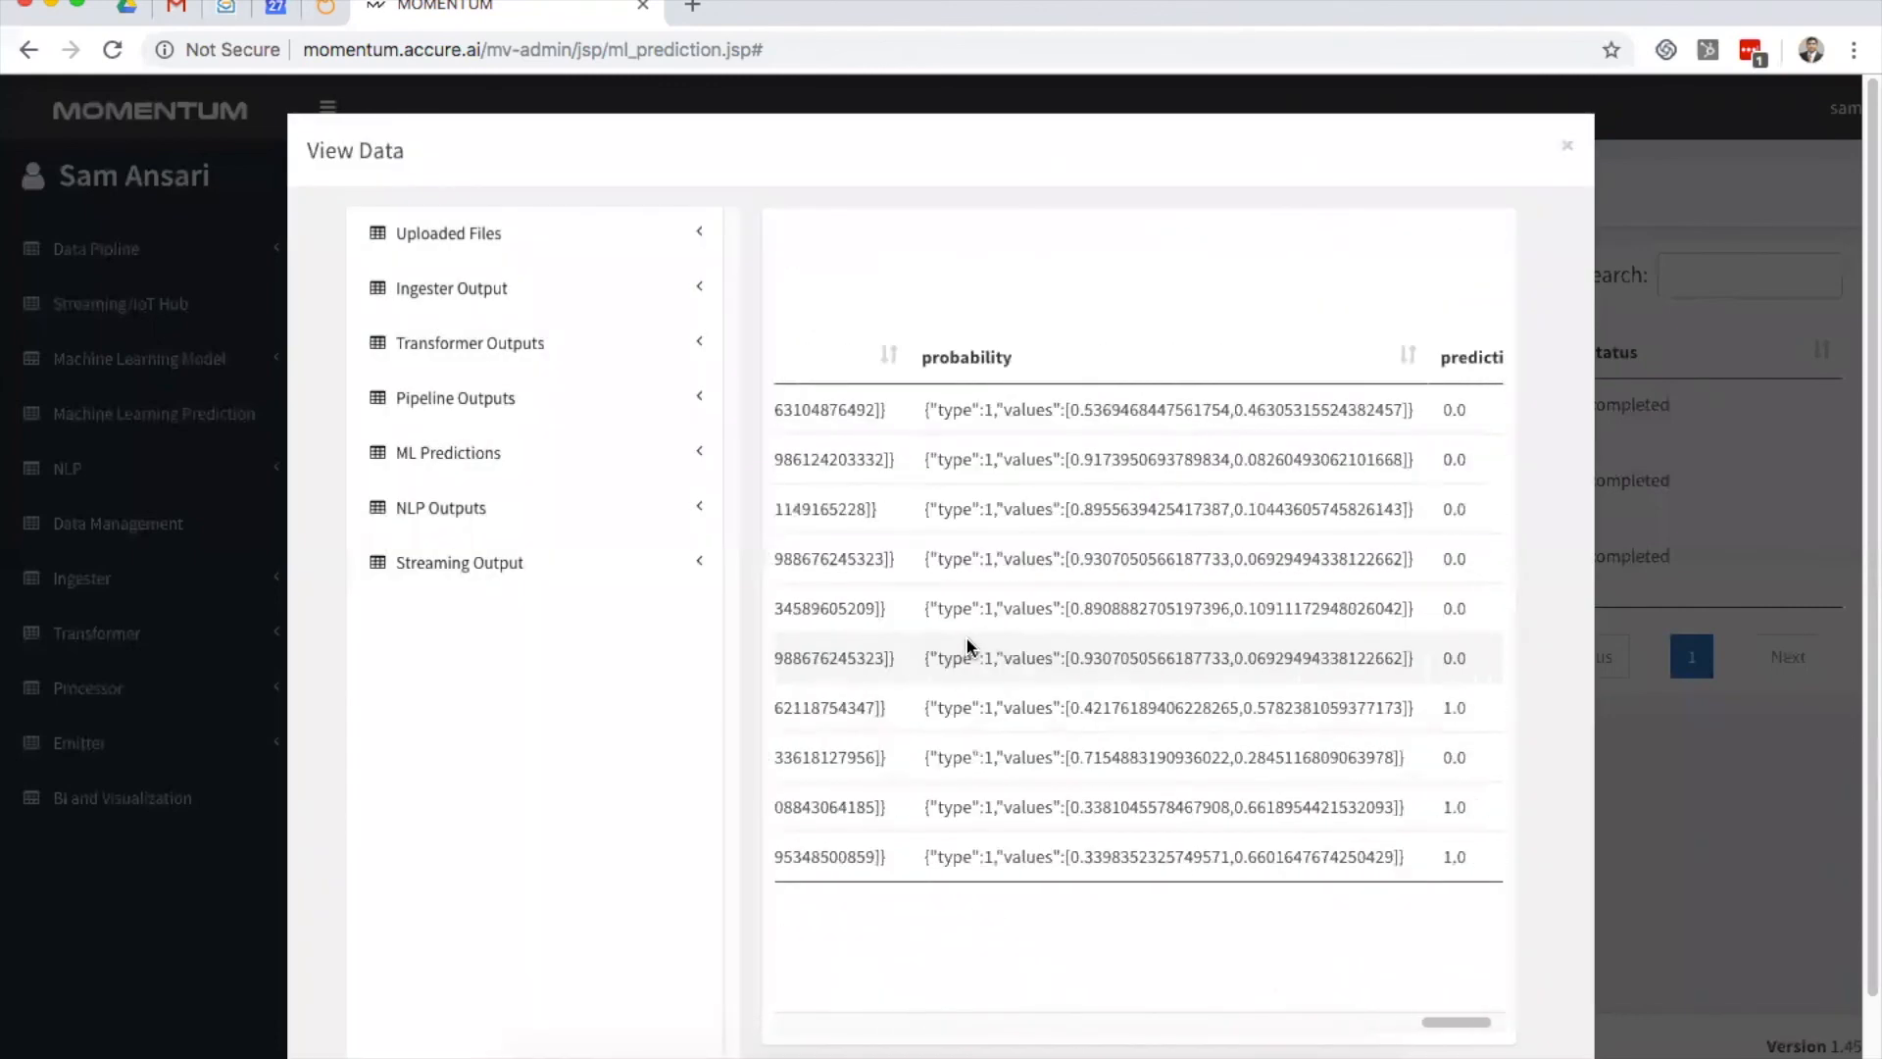
pyautogui.hscroll(2, 966, 637)
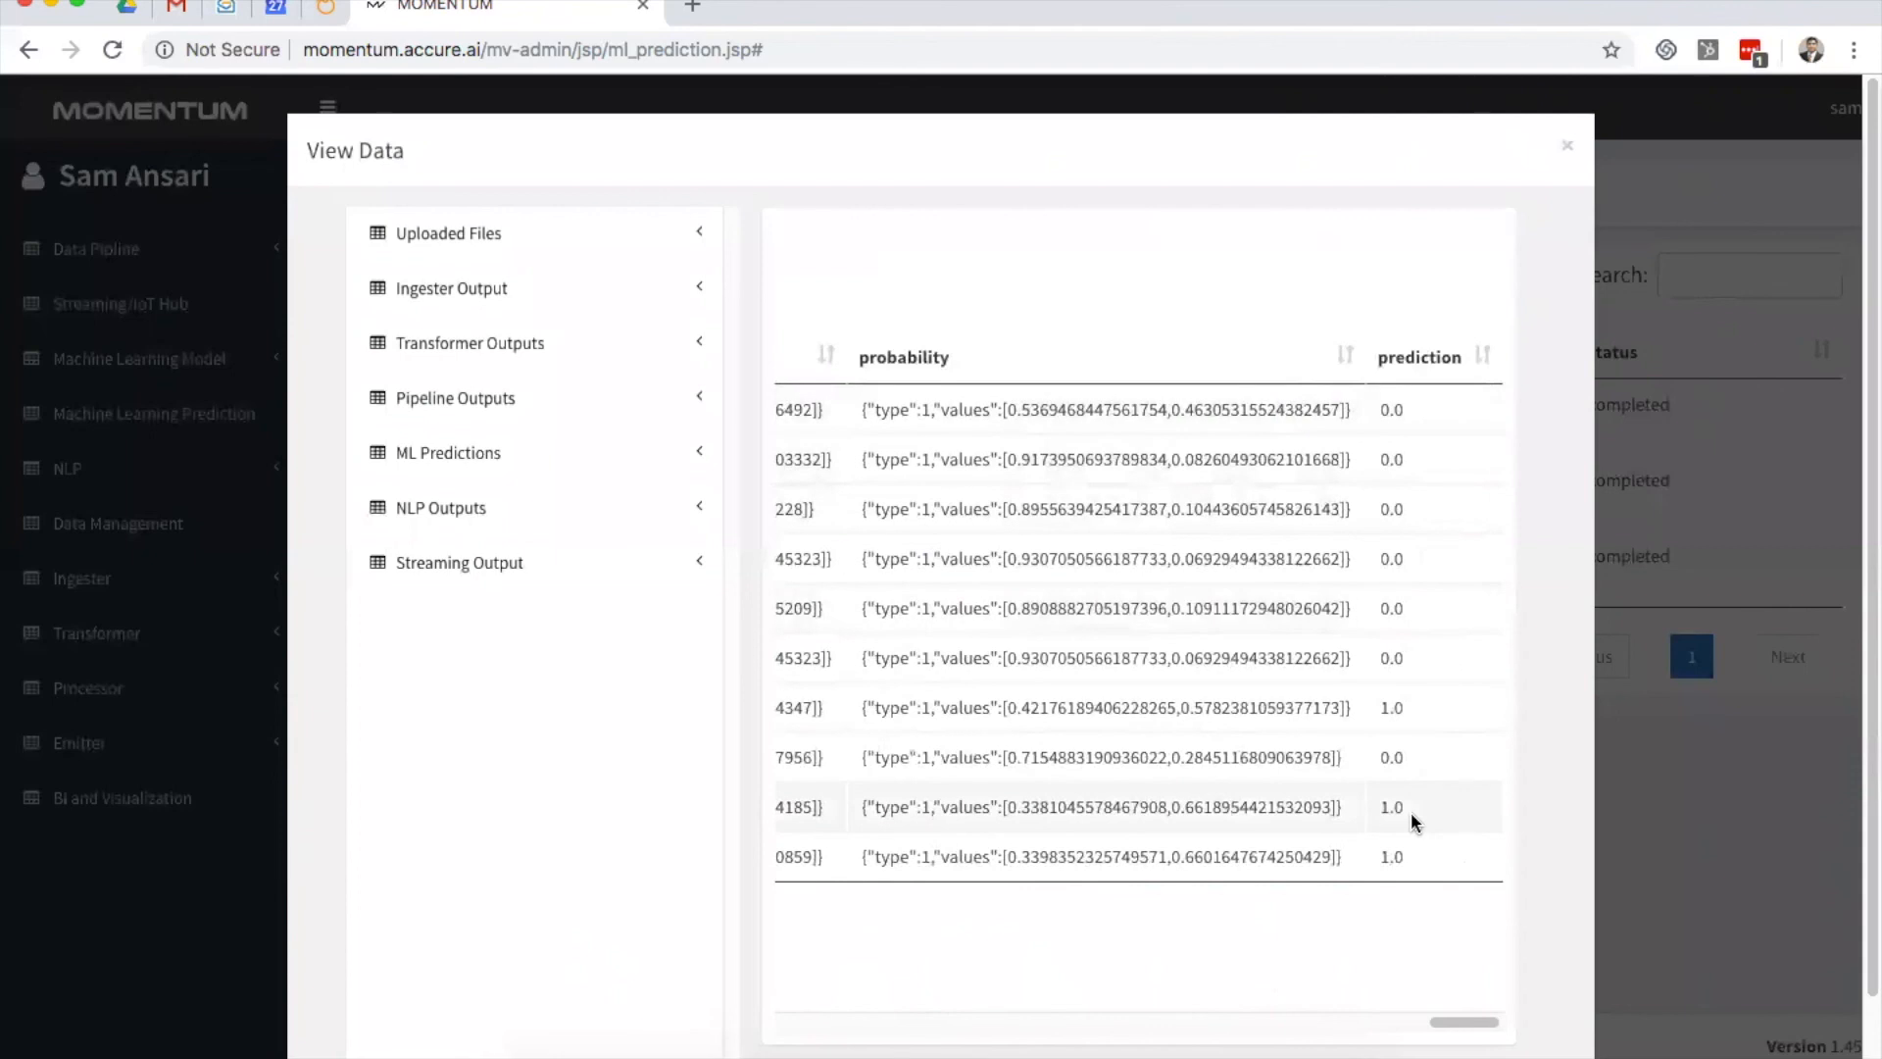
pyautogui.click(1567, 152)
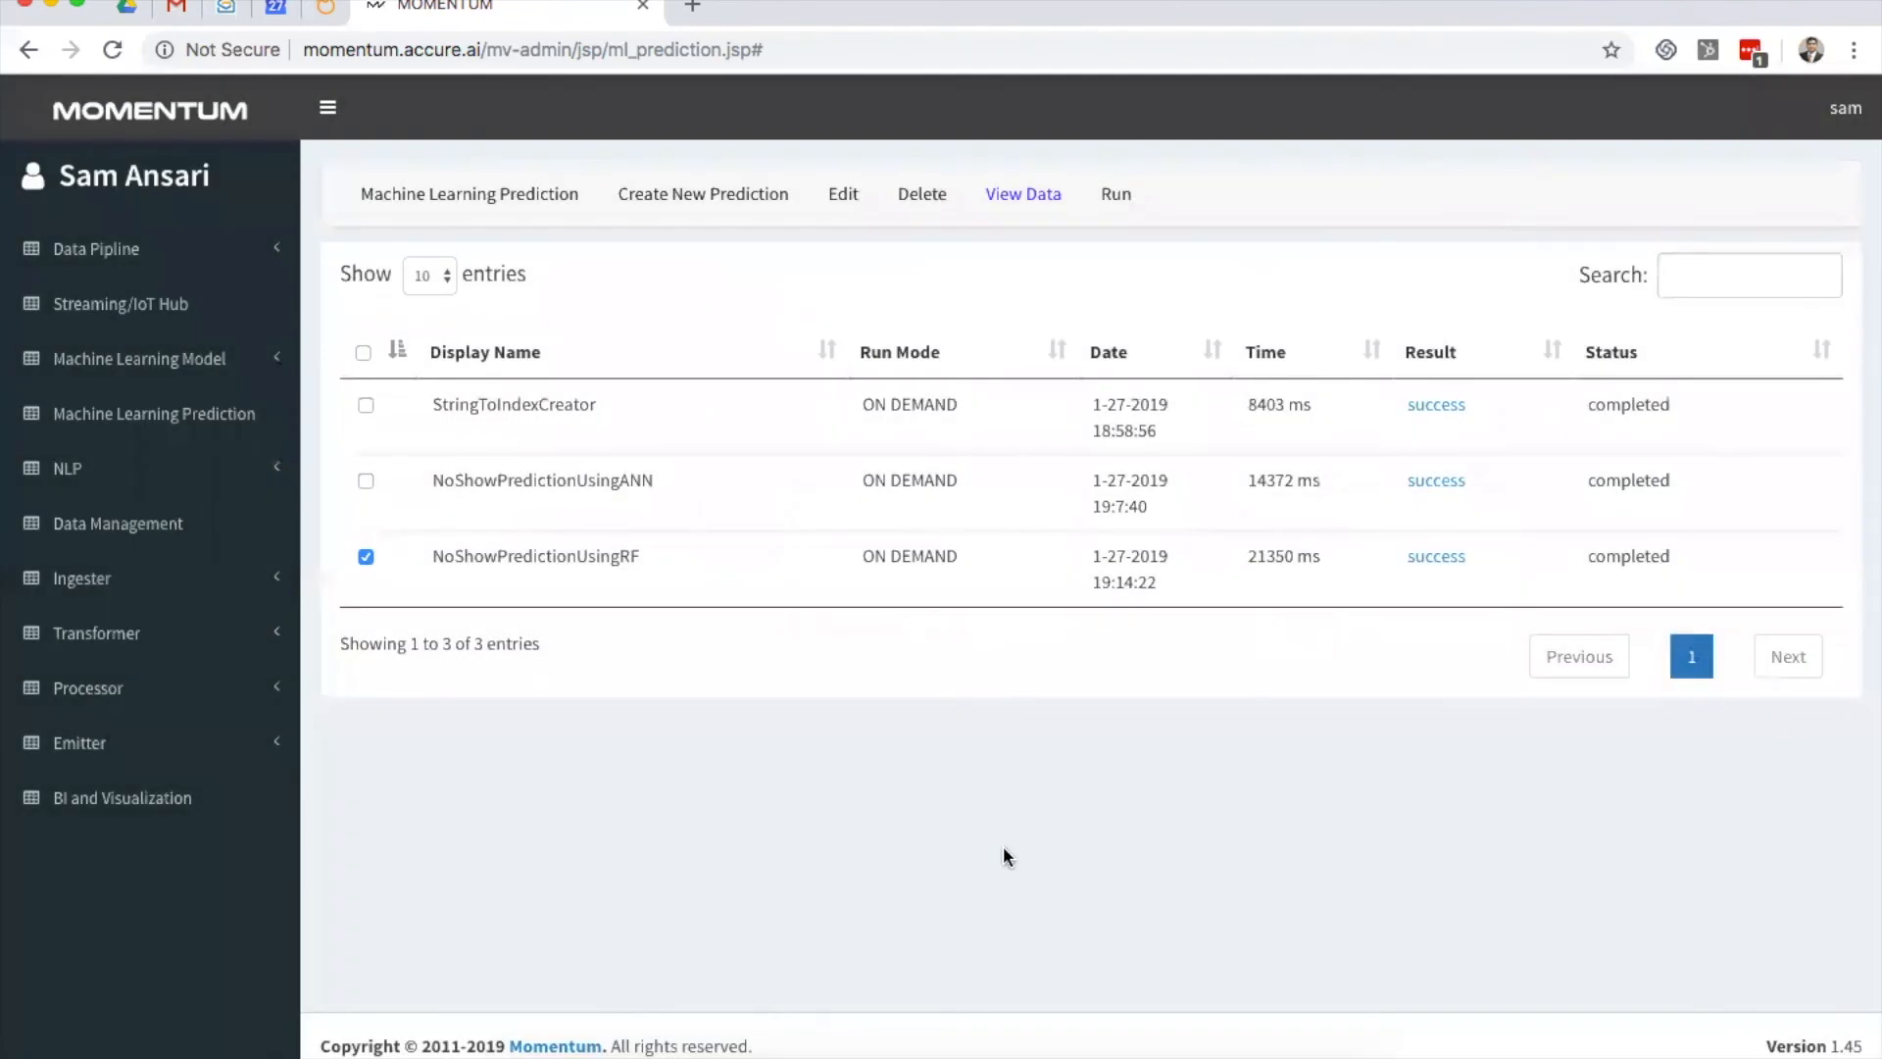